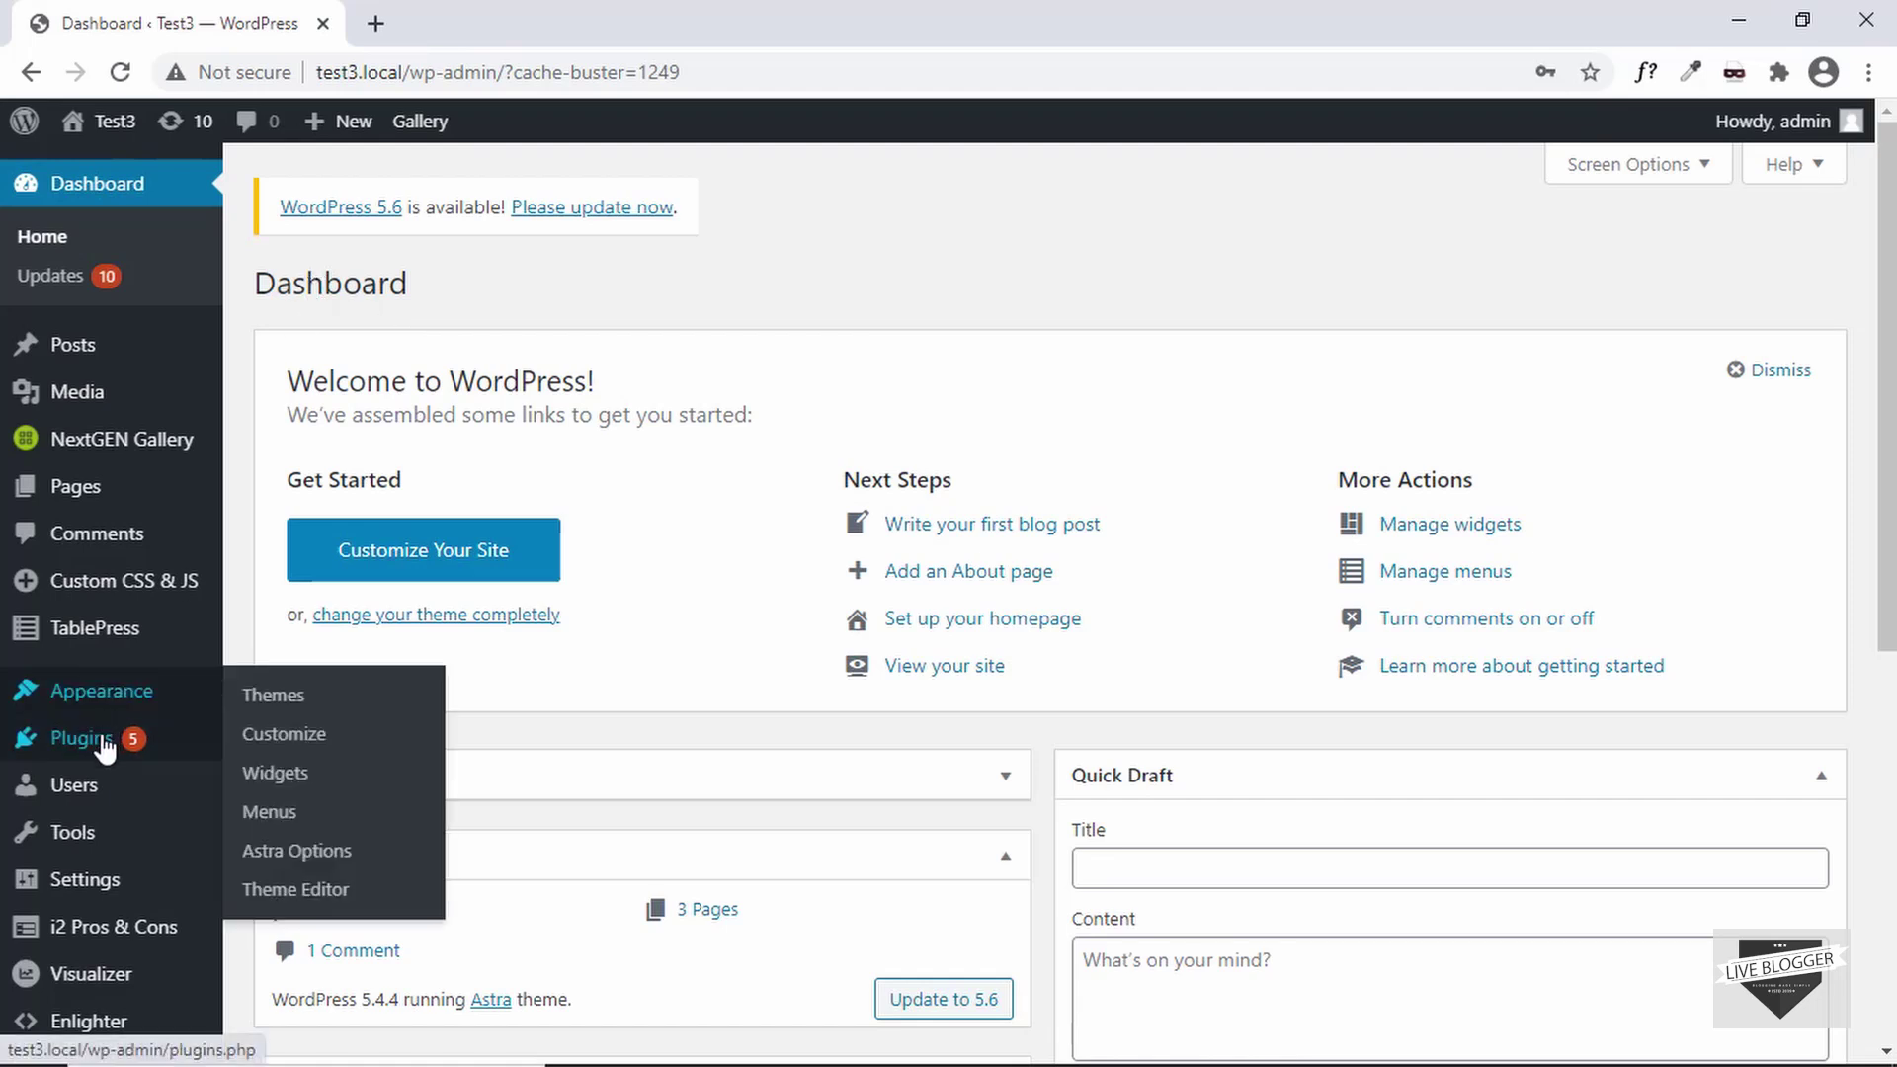
Find The Events Calendar plugin by searching for "events calendar", and install and activate it
mouse_move(99, 743)
left_click(280, 783)
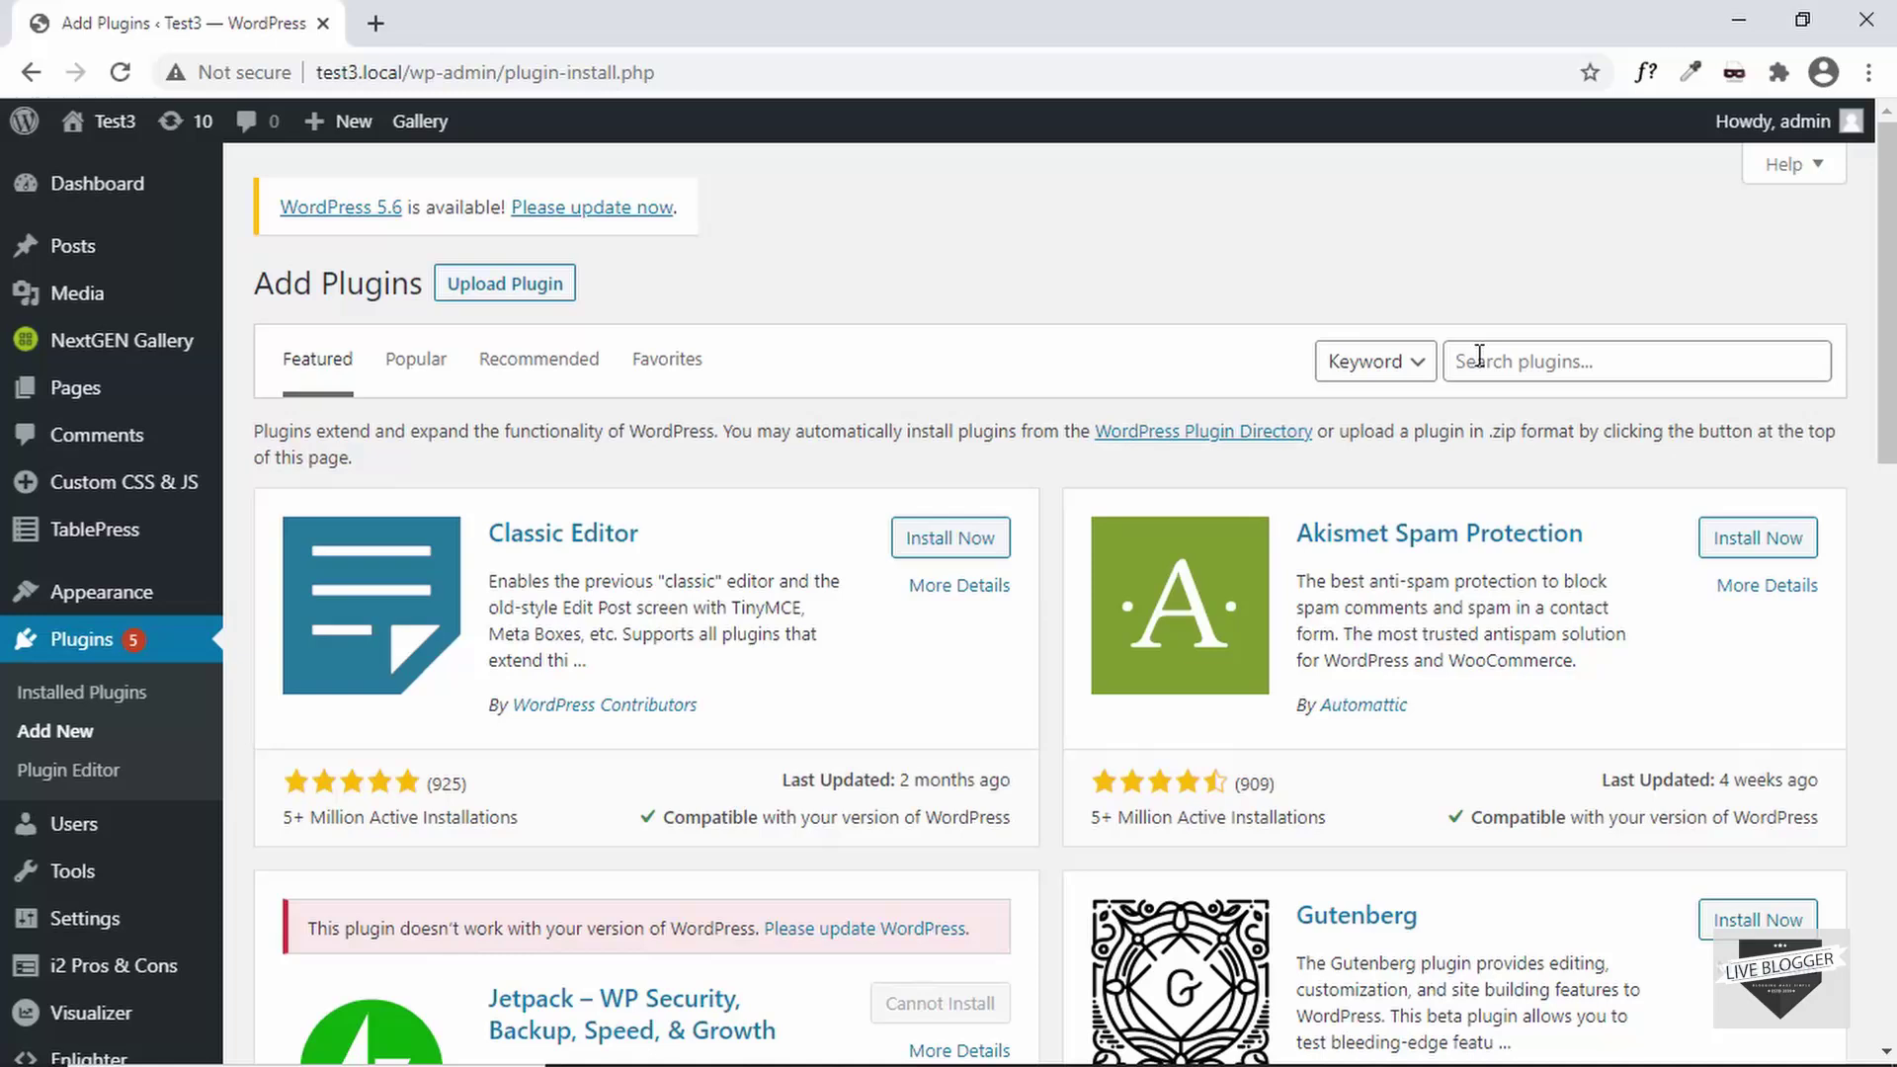
left_click(1479, 359)
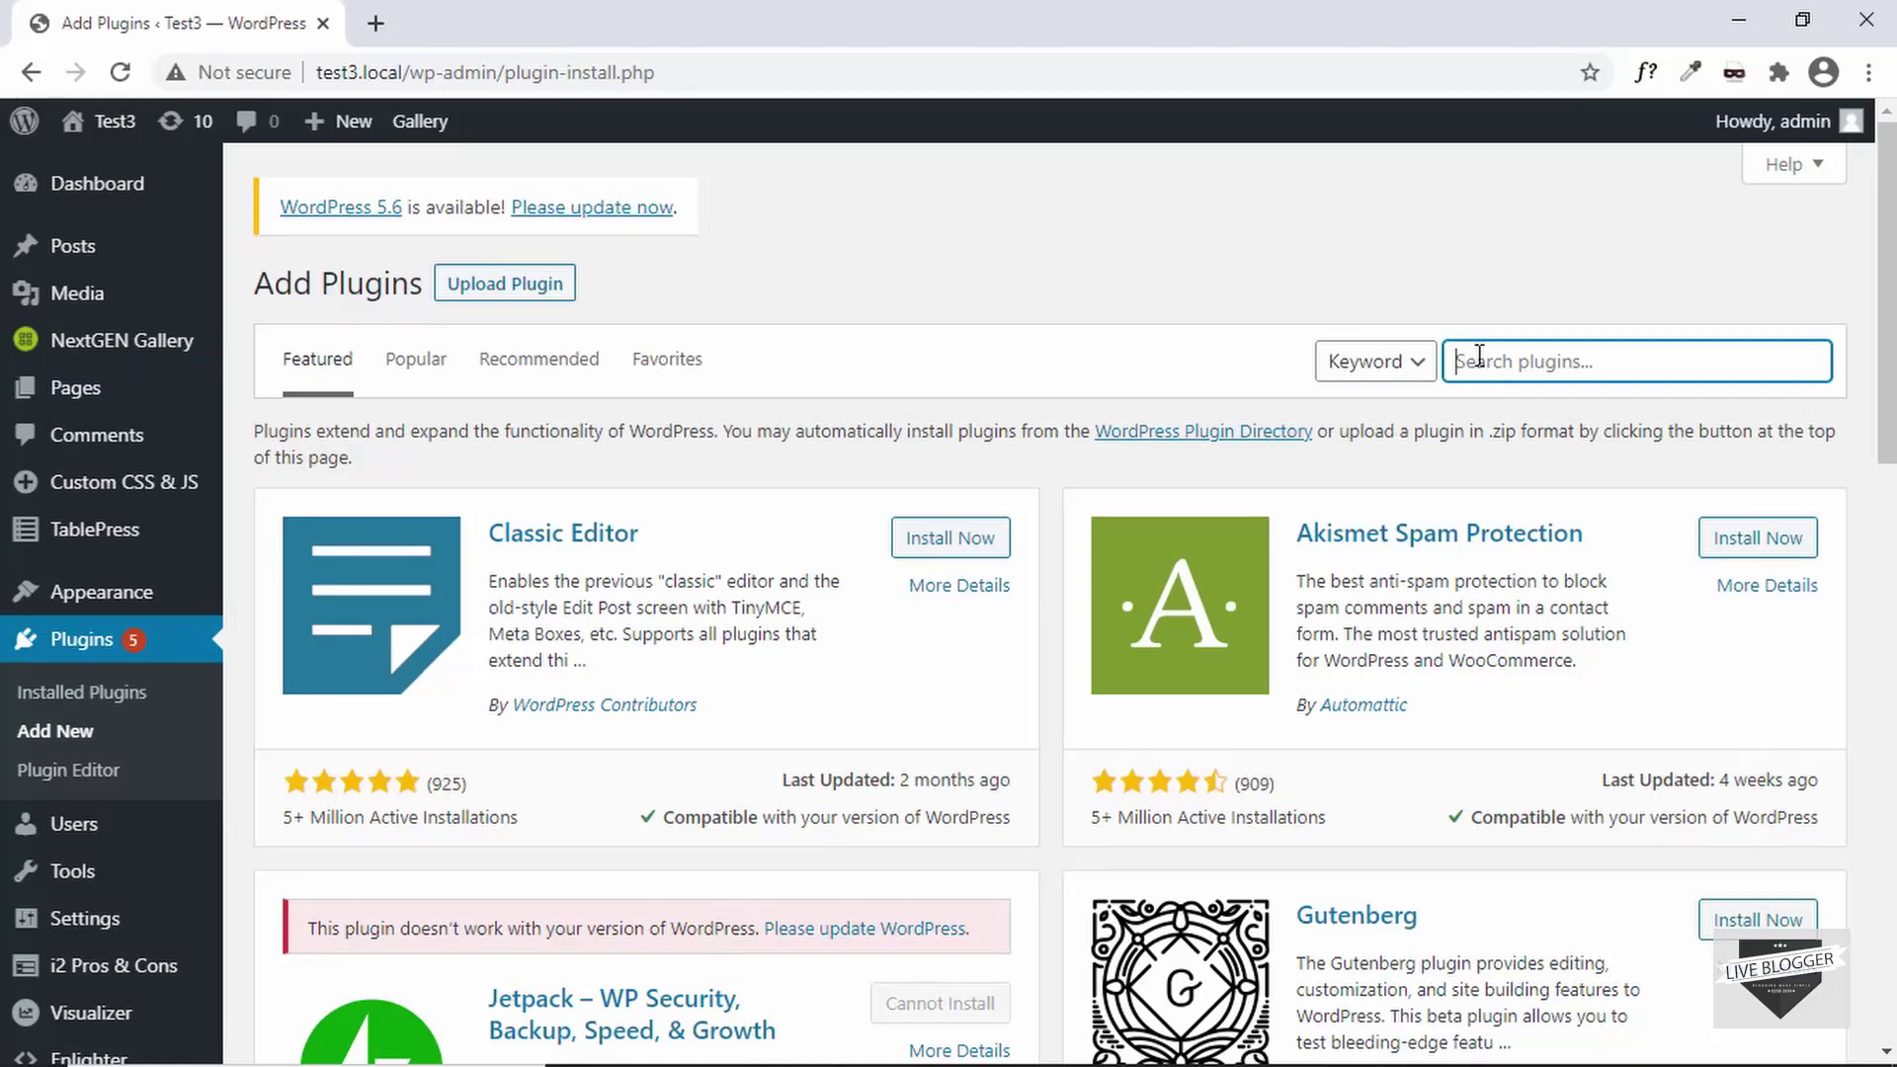
type("events calendar")
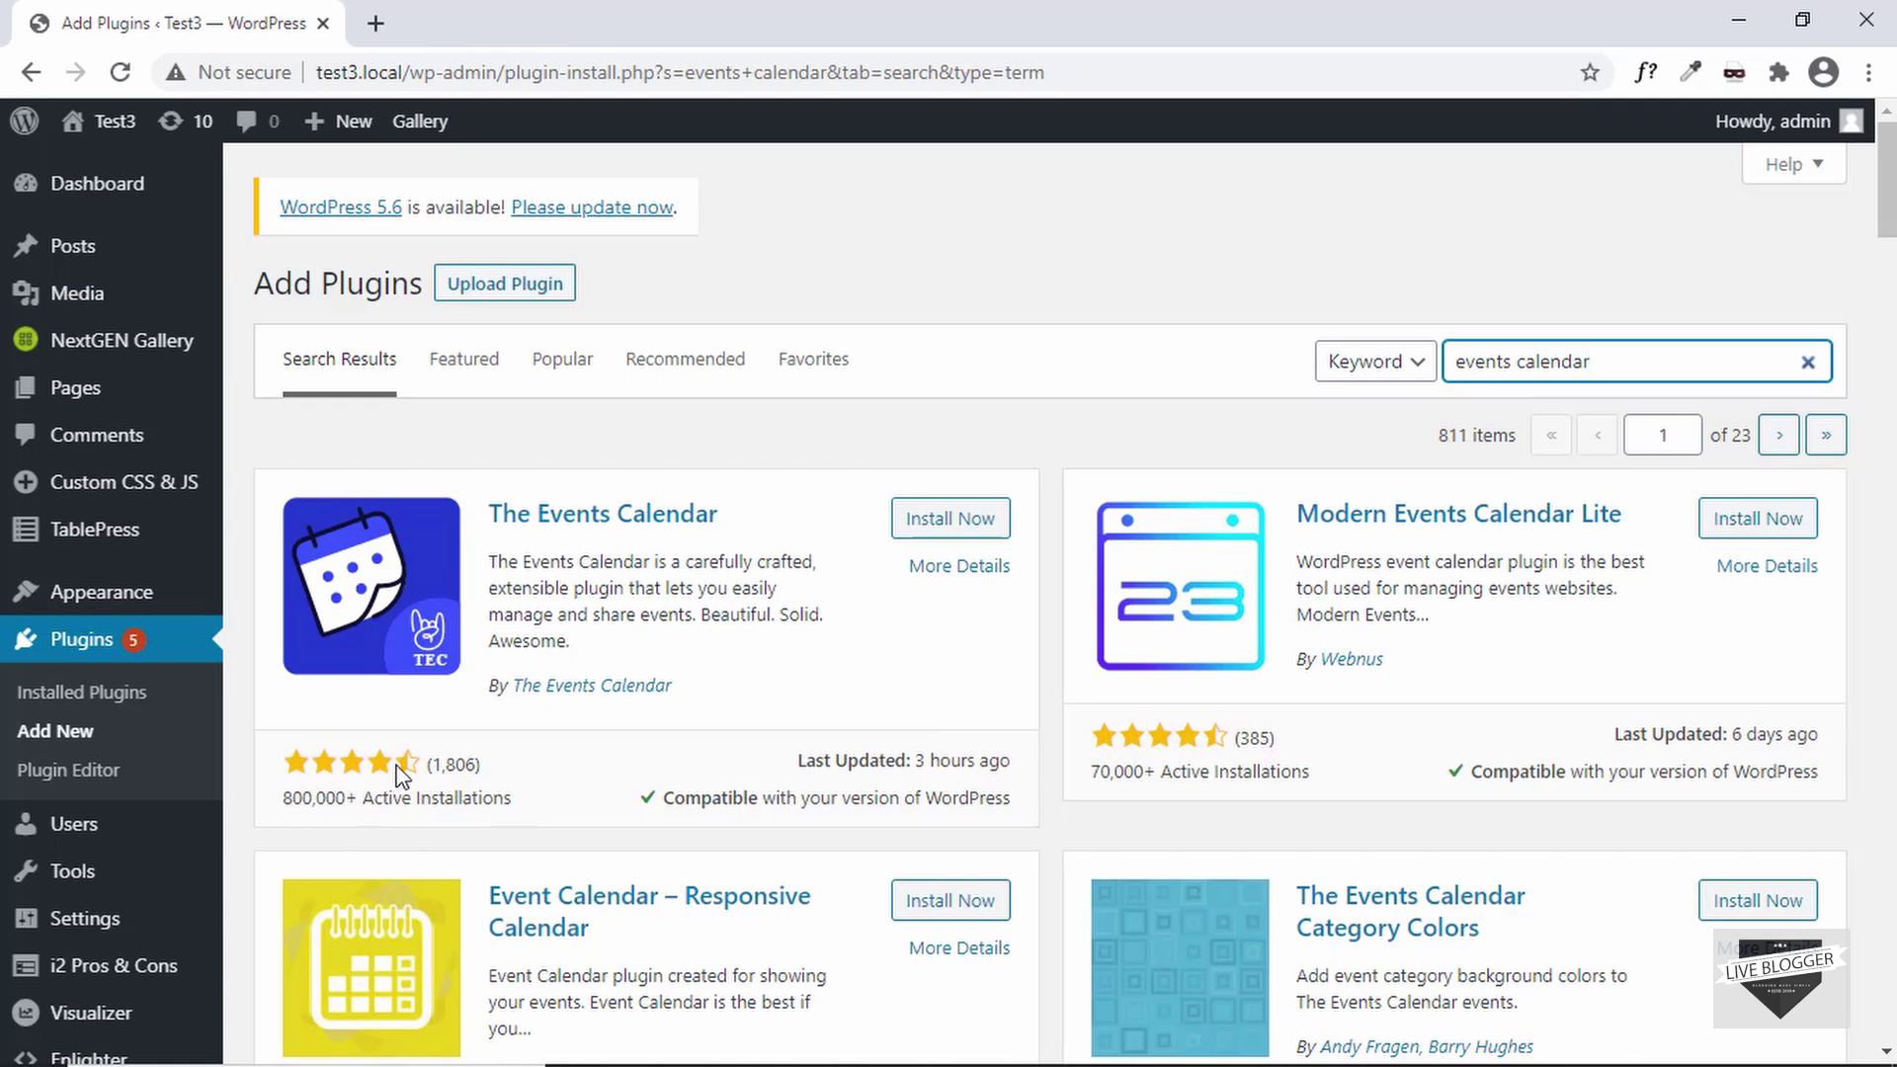
left_click(960, 530)
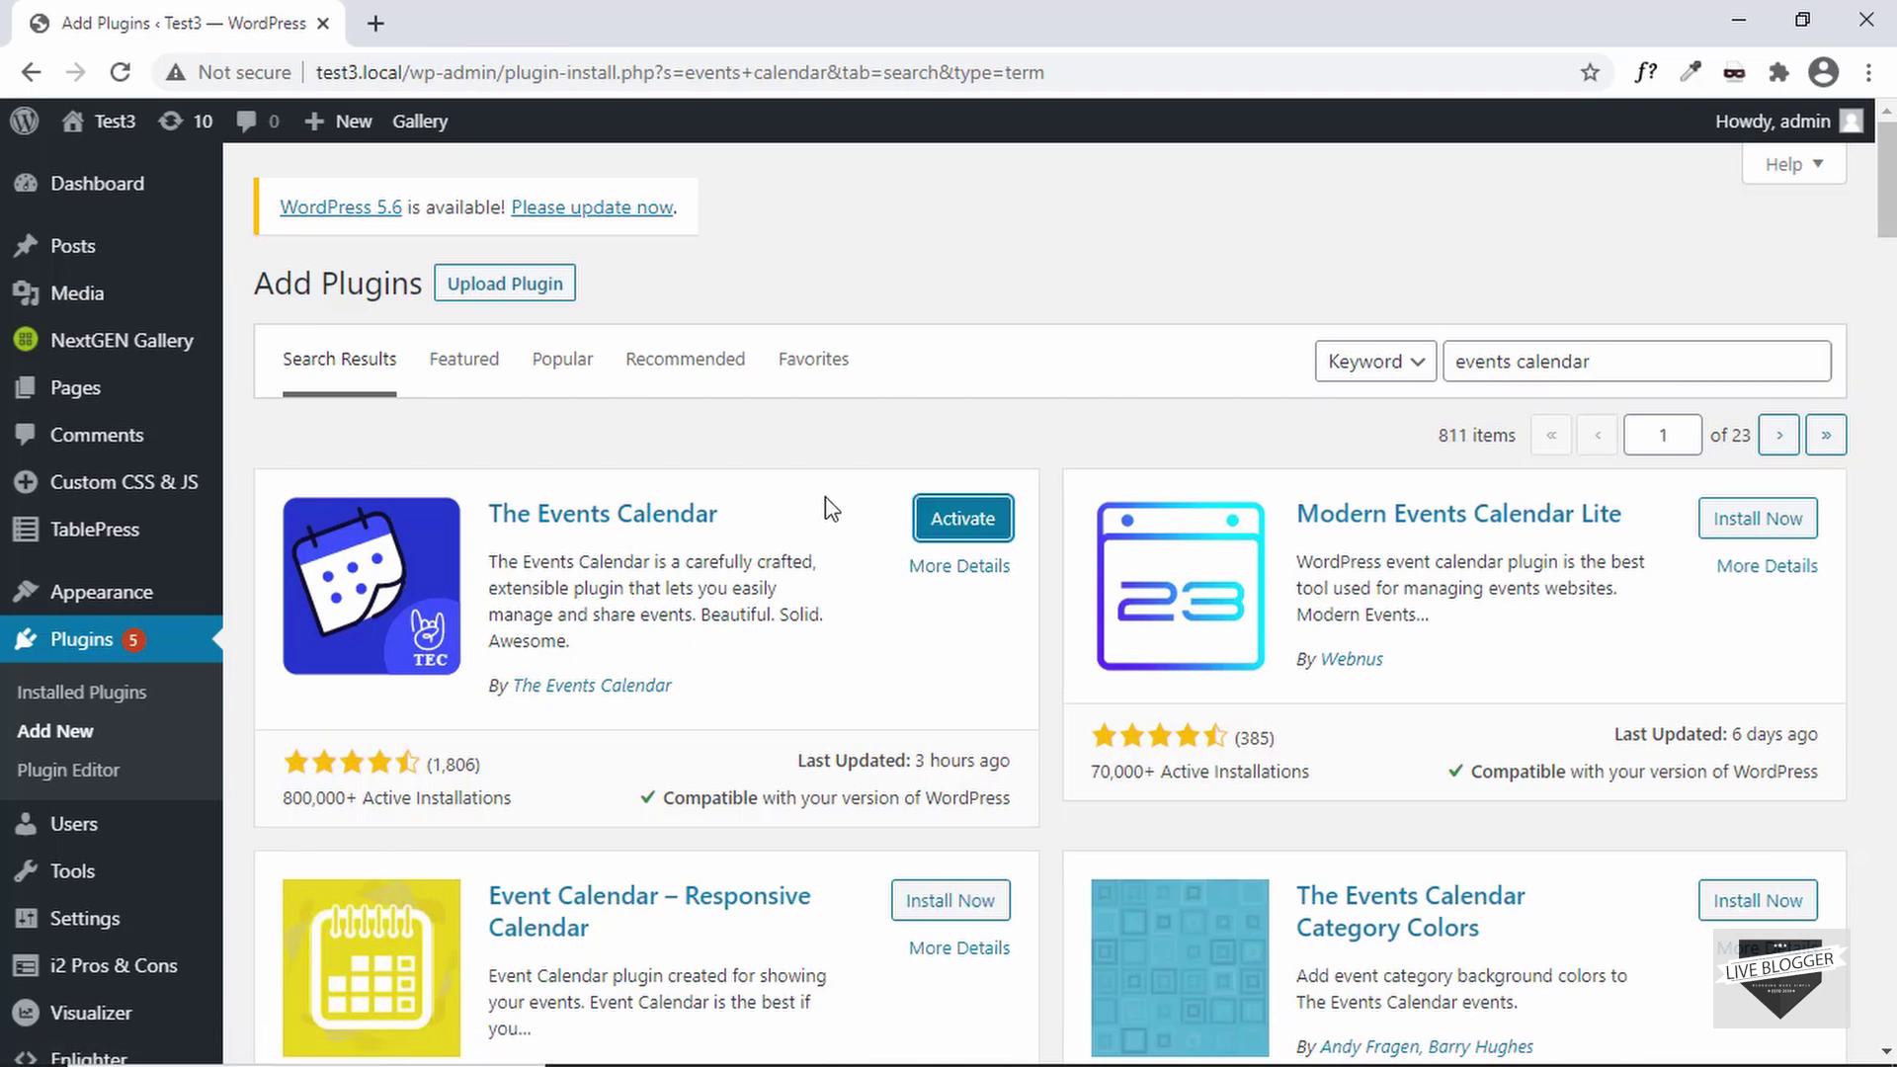
left_click(968, 523)
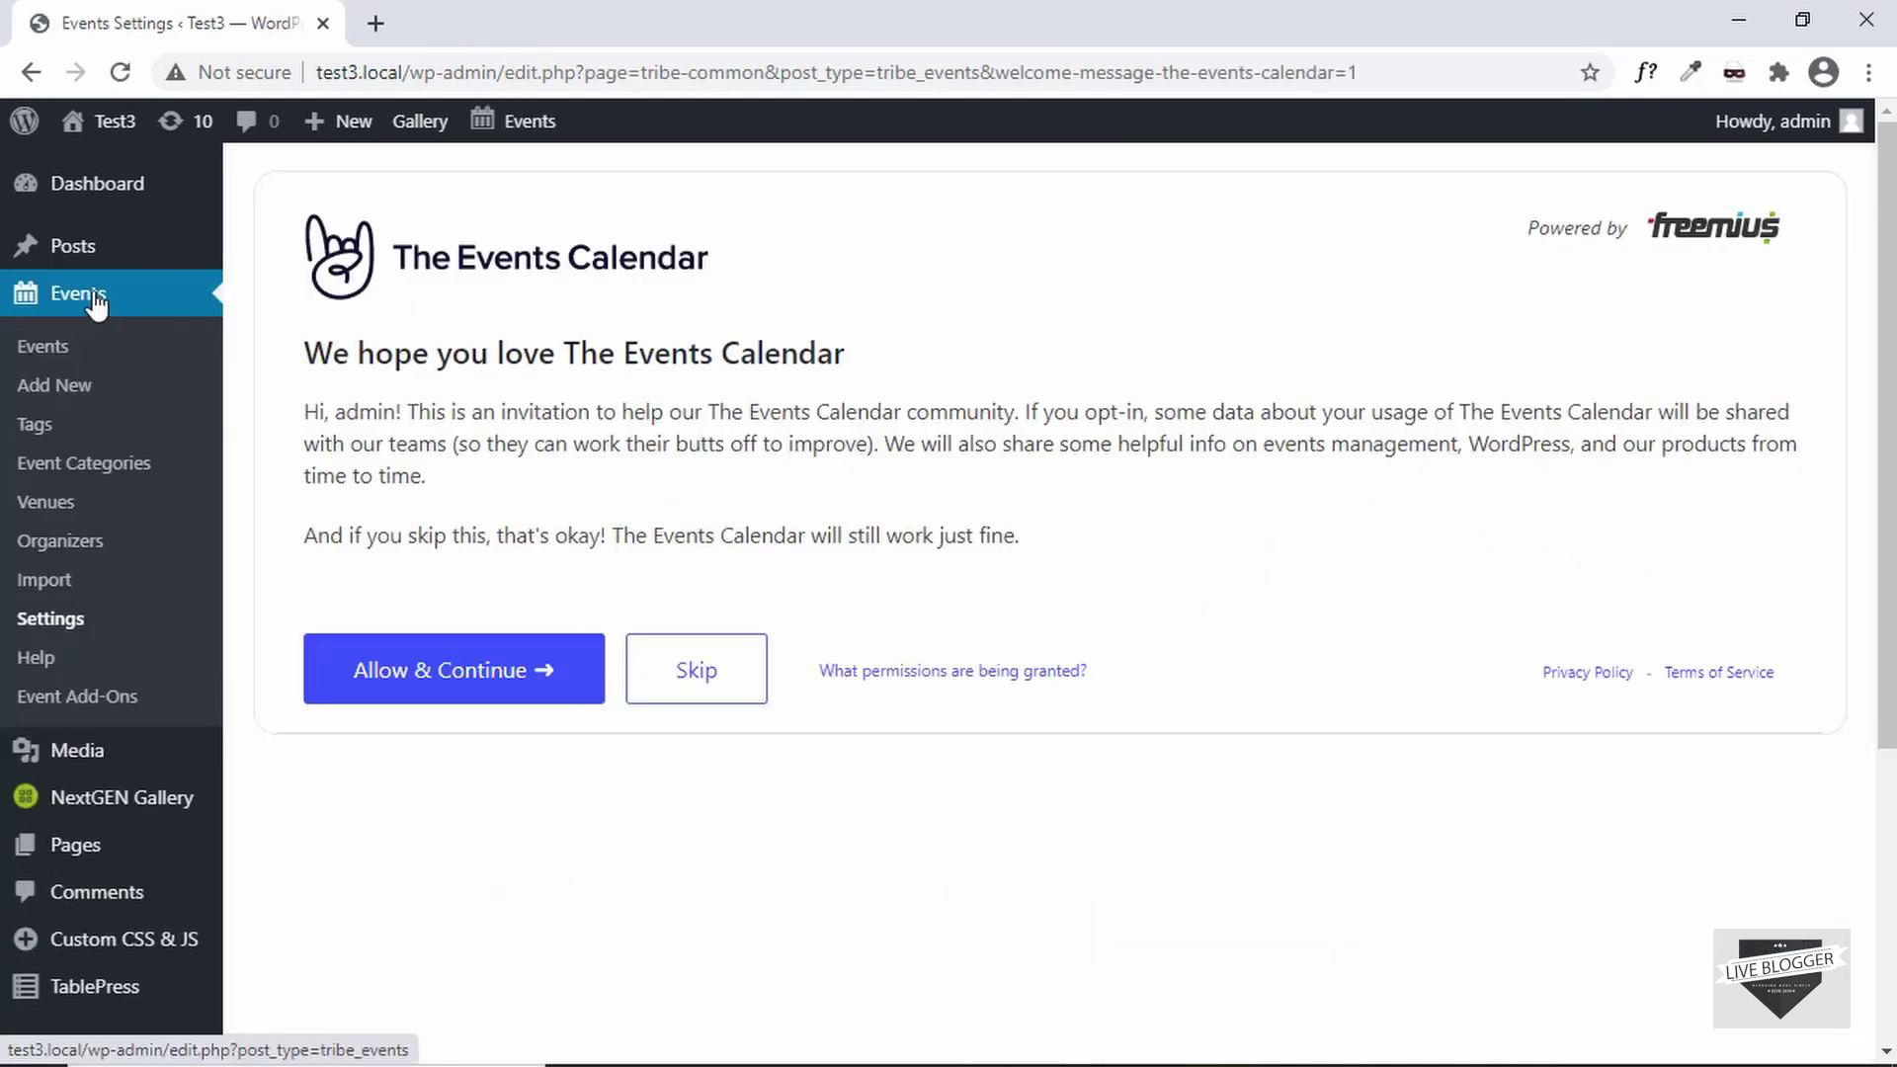
Start a new event and title it "Design Fundamentals"
left_click(66, 400)
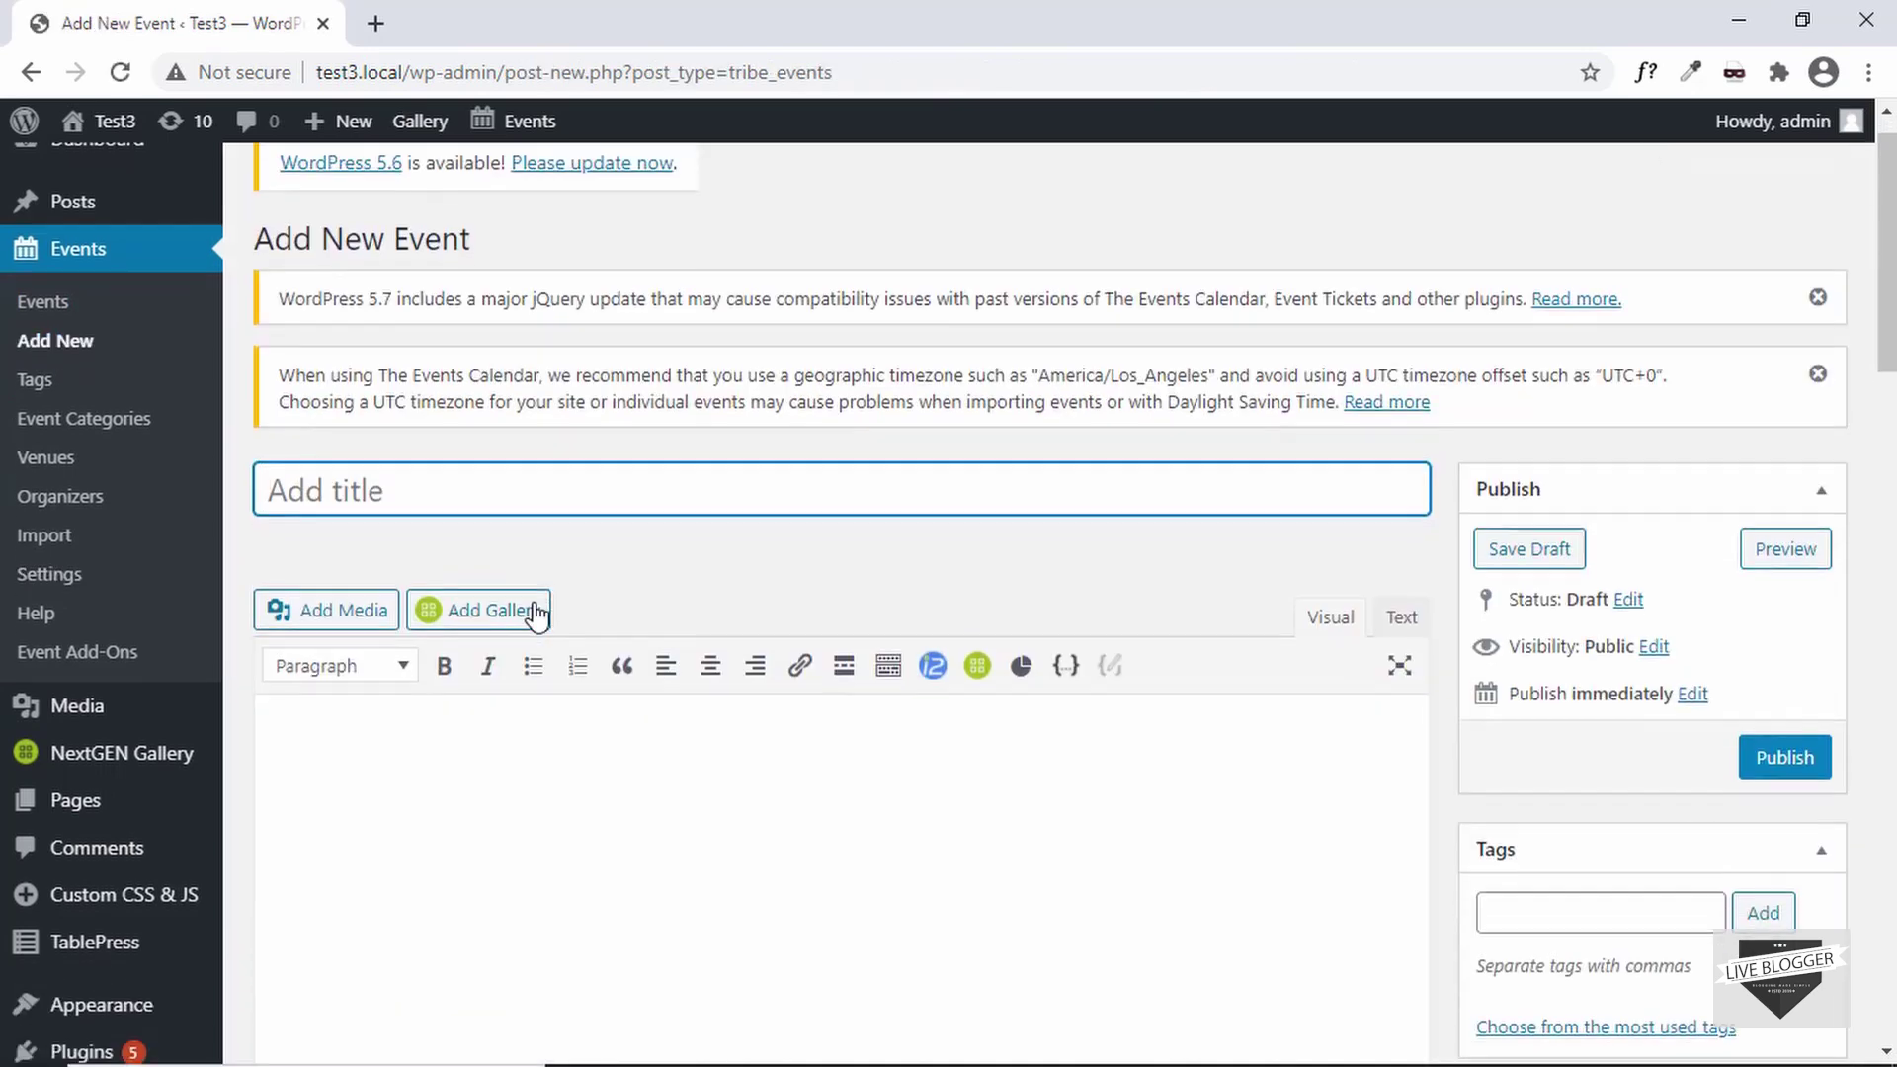
scroll(535, 598, "down", 3)
scroll(536, 602, "down", 1)
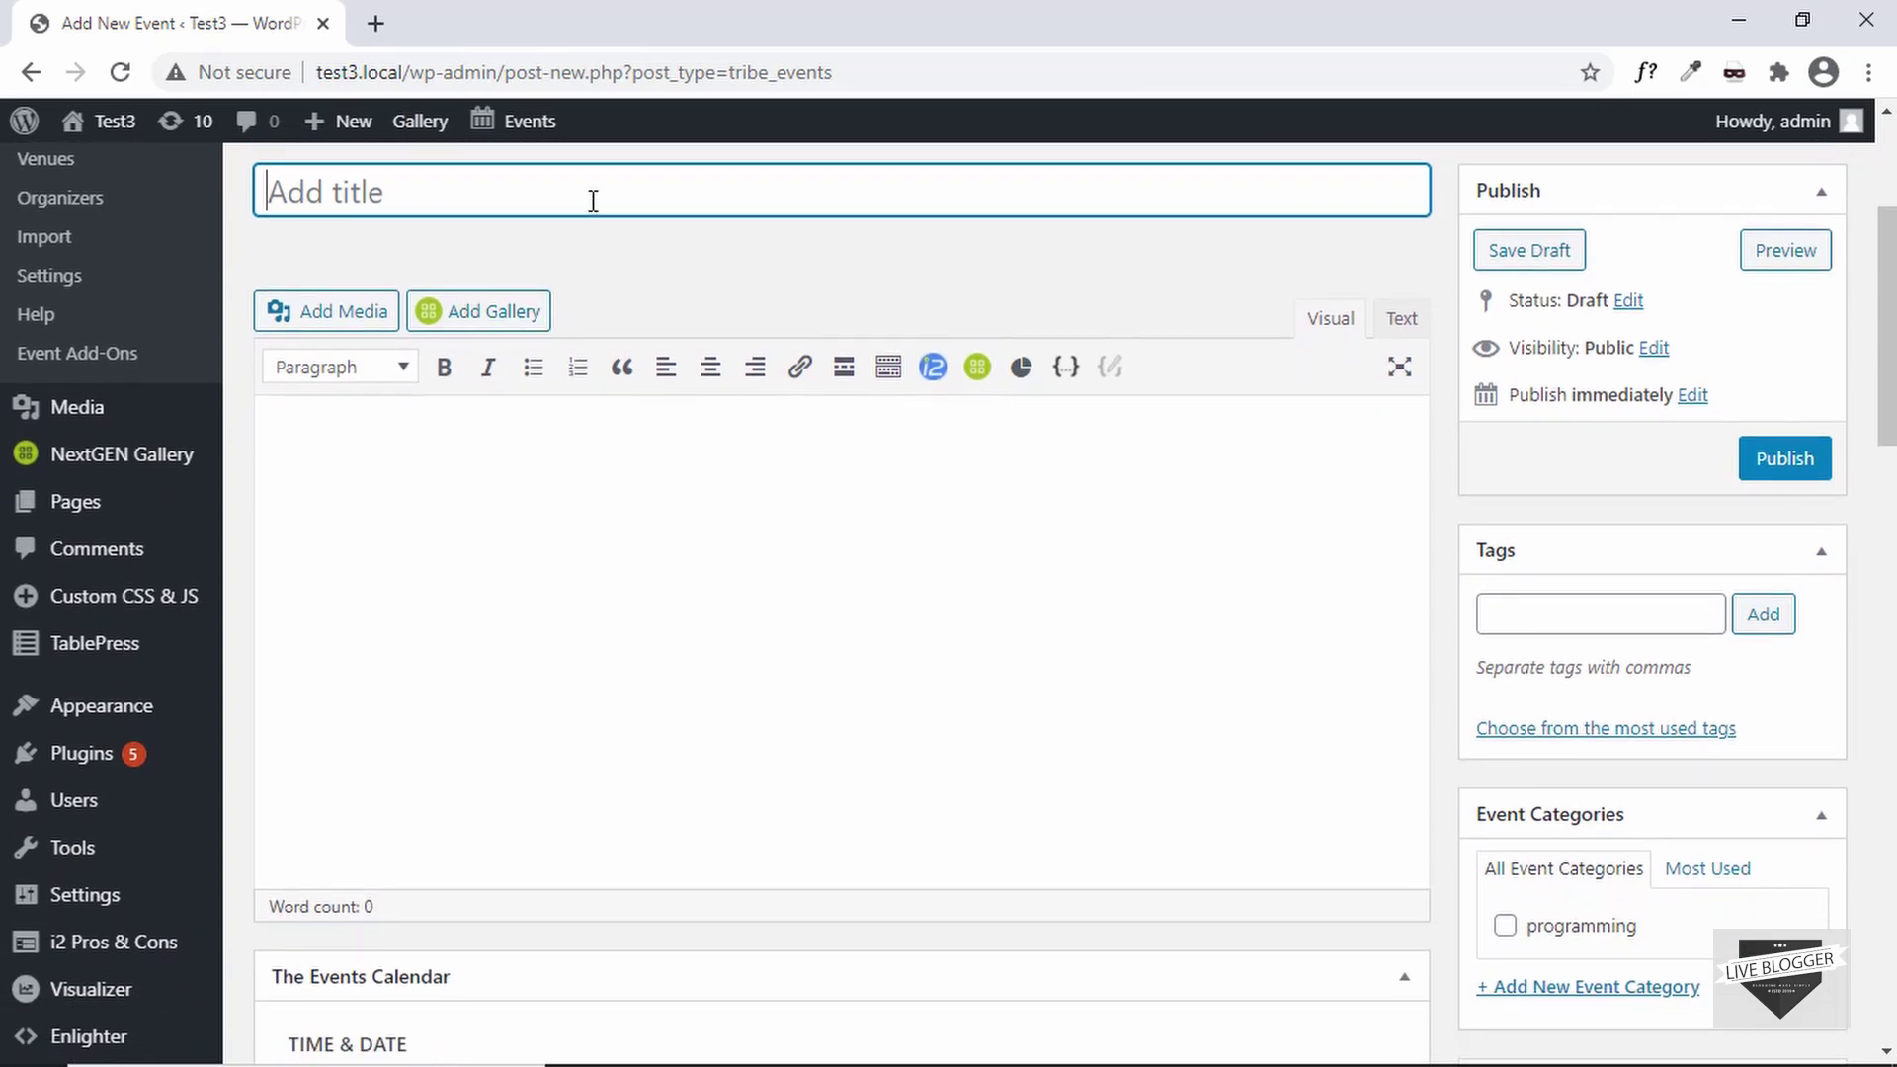
type("Desi")
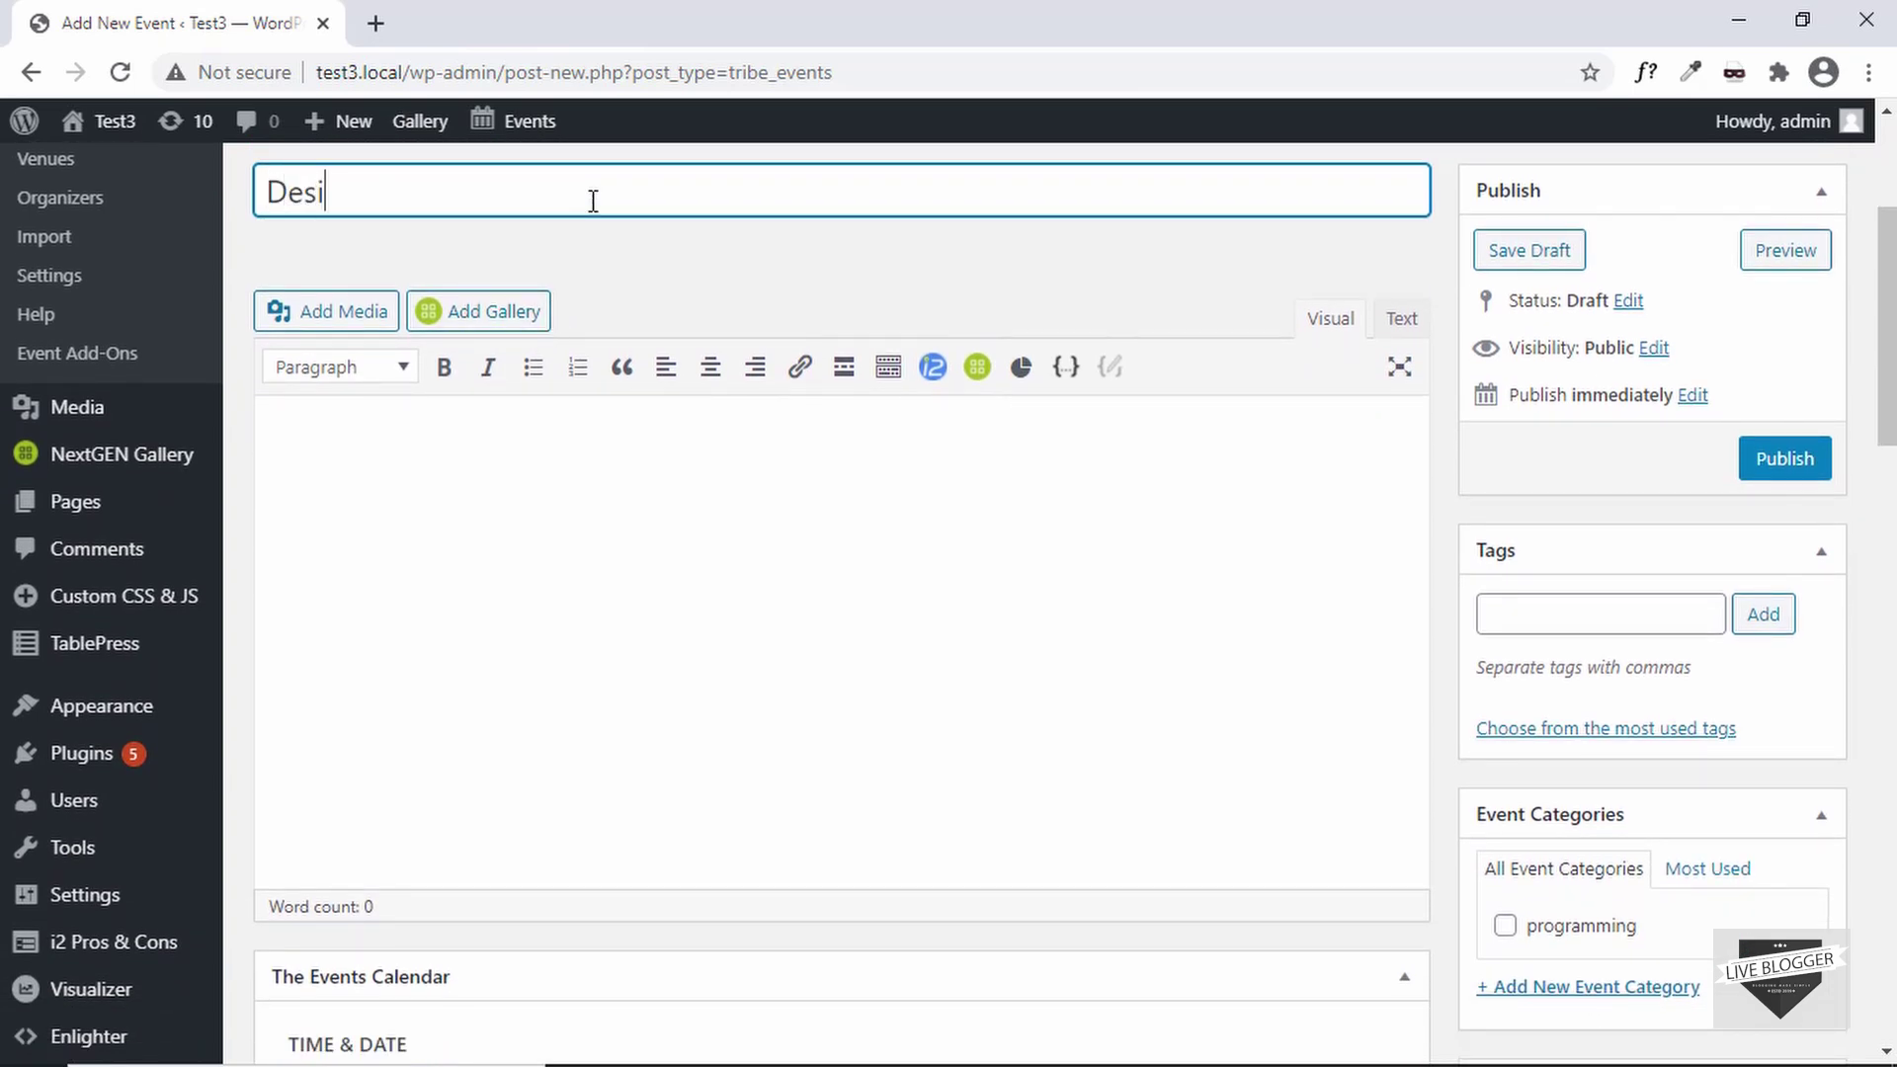
type("gn Fundamentals")
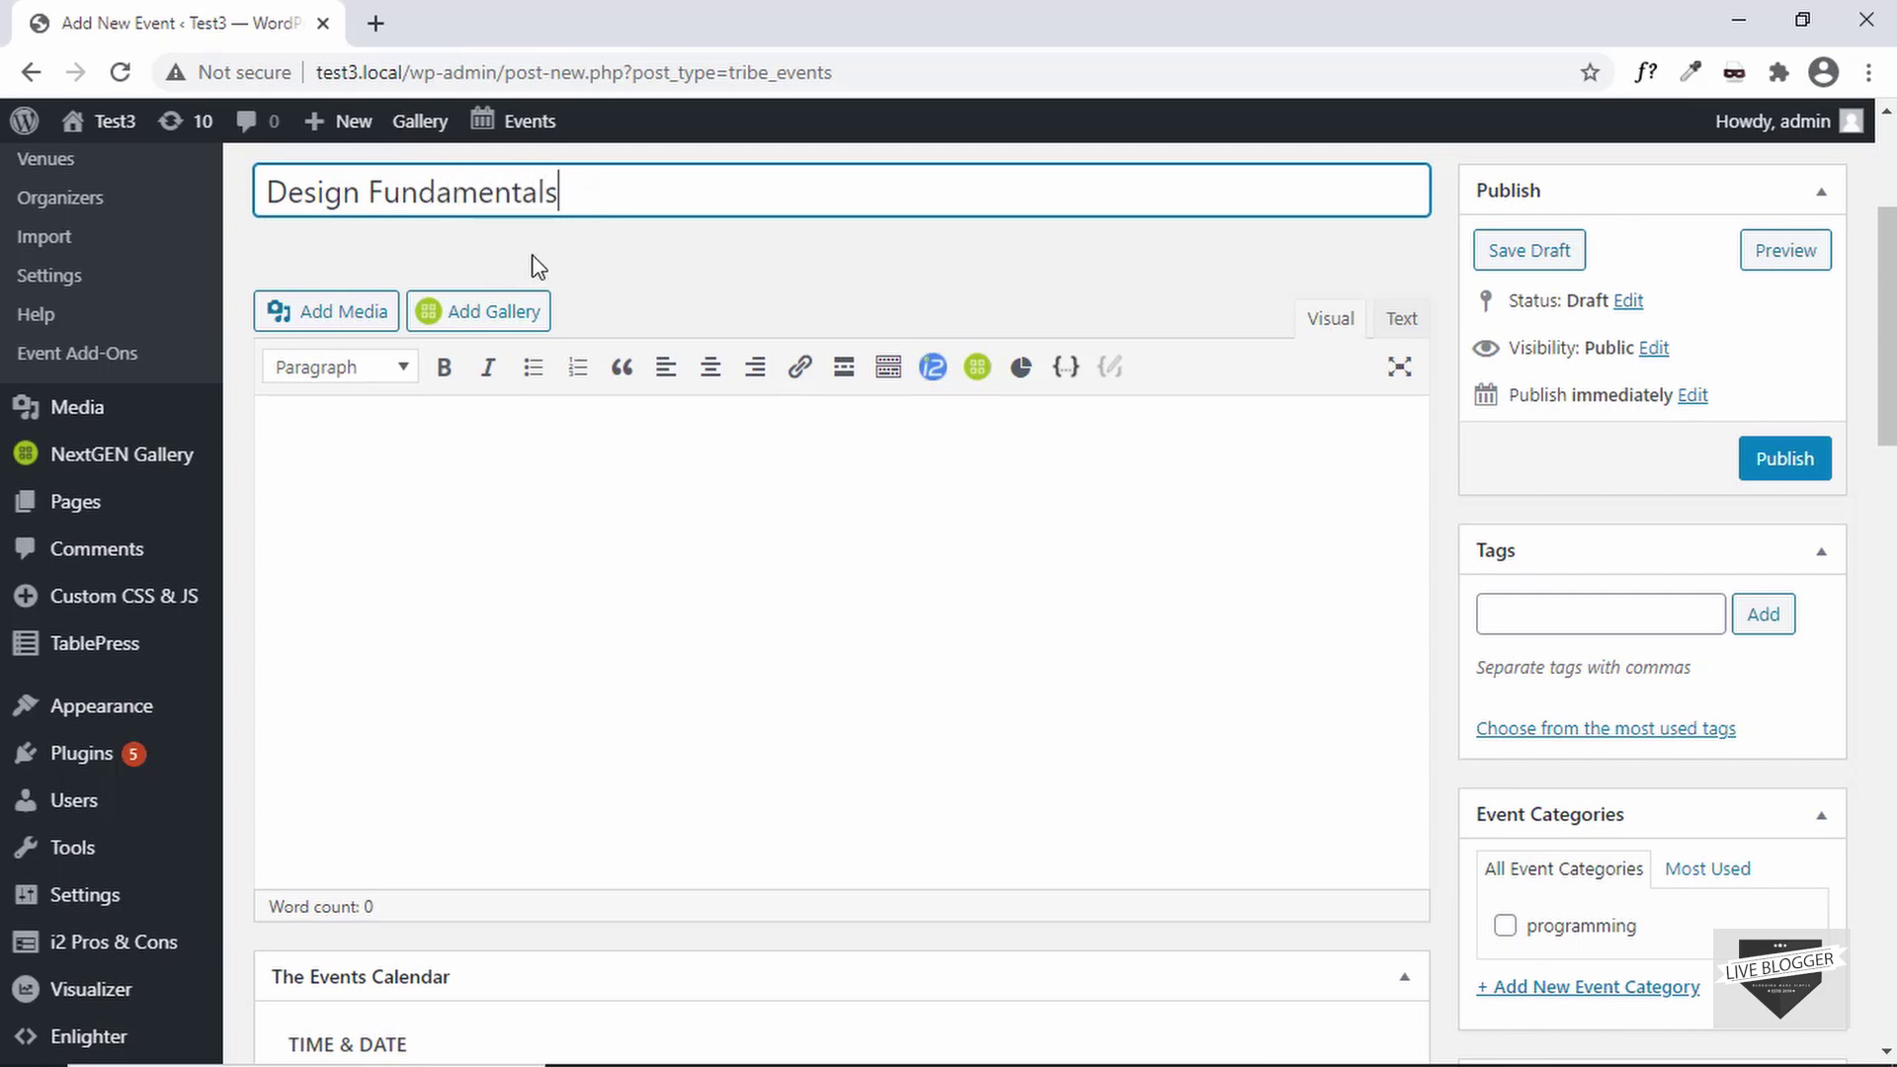
Generate five paragraphs of placeholder text on lipsum.com and copy the opening sentences of the first, through "tellus sed magna."
left_click(440, 453)
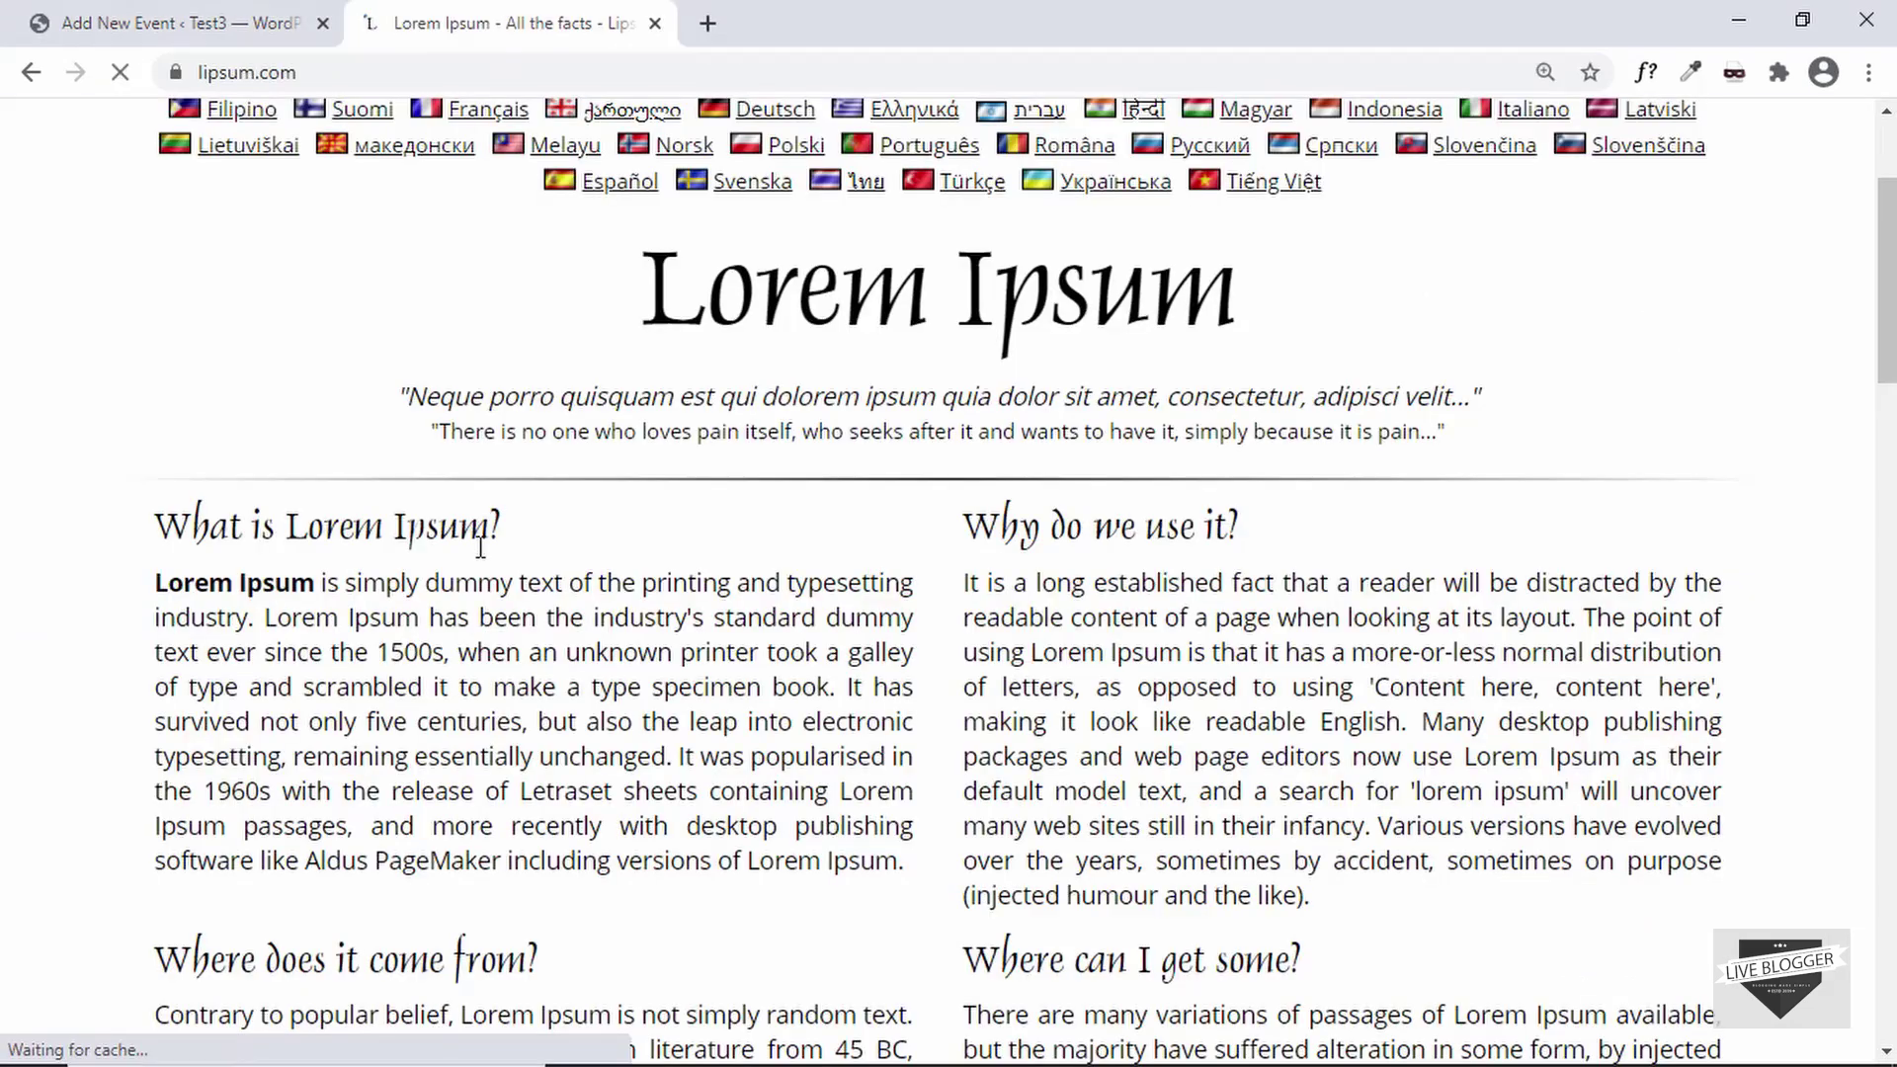
scroll(481, 546, "down", 3)
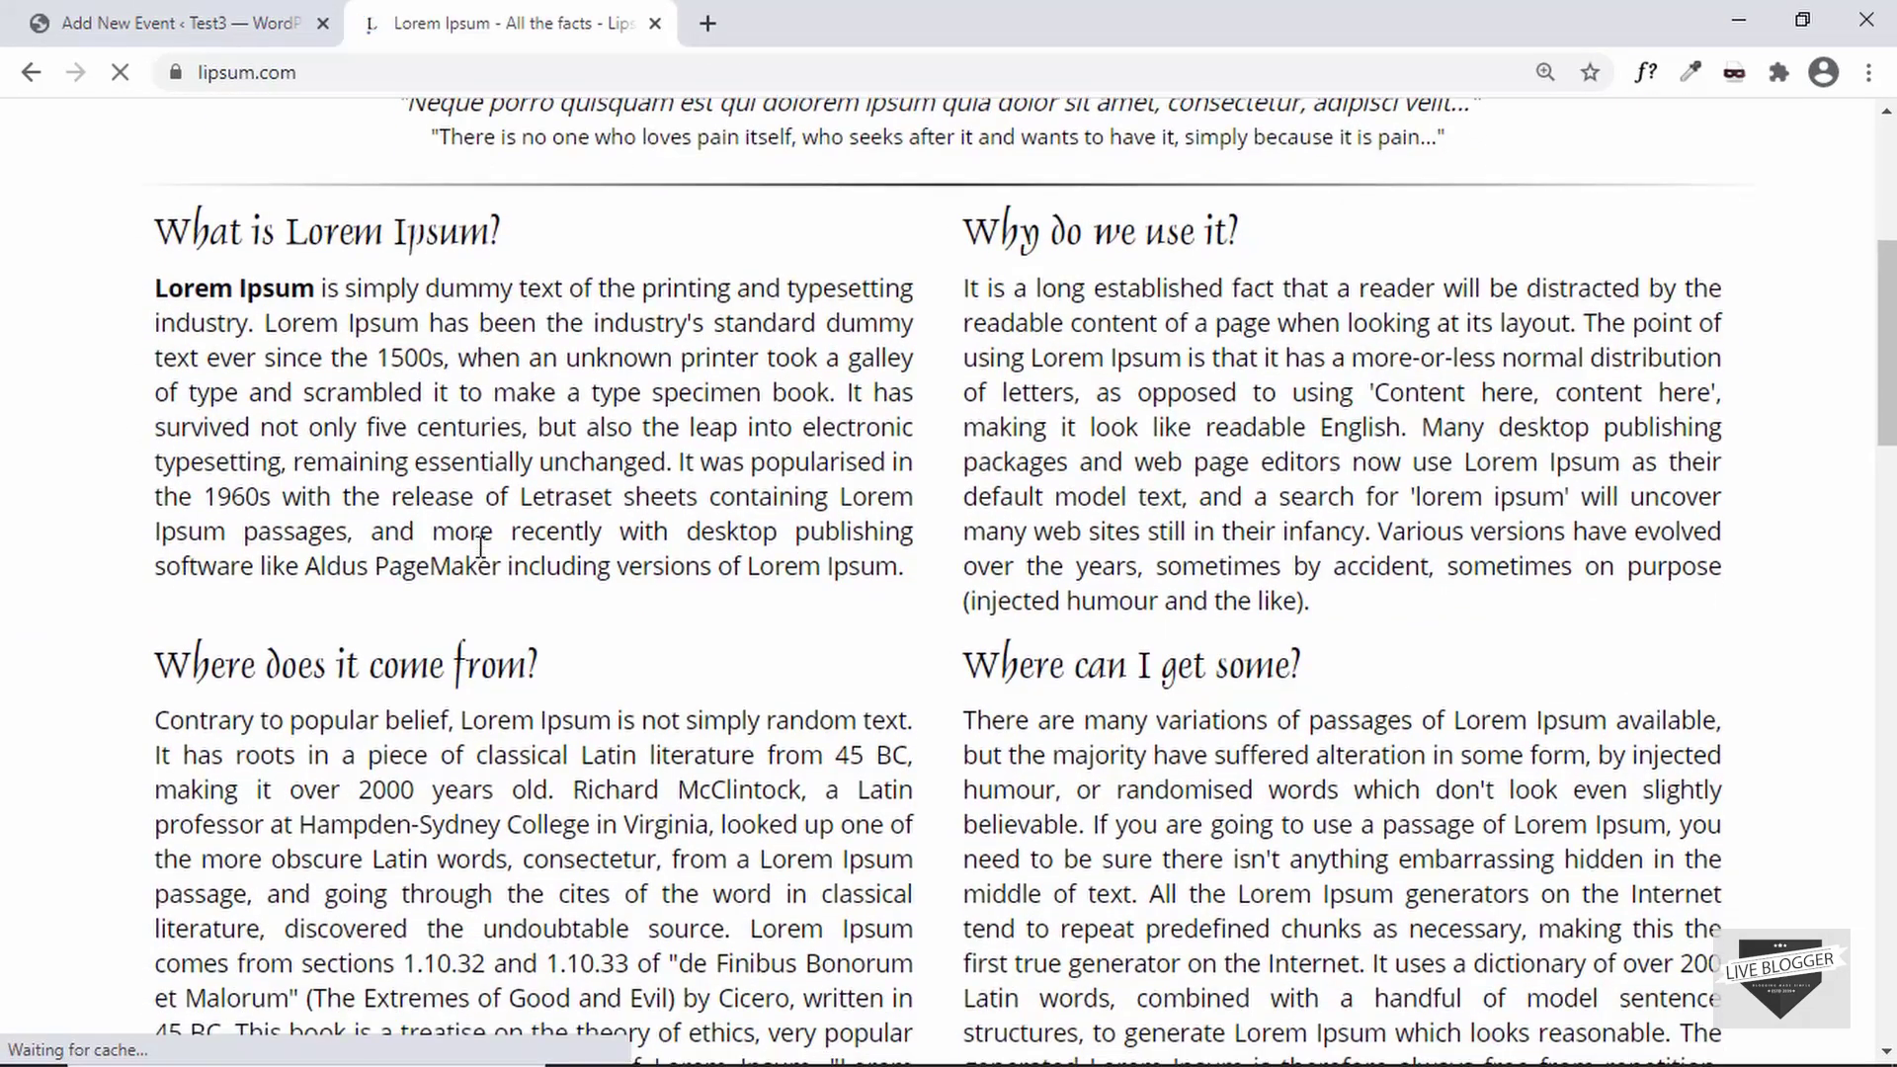
scroll(481, 547, "down", 9)
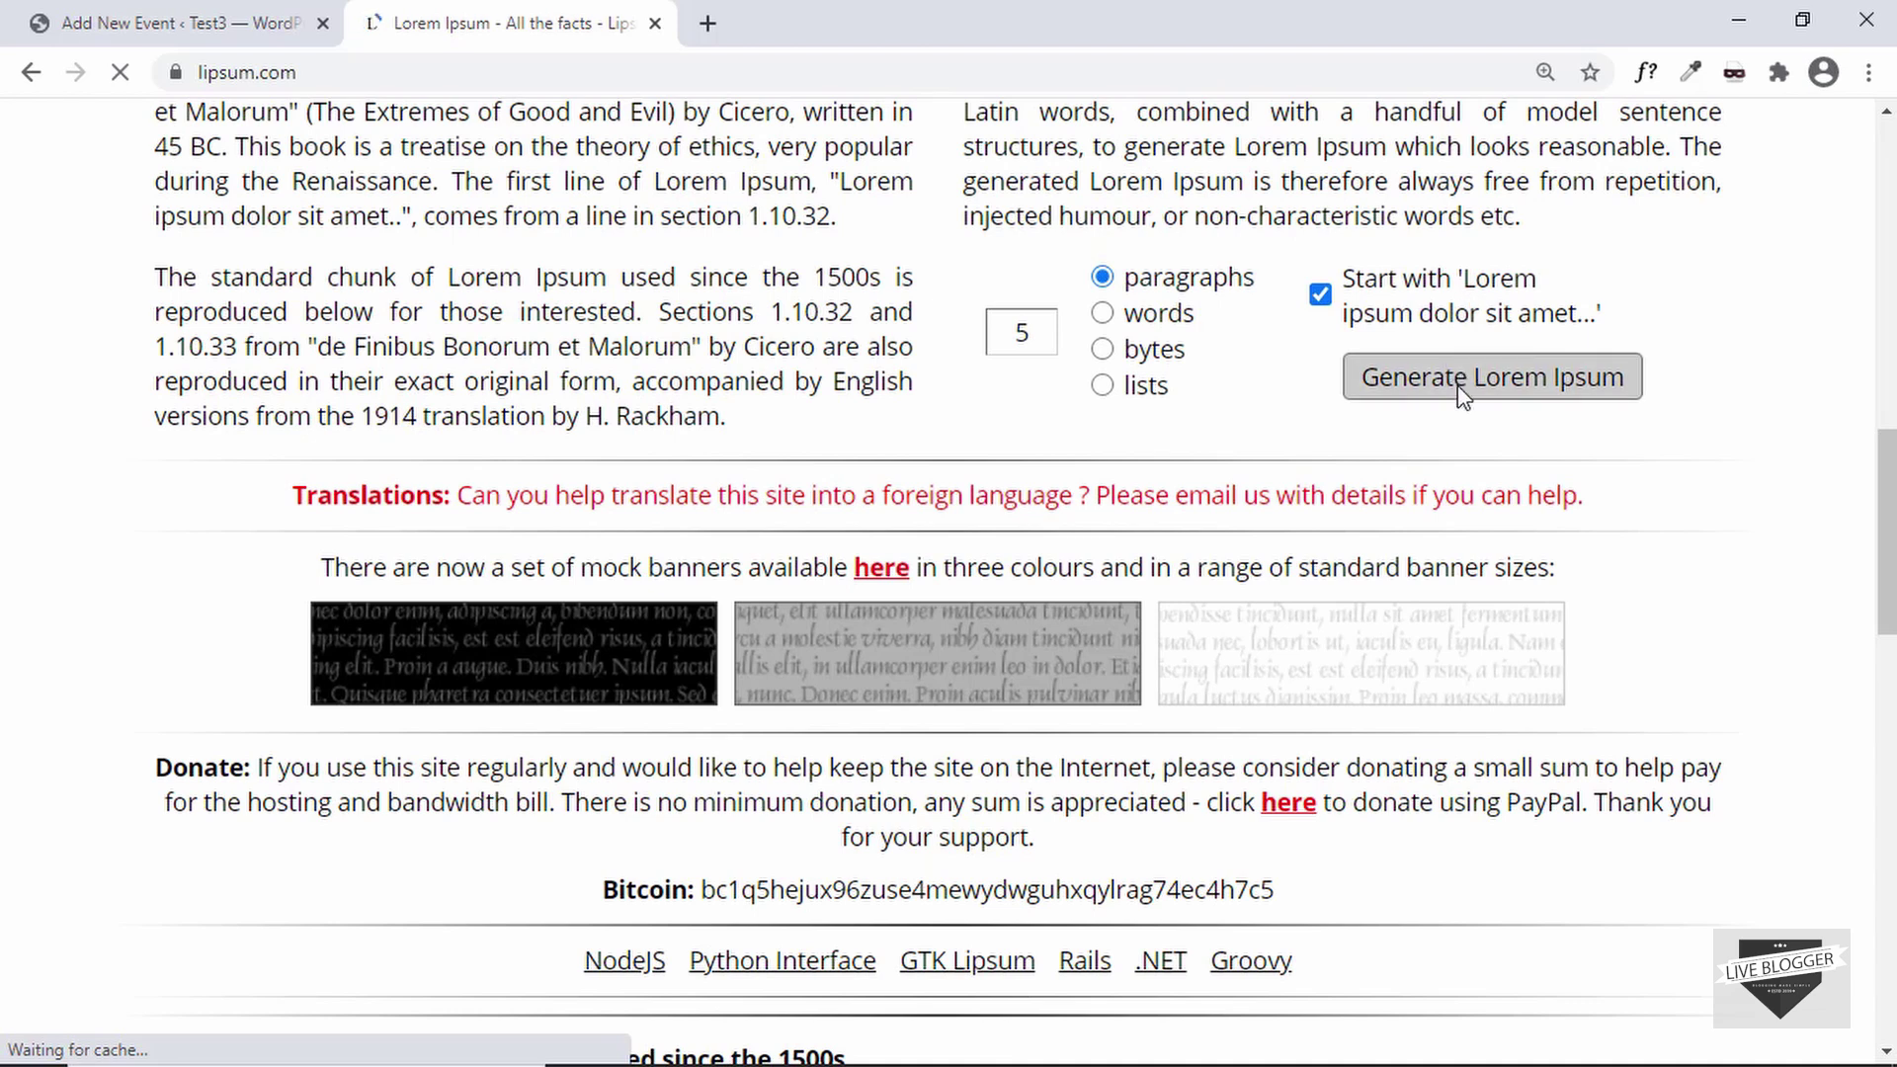
left_click(1413, 379)
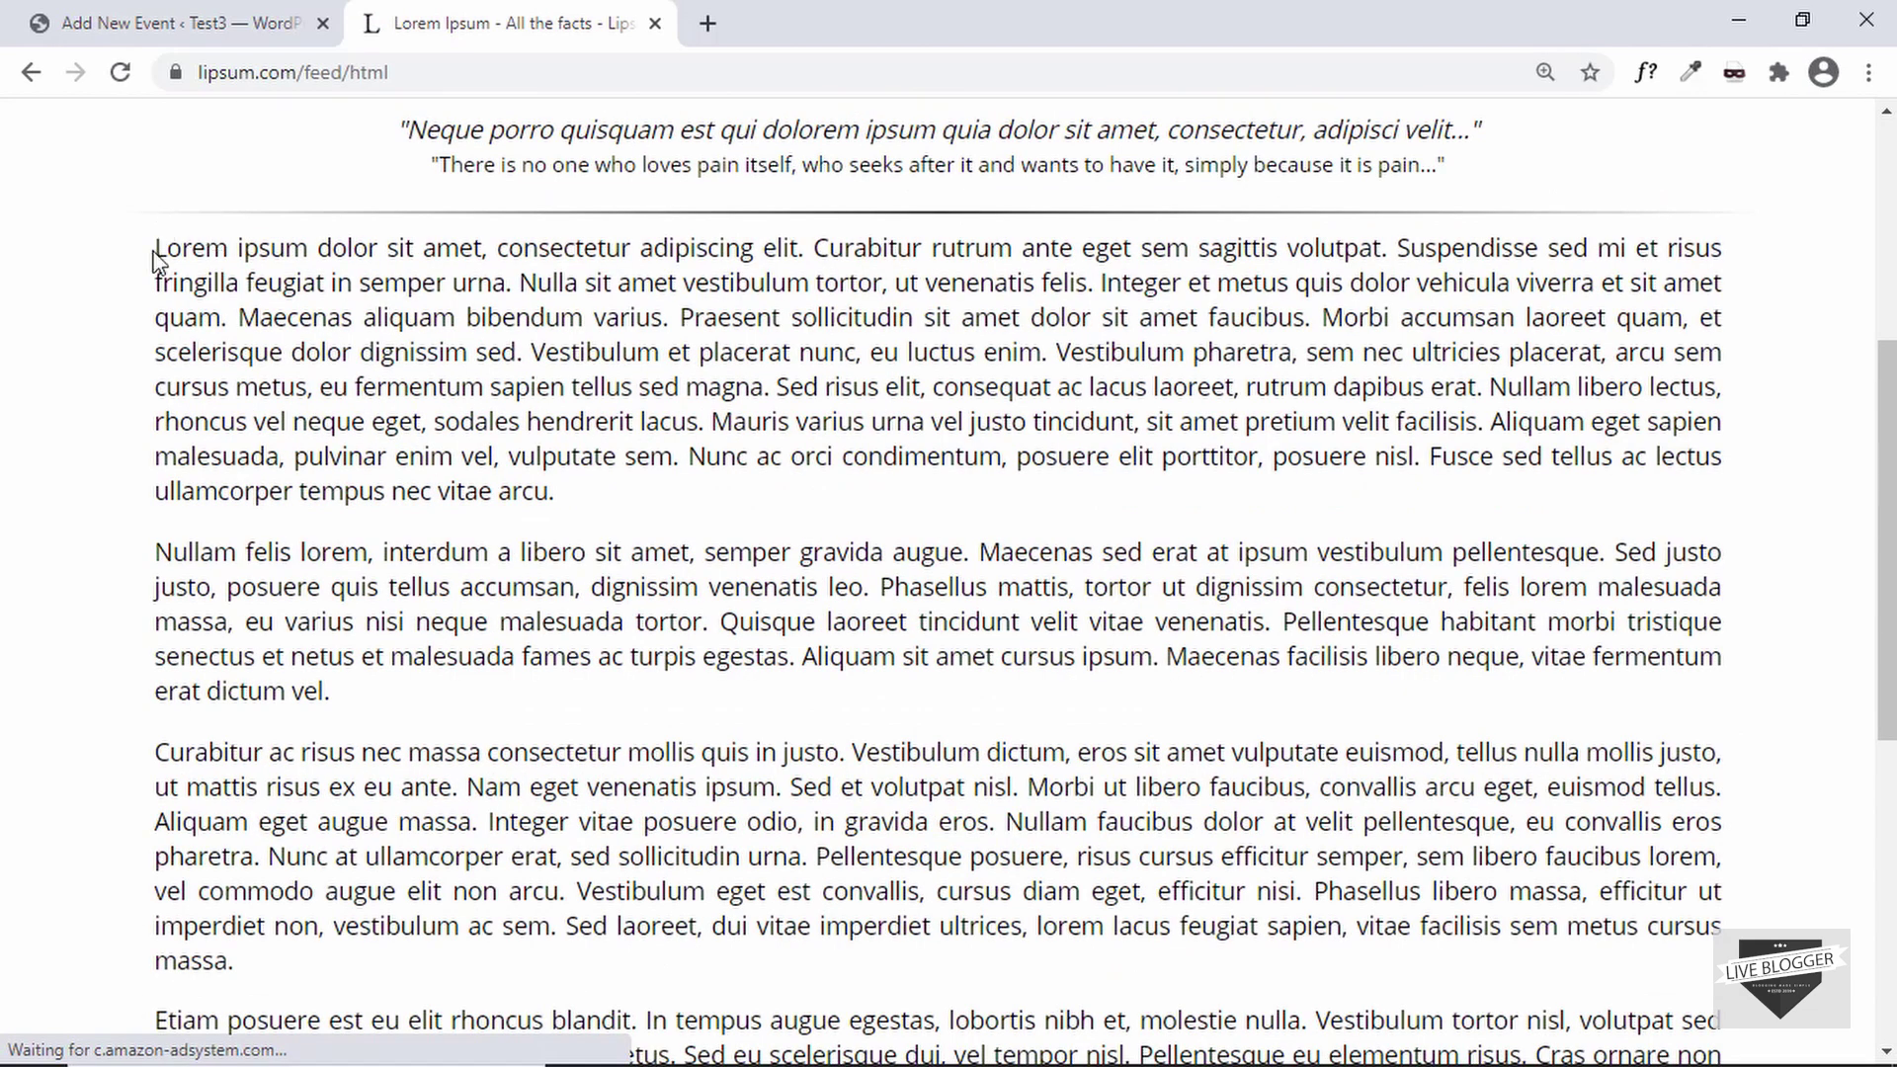
left_click_drag(154, 259, 773, 392)
key("ctrl+c")
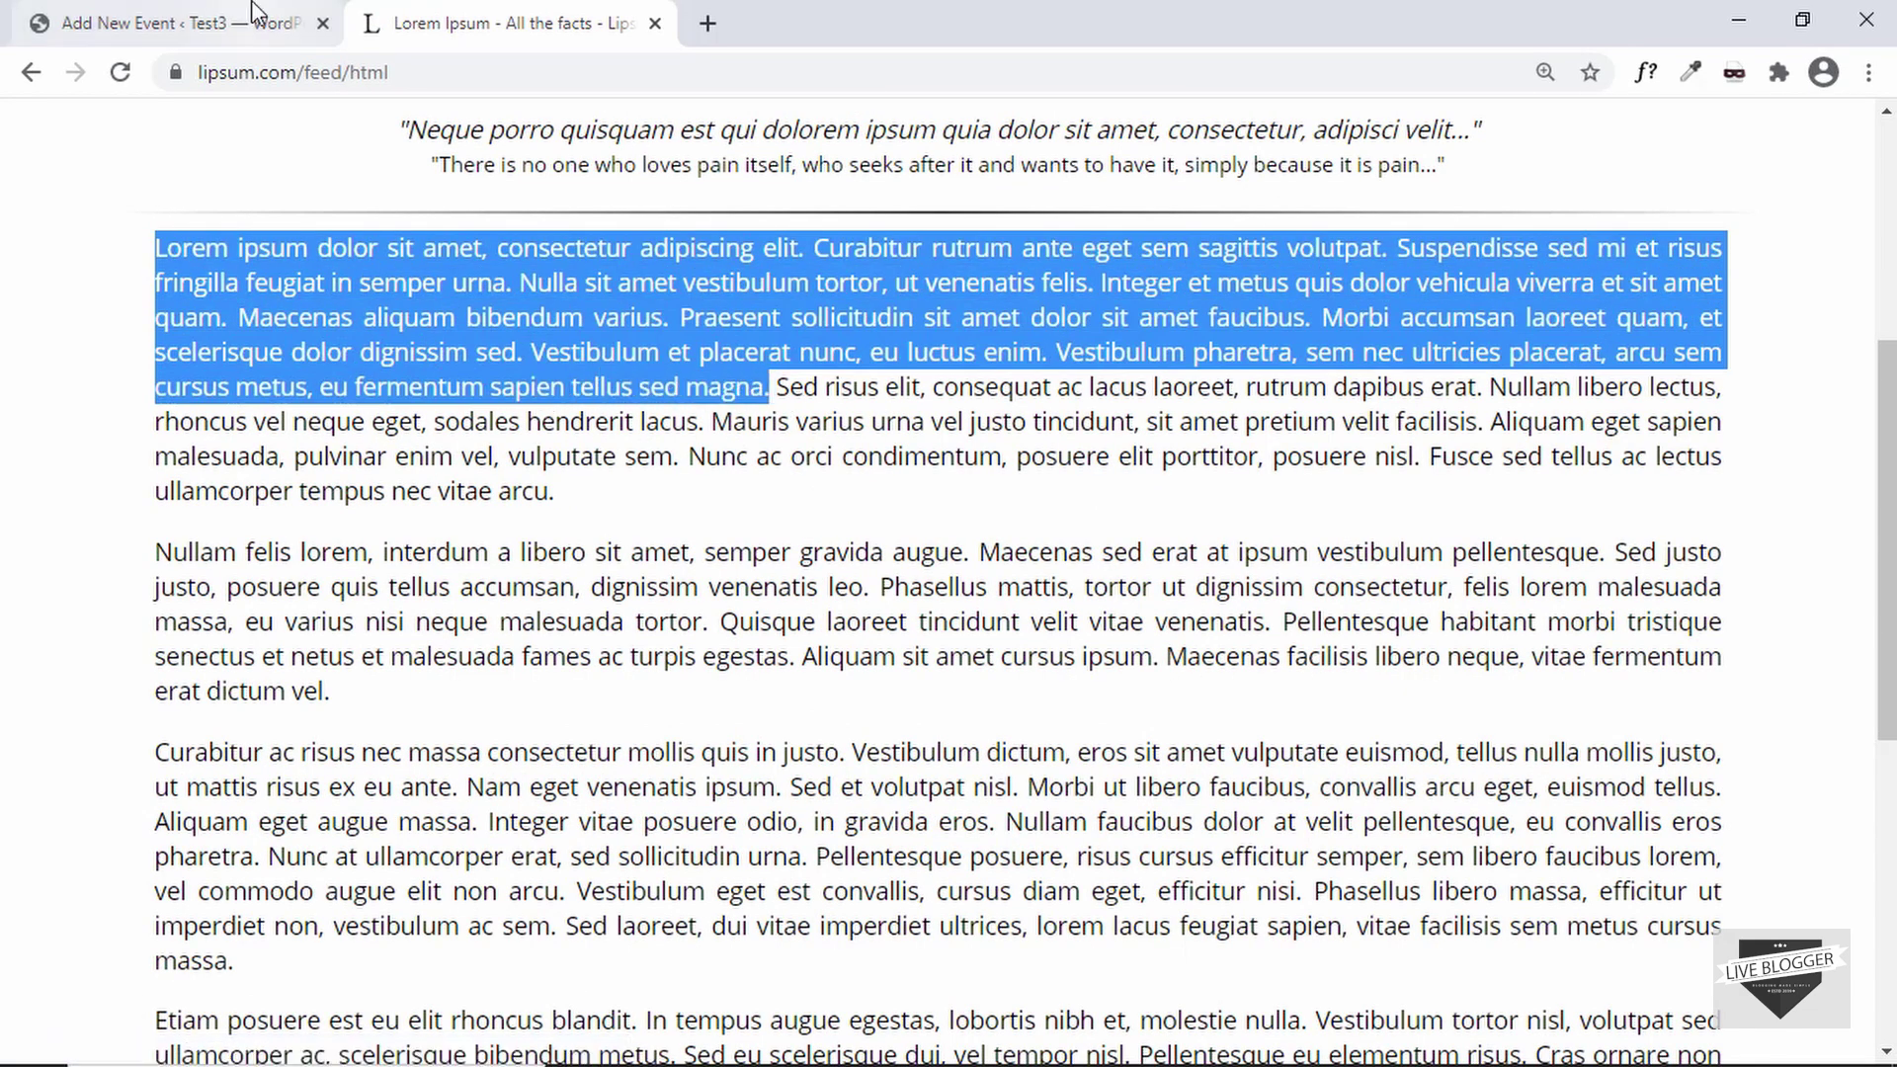
Switch back to the new event and paste the copied placeholder text as its description
left_click(255, 19)
left_click(614, 614)
key("ctrl+v")
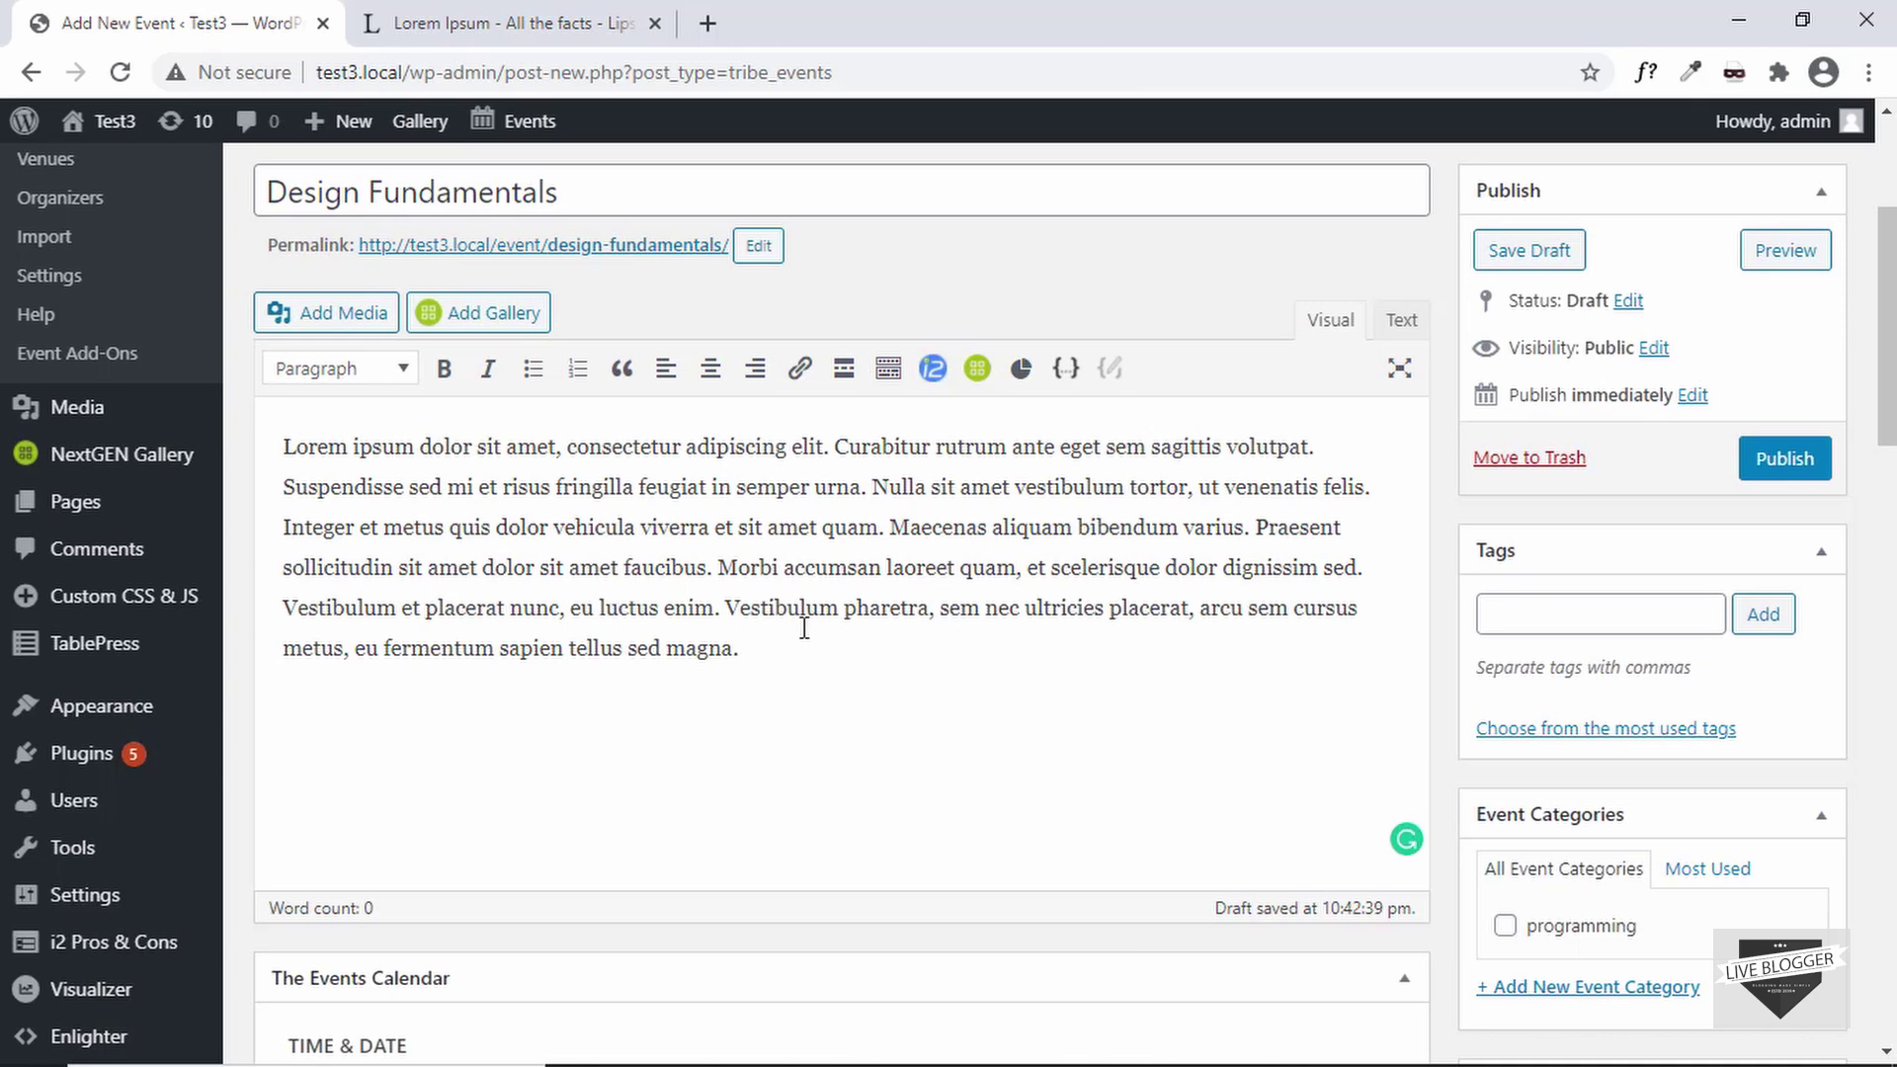
Make the event an all-day event and set its date to 2/4/2021
scroll(880, 690, "down", 6)
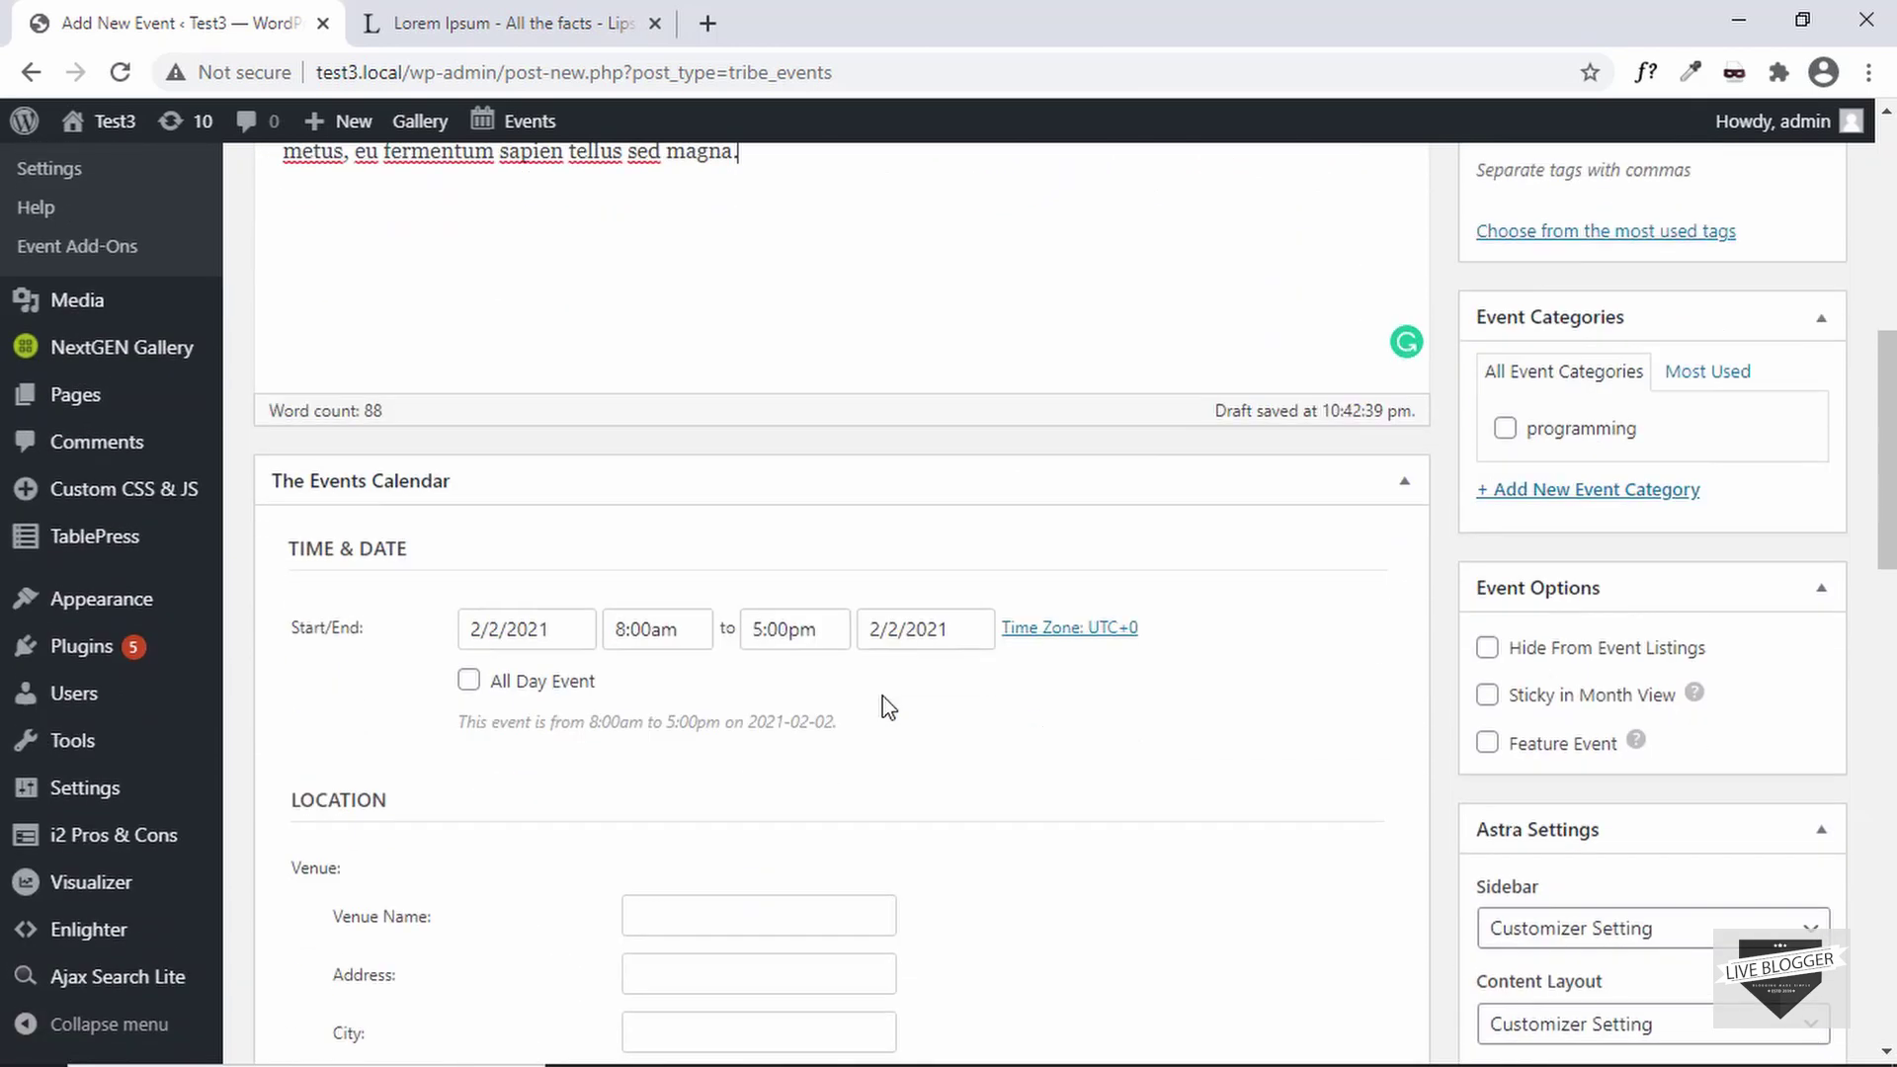
scroll(880, 706, "down", 1)
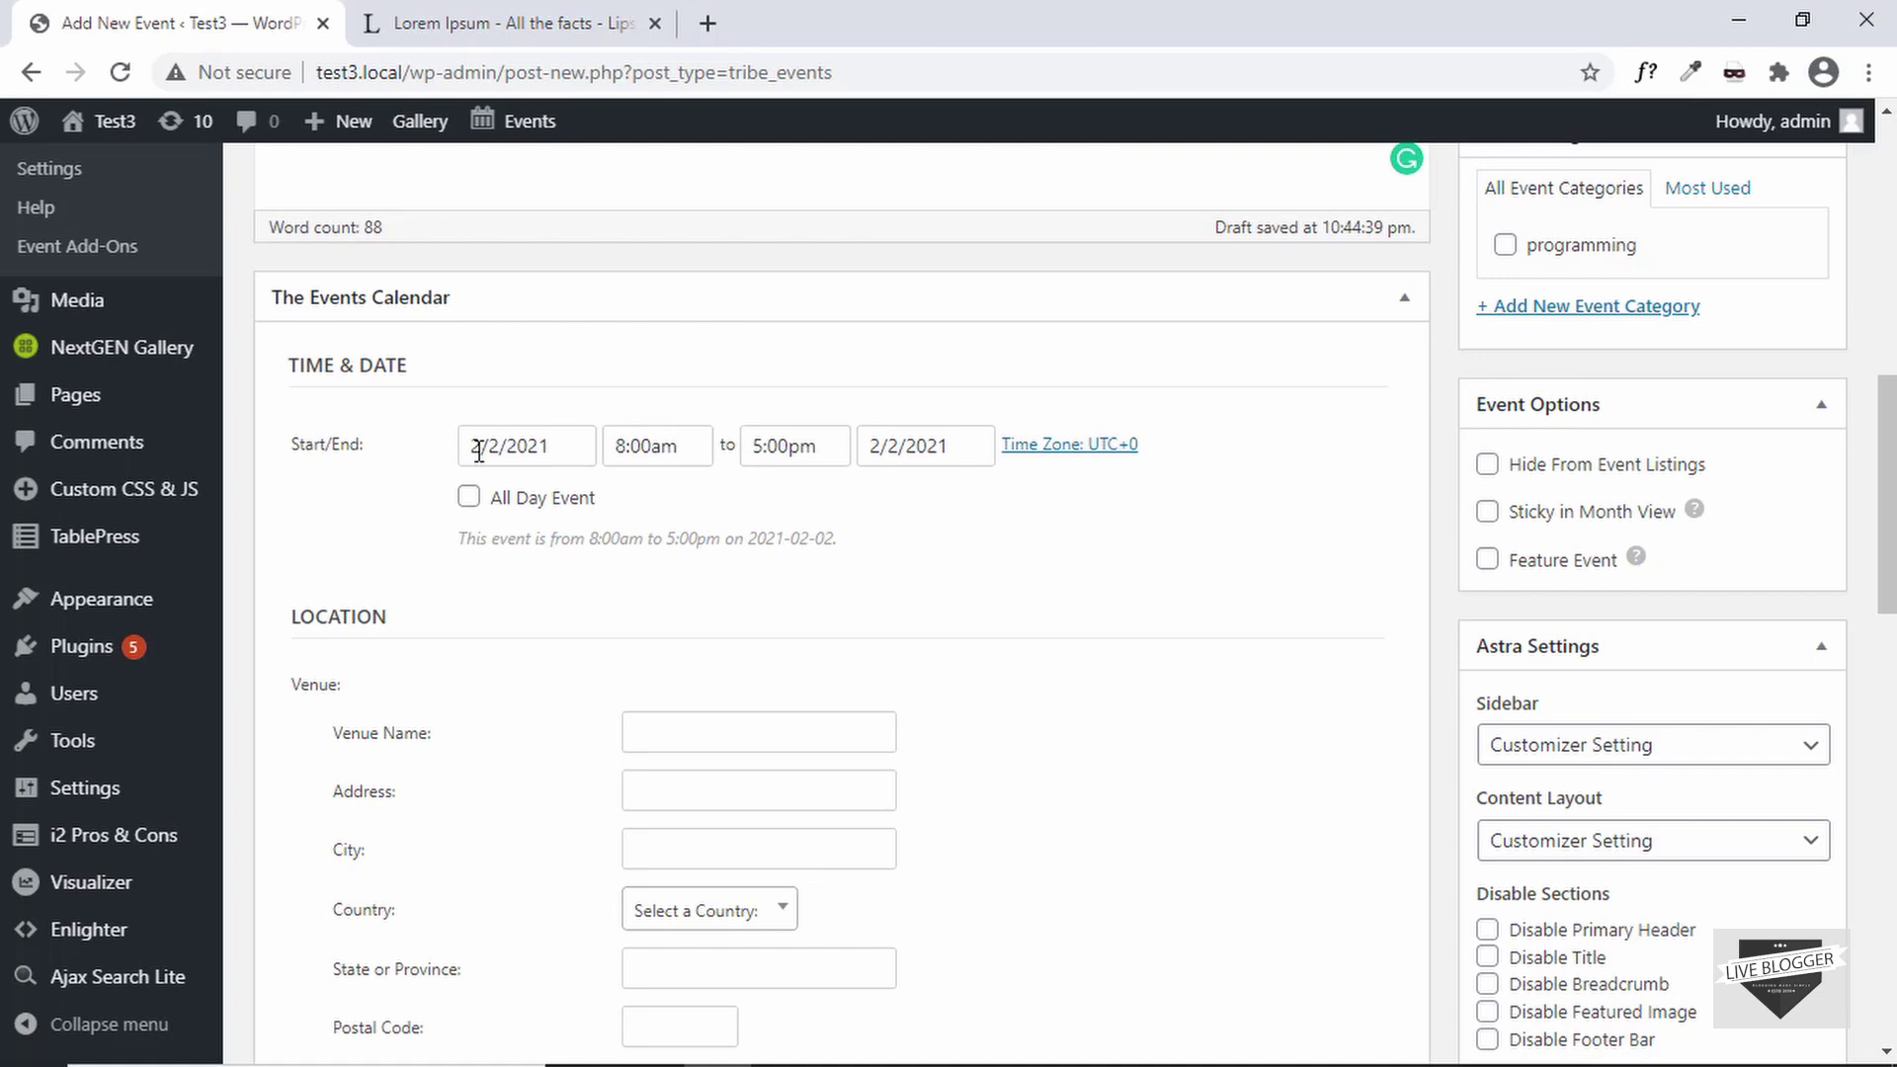
left_click(555, 453)
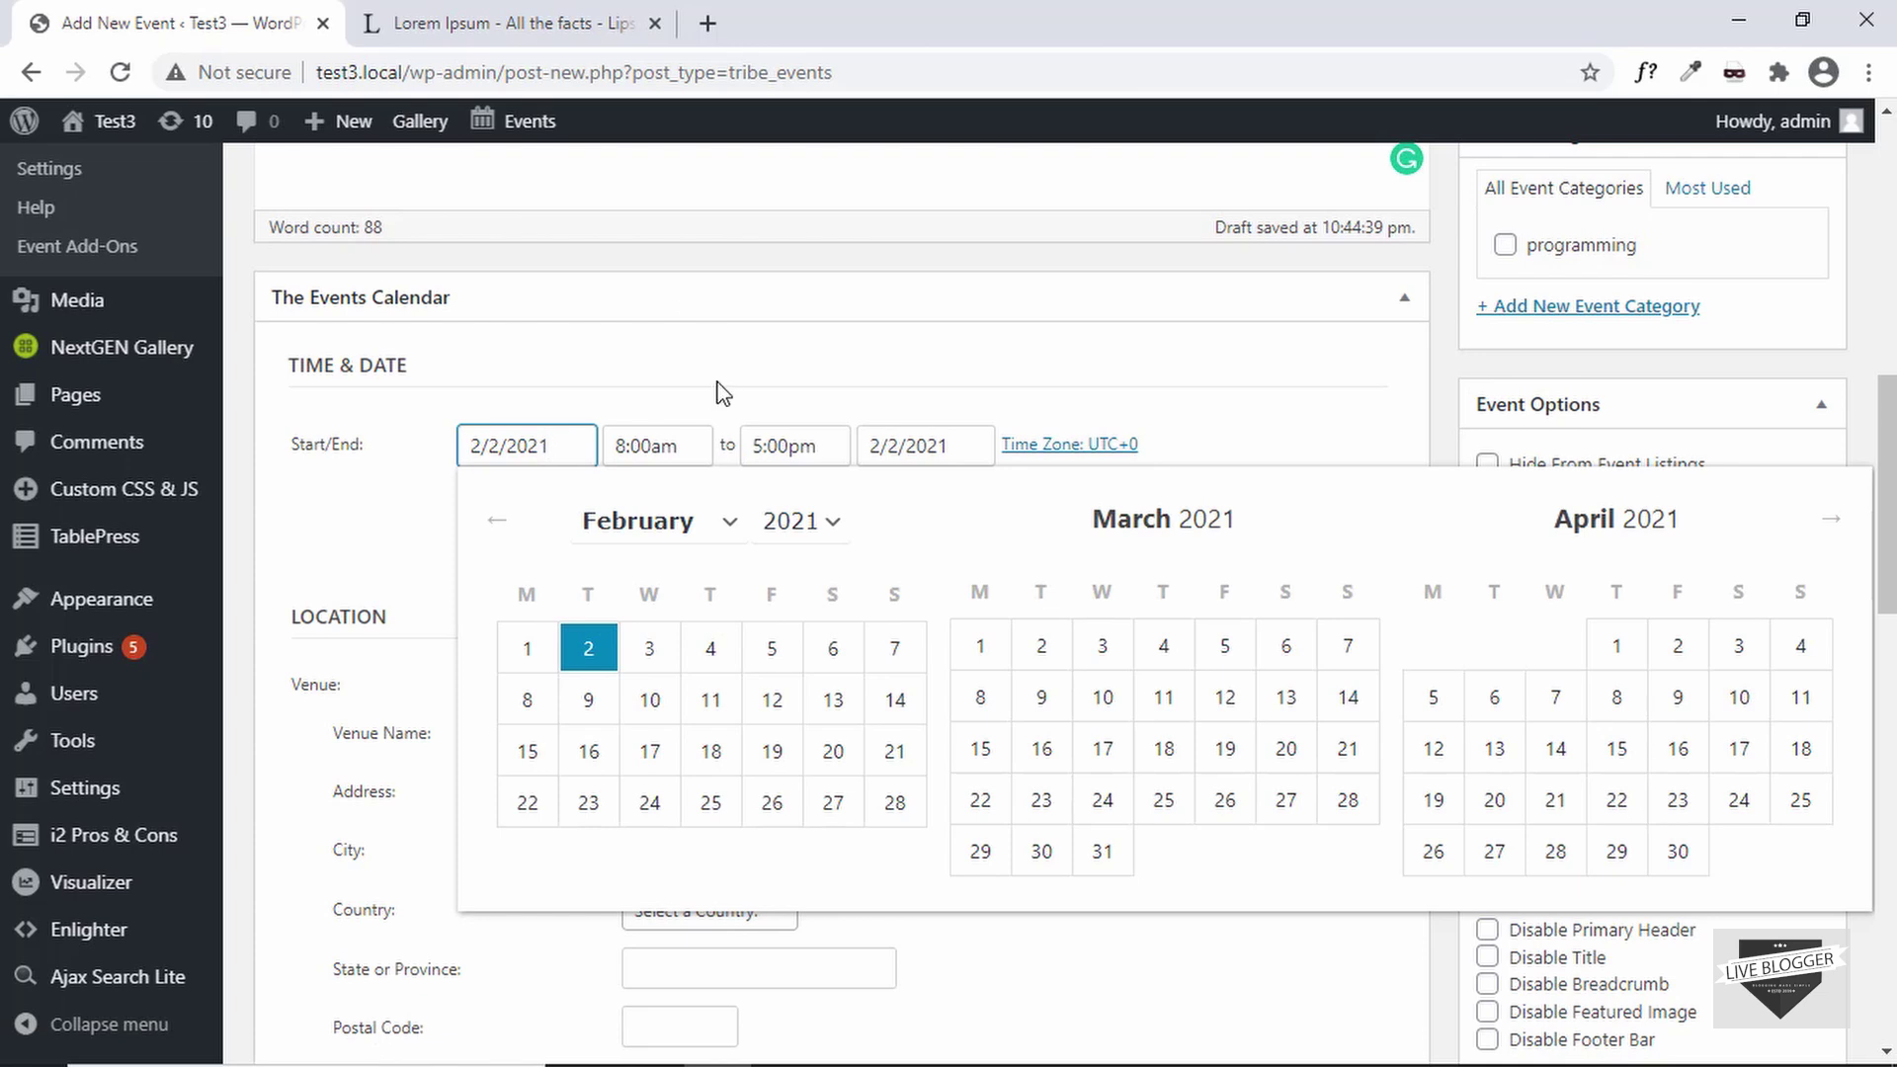
left_click(646, 441)
left_click(731, 453)
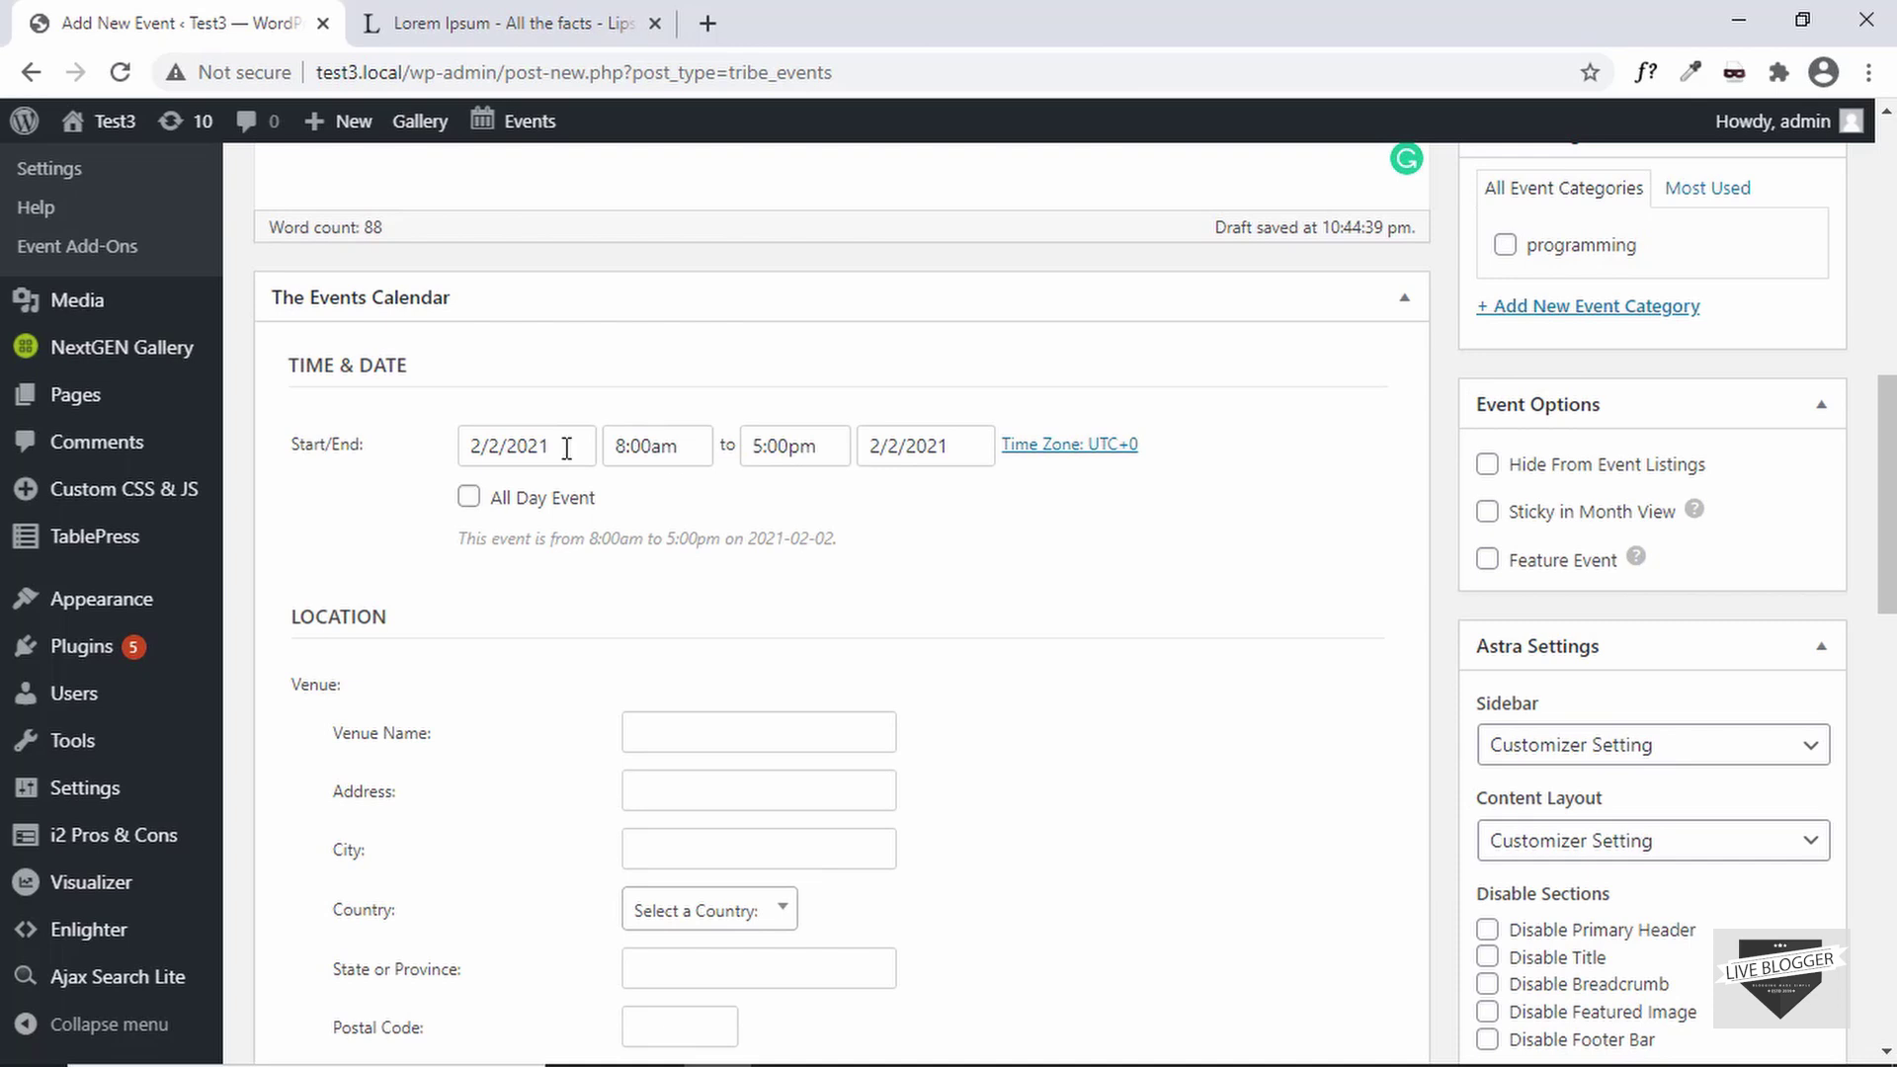
left_click(469, 497)
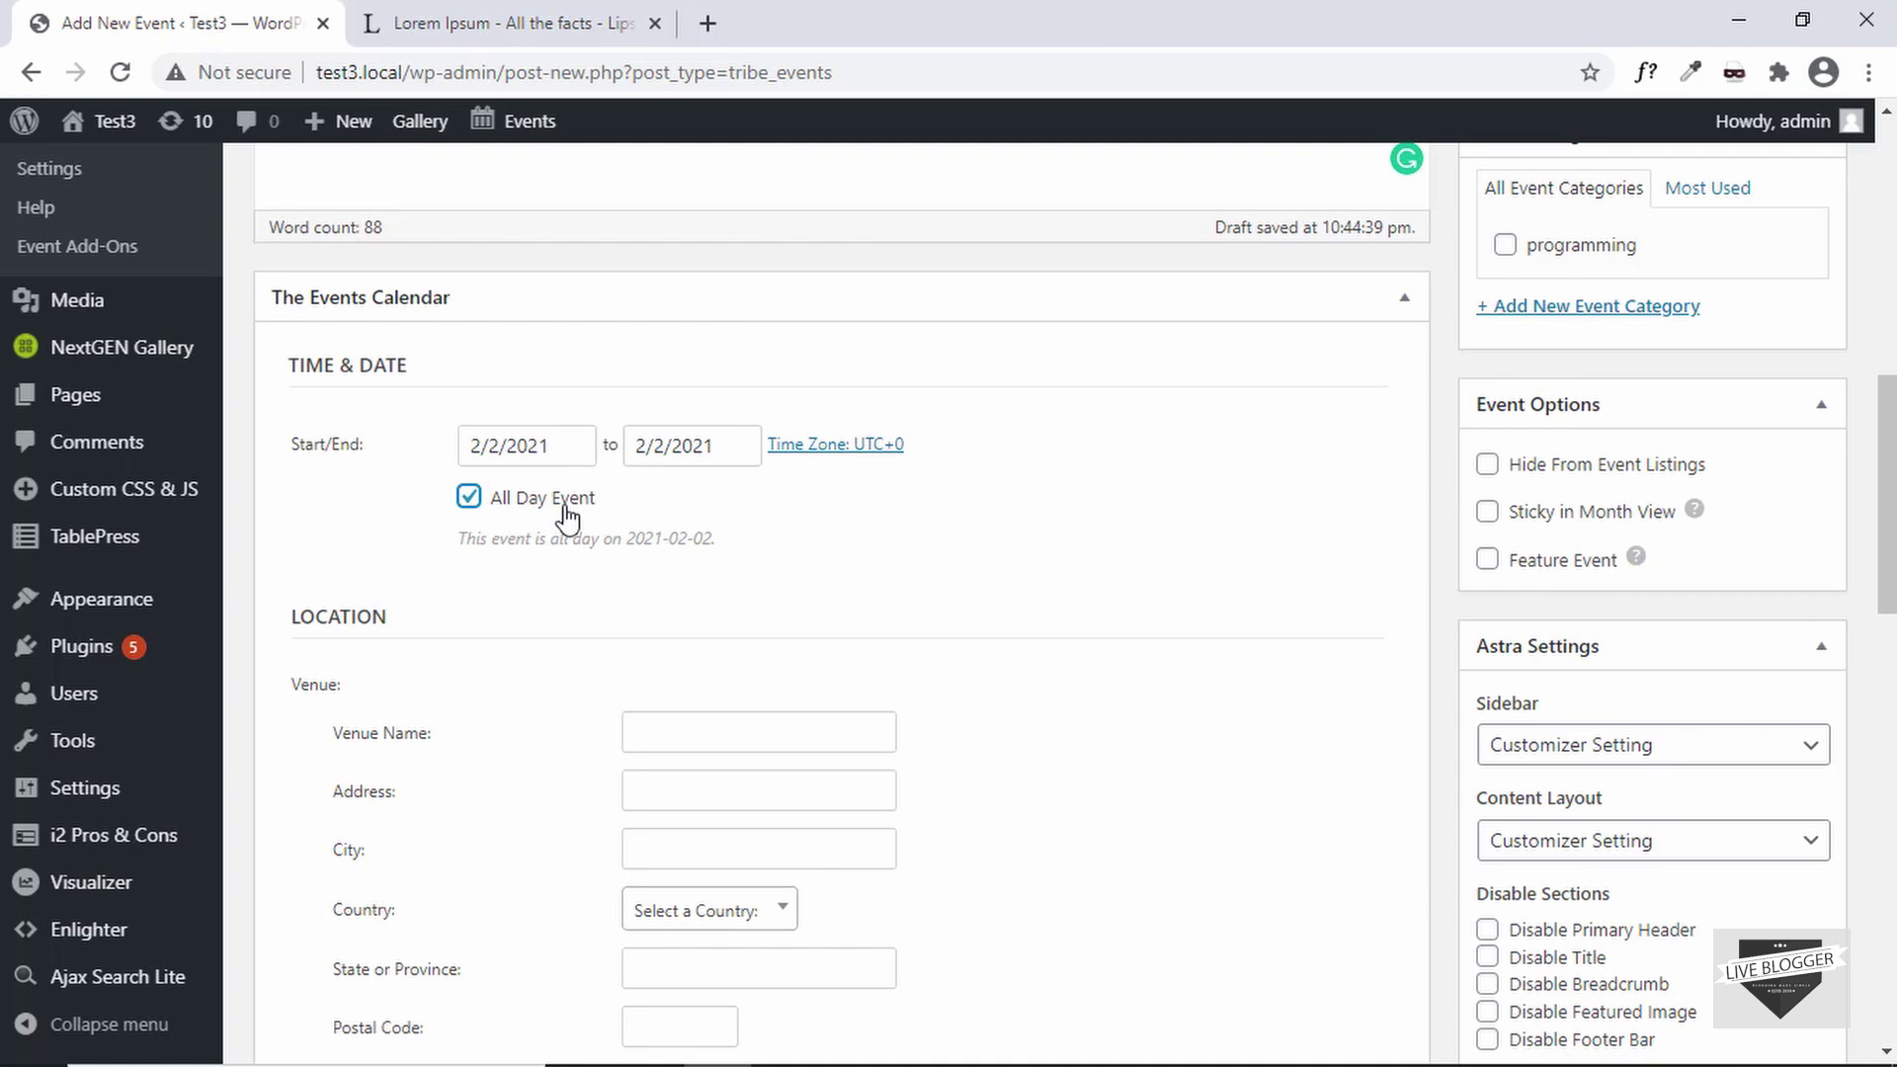
left_click(538, 444)
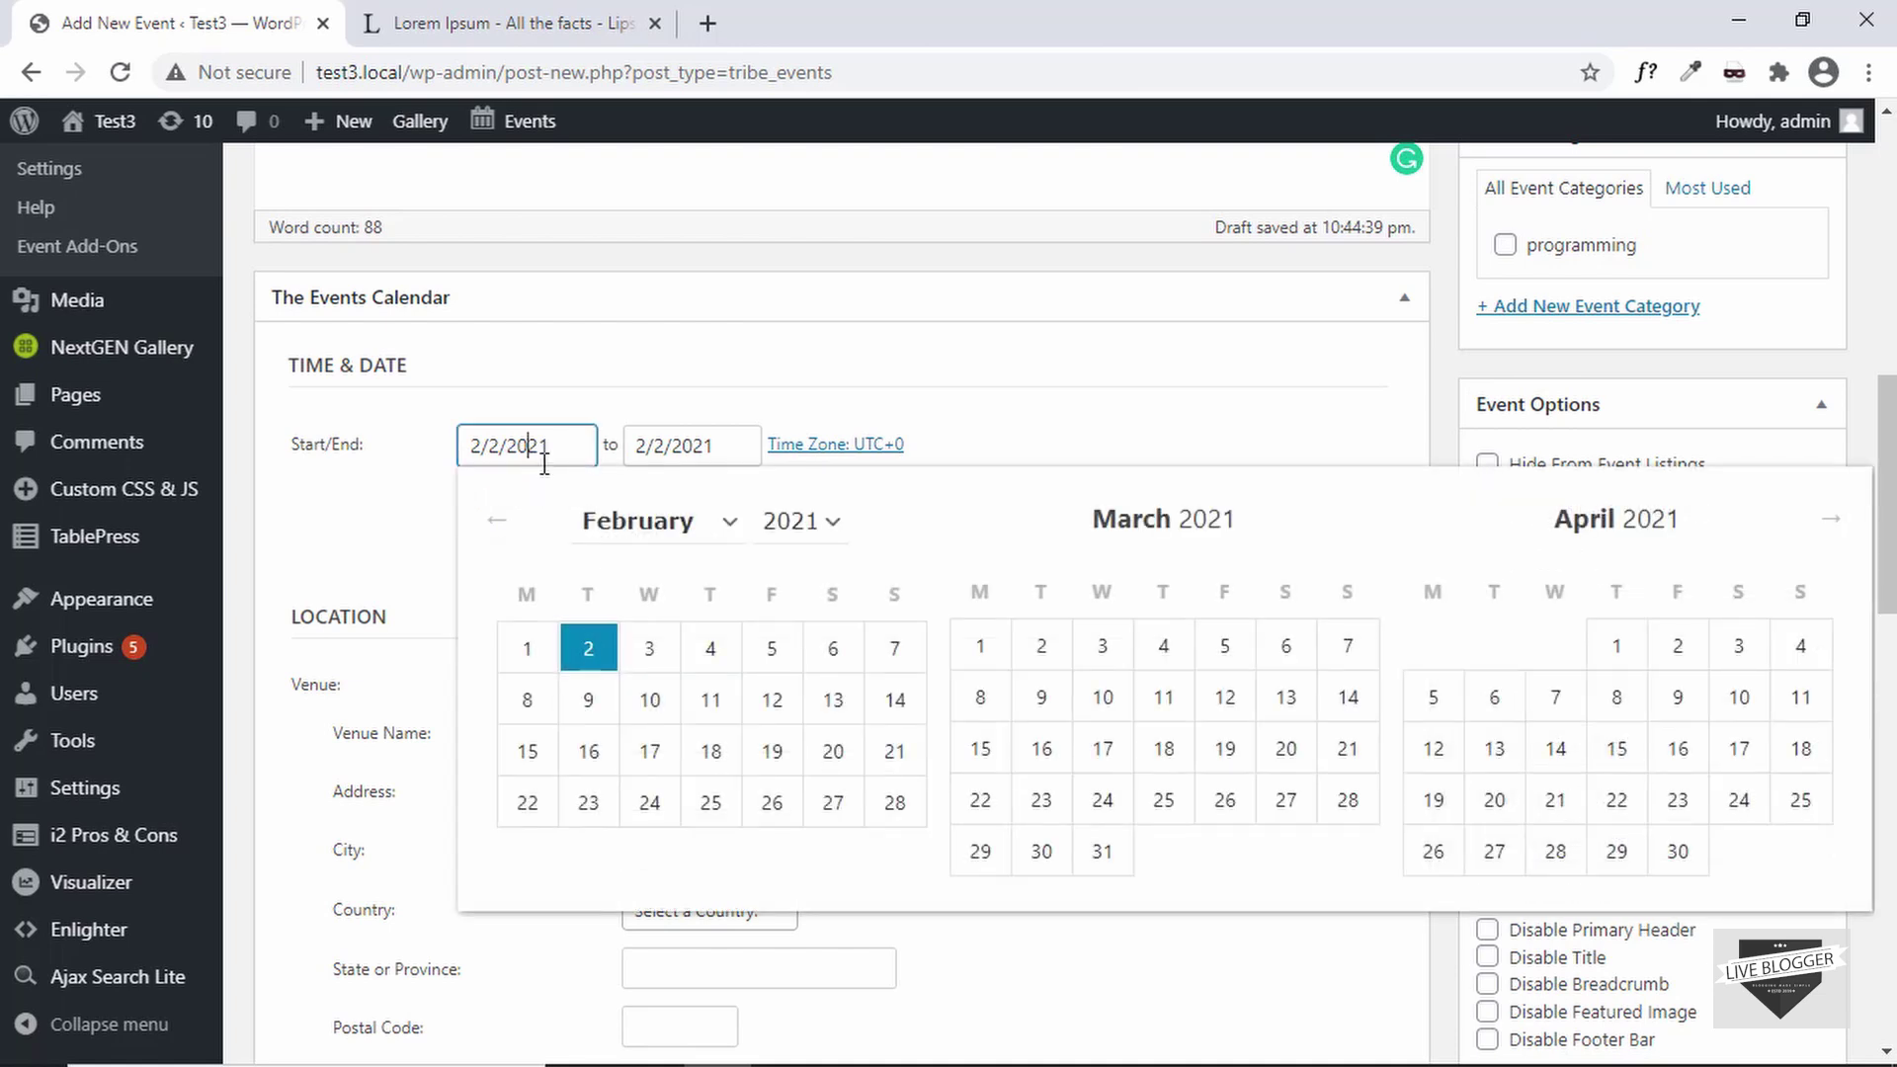
left_click(711, 648)
Assign the existing organizer listed under My Organizers to the event
scroll(1027, 466, "down", 2)
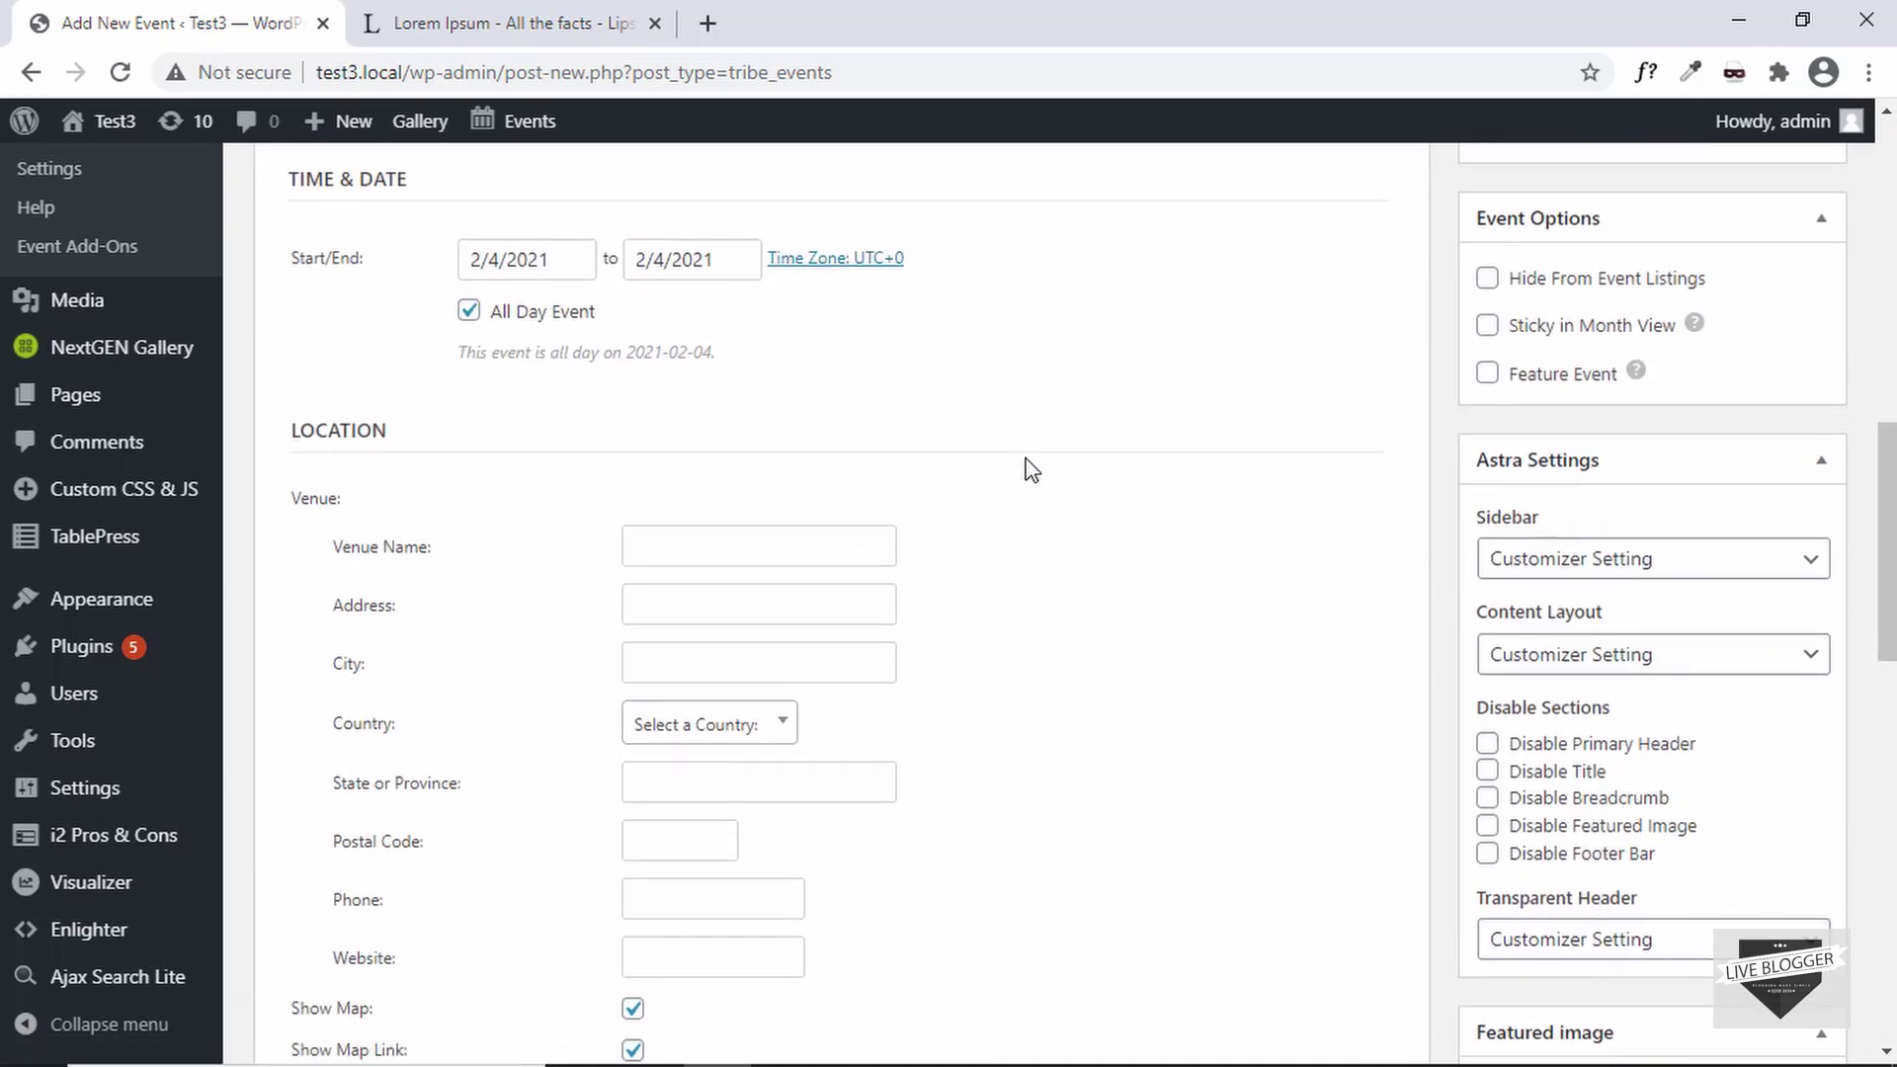
scroll(1028, 466, "down", 2)
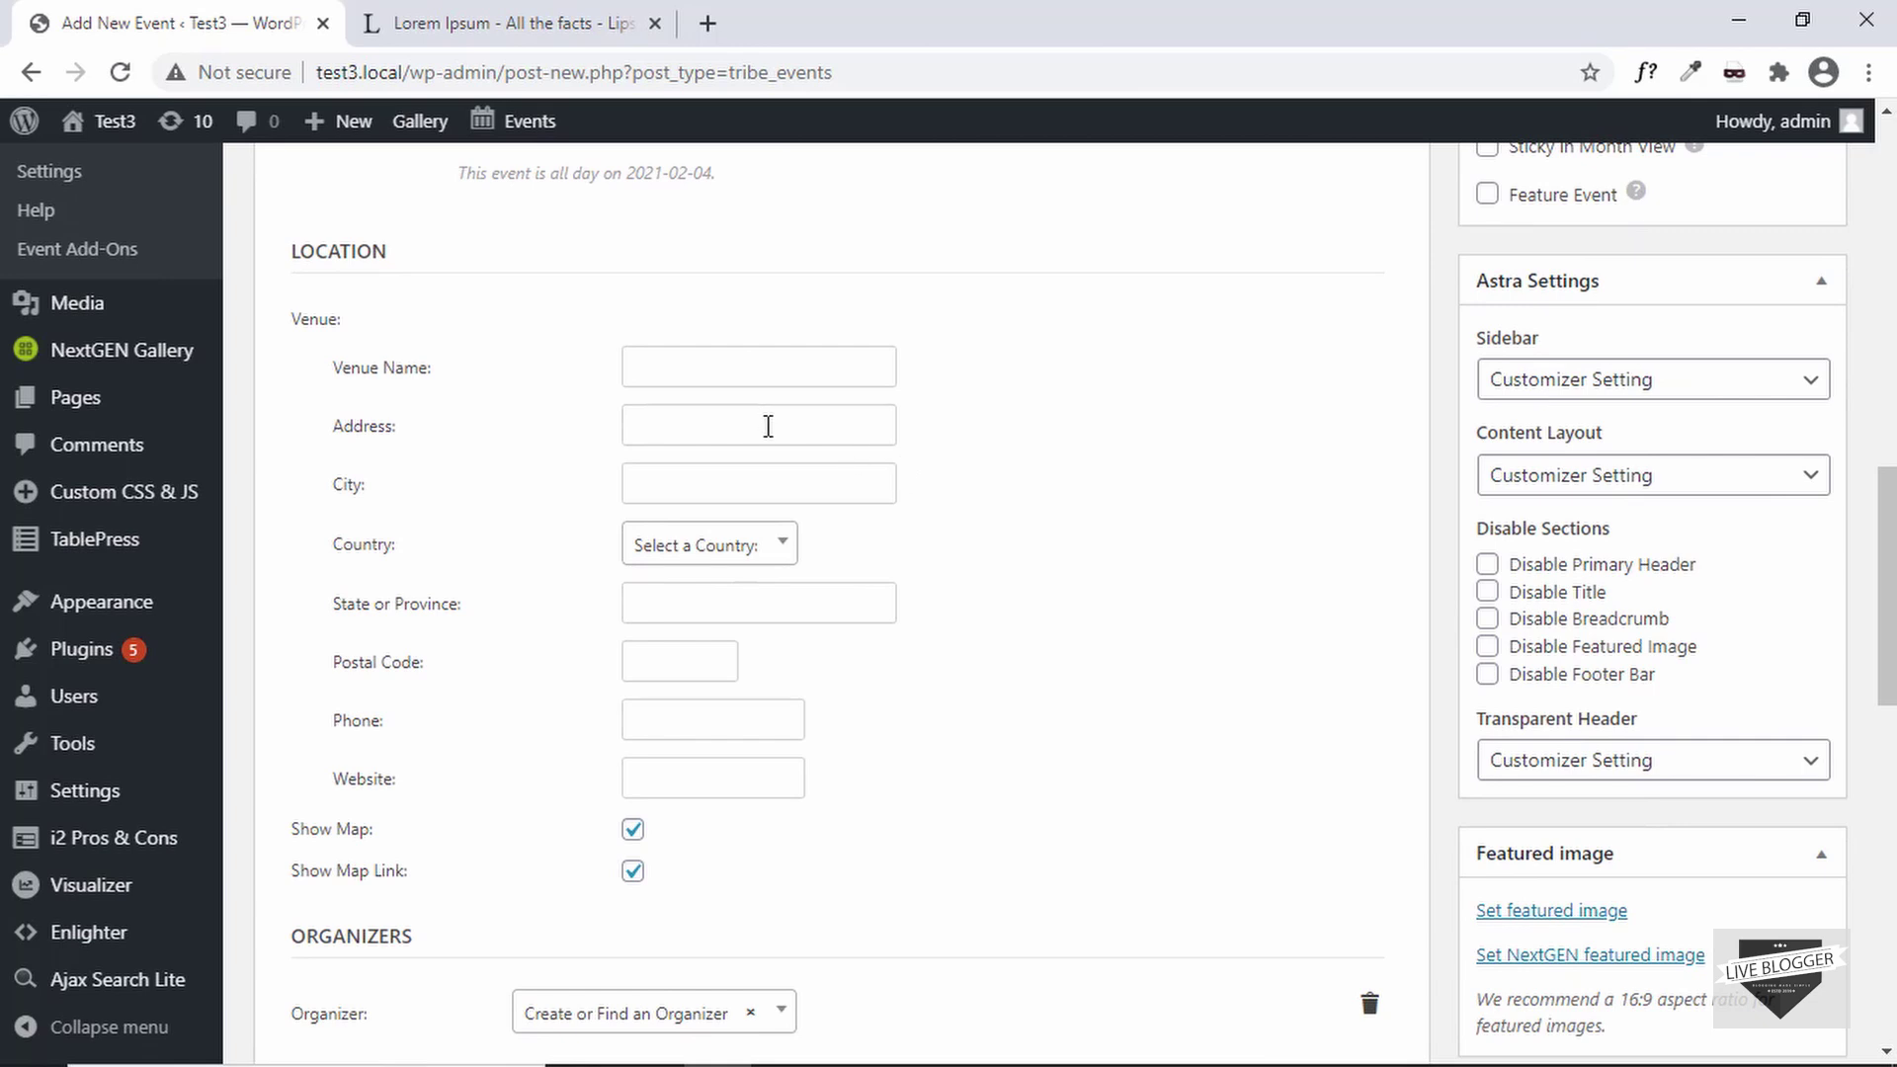
scroll(1177, 703, "down", 5)
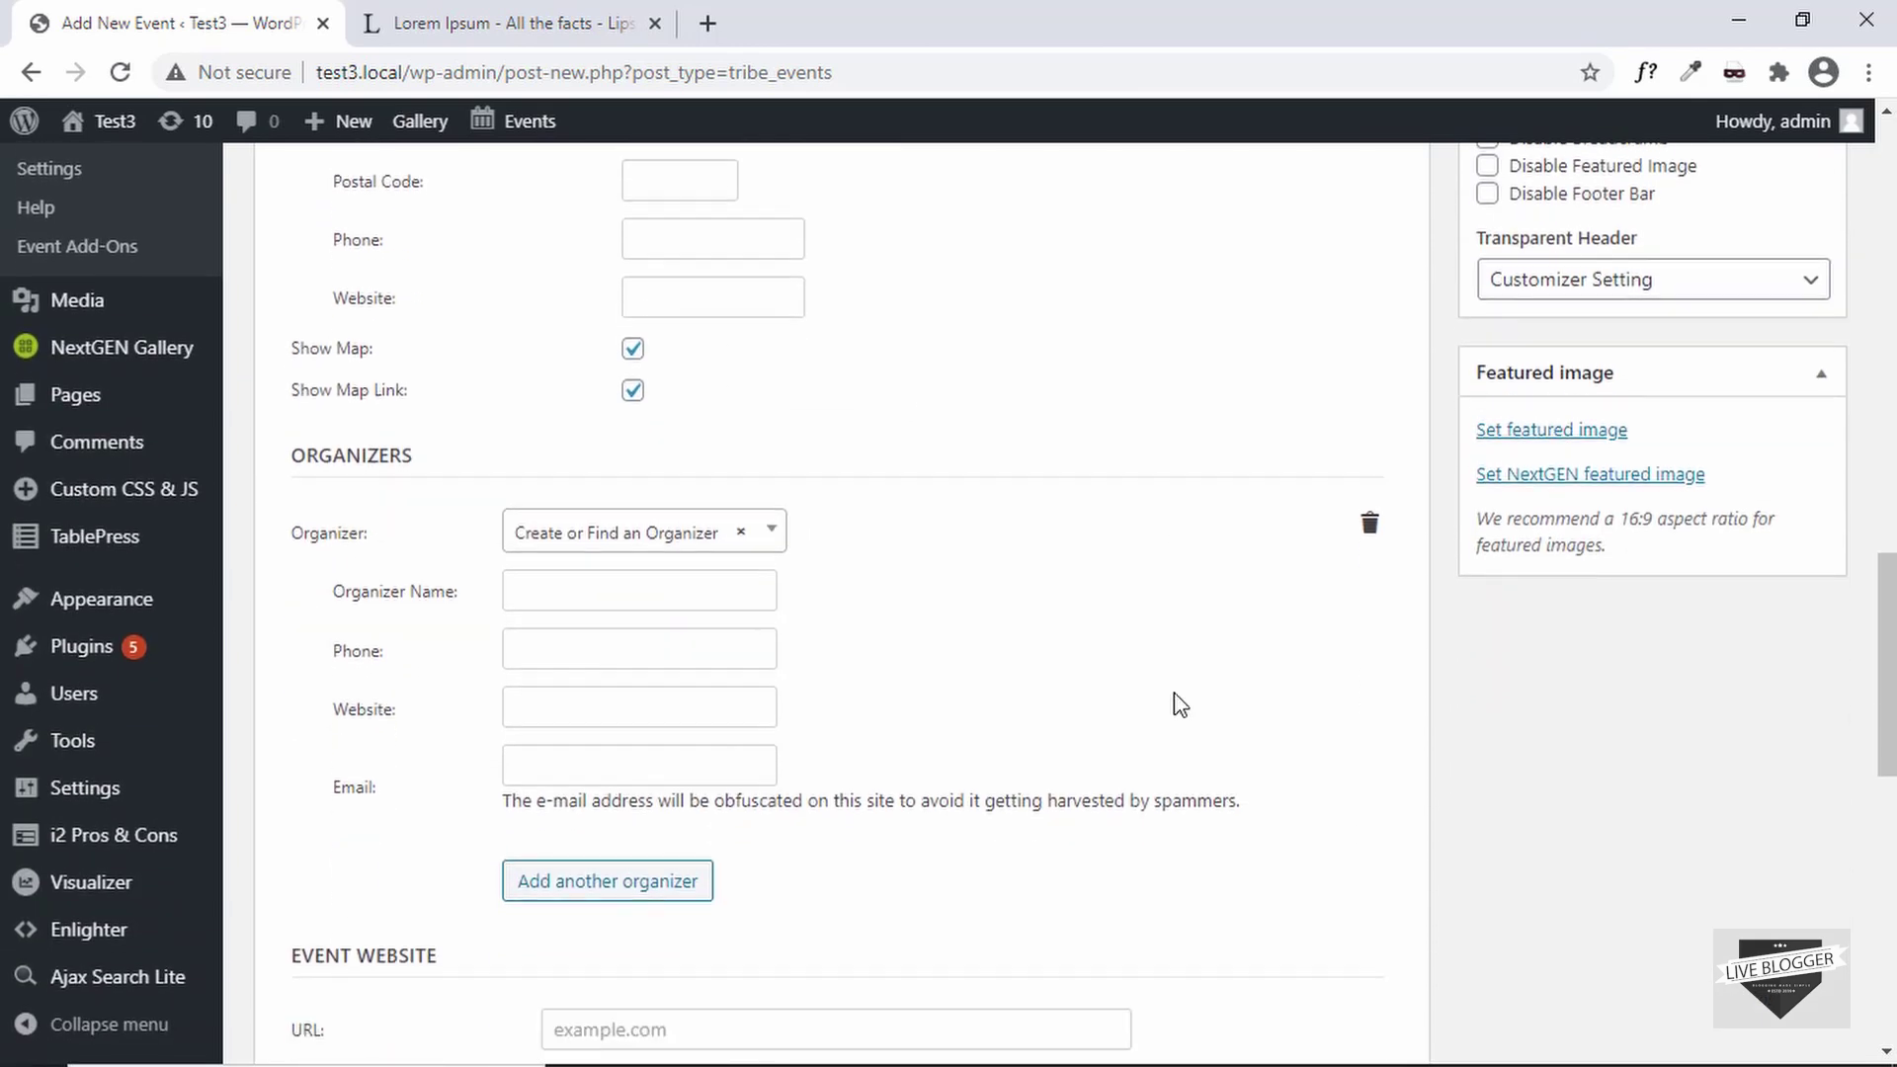
left_click(591, 522)
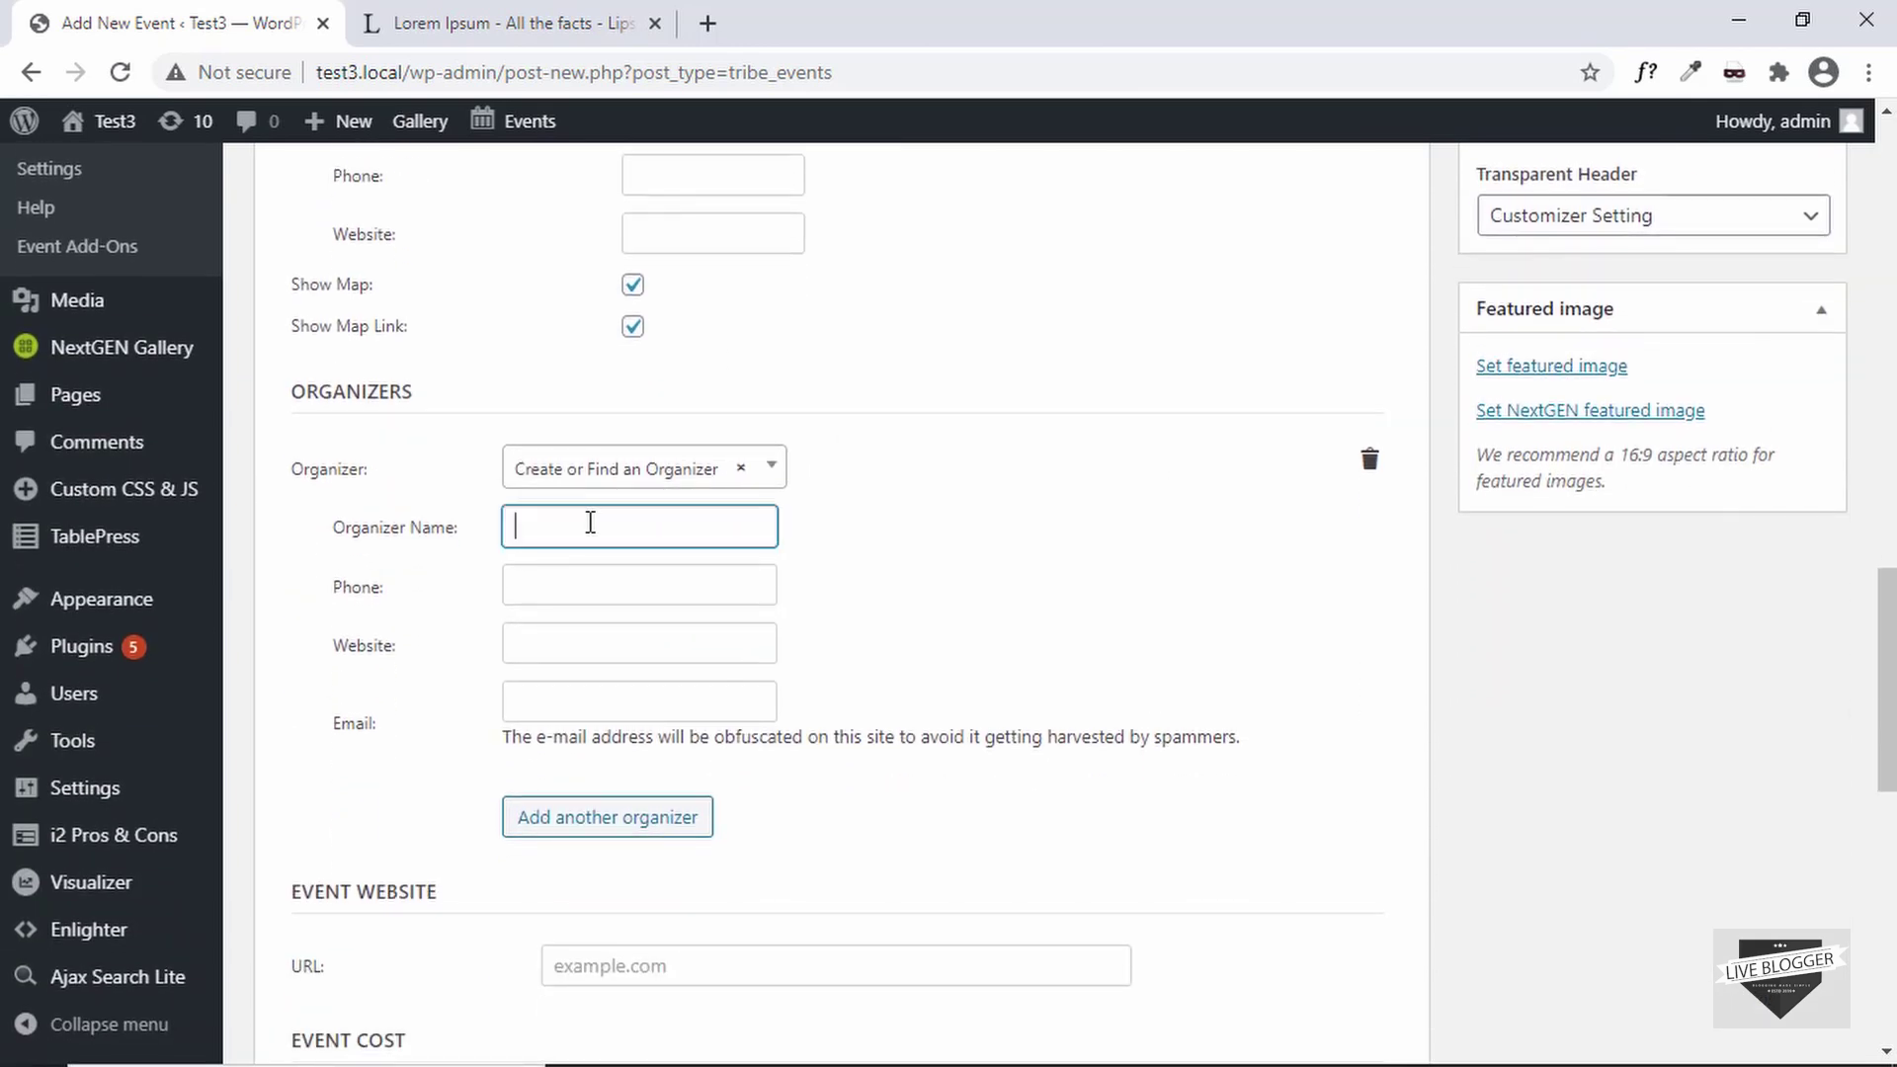
scroll(995, 488, "down", 1)
scroll(372, 278, "up", 3)
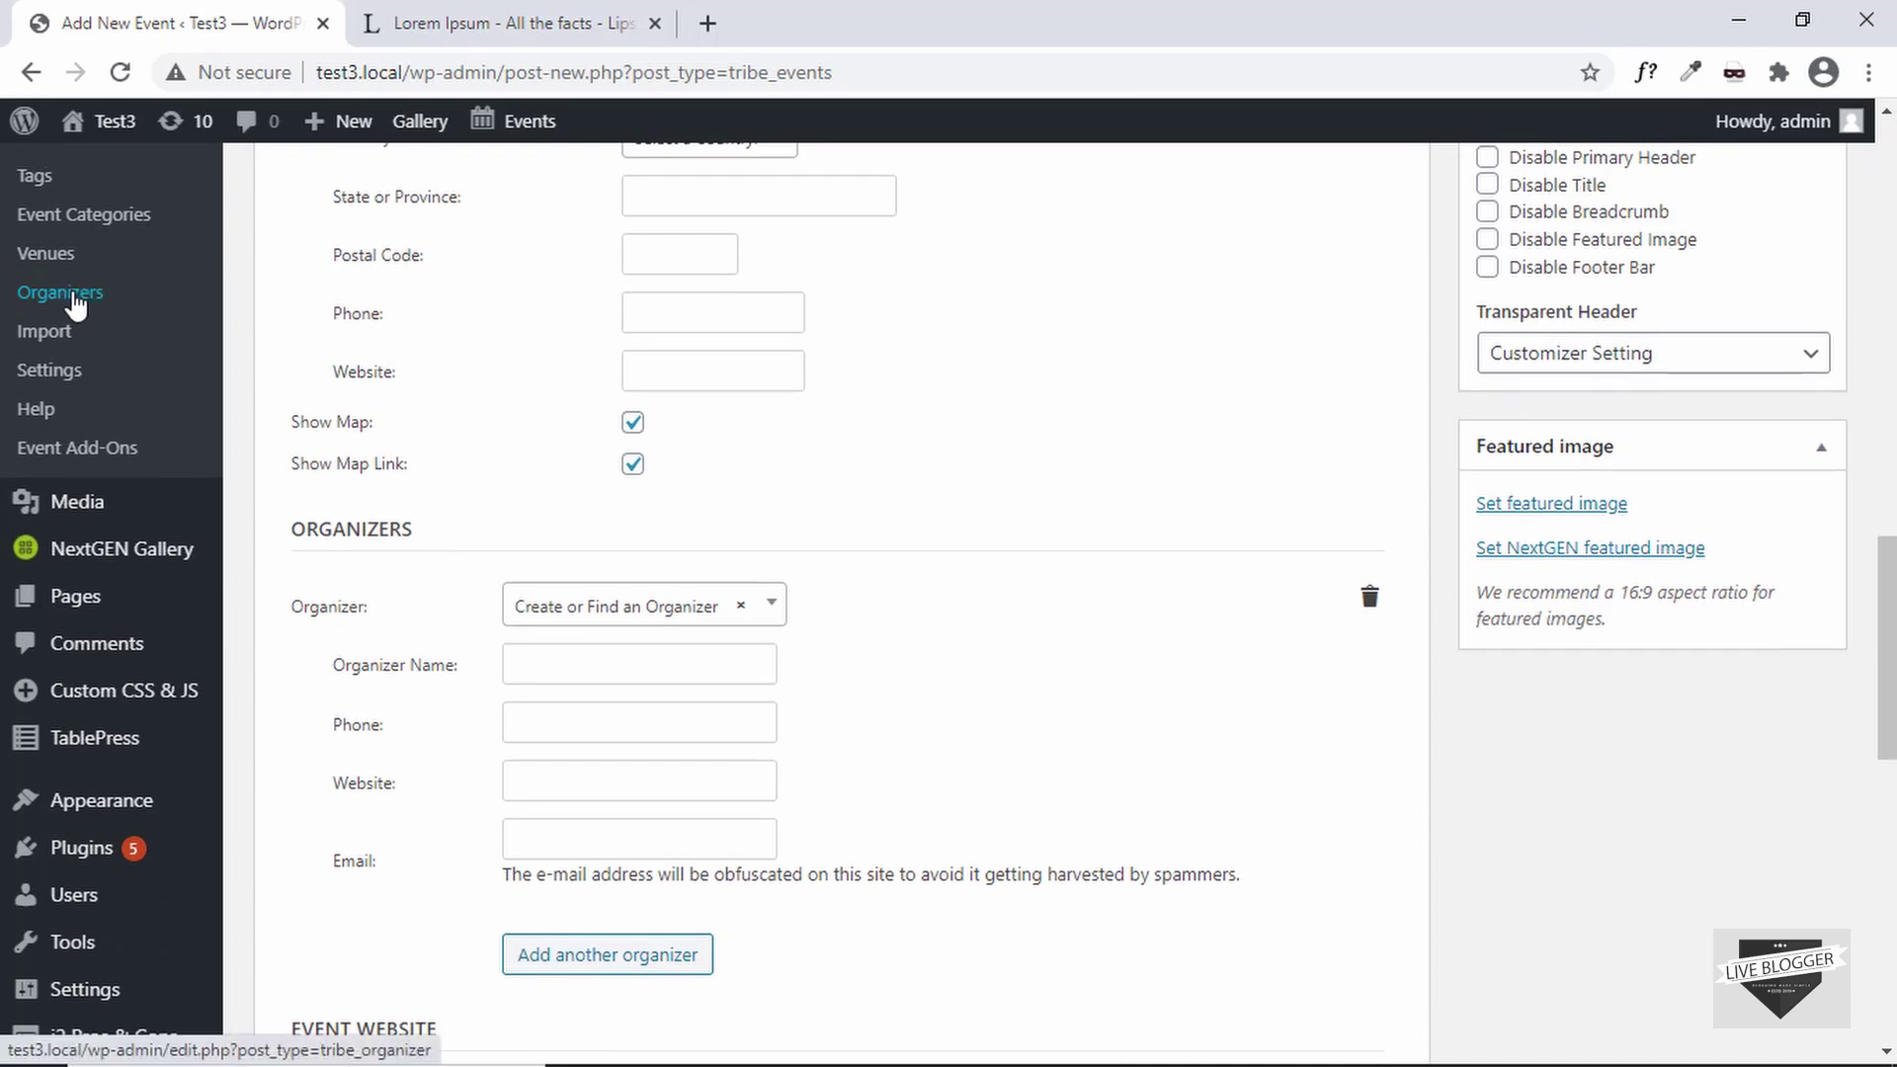
scroll(859, 601, "down", 1)
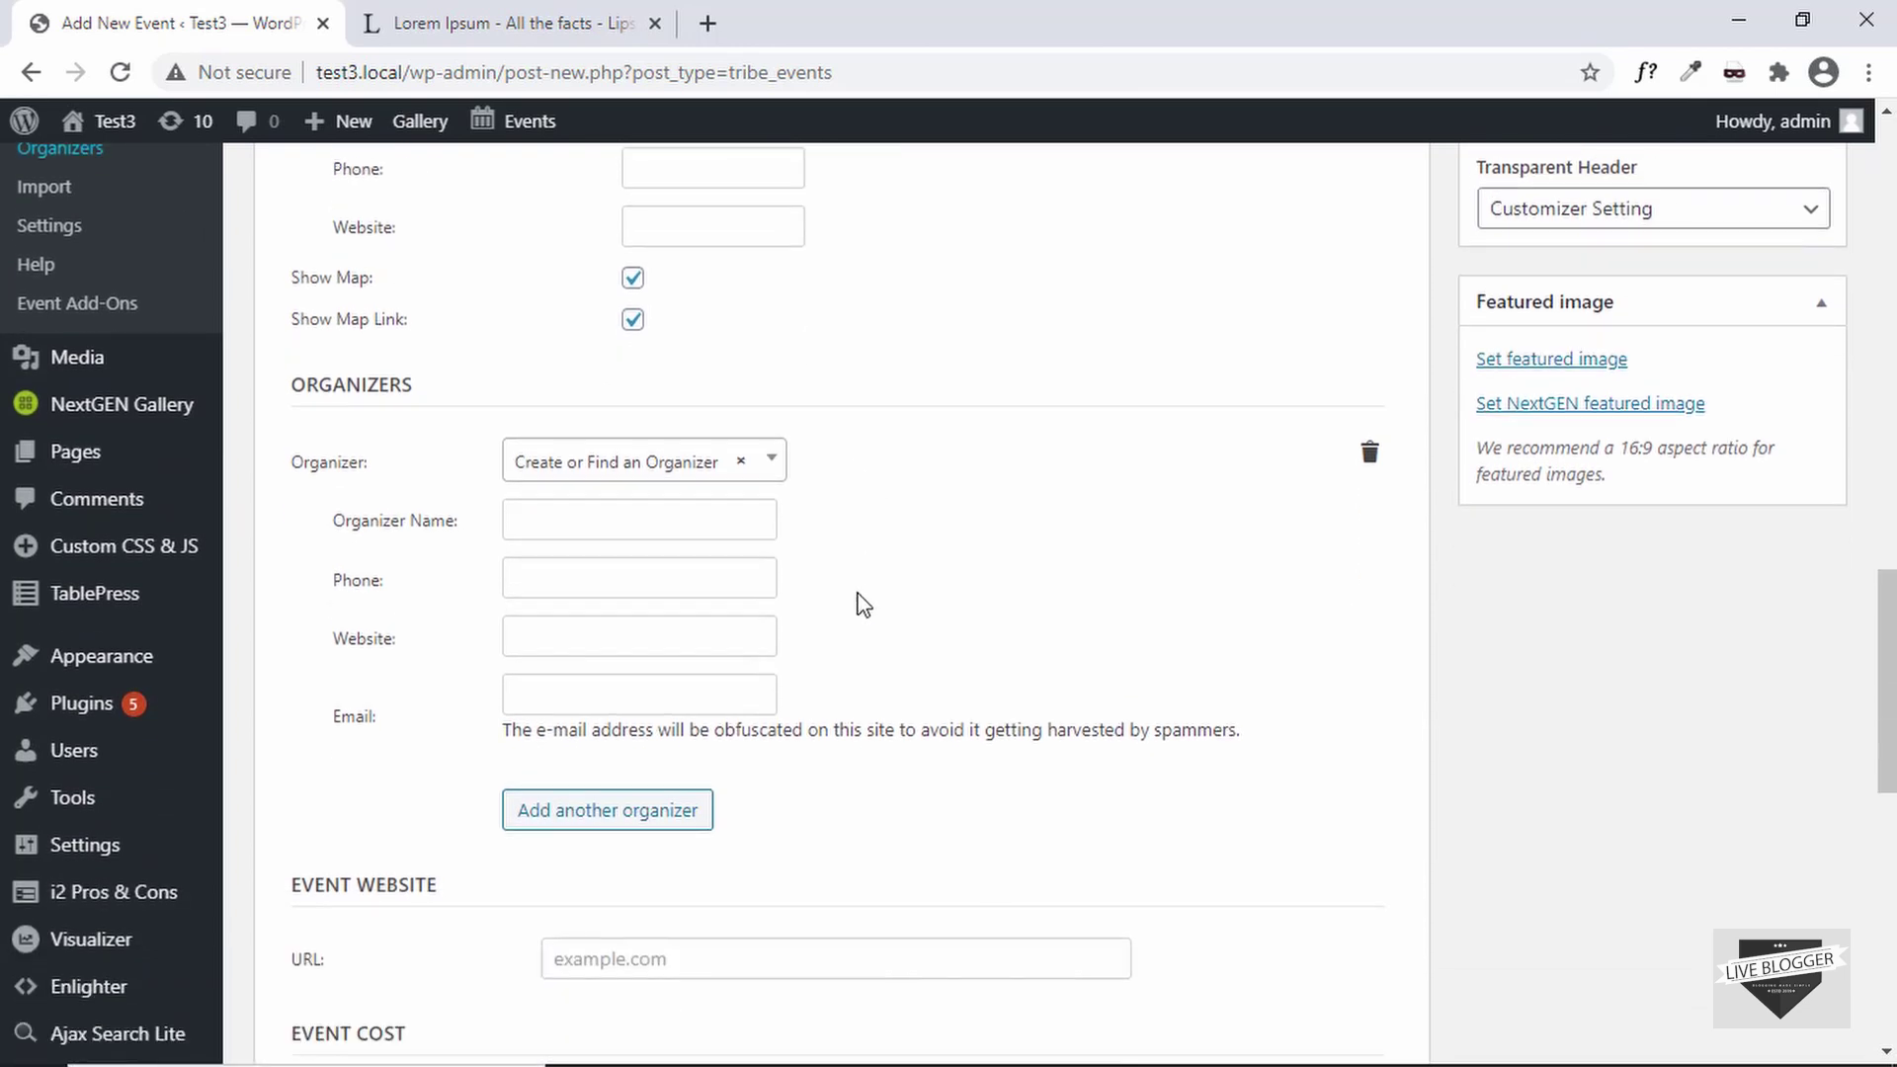
left_click(736, 464)
scroll(775, 522, "up", 2)
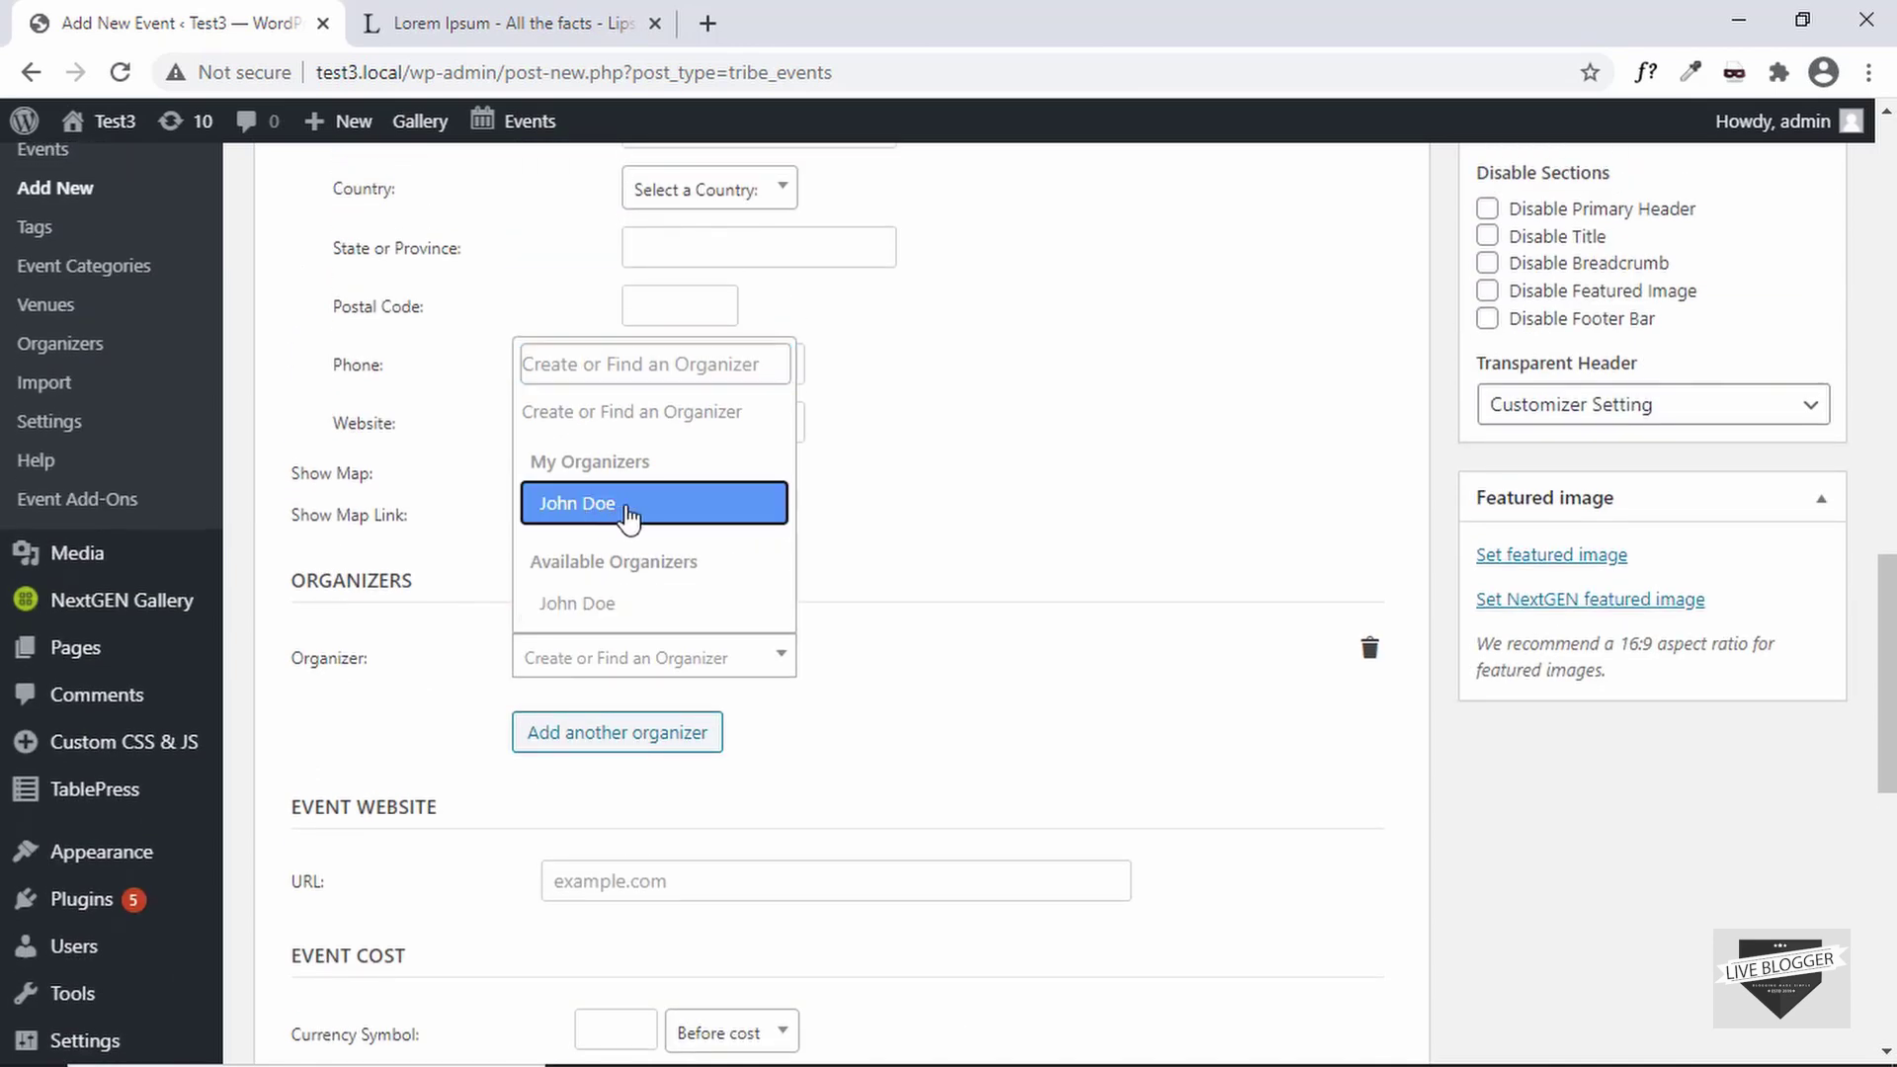
left_click(628, 506)
scroll(671, 455, "down", 4)
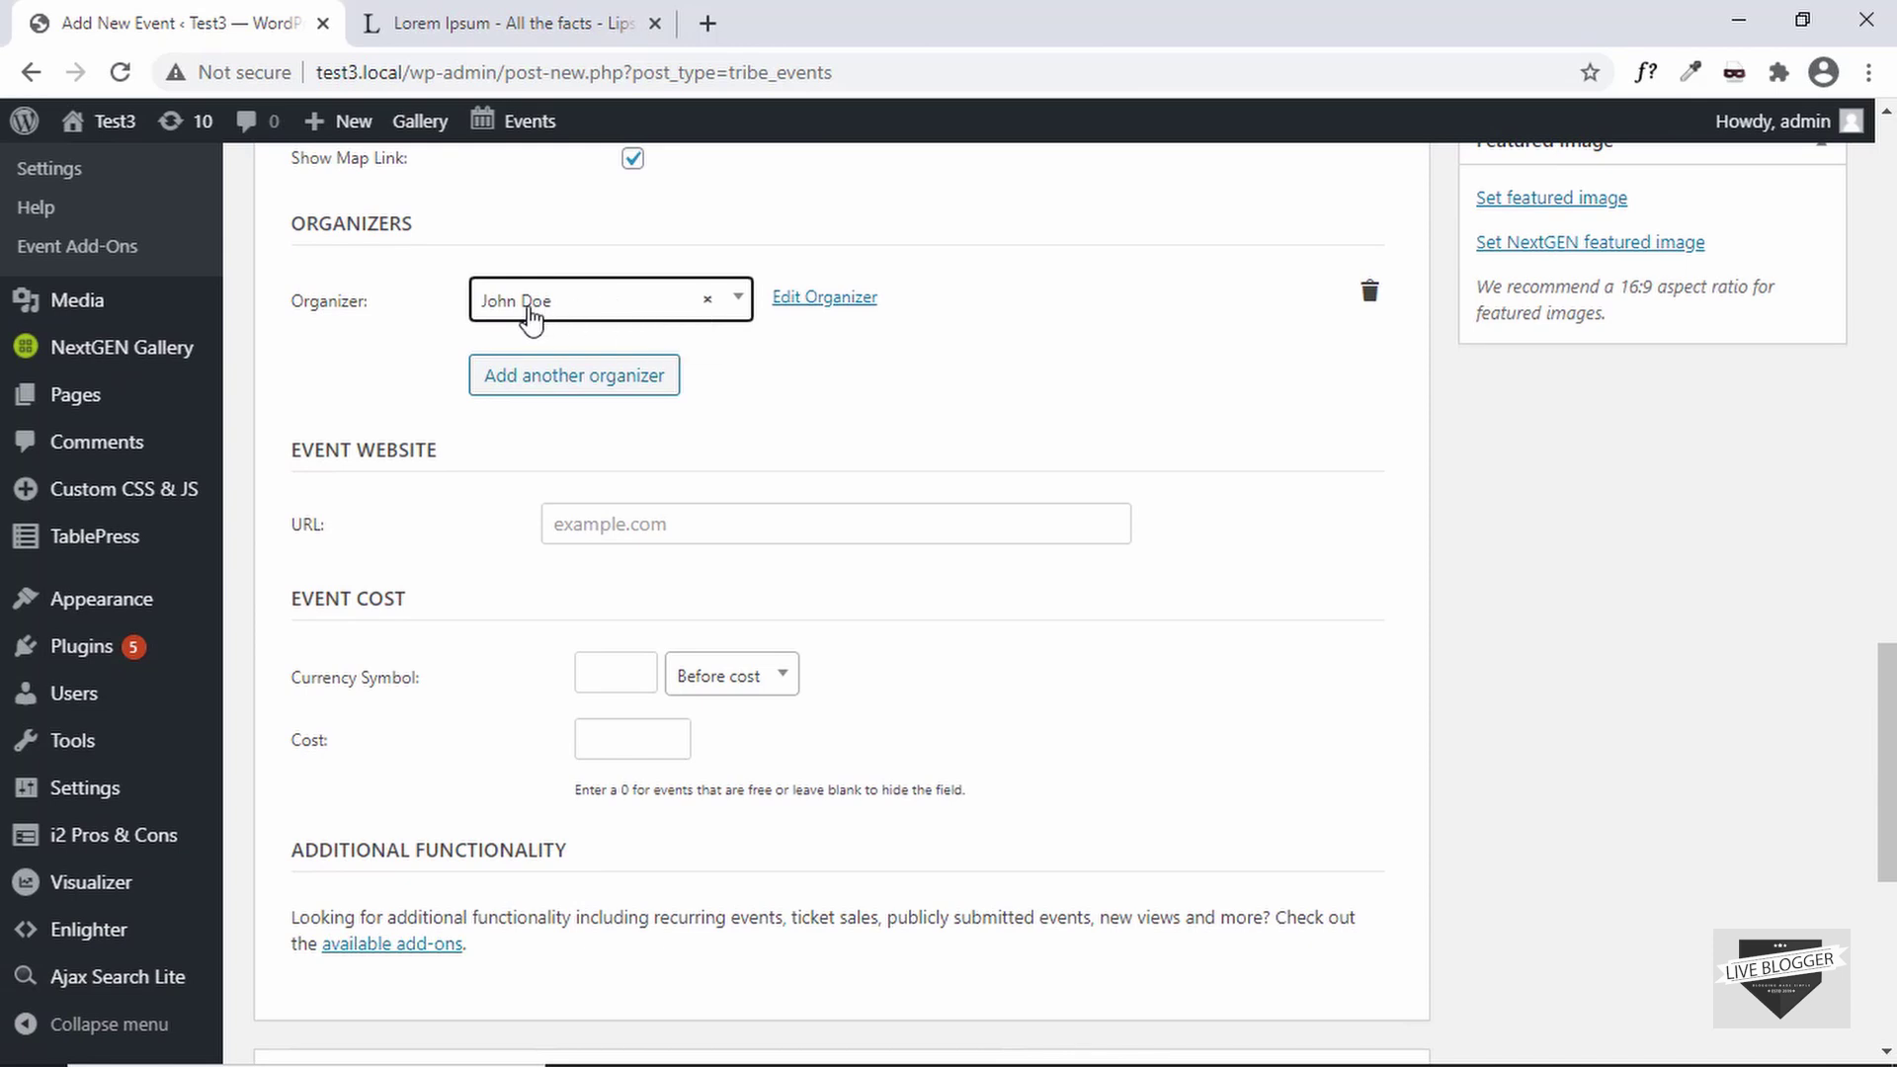
Add a blank second organizer entry to the event and delete it again
left_click(603, 381)
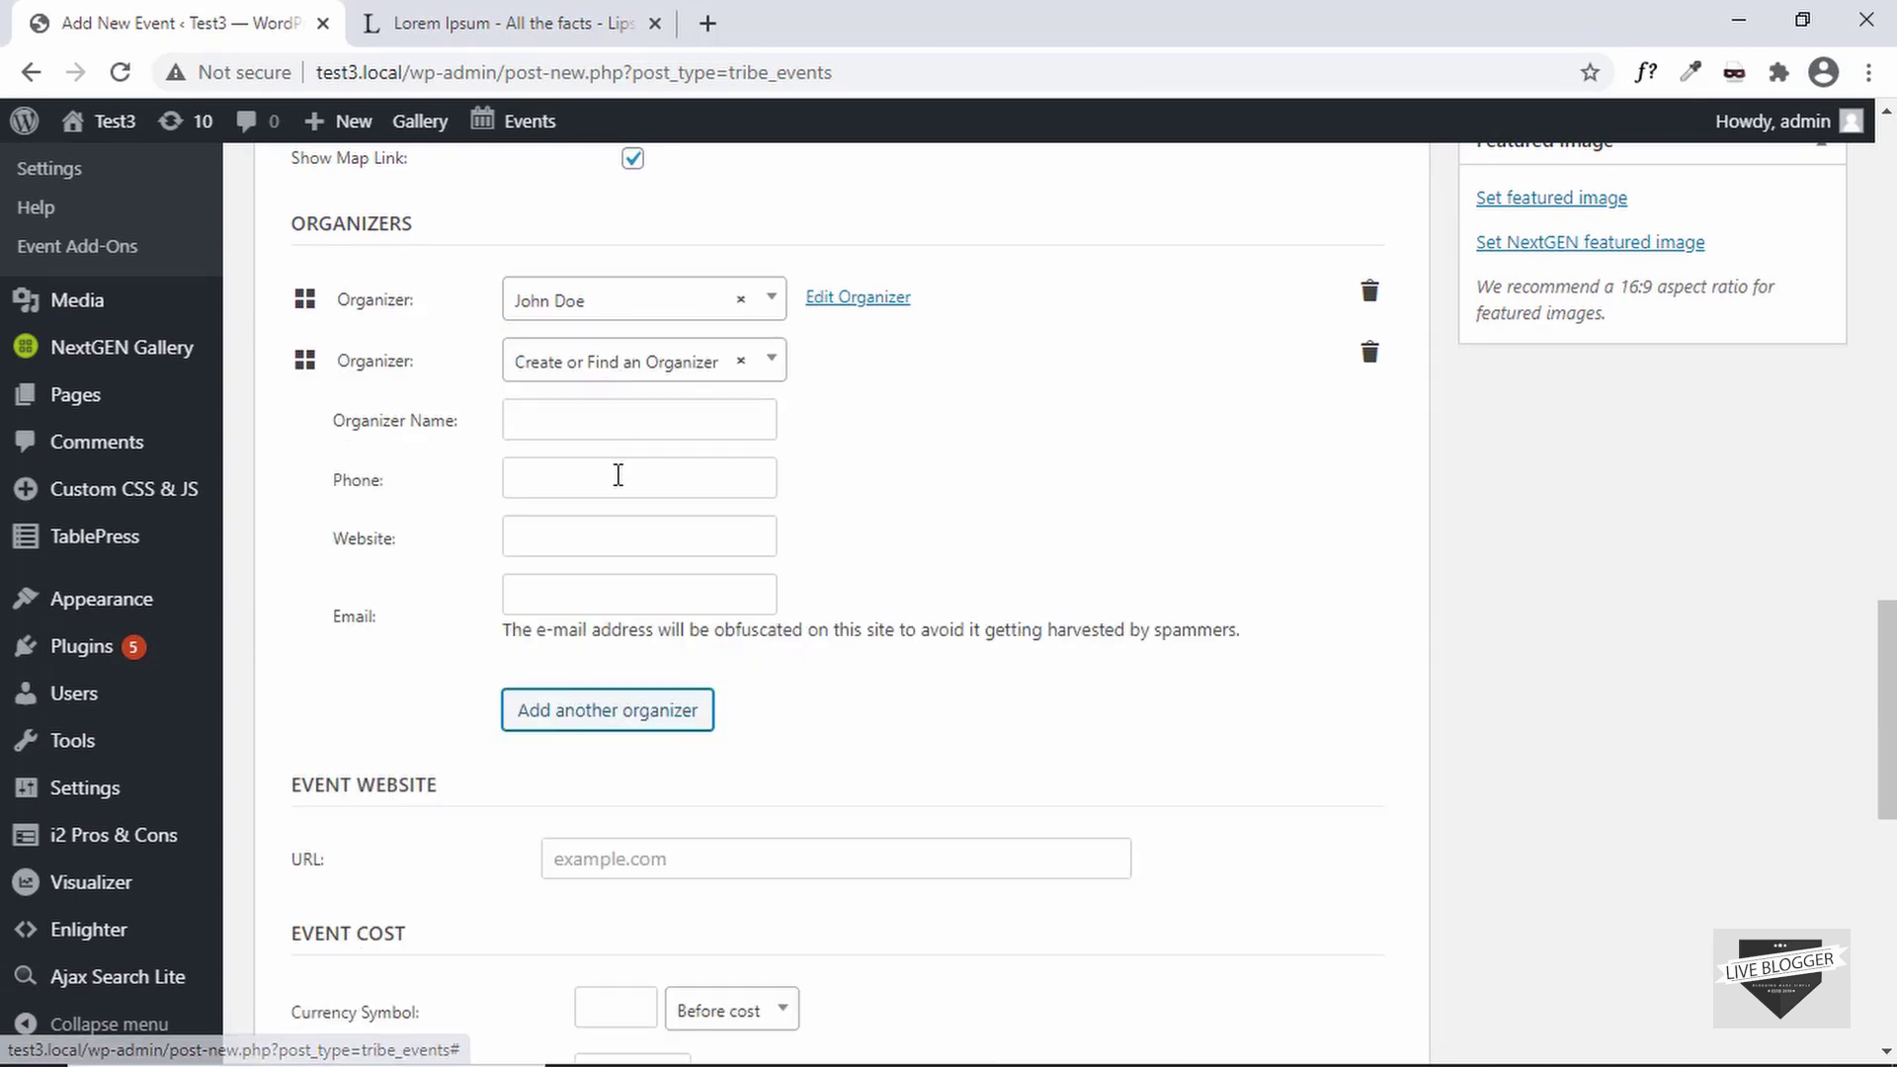
left_click(627, 425)
left_click(627, 478)
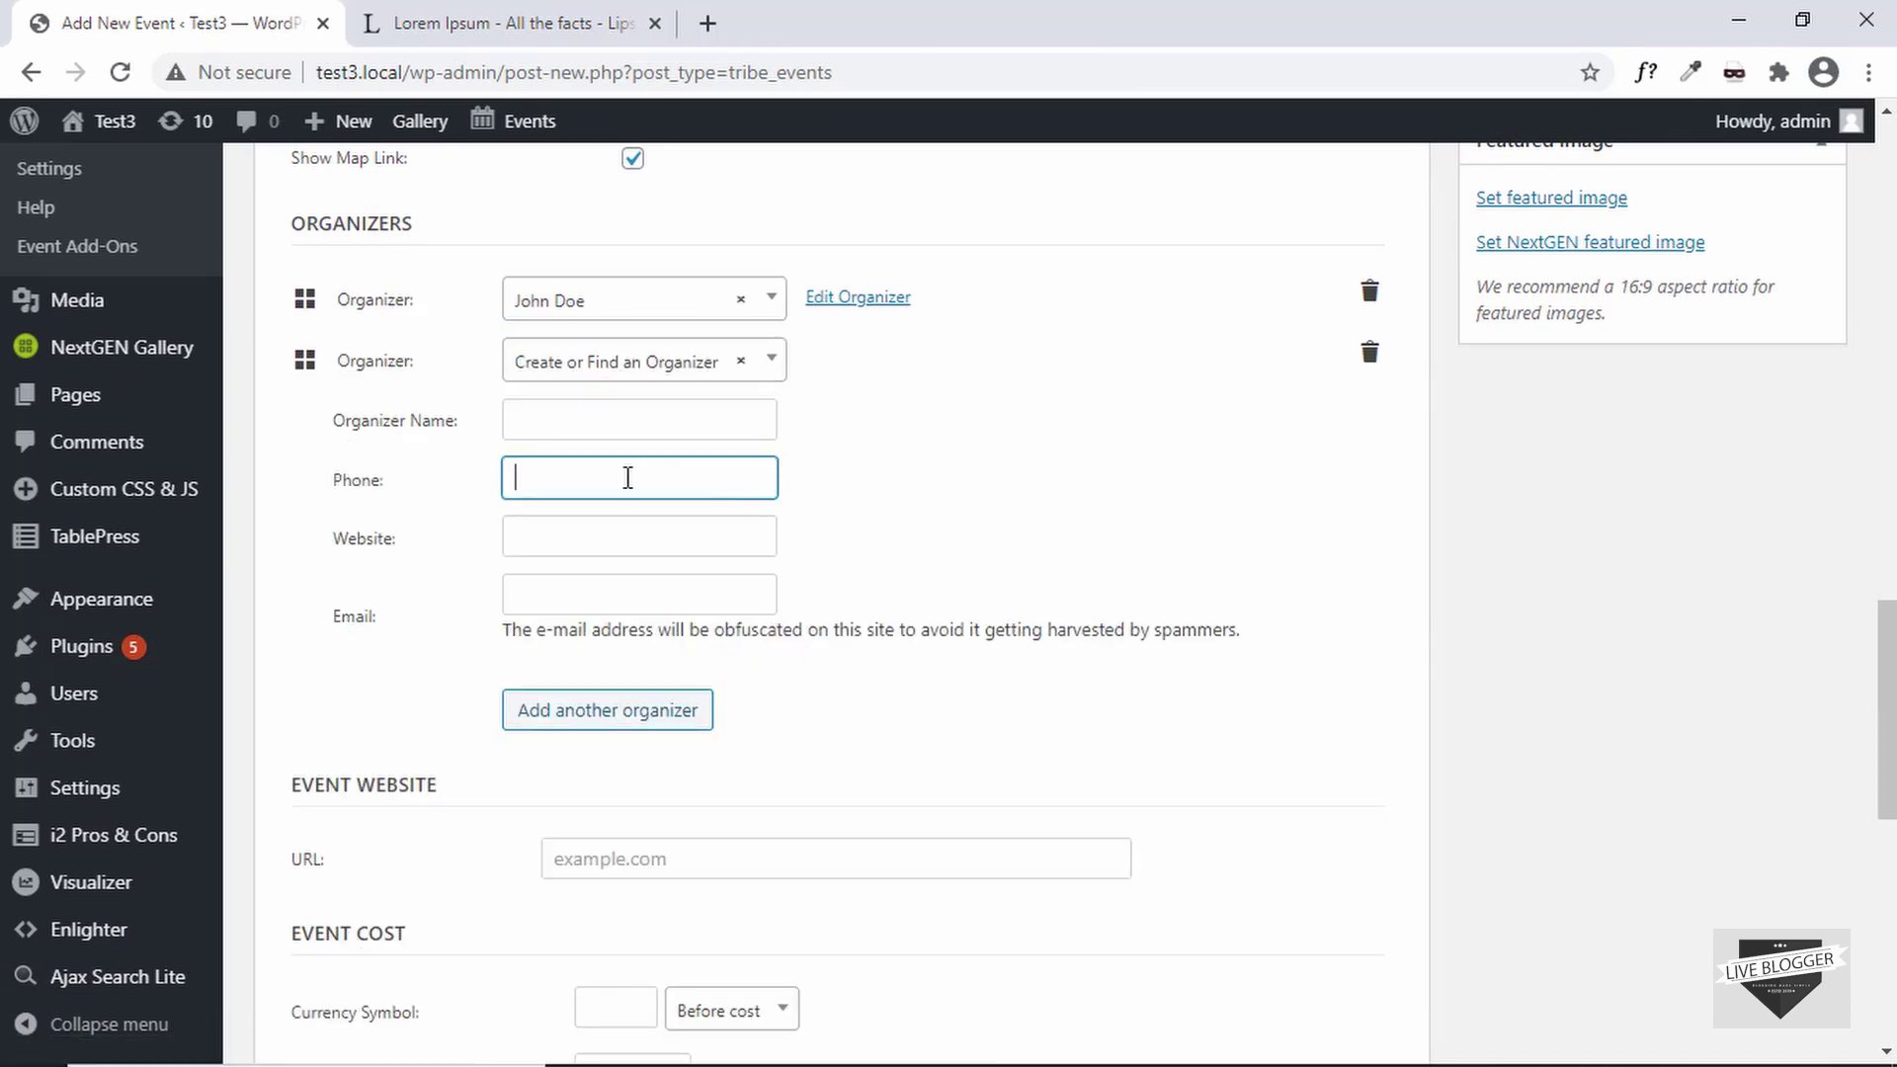
left_click(579, 432)
left_click(580, 477)
left_click(580, 546)
left_click(580, 592)
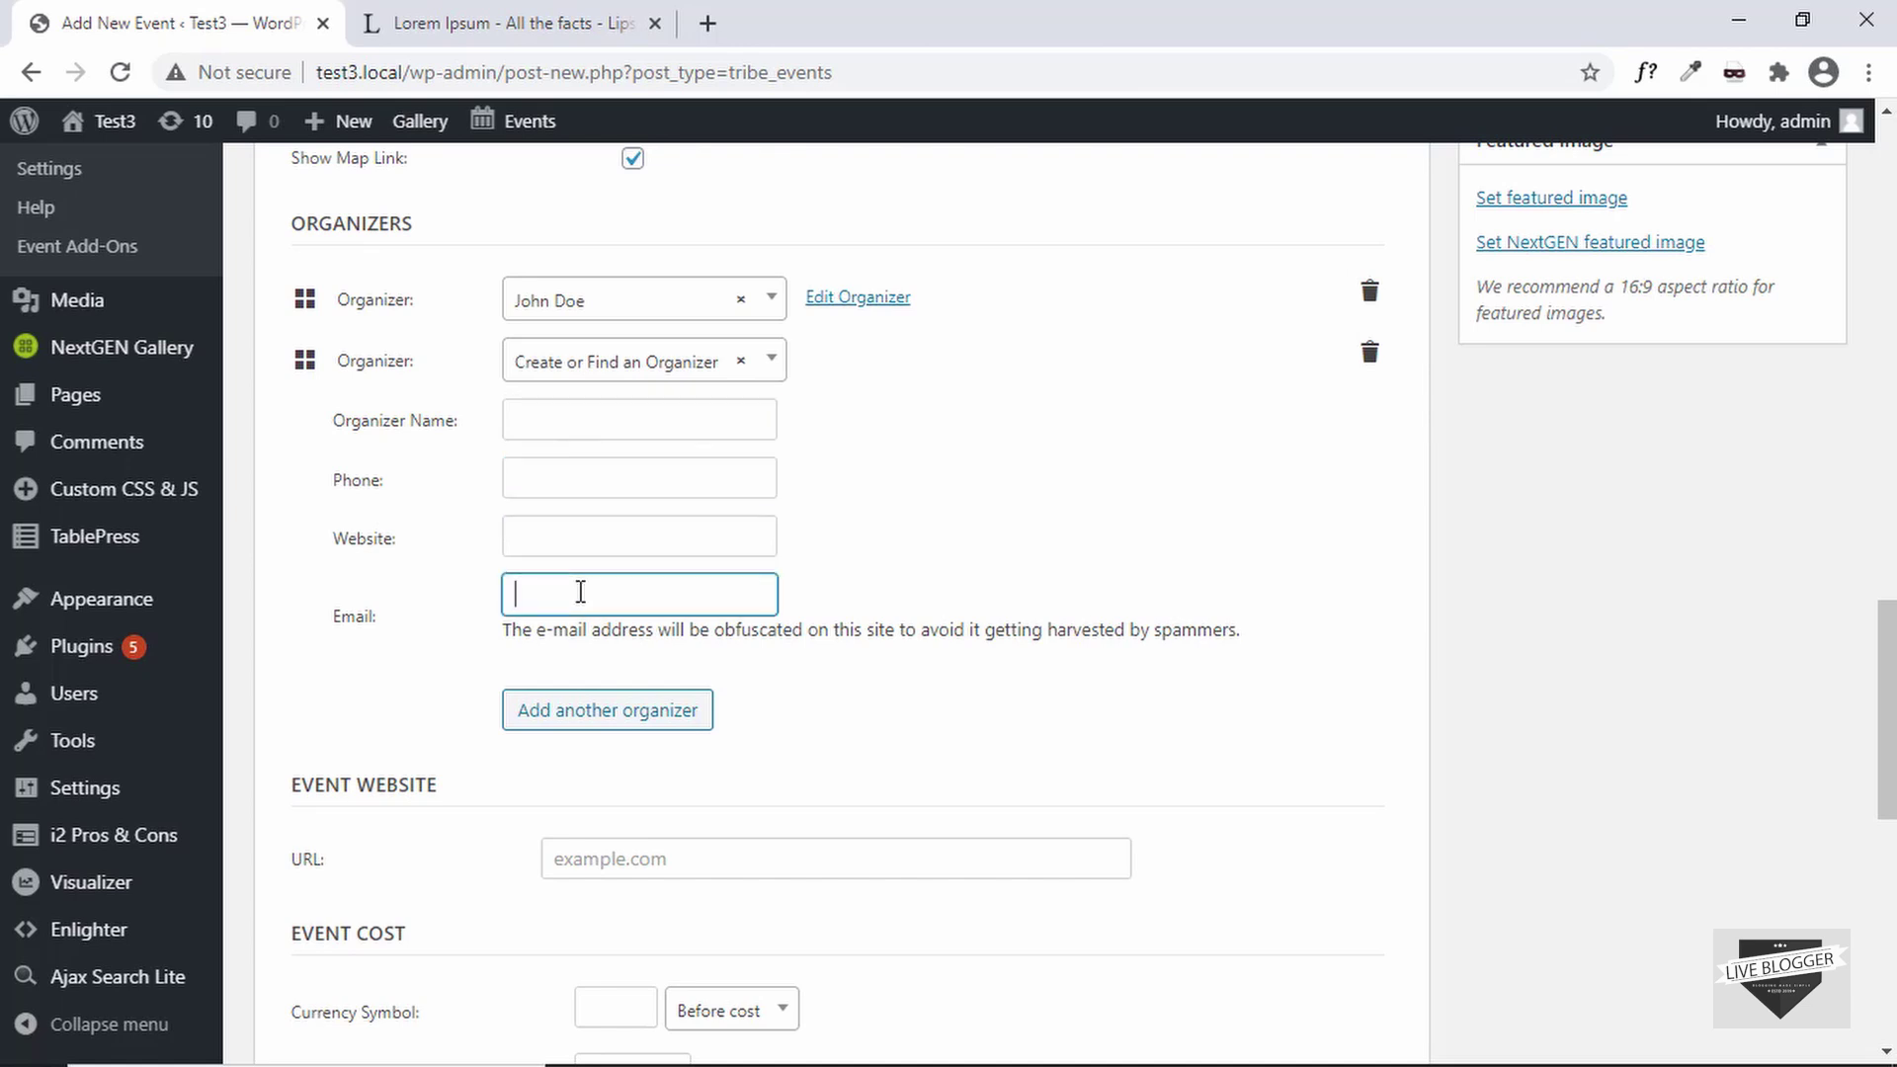
left_click(1369, 353)
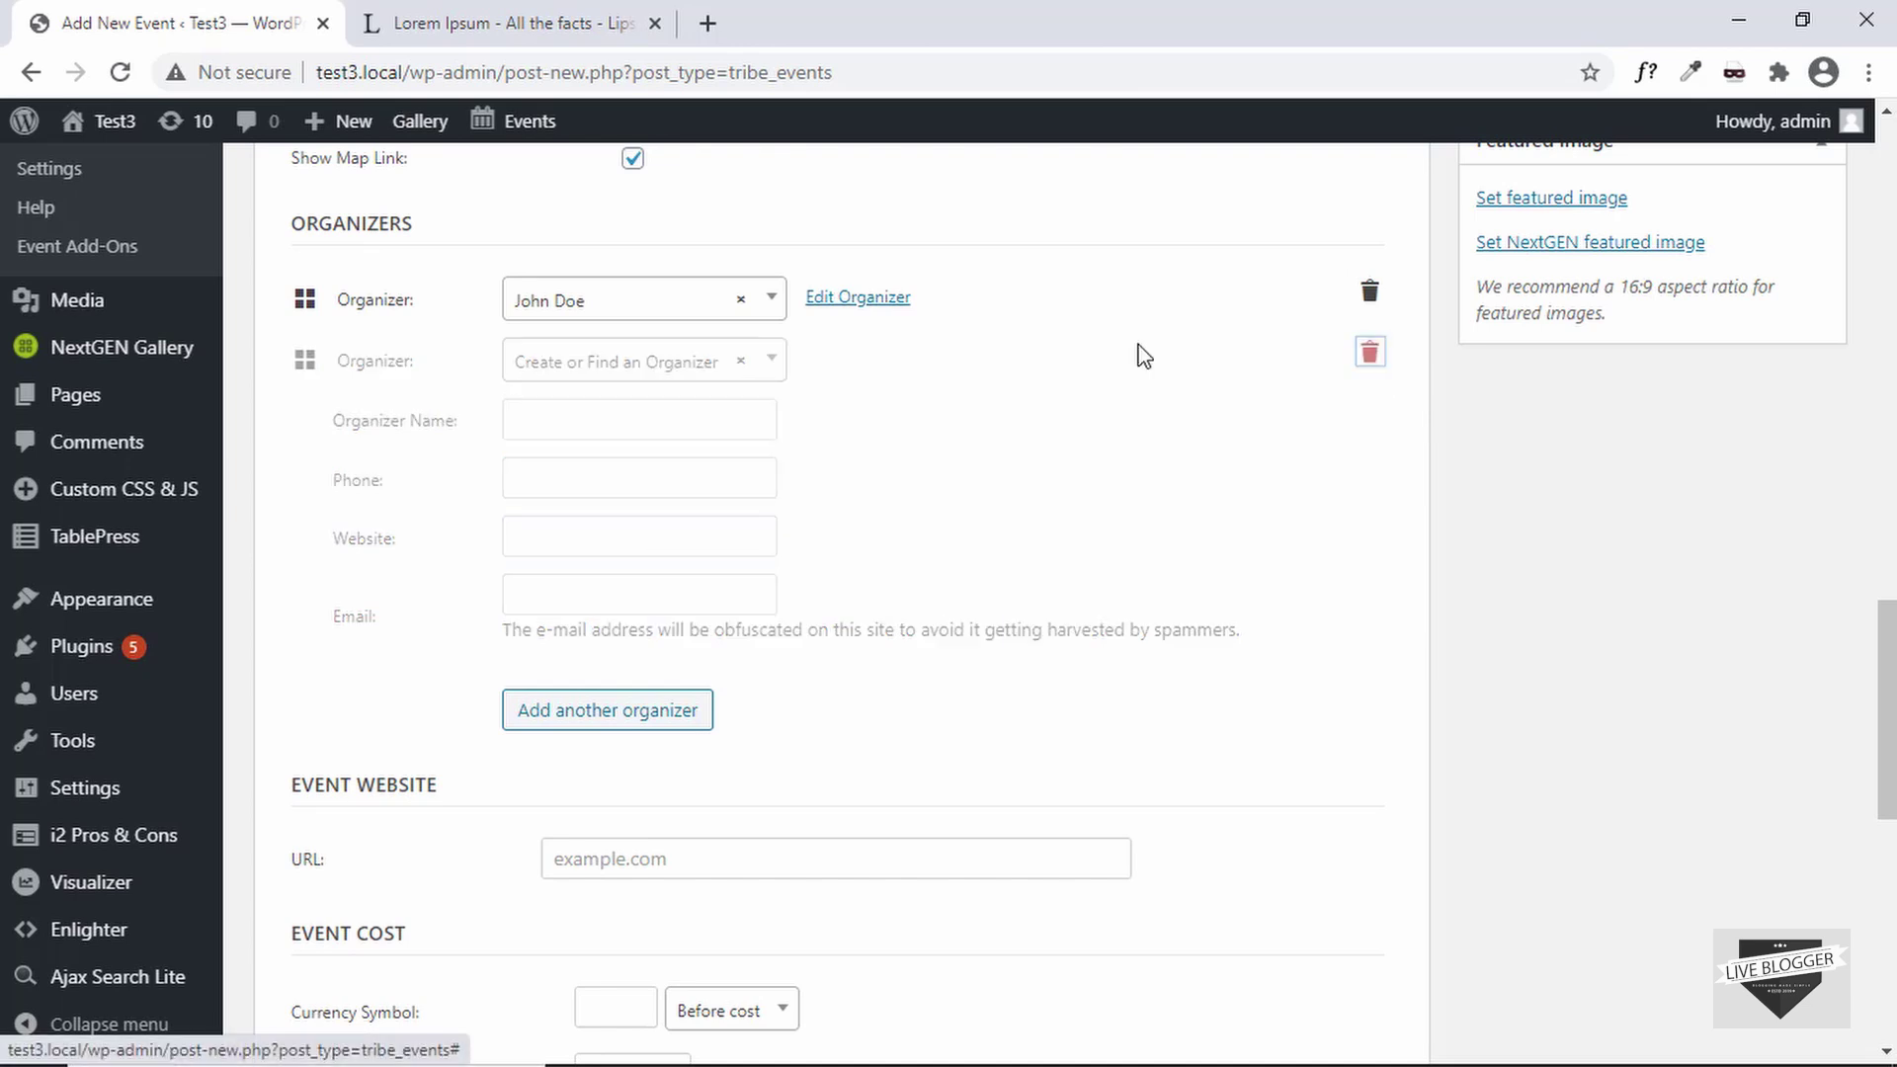
scroll(1102, 364, "up", 7)
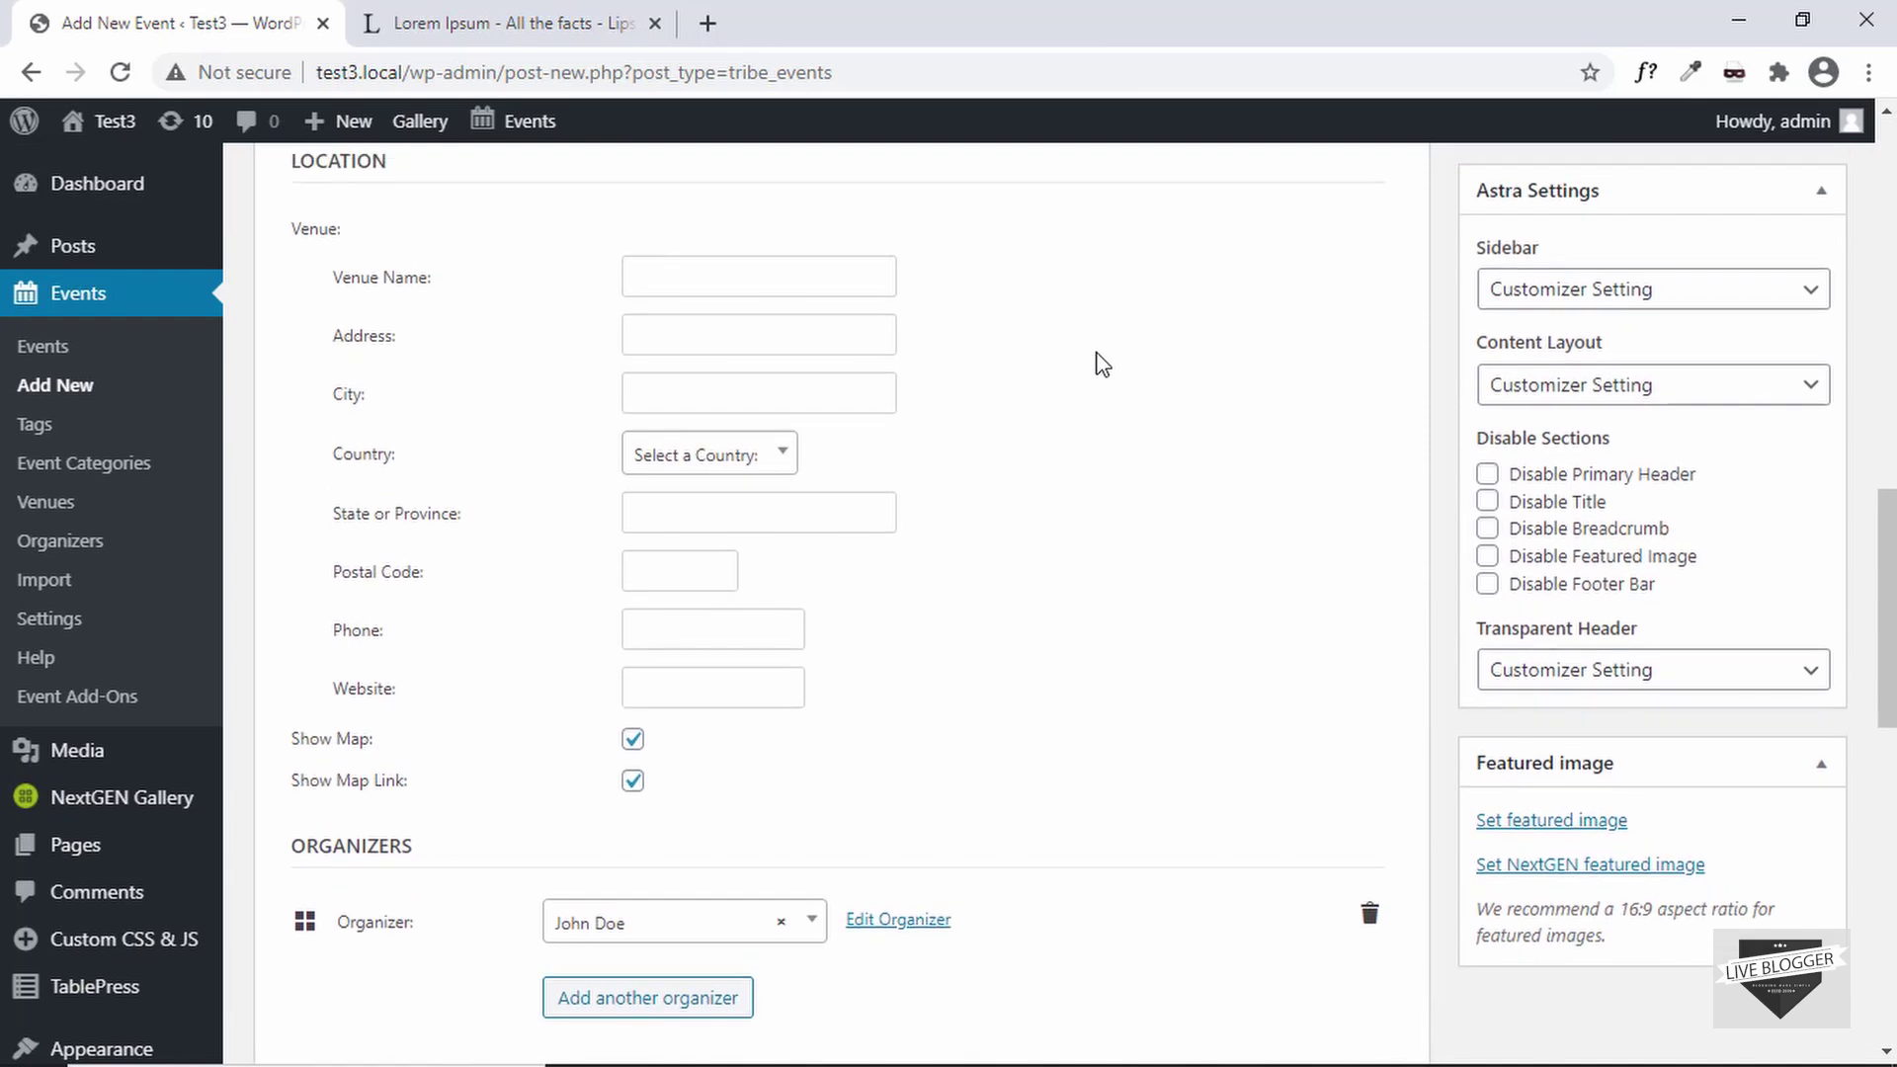
scroll(1102, 364, "up", 1)
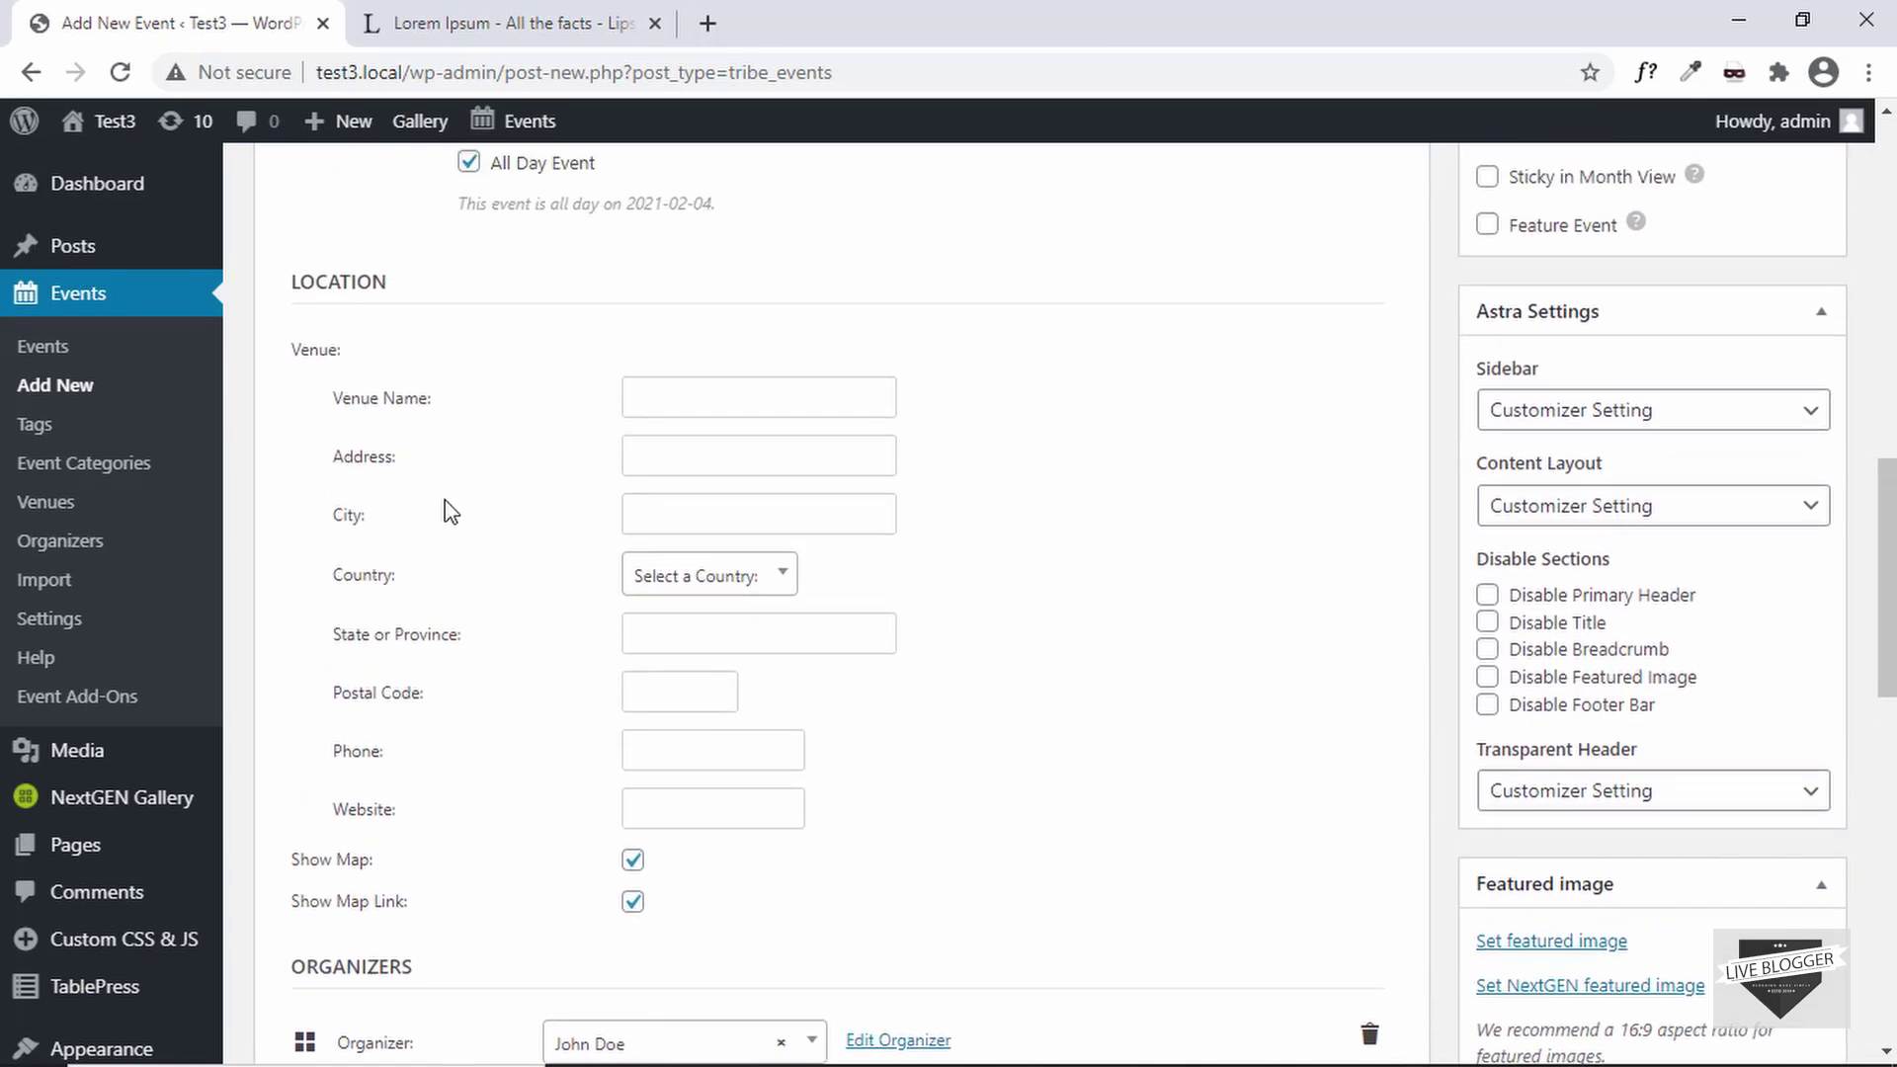
Set the event website URL to example.com and the event cost to 200 with $ as the currency symbol
scroll(444, 508, "down", 1)
scroll(1136, 471, "down", 8)
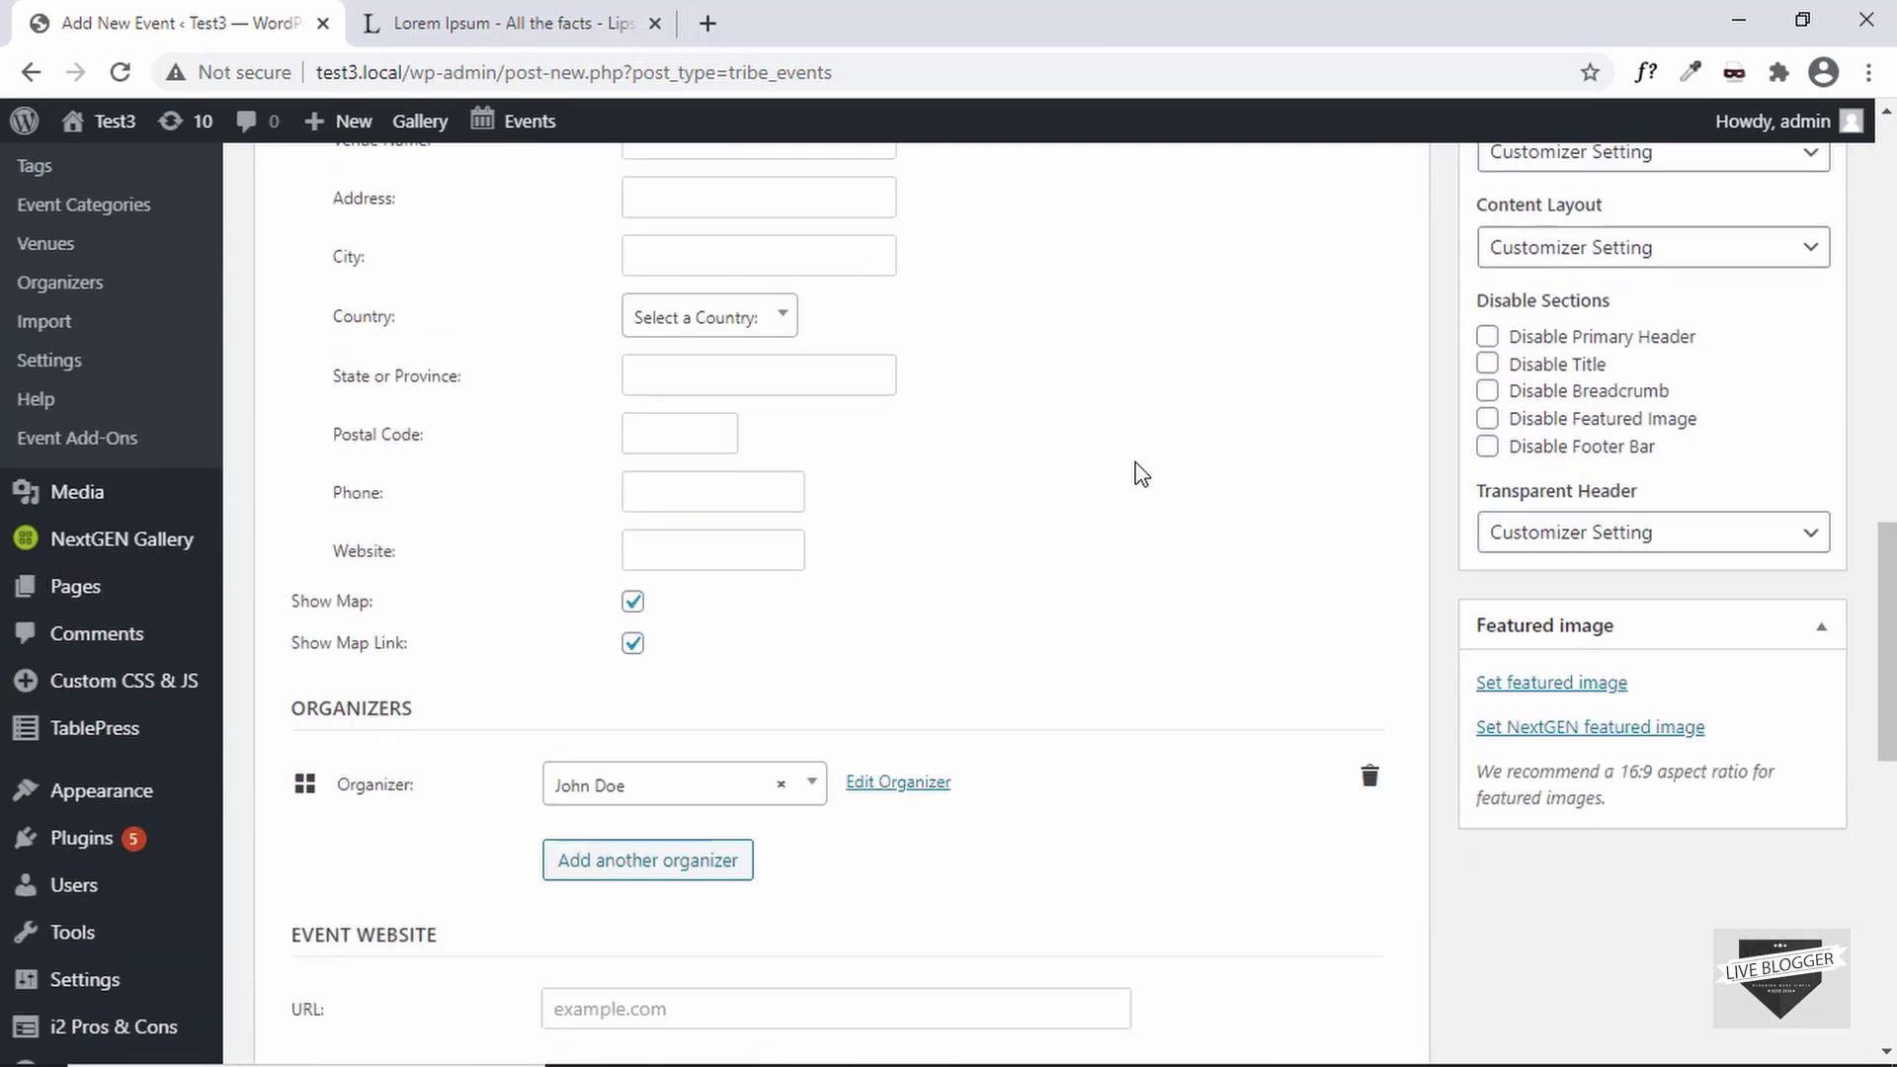
scroll(1136, 471, "down", 3)
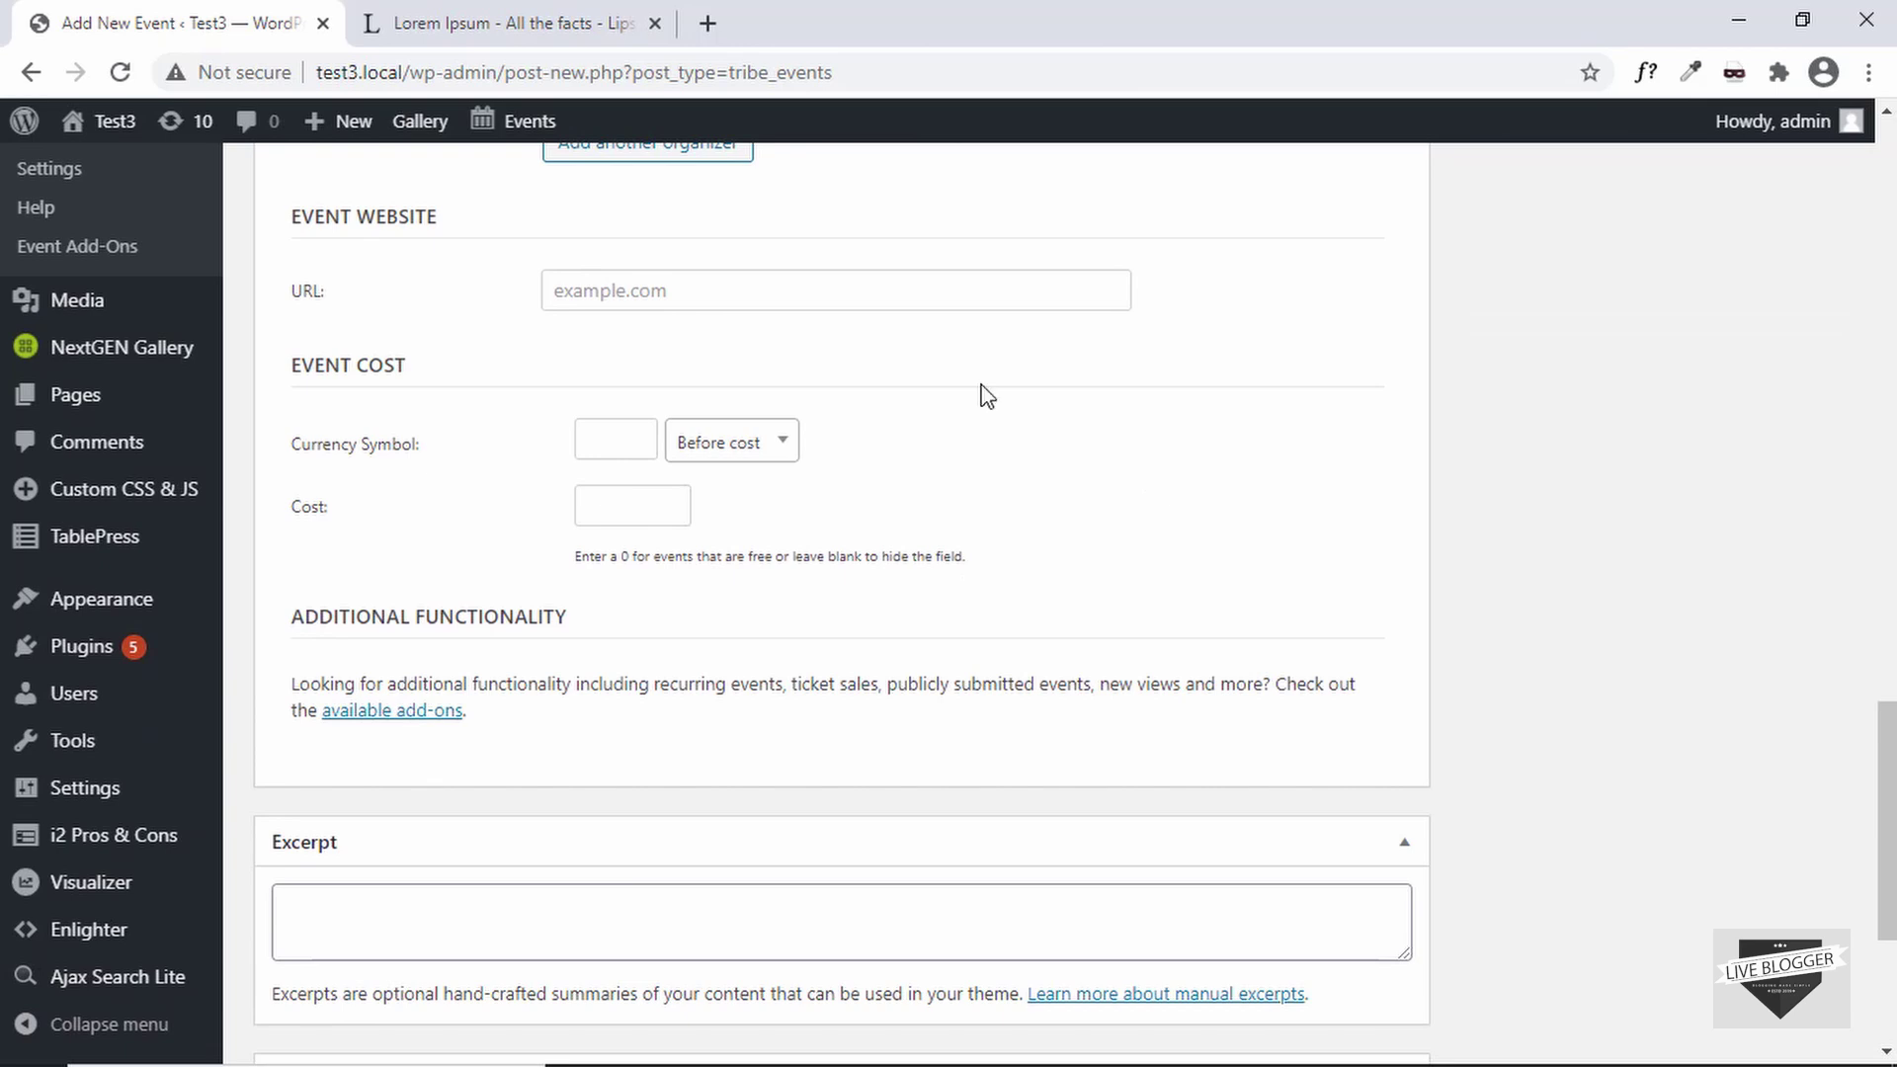
left_click(737, 299)
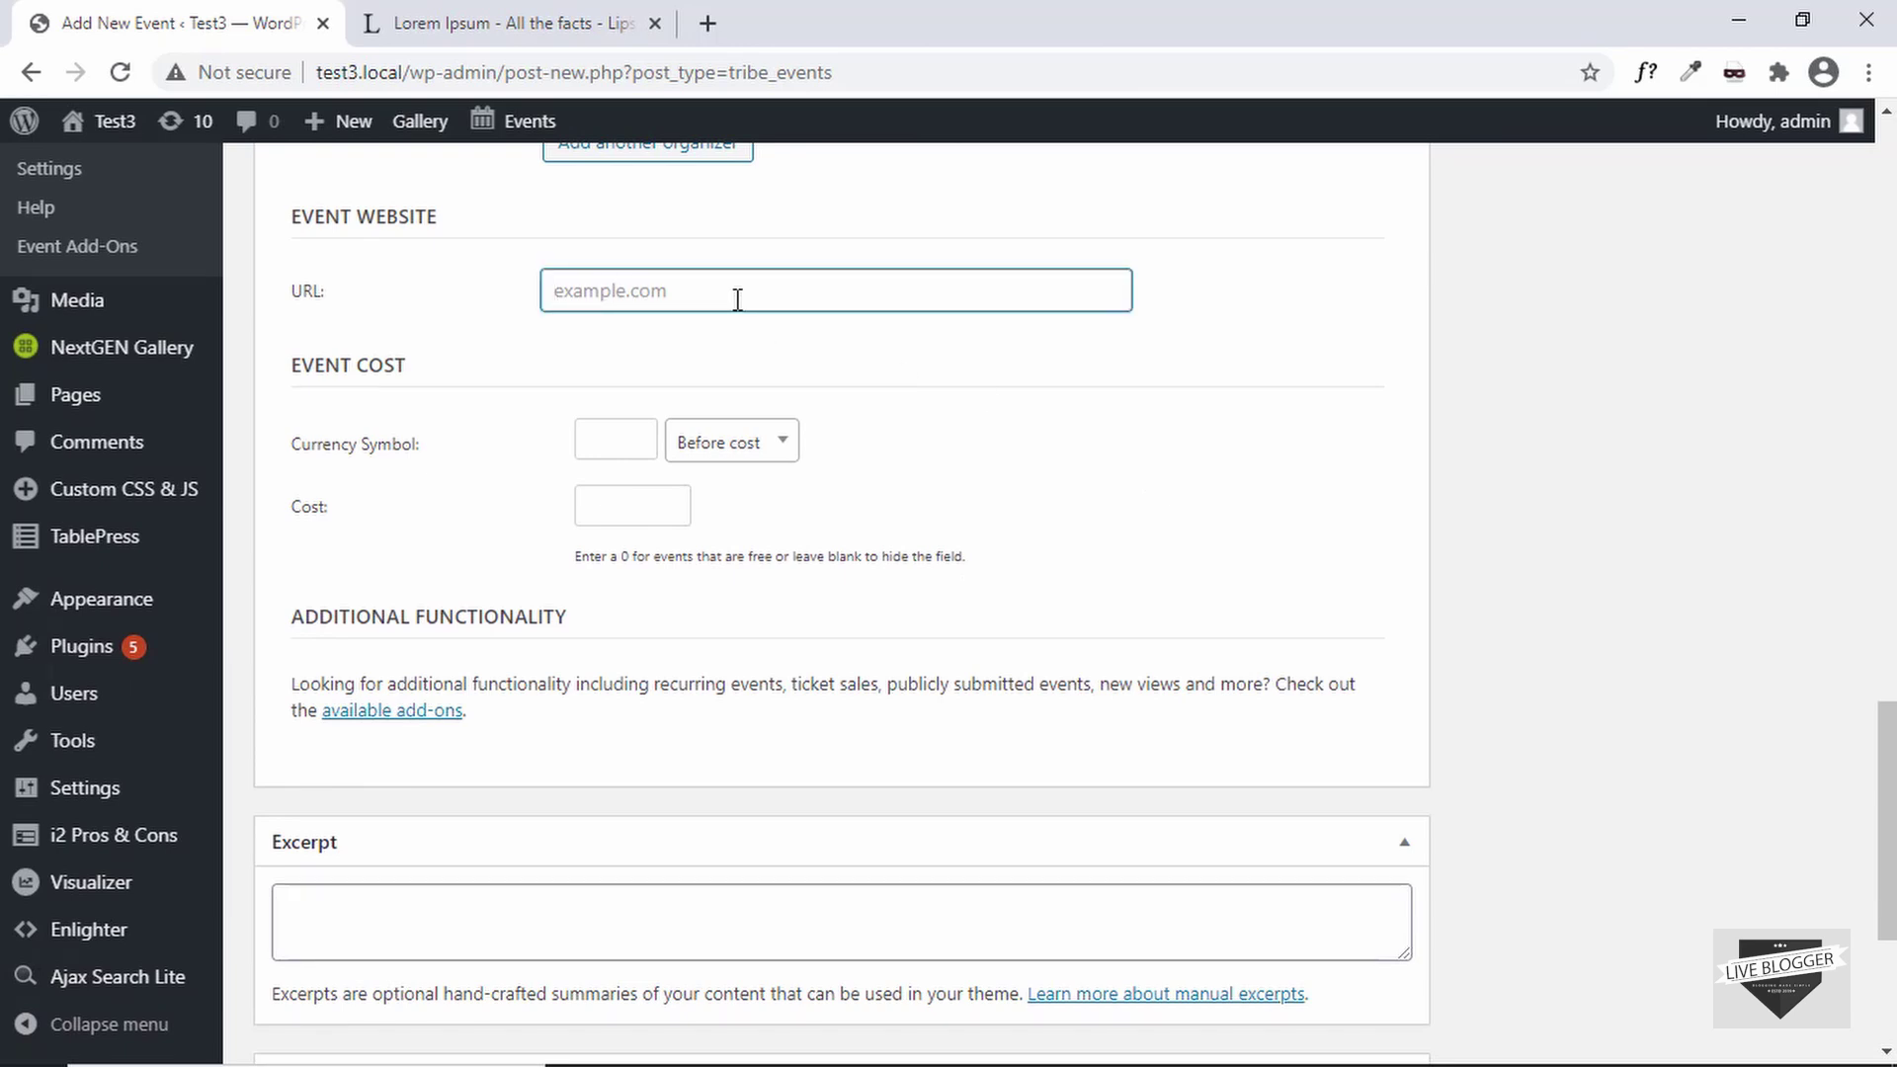
type("example.com")
left_click(590, 439)
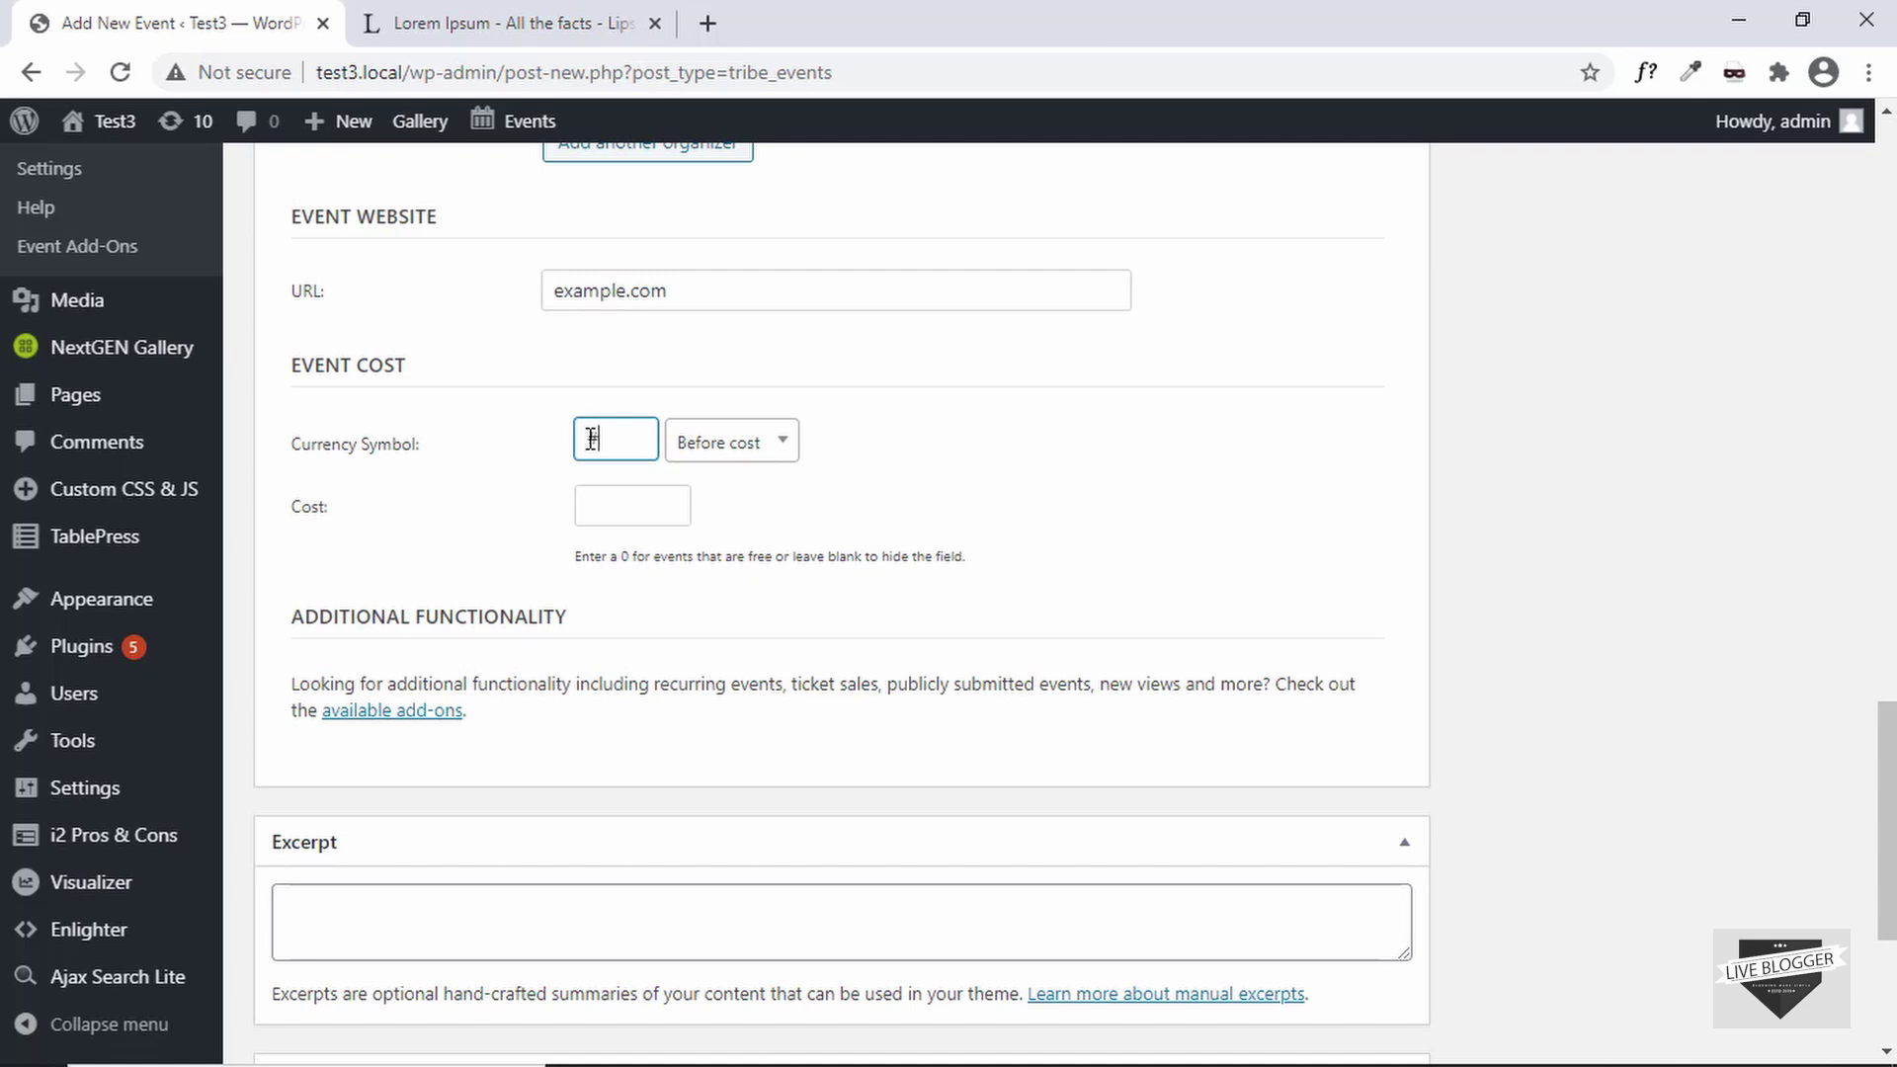
left_click(642, 501)
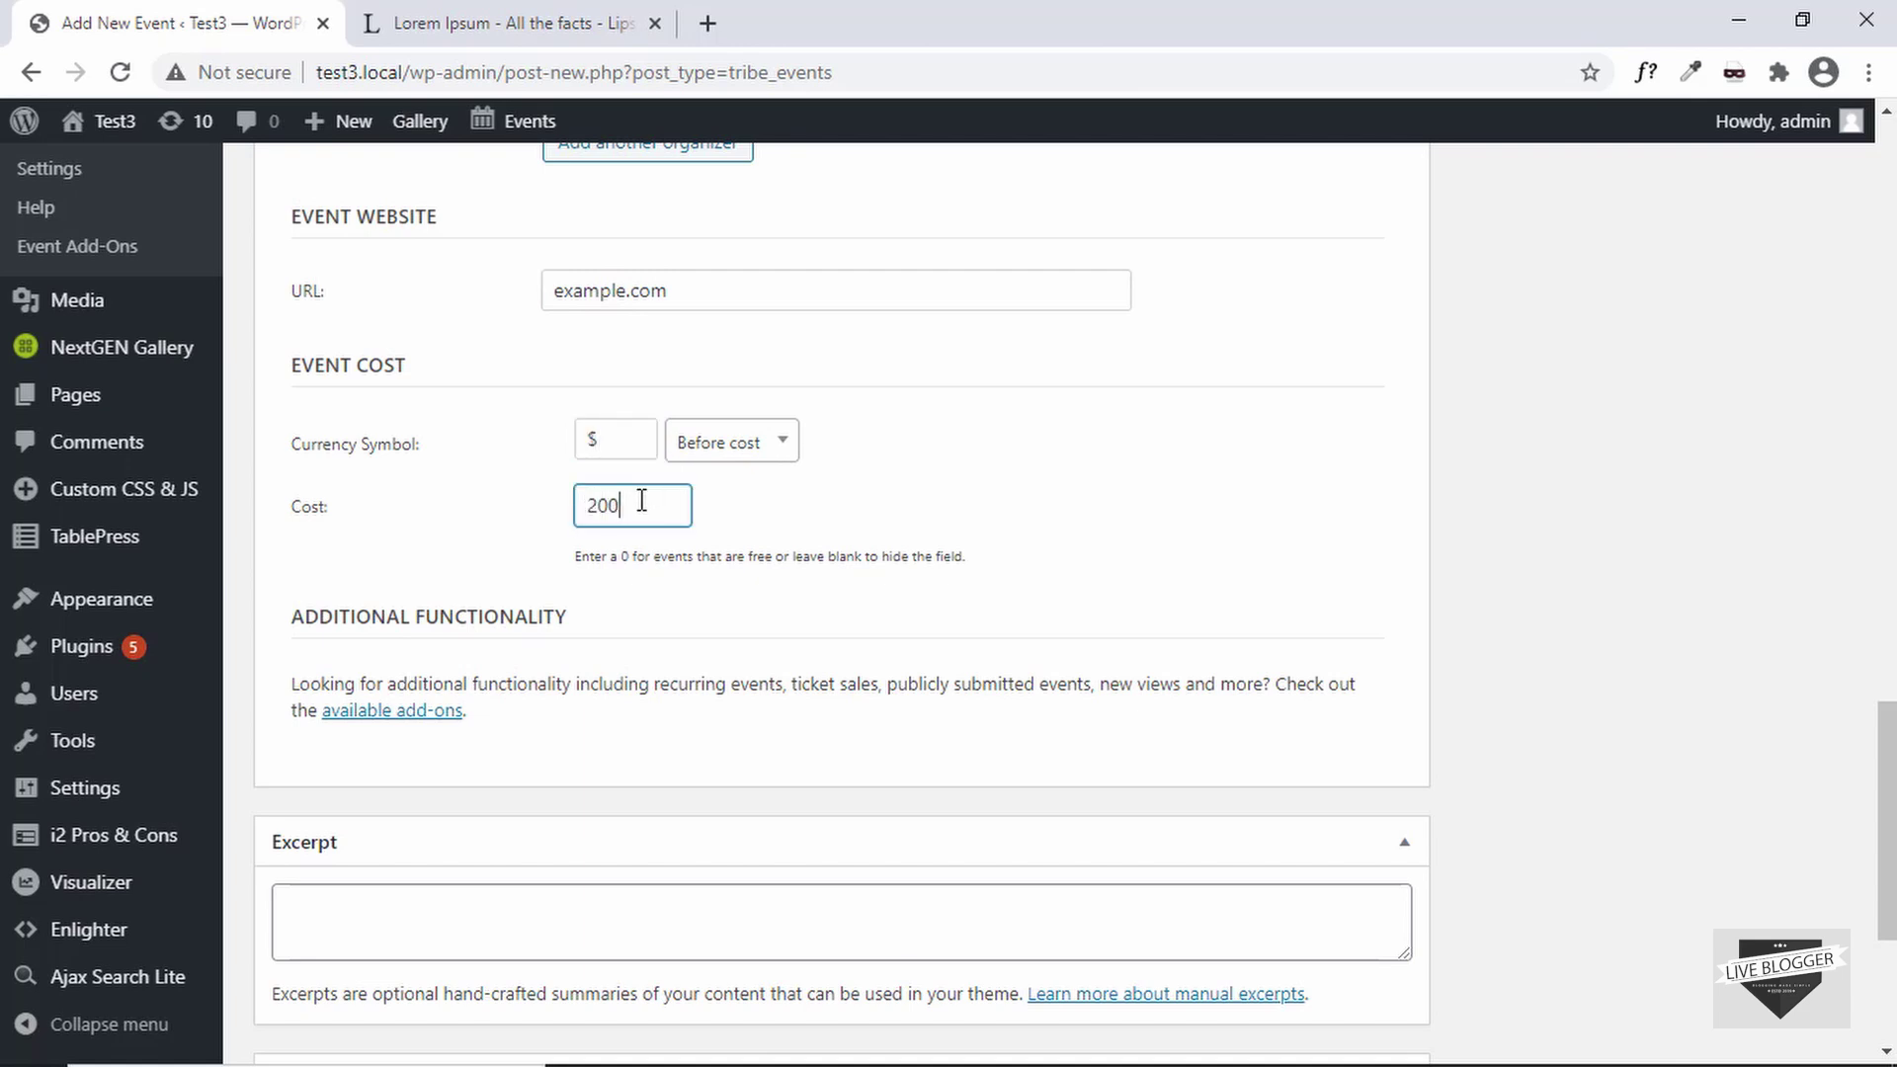
Add the tags "design" and "webdev" to the event
scroll(911, 593, "down", 4)
scroll(911, 597, "up", 15)
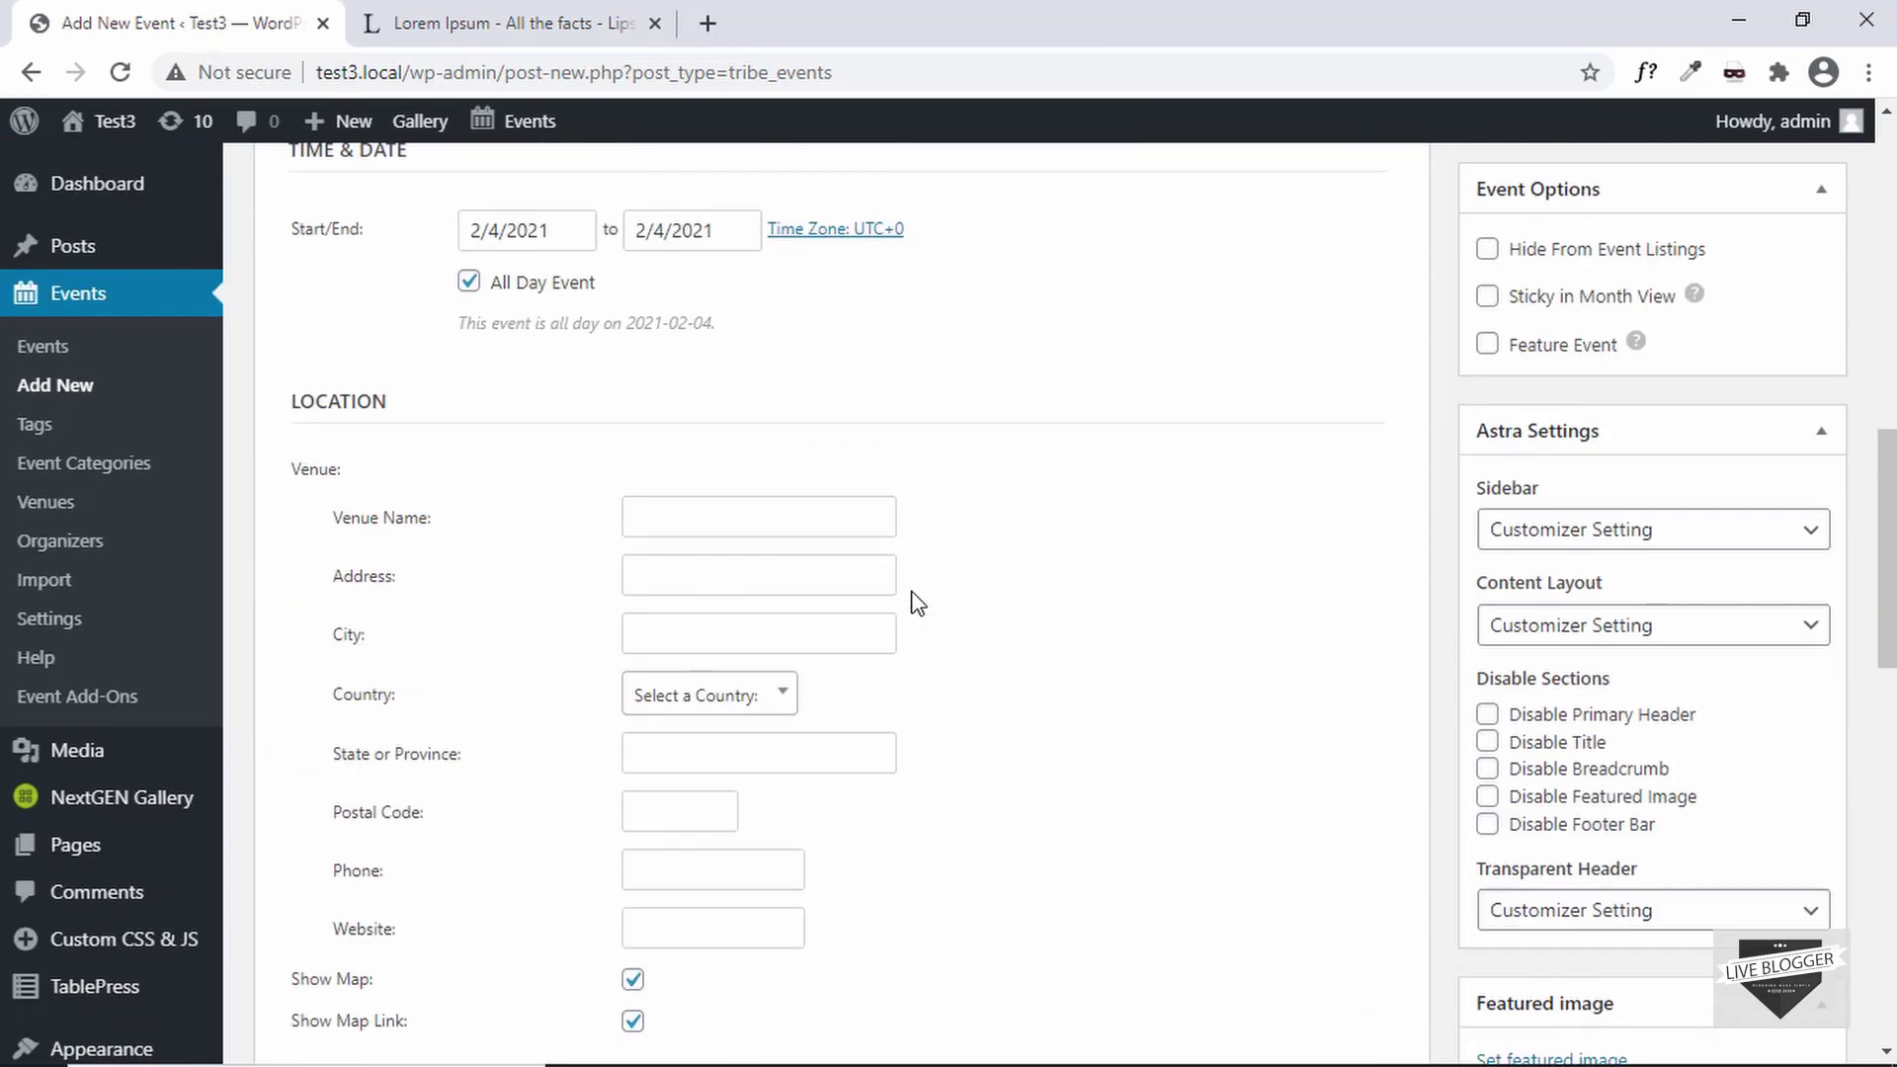
scroll(910, 602, "down", 5)
scroll(1311, 622, "up", 6)
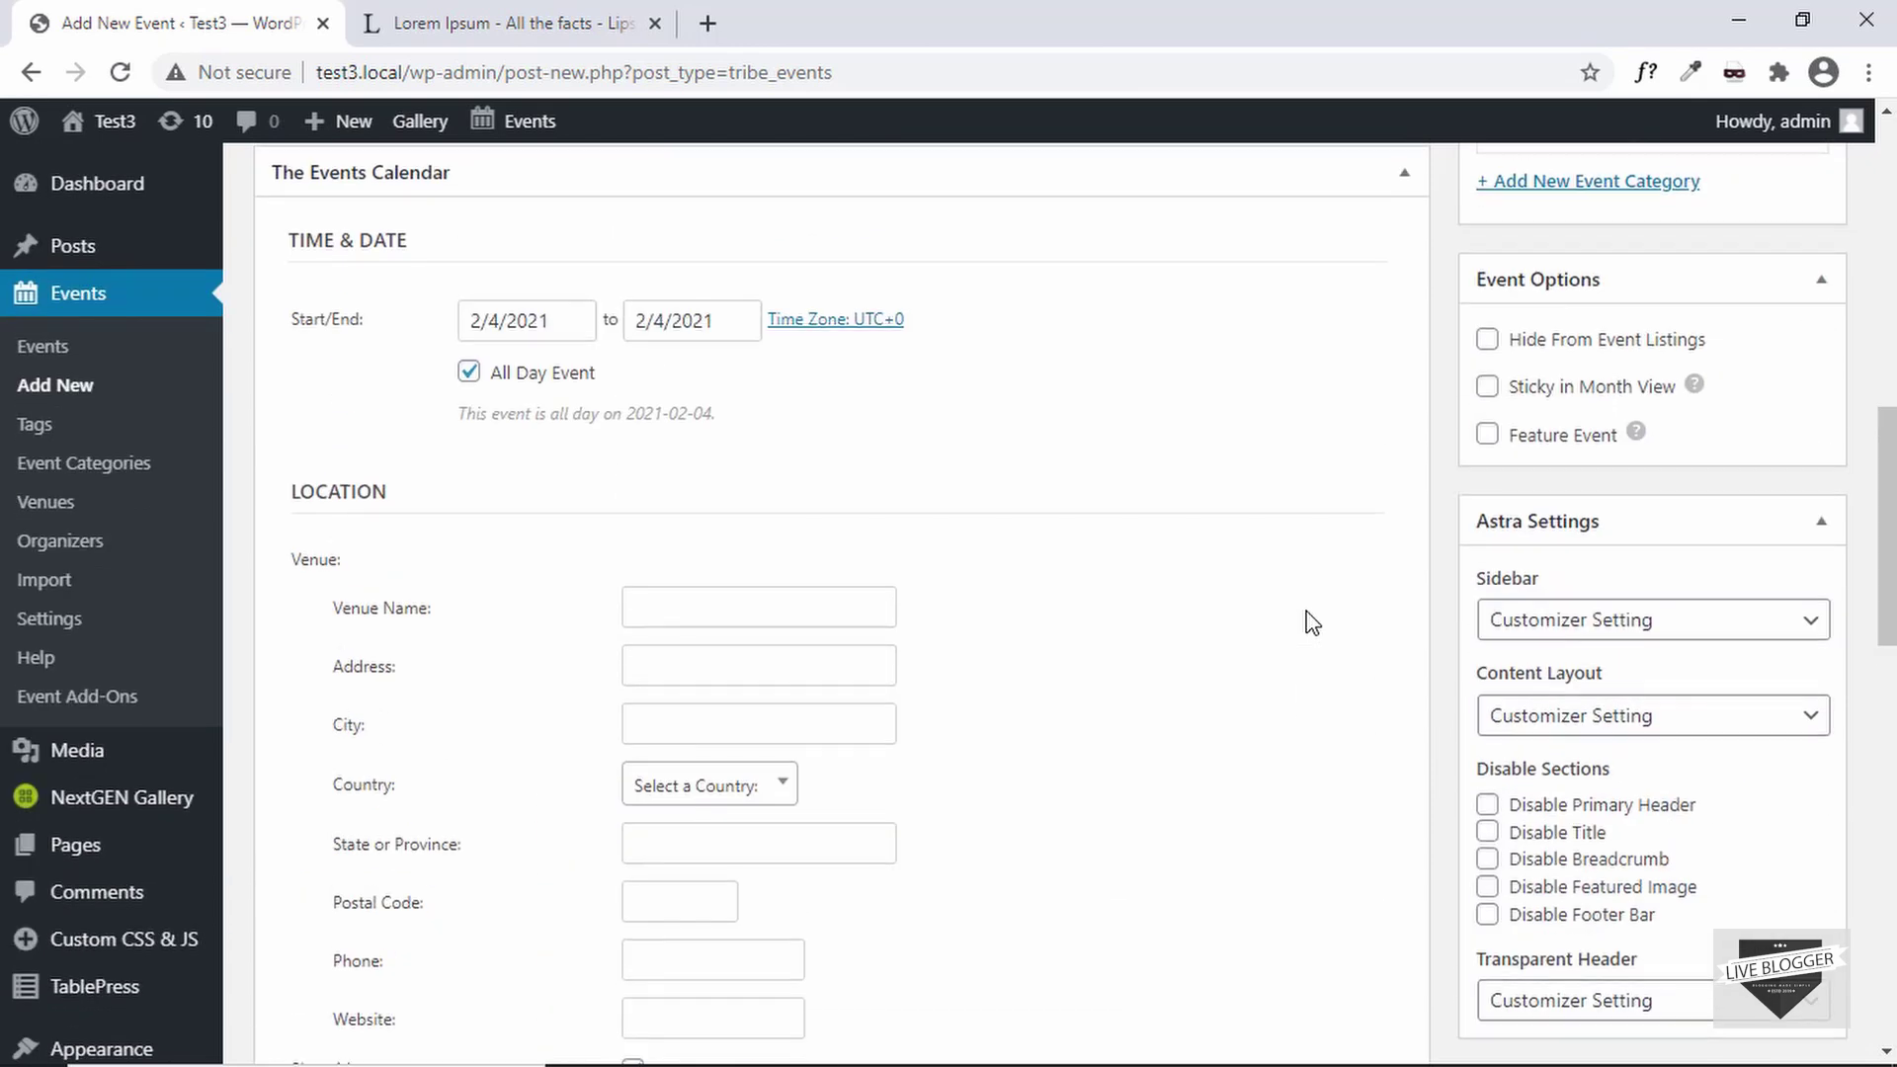
scroll(1311, 622, "up", 8)
scroll(1460, 573, "down", 3)
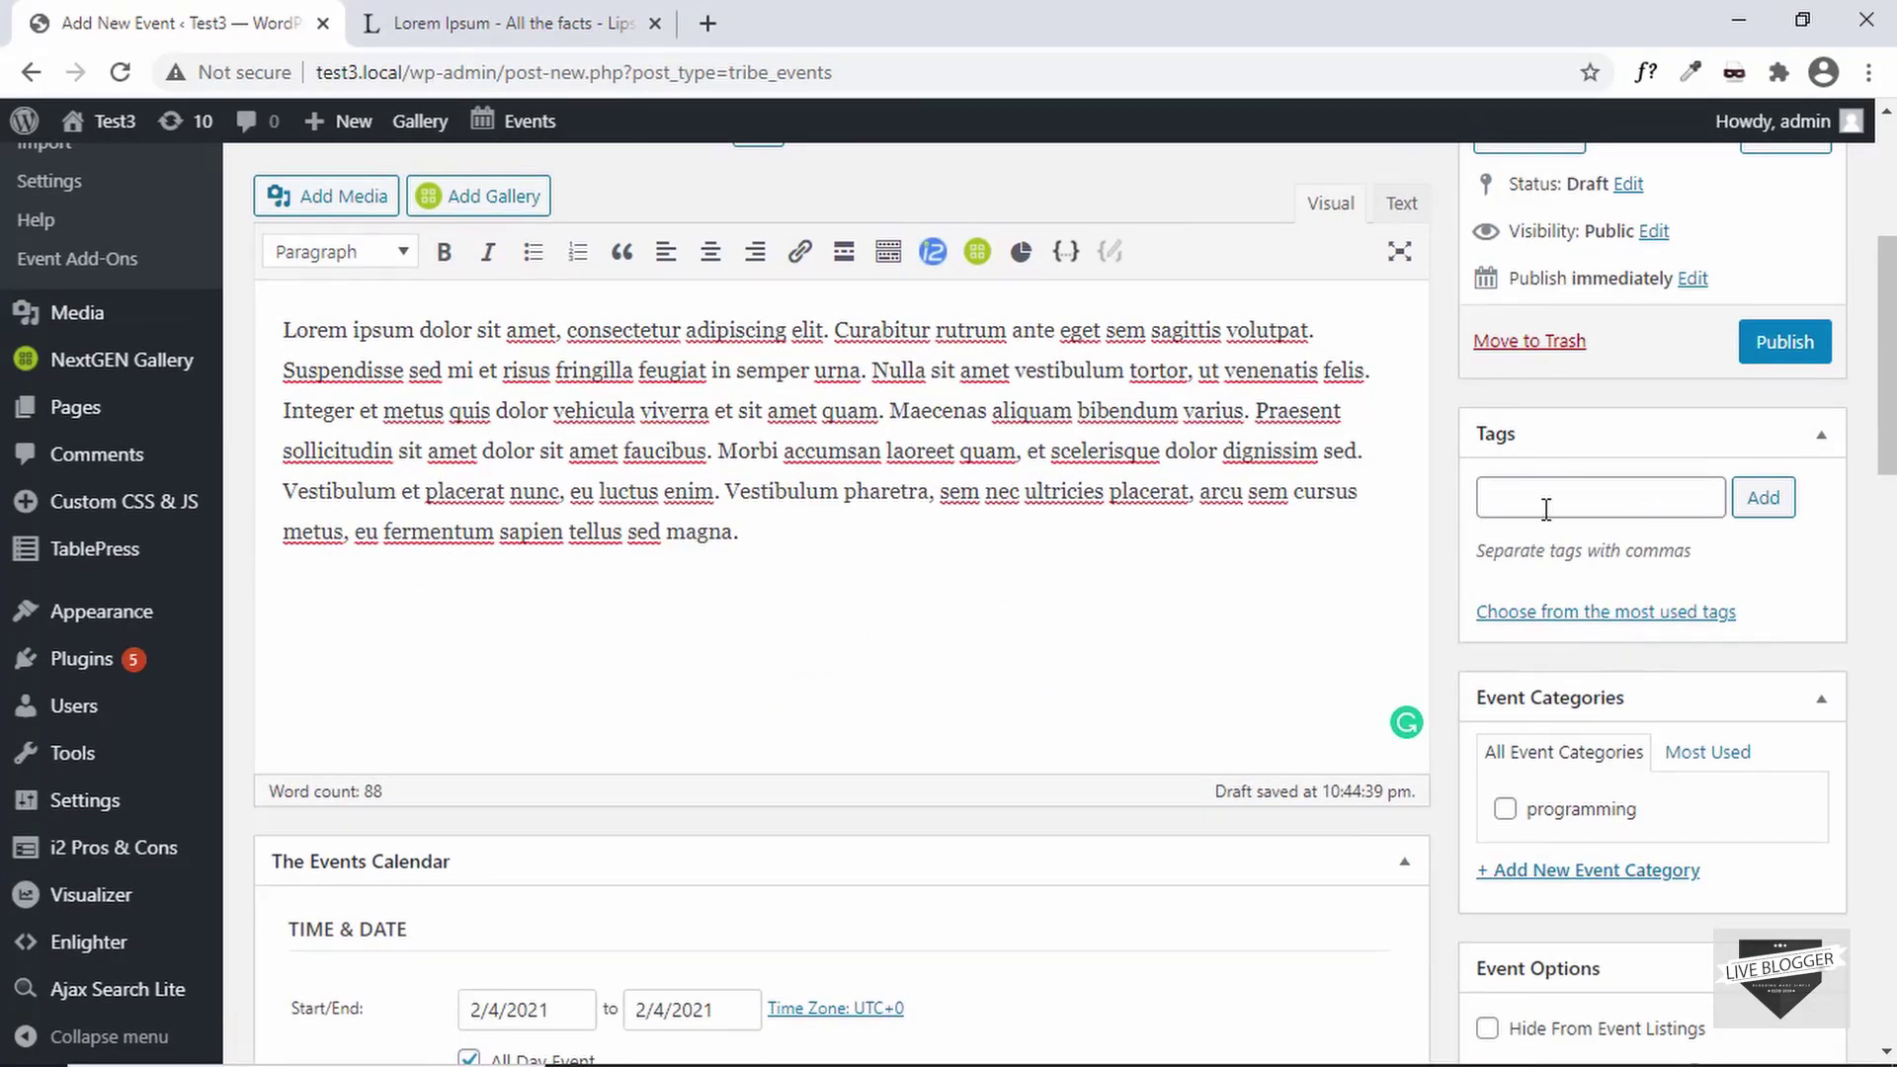
left_click(1548, 493)
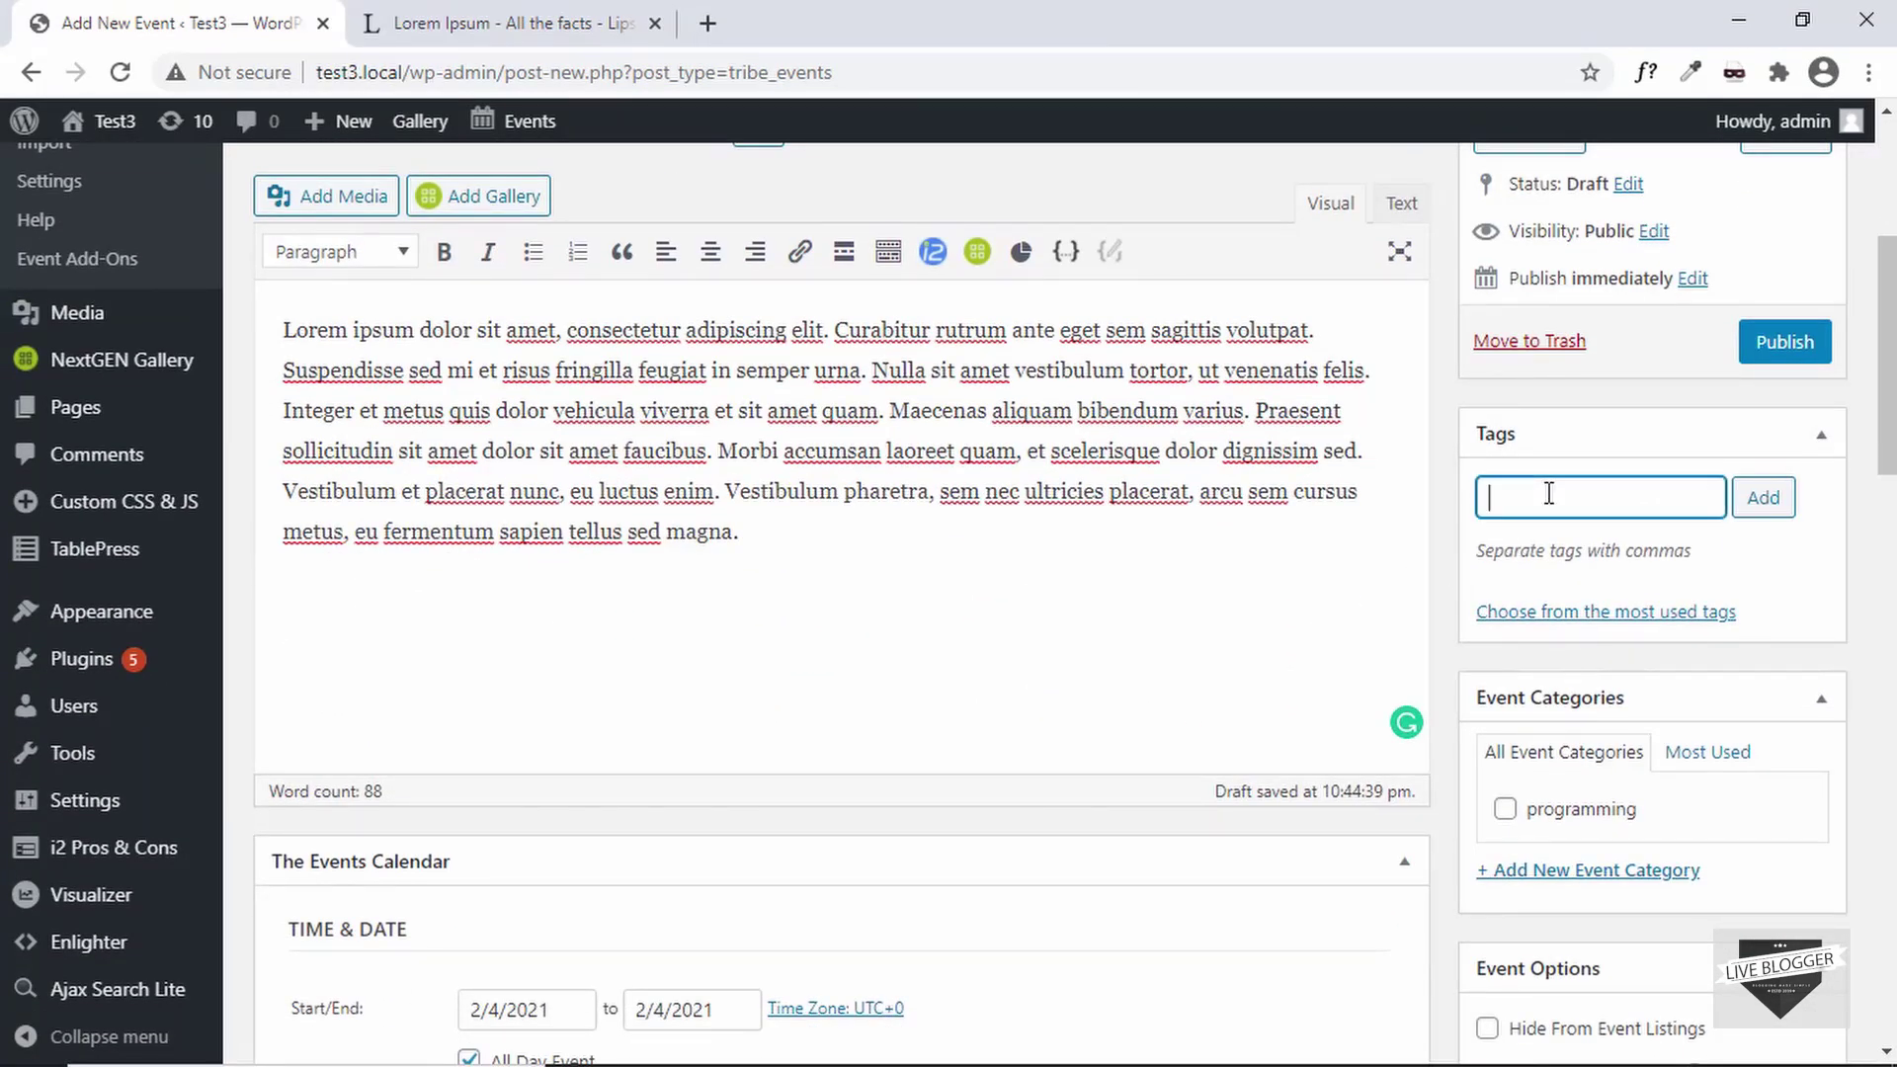
scroll(1300, 552, "up", 2)
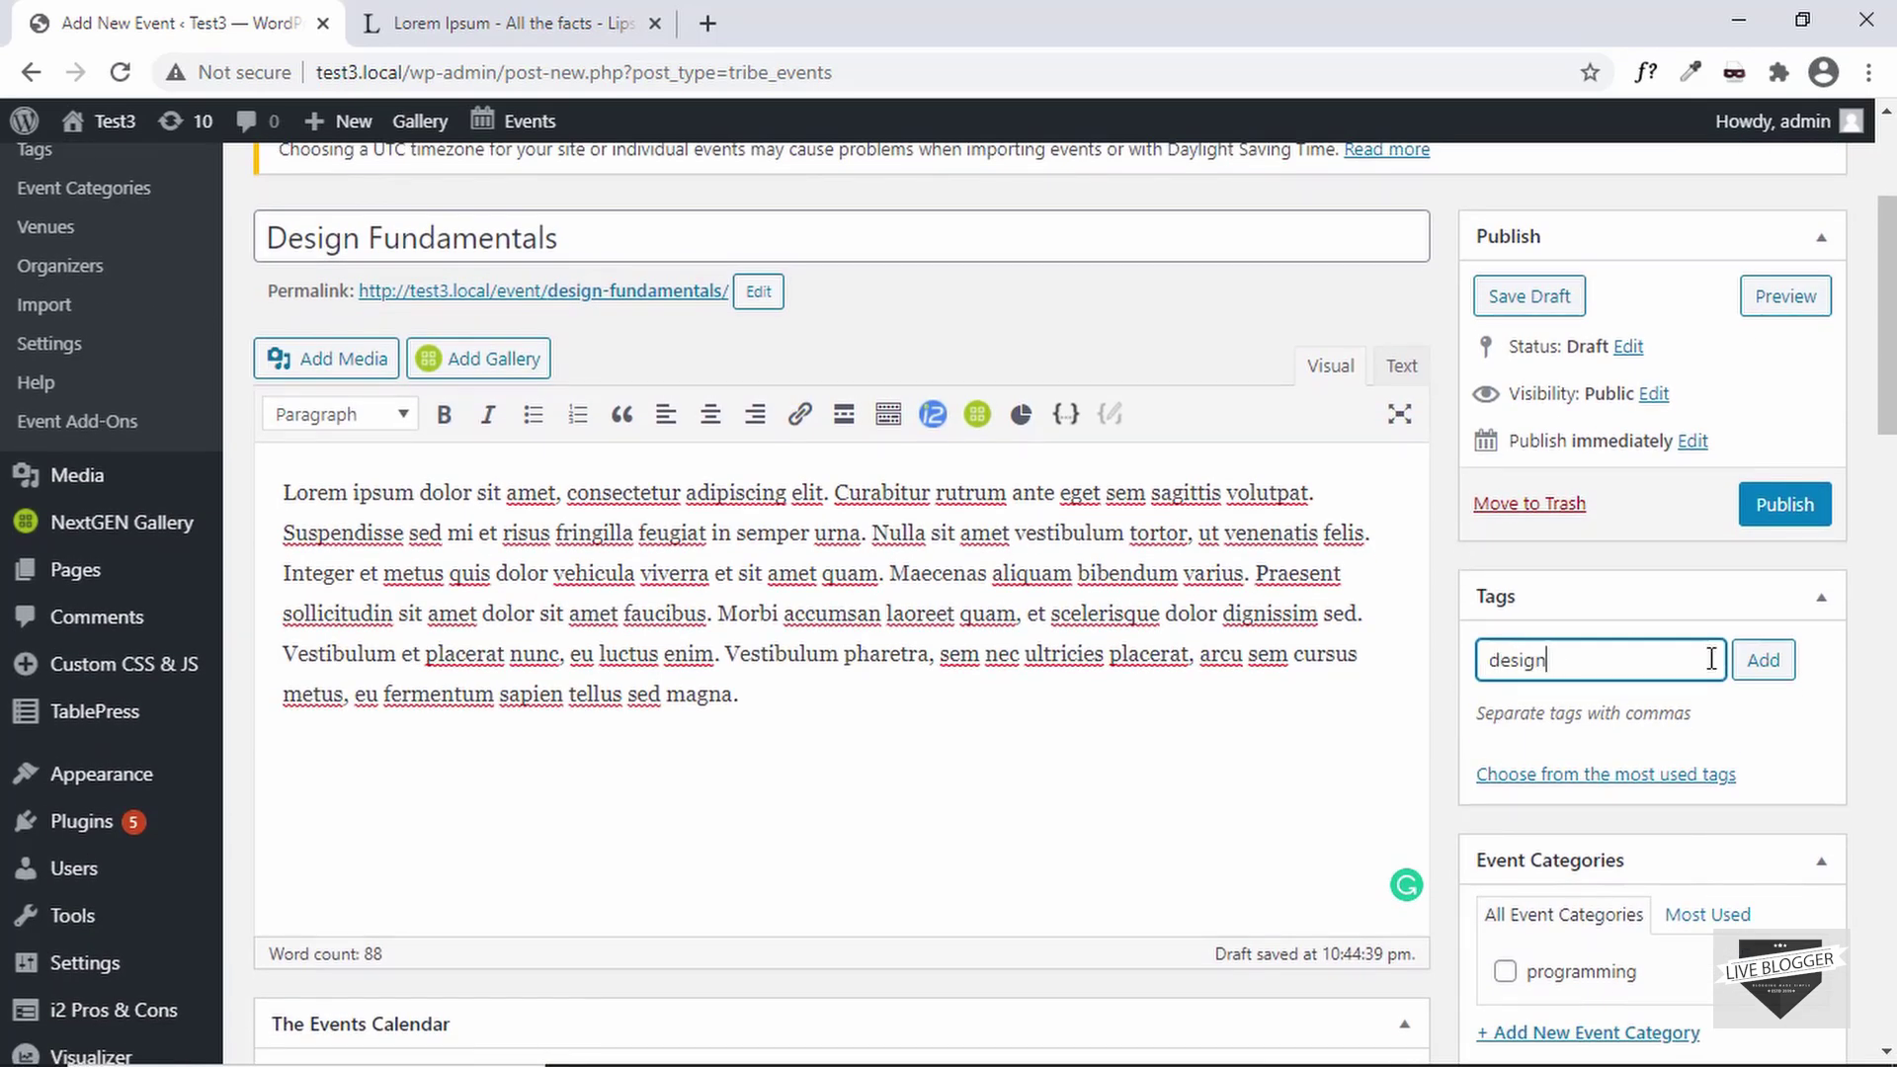
left_click(1765, 666)
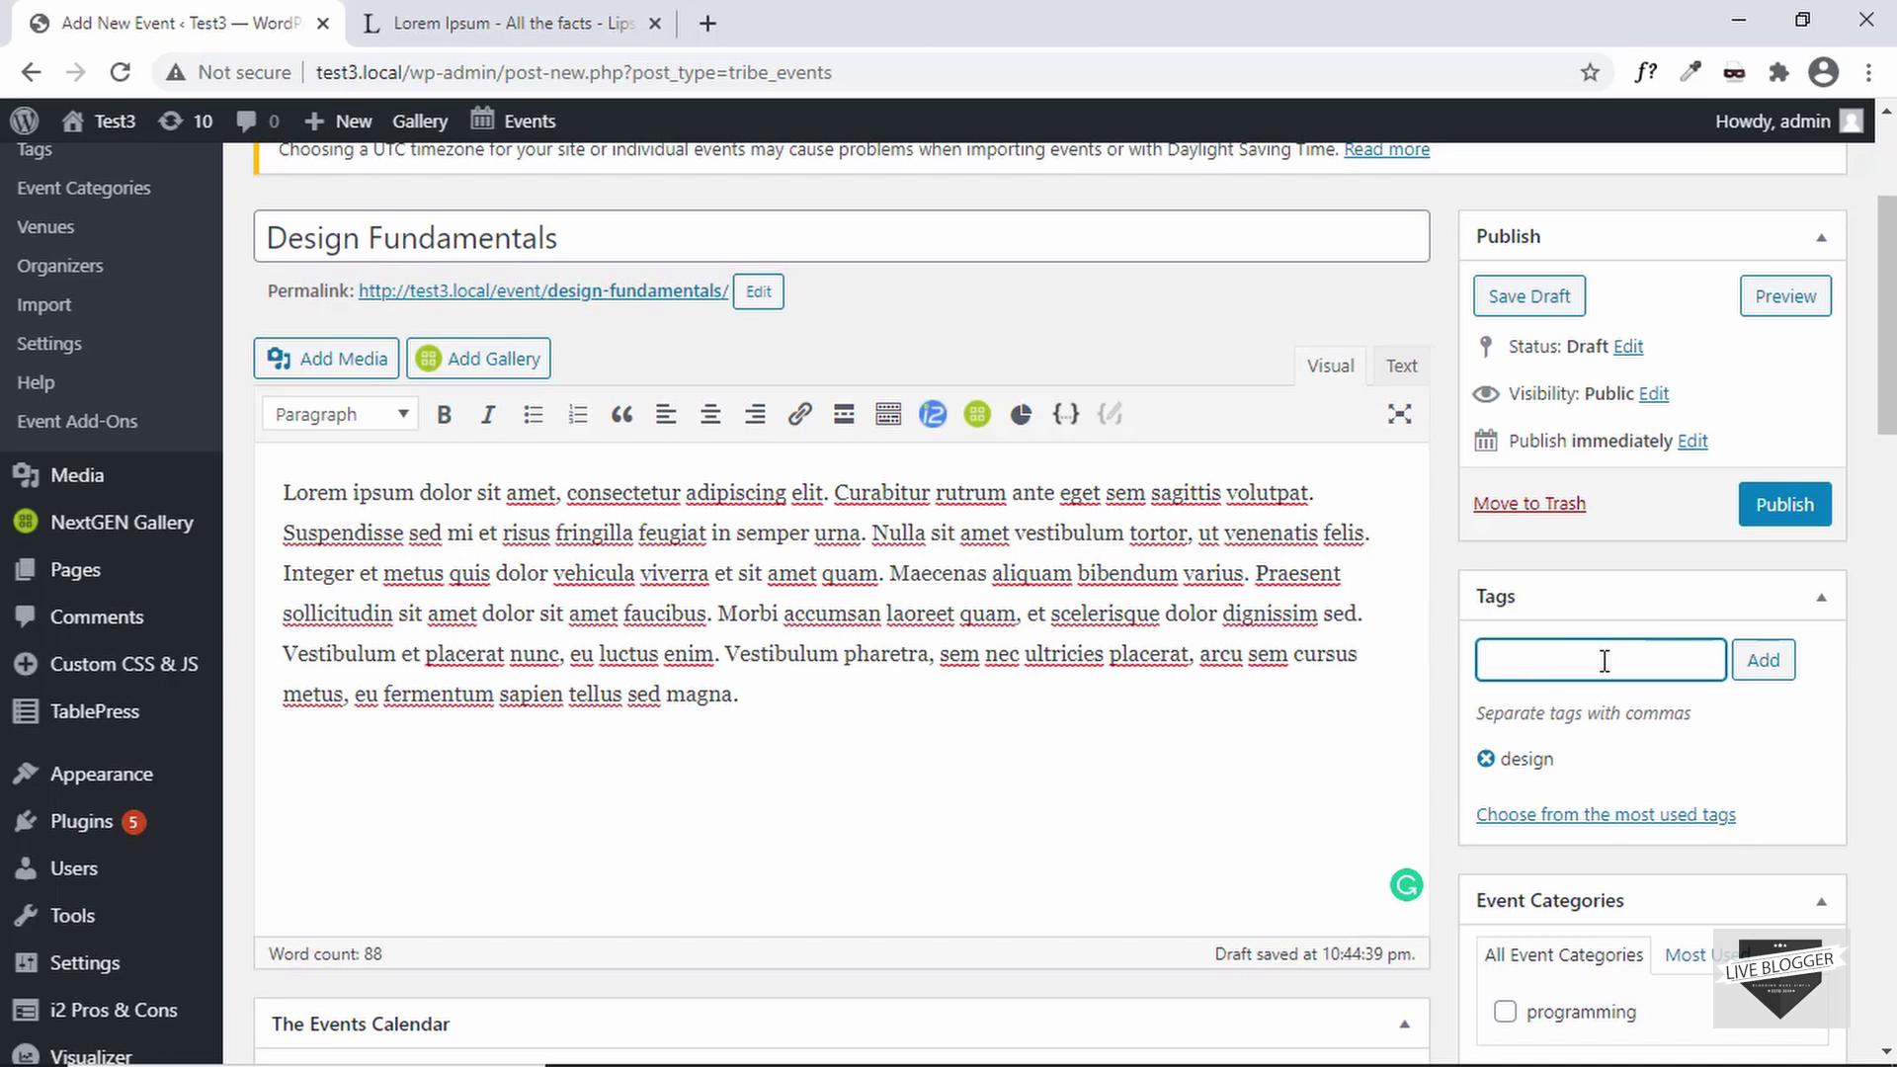
type("webdev")
key("Return")
Create a new event category named "design" and assign it to the event
scroll(1296, 648, "down", 3)
scroll(1364, 662, "up", 2)
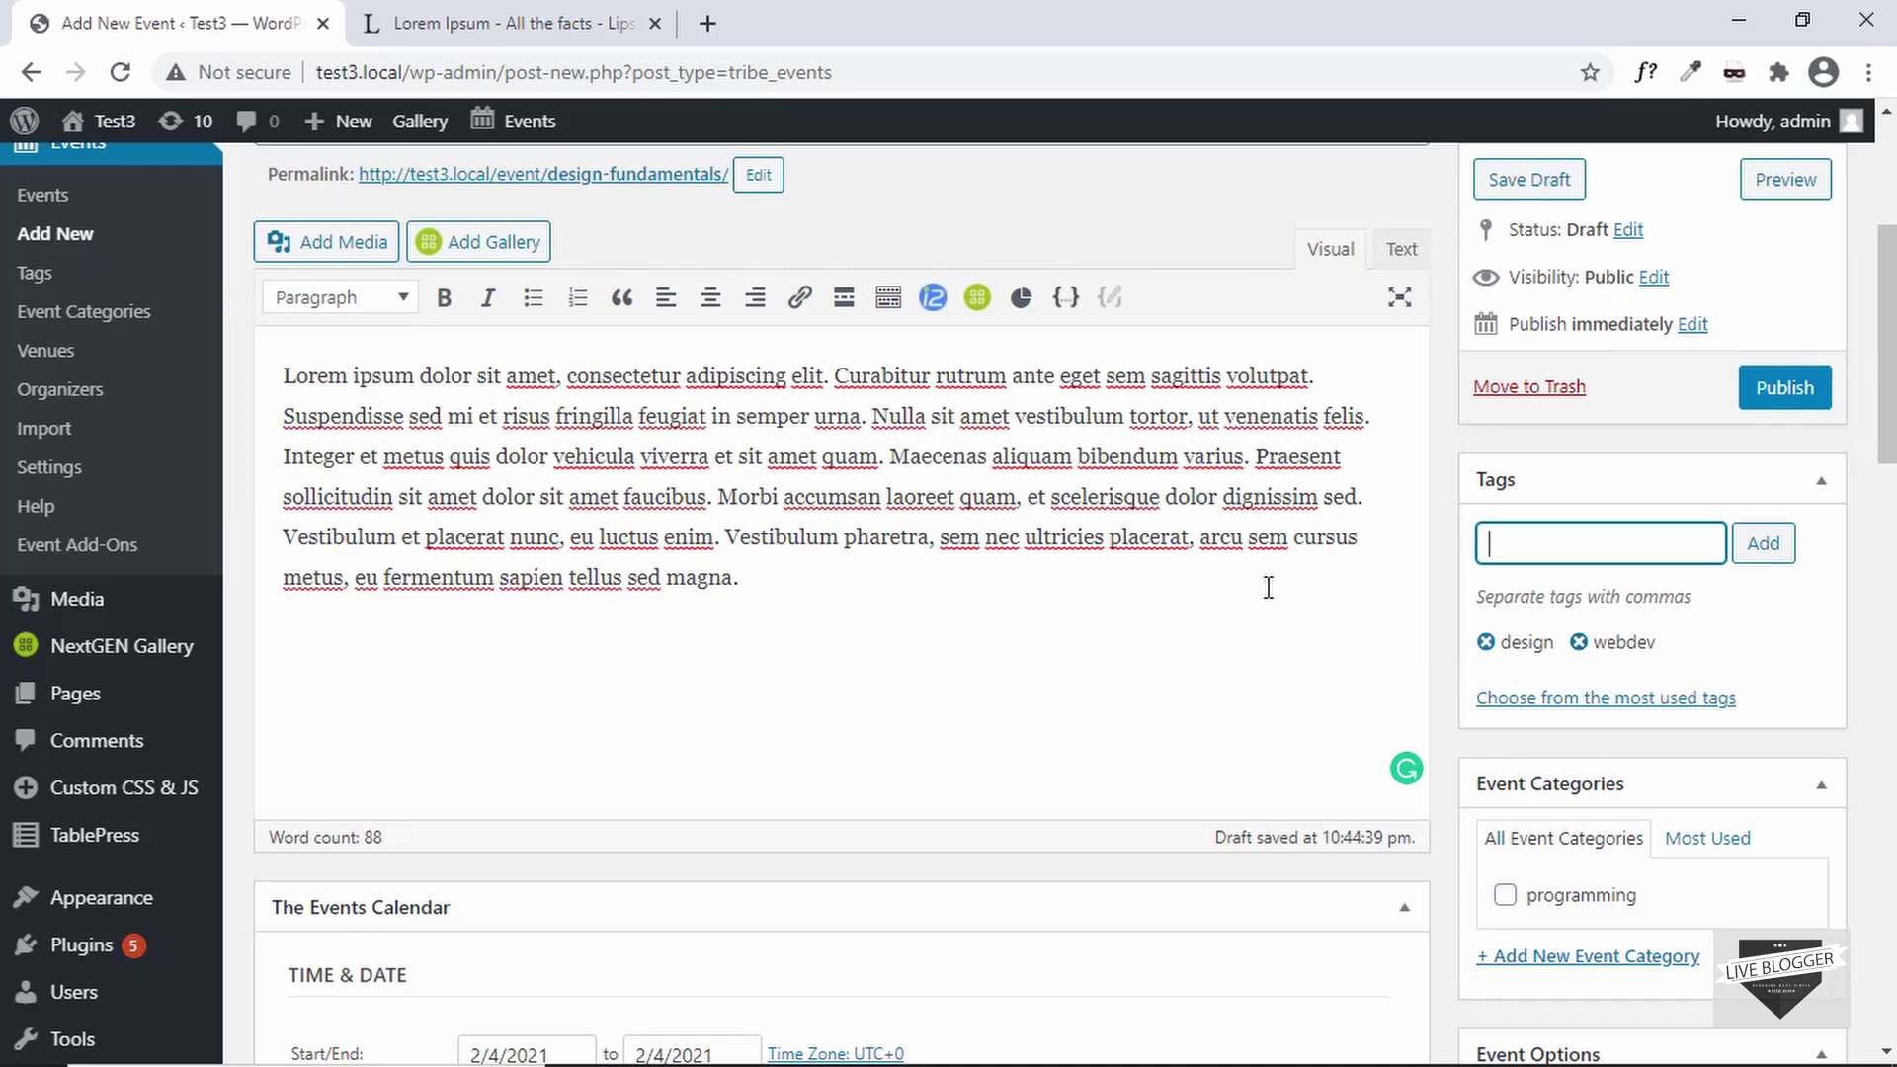
scroll(1268, 533, "down", 2)
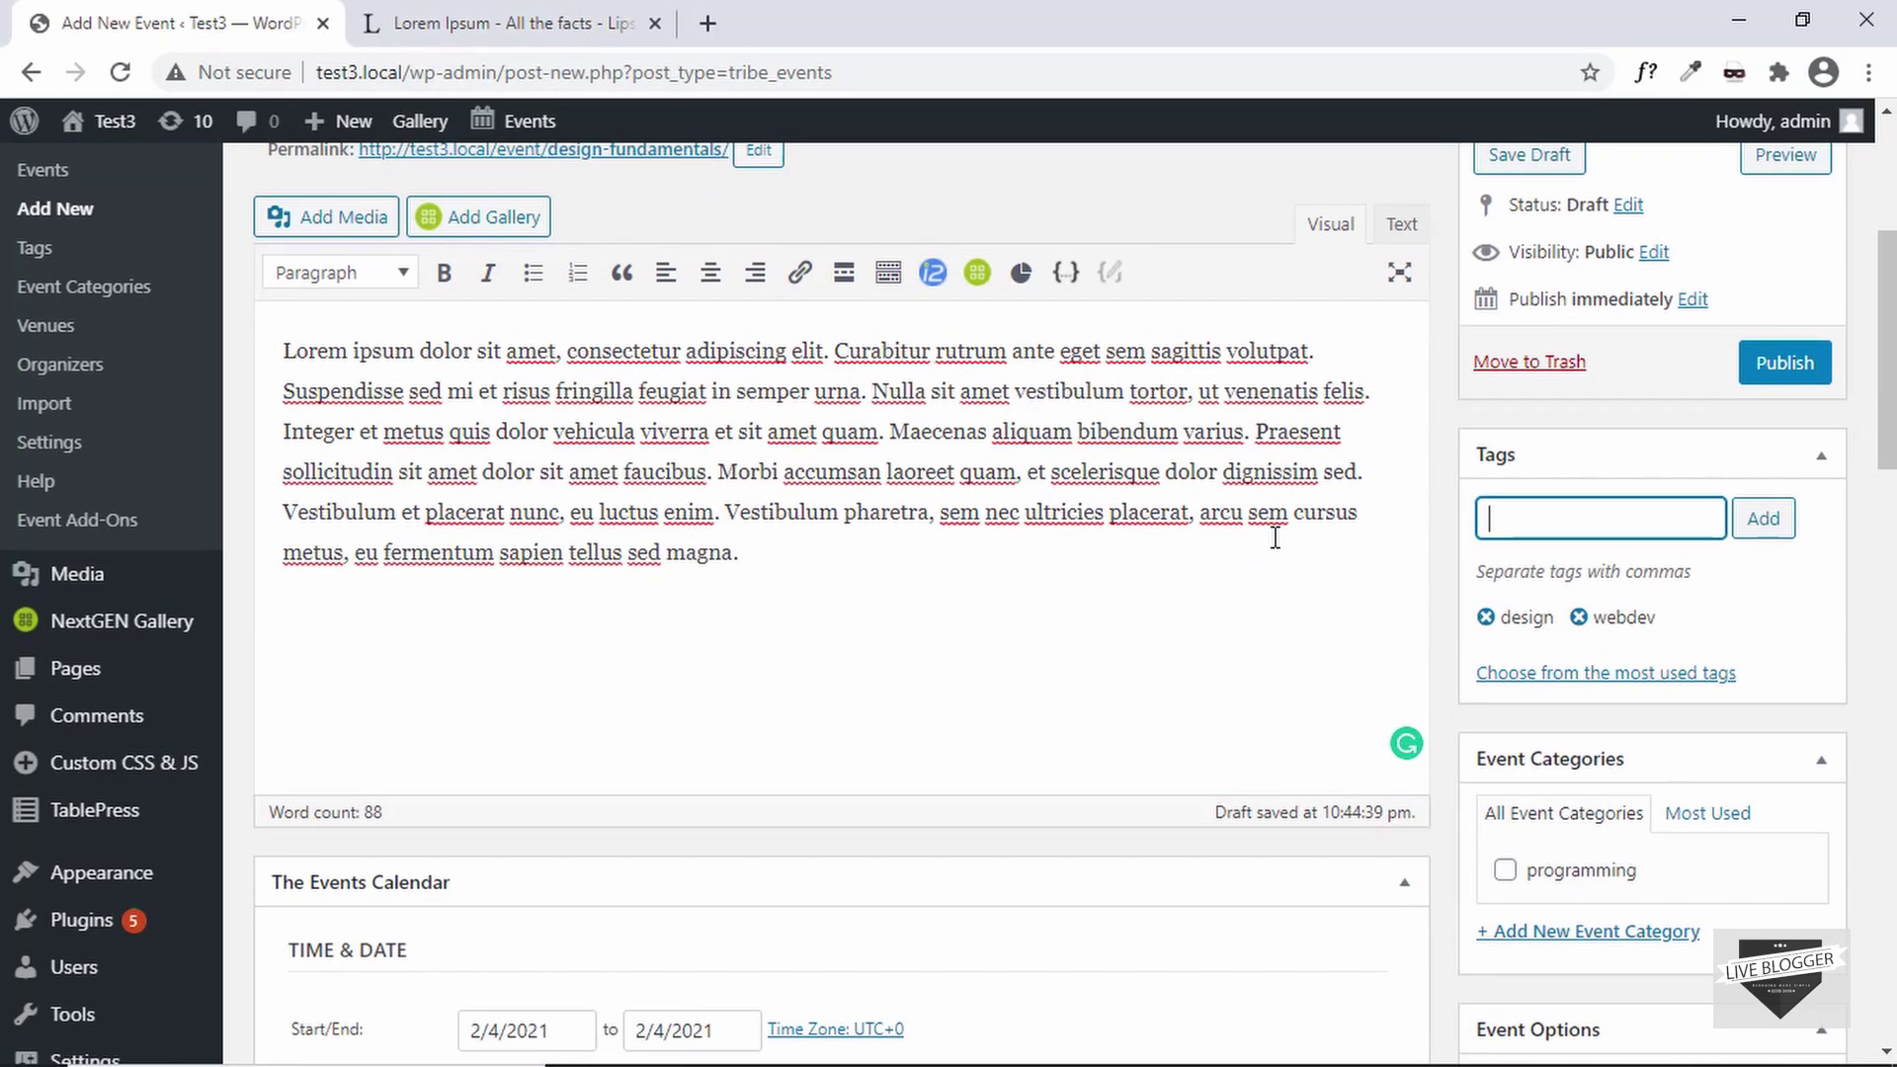
scroll(1350, 564, "down", 1)
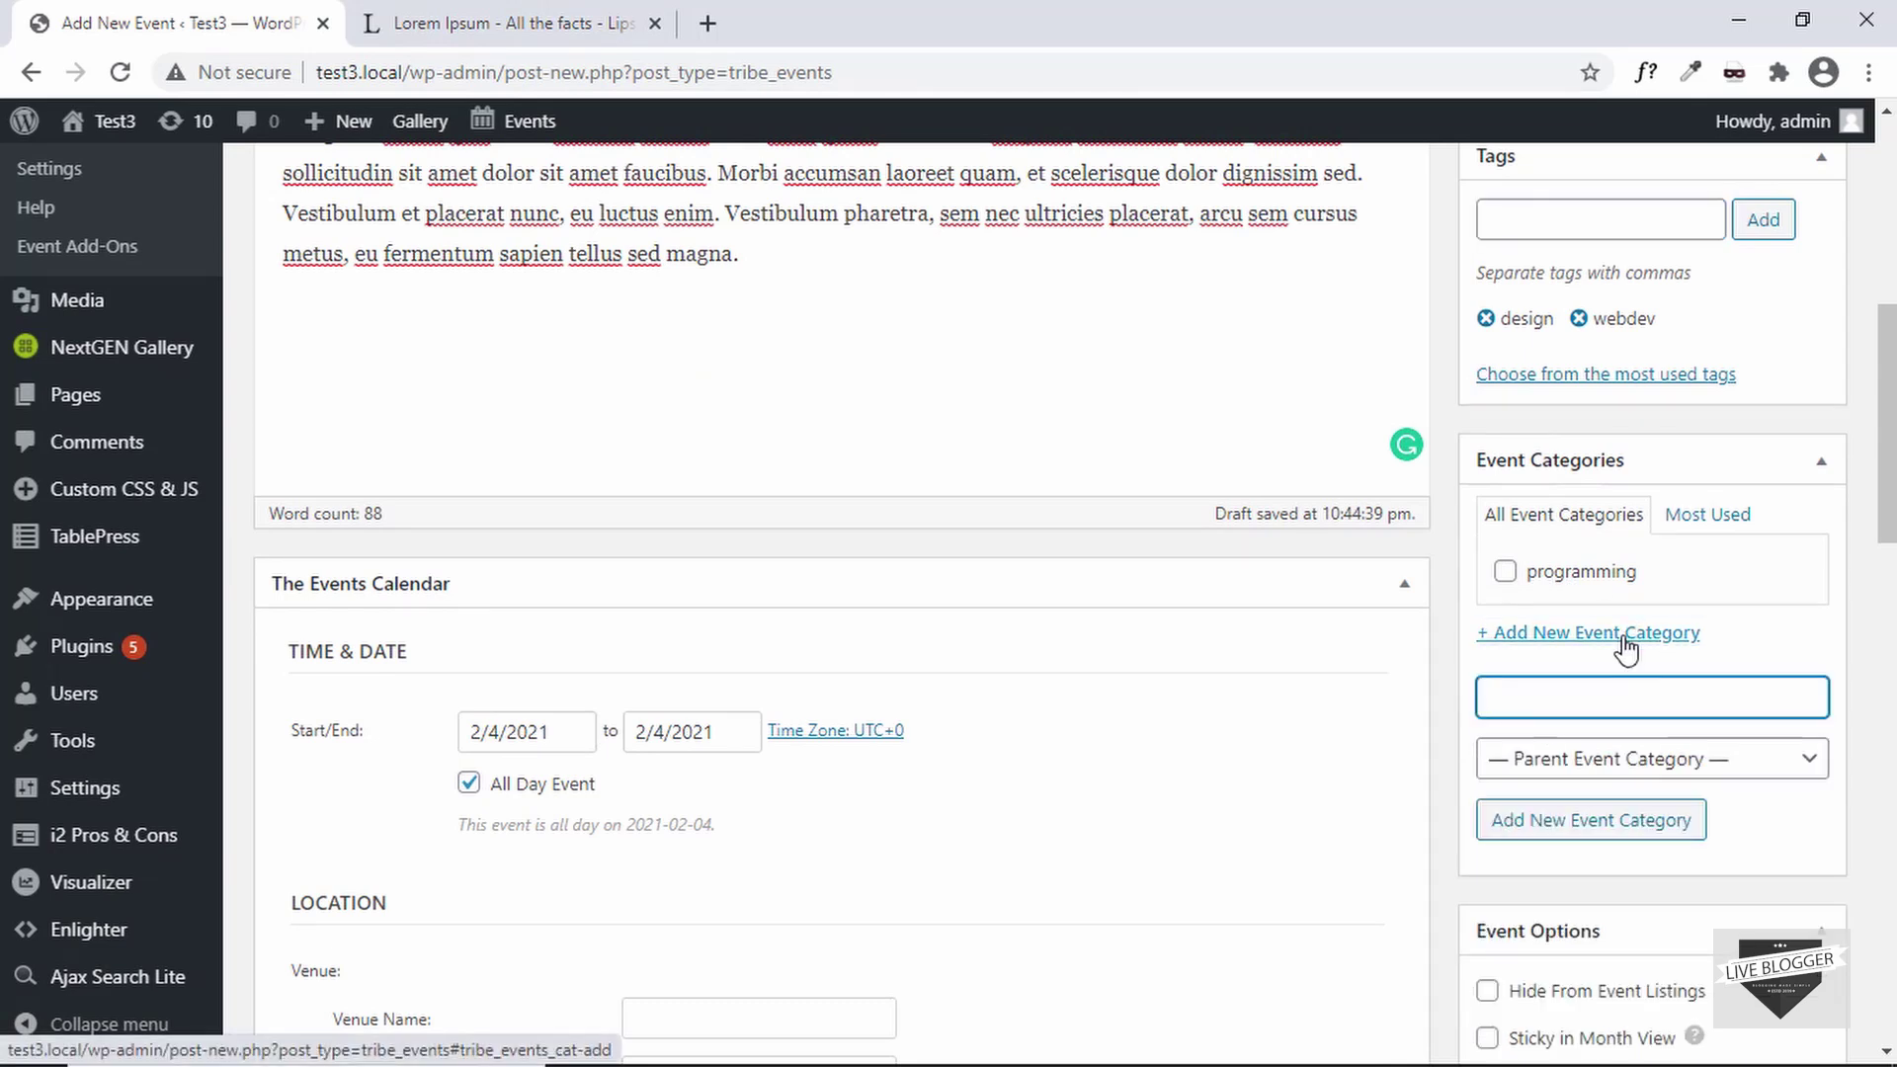
left_click(1571, 836)
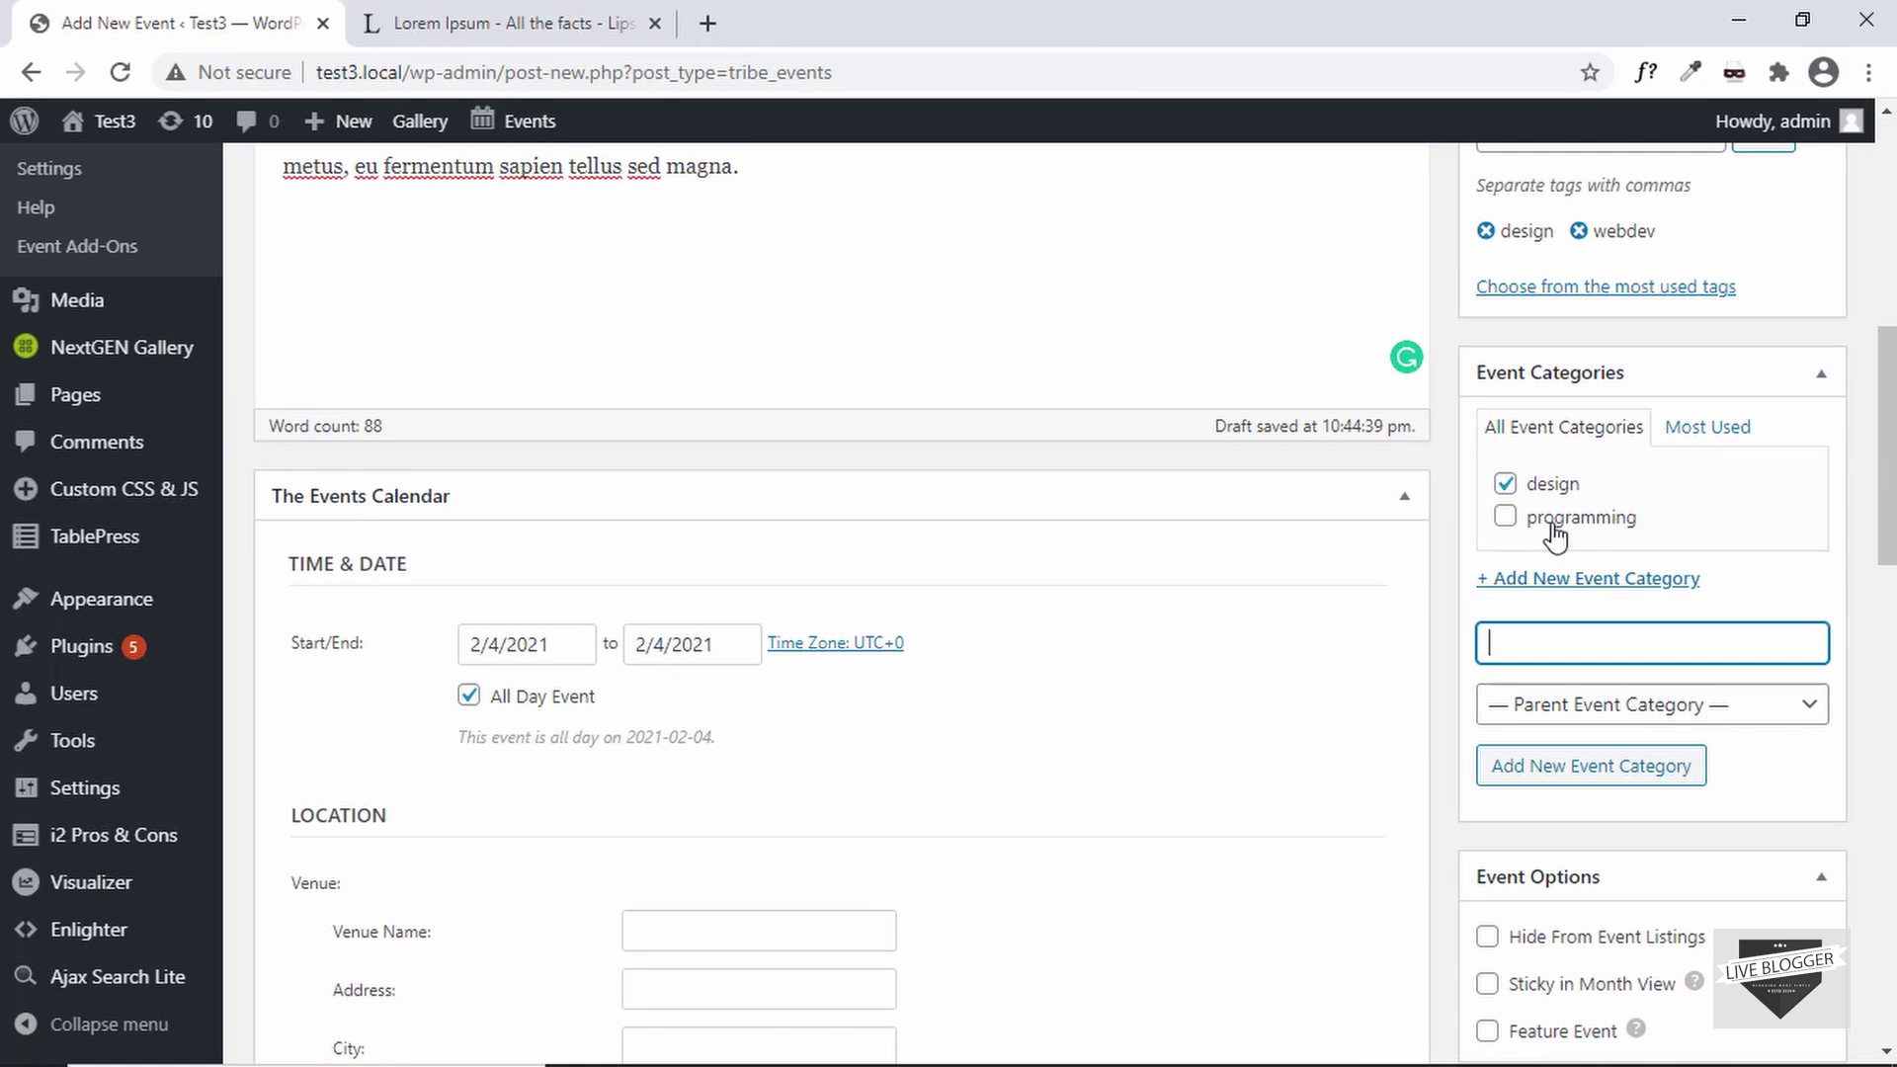
Set the laptop photo image2.jpg from the media library as the event's featured image
scroll(1444, 543, "down", 2)
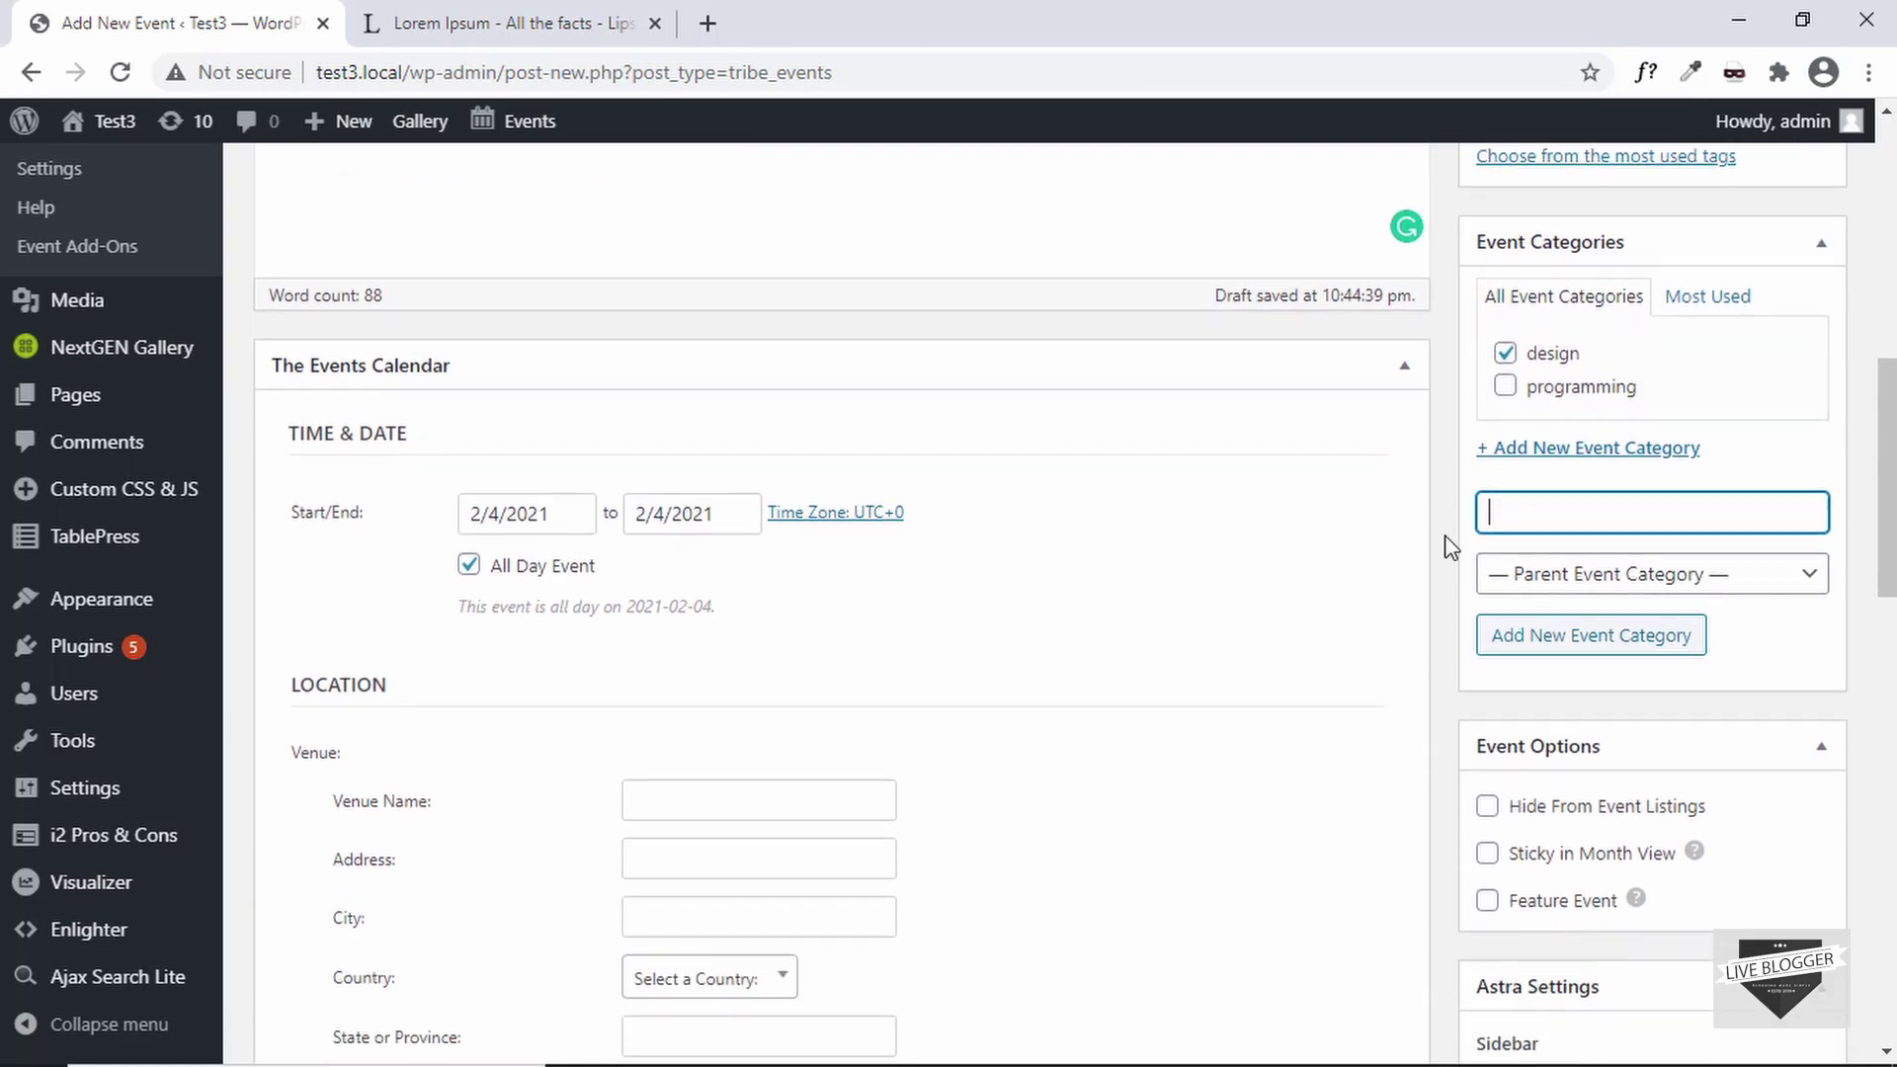
scroll(1428, 476, "down", 4)
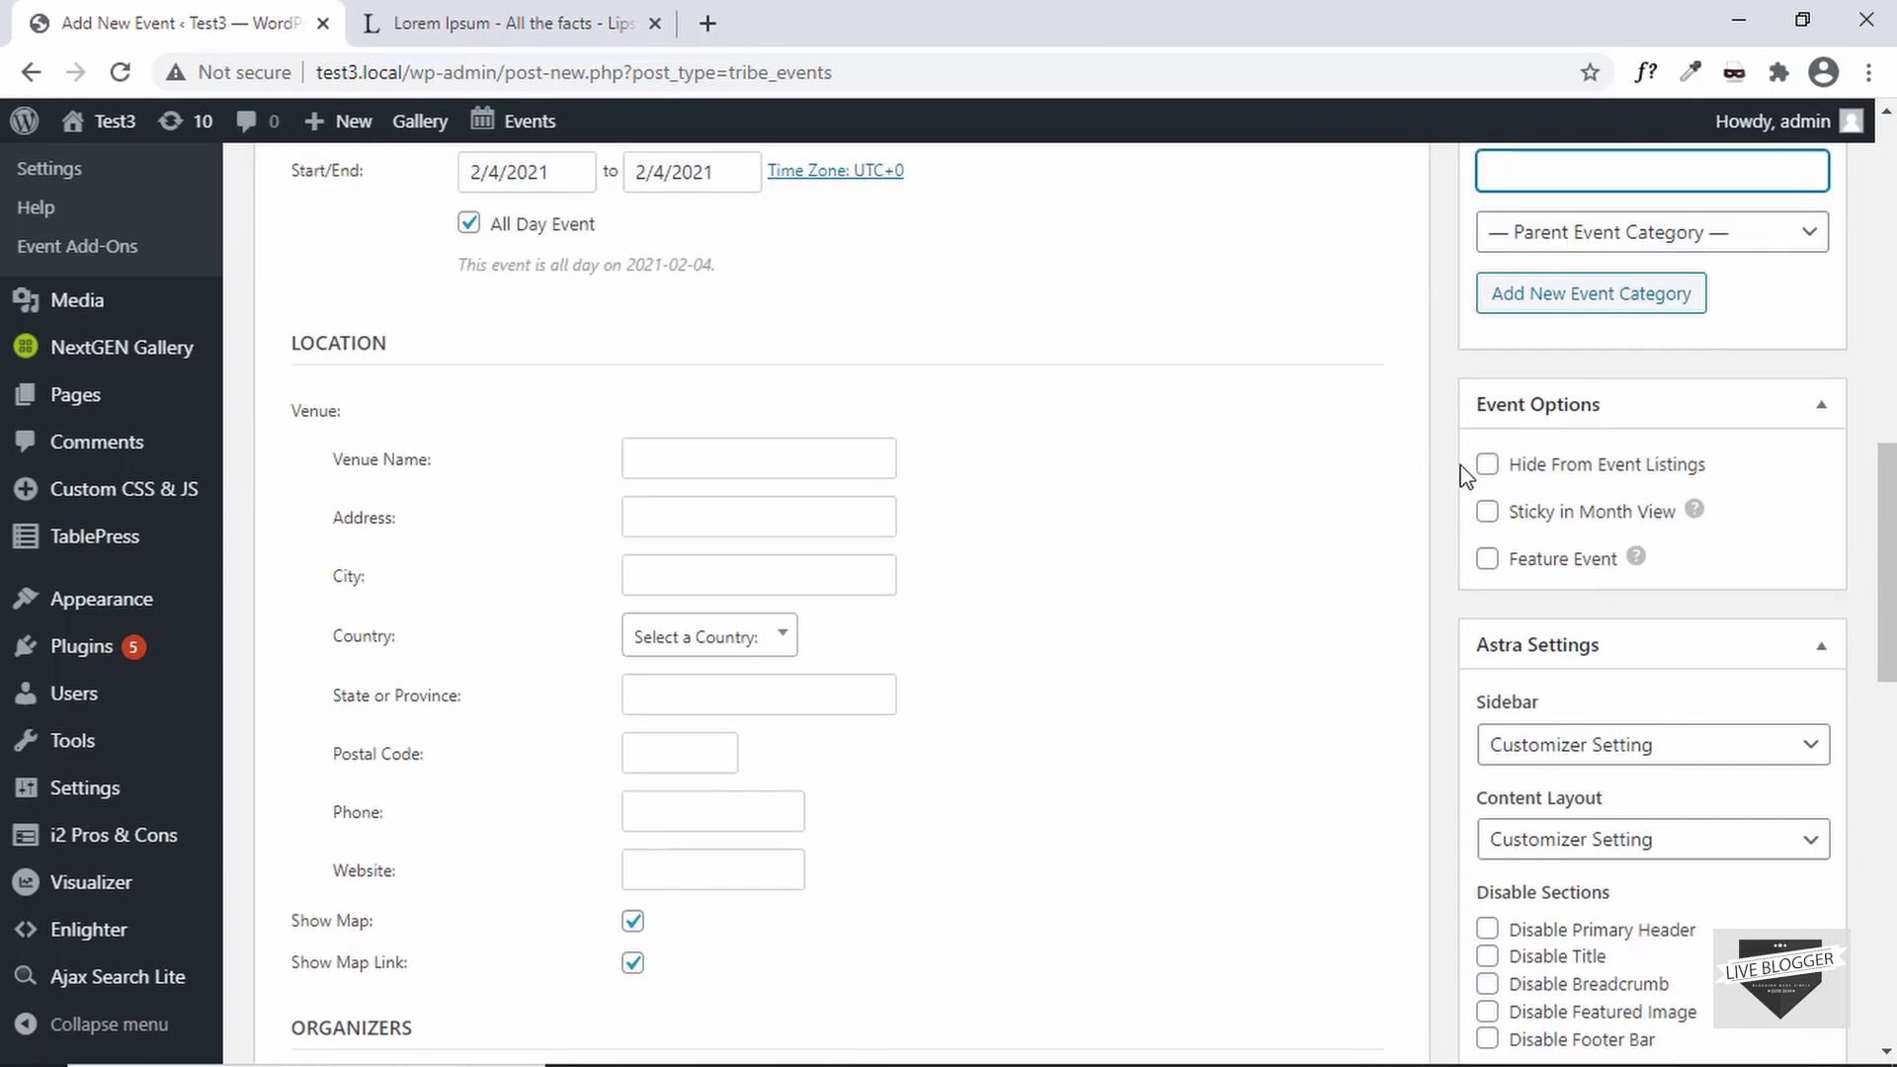
scroll(1581, 435, "down", 1)
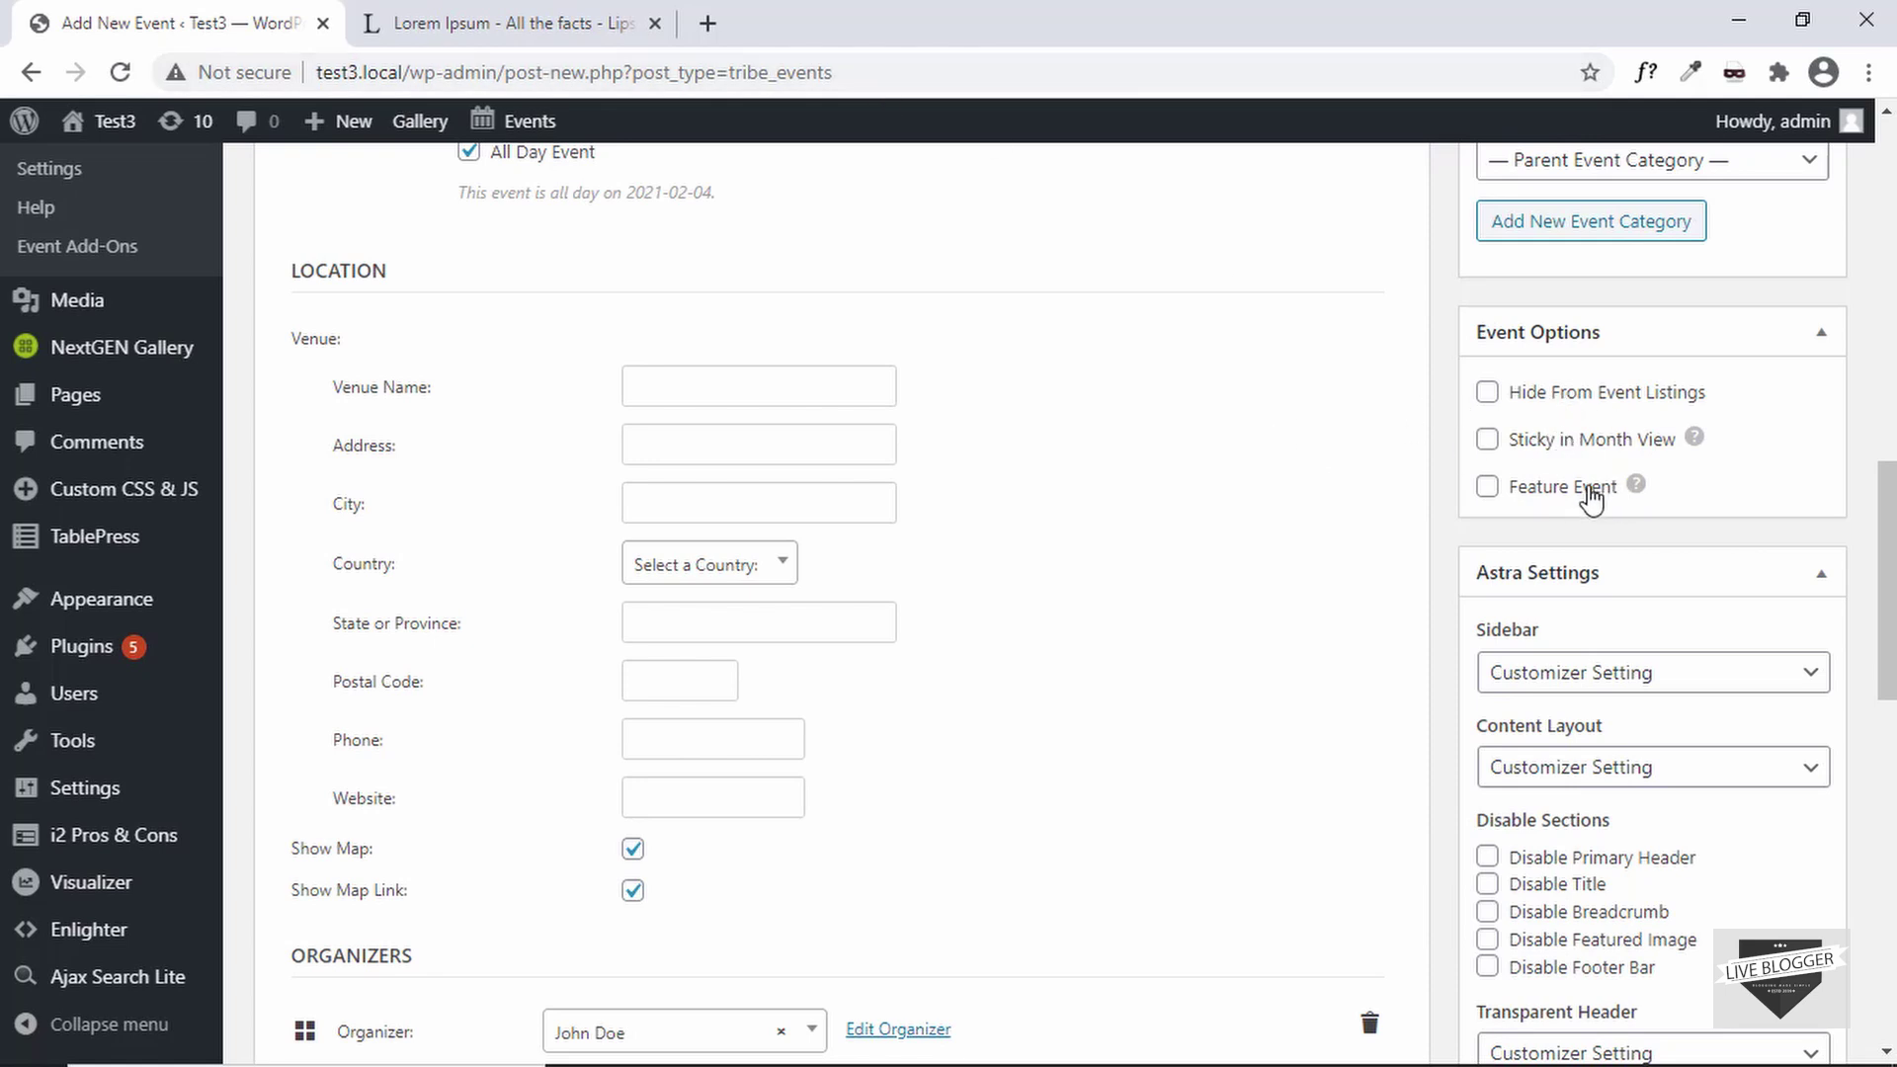
scroll(1436, 364, "down", 1)
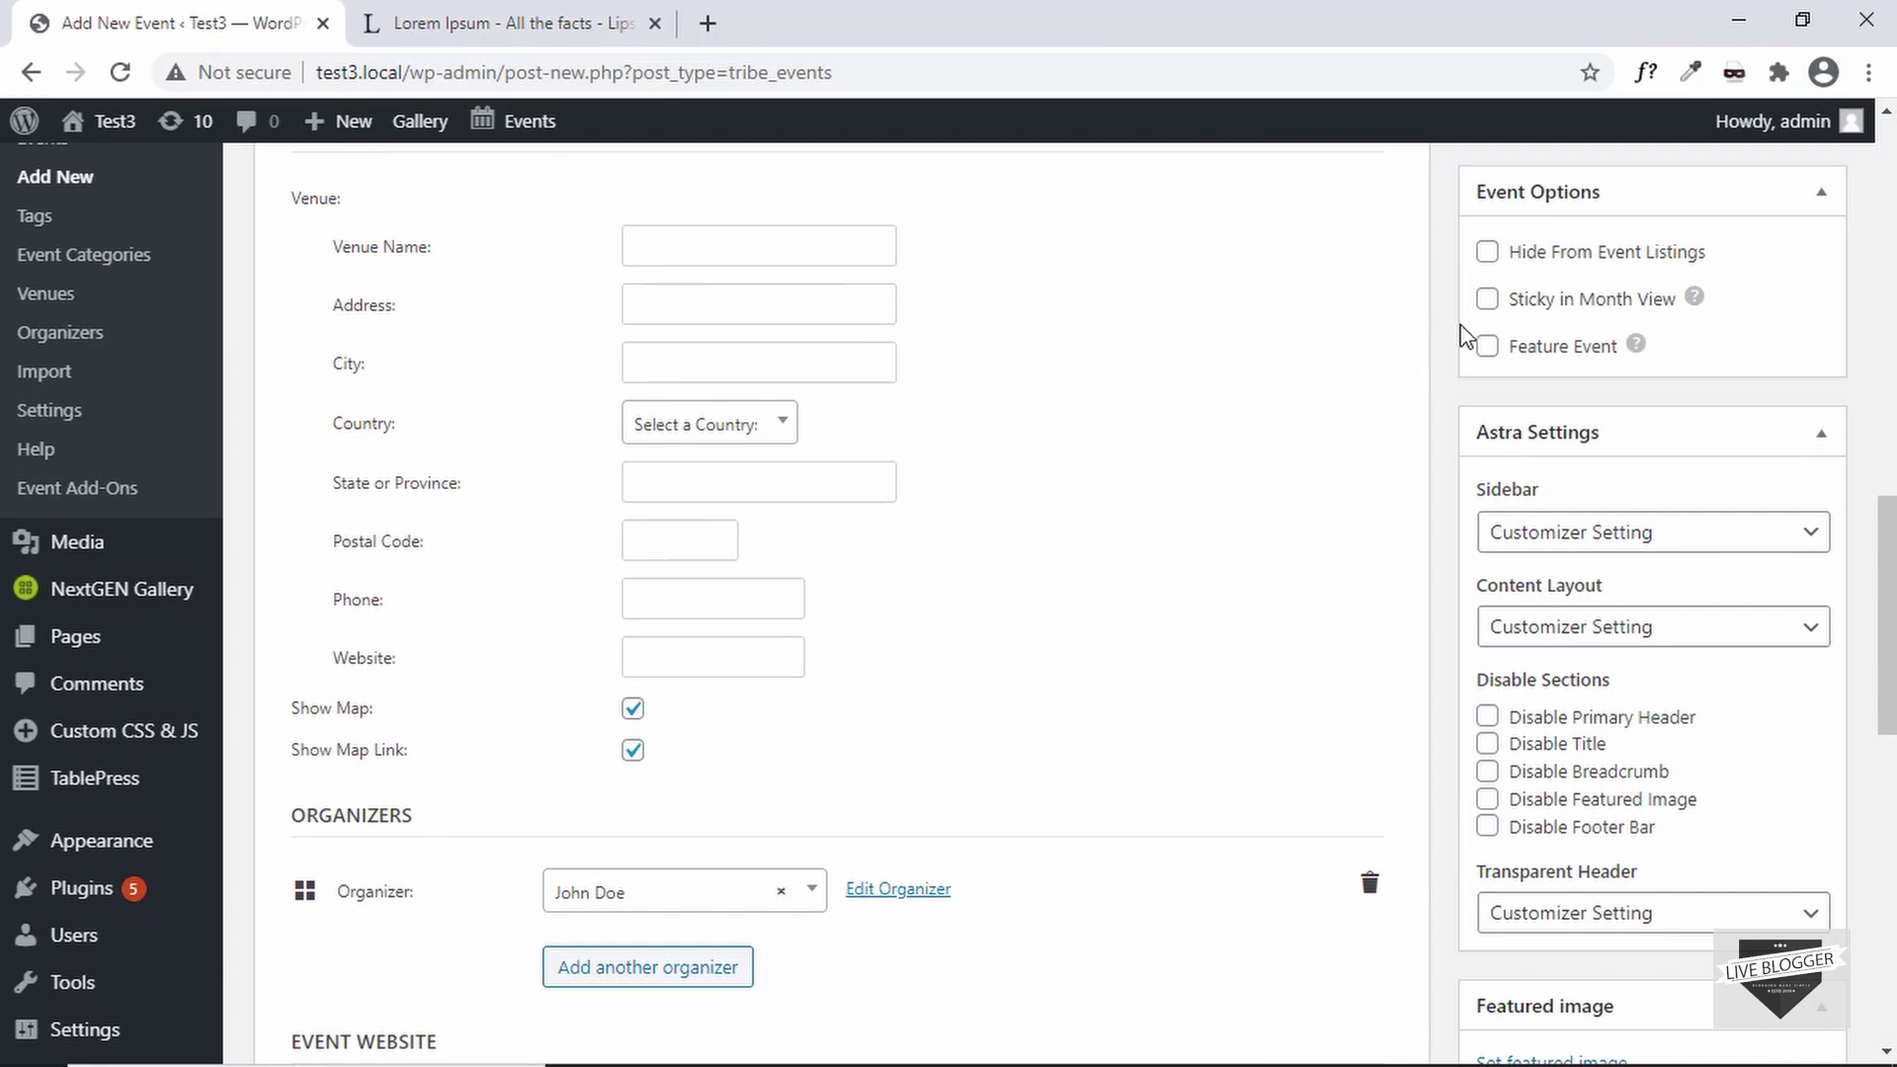
scroll(1434, 405, "down", 2)
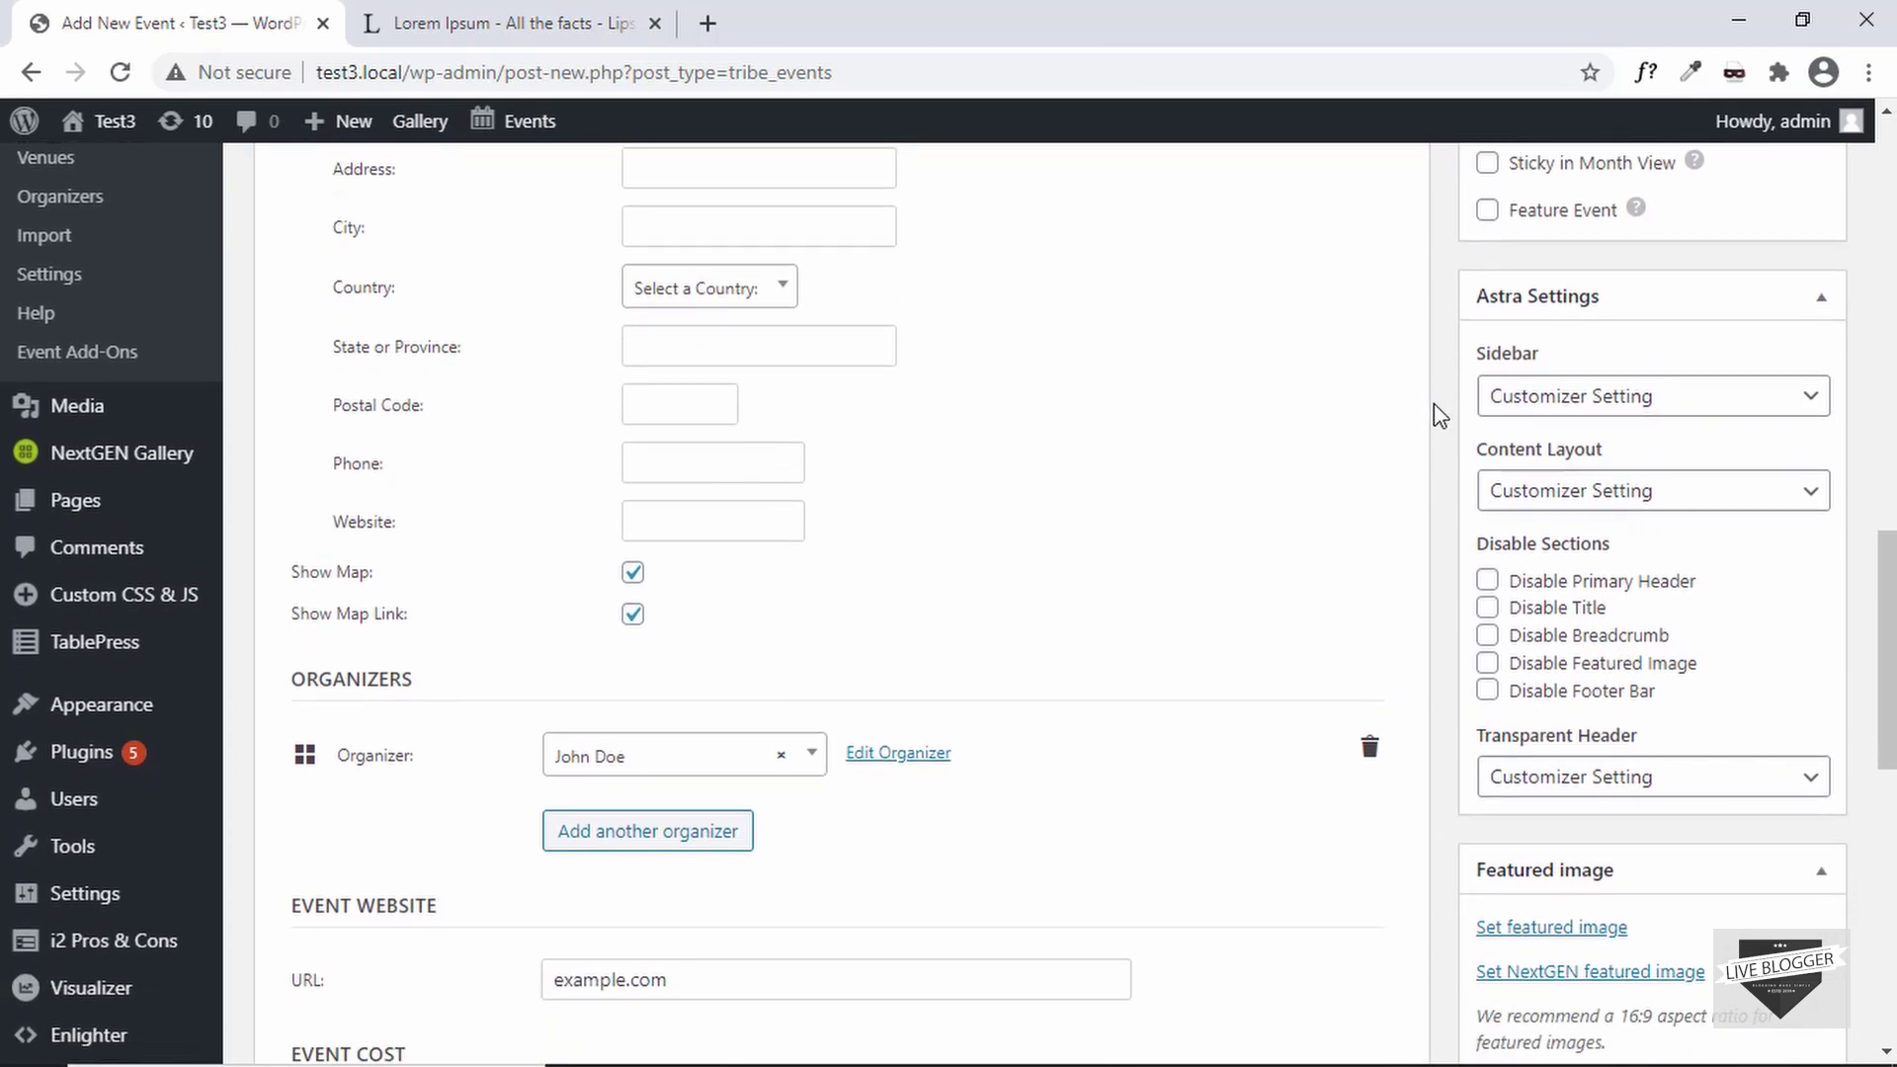
scroll(1432, 404, "down", 1)
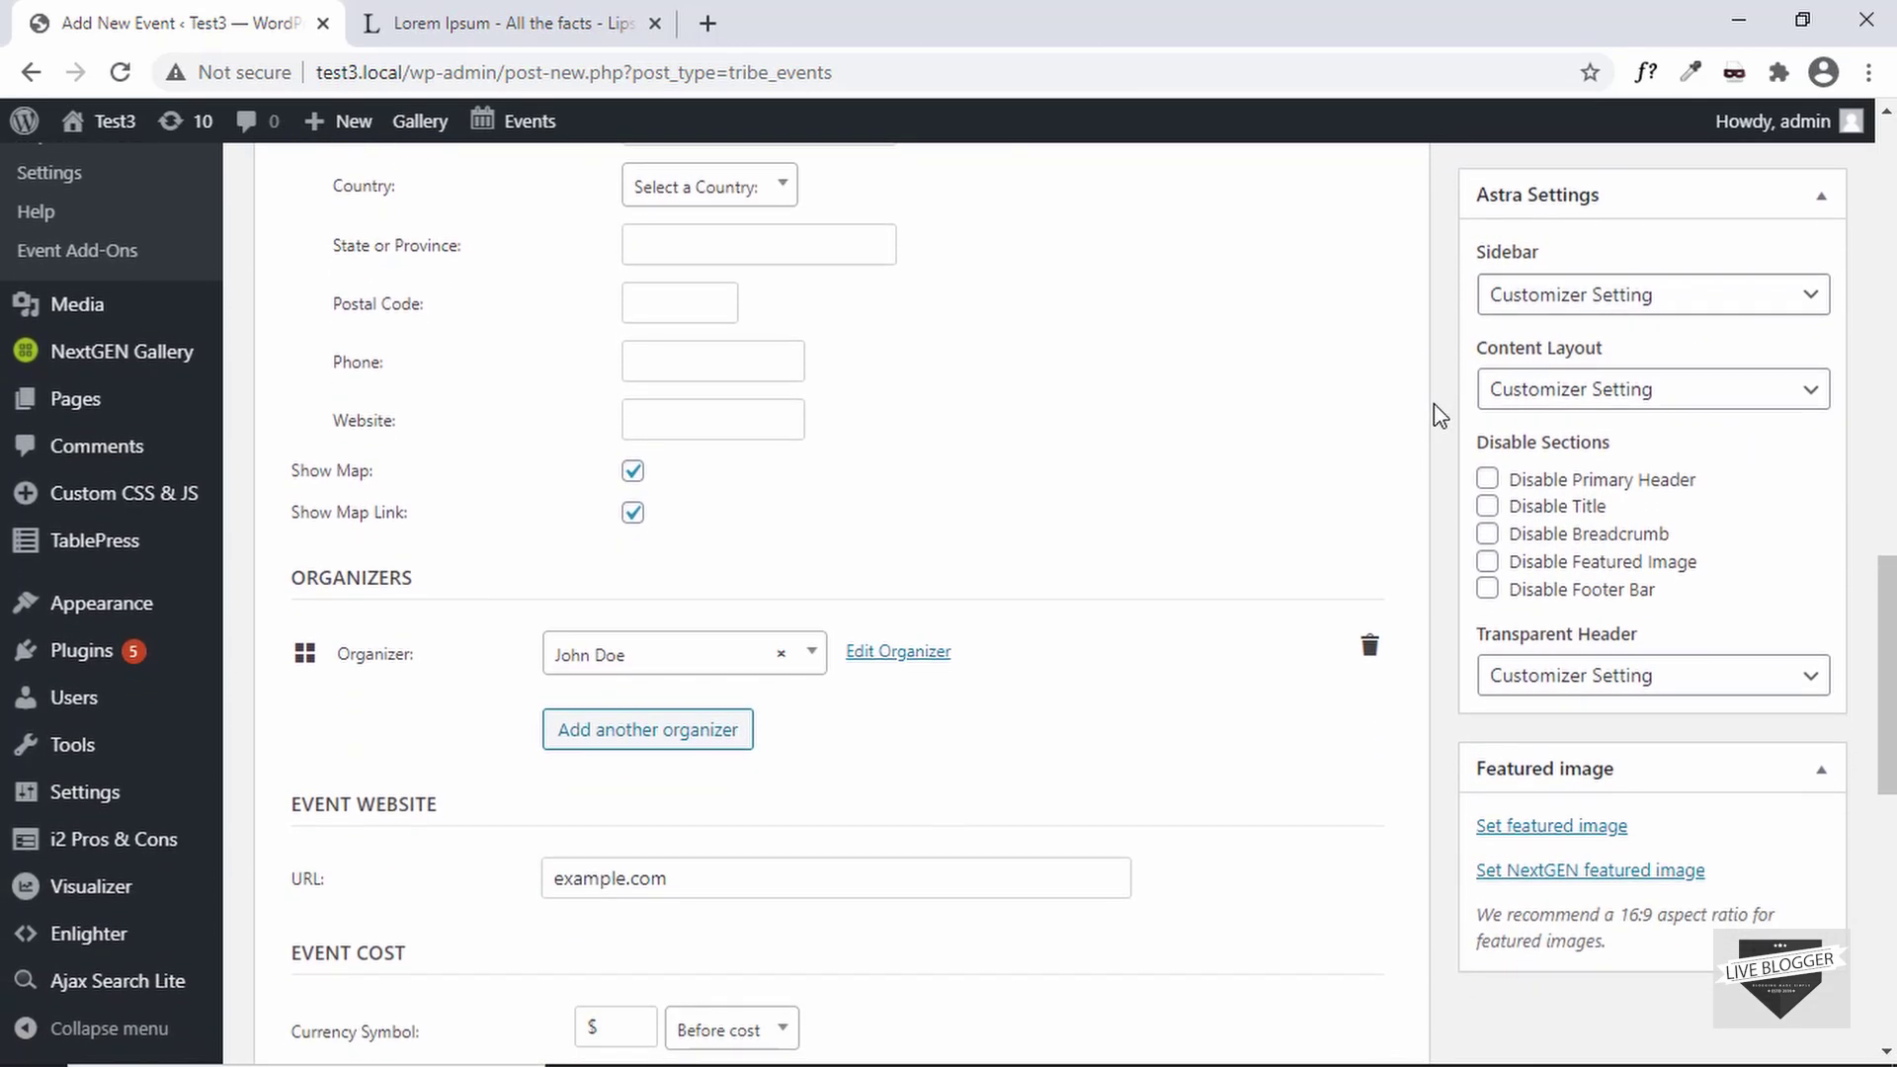
scroll(1416, 415, "down", 3)
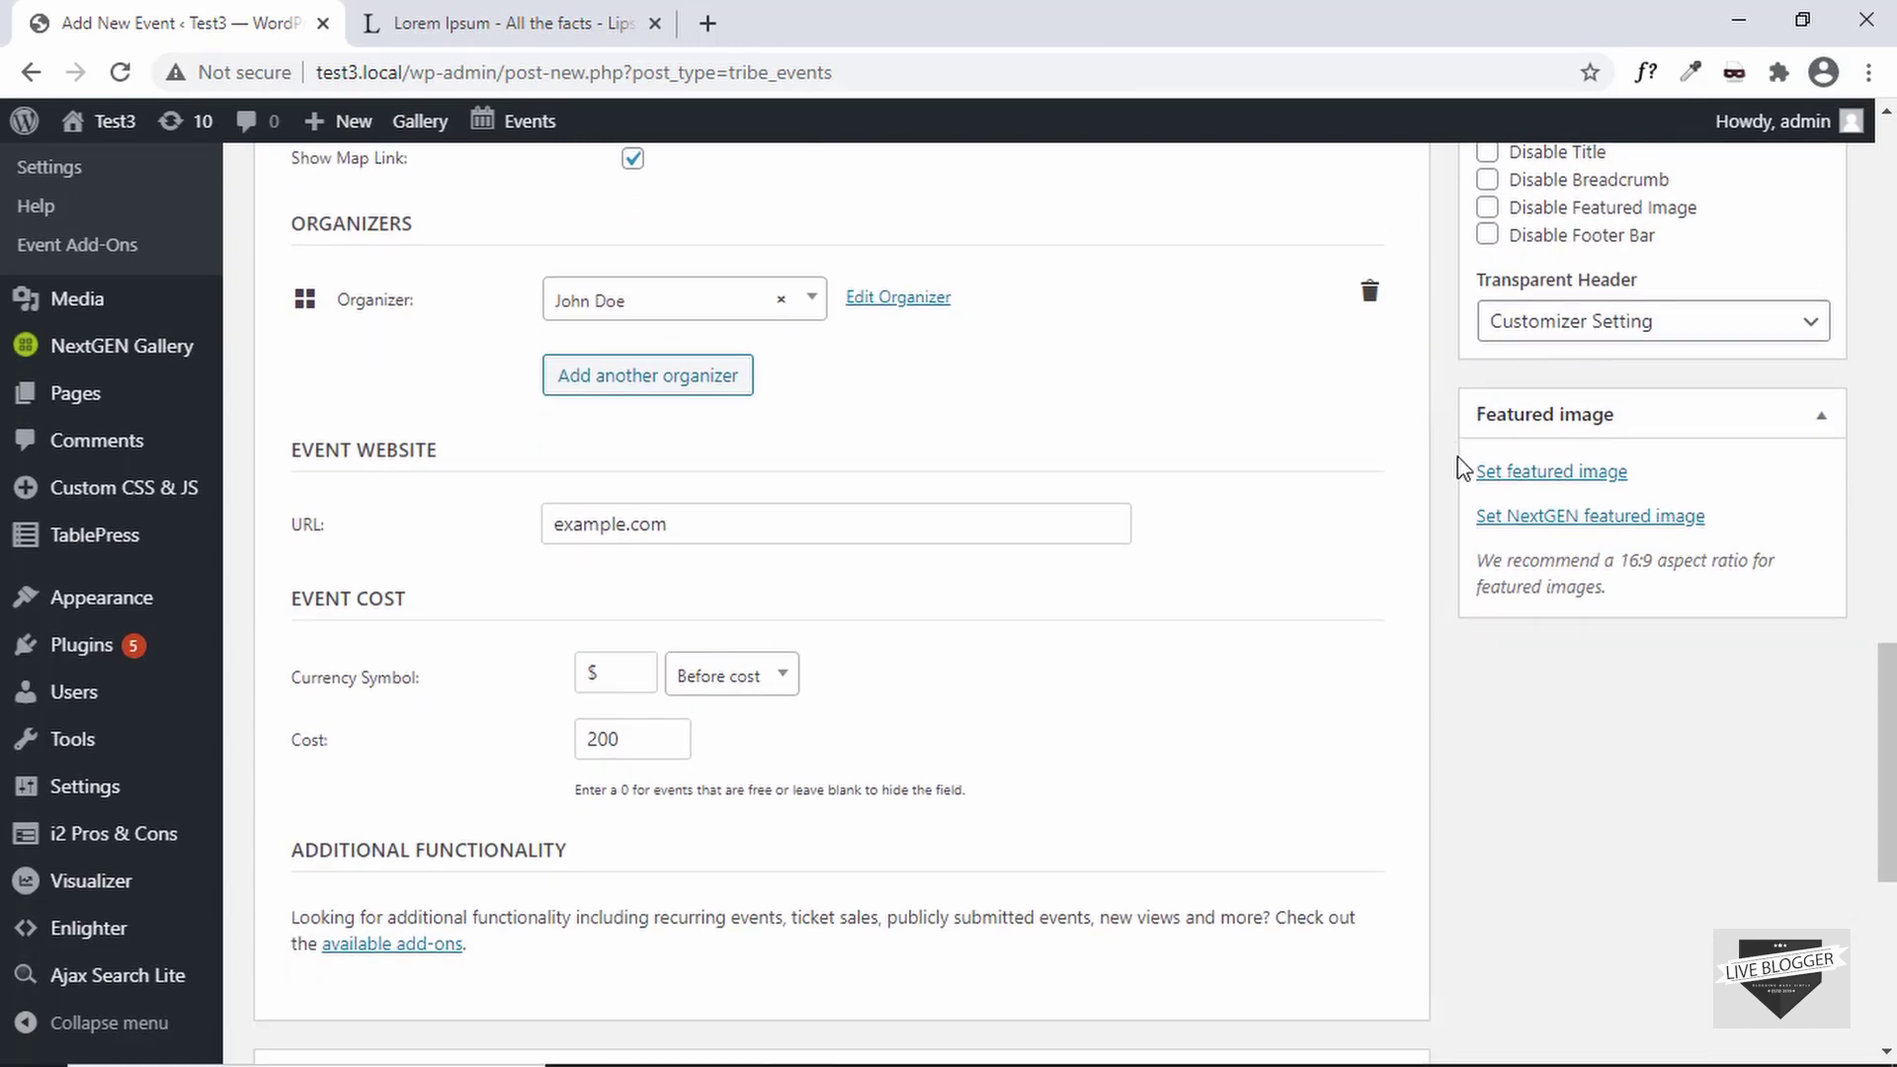
left_click(1543, 475)
left_click(1179, 672)
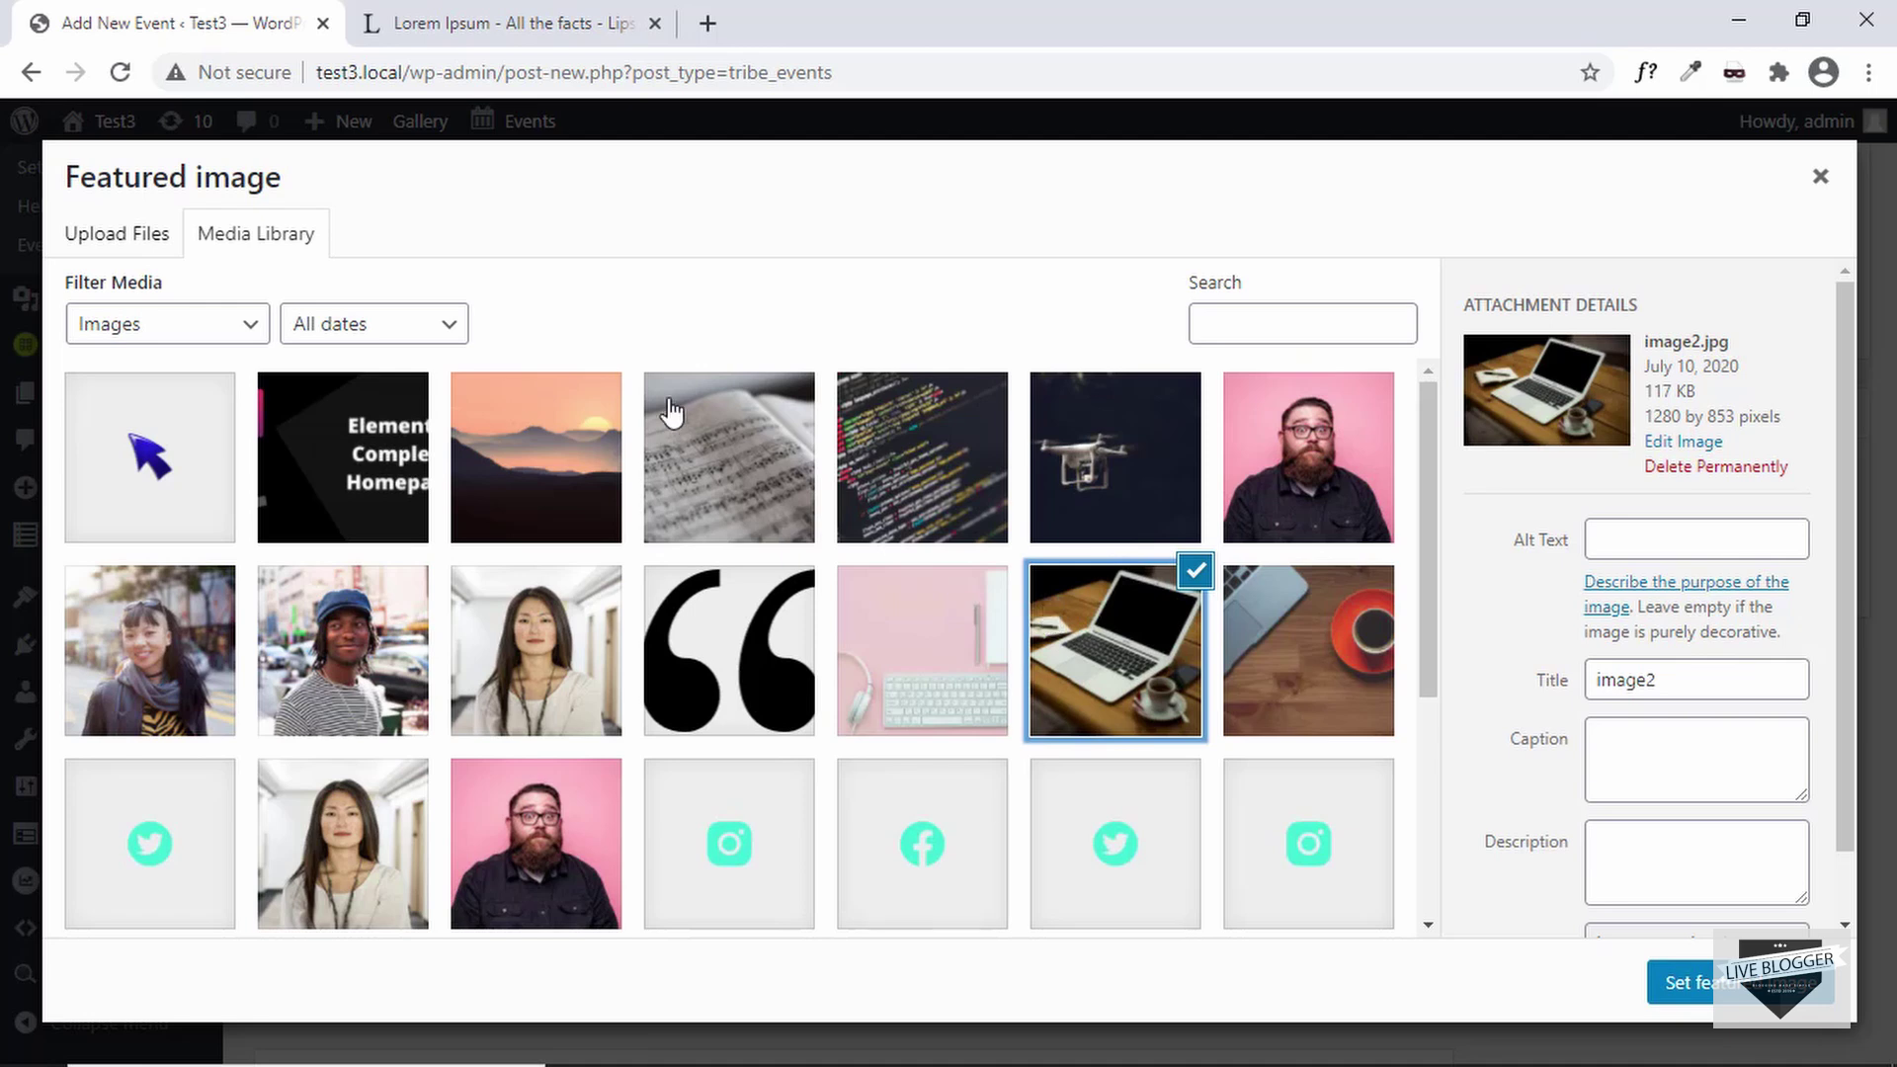
left_click(117, 234)
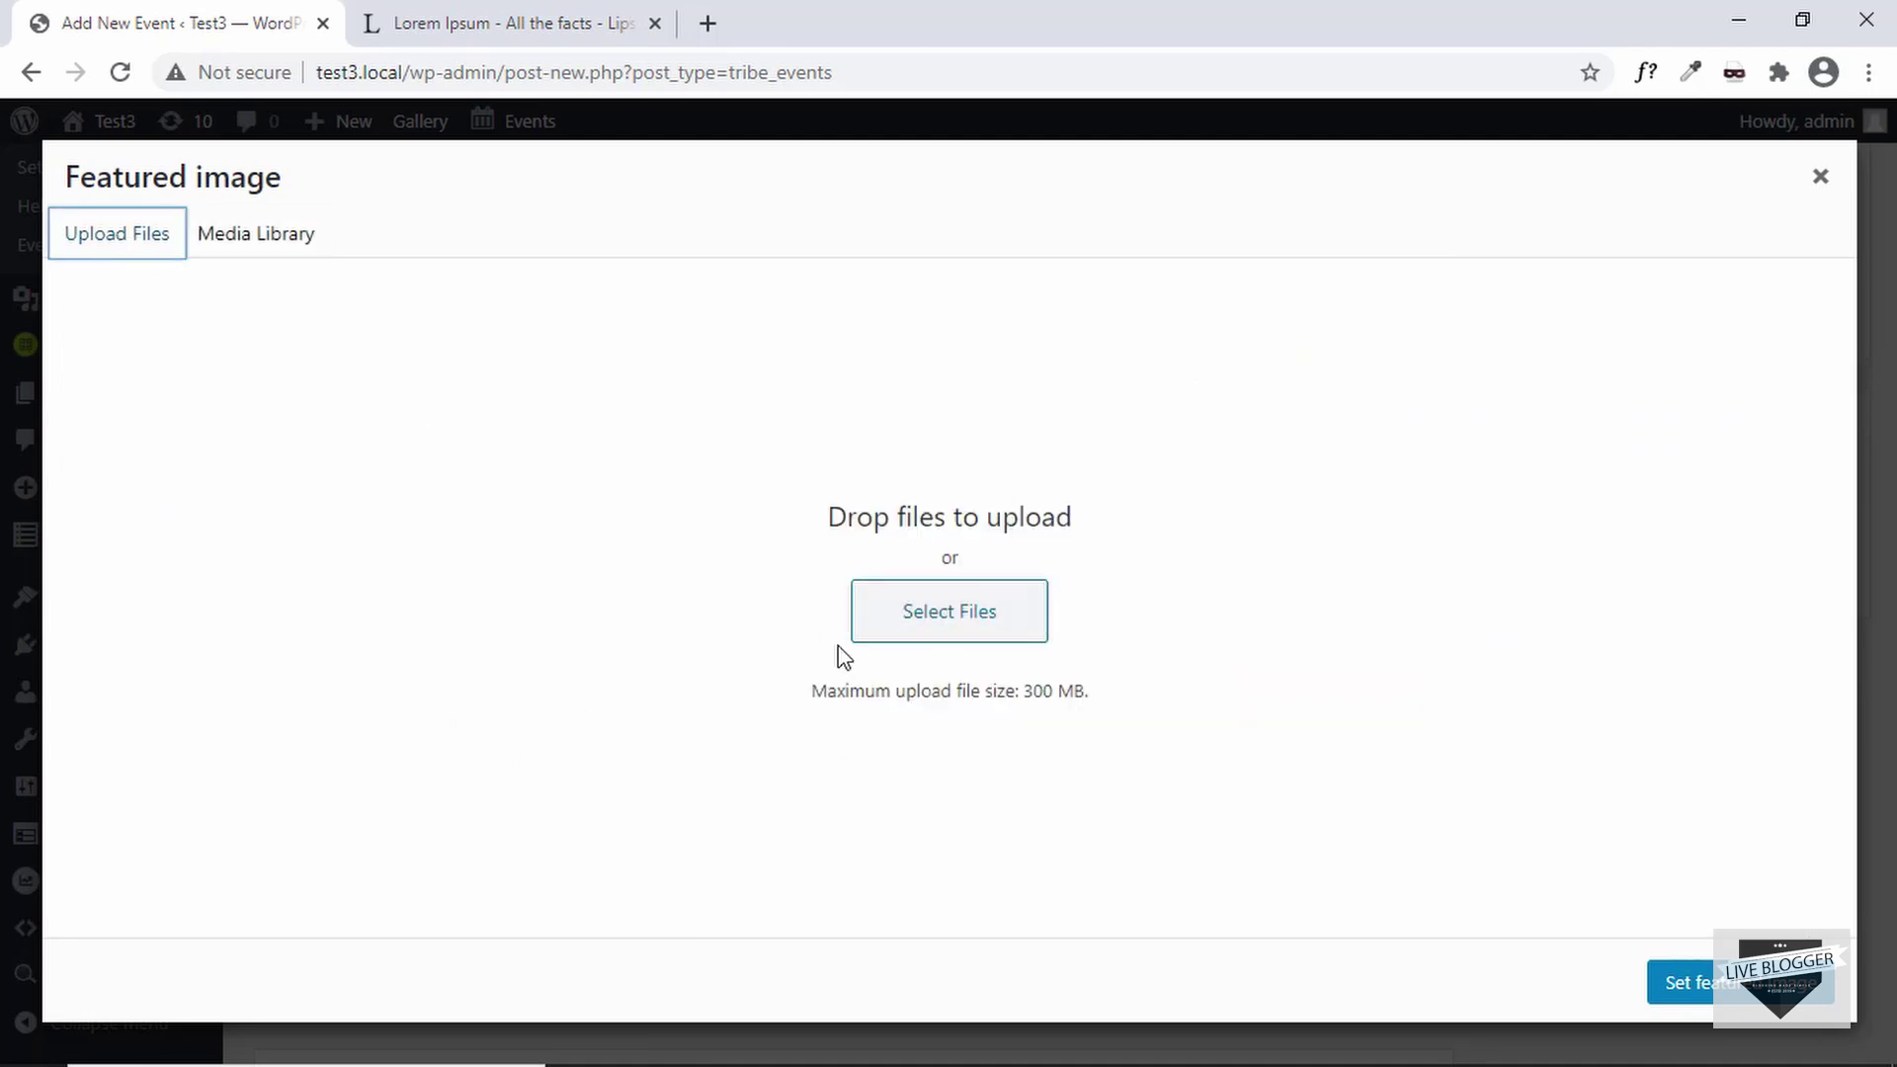
left_click(229, 241)
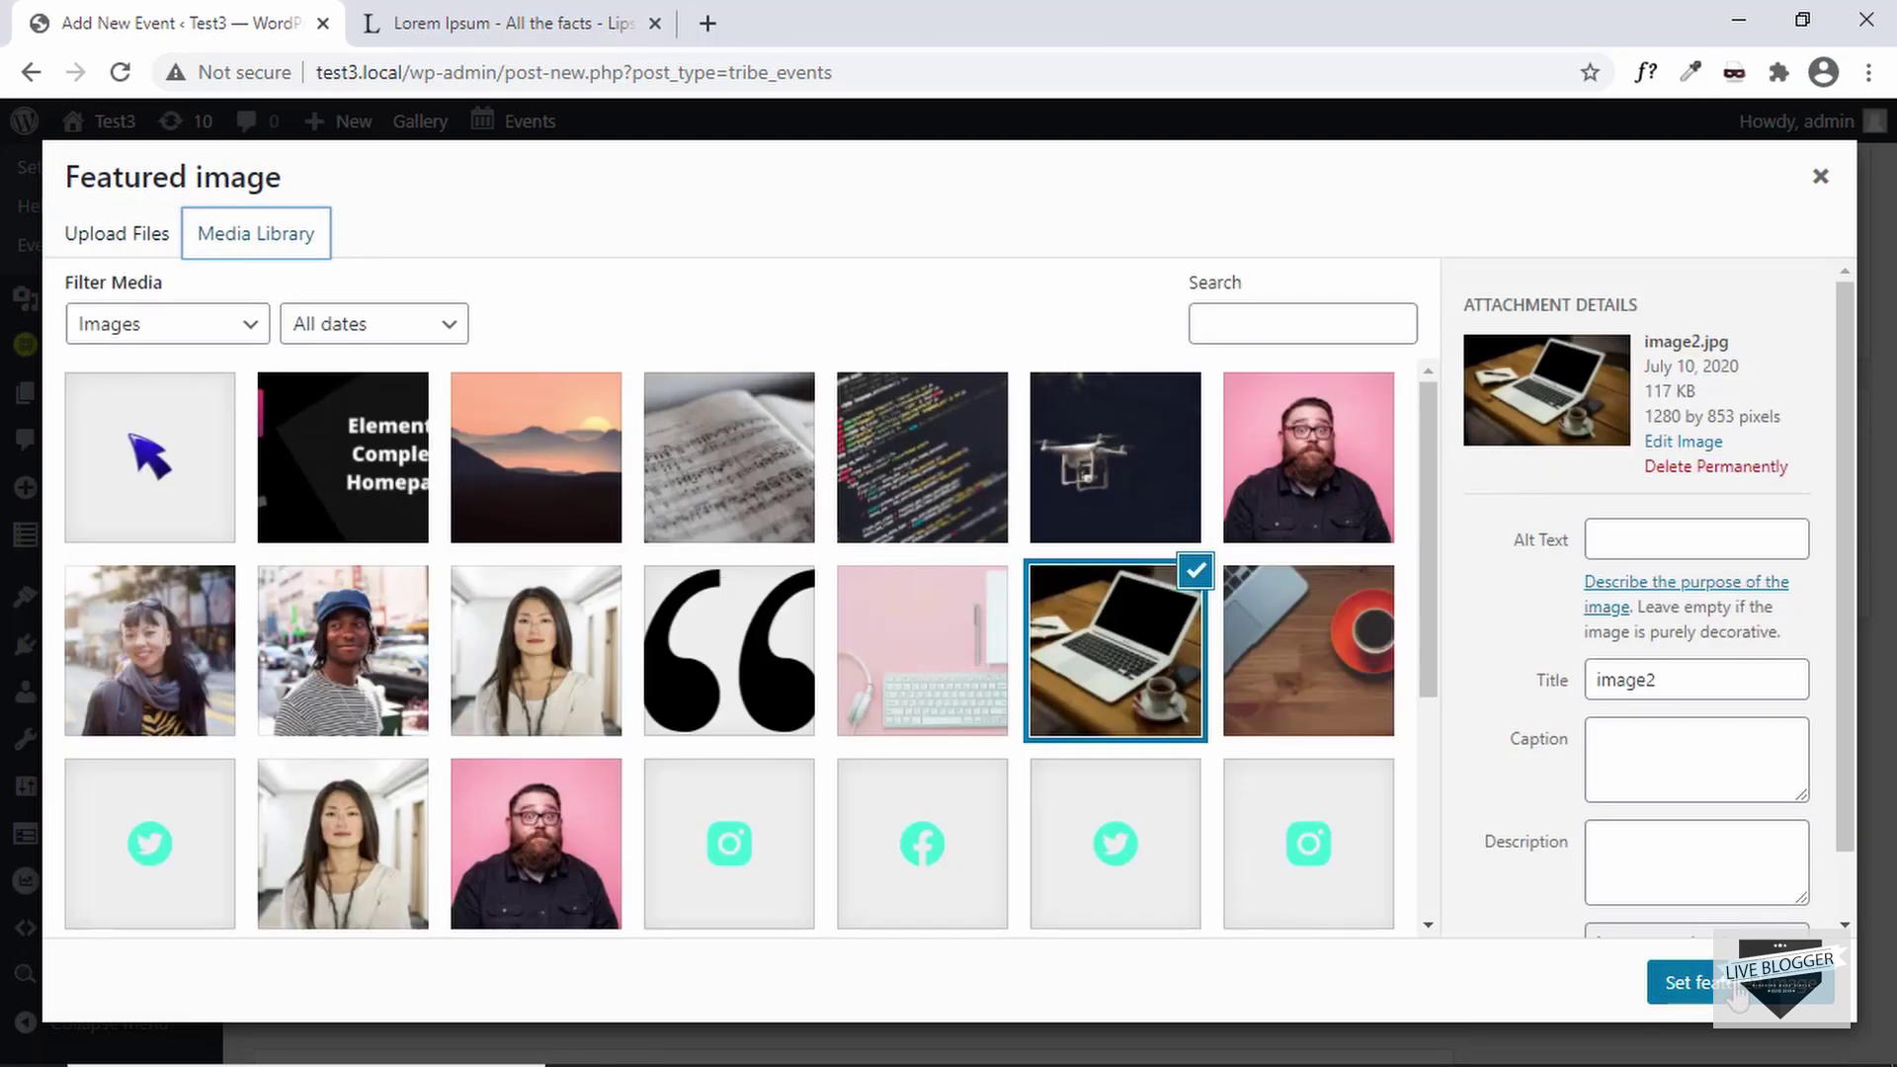
left_click(1739, 988)
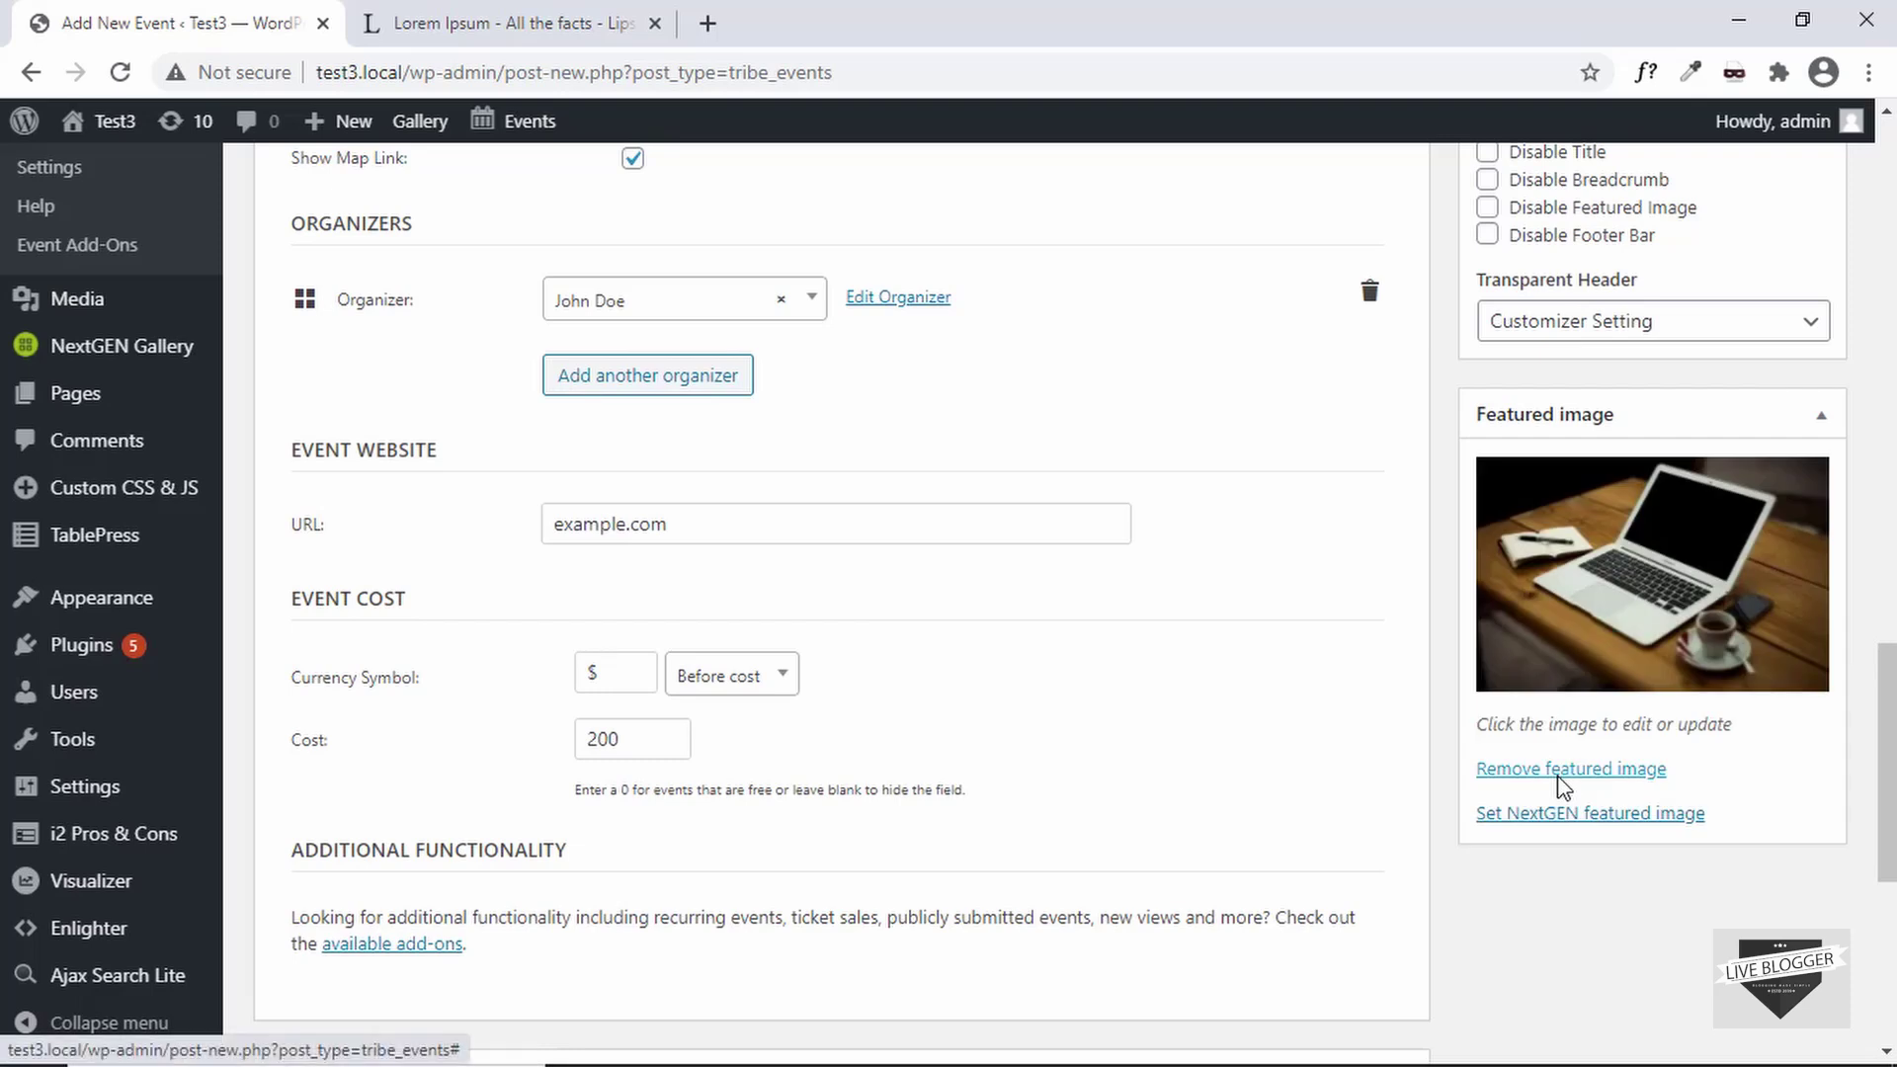
Publish the Design Fundamentals event
scroll(1289, 690, "down", 2)
scroll(1289, 689, "up", 12)
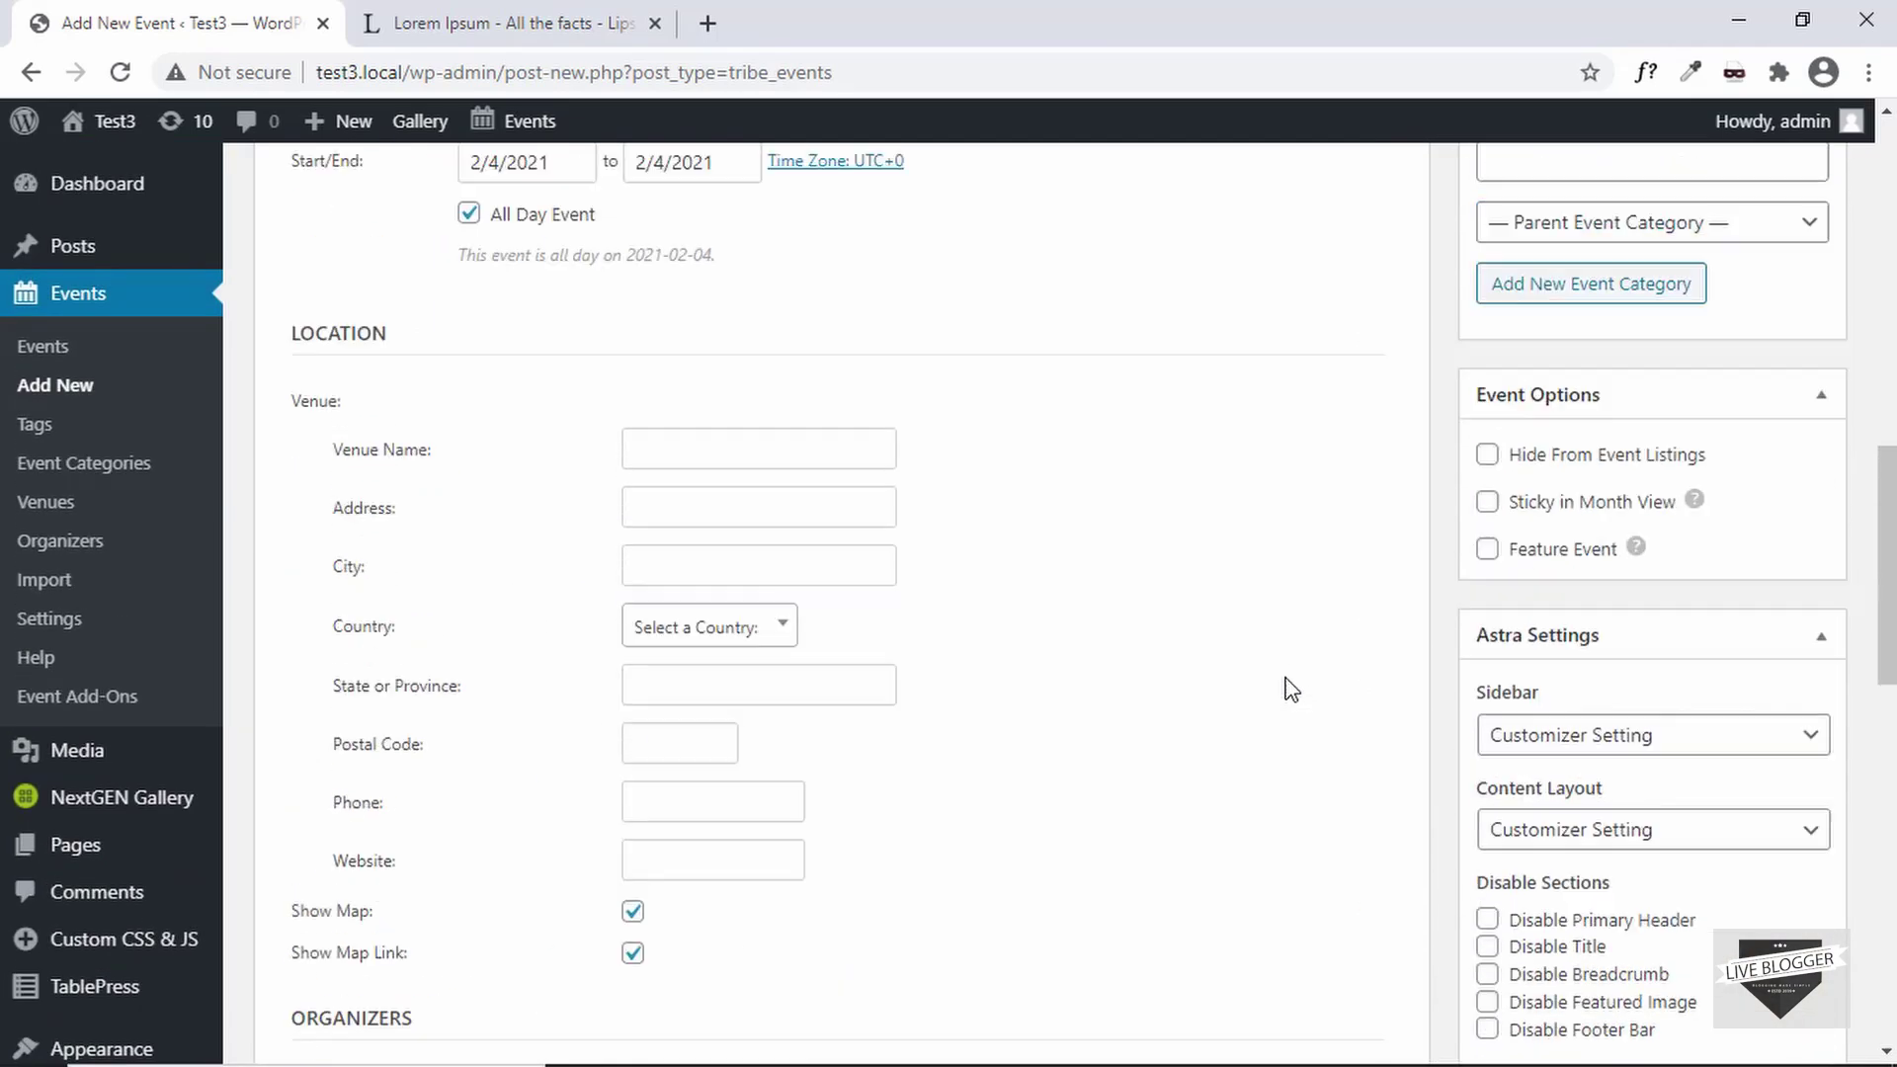
scroll(1289, 690, "up", 6)
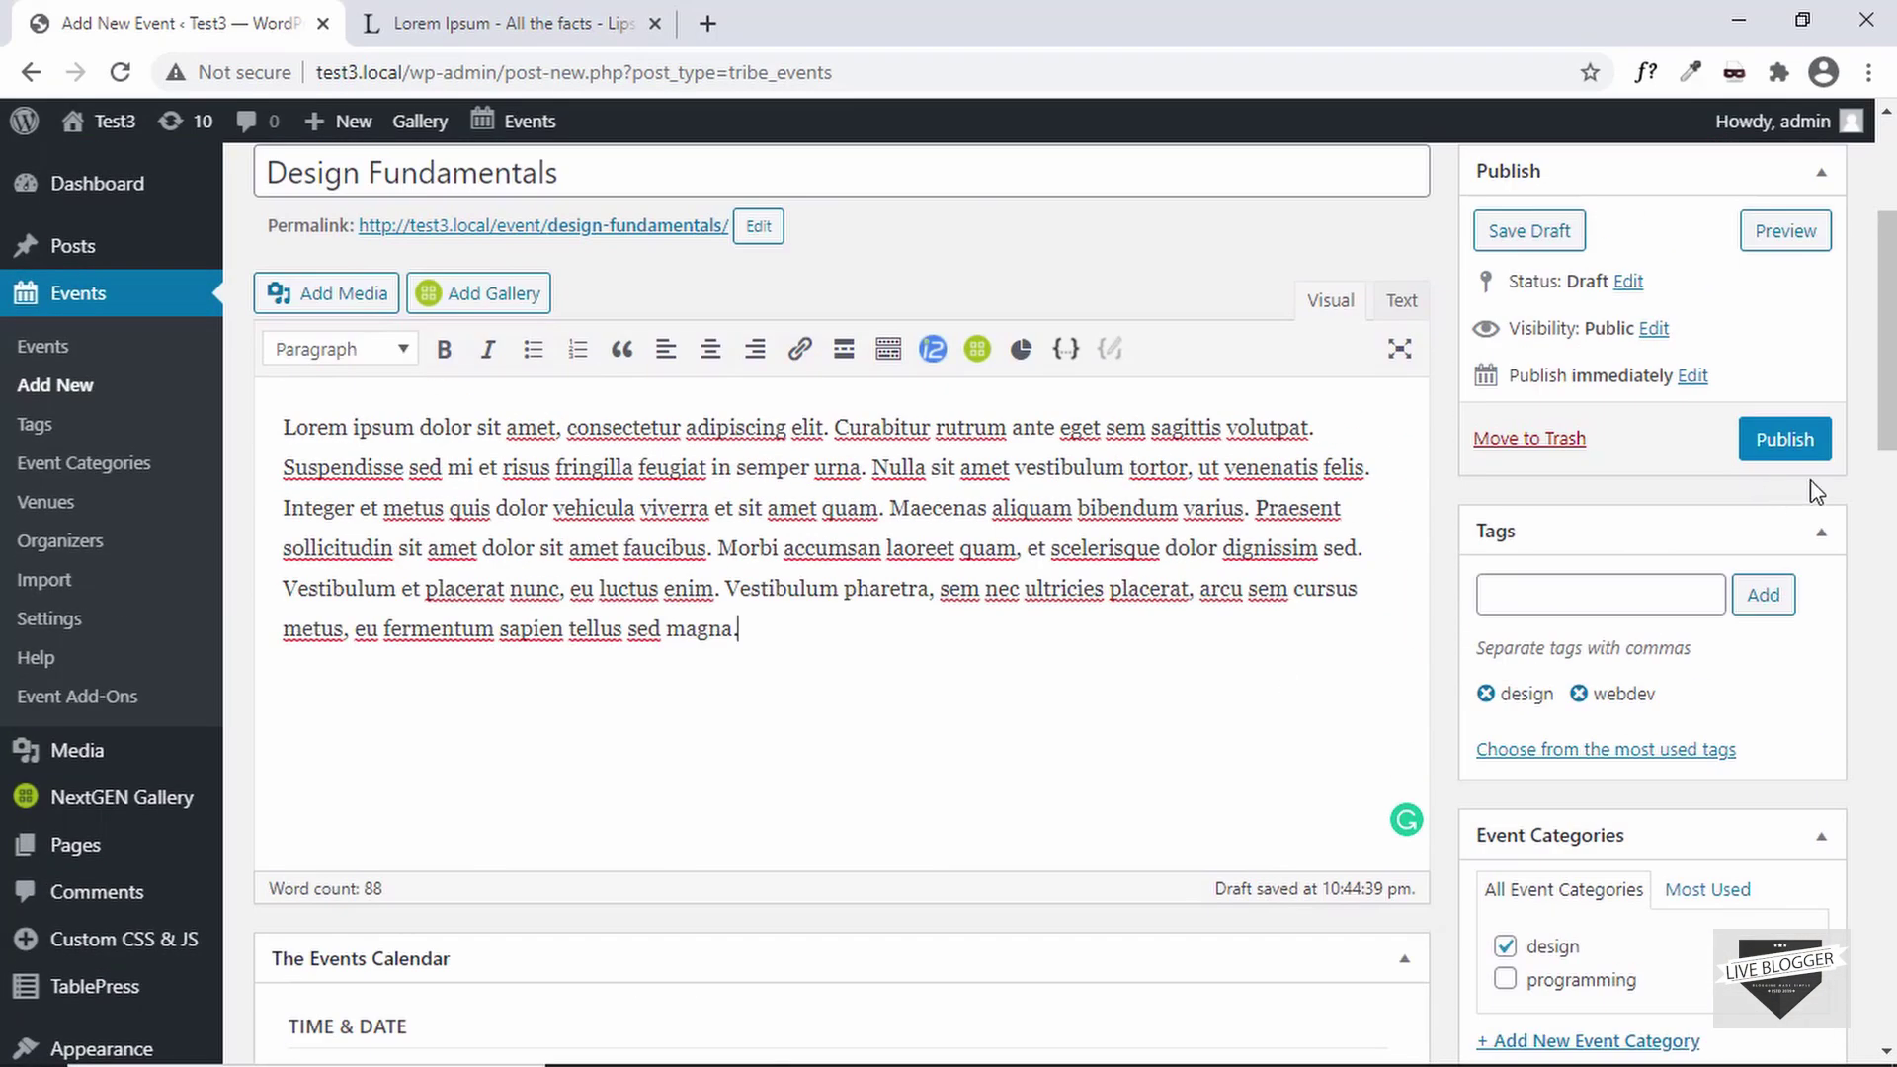
left_click(1806, 442)
View the published event in a new browser tab and check its image, description, details and organizer
scroll(503, 524, "down", 1)
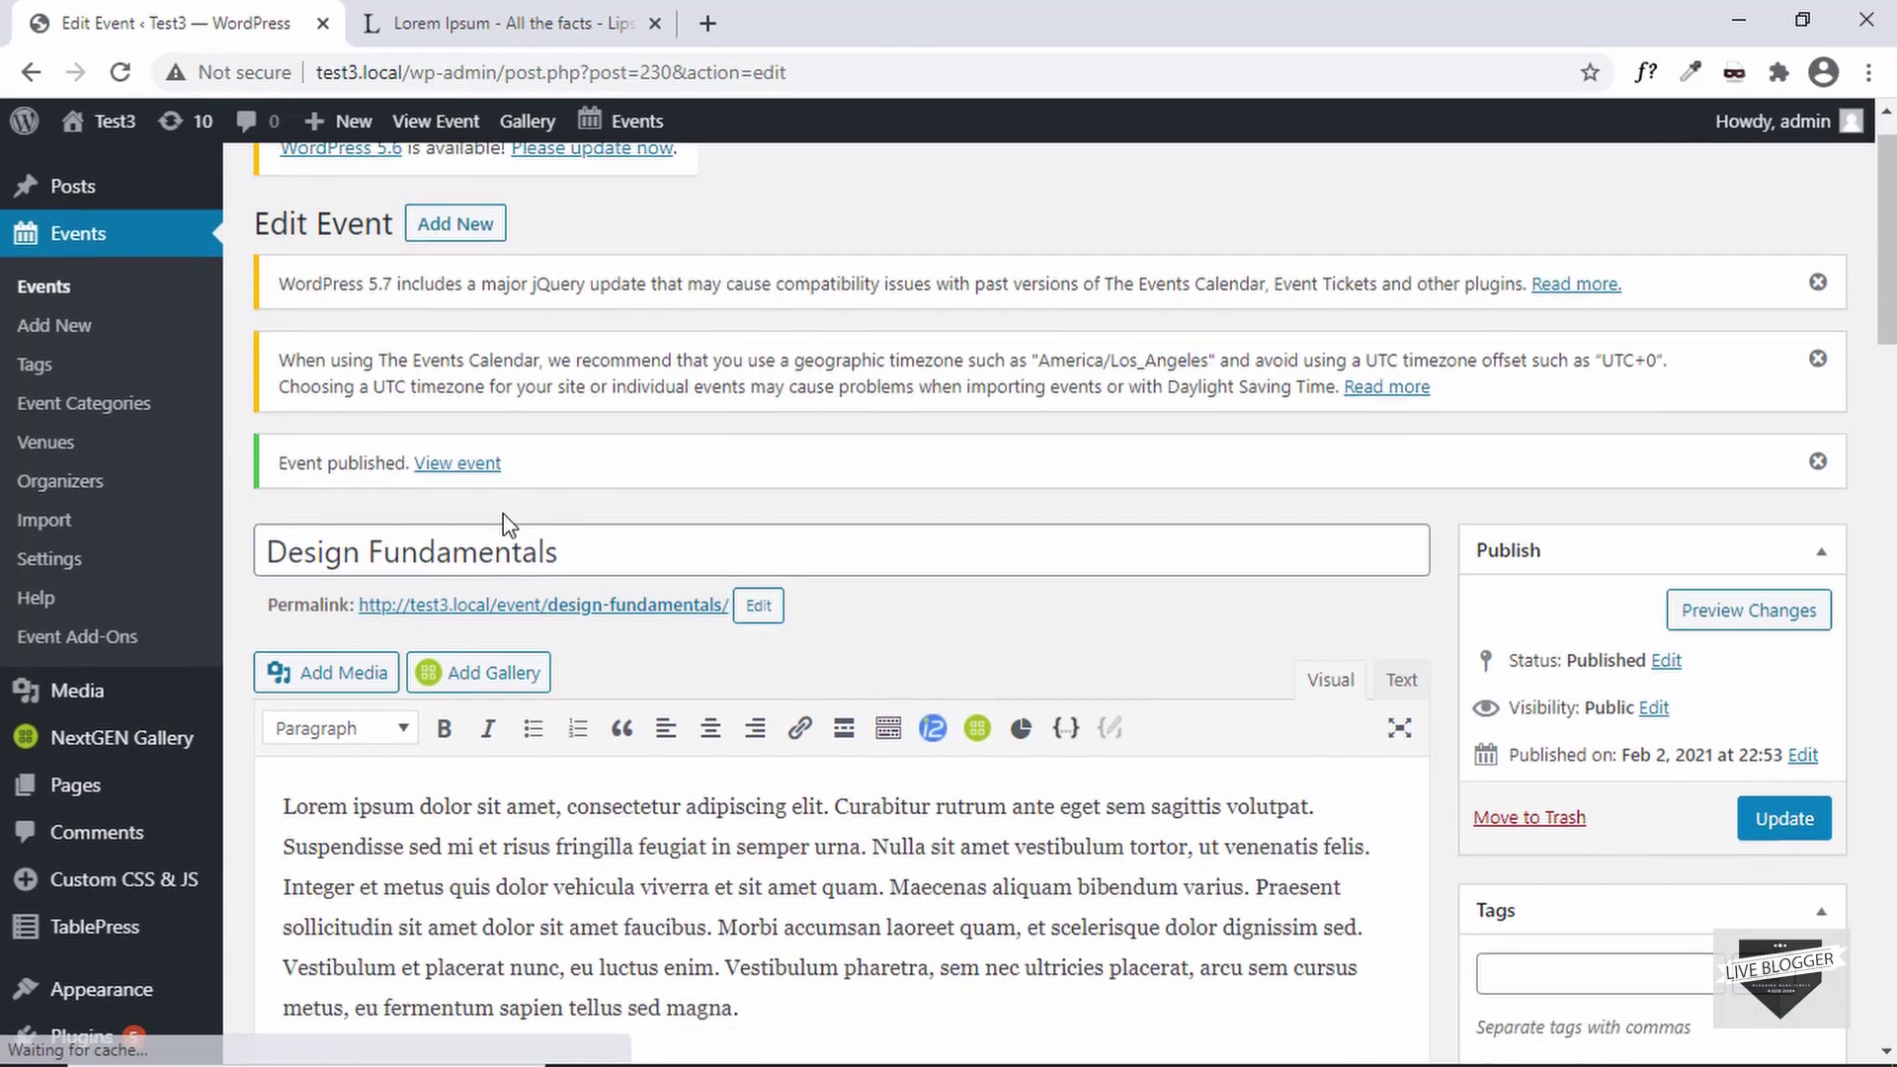
middle_click(466, 471)
key("ctrl+Tab")
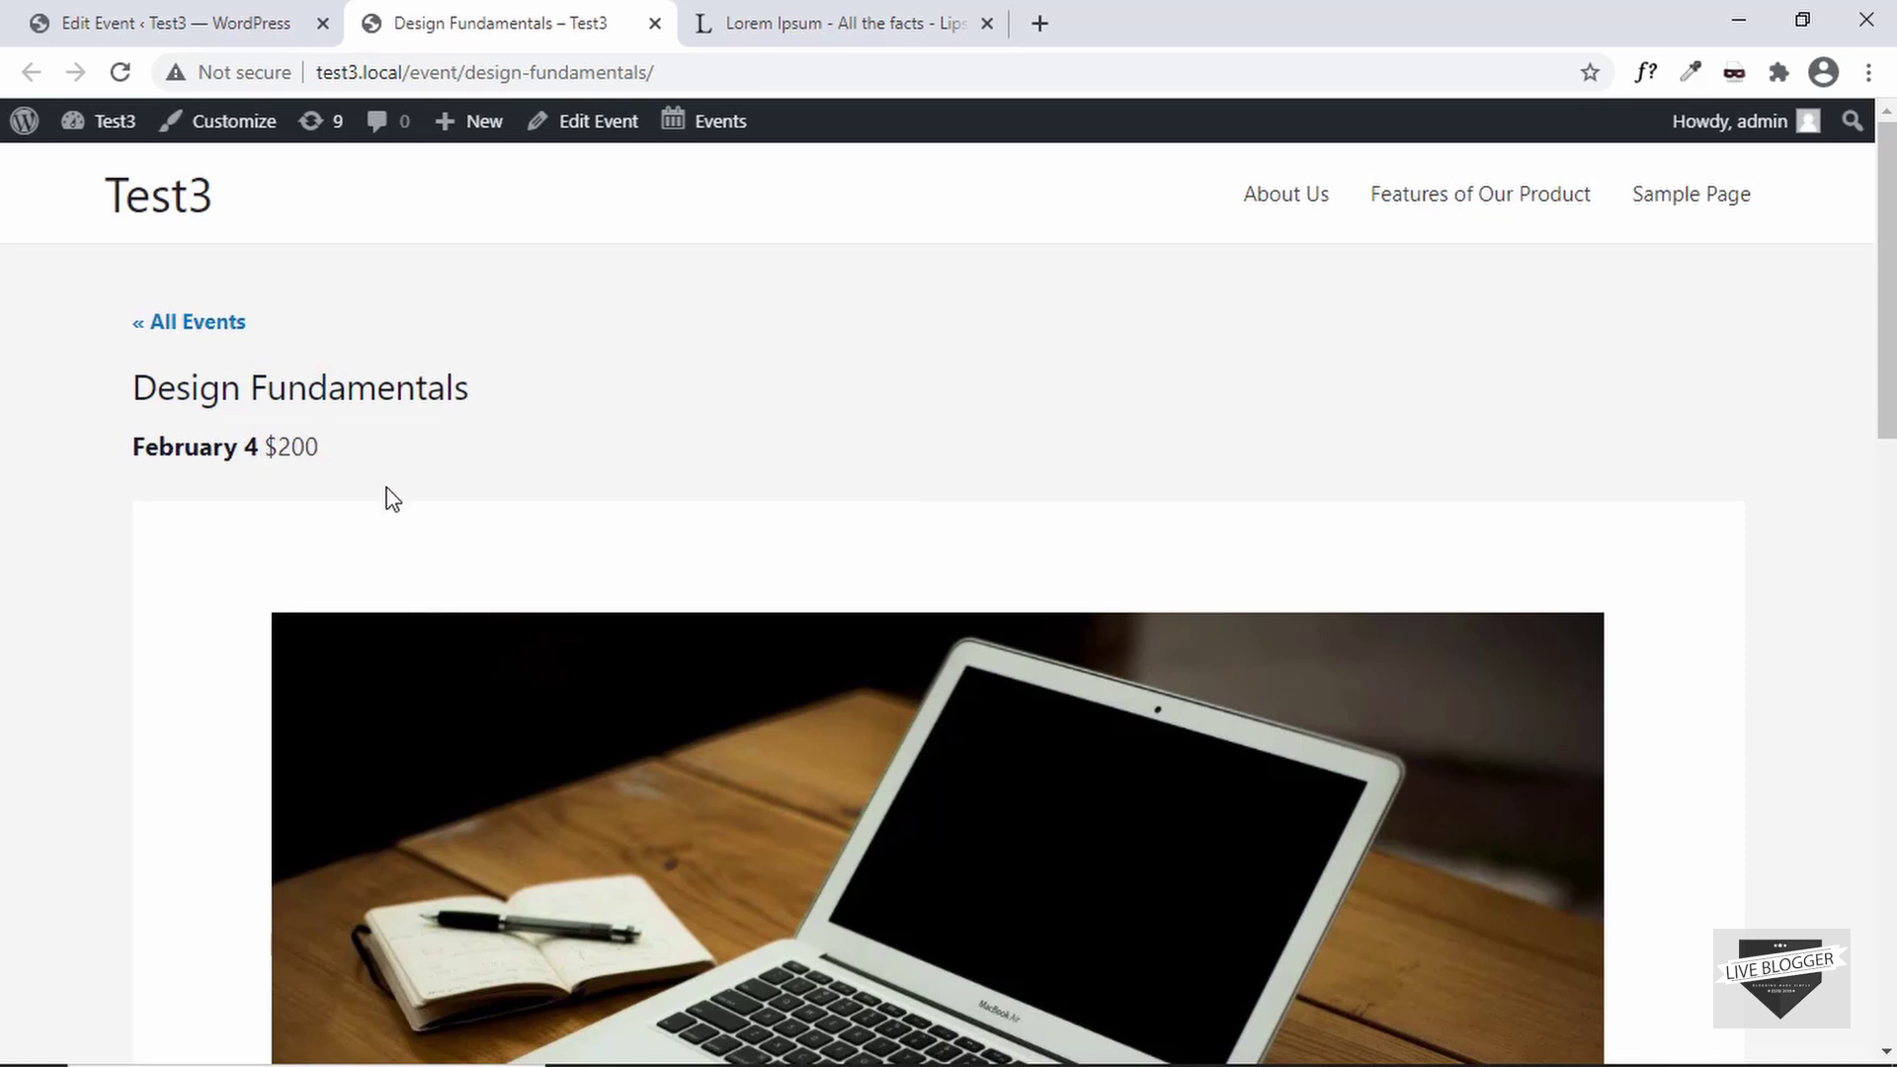
scroll(638, 381, "down", 10)
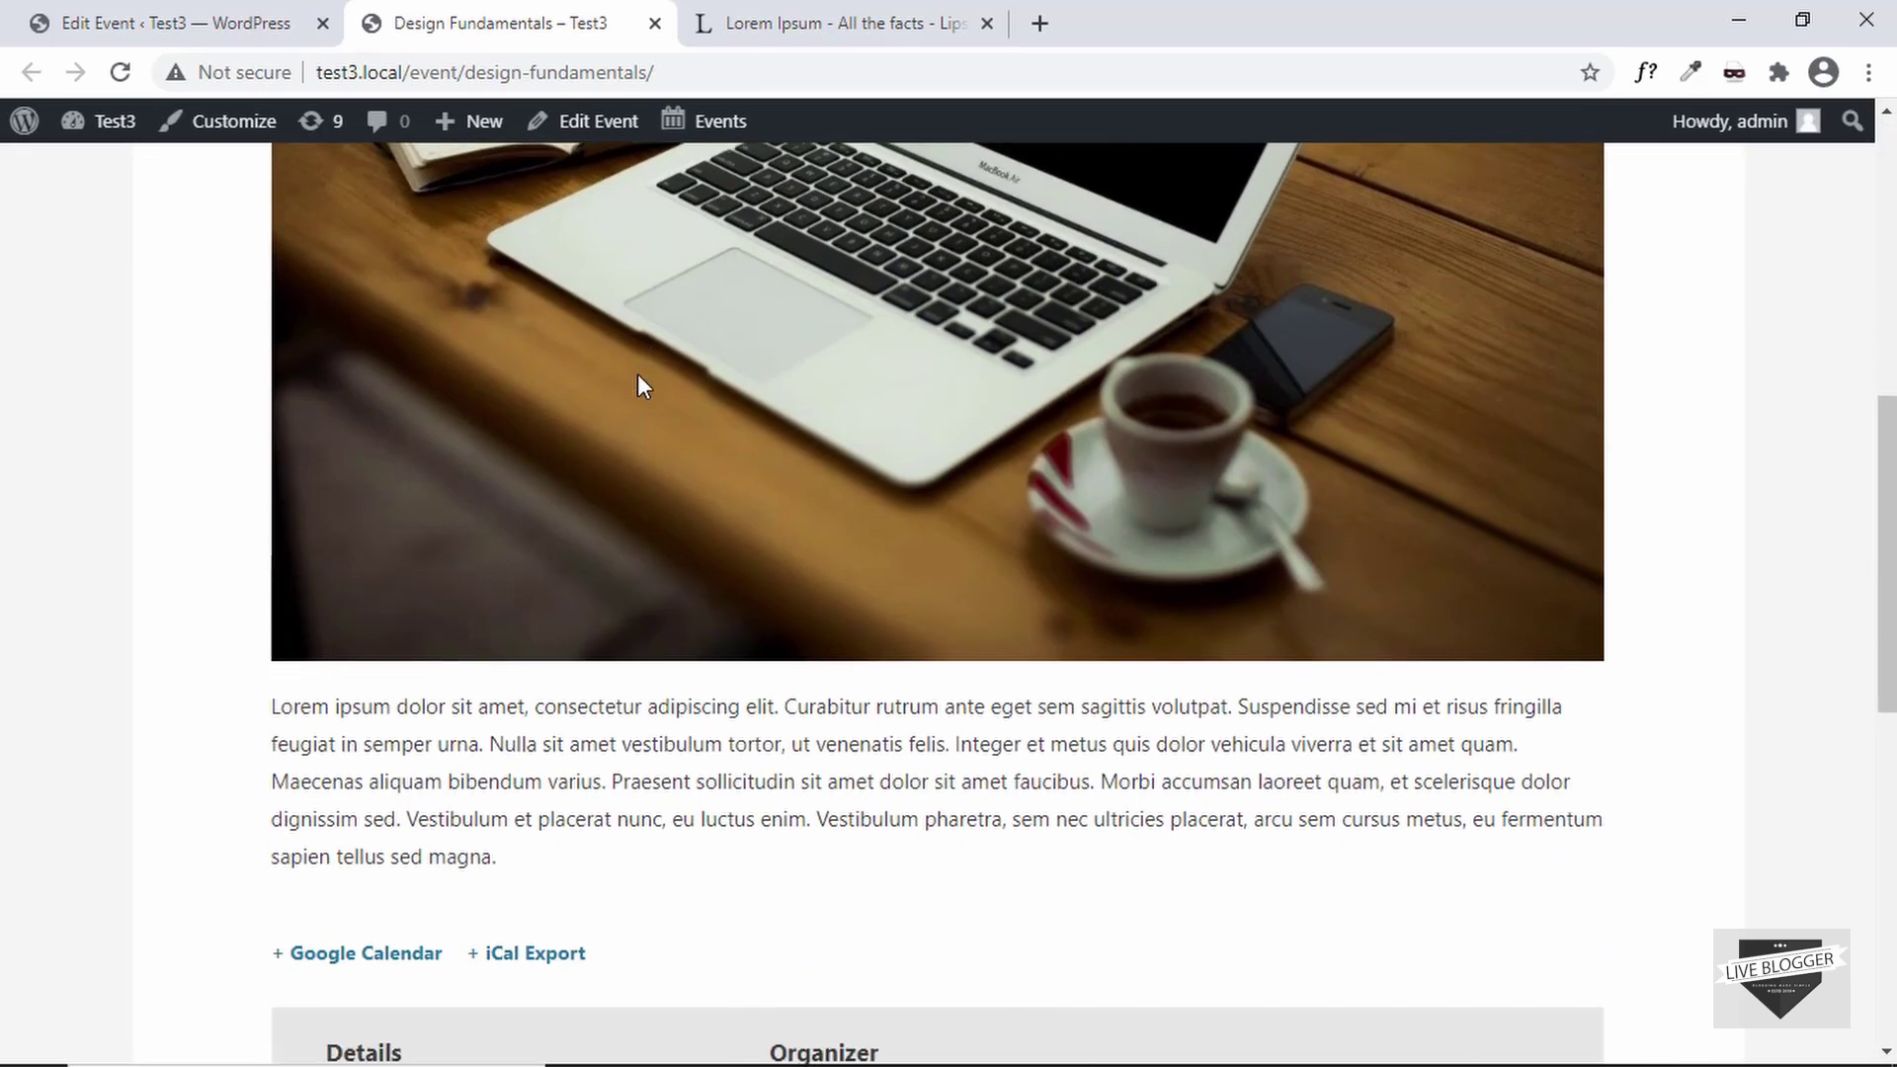
scroll(553, 472, "down", 2)
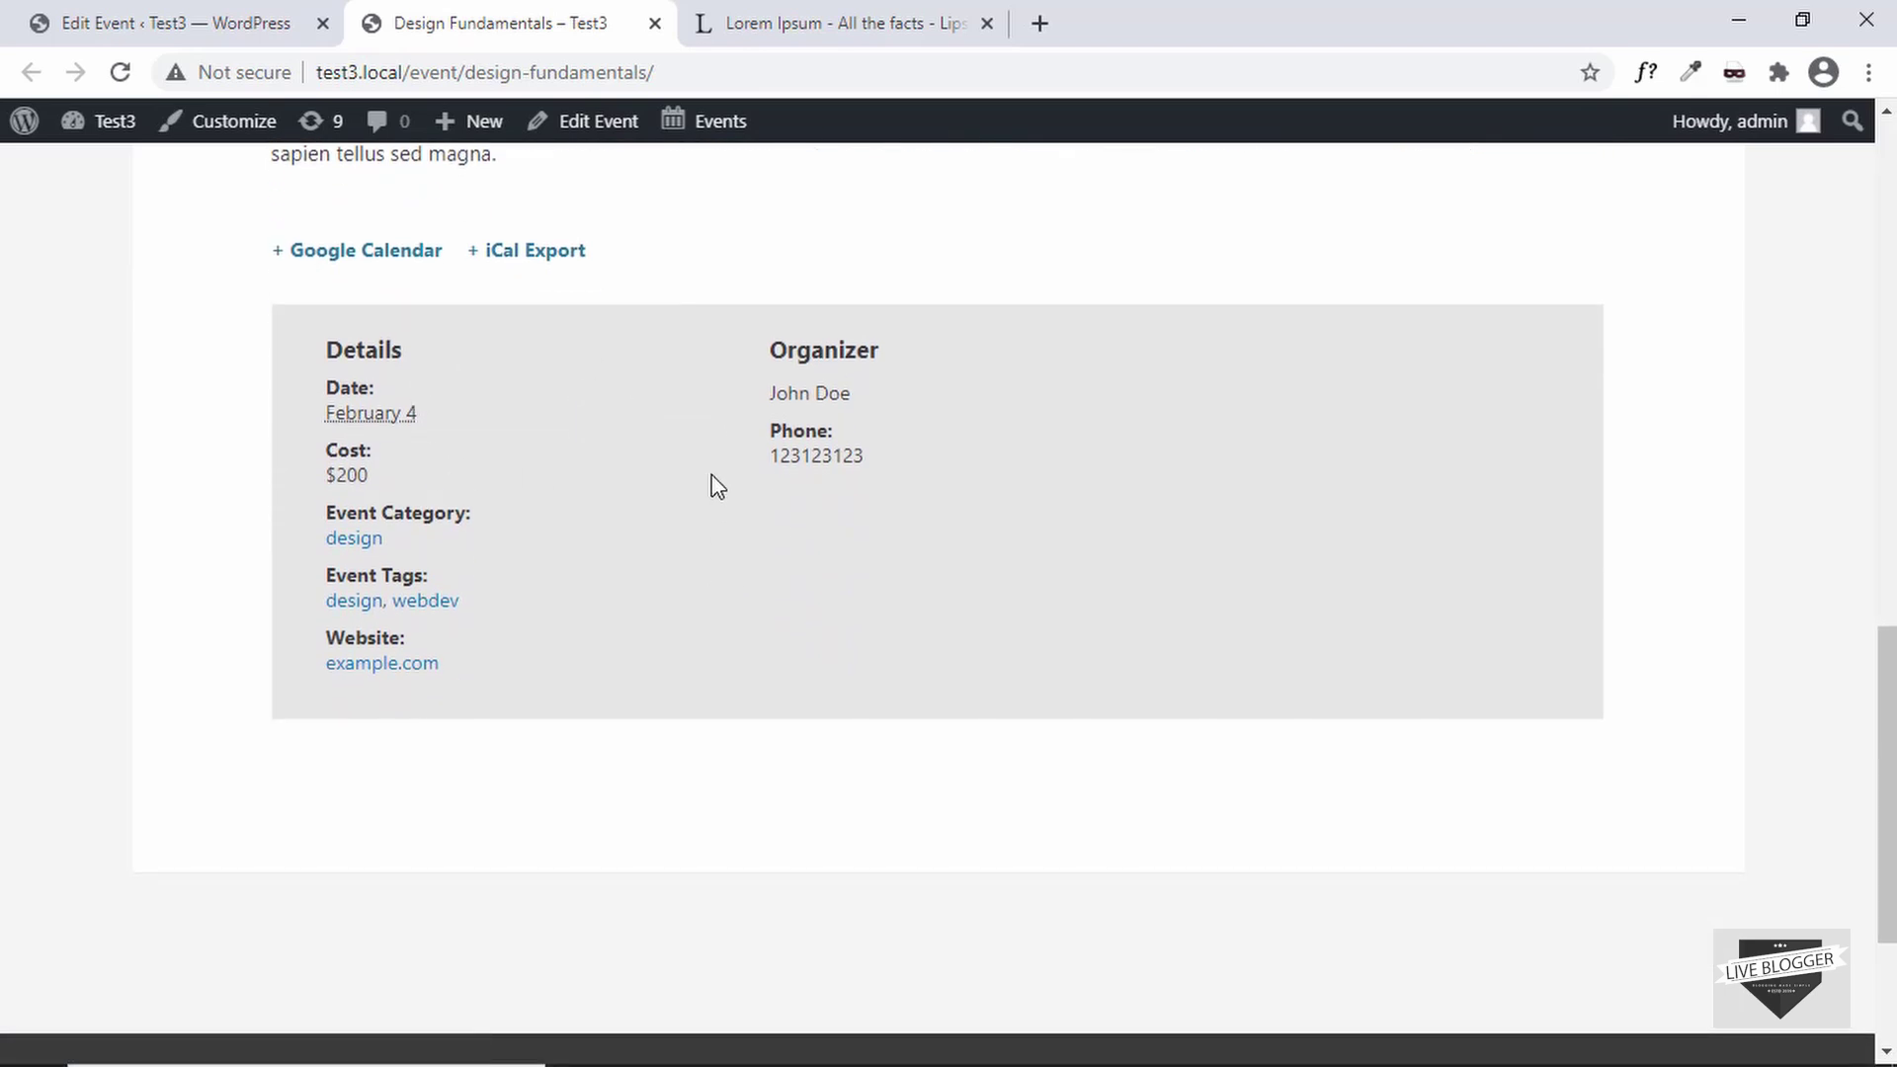
scroll(534, 553, "up", 1)
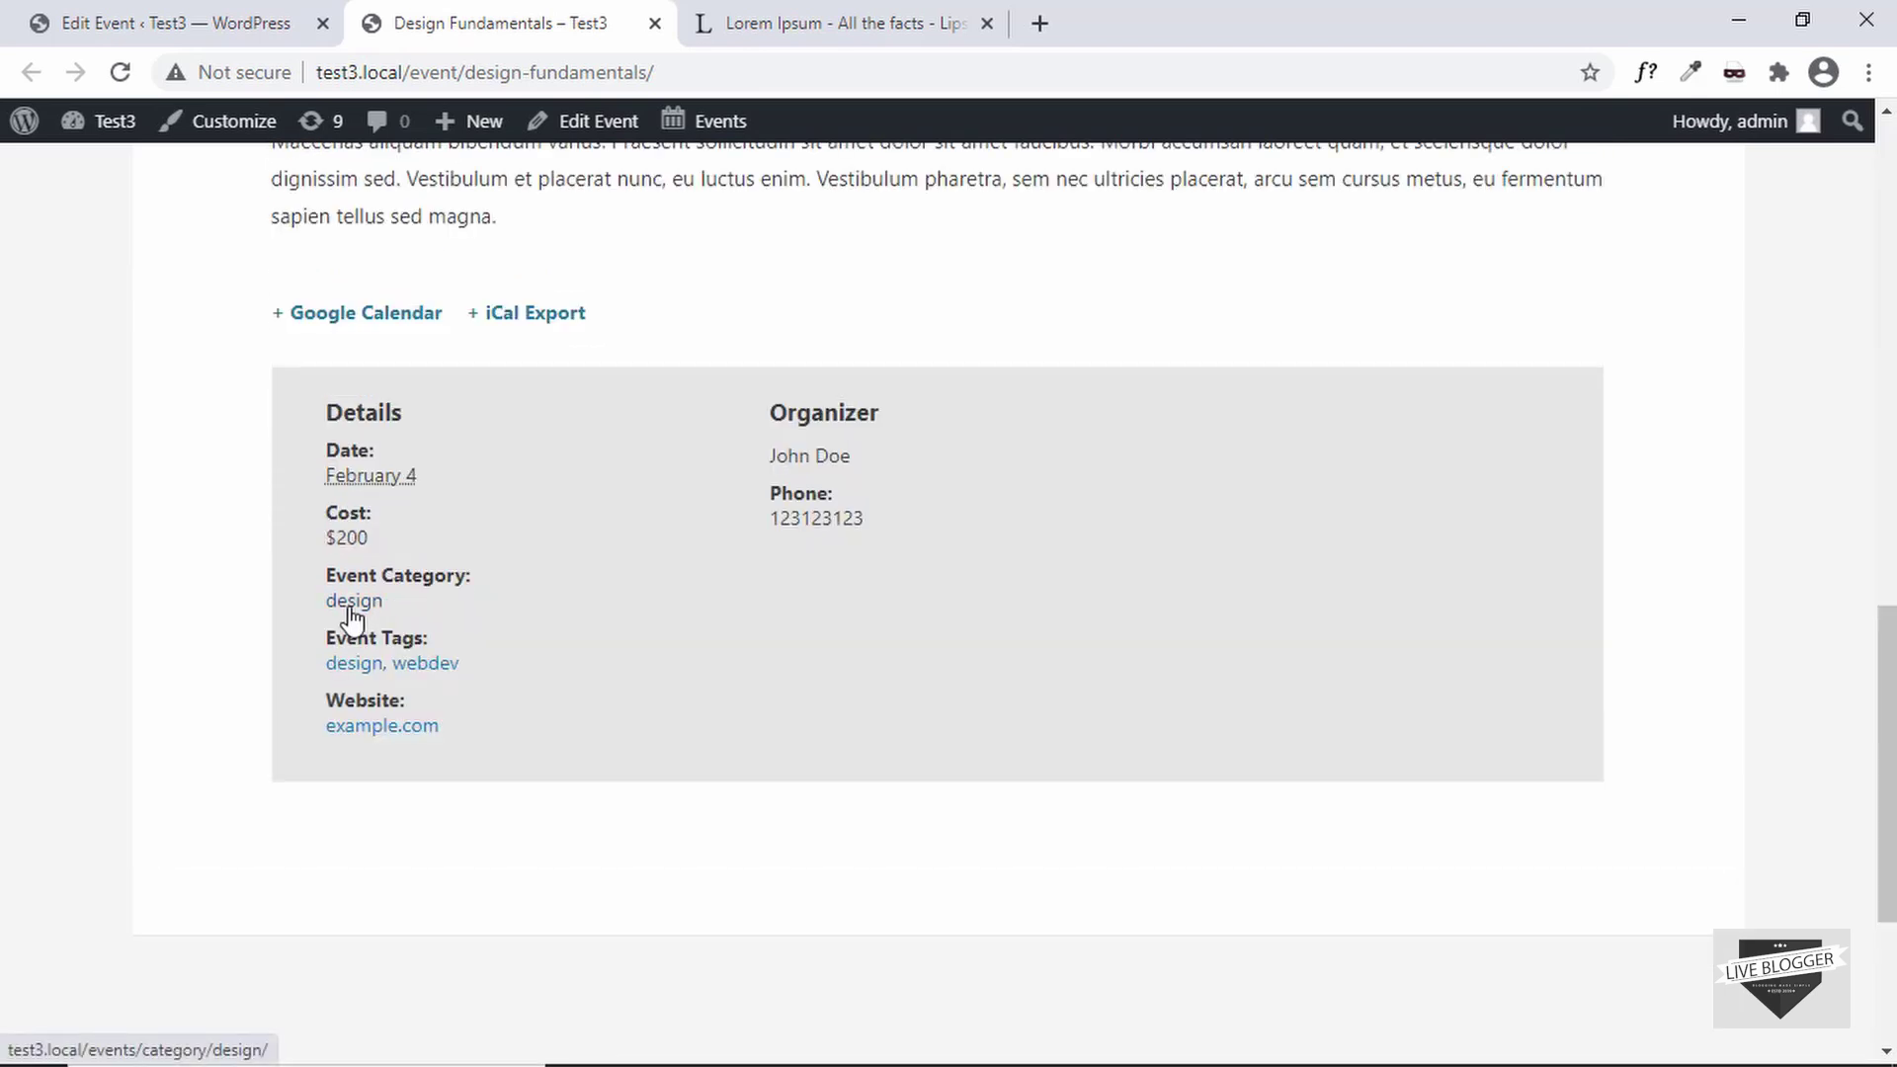
Open the event's design category page and look through its list of upcoming events
left_click(352, 609)
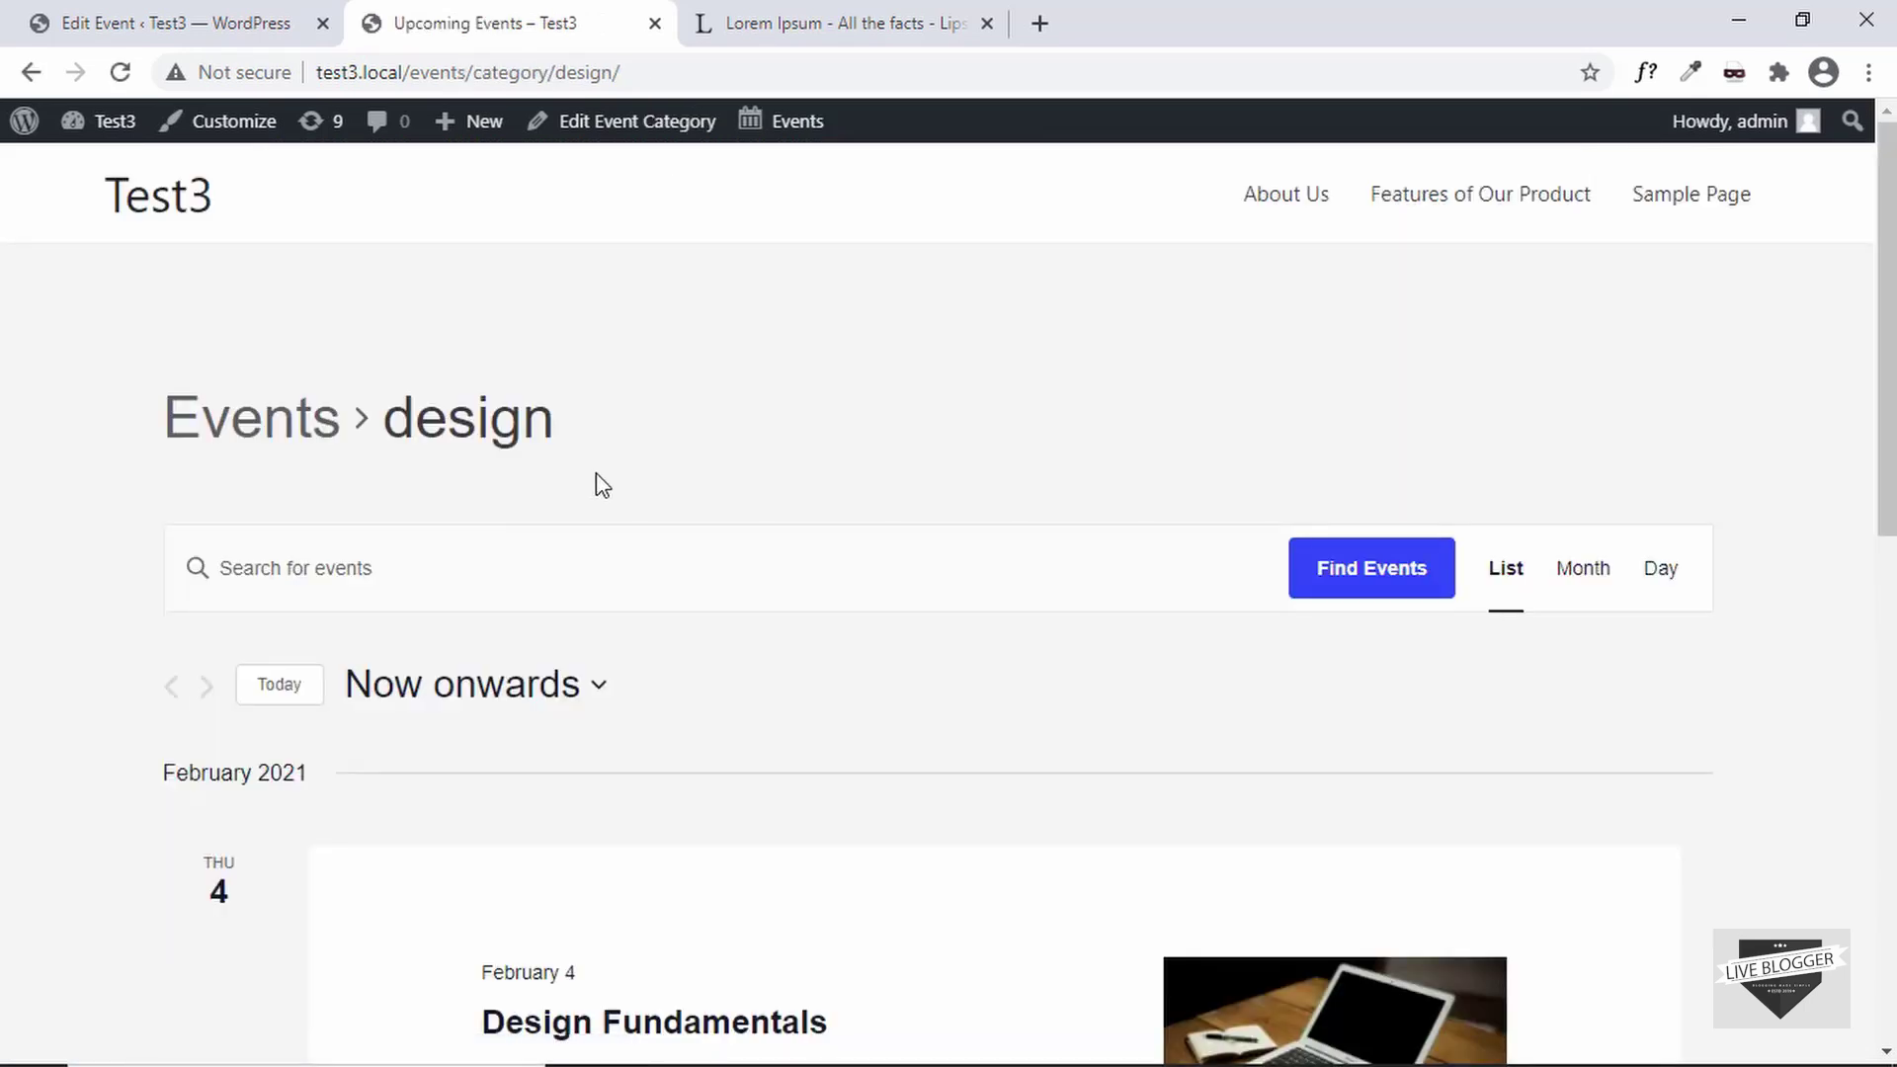
scroll(598, 483, "down", 2)
scroll(597, 483, "down", 3)
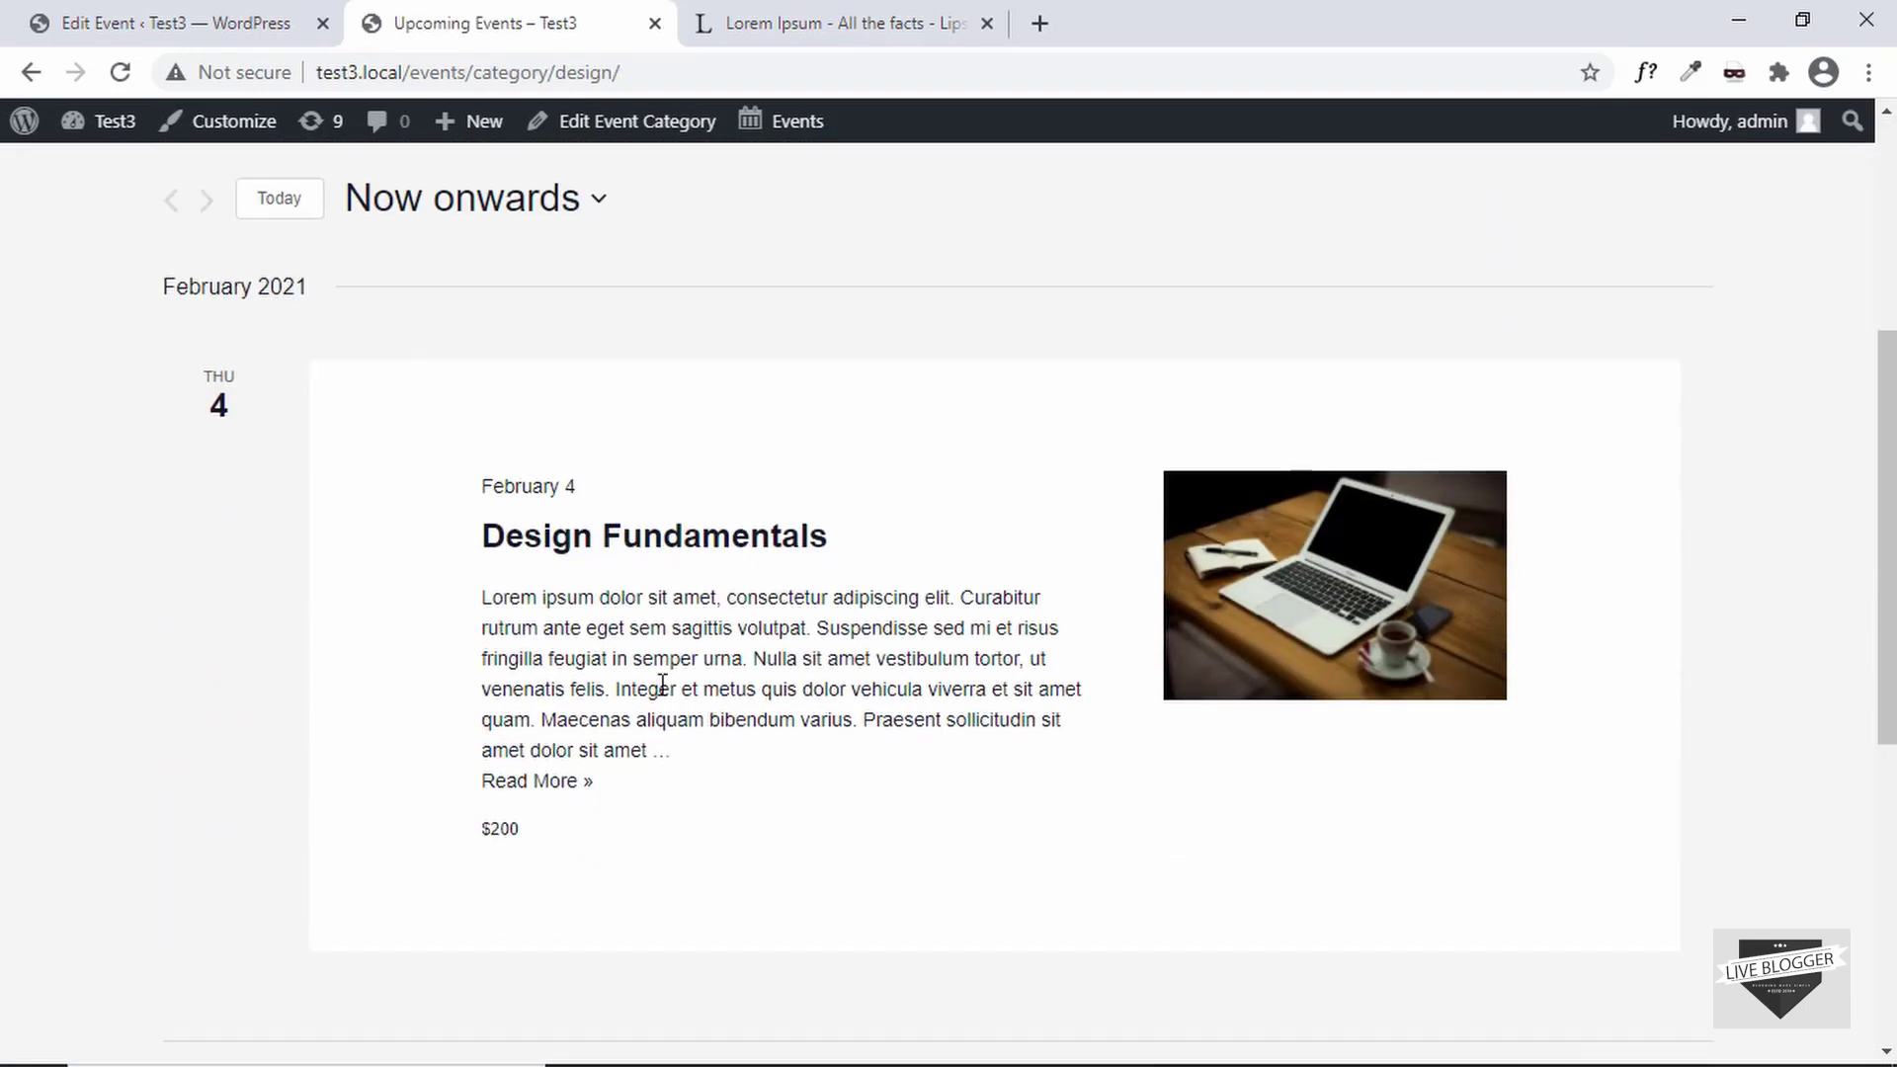
Return to the Design Fundamentals event page and review its details, organizer, description and header from the bottom up
scroll(643, 530, "up", 5)
key("alt+Left")
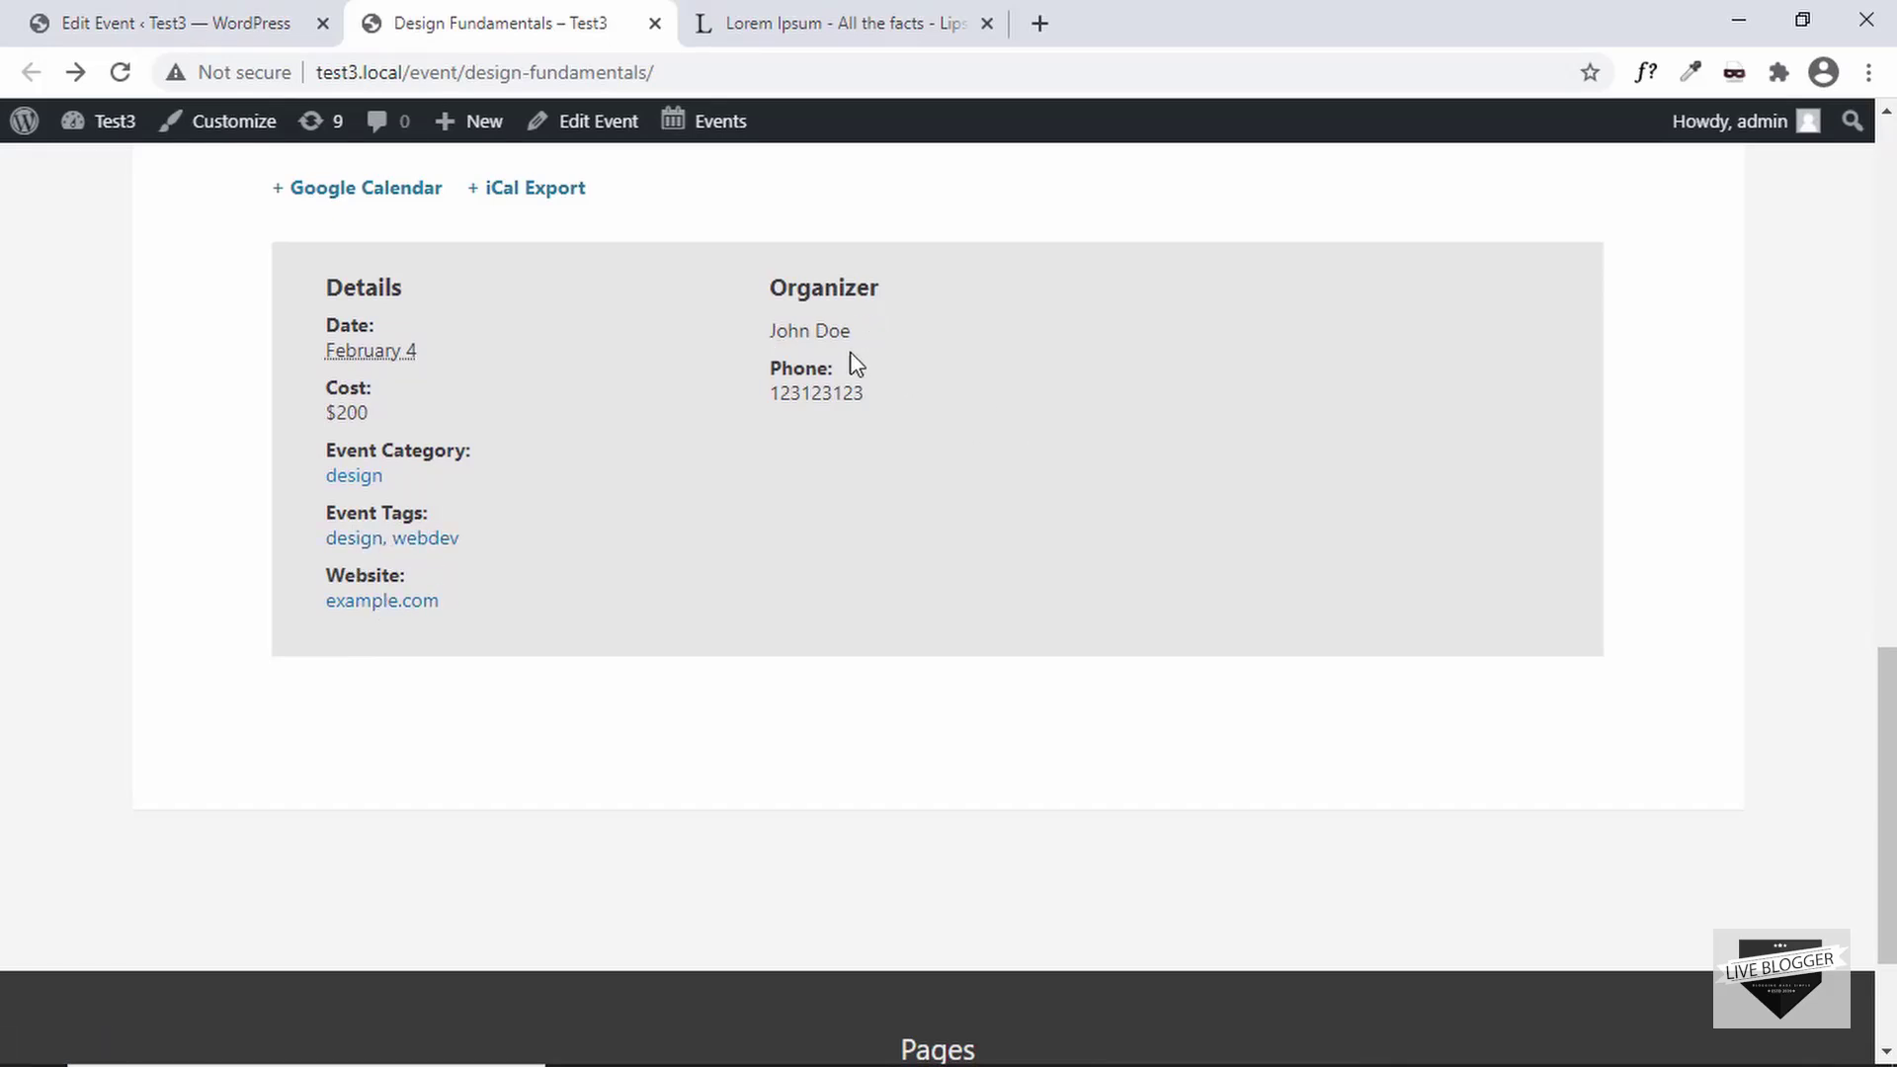
scroll(893, 422, "up", 3)
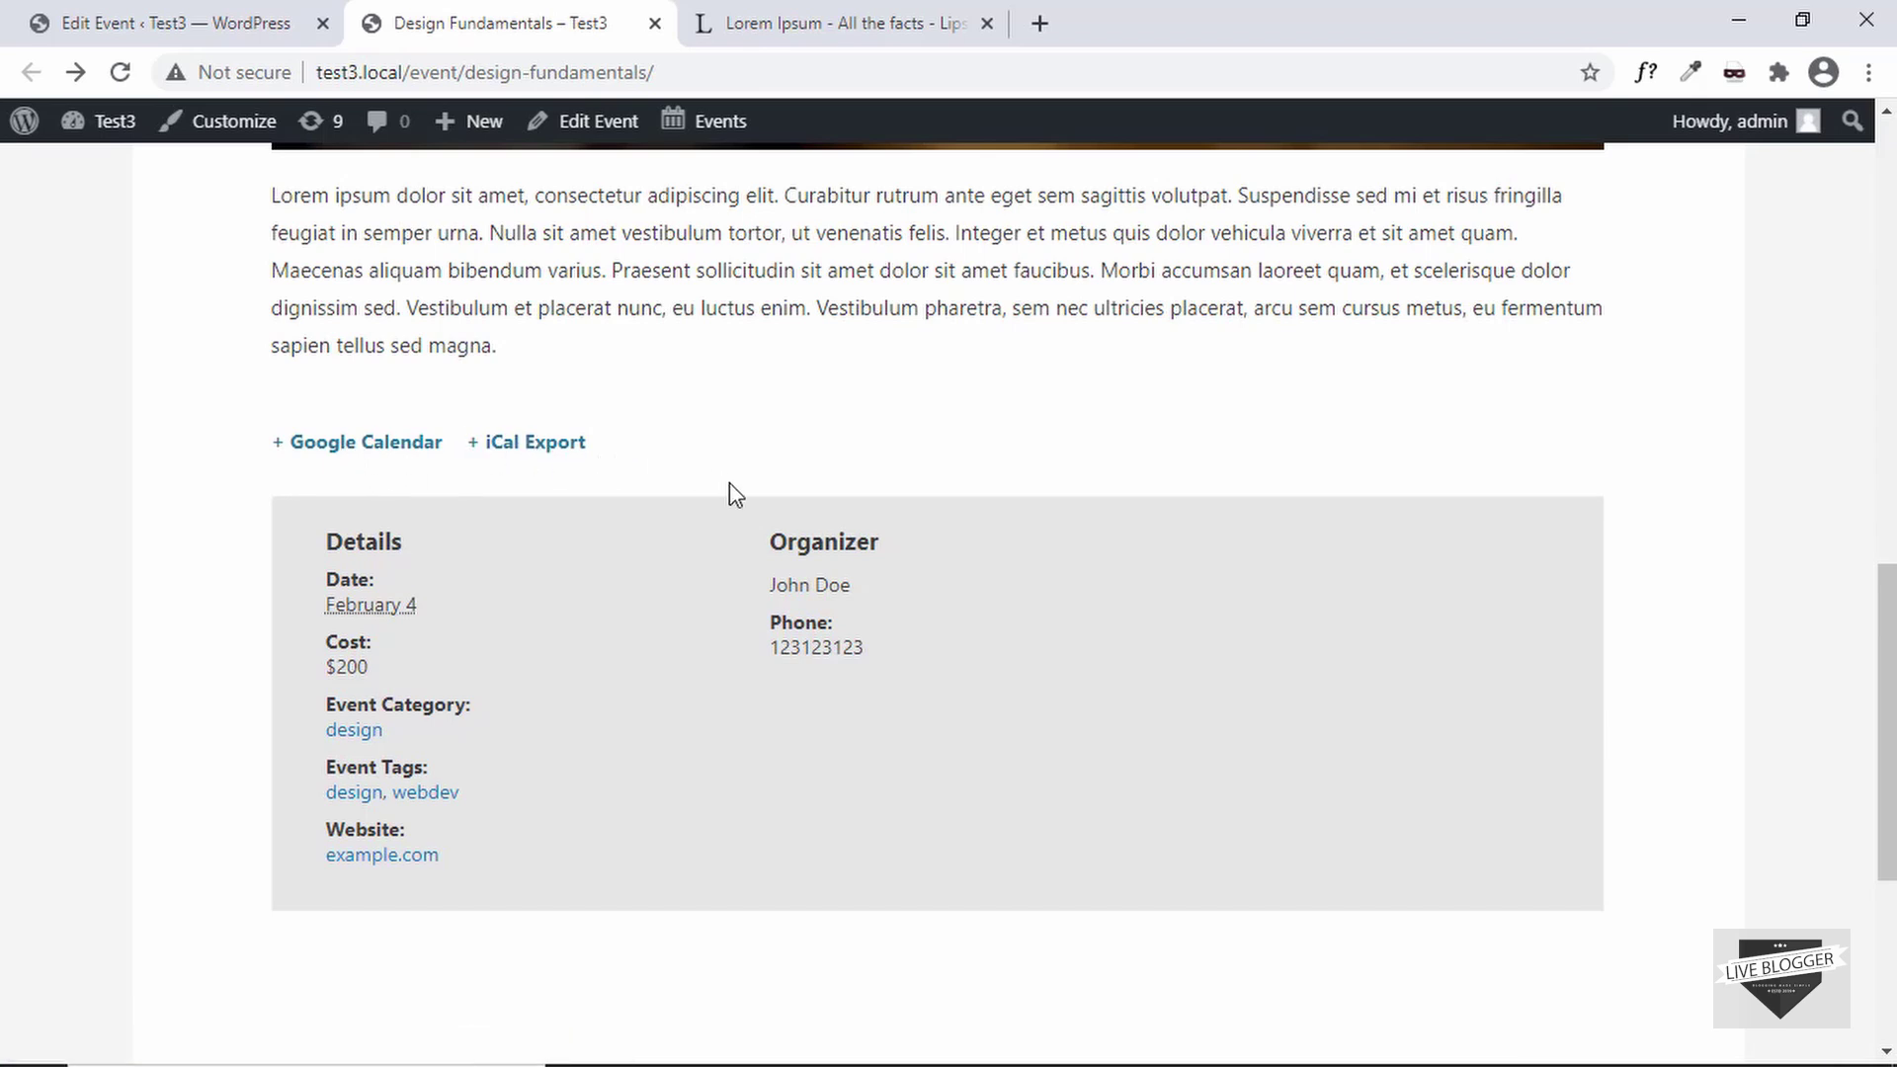
scroll(729, 482, "up", 2)
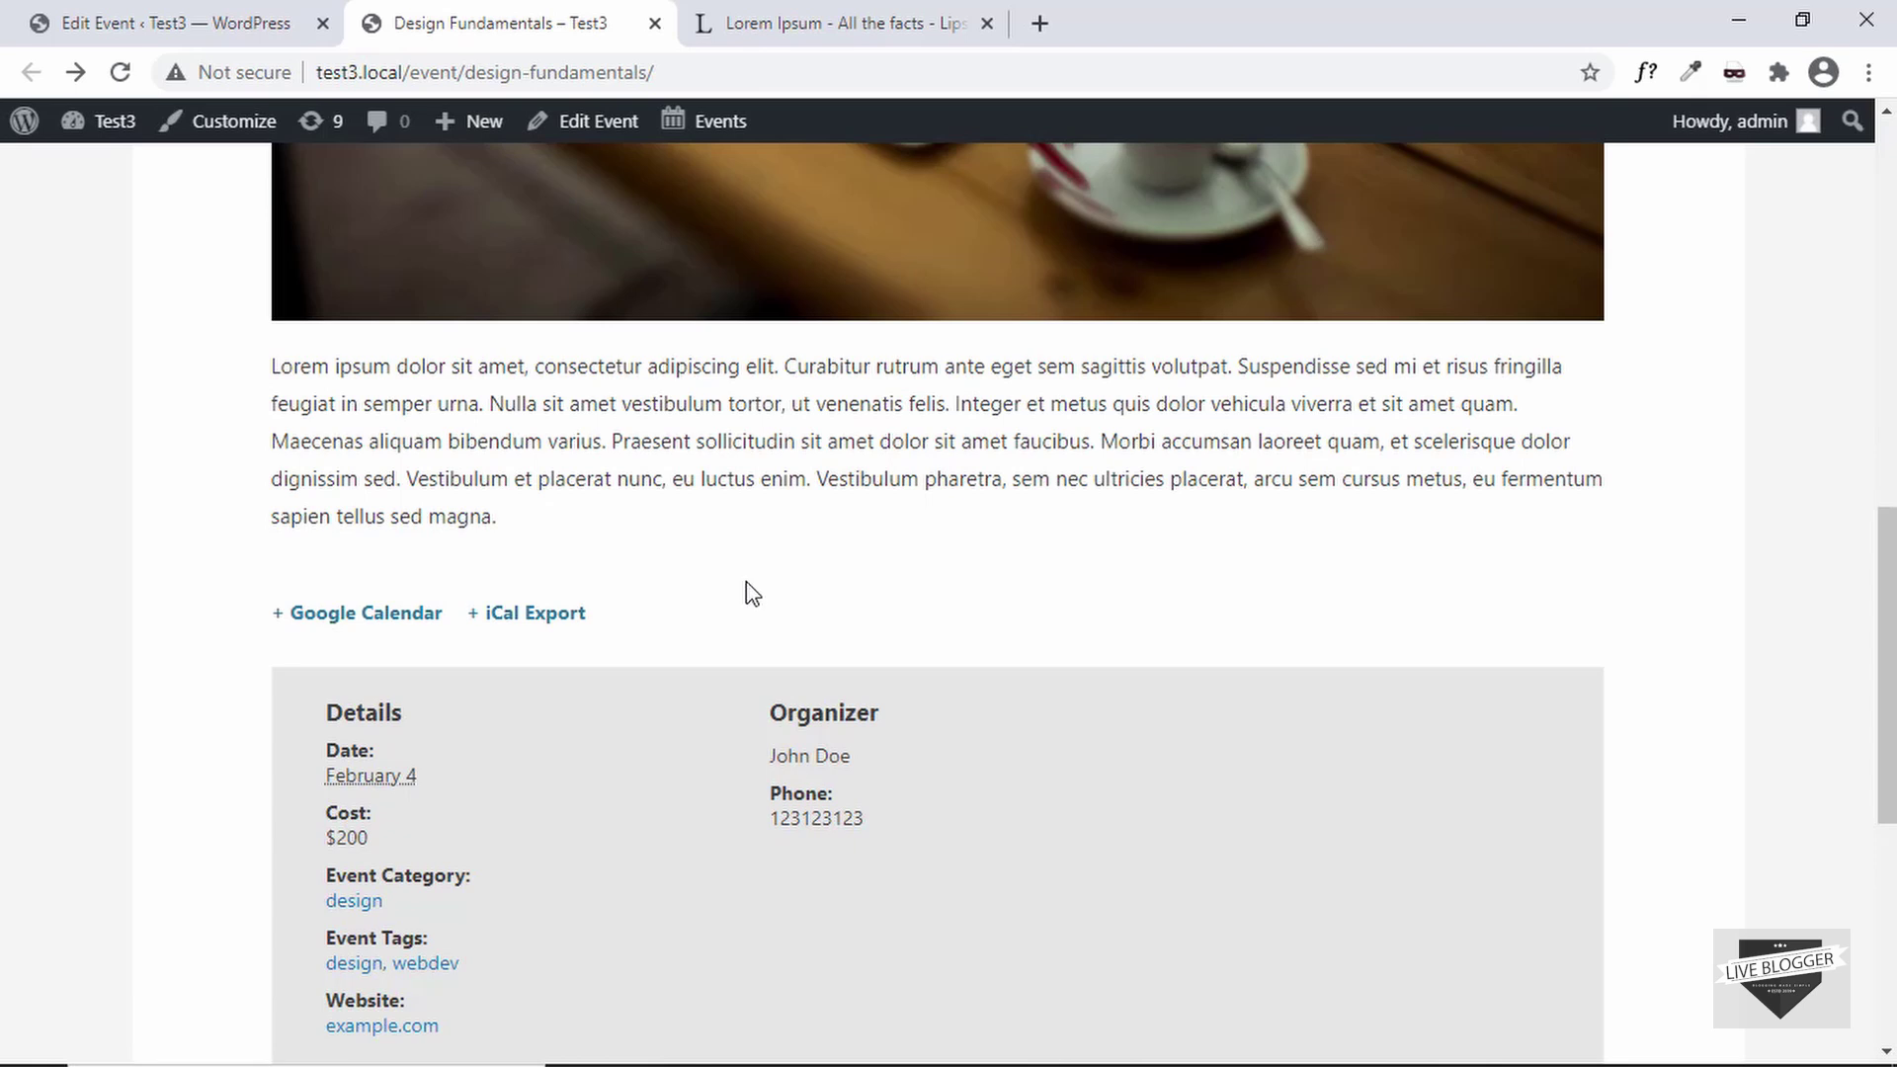
scroll(758, 678, "up", 1)
scroll(520, 388, "down", 3)
scroll(515, 381, "up", 10)
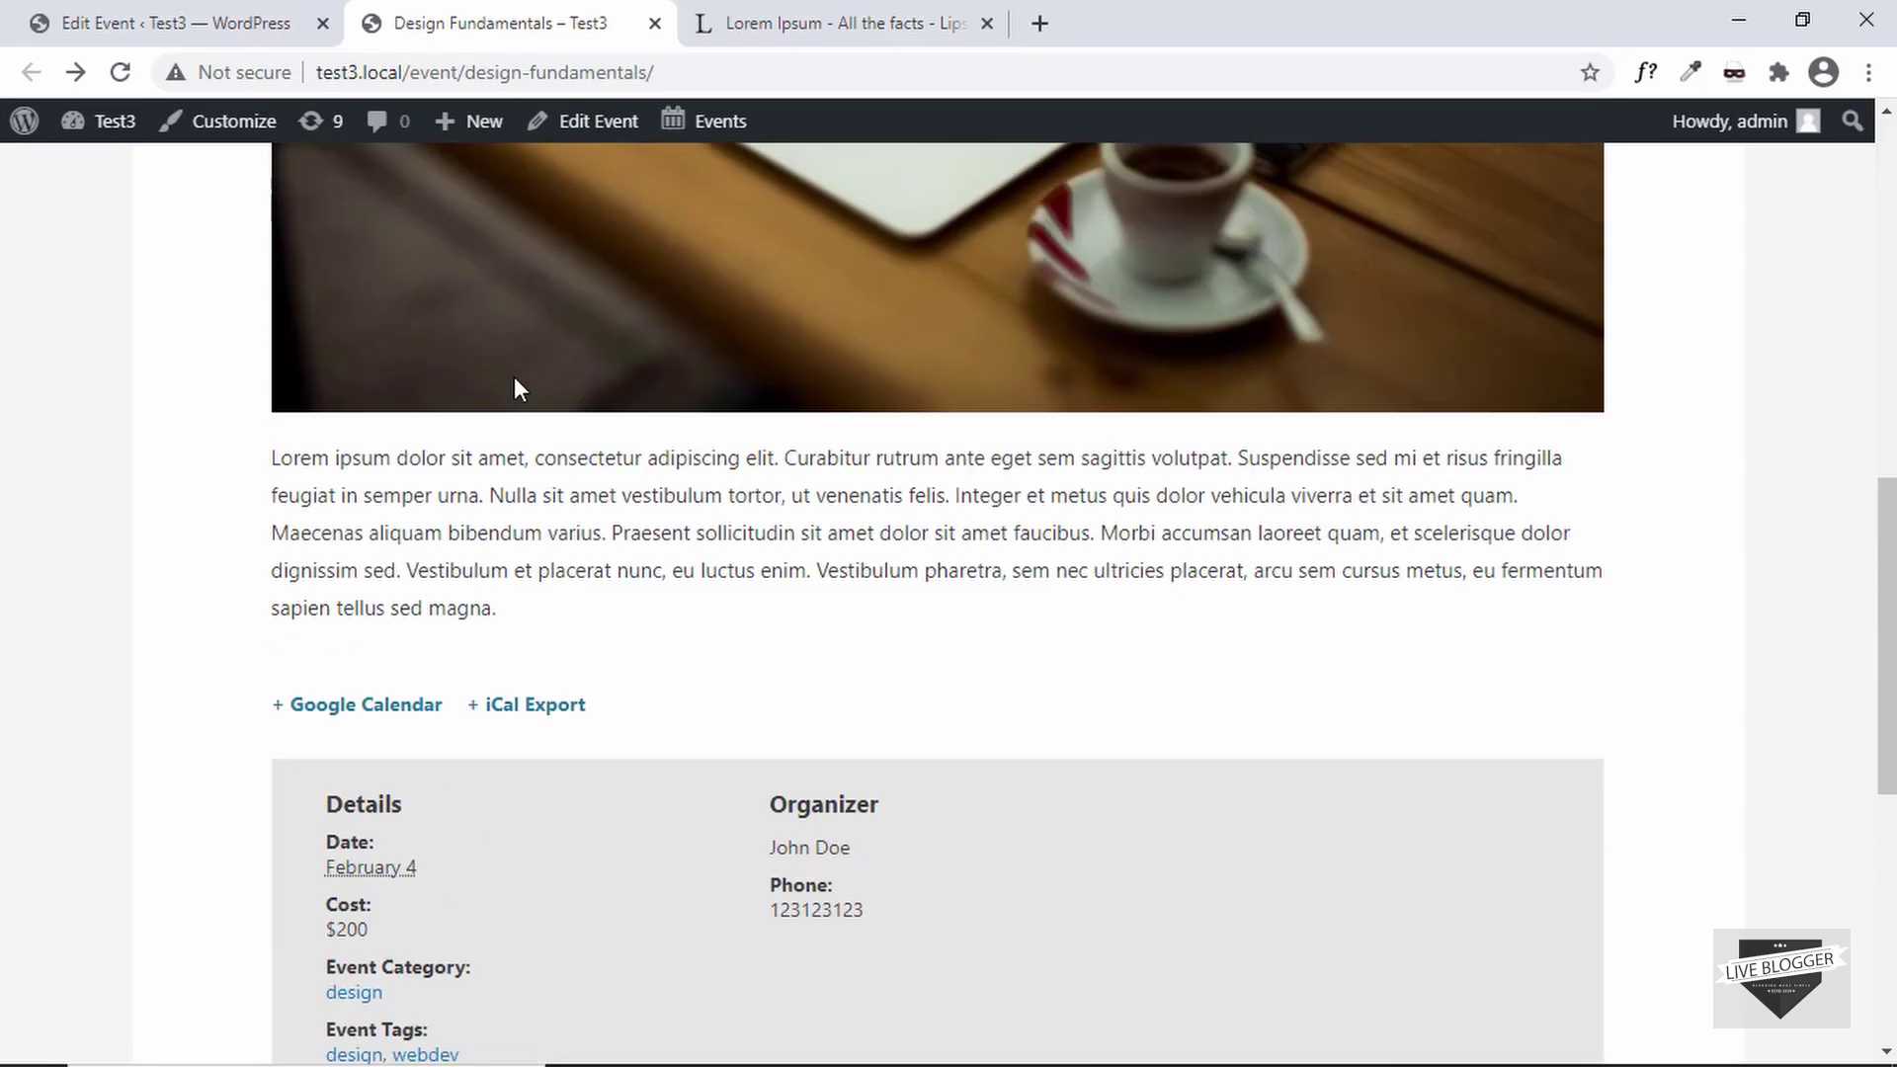
scroll(514, 387, "up", 2)
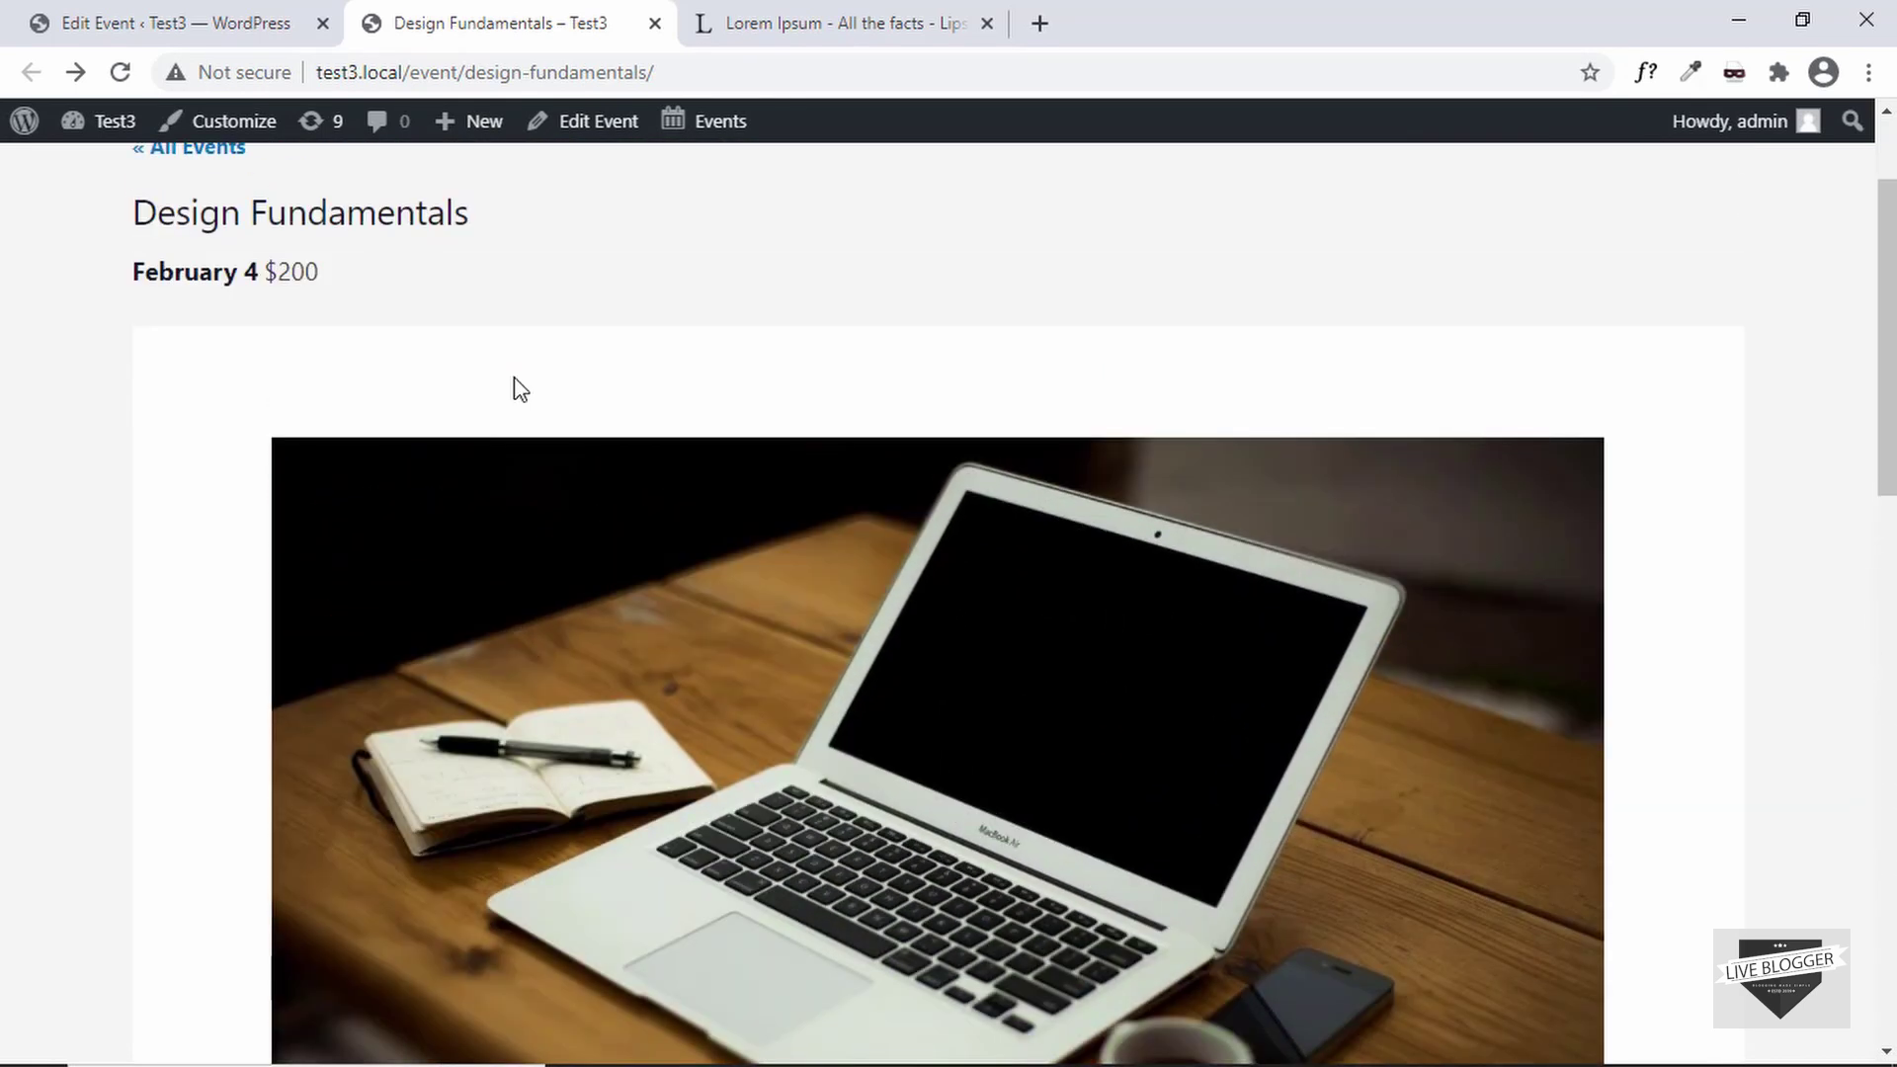
scroll(547, 428, "up", 2)
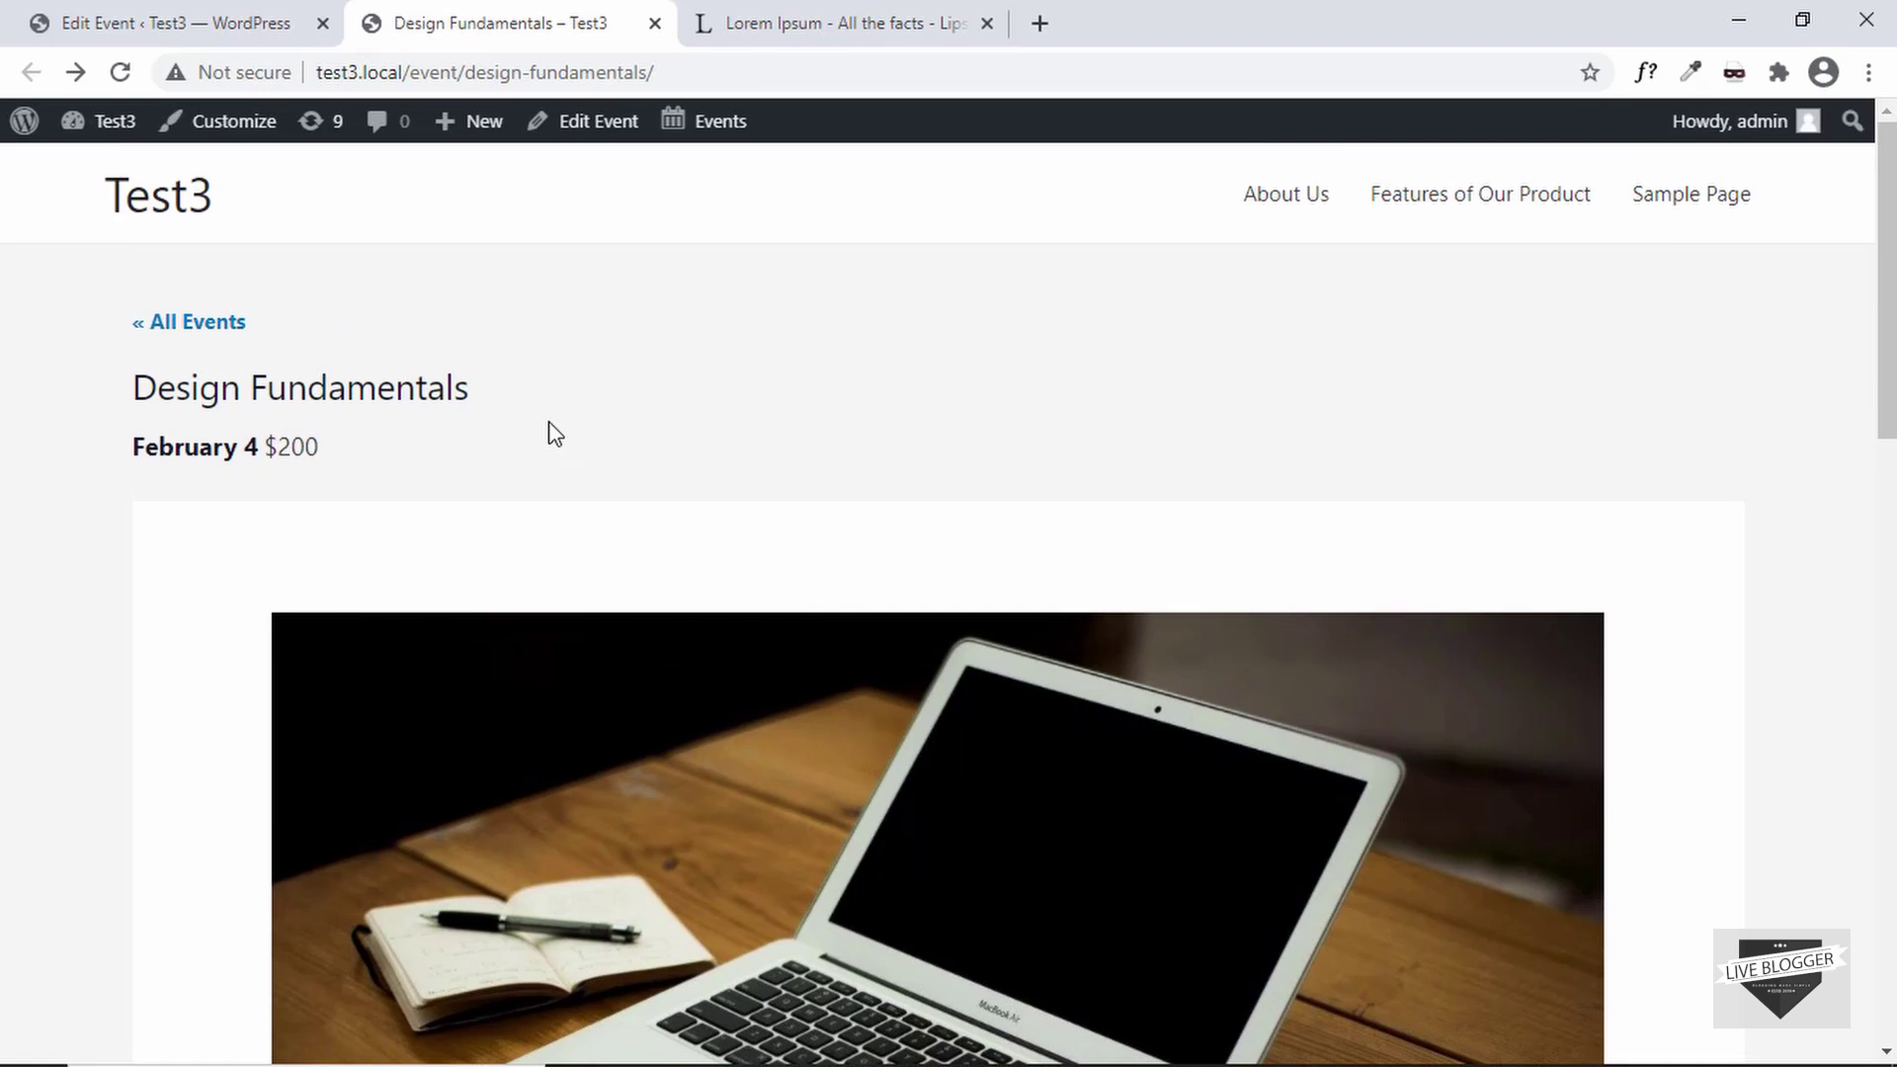
Start a new venue in the WordPress admin and title it Mumbai
left_click(84, 14)
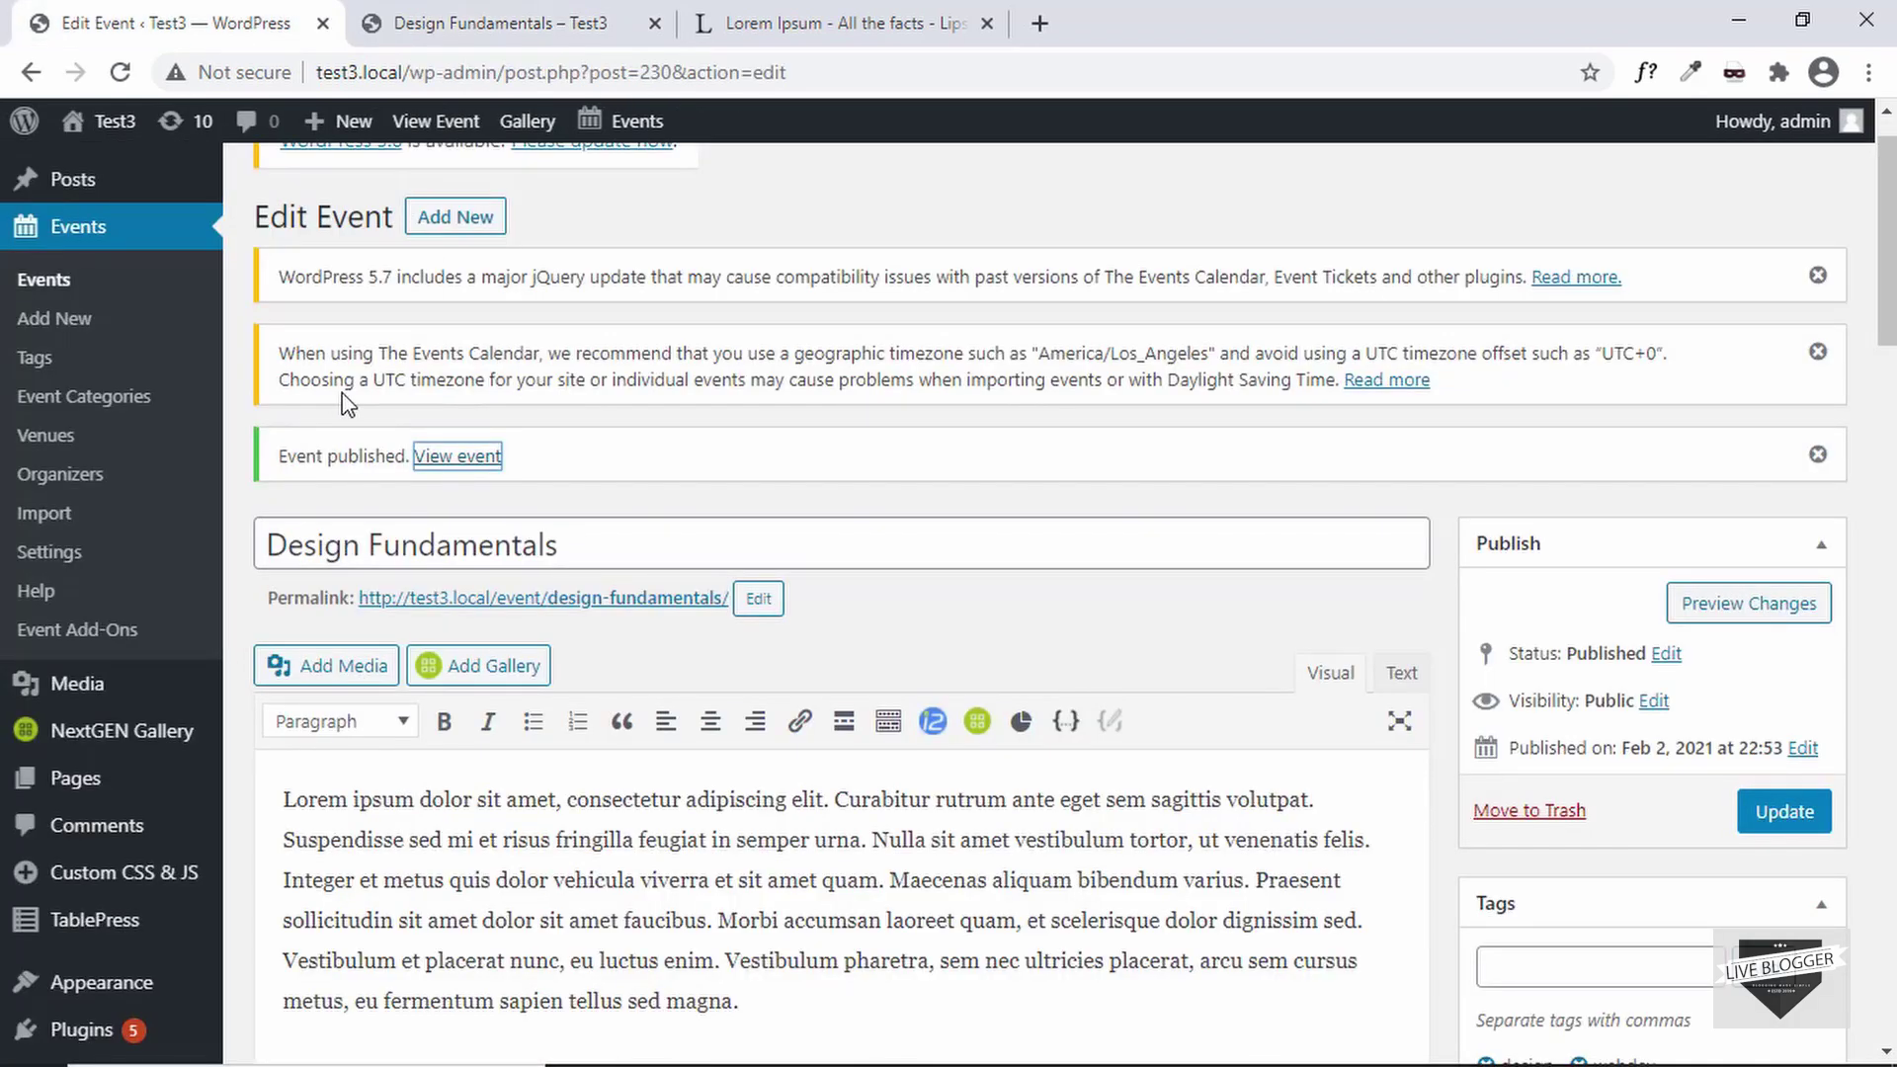
left_click(54, 455)
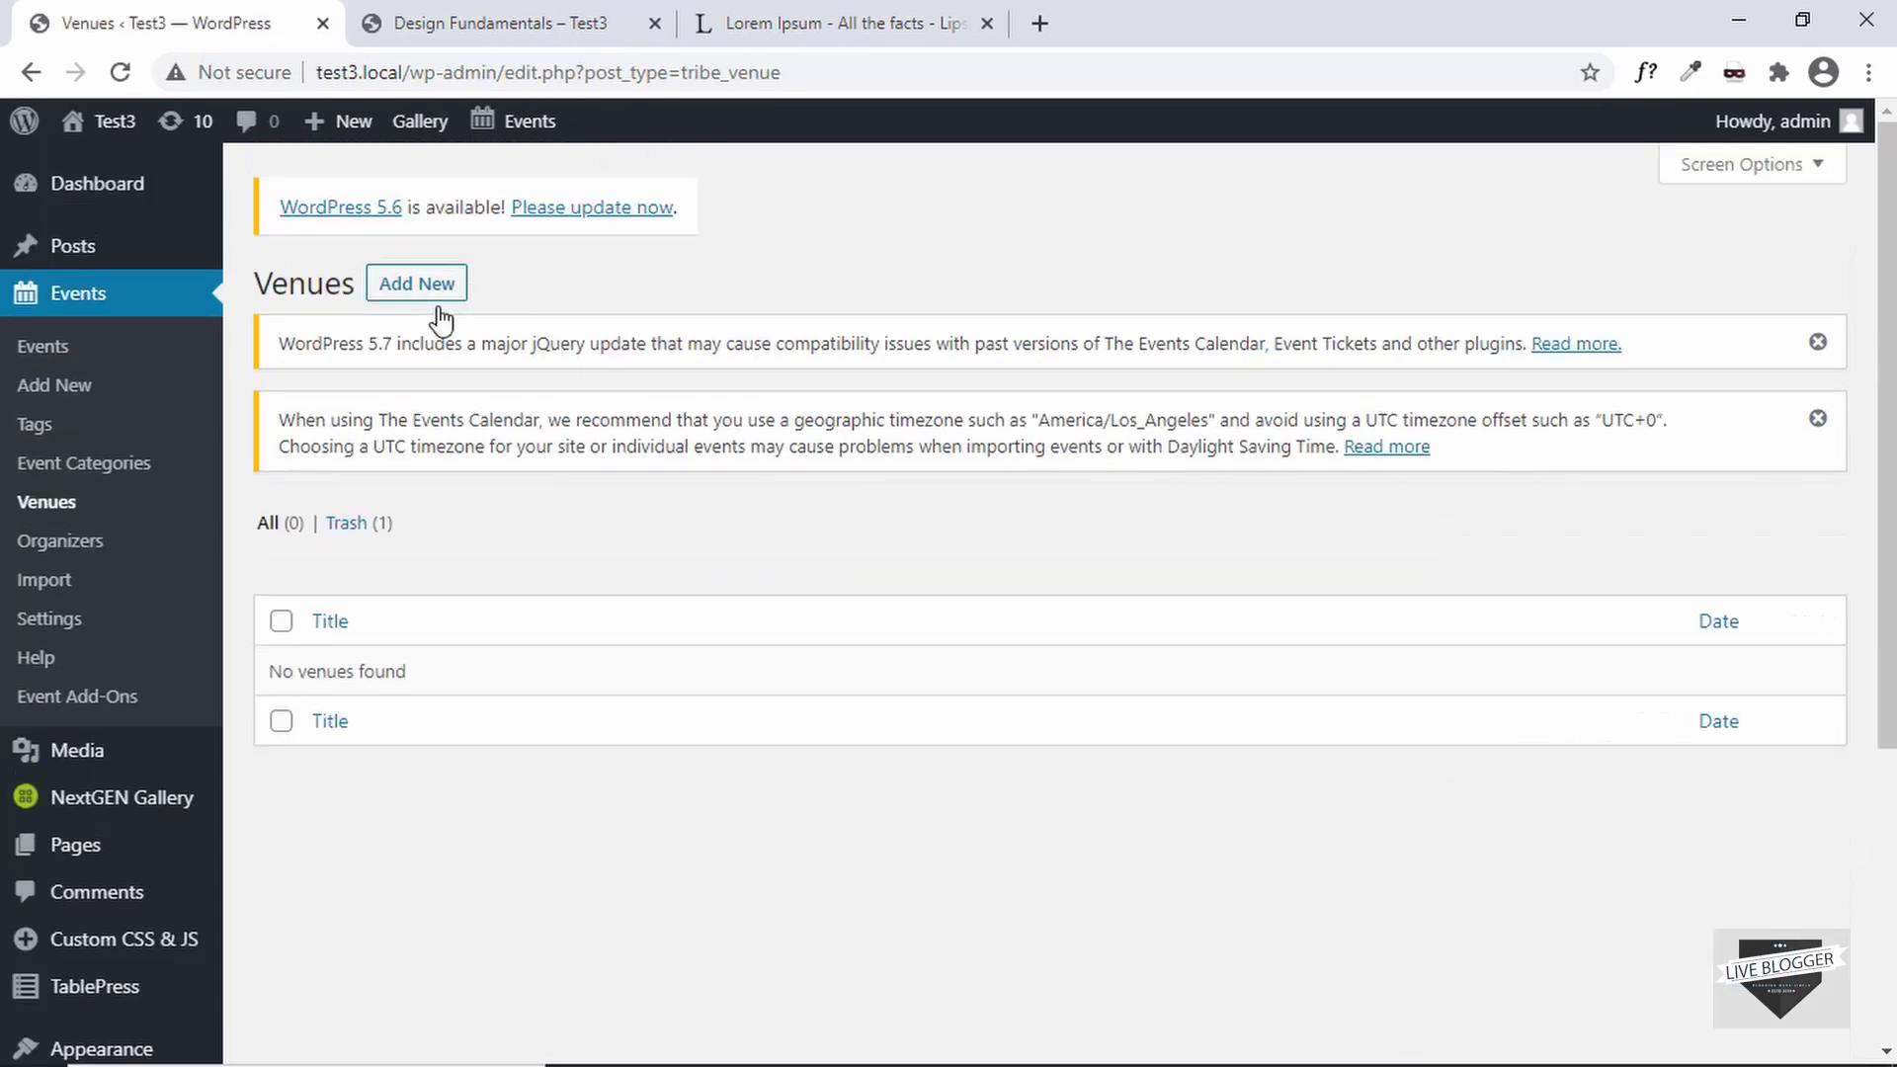
left_click(414, 296)
scroll(771, 513, "down", 3)
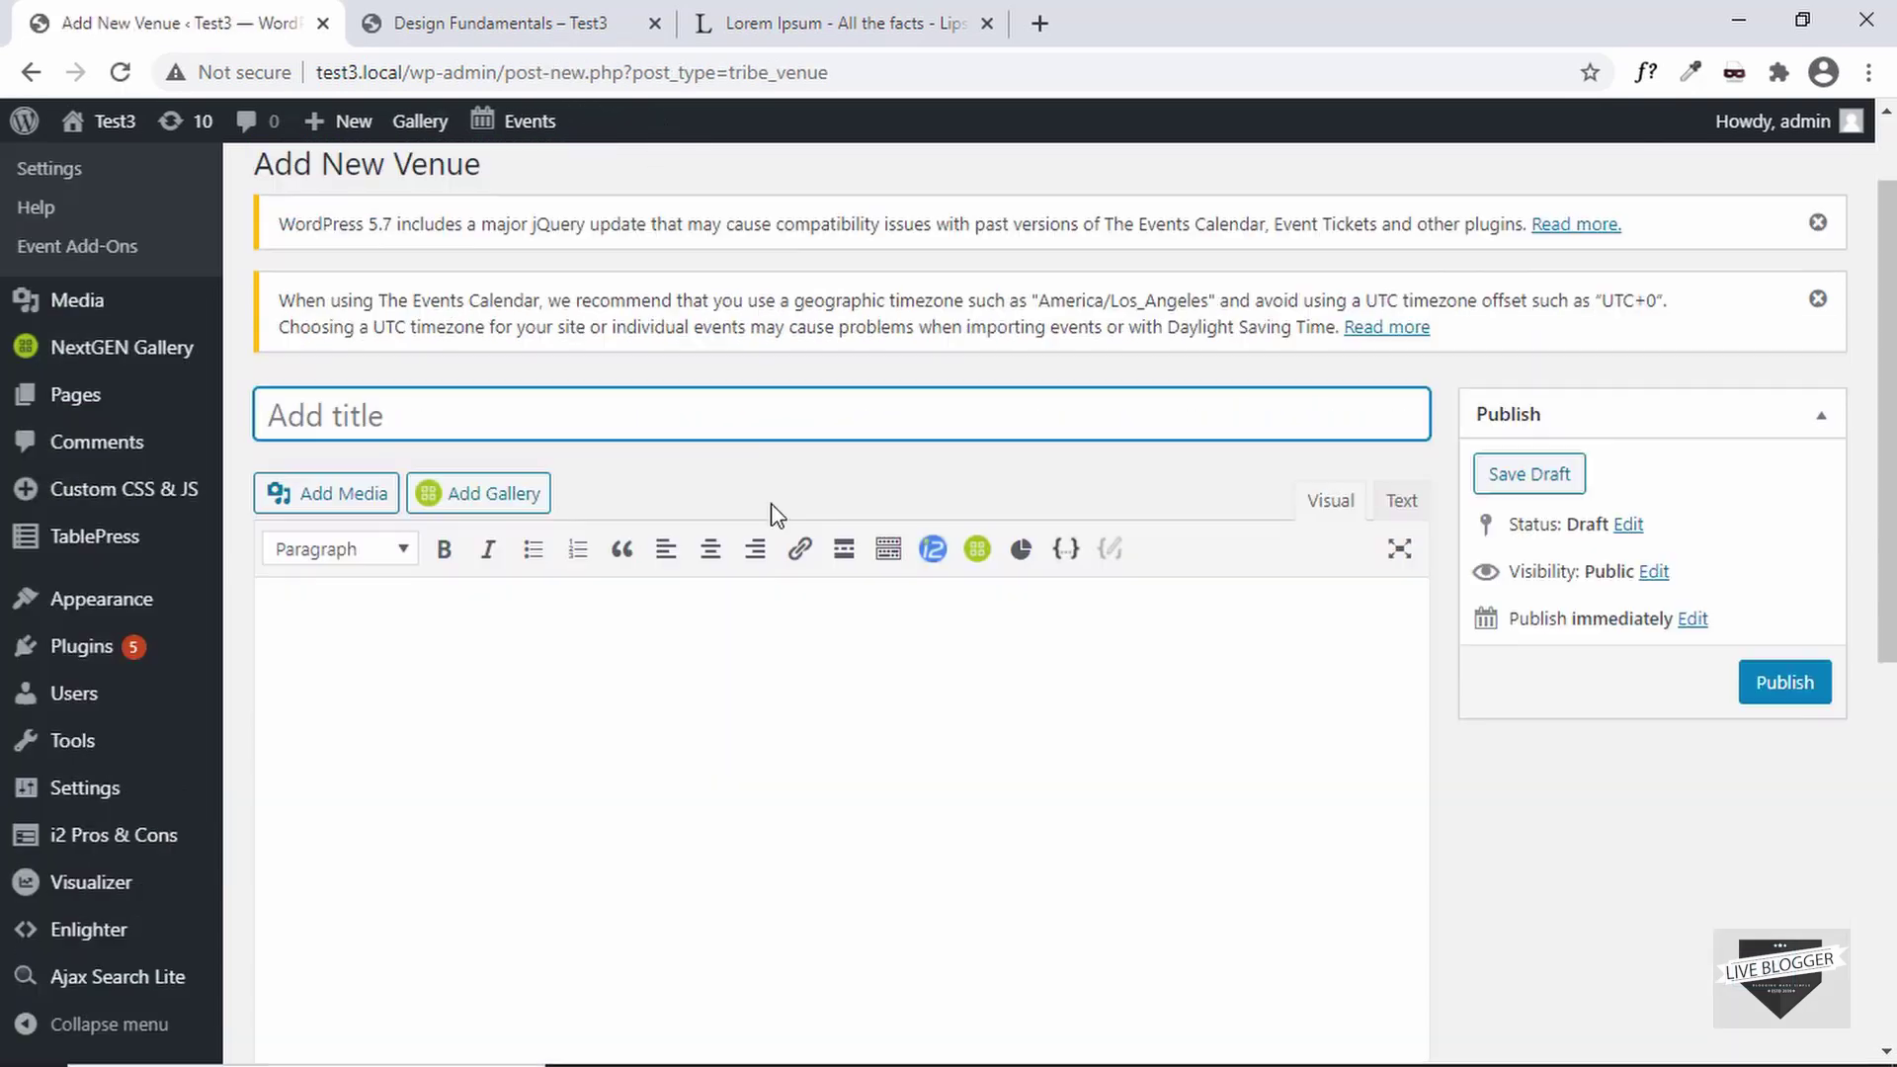
left_click(829, 572)
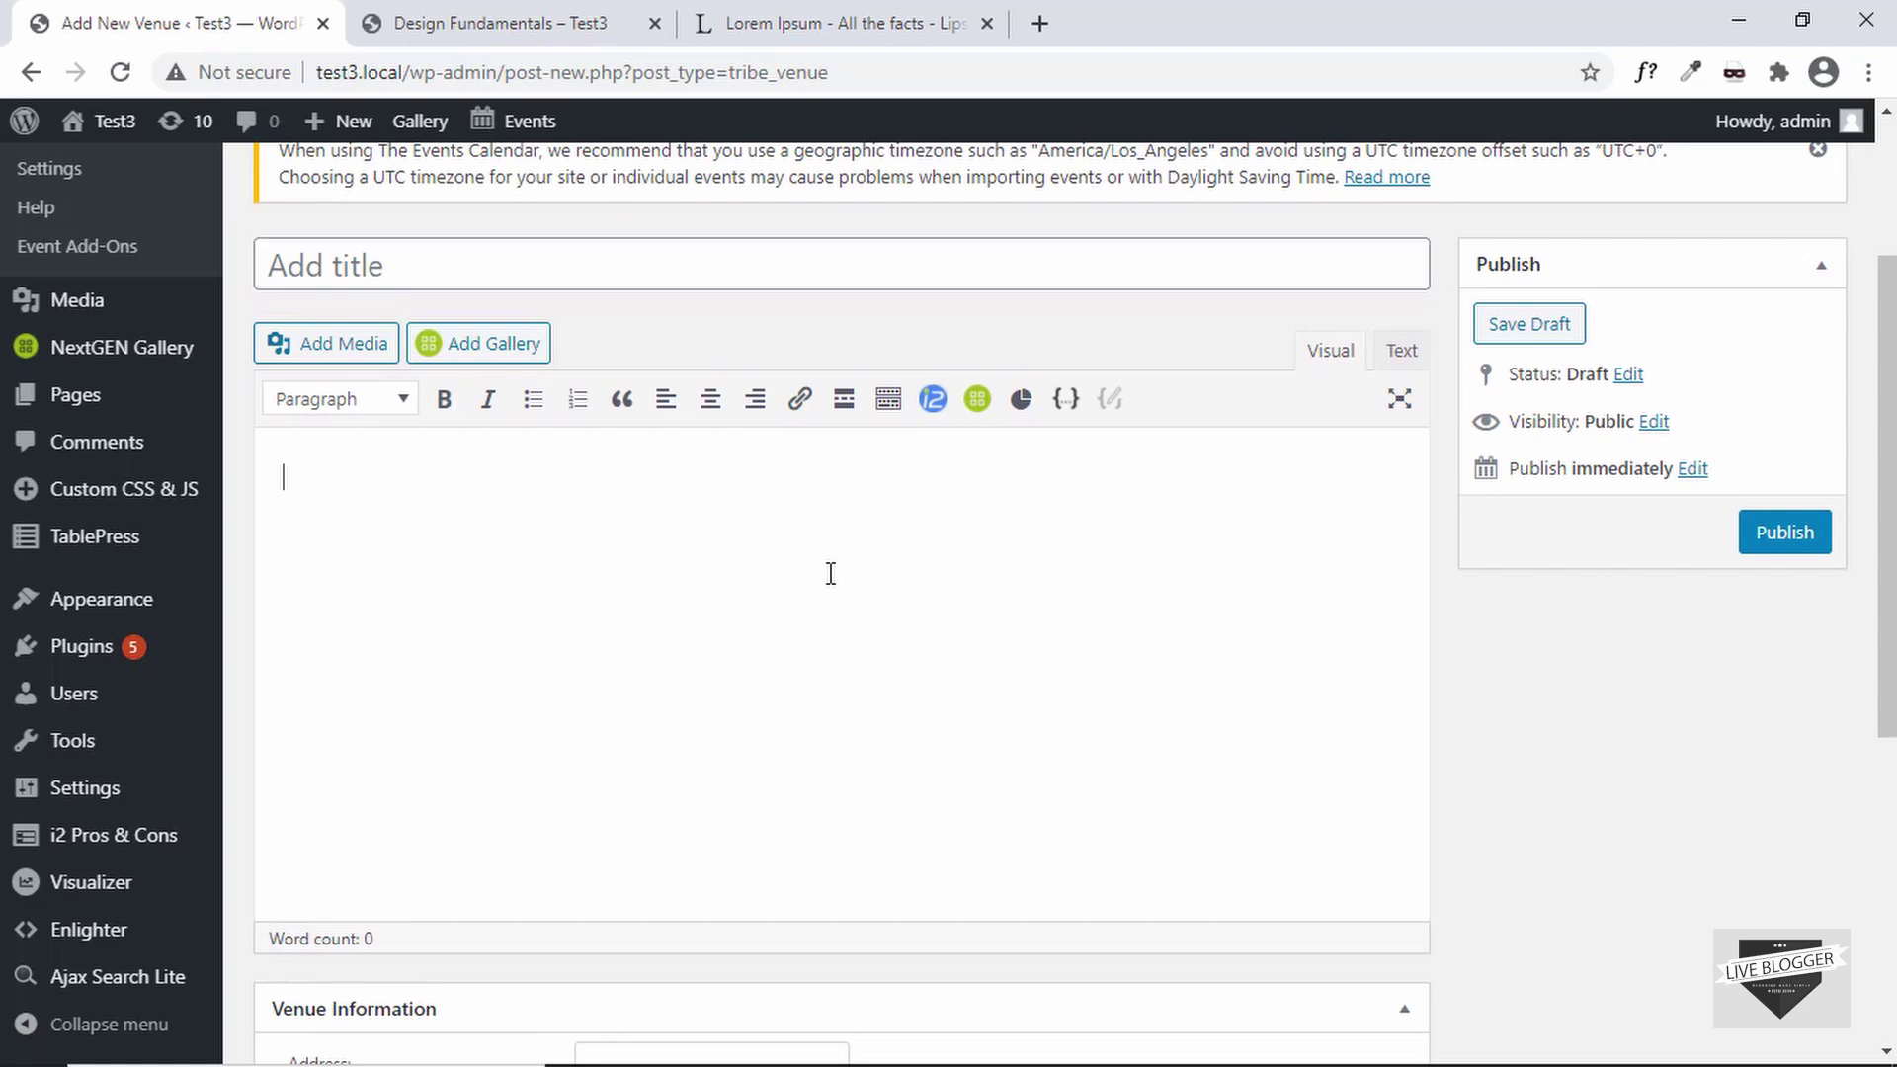
scroll(829, 572, "down", 4)
scroll(828, 573, "down", 2)
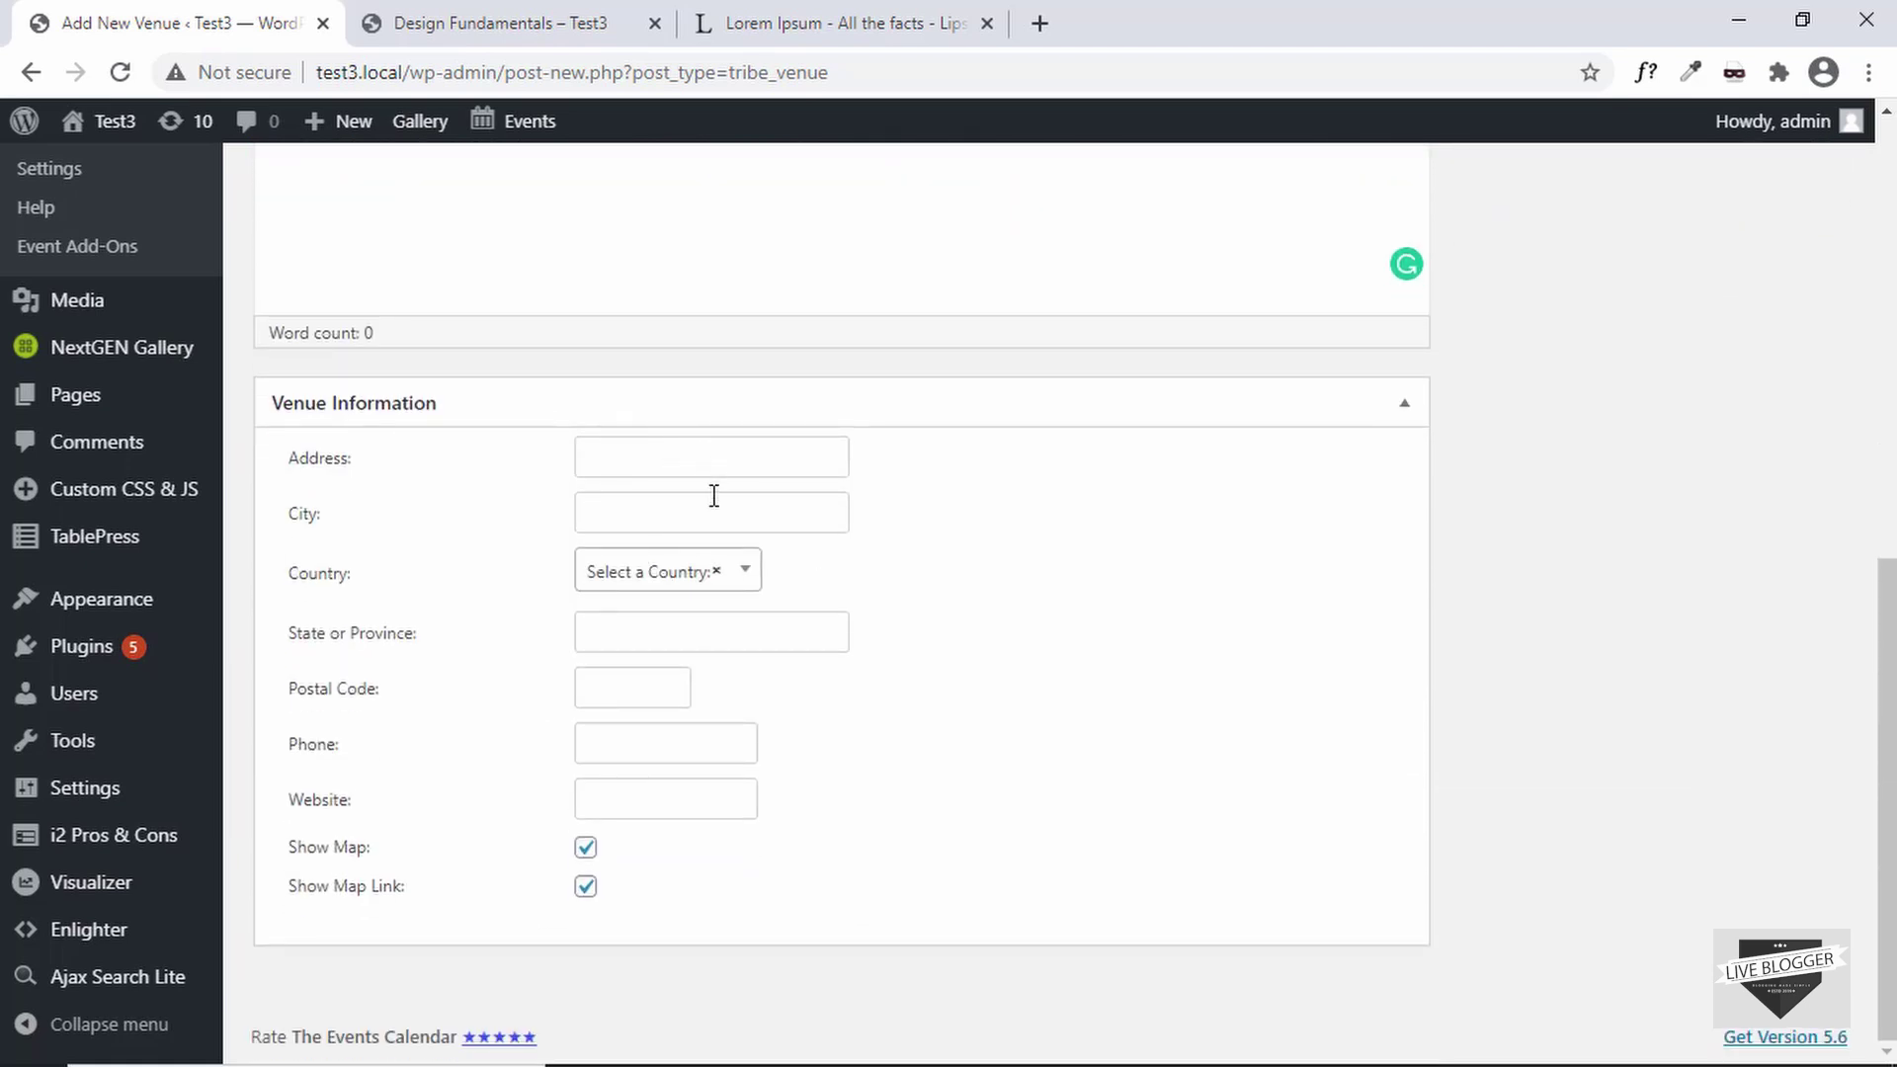
scroll(840, 682, "up", 9)
left_click(758, 408)
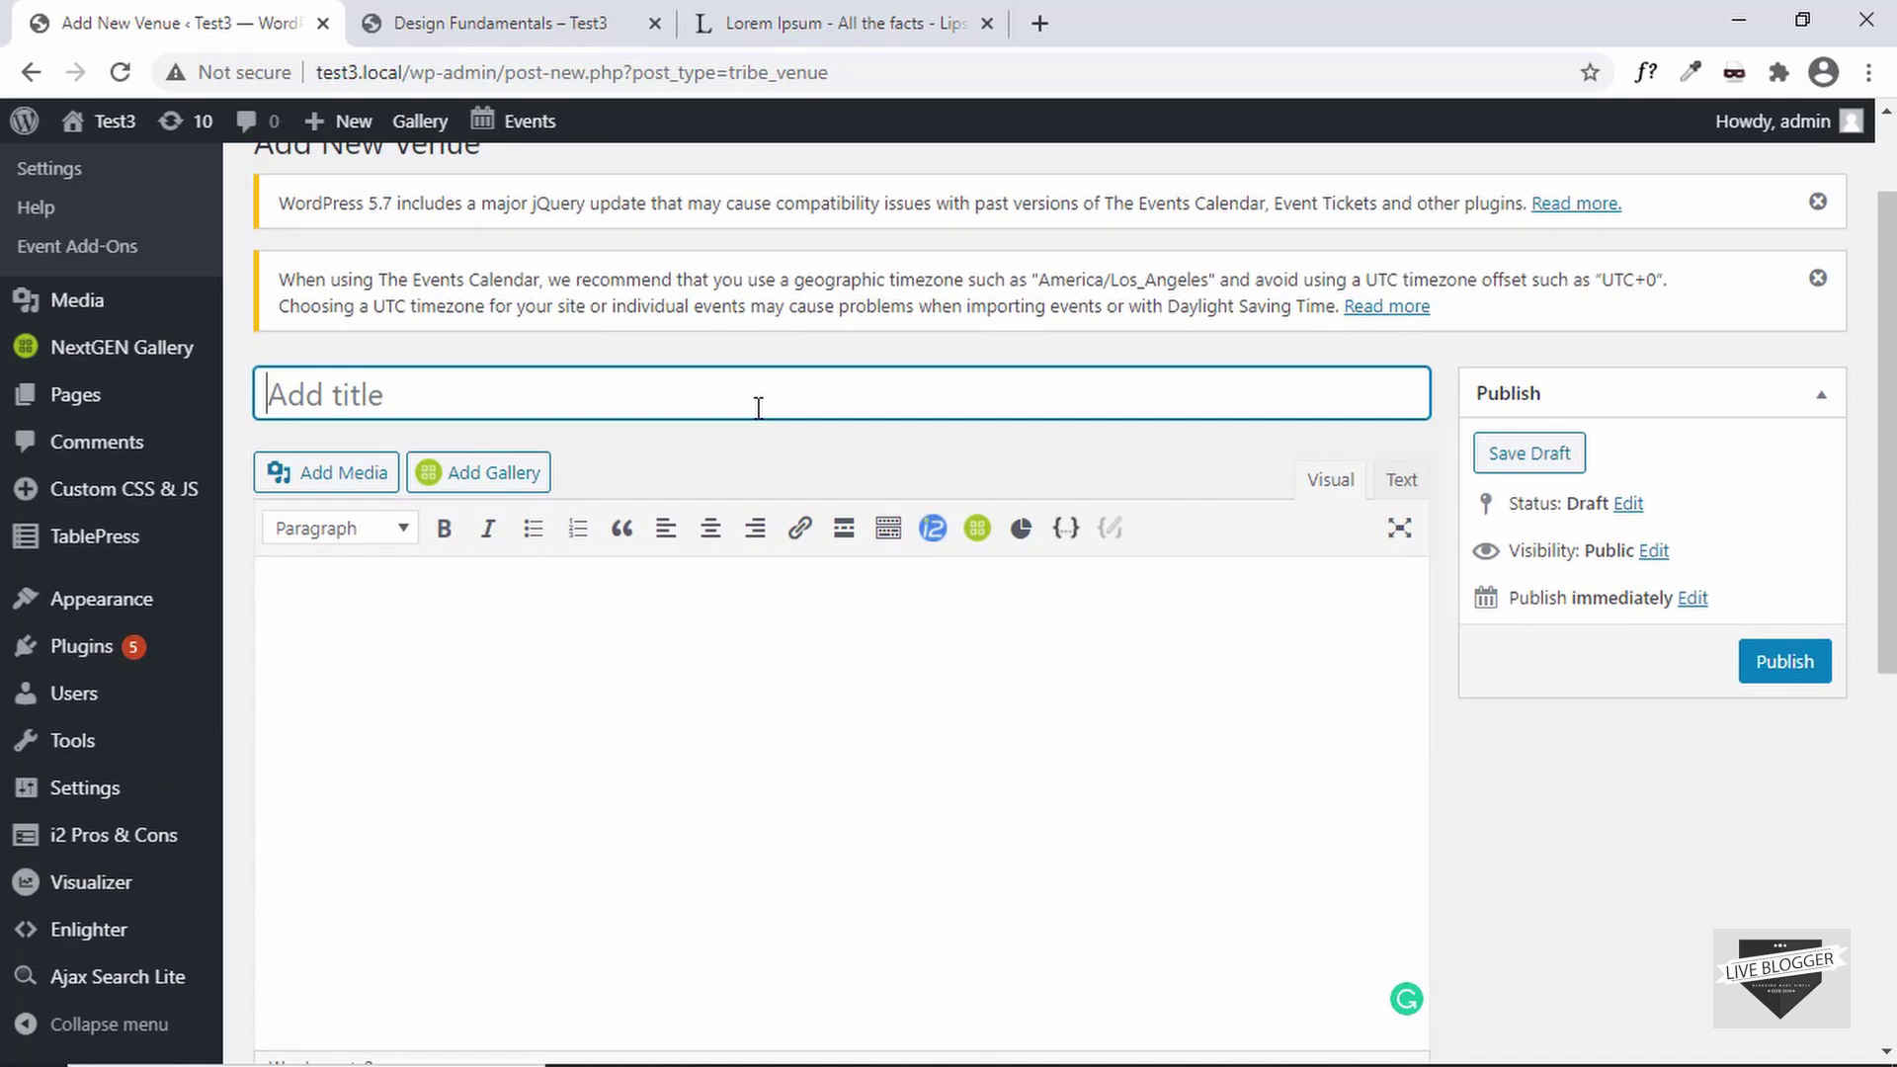
type("Mu")
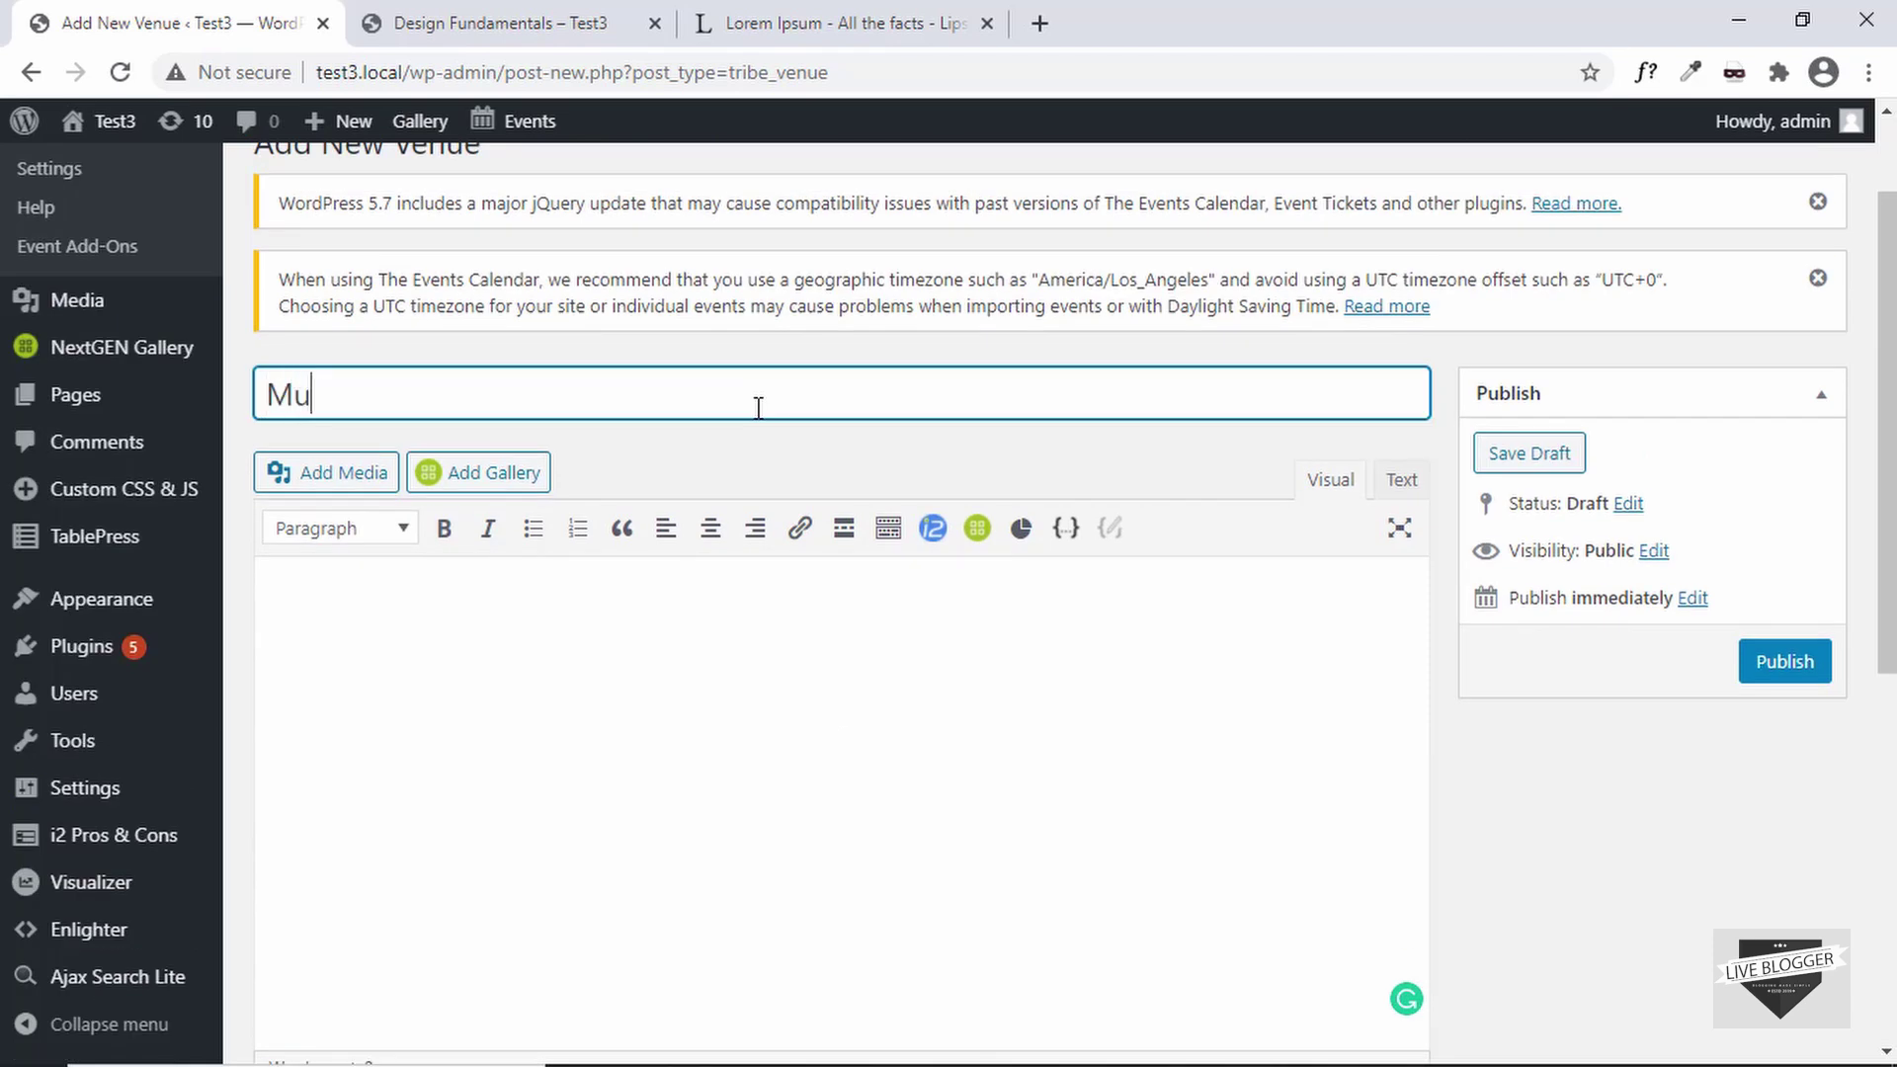
type("mbai")
Fill in the venue's street address, set its city to Mumbai and country to India, and publish the venue
scroll(758, 499, "down", 7)
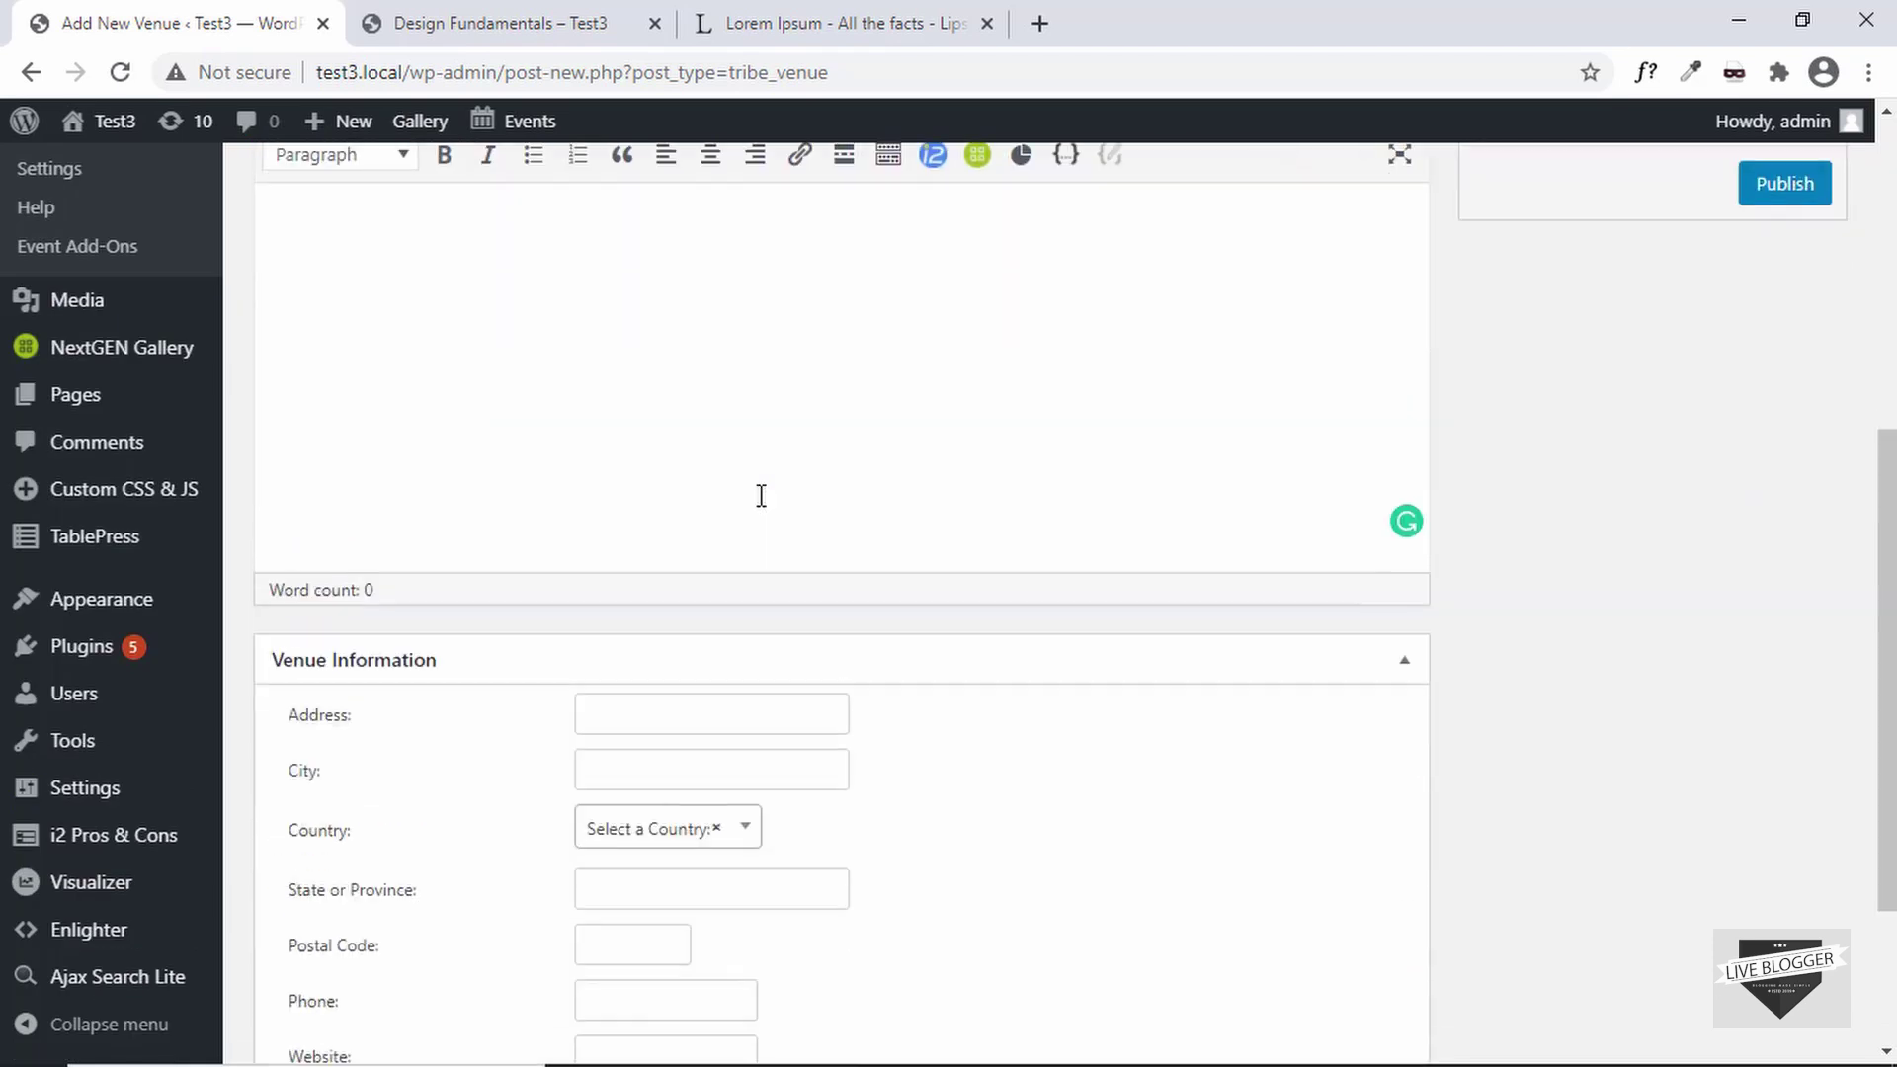
left_click(682, 454)
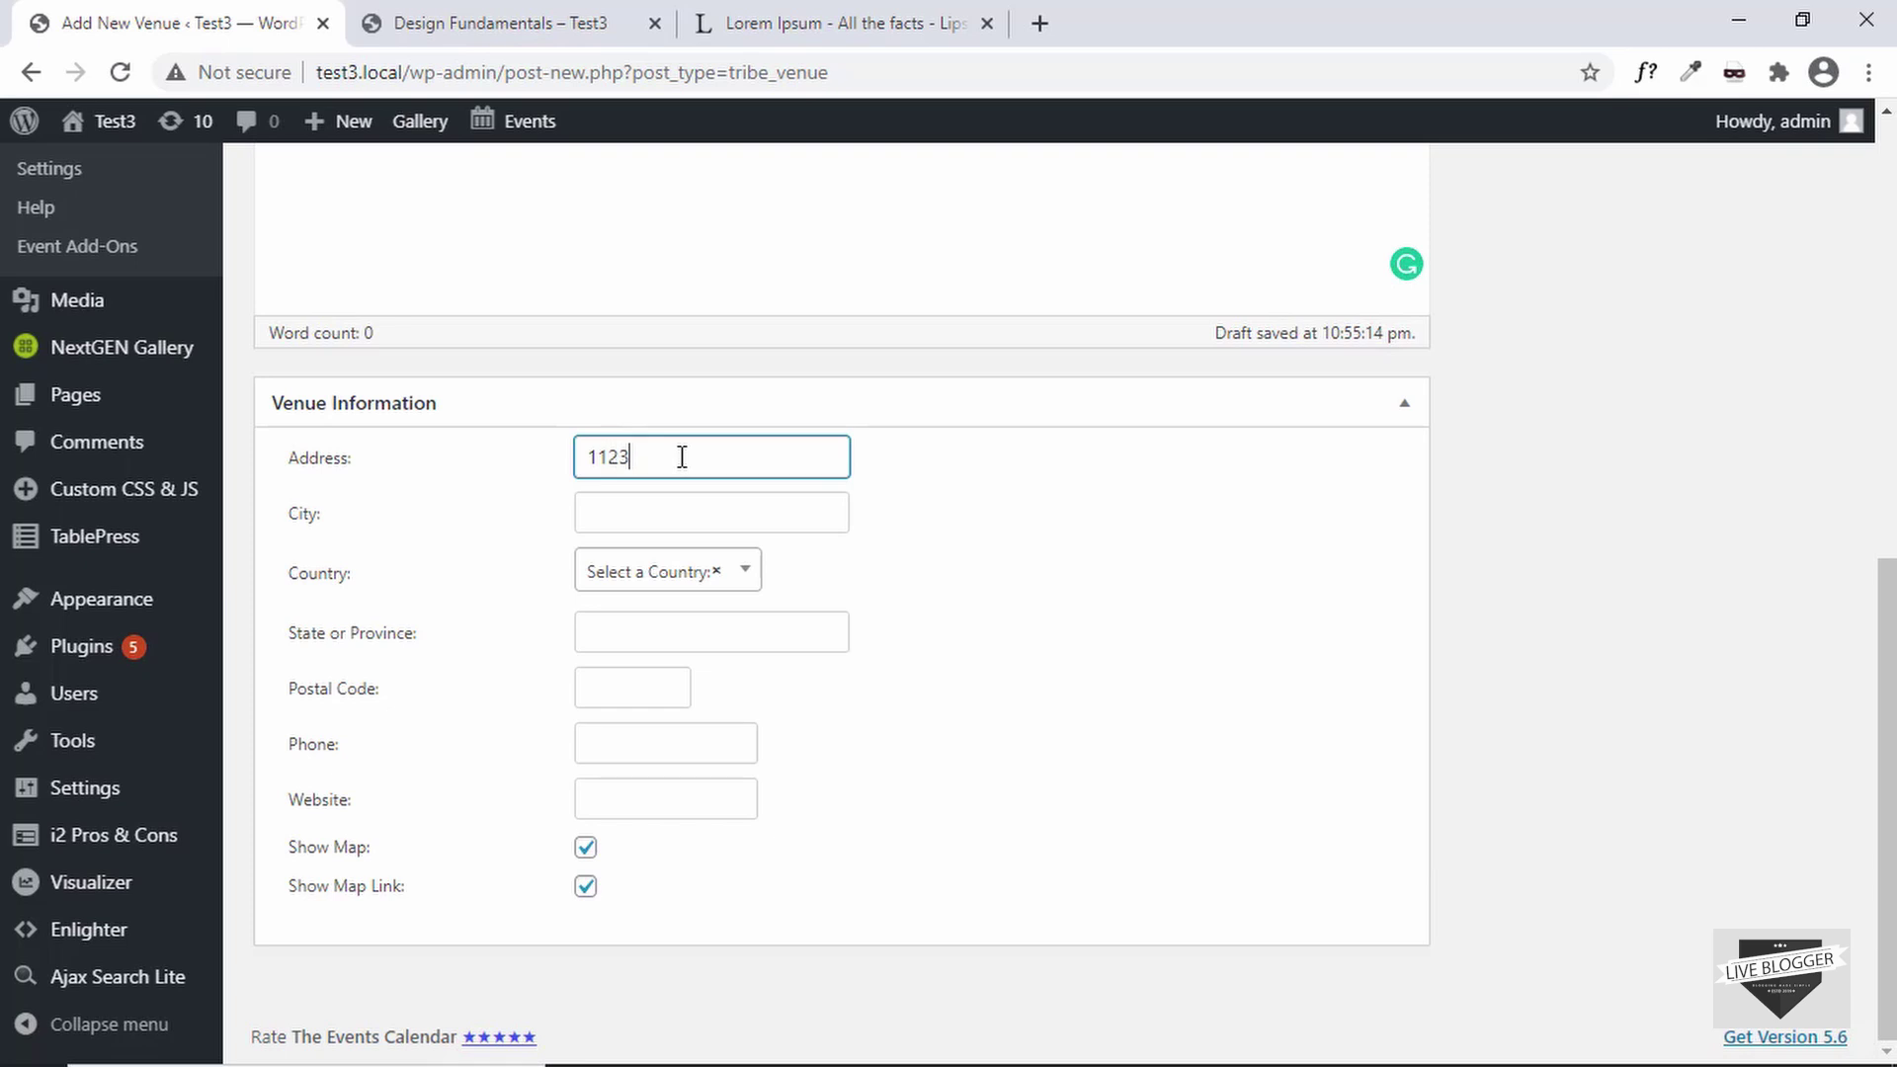
type("1234")
key("Tab")
type("M")
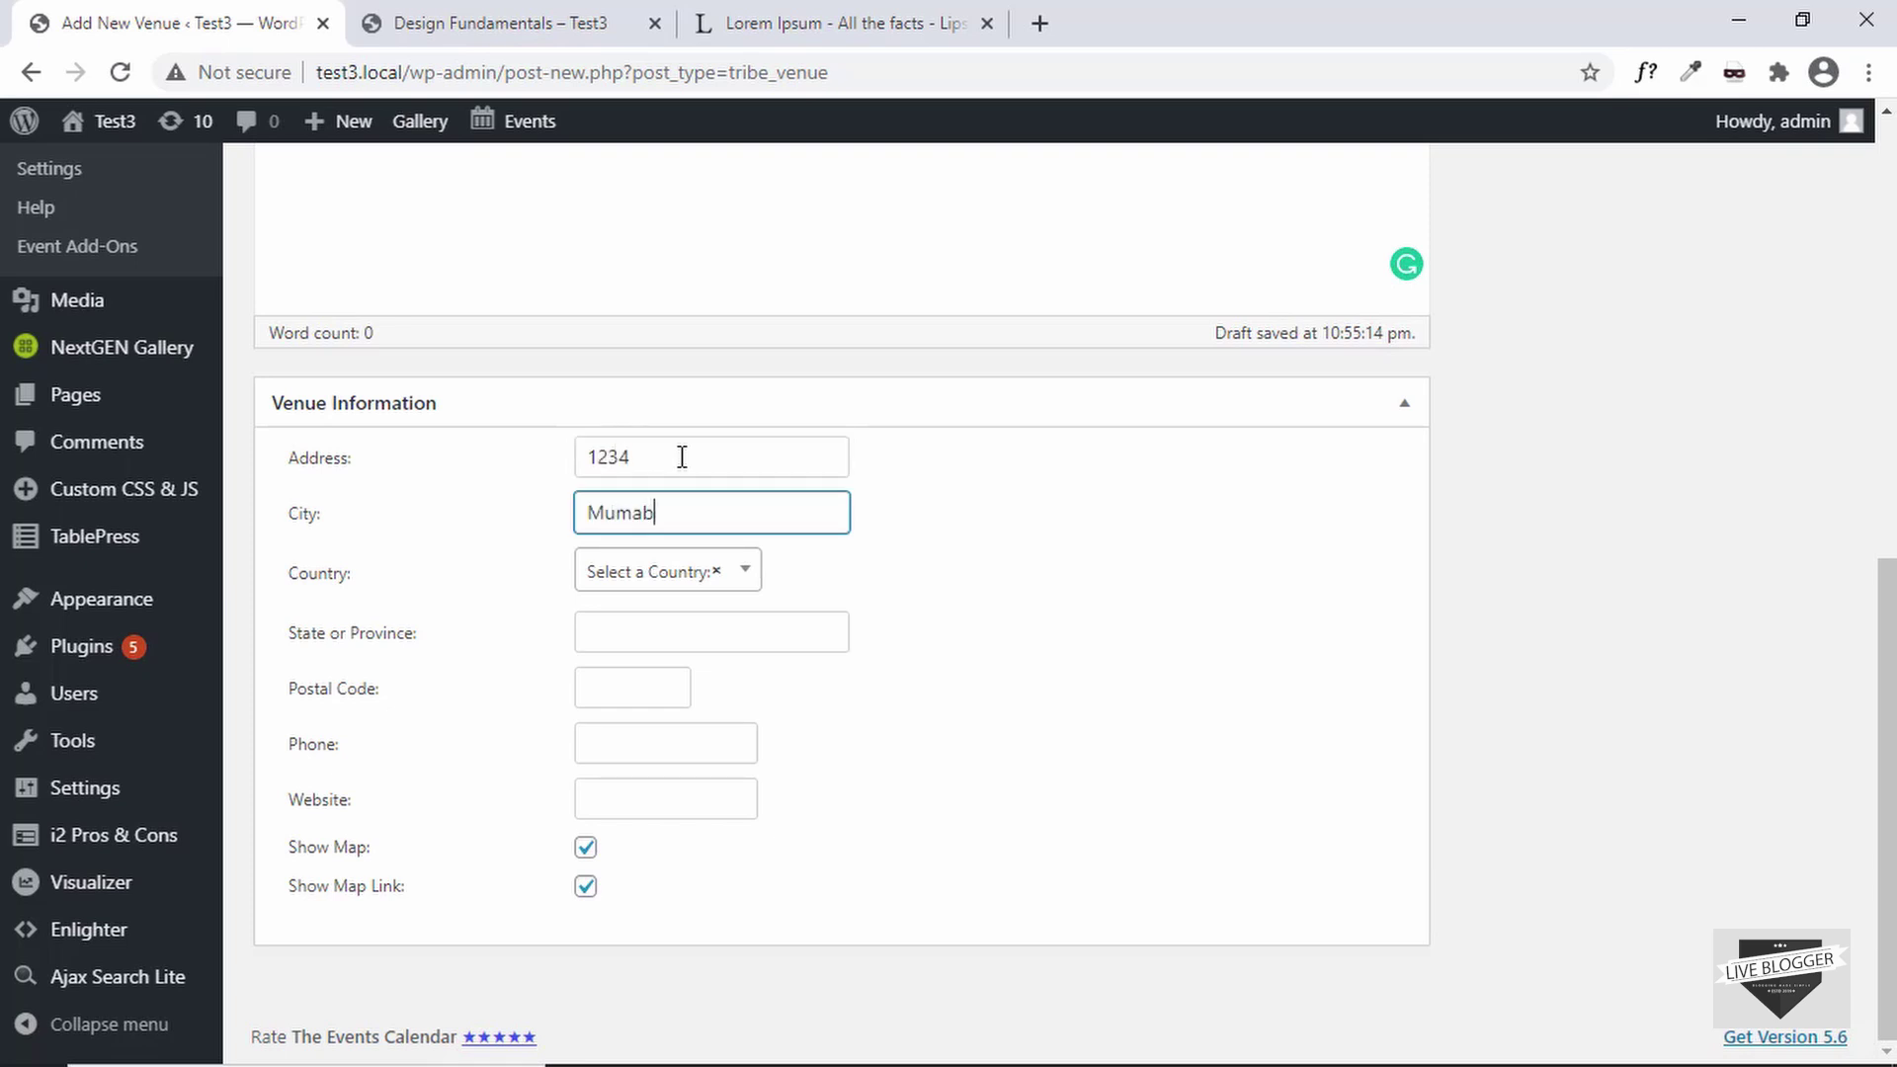
left_click(668, 571)
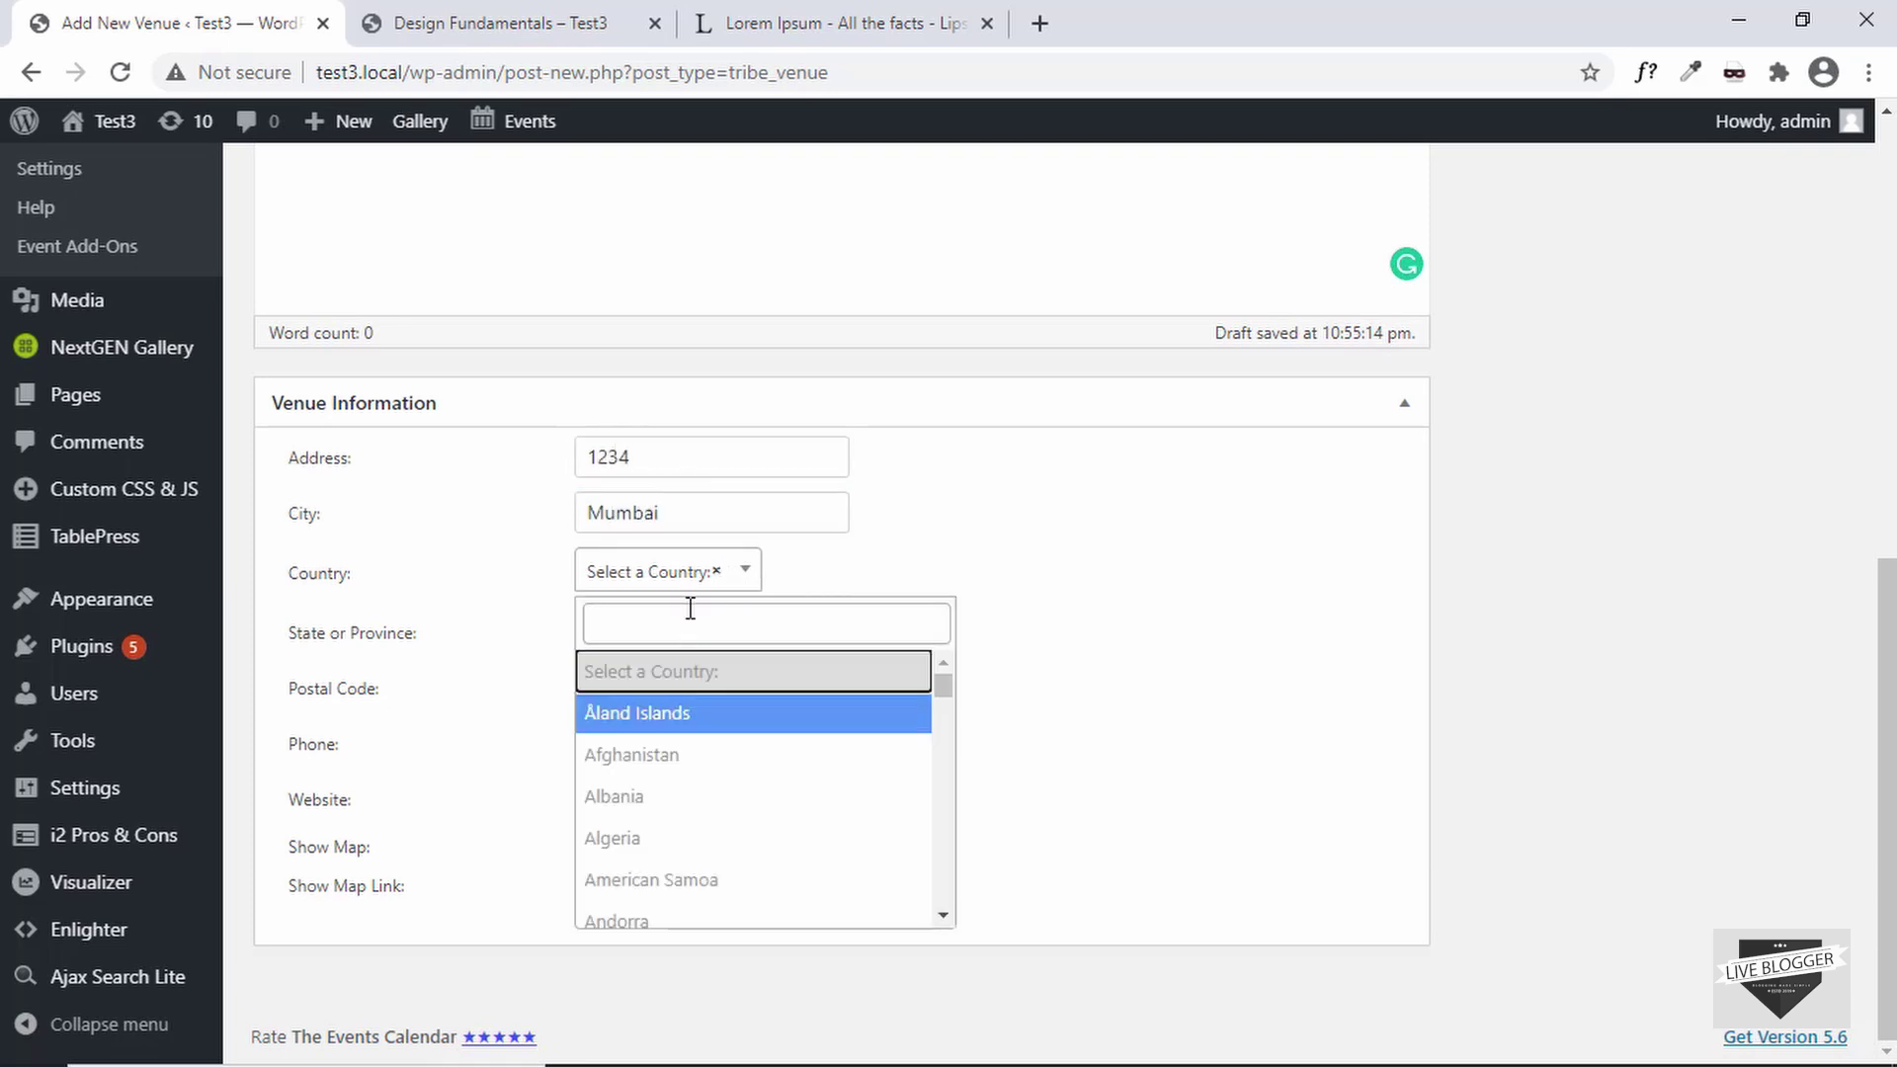
type("ind")
left_click(675, 729)
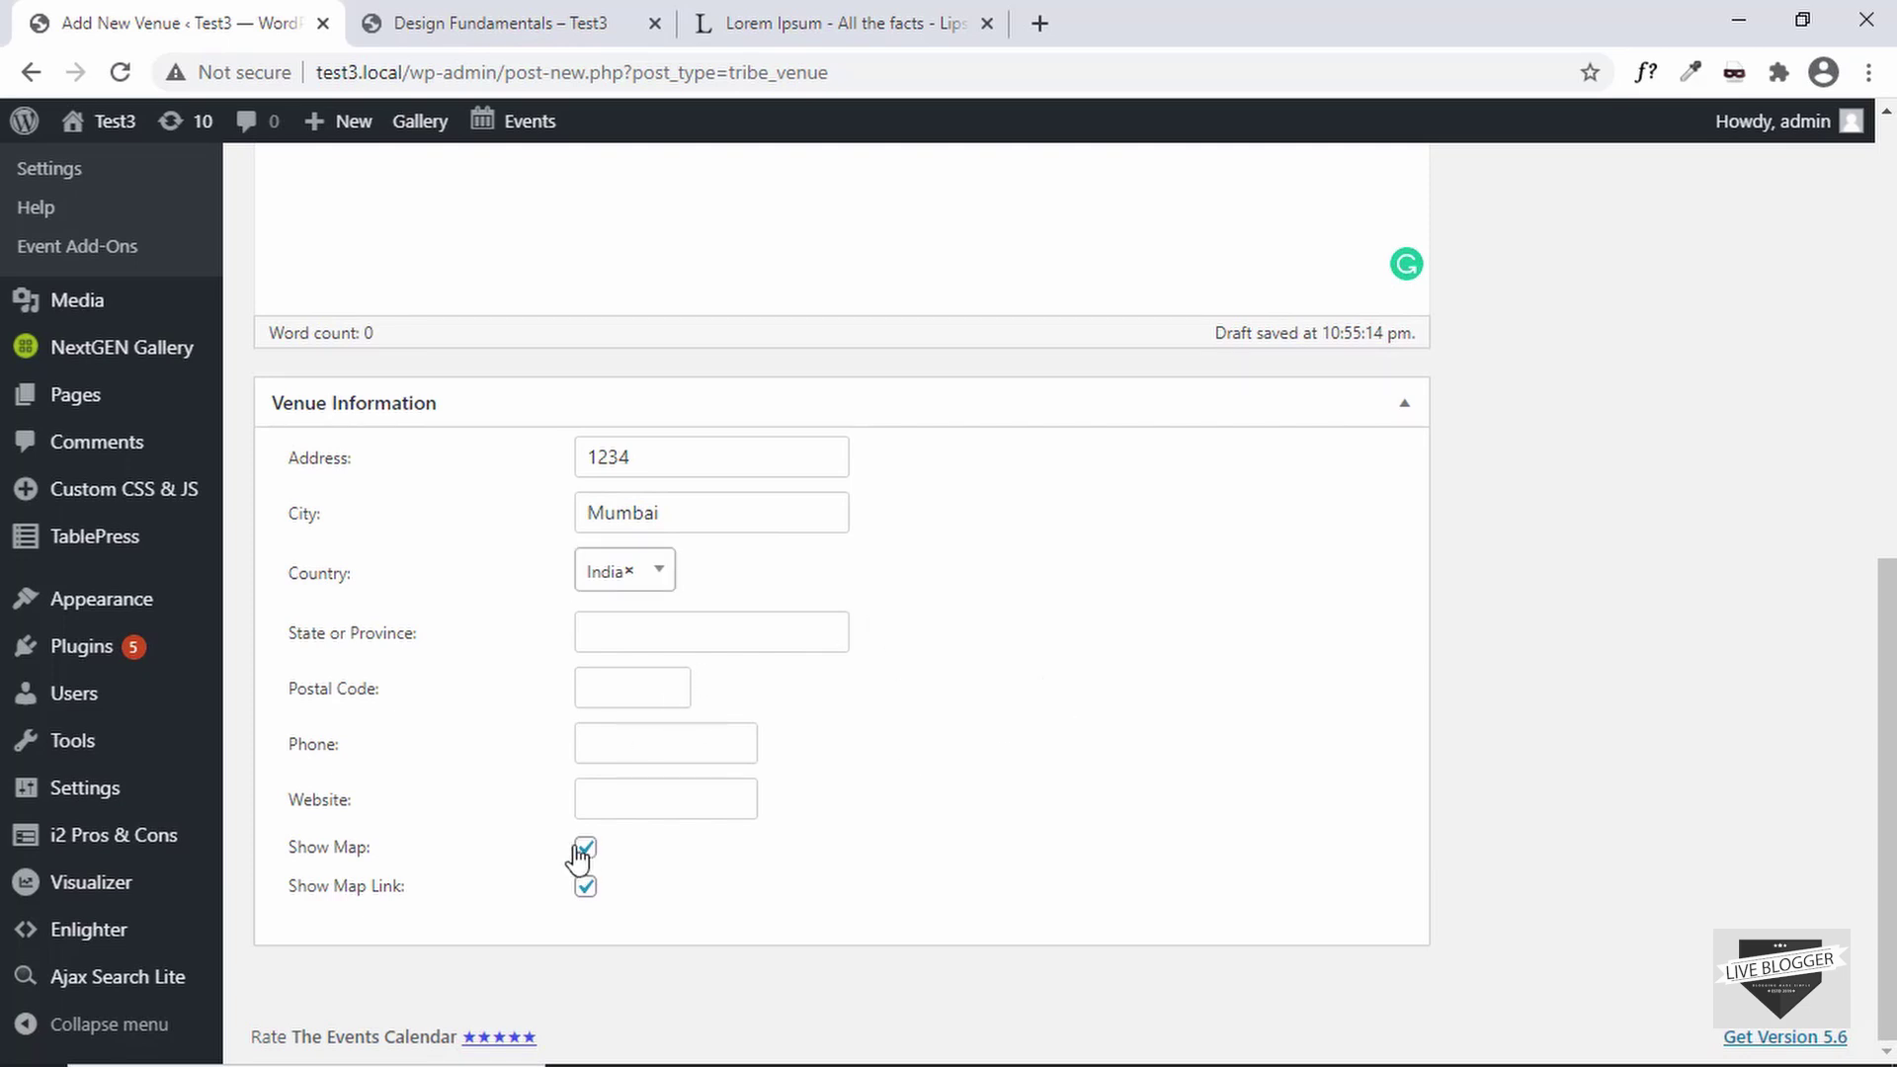
scroll(1287, 653, "up", 8)
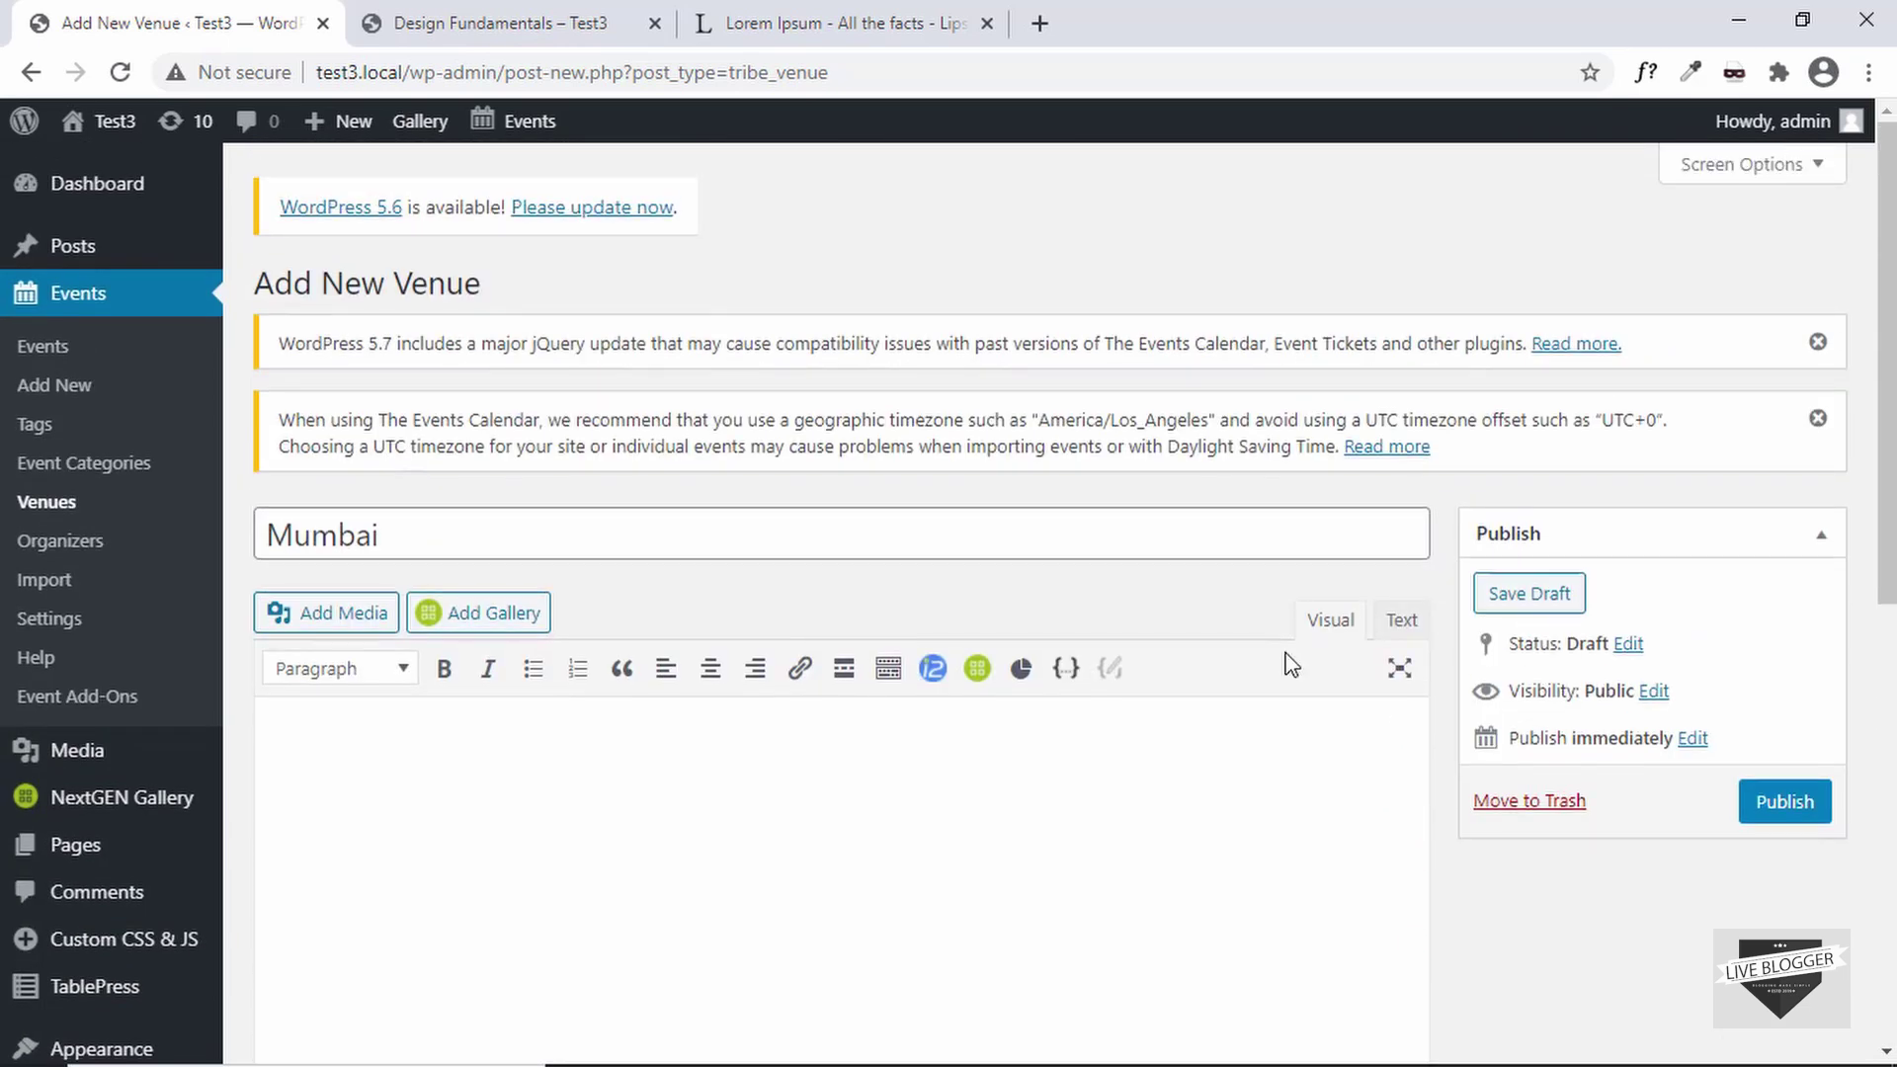
left_click(1790, 808)
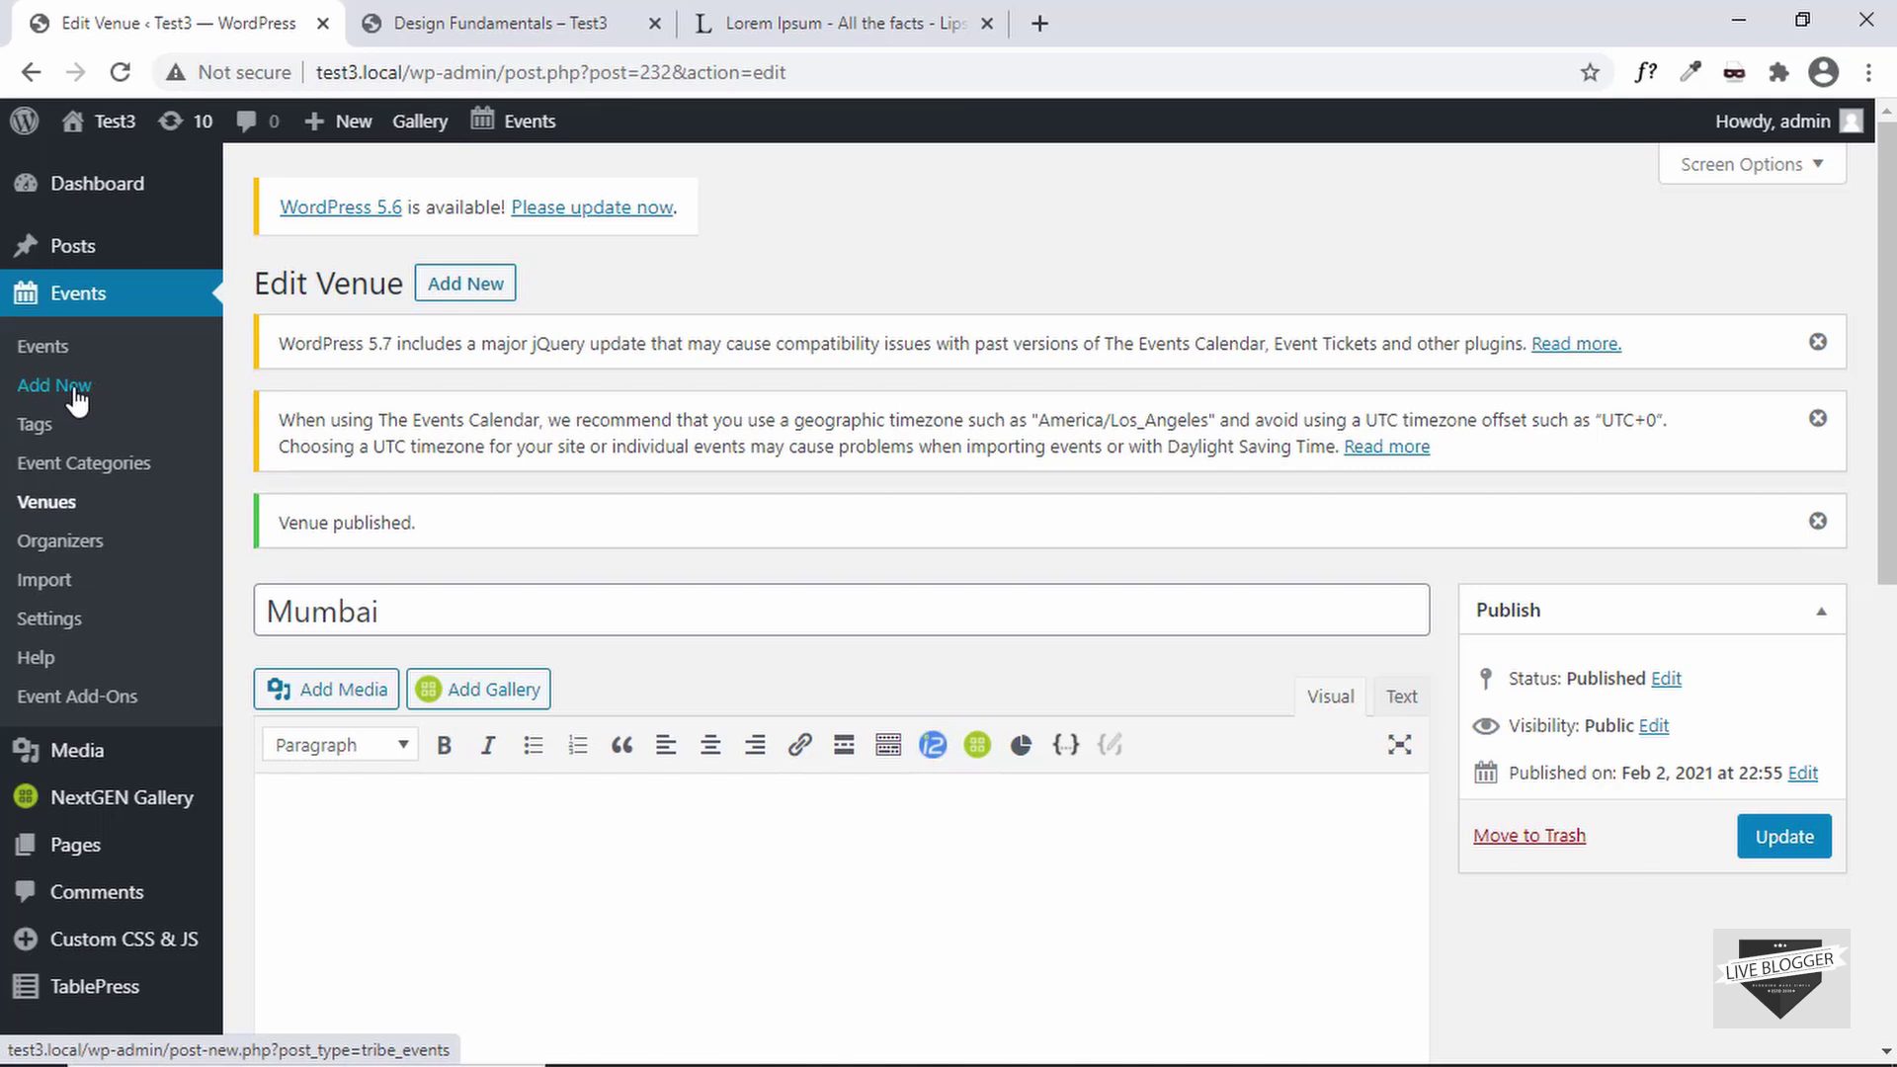
Start a new event and title it Blogger Basics
left_click(75, 393)
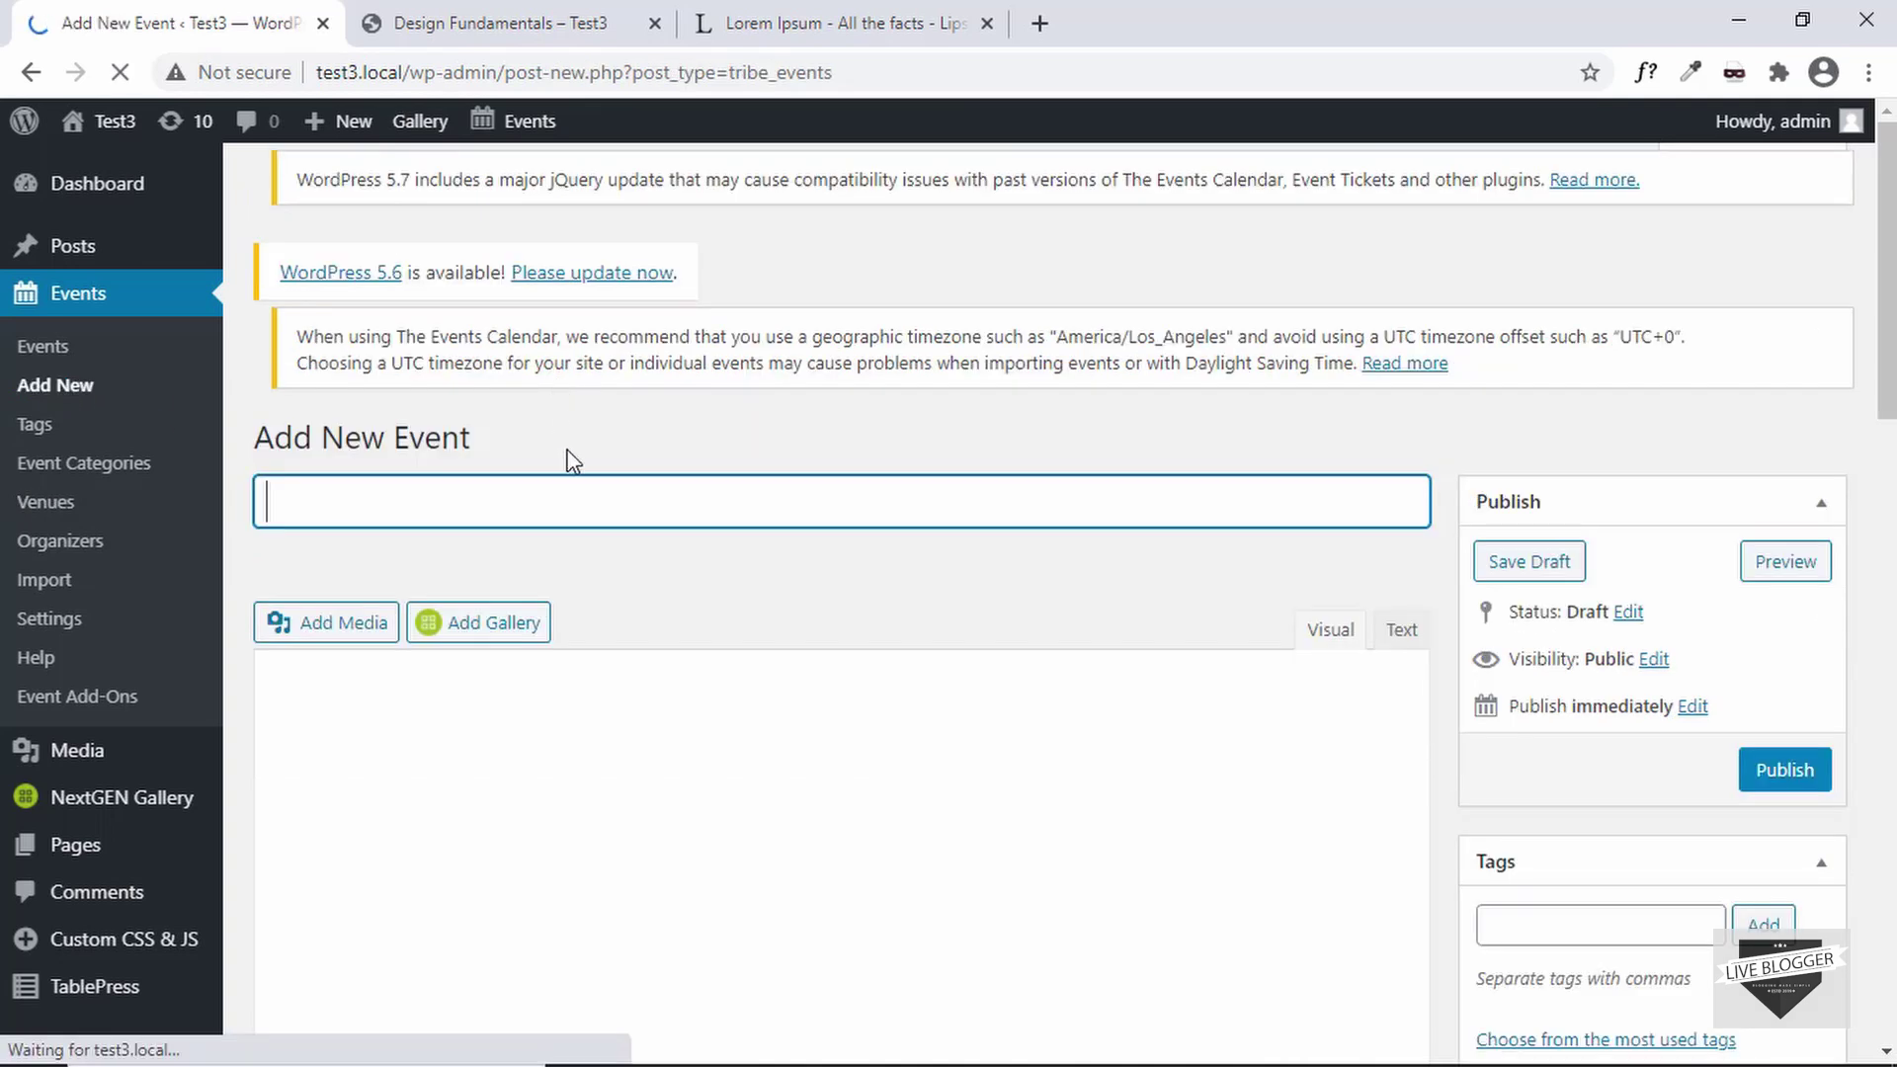
scroll(573, 477, "down", 1)
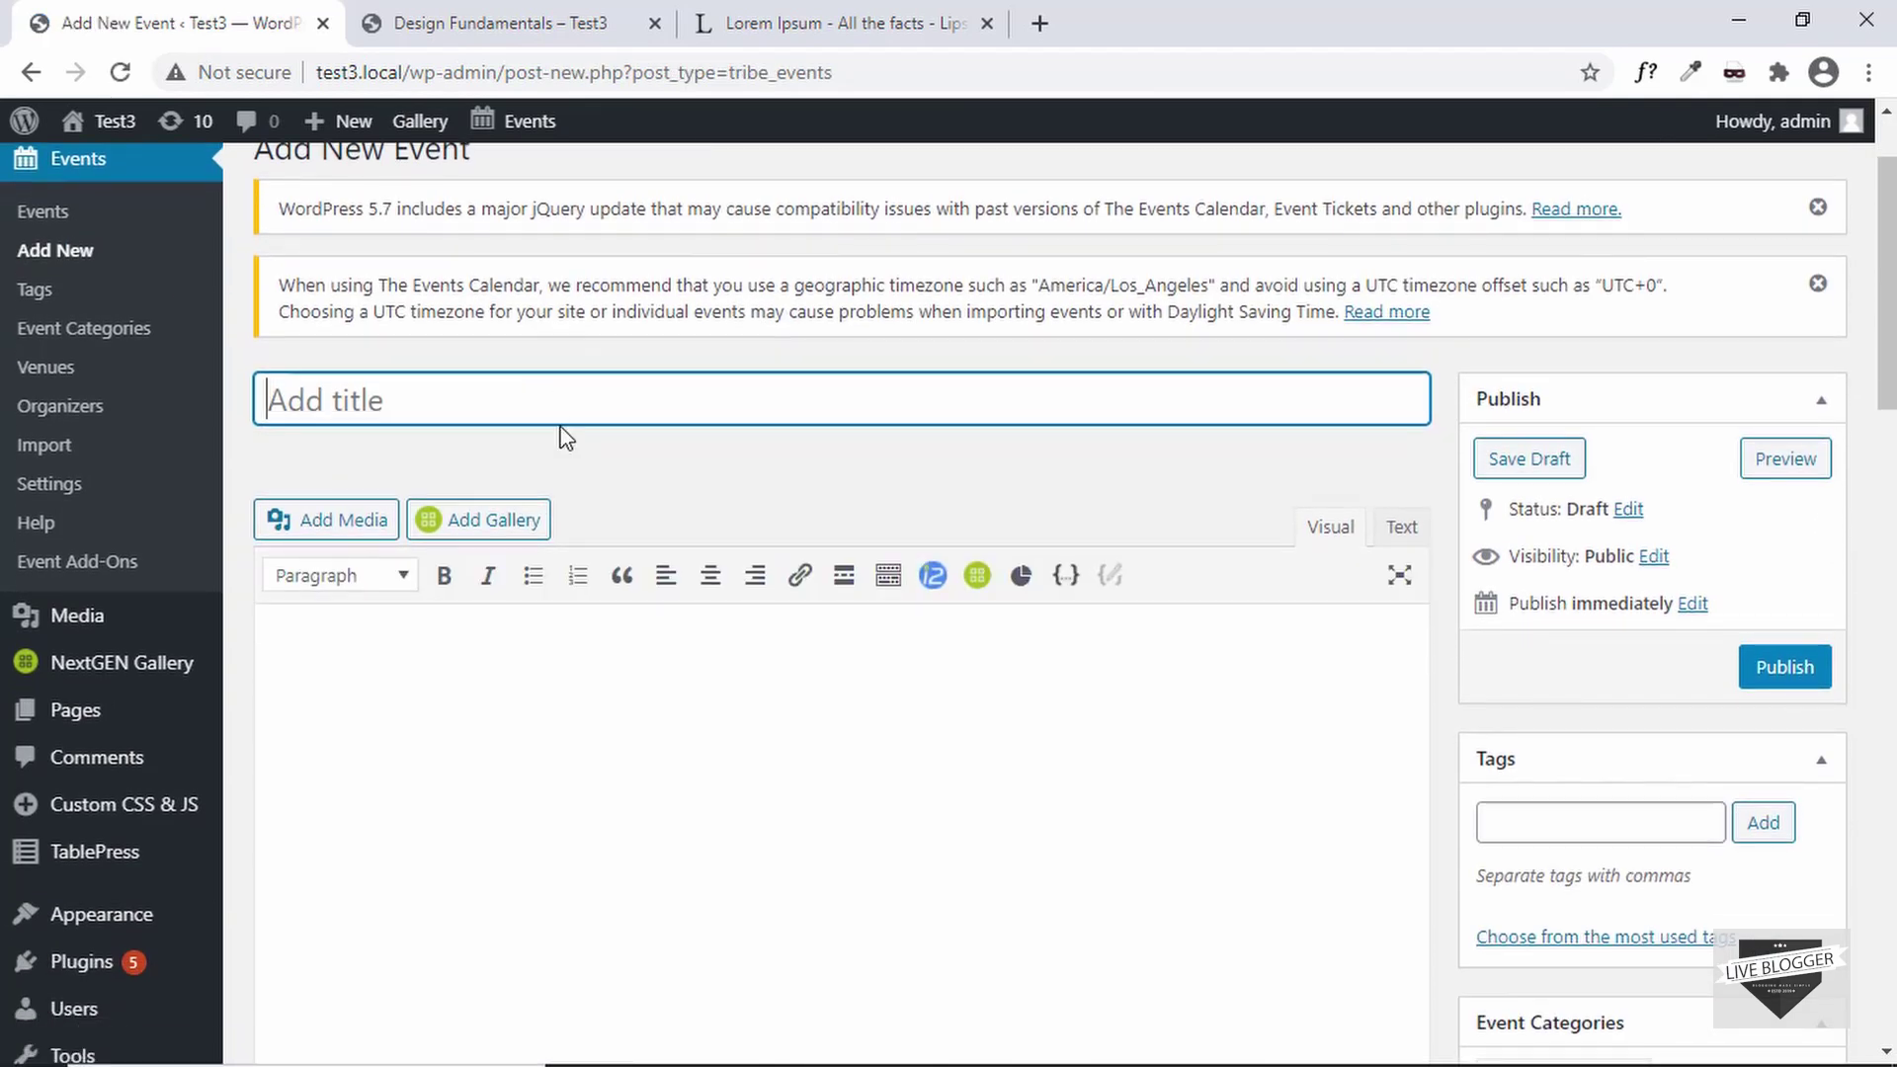
scroll(563, 470, "down", 1)
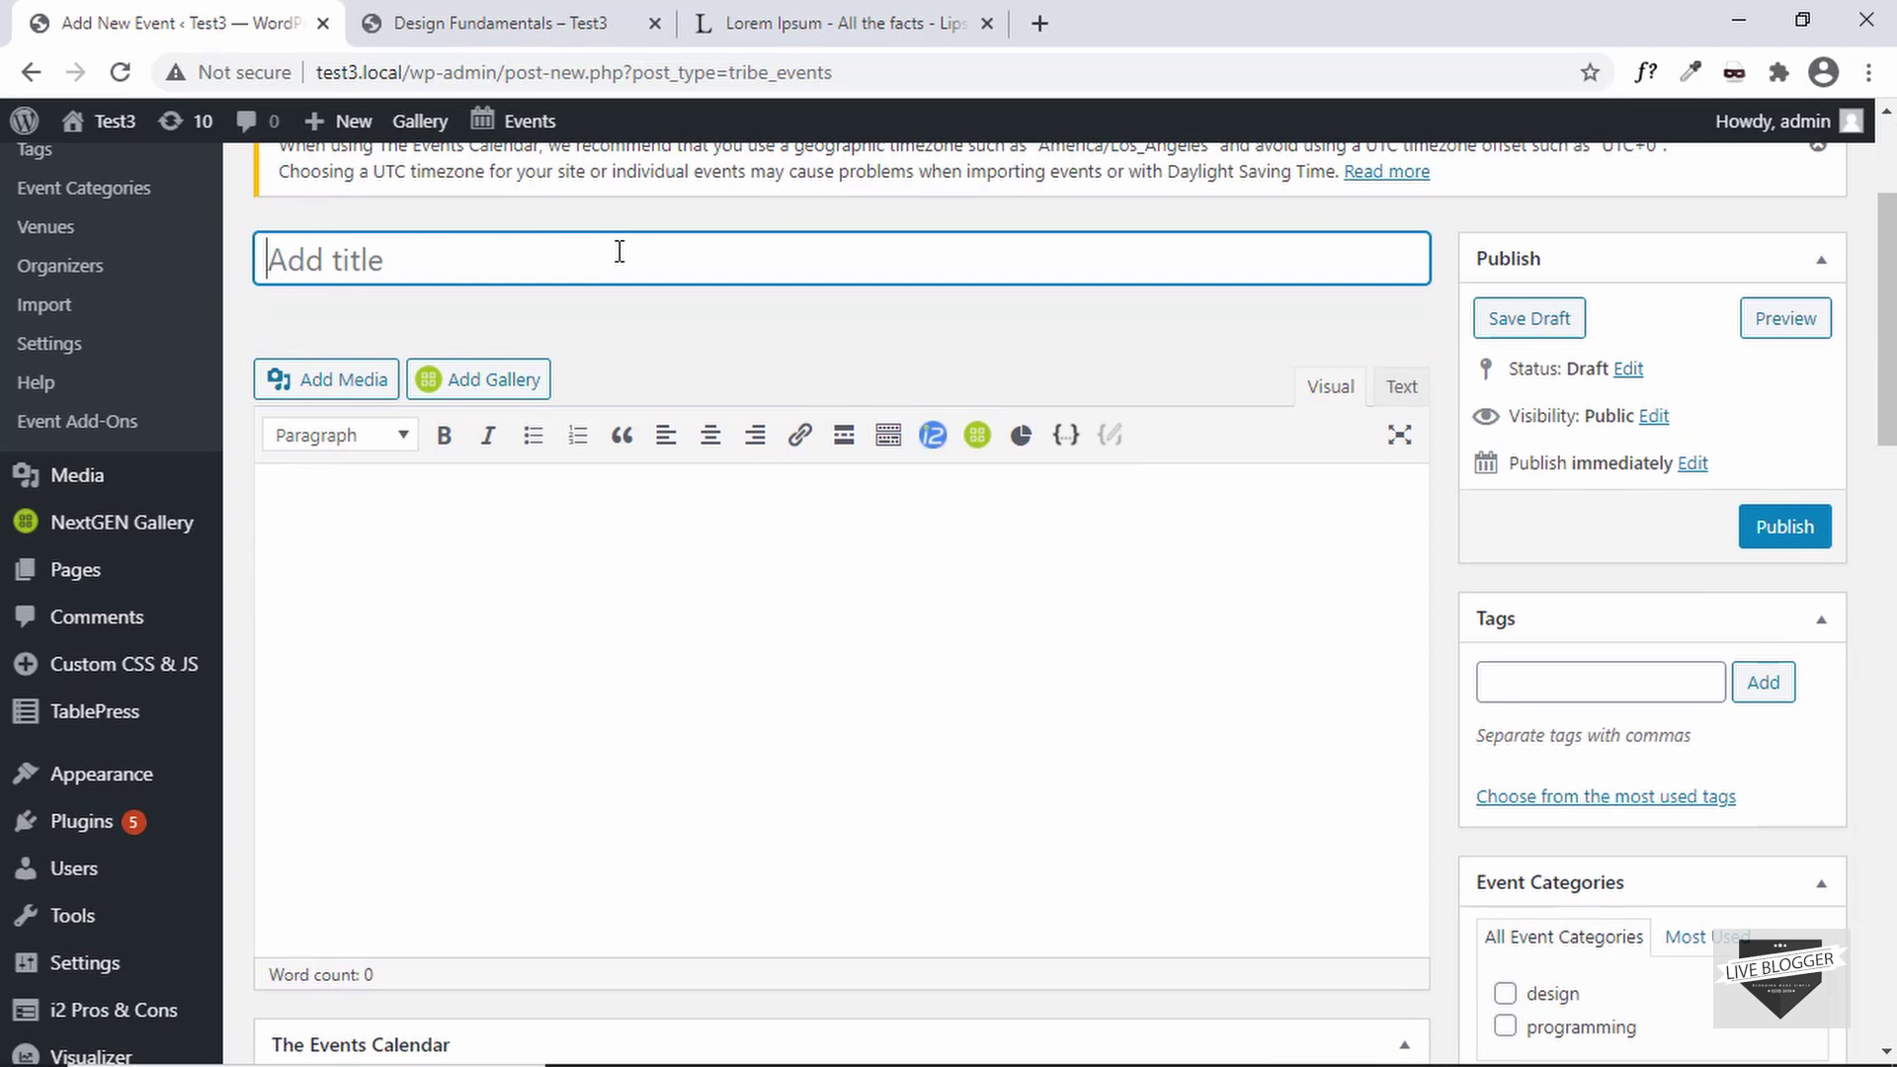
type("Blogger")
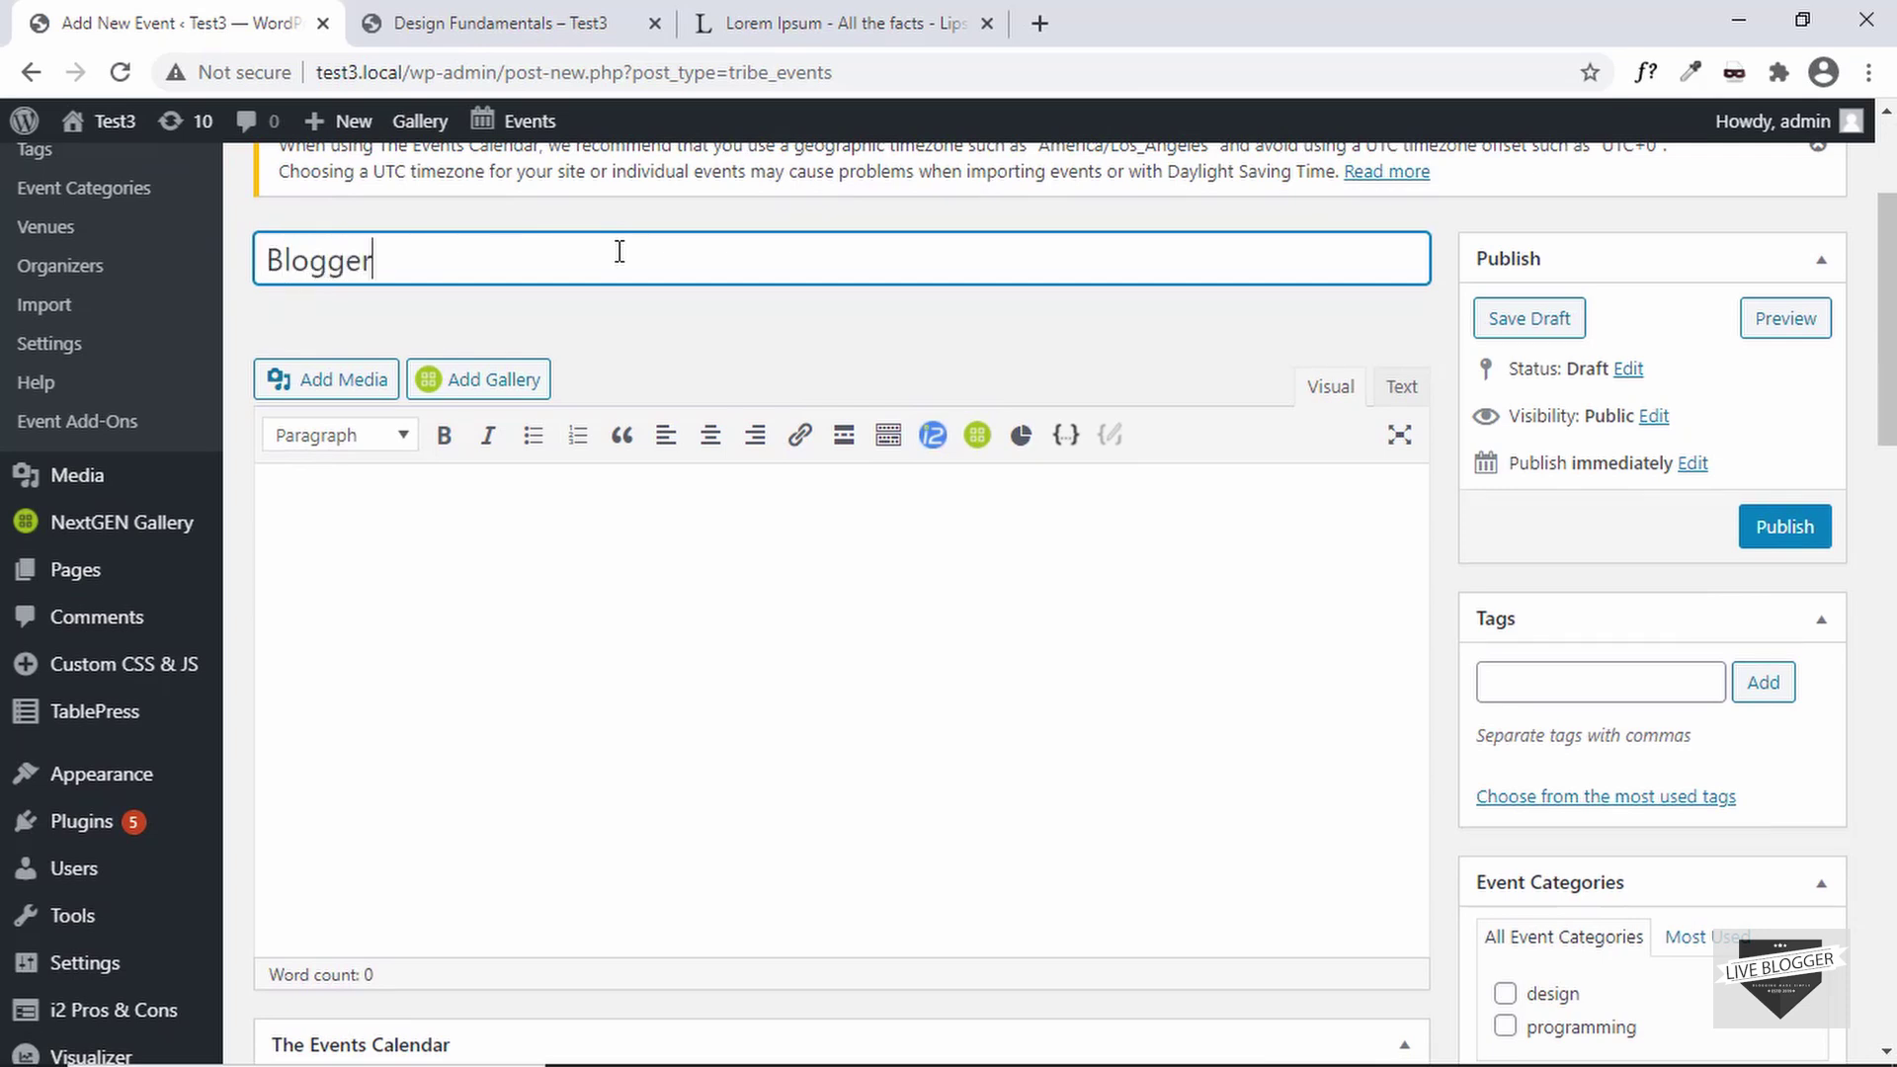
type(" Basics")
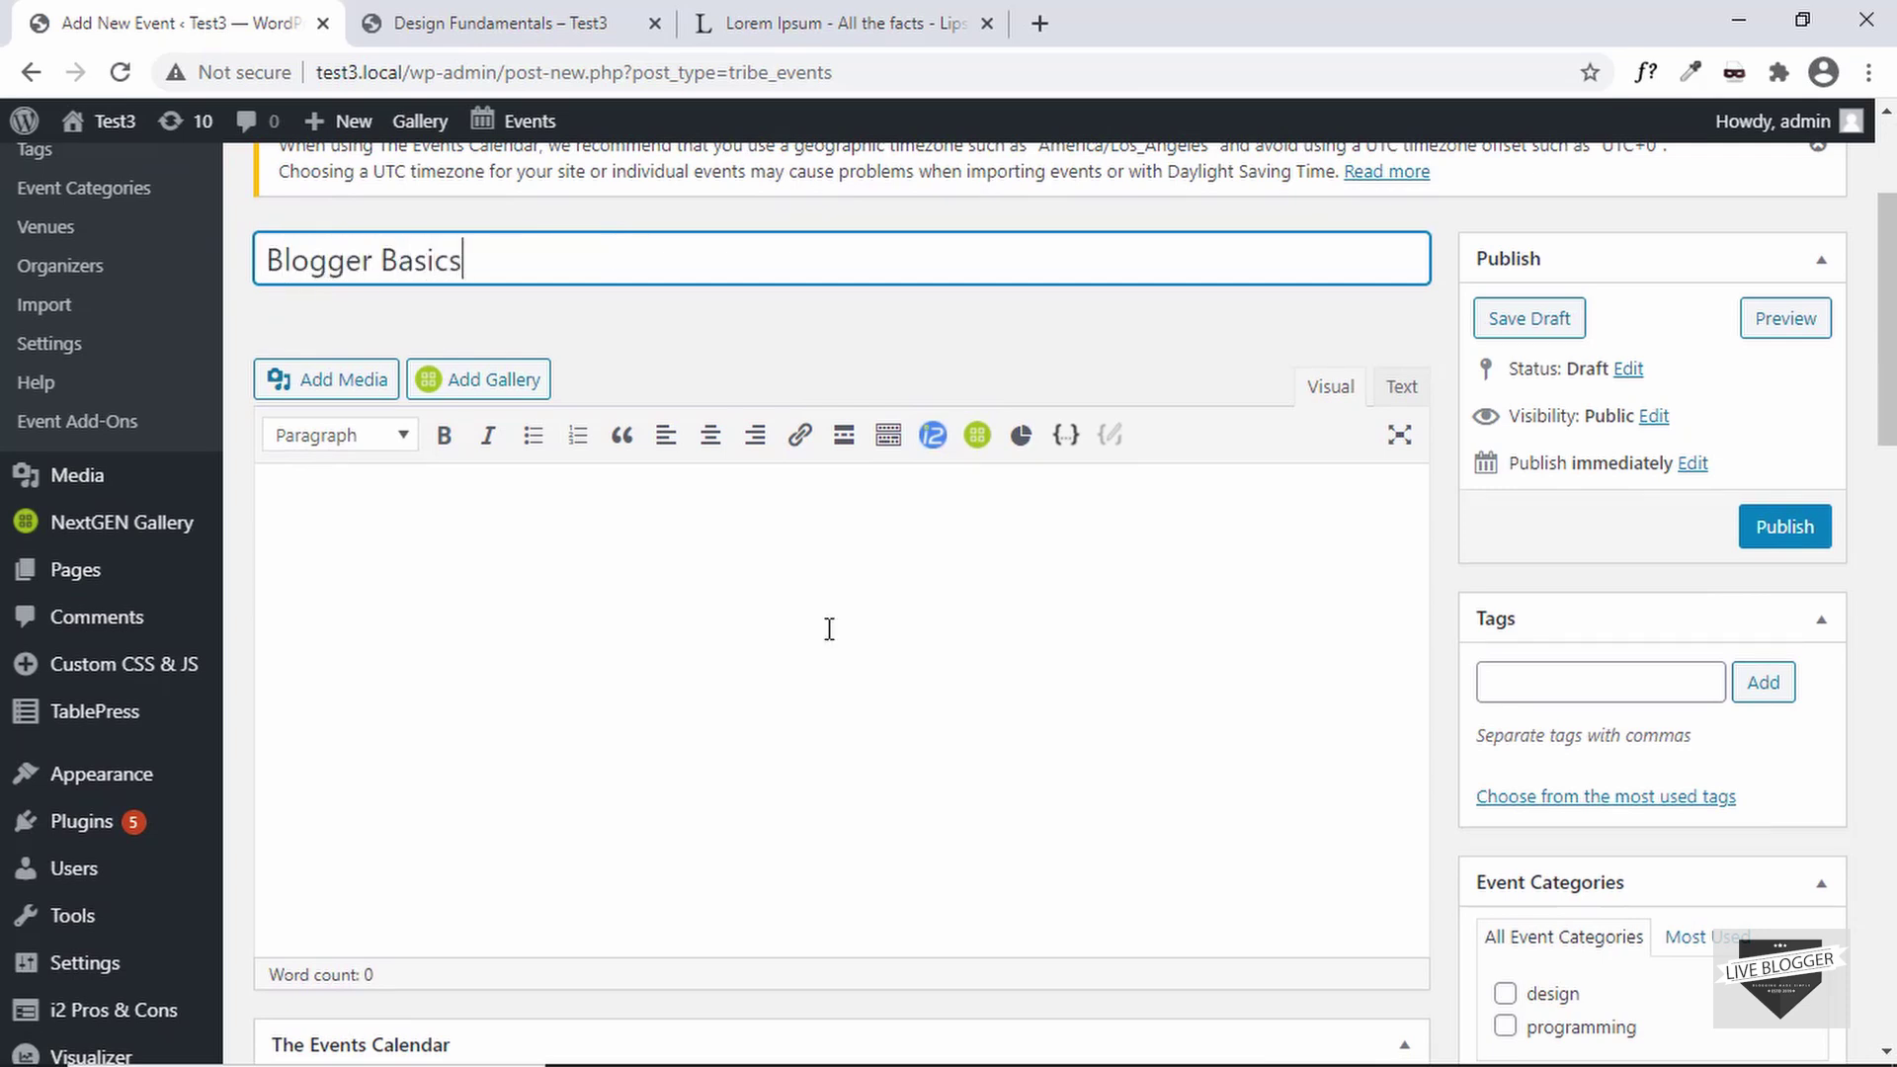
Copy text from the lorem ipsum page's paragraph starting "Curabitur ac risus nec massa" into the event's description
left_click(828, 628)
left_click(530, 20)
left_click(847, 20)
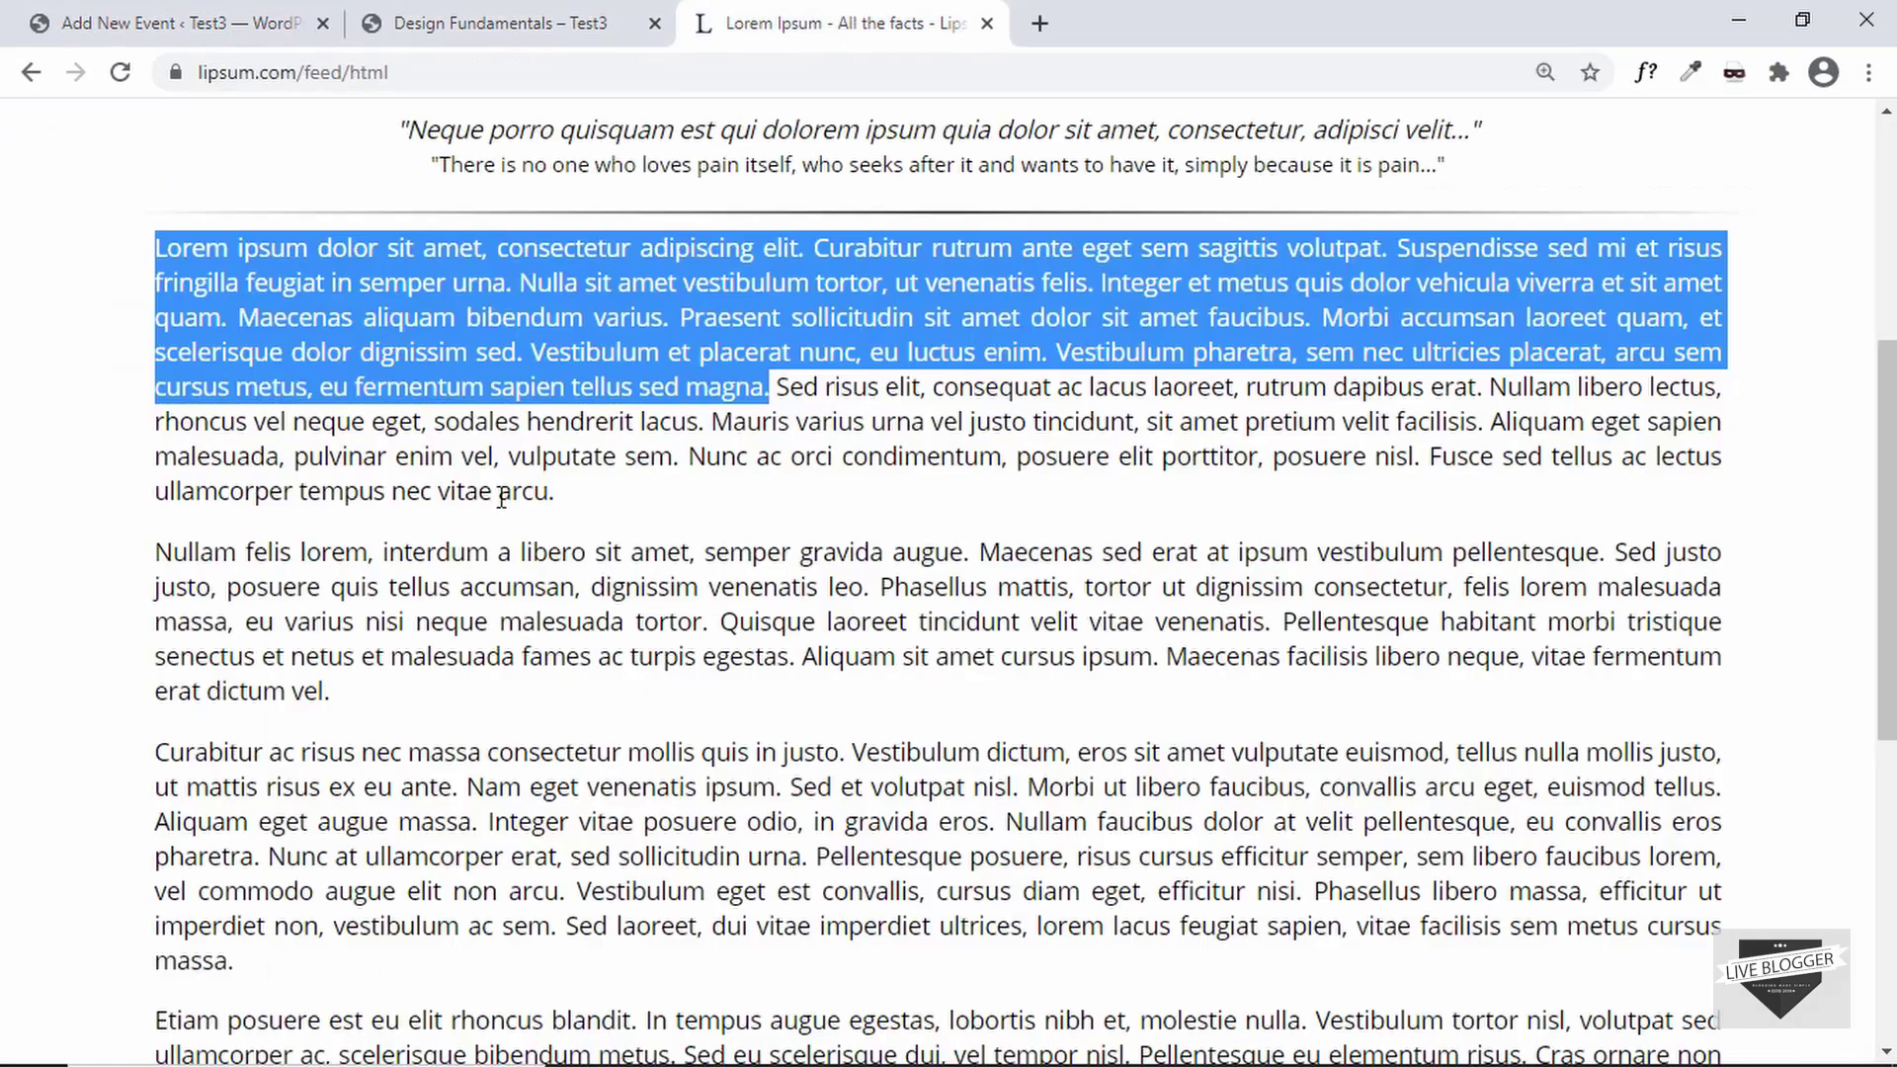
scroll(599, 438, "down", 1)
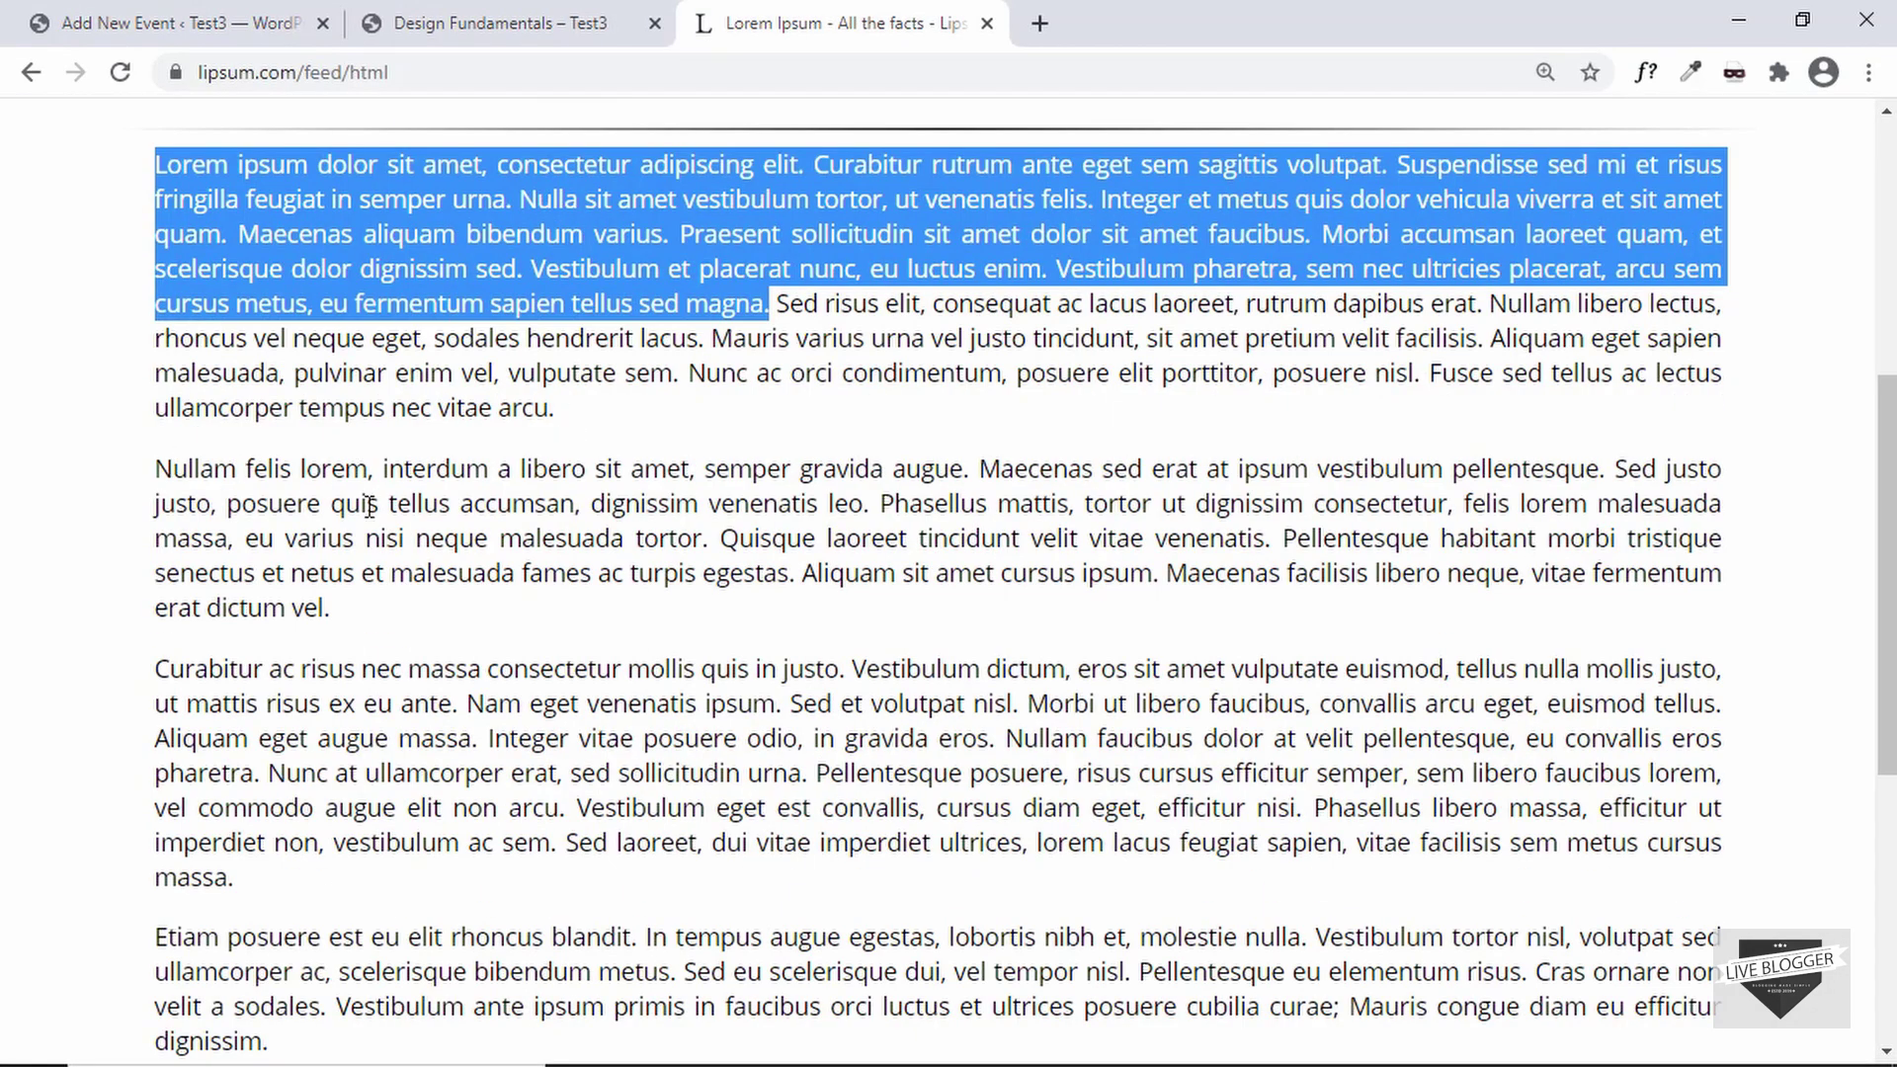
left_click_drag(156, 670, 478, 740)
key("ctrl+c")
left_click(234, 10)
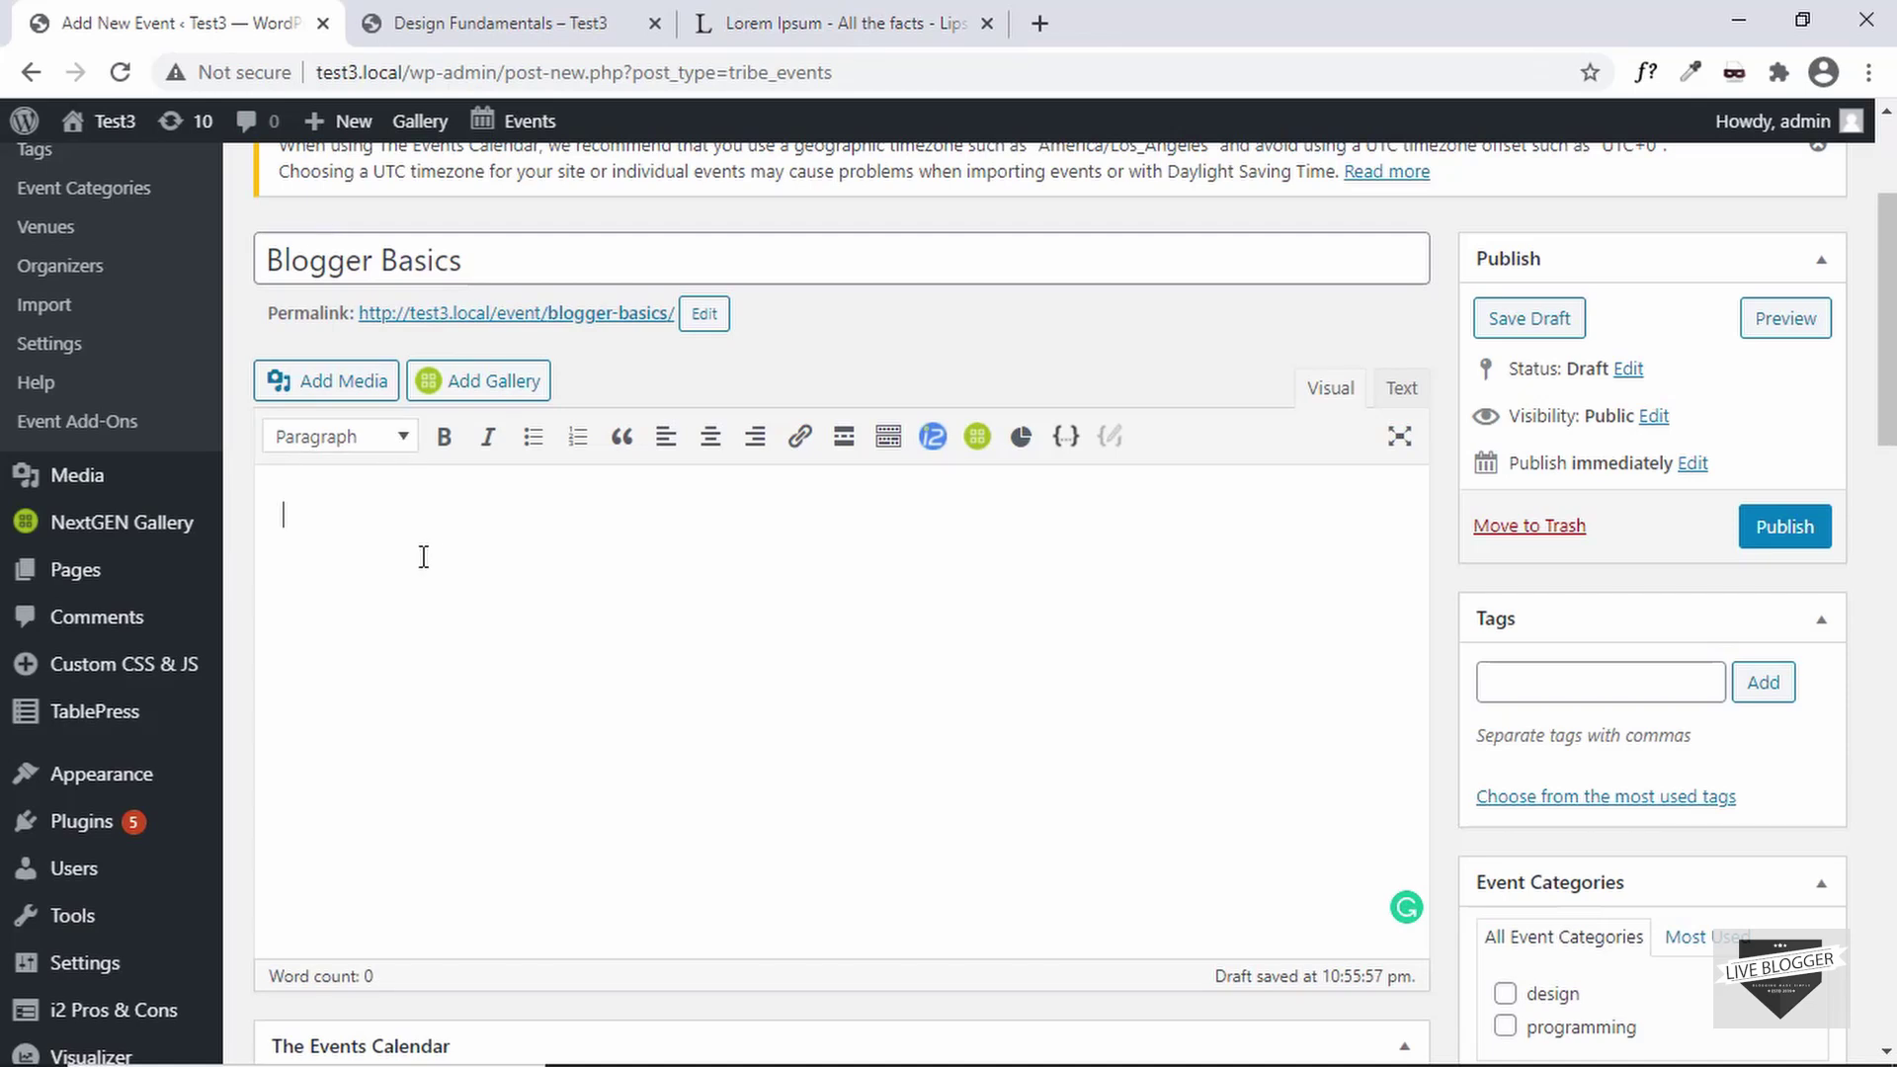
key("ctrl+v")
Set the event's start date to February 6, 2021
scroll(1080, 583, "down", 8)
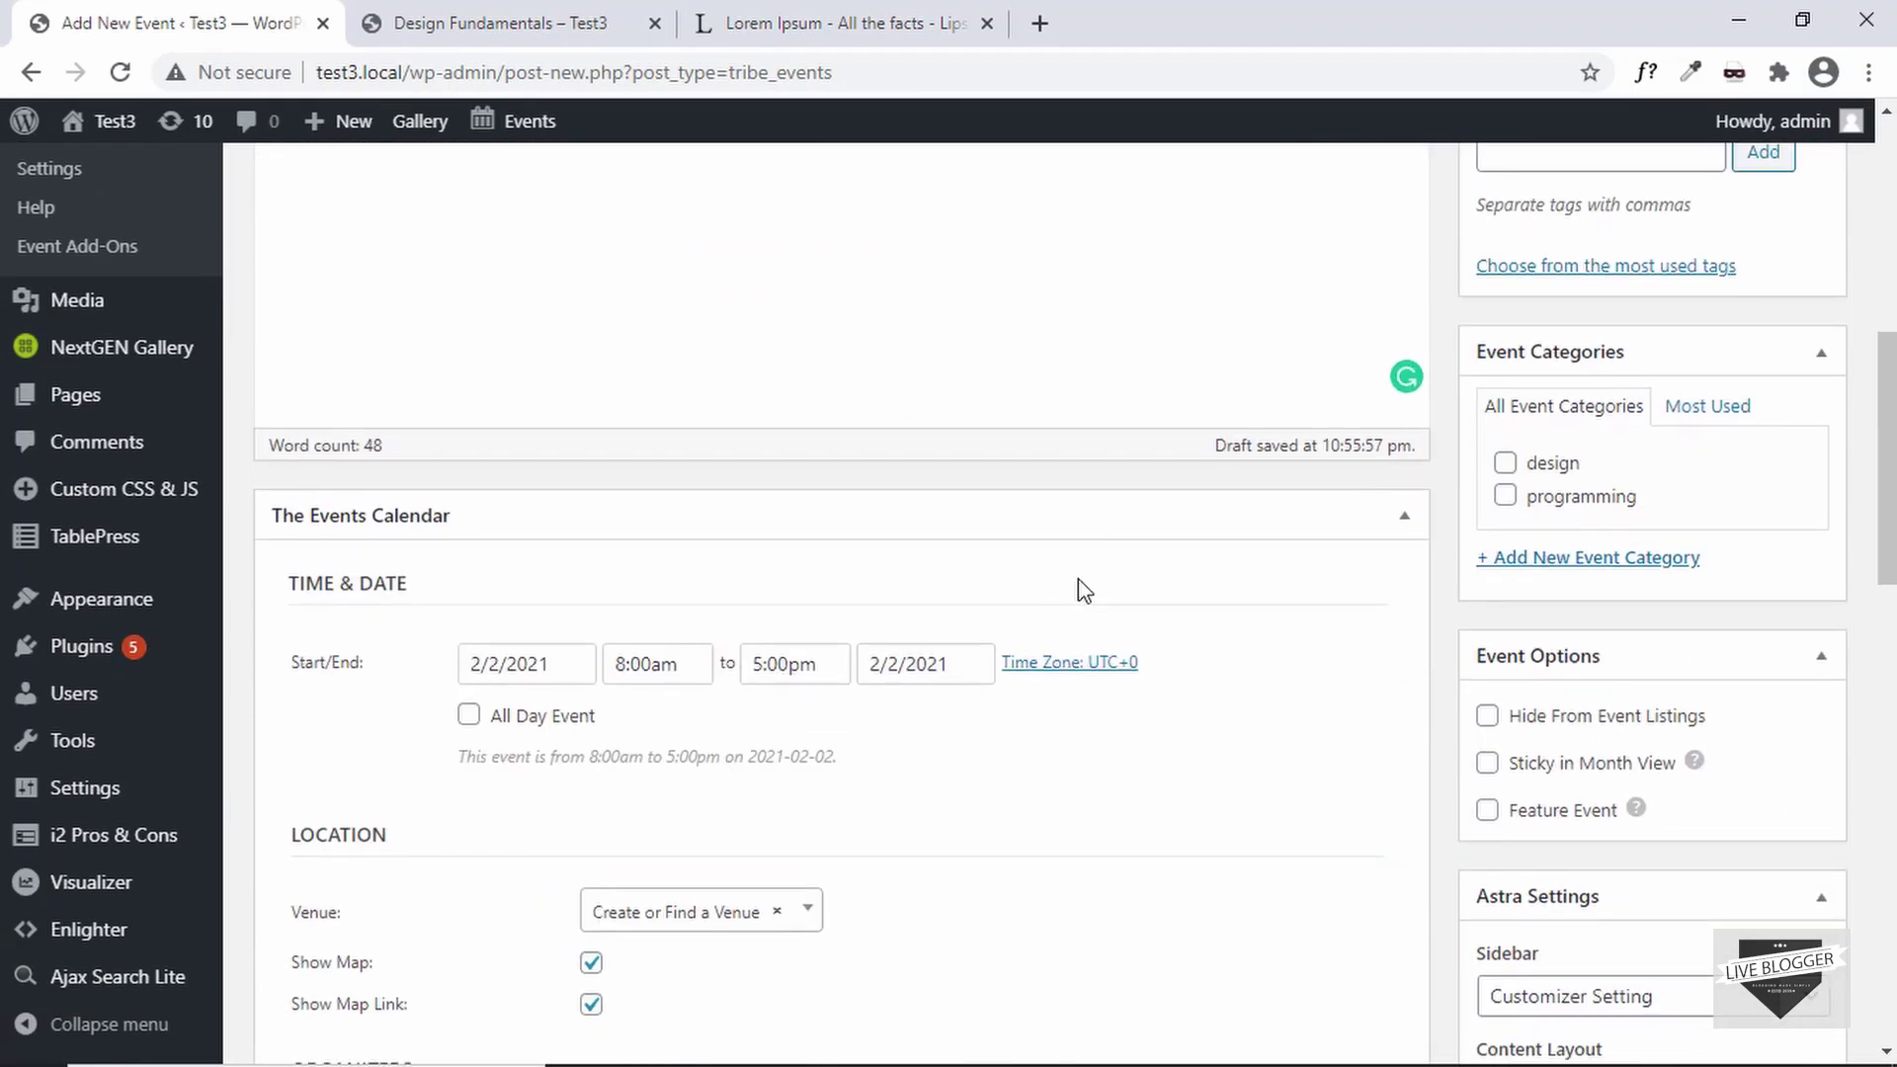
left_click(563, 411)
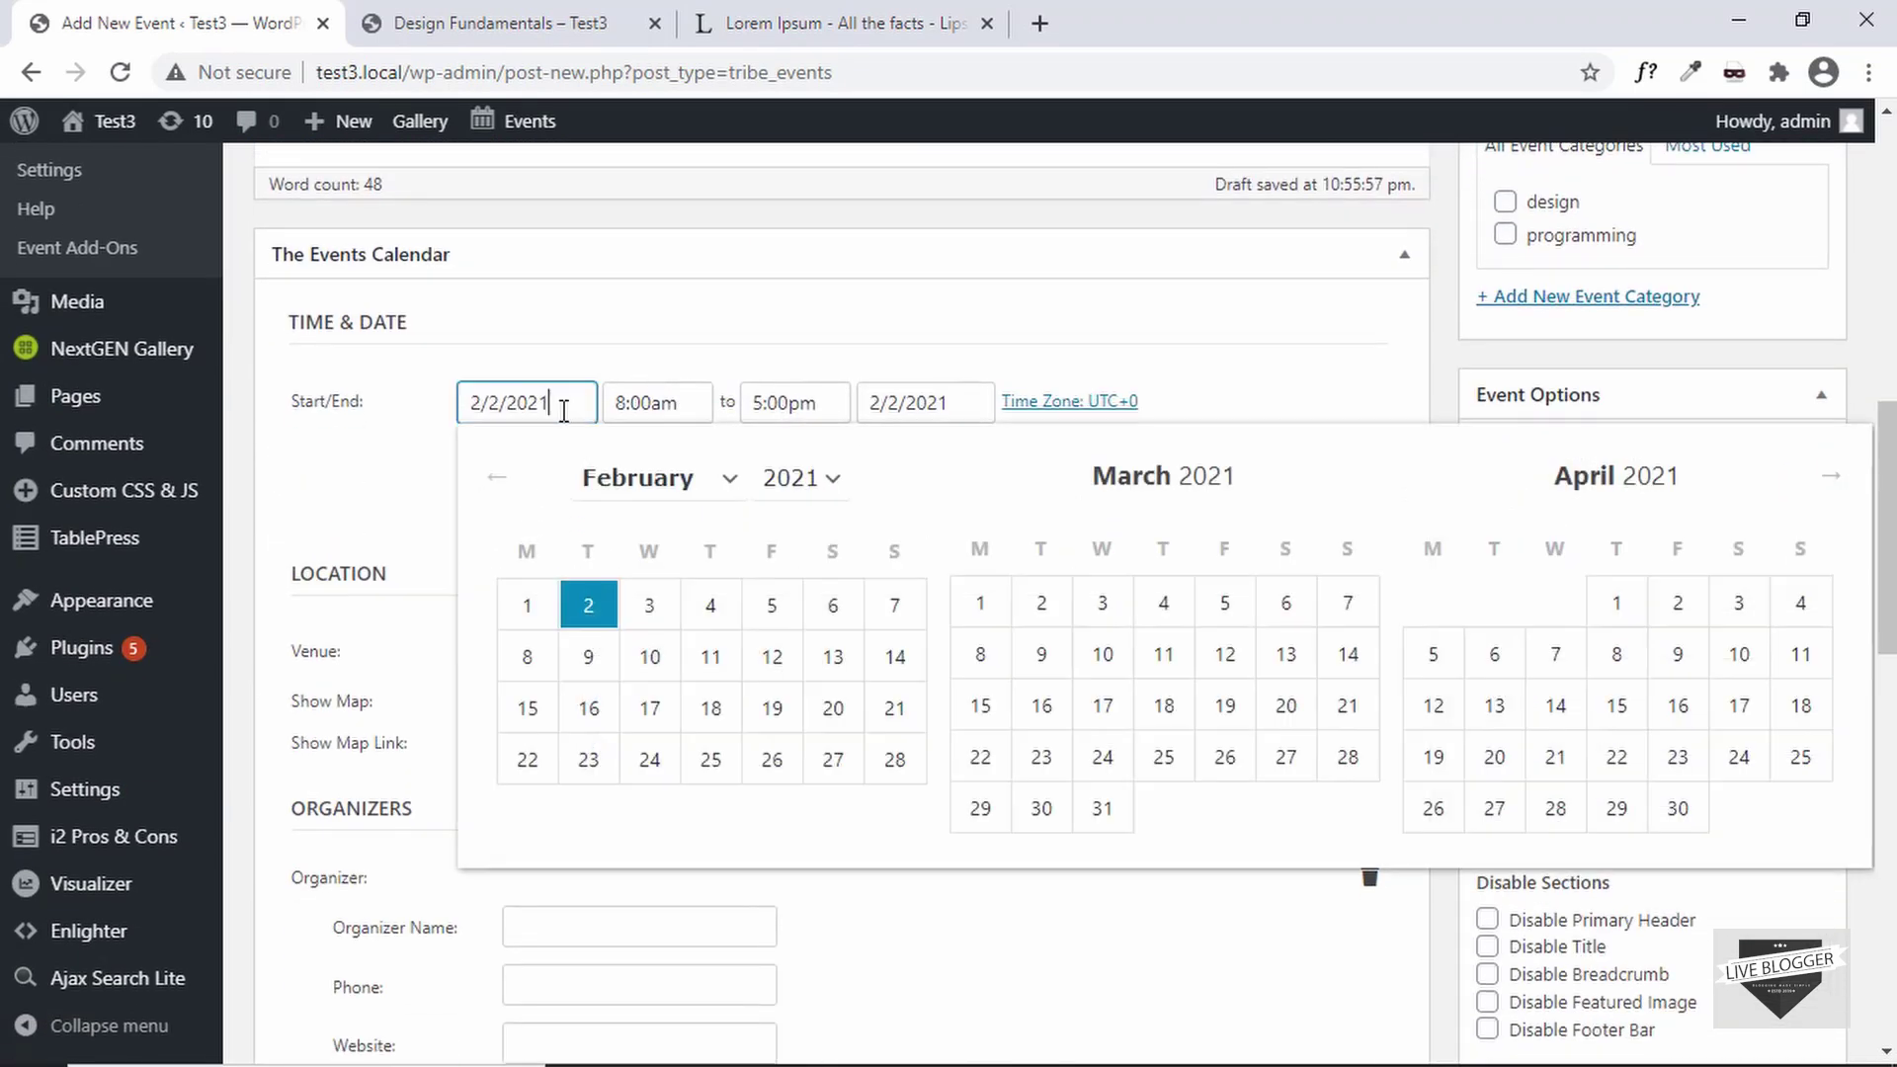
left_click(833, 606)
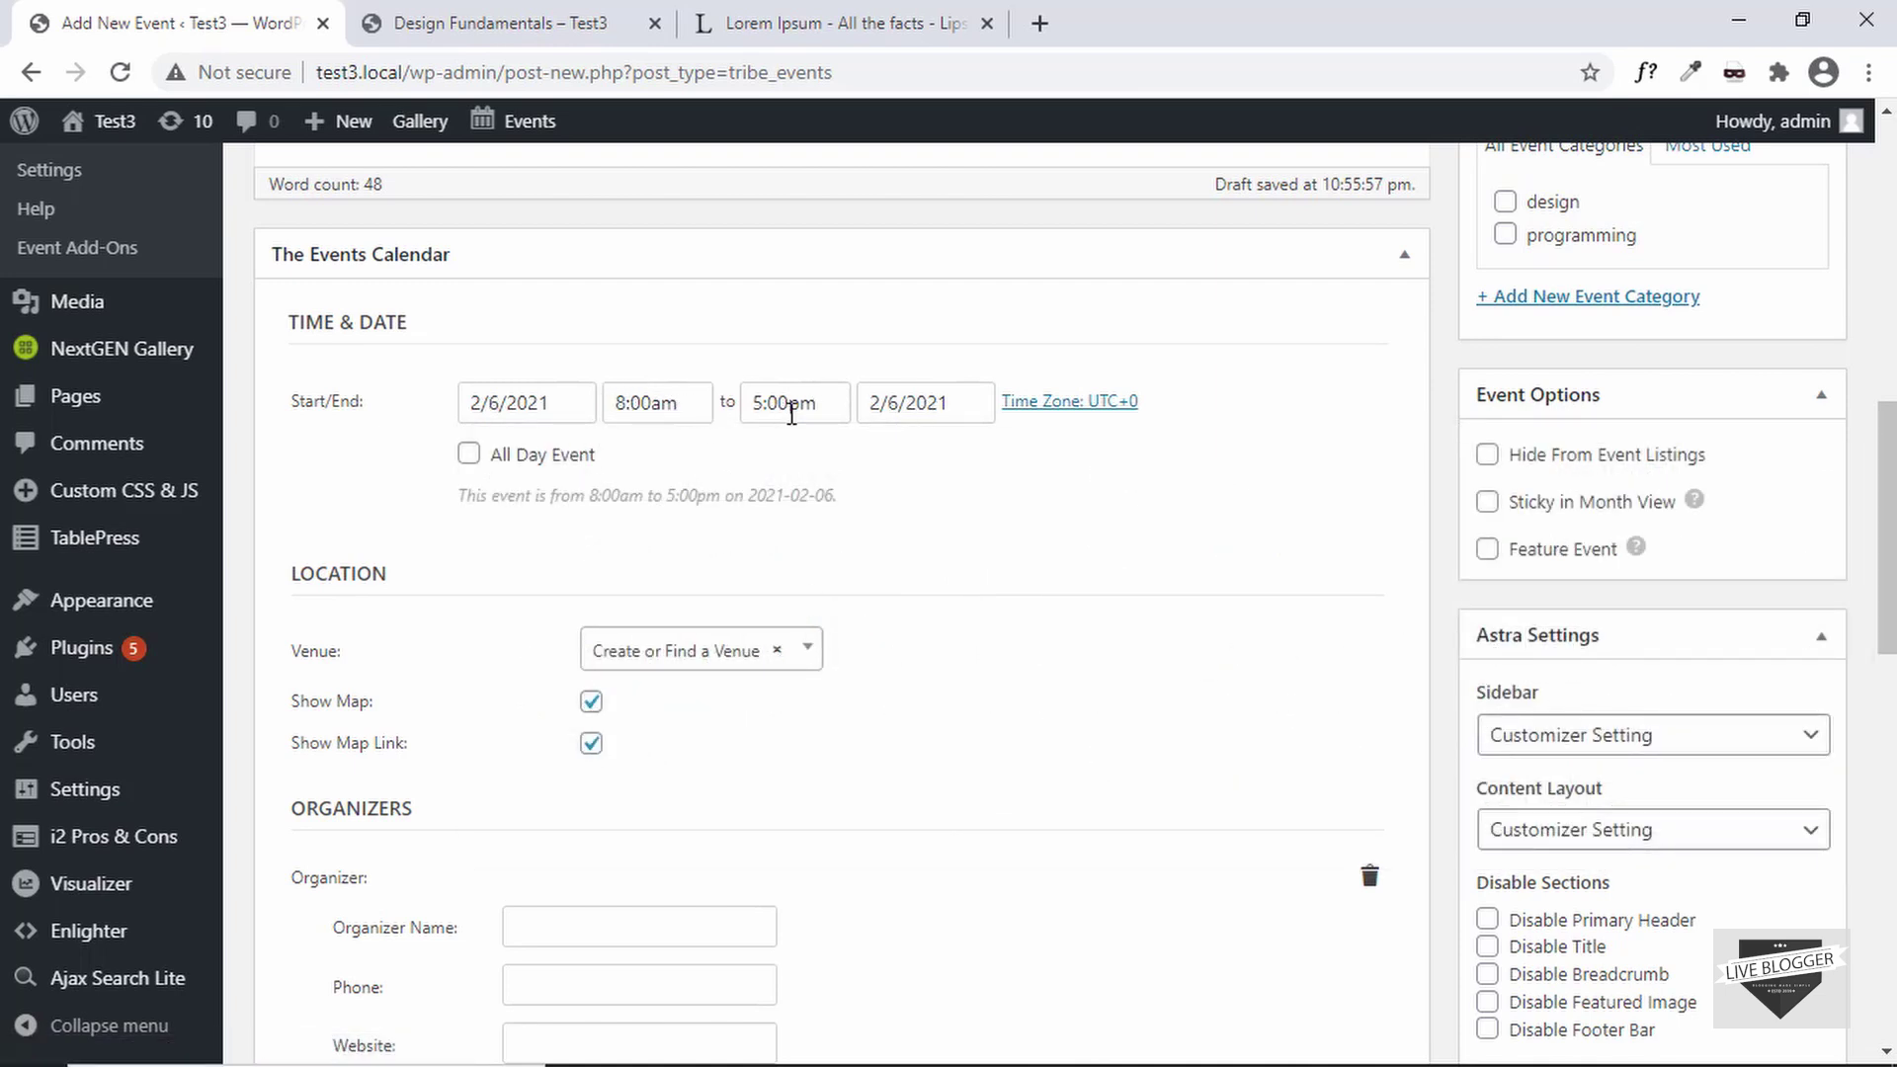
Assign the saved Mumbai venue as the event's location
scroll(751, 440, "down", 3)
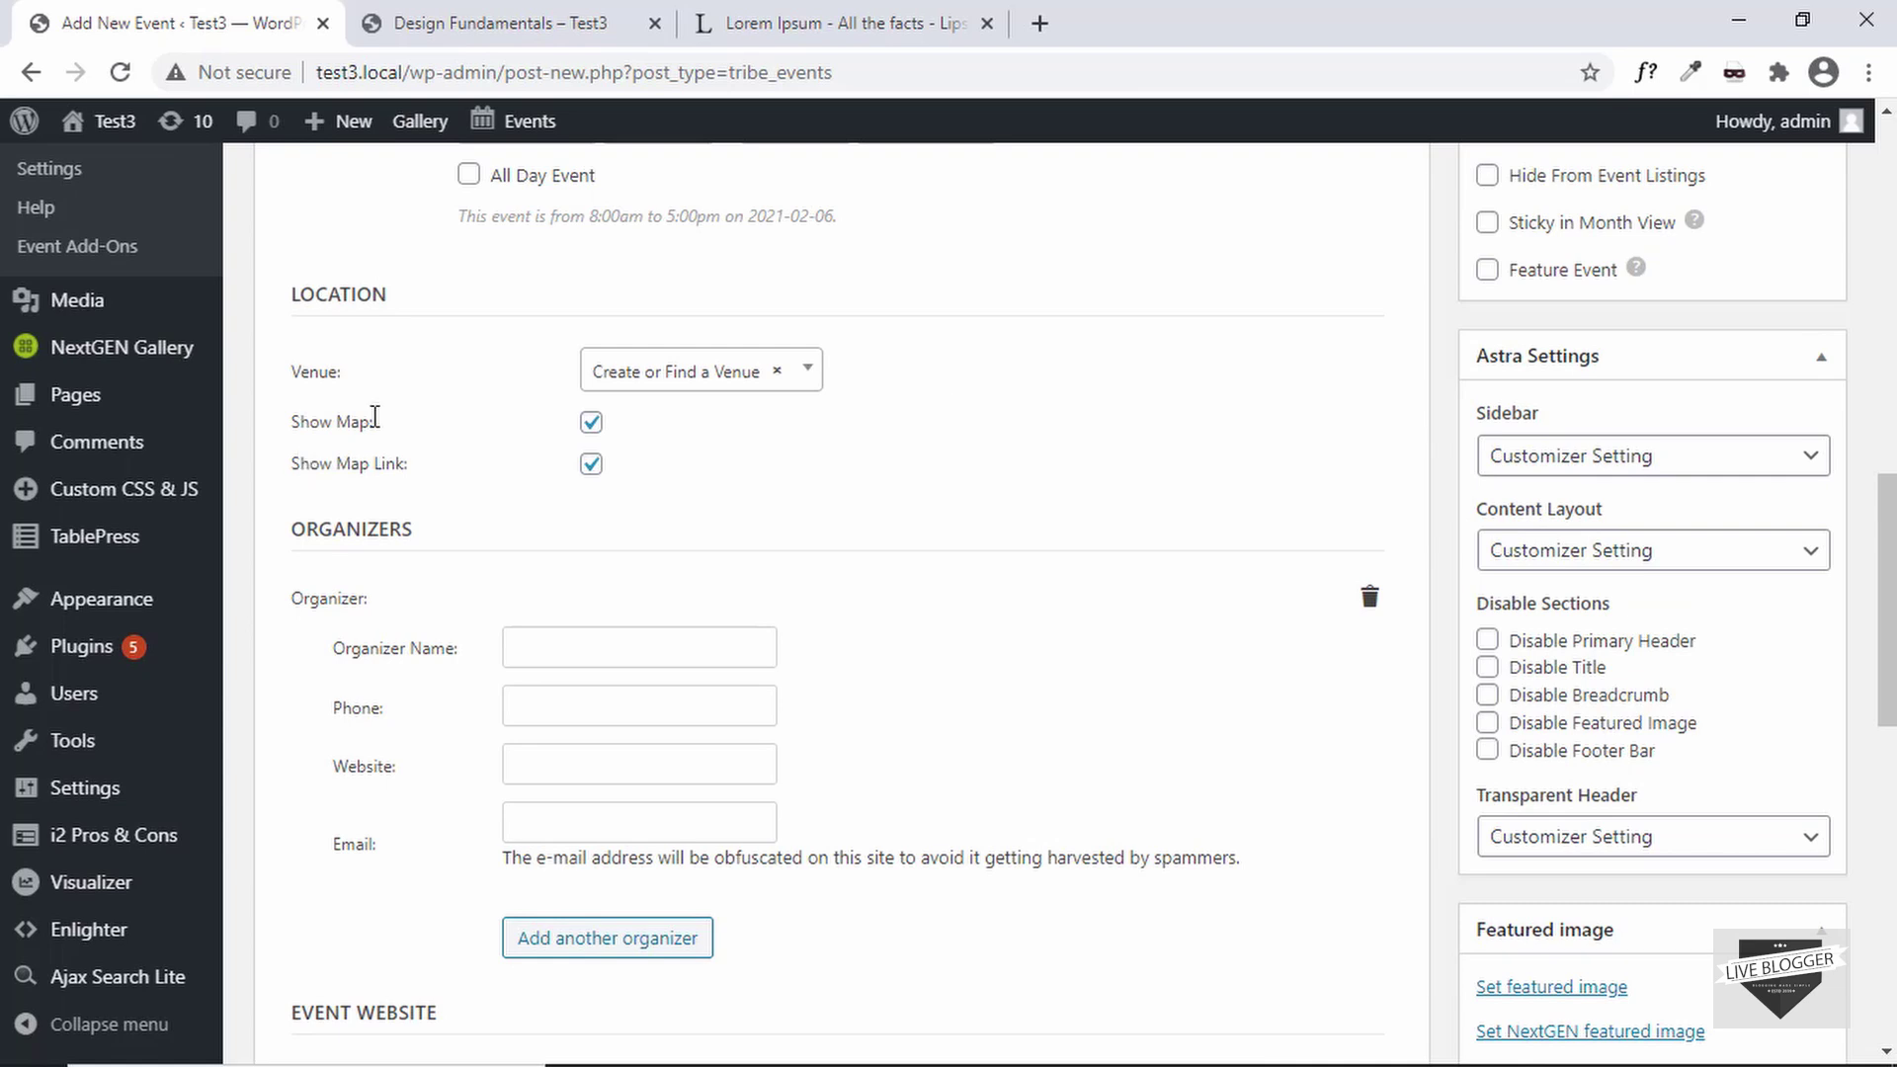
left_click(727, 376)
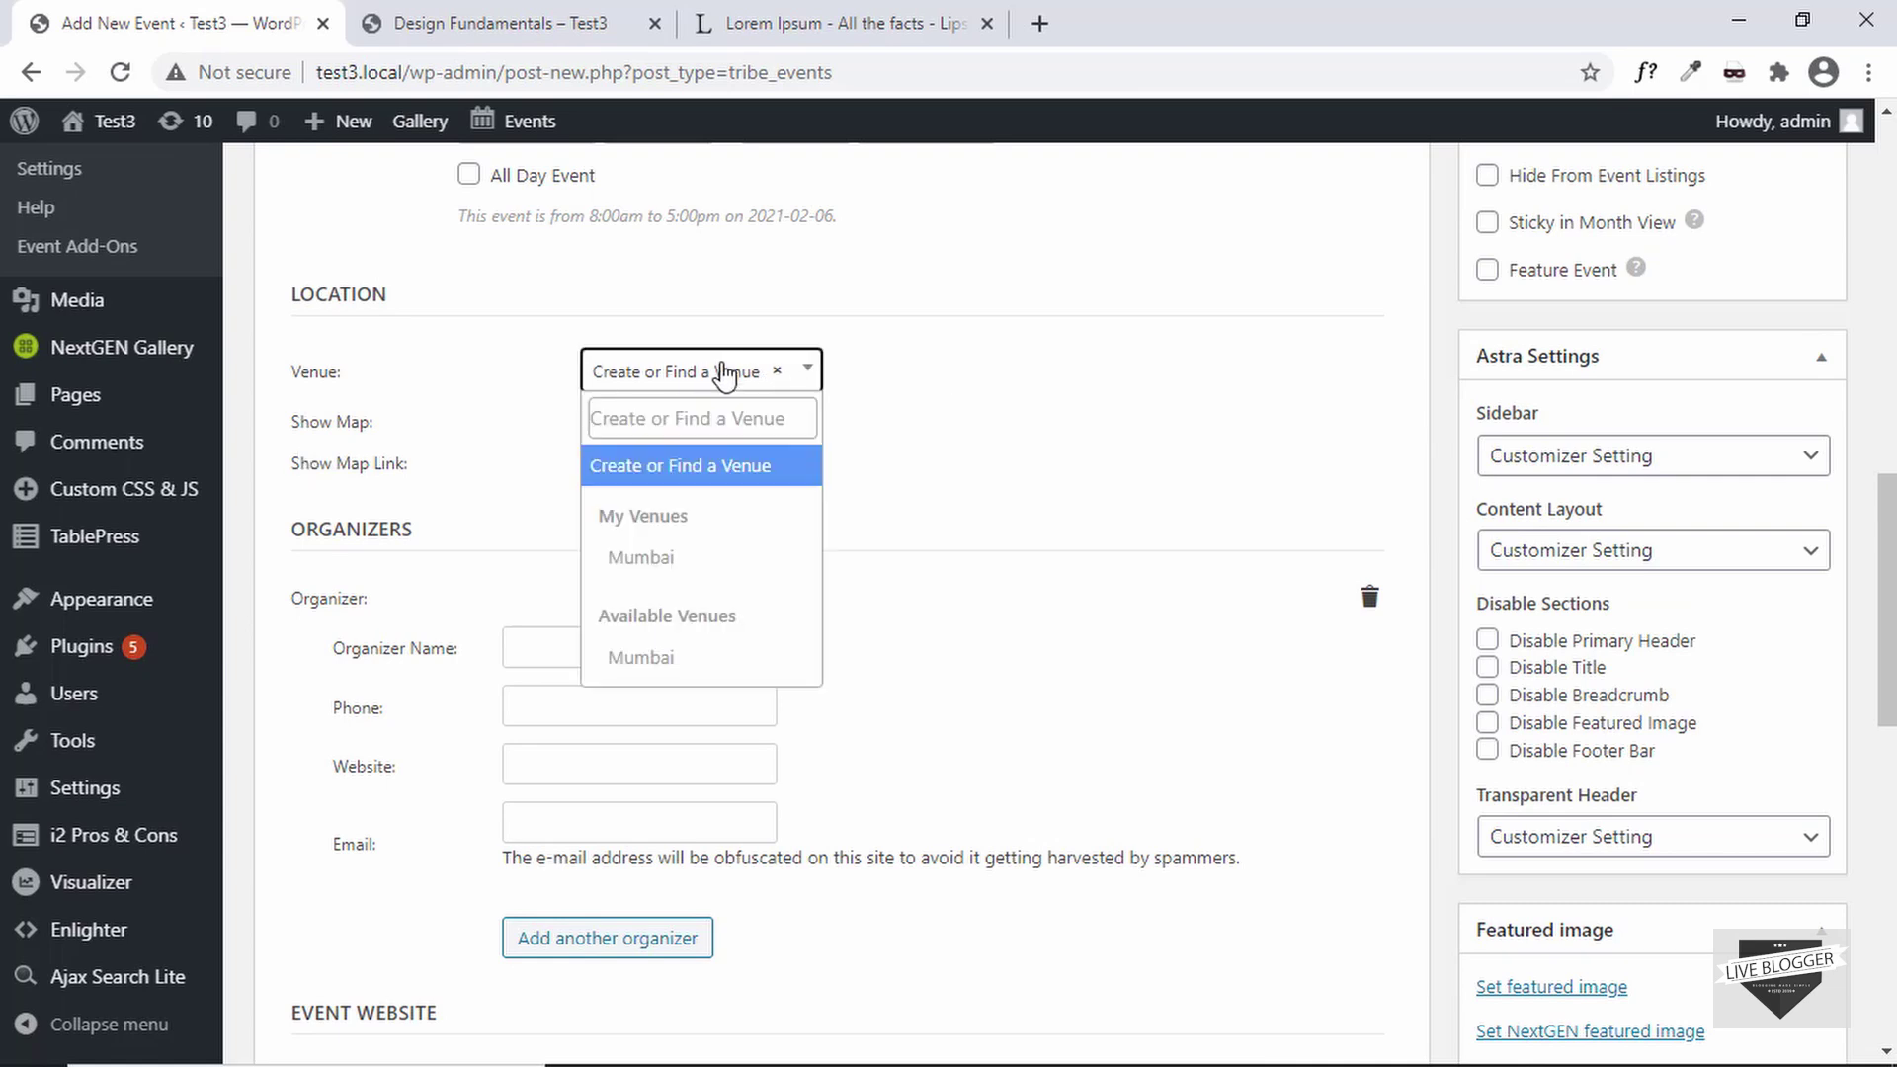
left_click(736, 560)
scroll(840, 454, "down", 2)
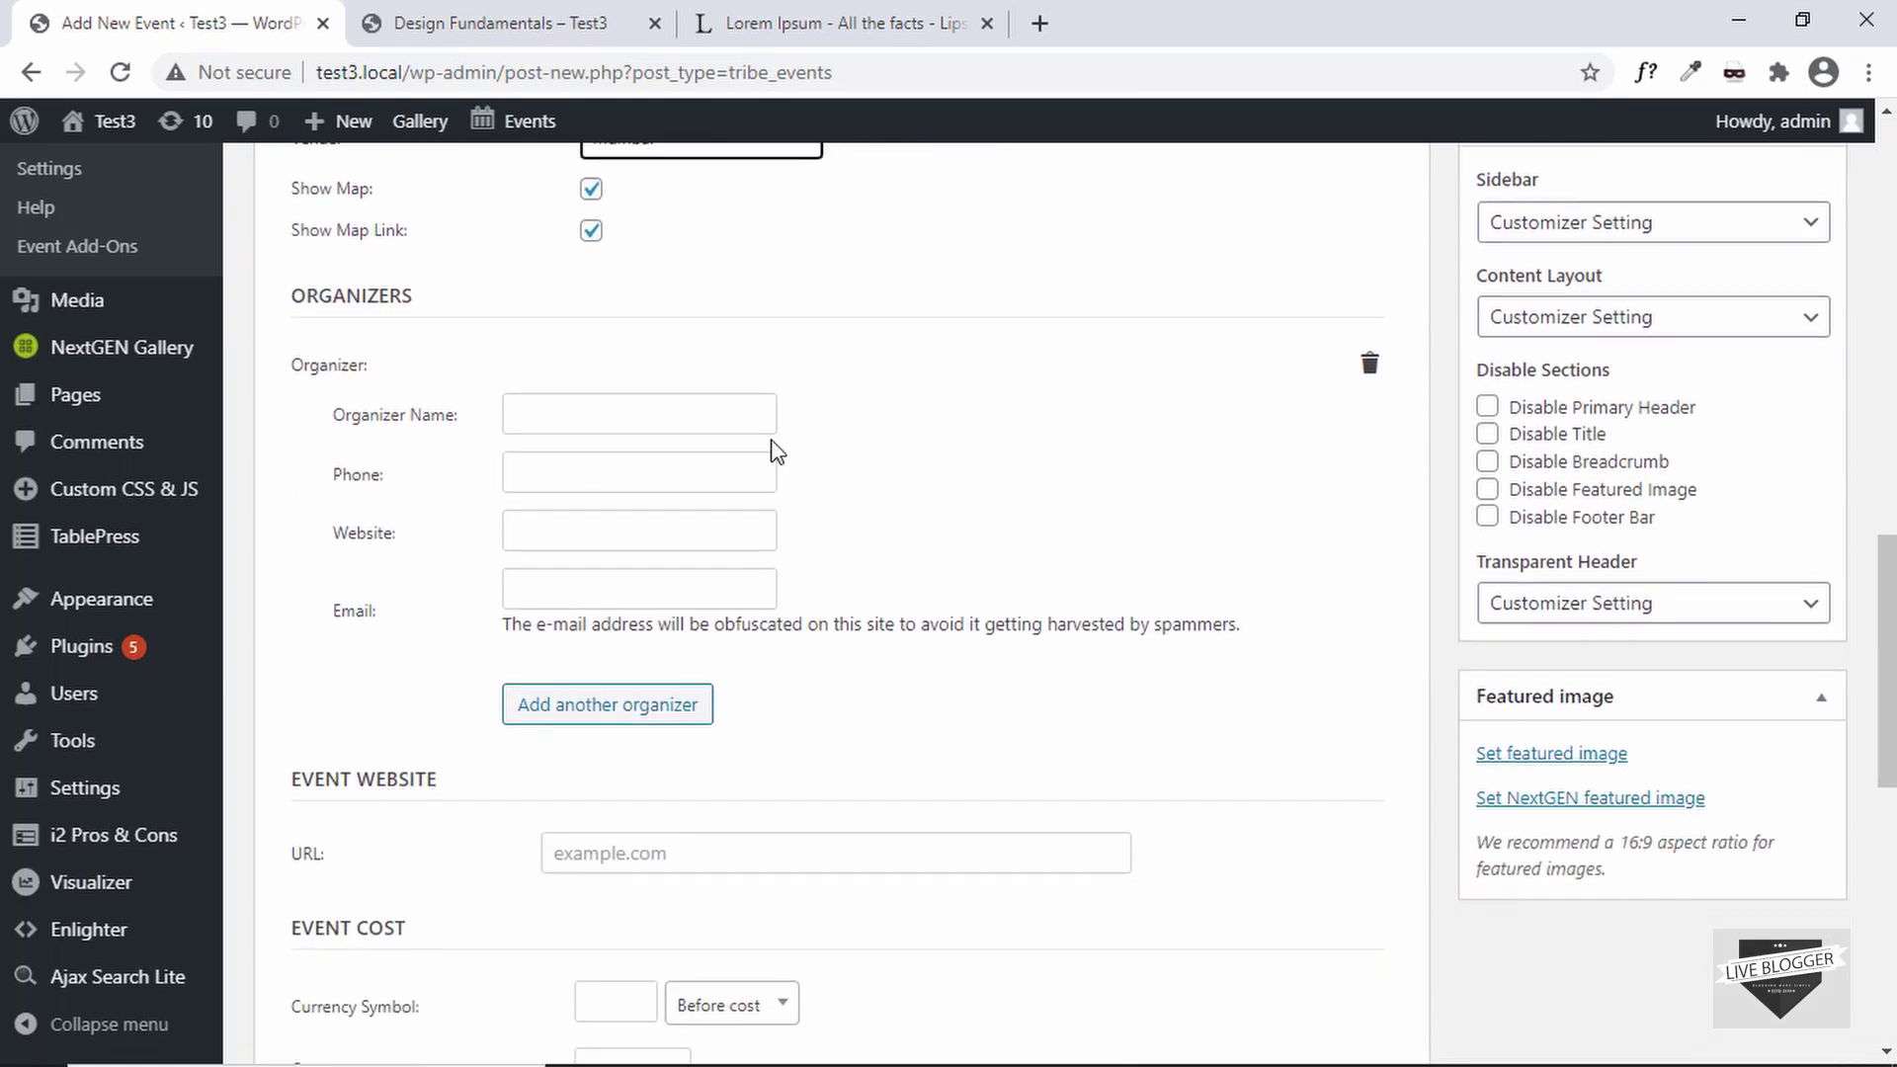
scroll(775, 452, "down", 1)
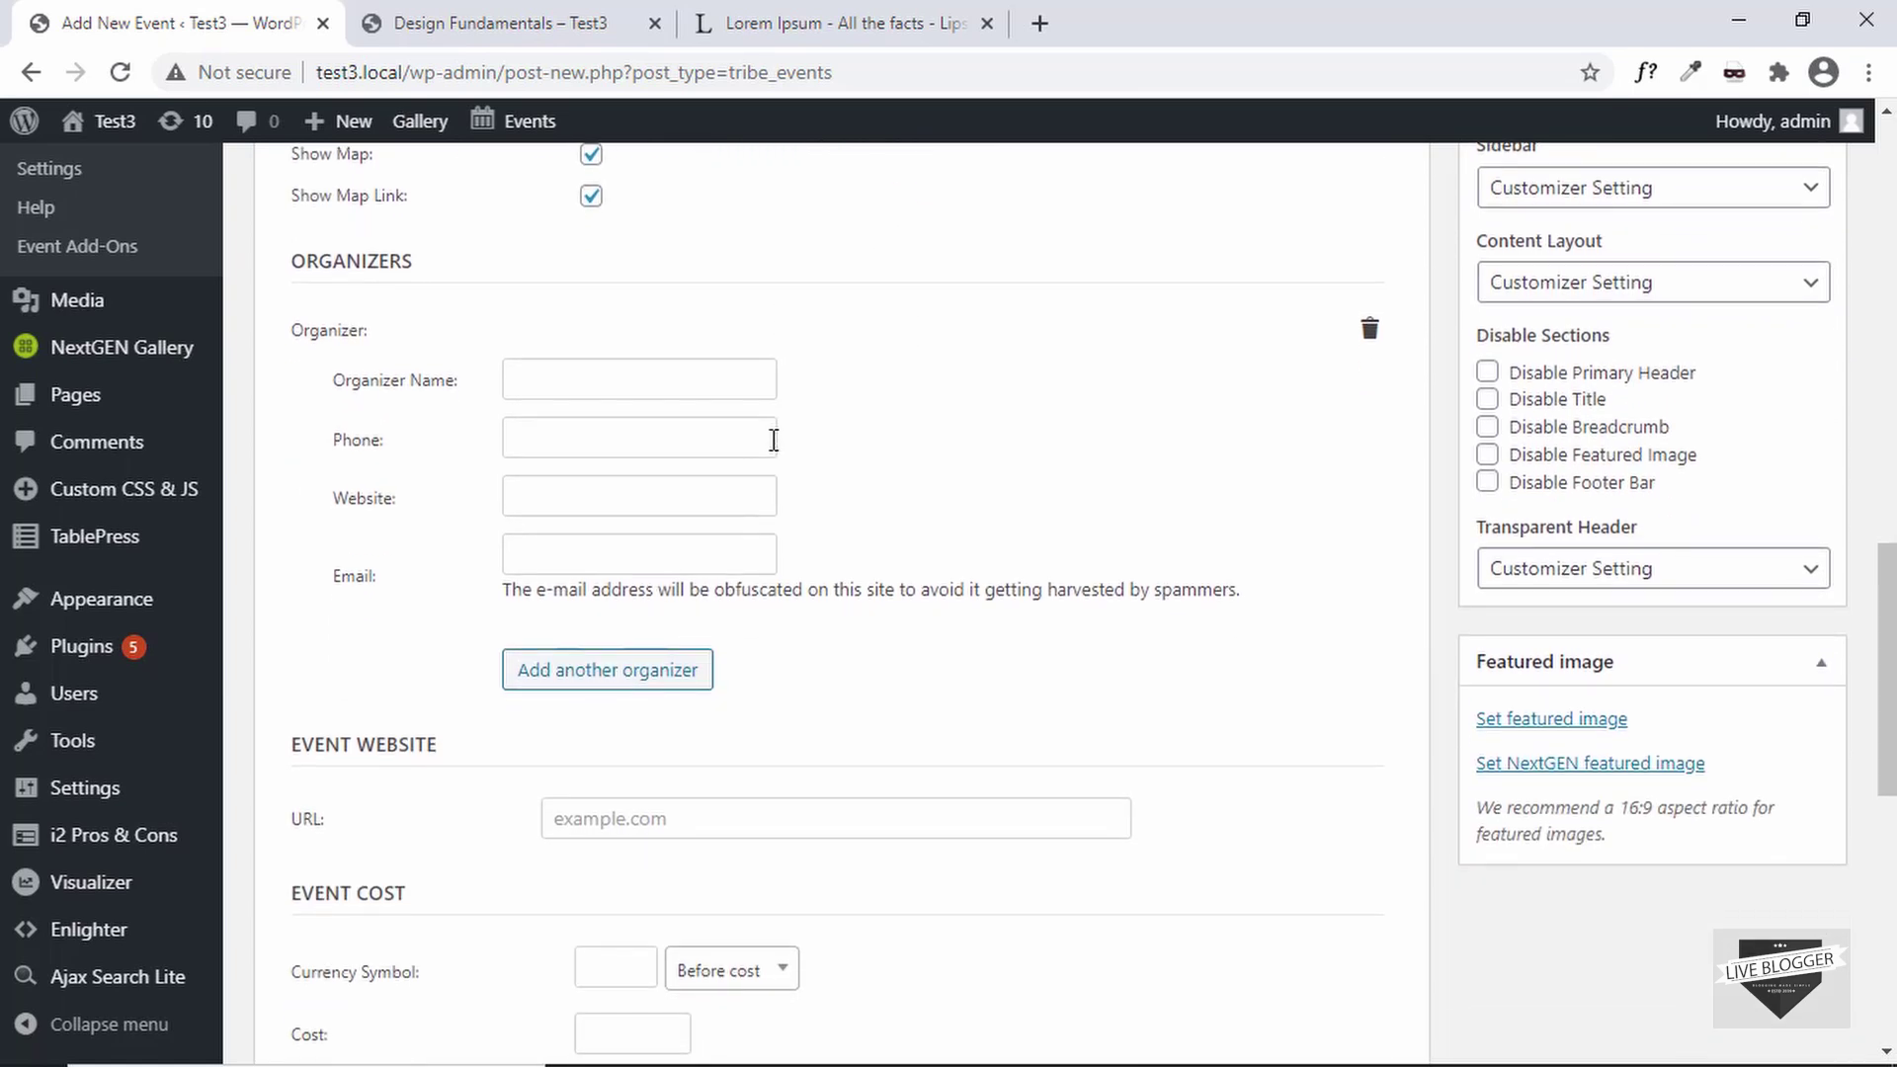
Fill in the event organizer's name and phone number
left_click(661, 372)
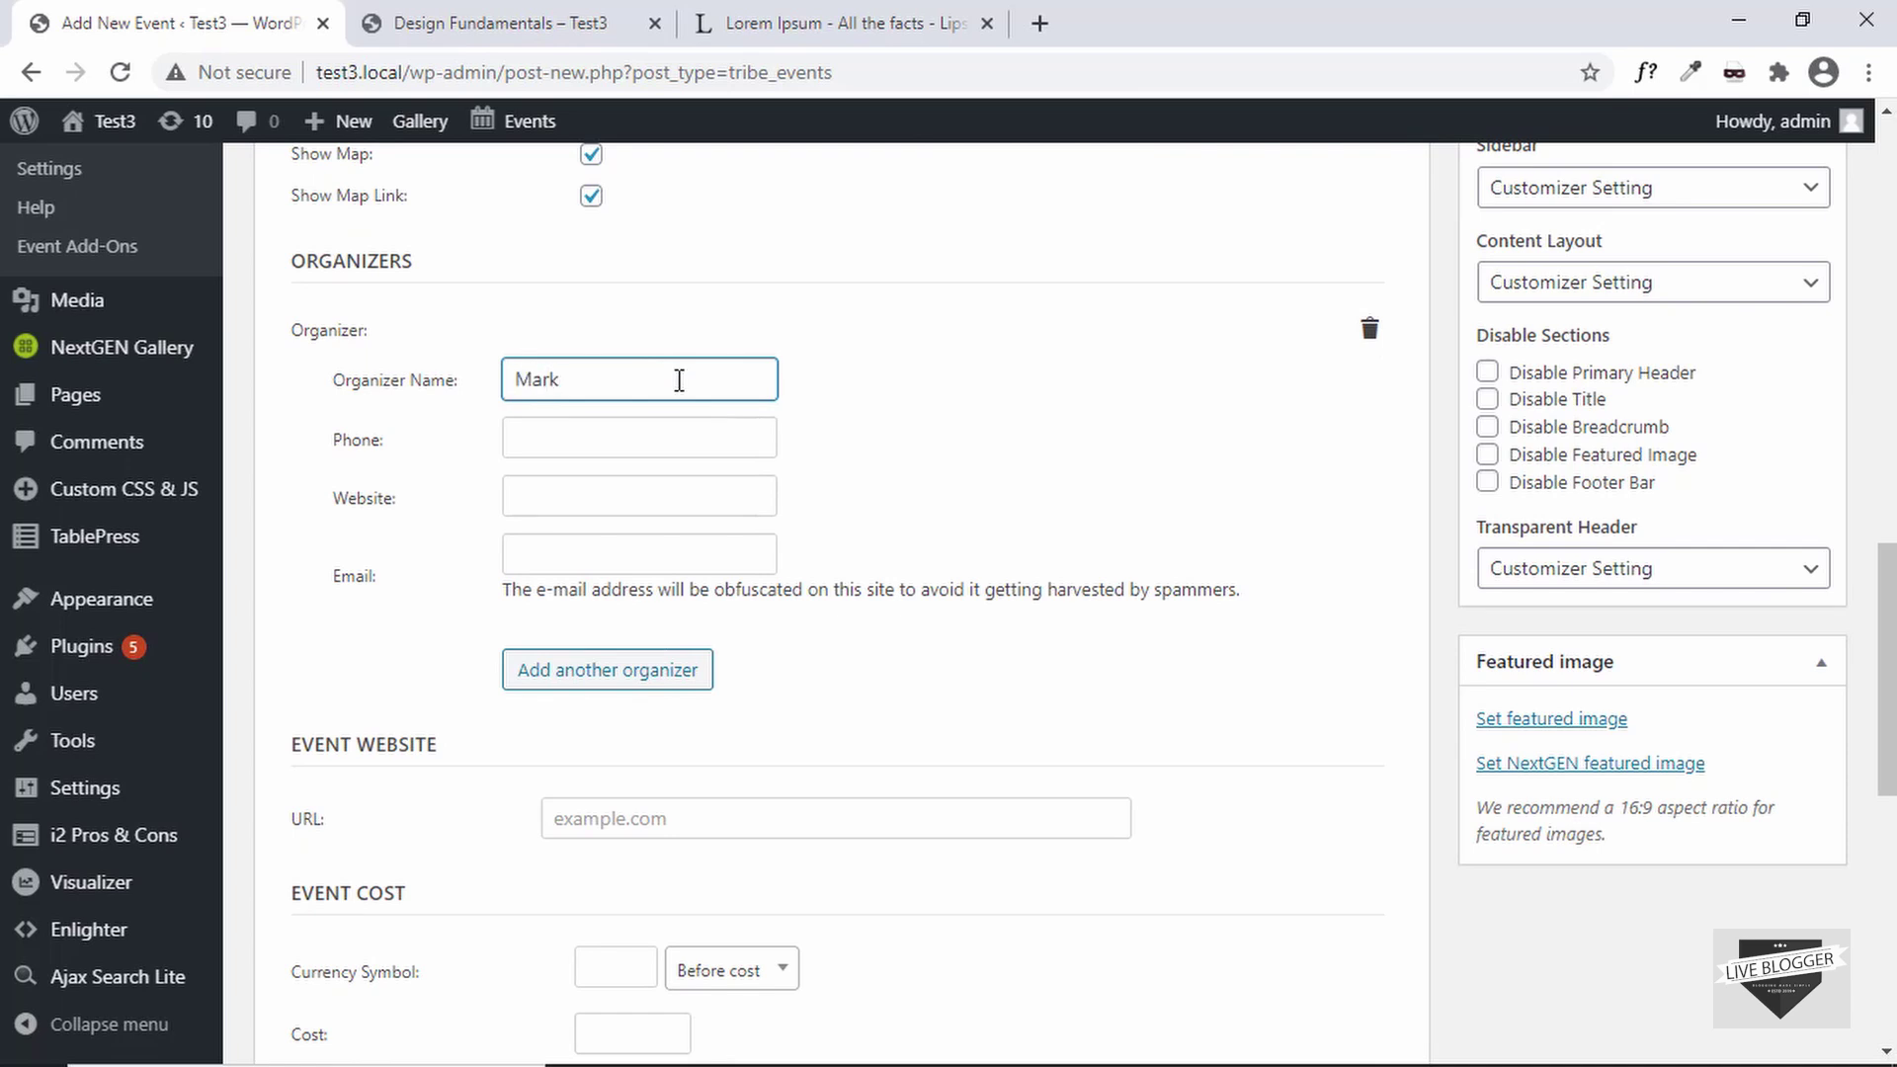
left_click(703, 433)
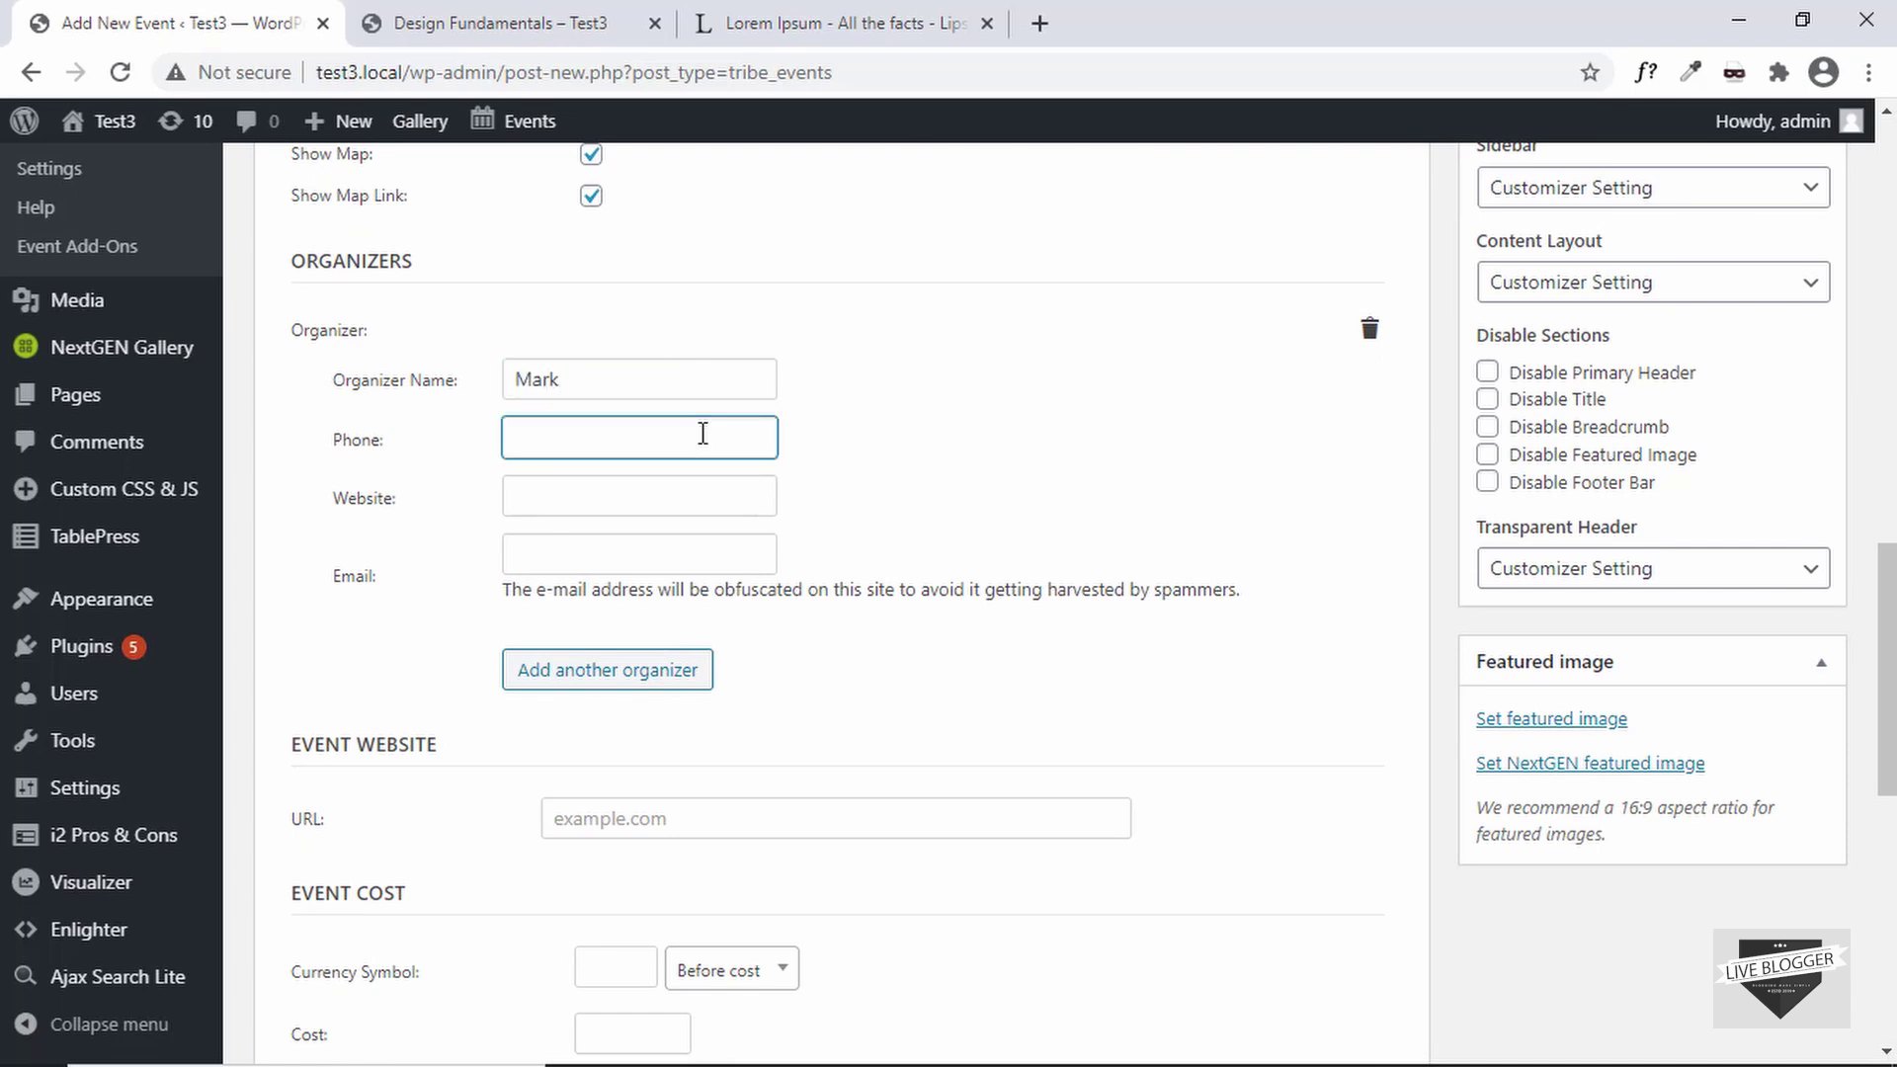
type("123123123")
Set the event's currency symbol to $ and its cost to 0
scroll(952, 359, "down", 5)
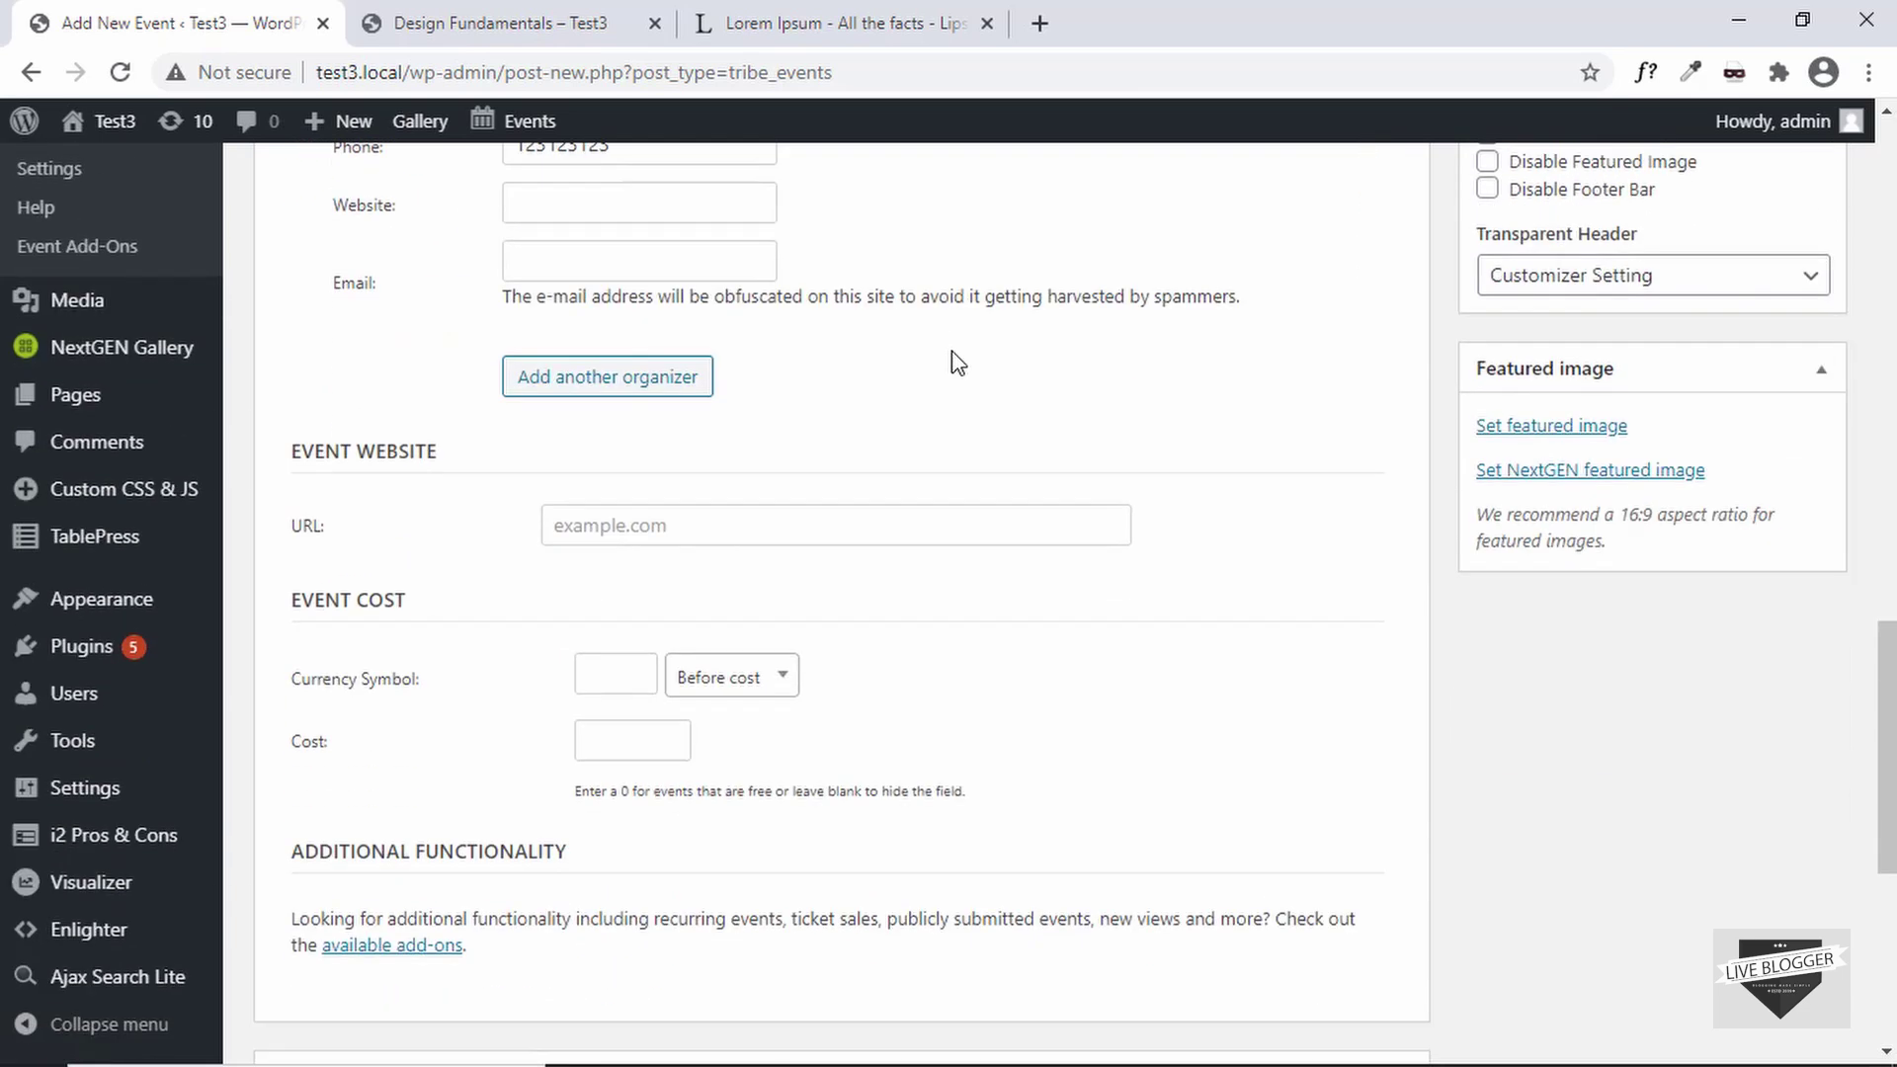
left_click(611, 462)
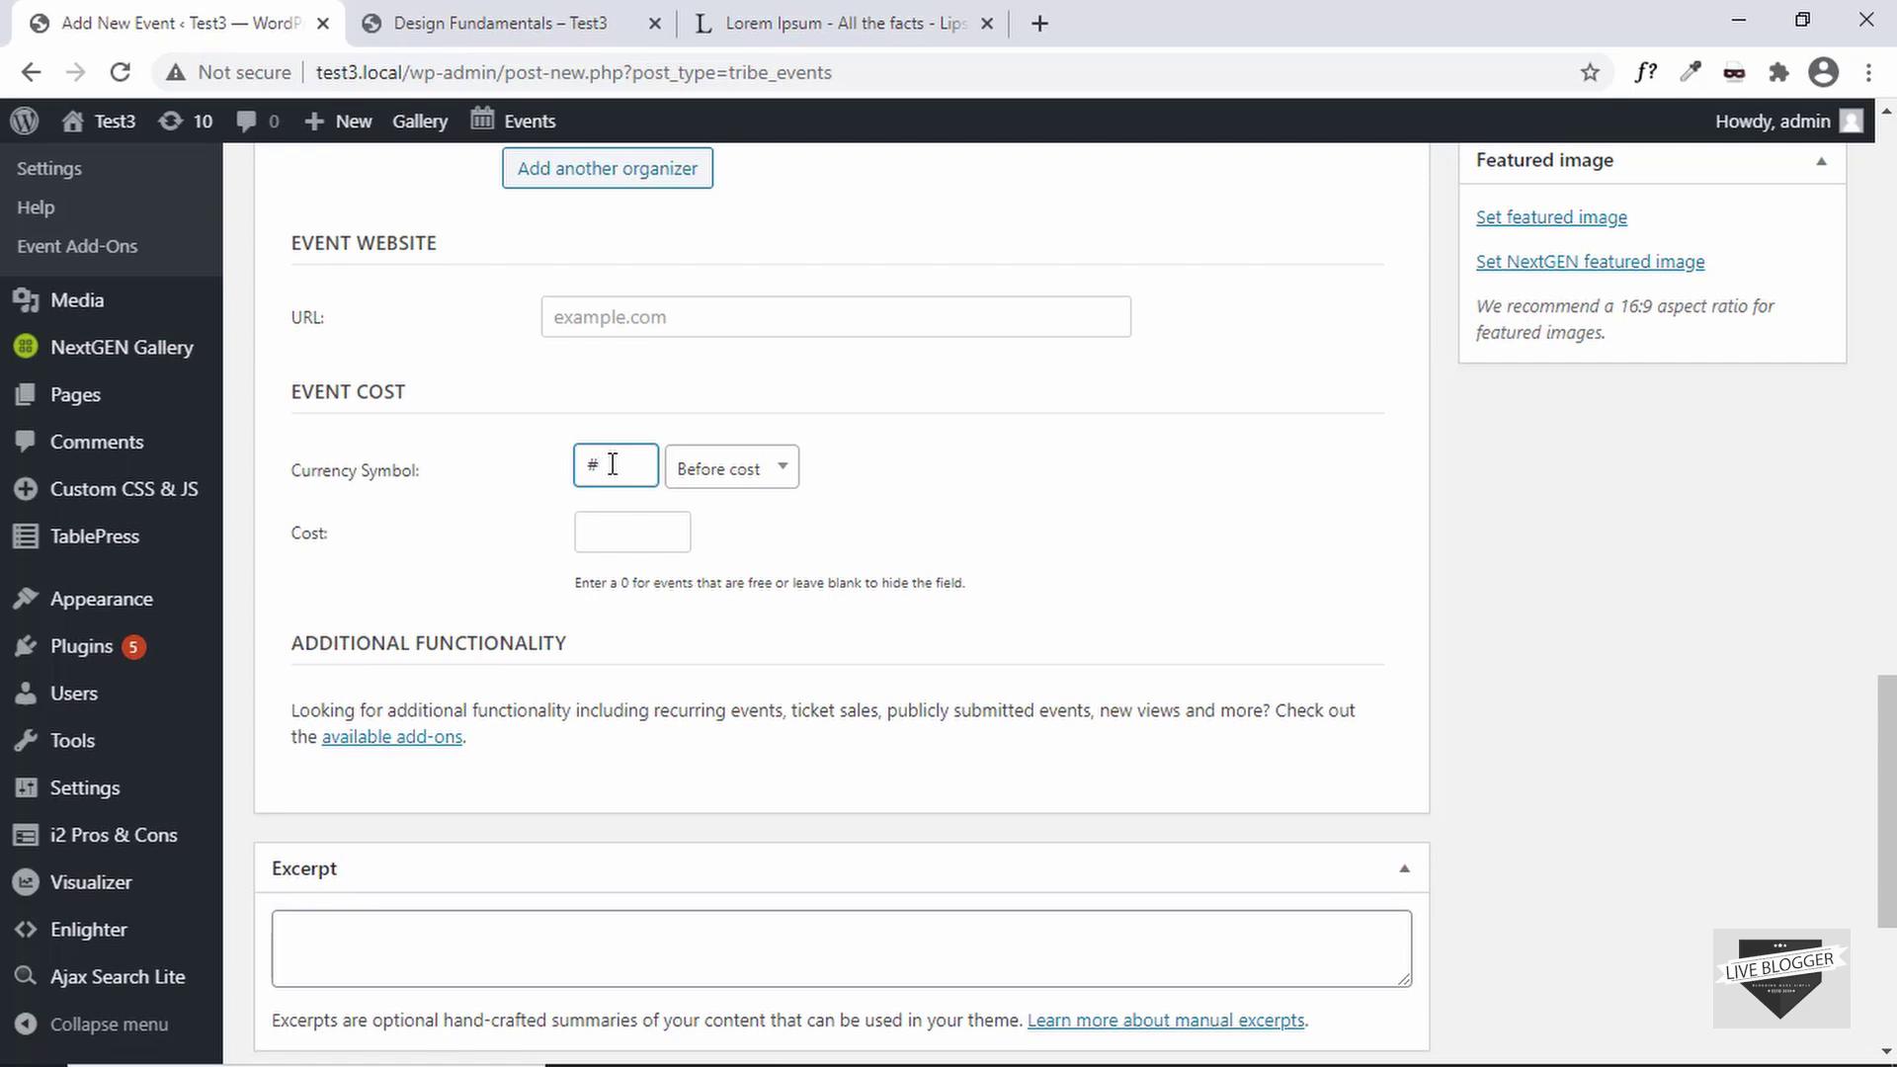
left_click(624, 538)
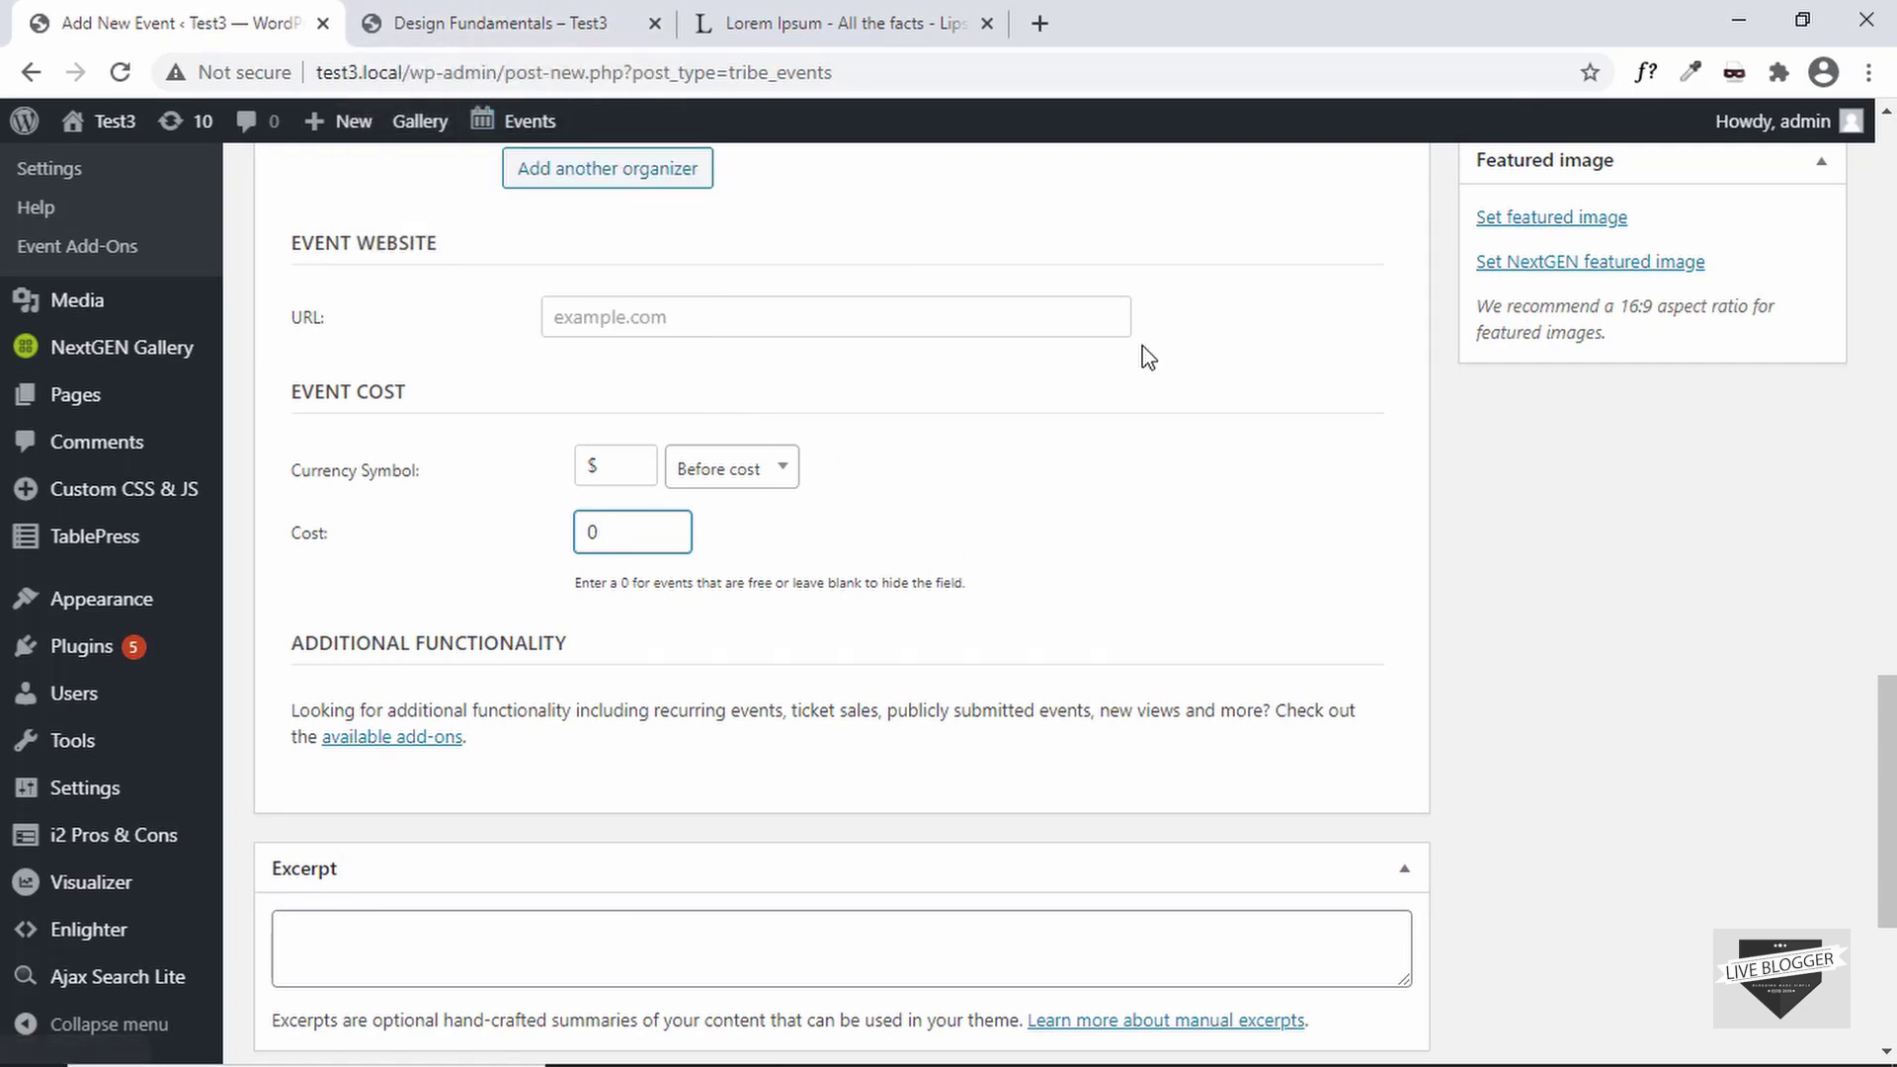
Set image1.jpg, the laptop and red coffee cup photo, from the media library as the event's featured image
scroll(927, 648, "up", 3)
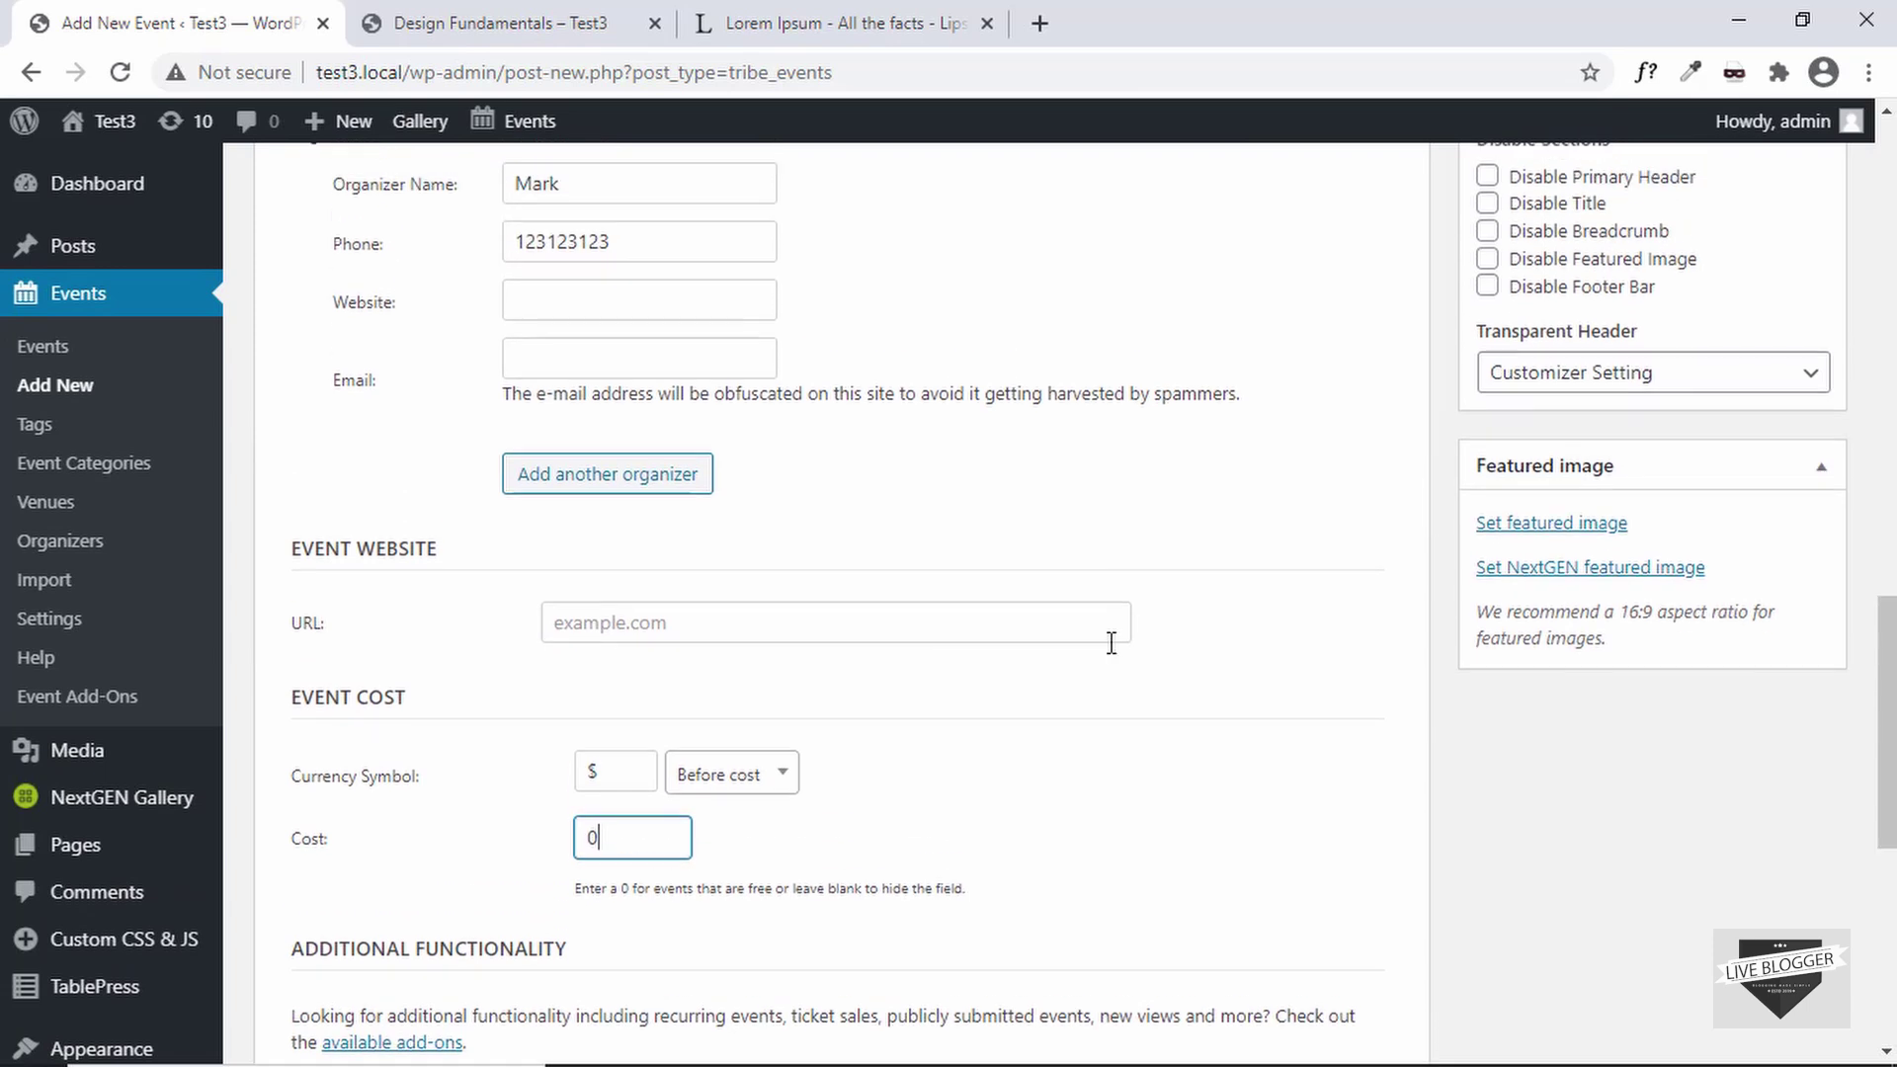
scroll(1215, 649, "up", 2)
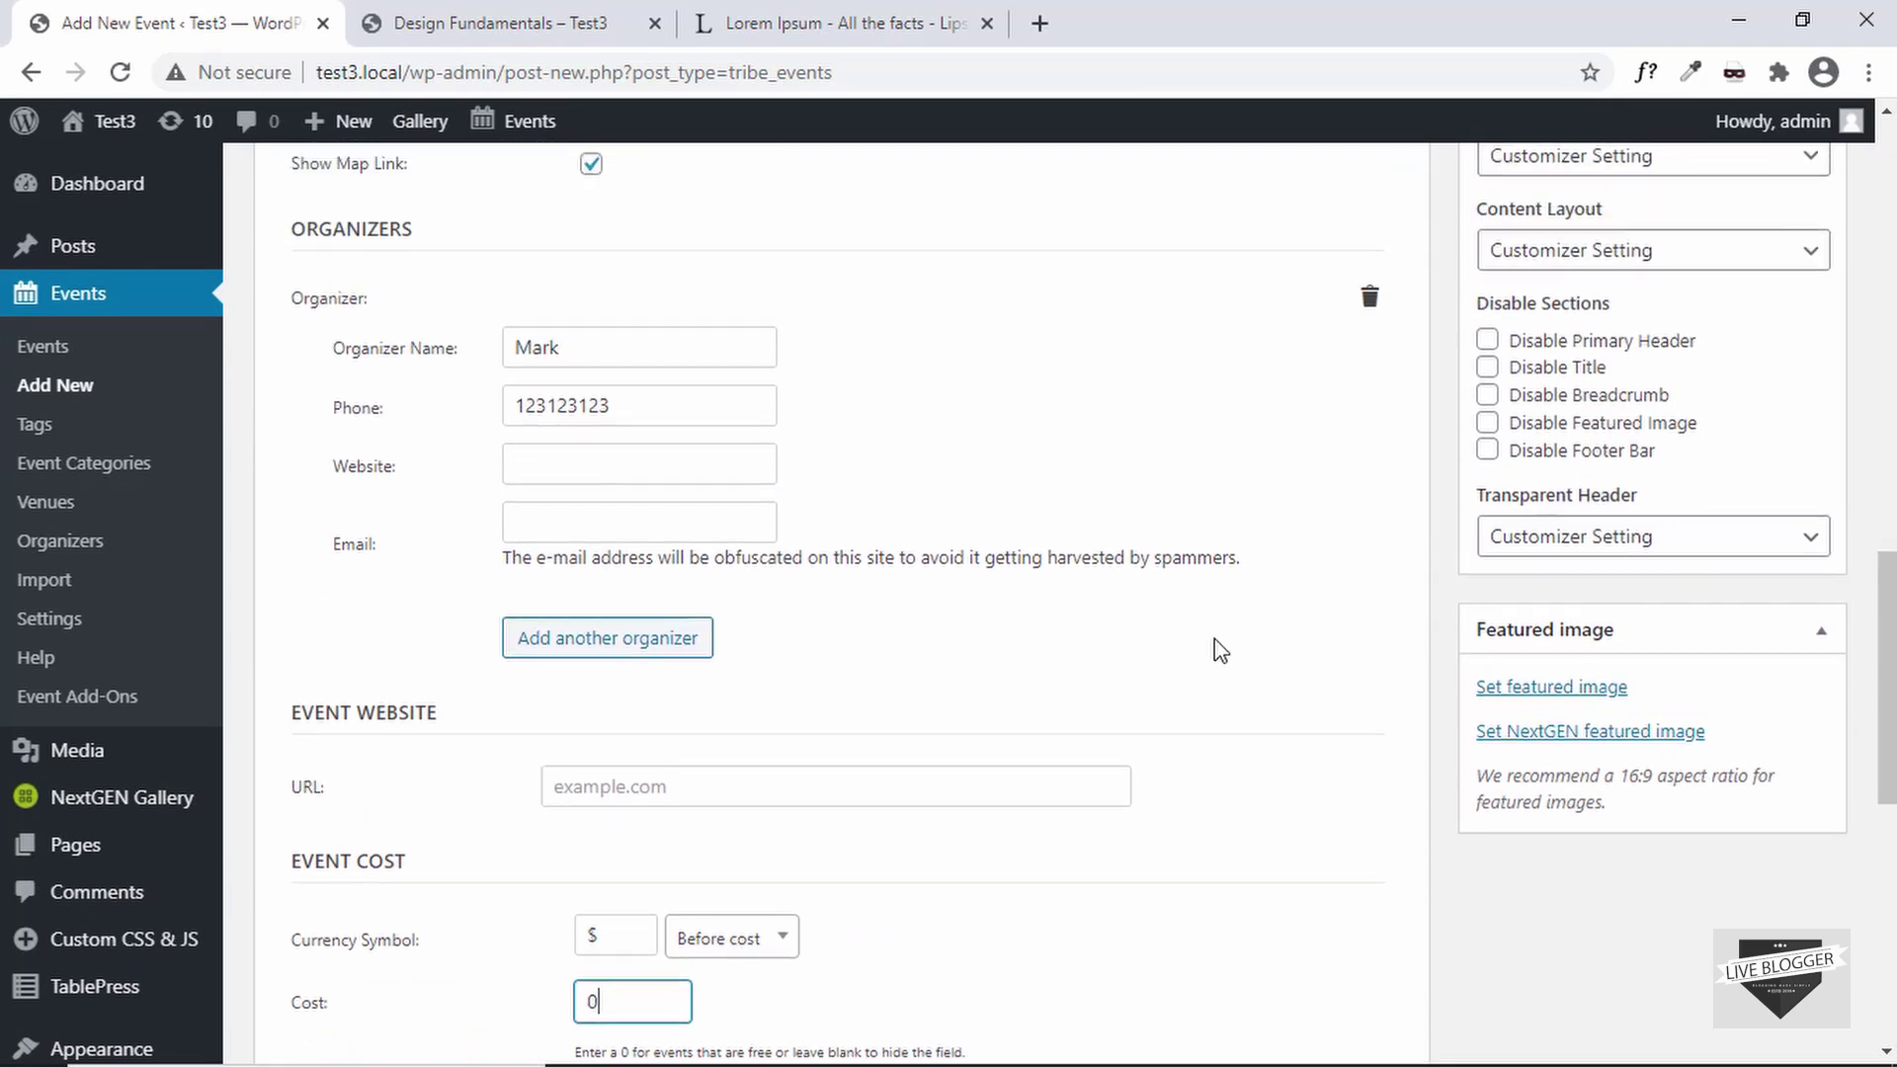
left_click(1565, 695)
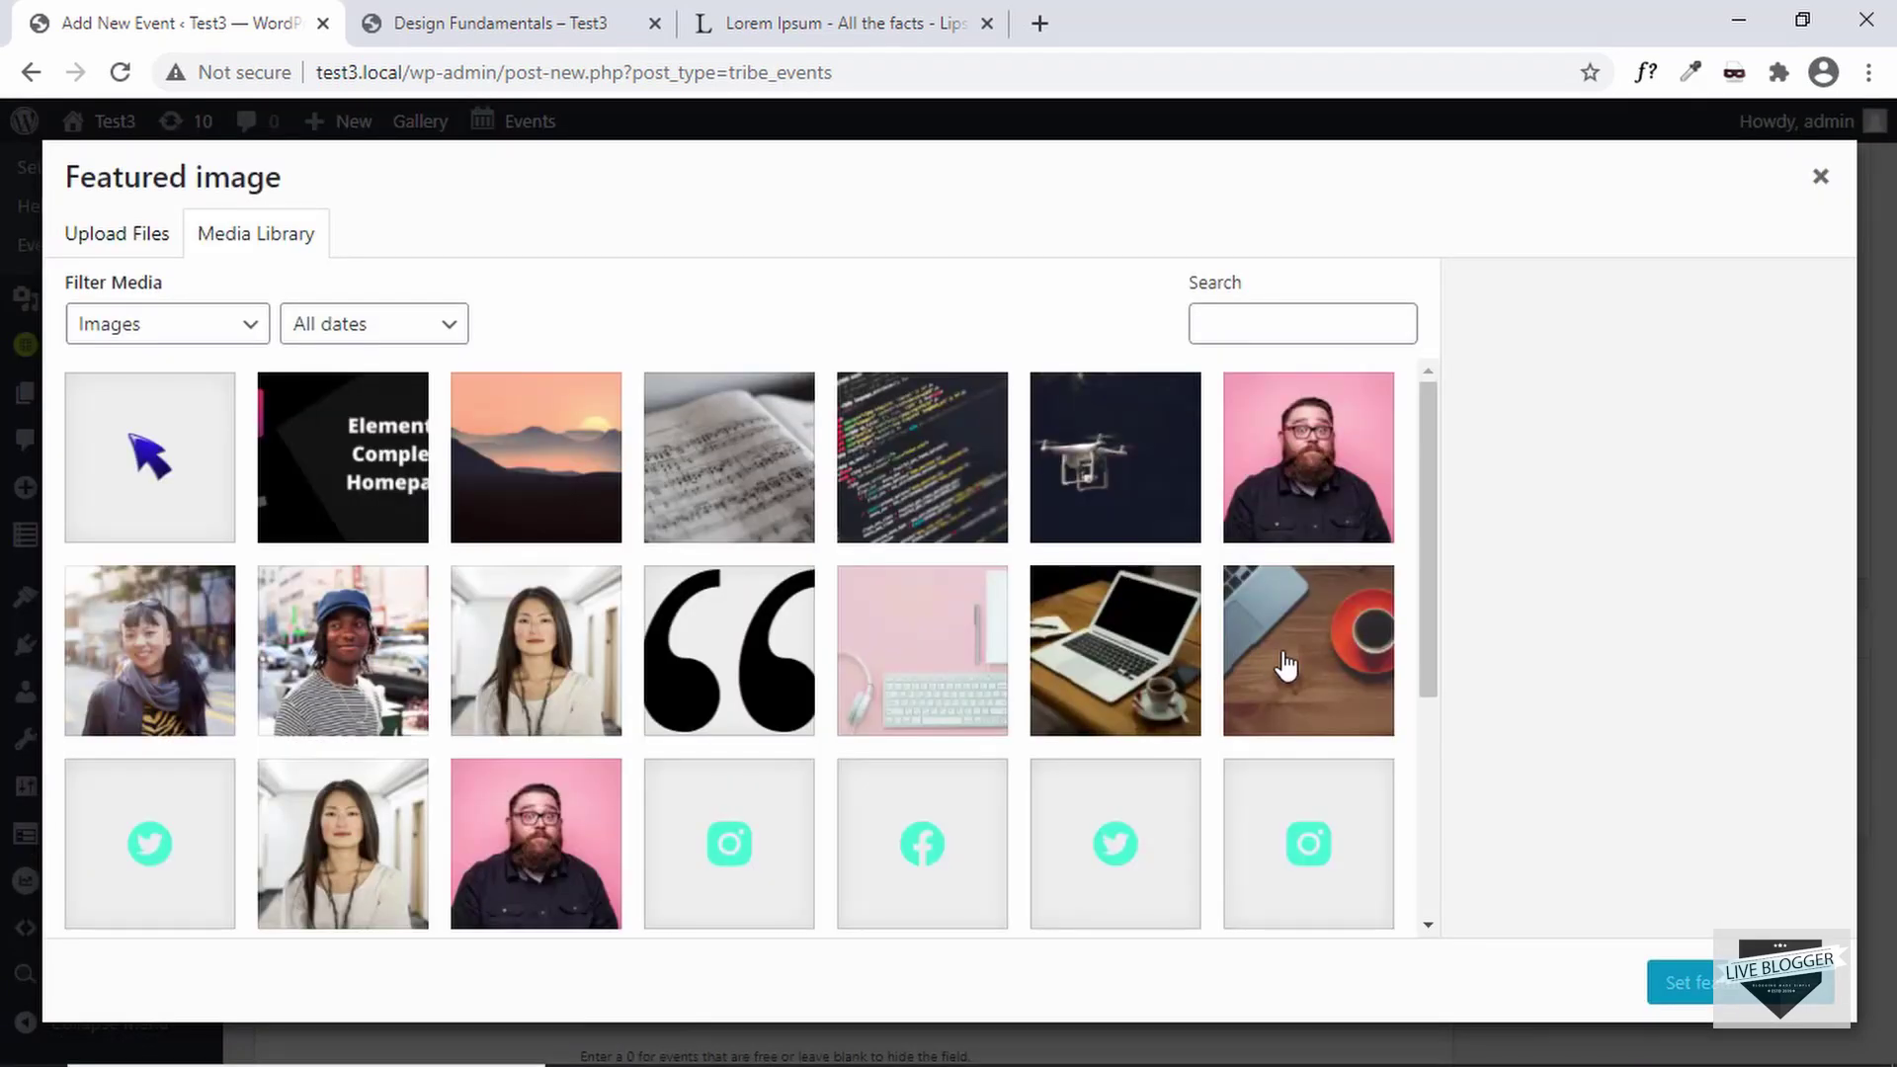
left_click(1285, 665)
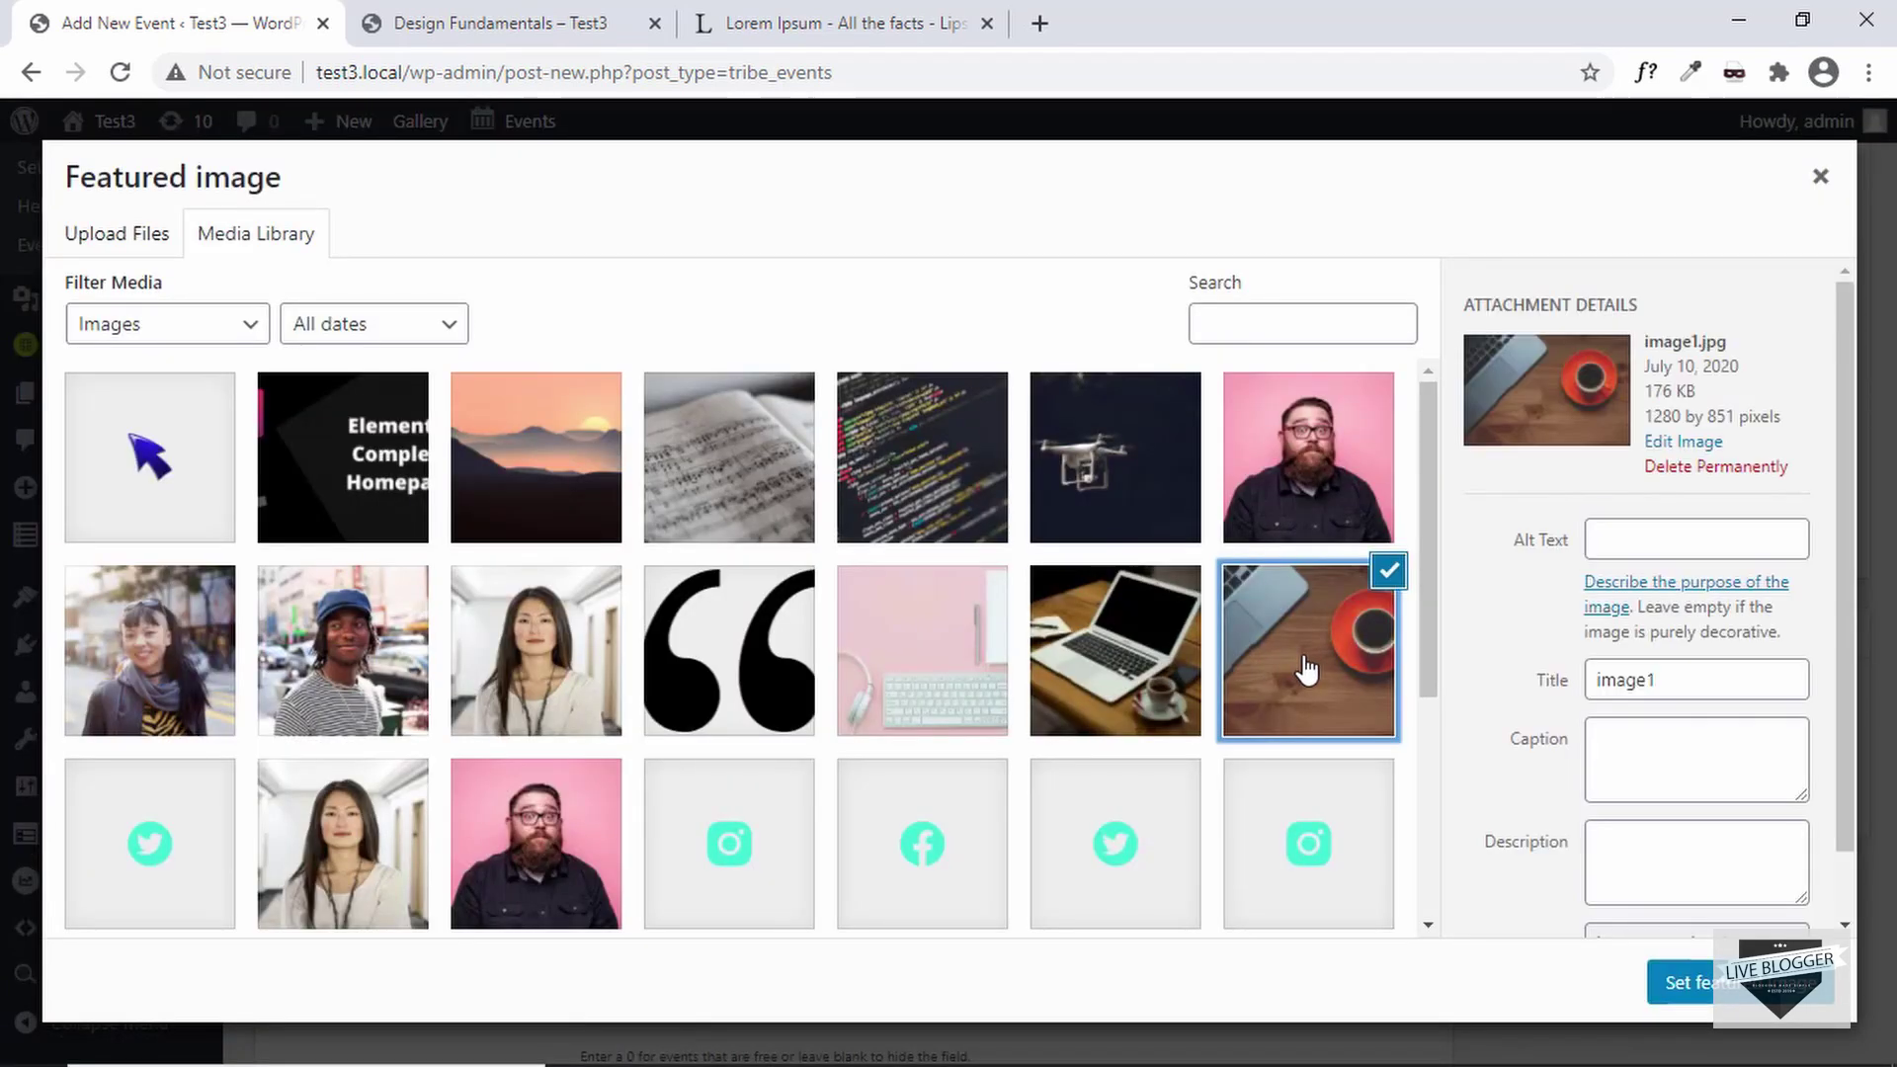
left_click(1679, 978)
Assign the event to the design category and to a new category named blogger
scroll(1428, 716, "up", 6)
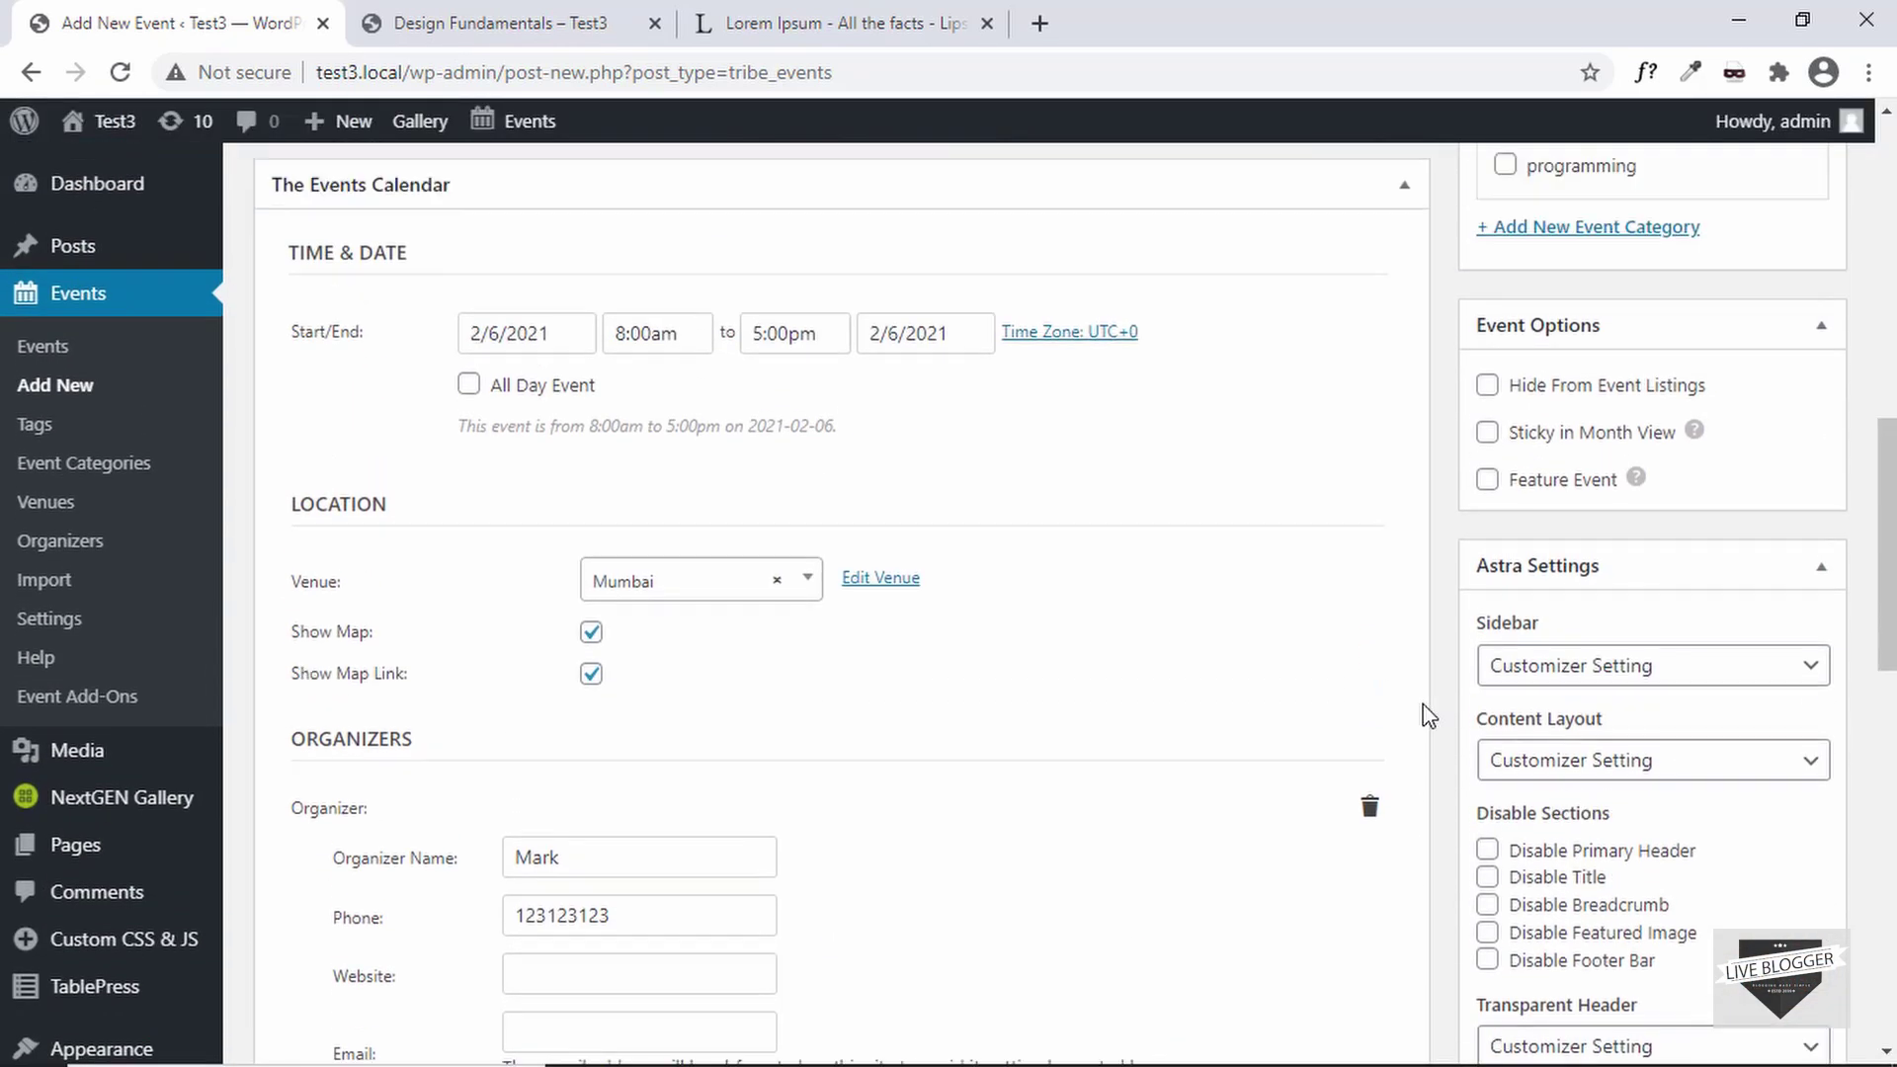
scroll(1427, 715, "up", 3)
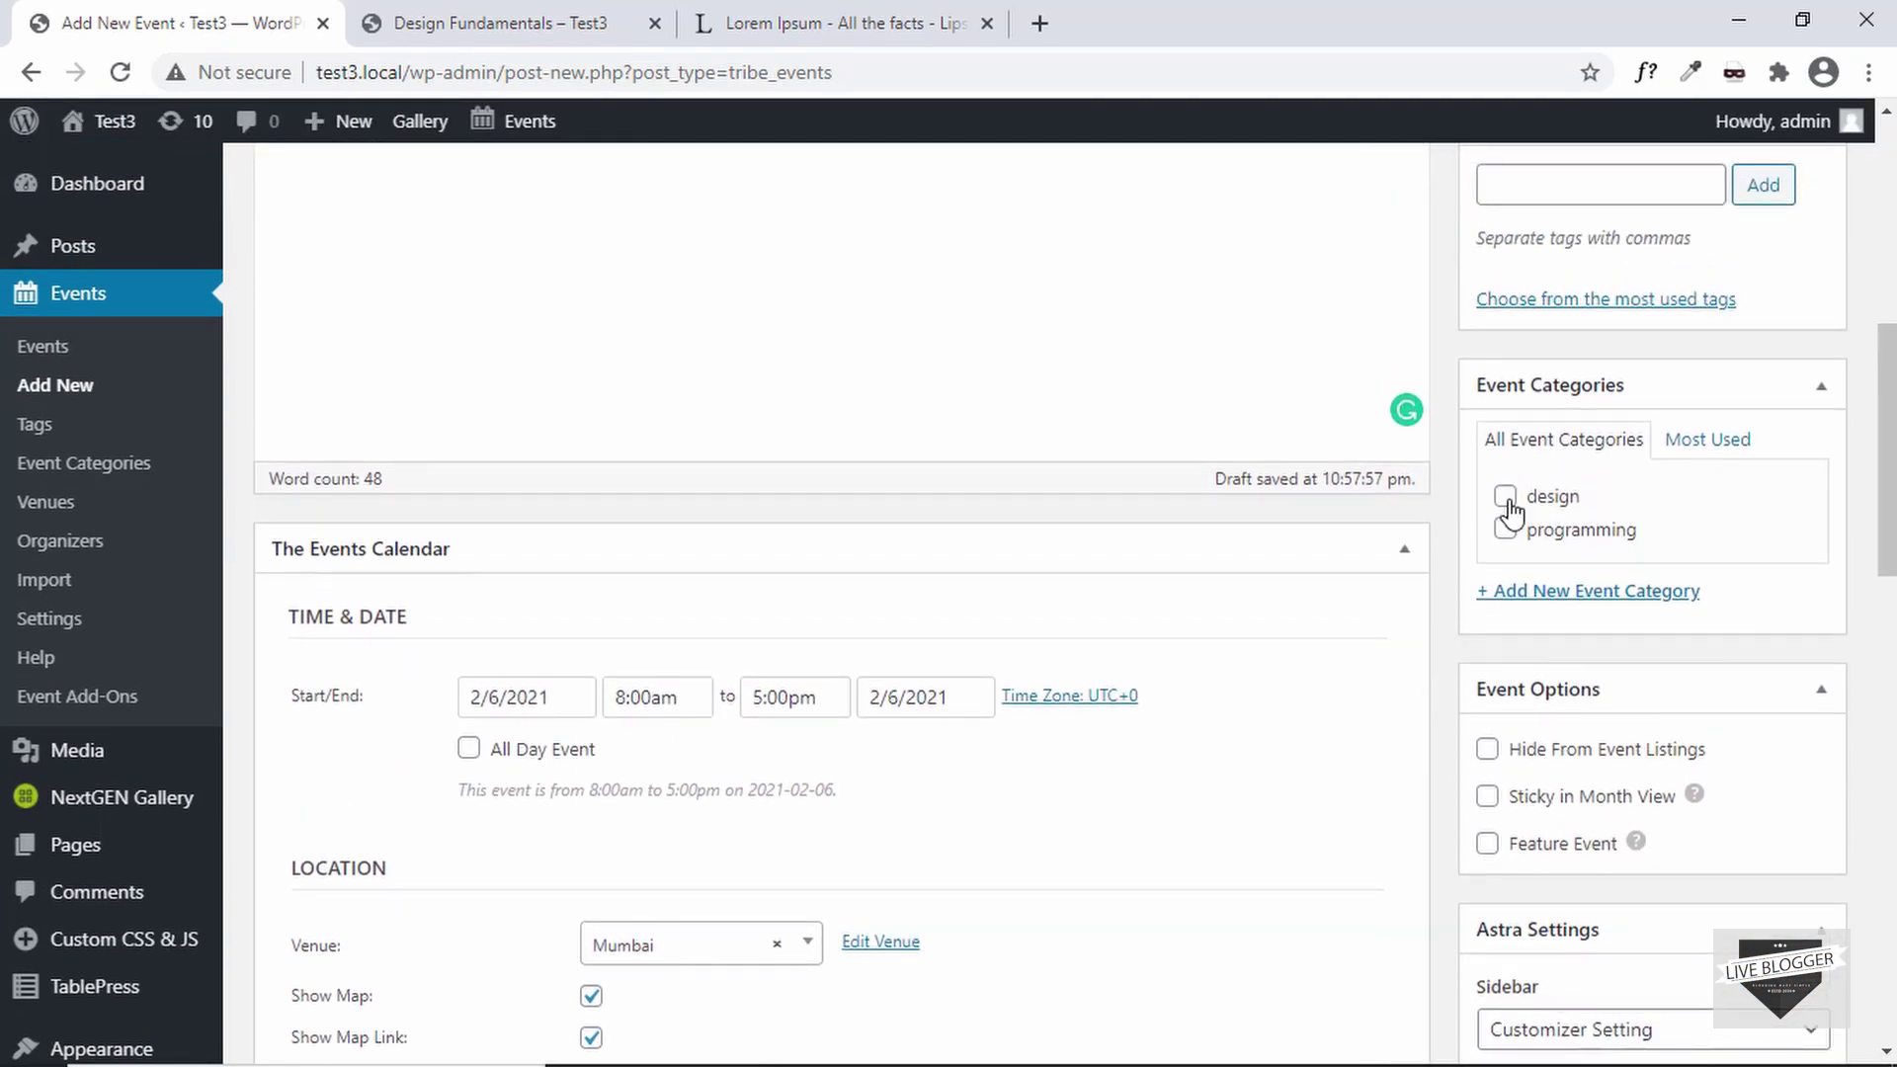
left_click(1521, 592)
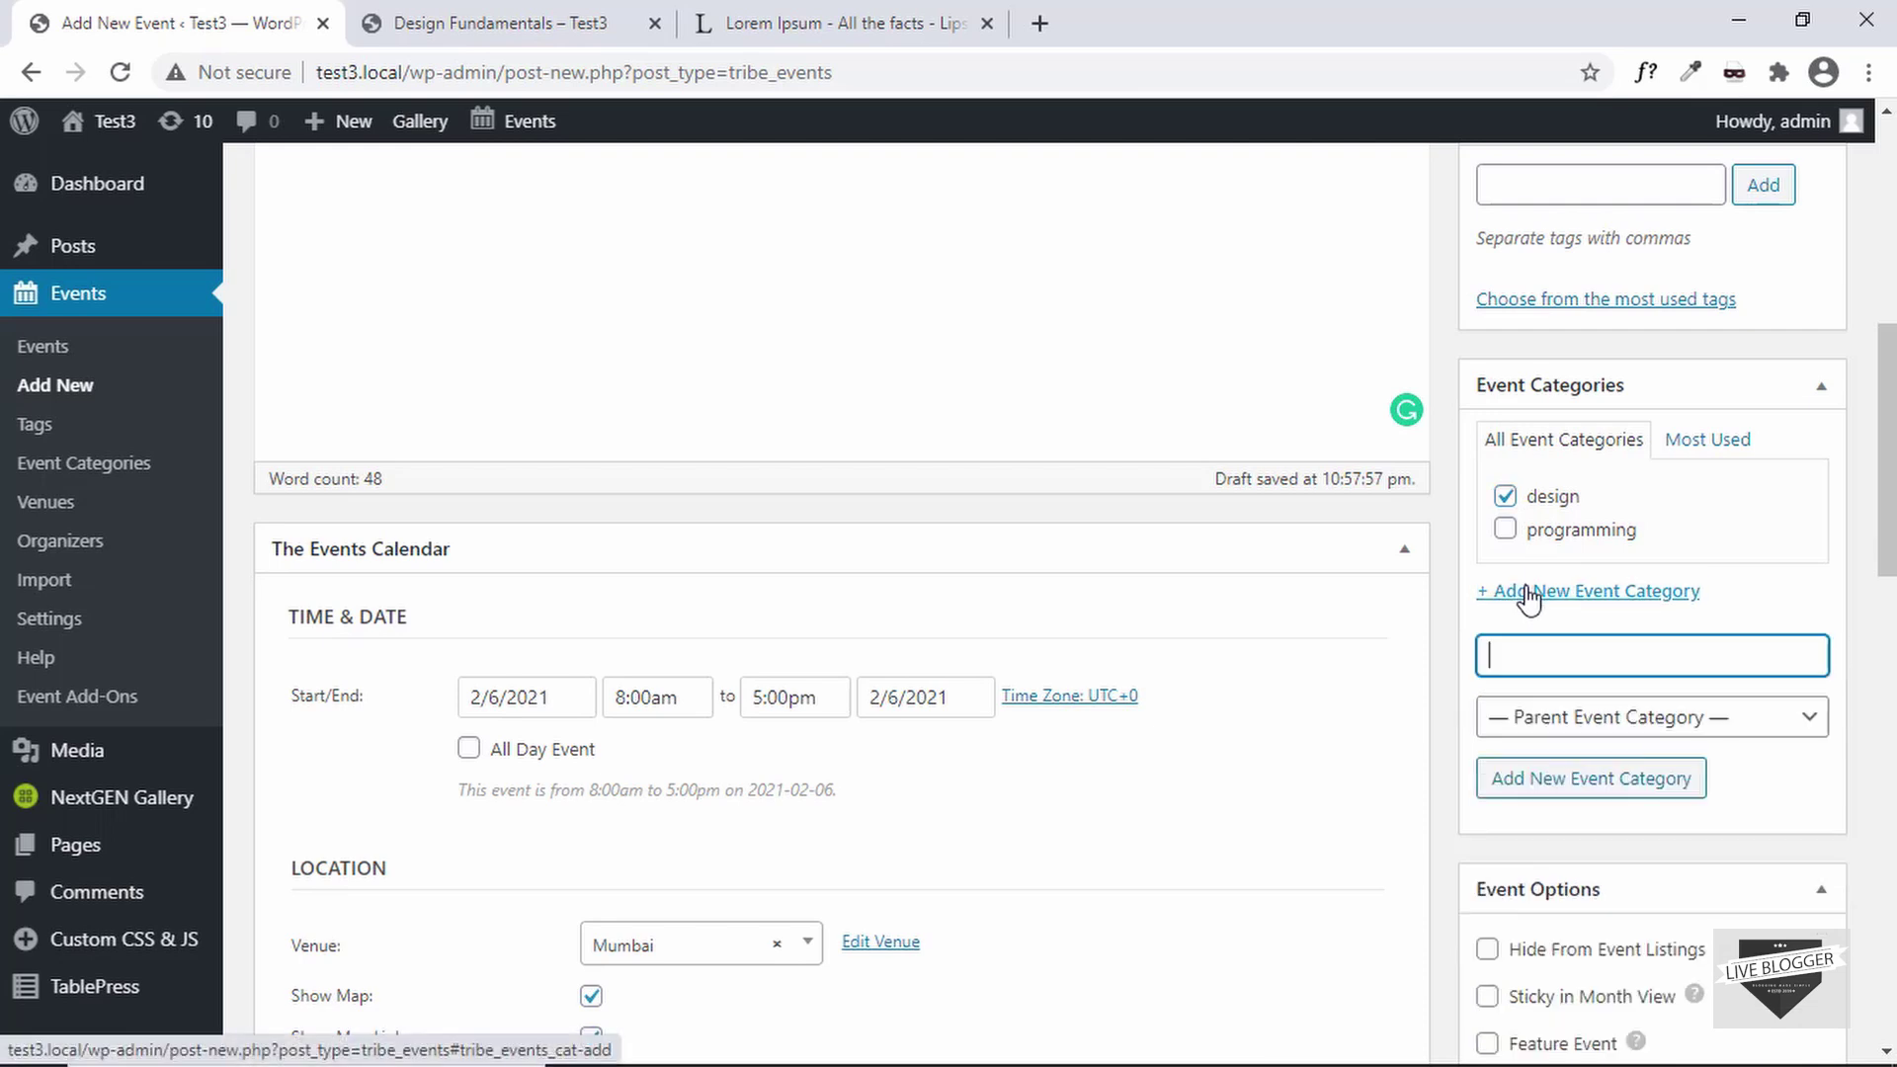
type("b")
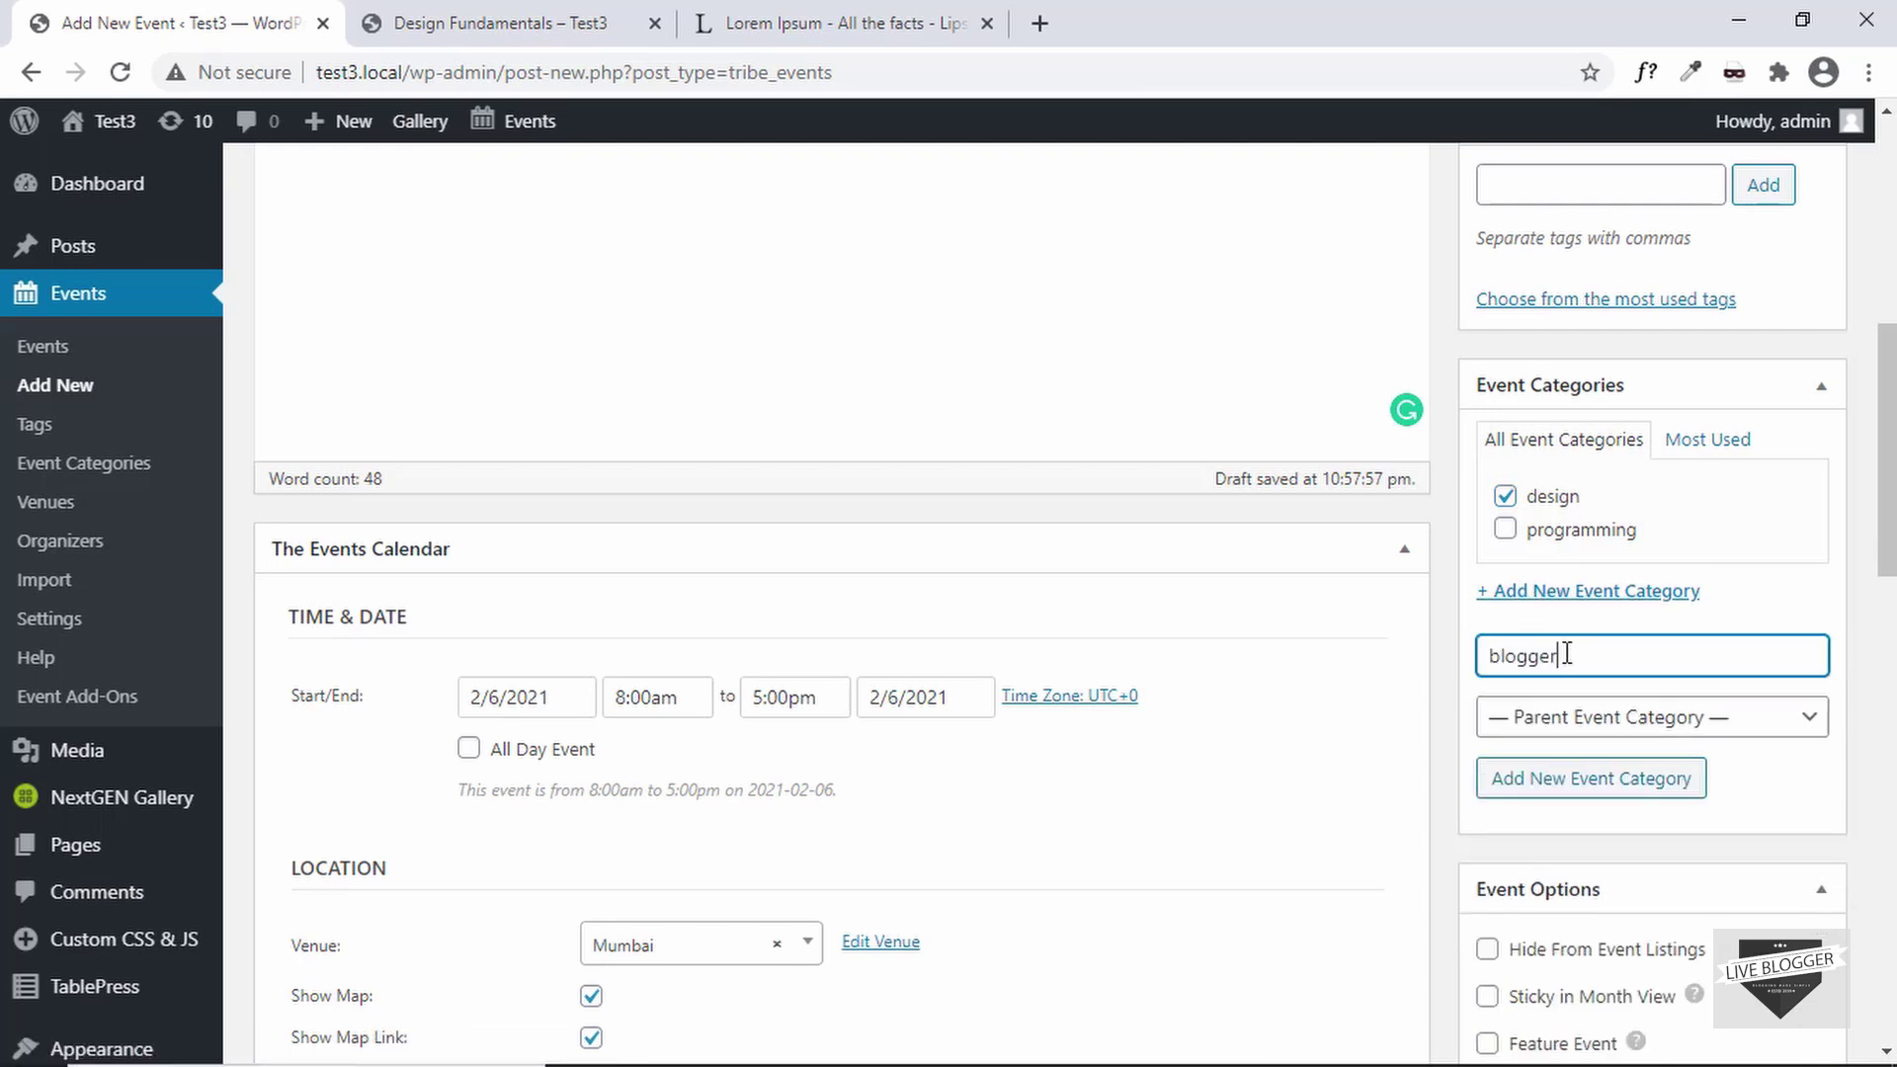
type("logger")
key("Return")
Add the tags blogger and theme to the event
scroll(1597, 593, "up", 4)
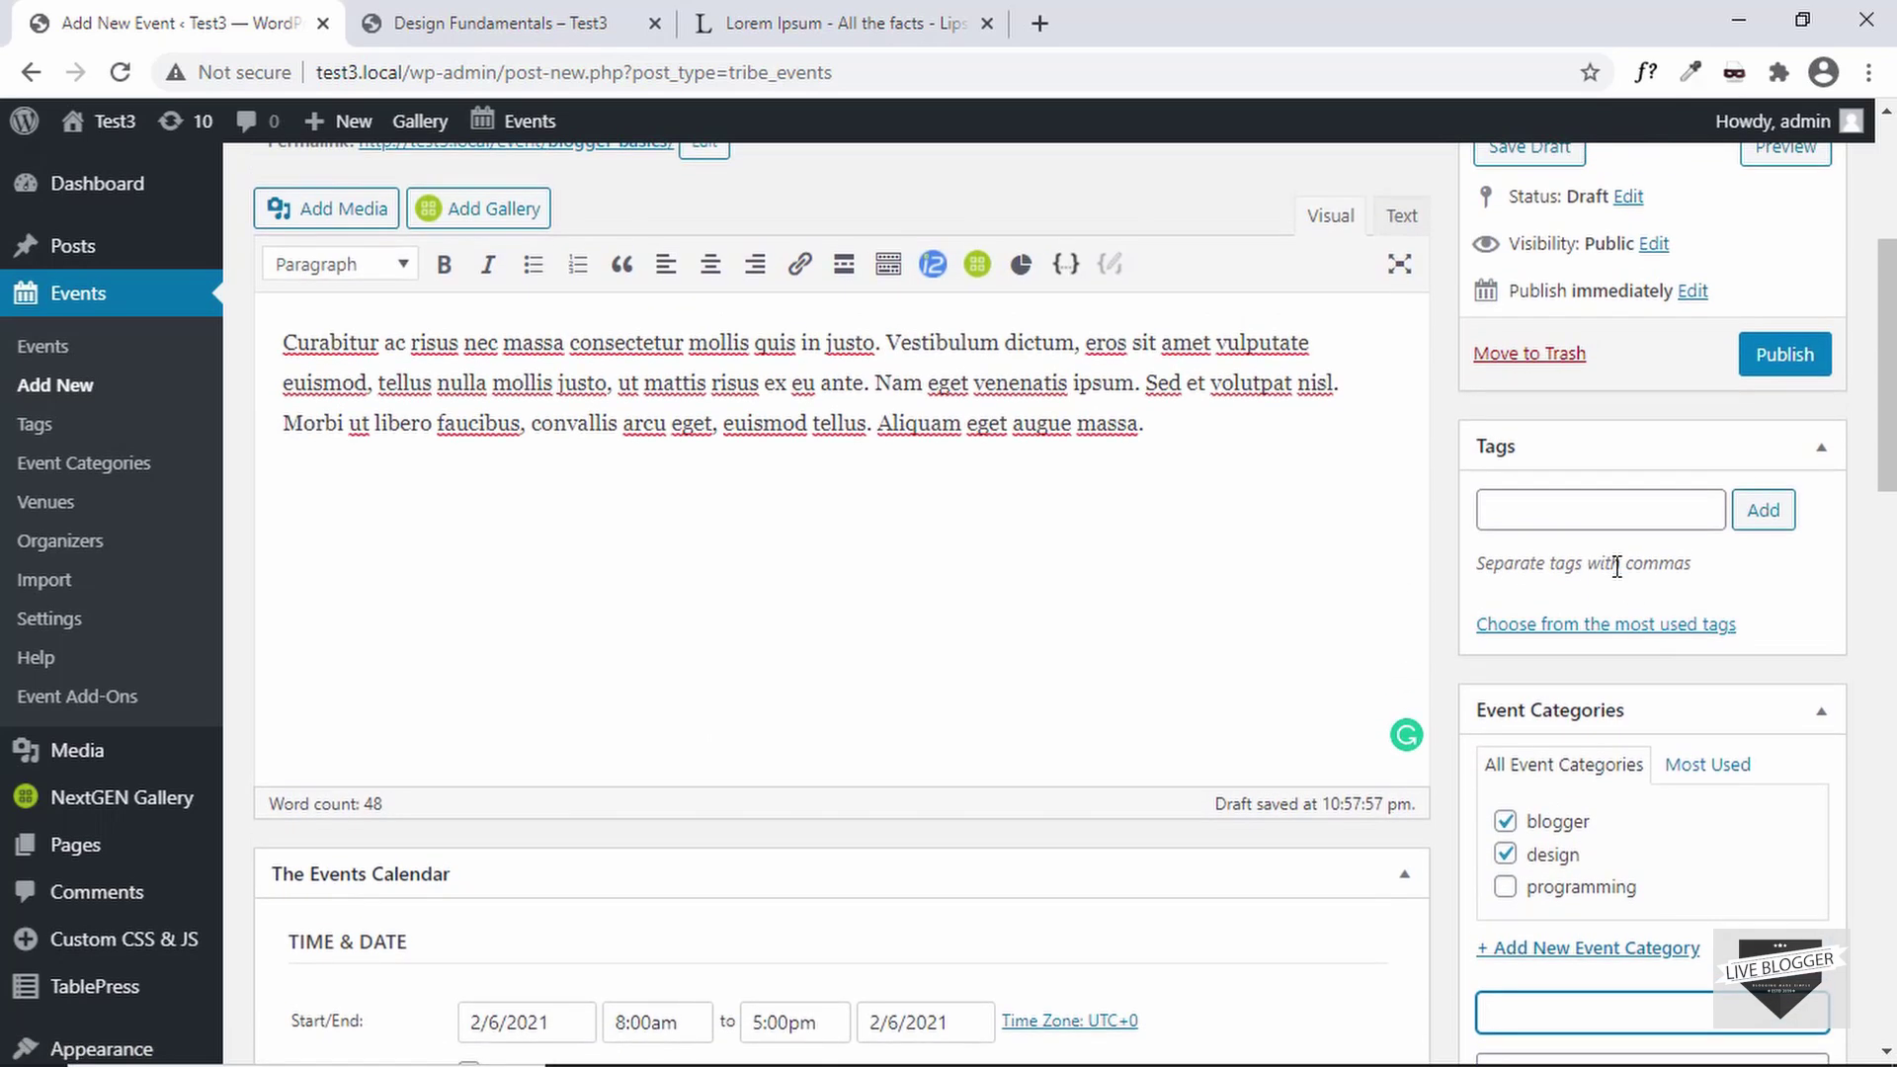
left_click(1597, 514)
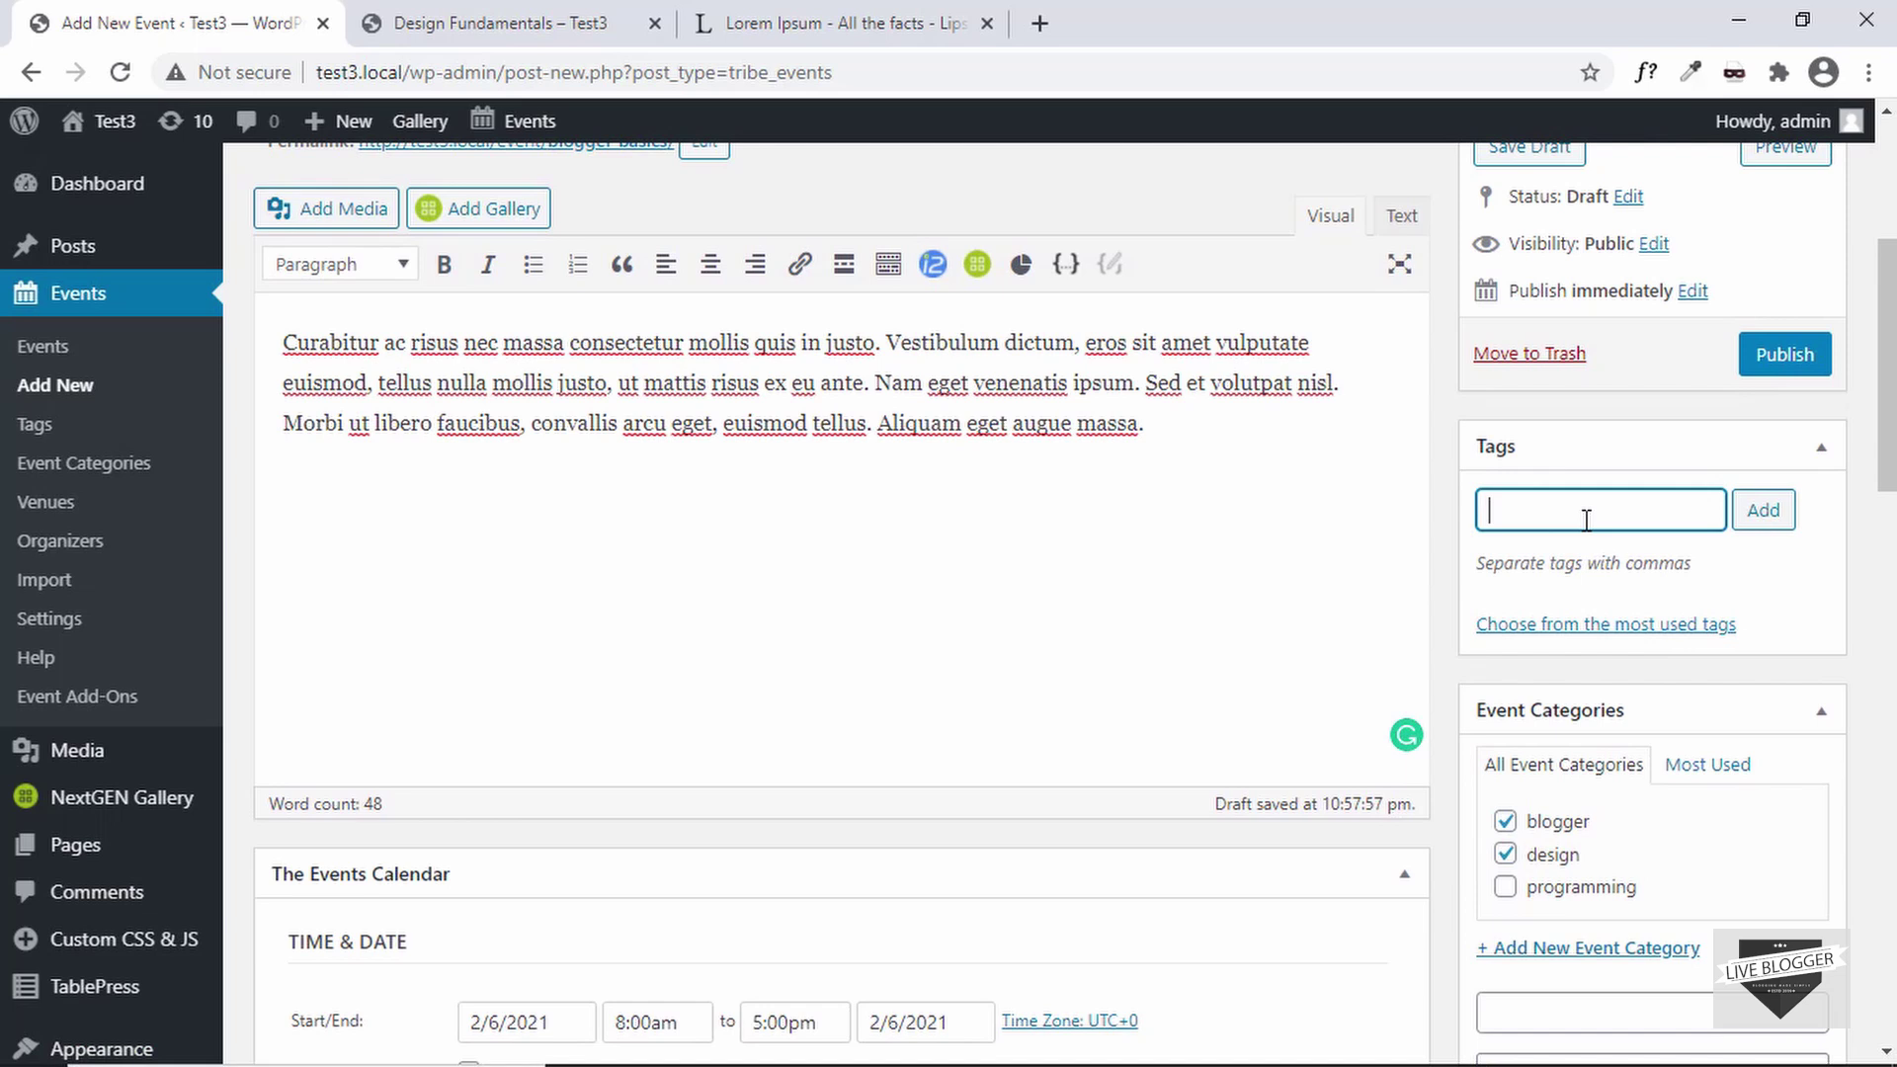
type("blogger")
key("Return")
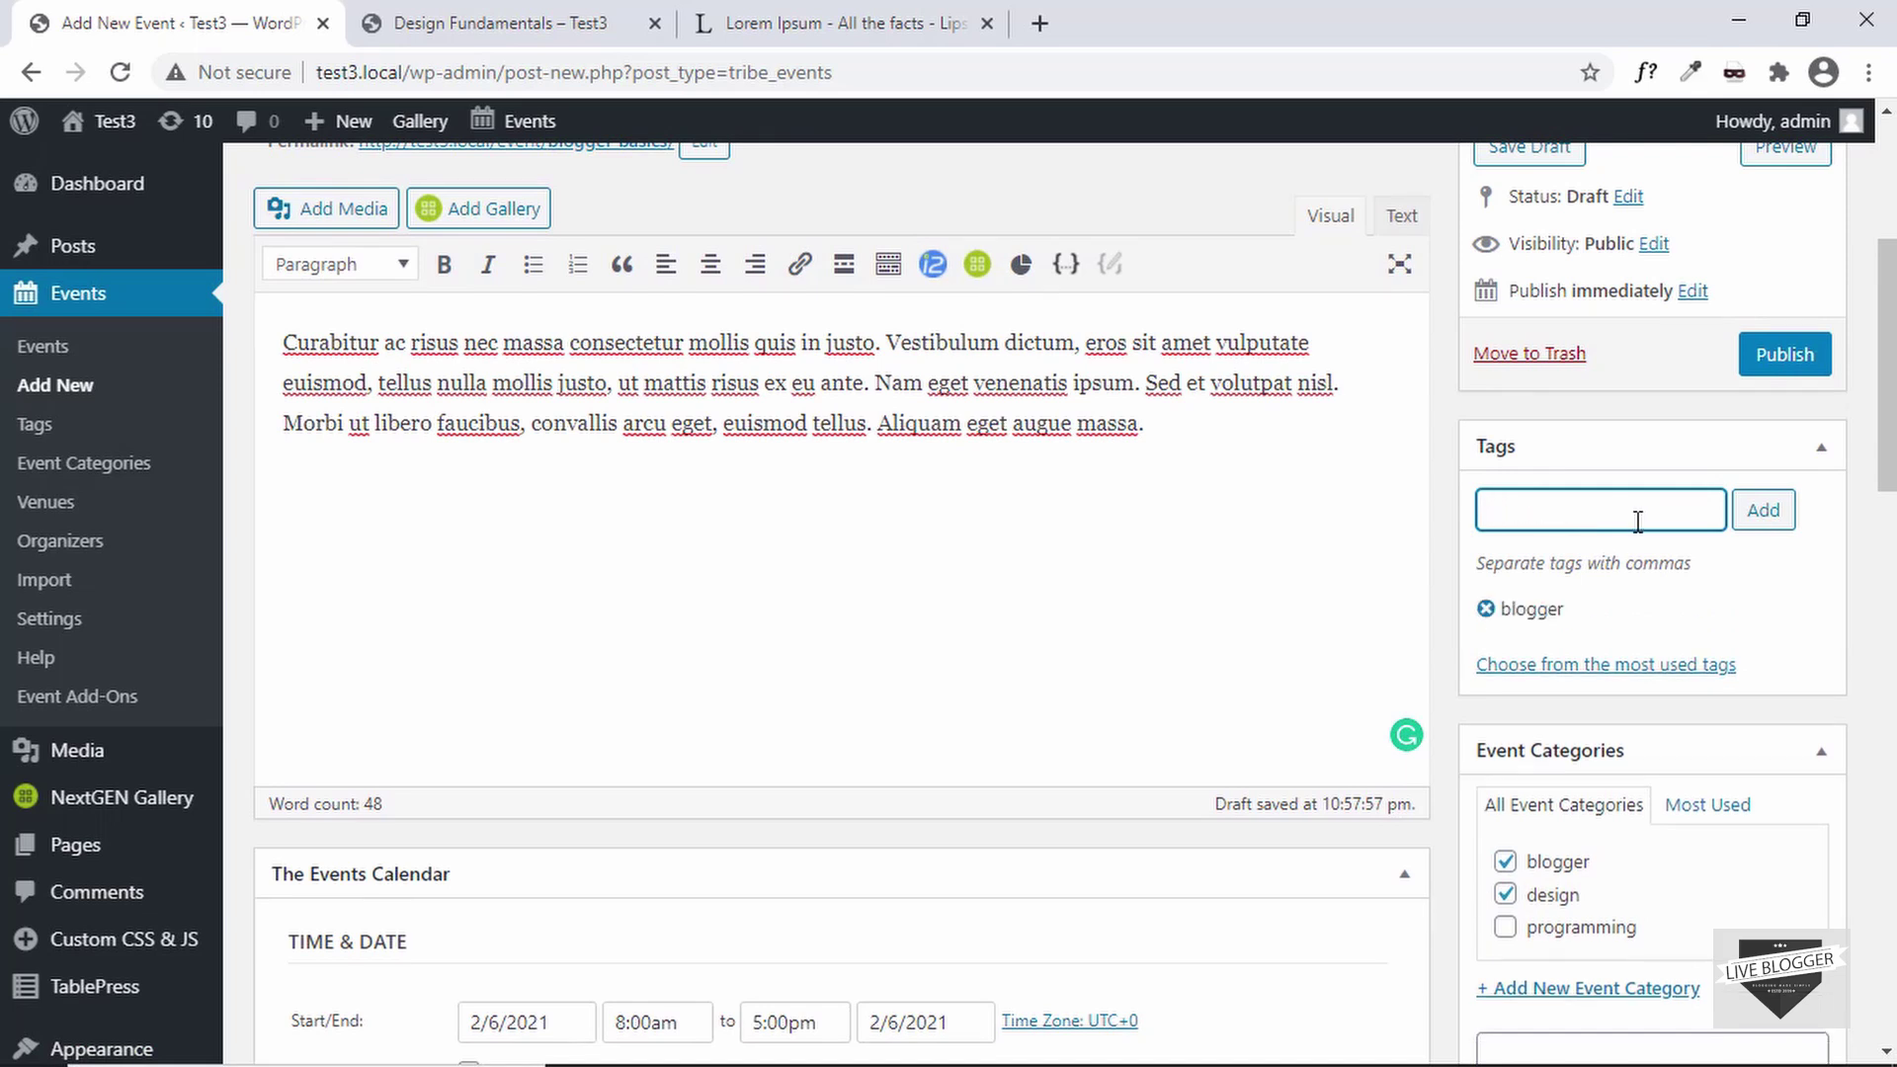
left_click(1760, 529)
Publish the Blogger Basics event and open its public page in a new browser tab
scroll(1403, 542, "up", 2)
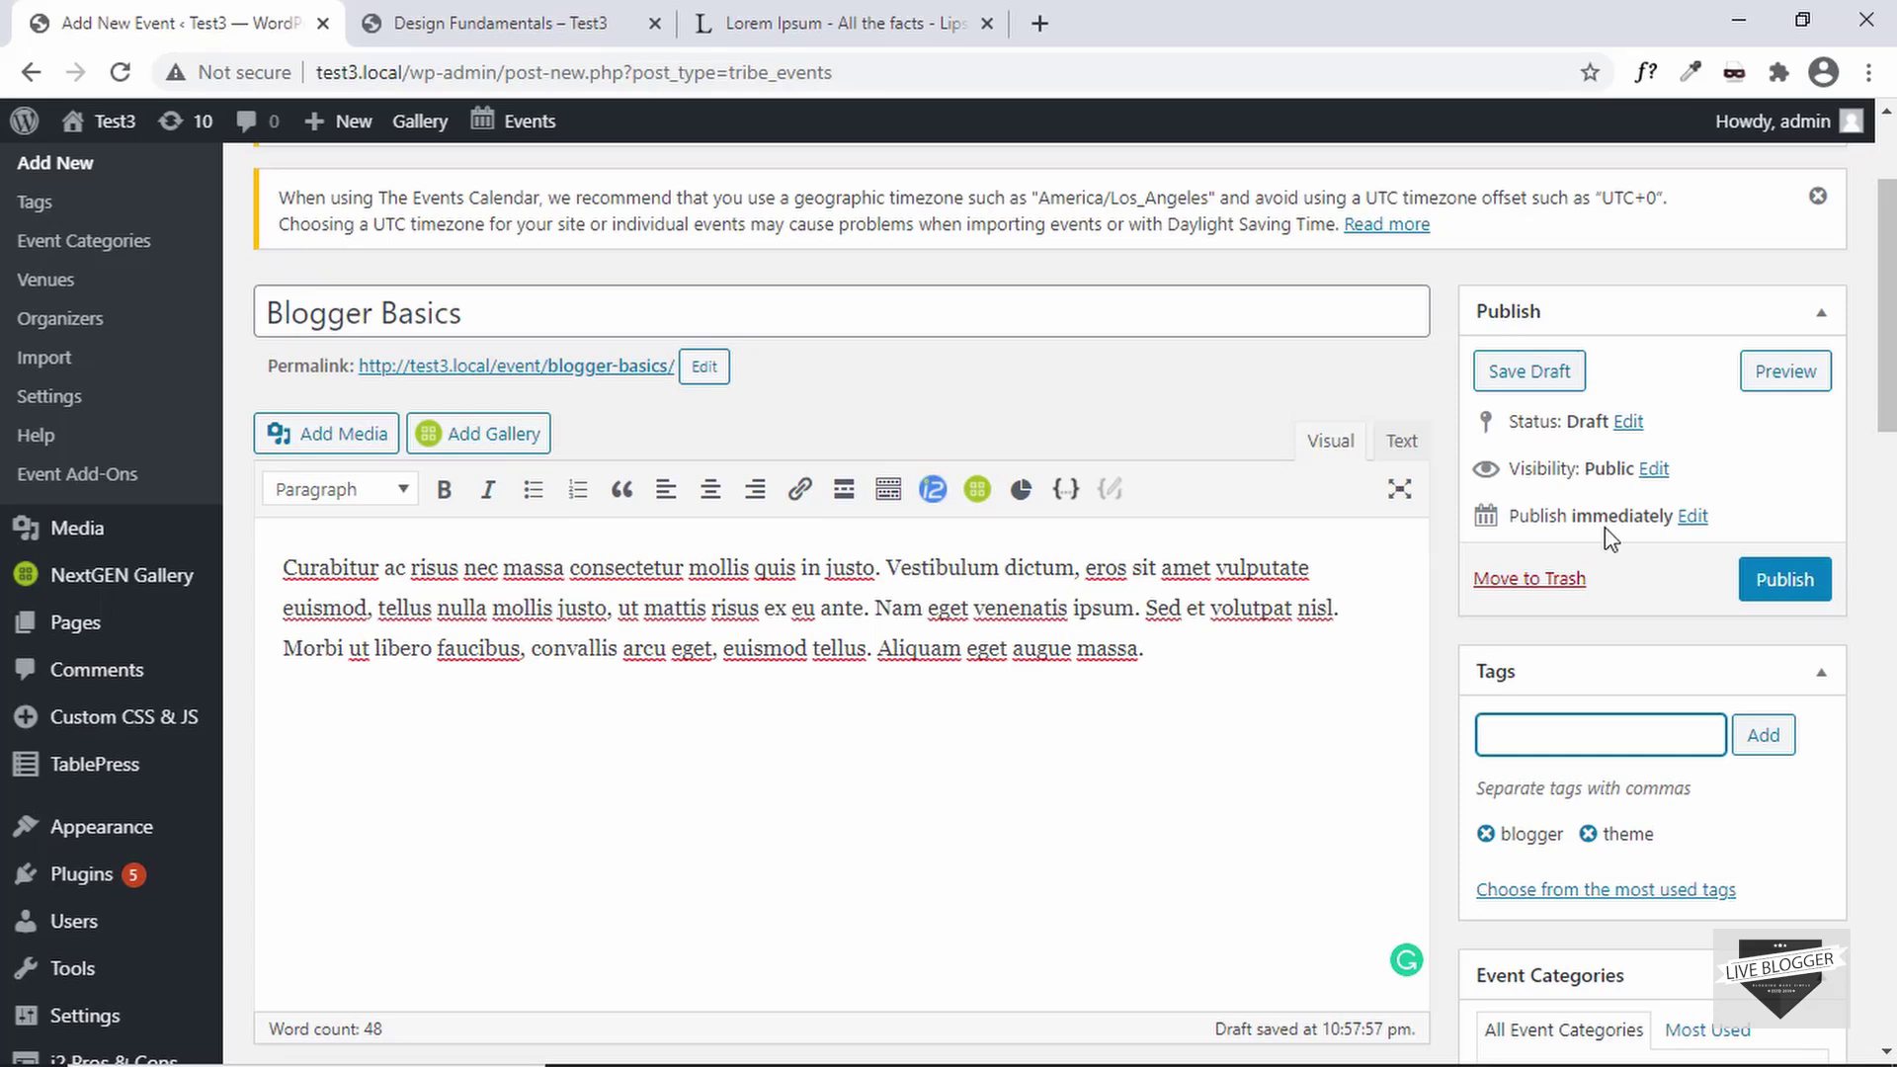
left_click(1755, 581)
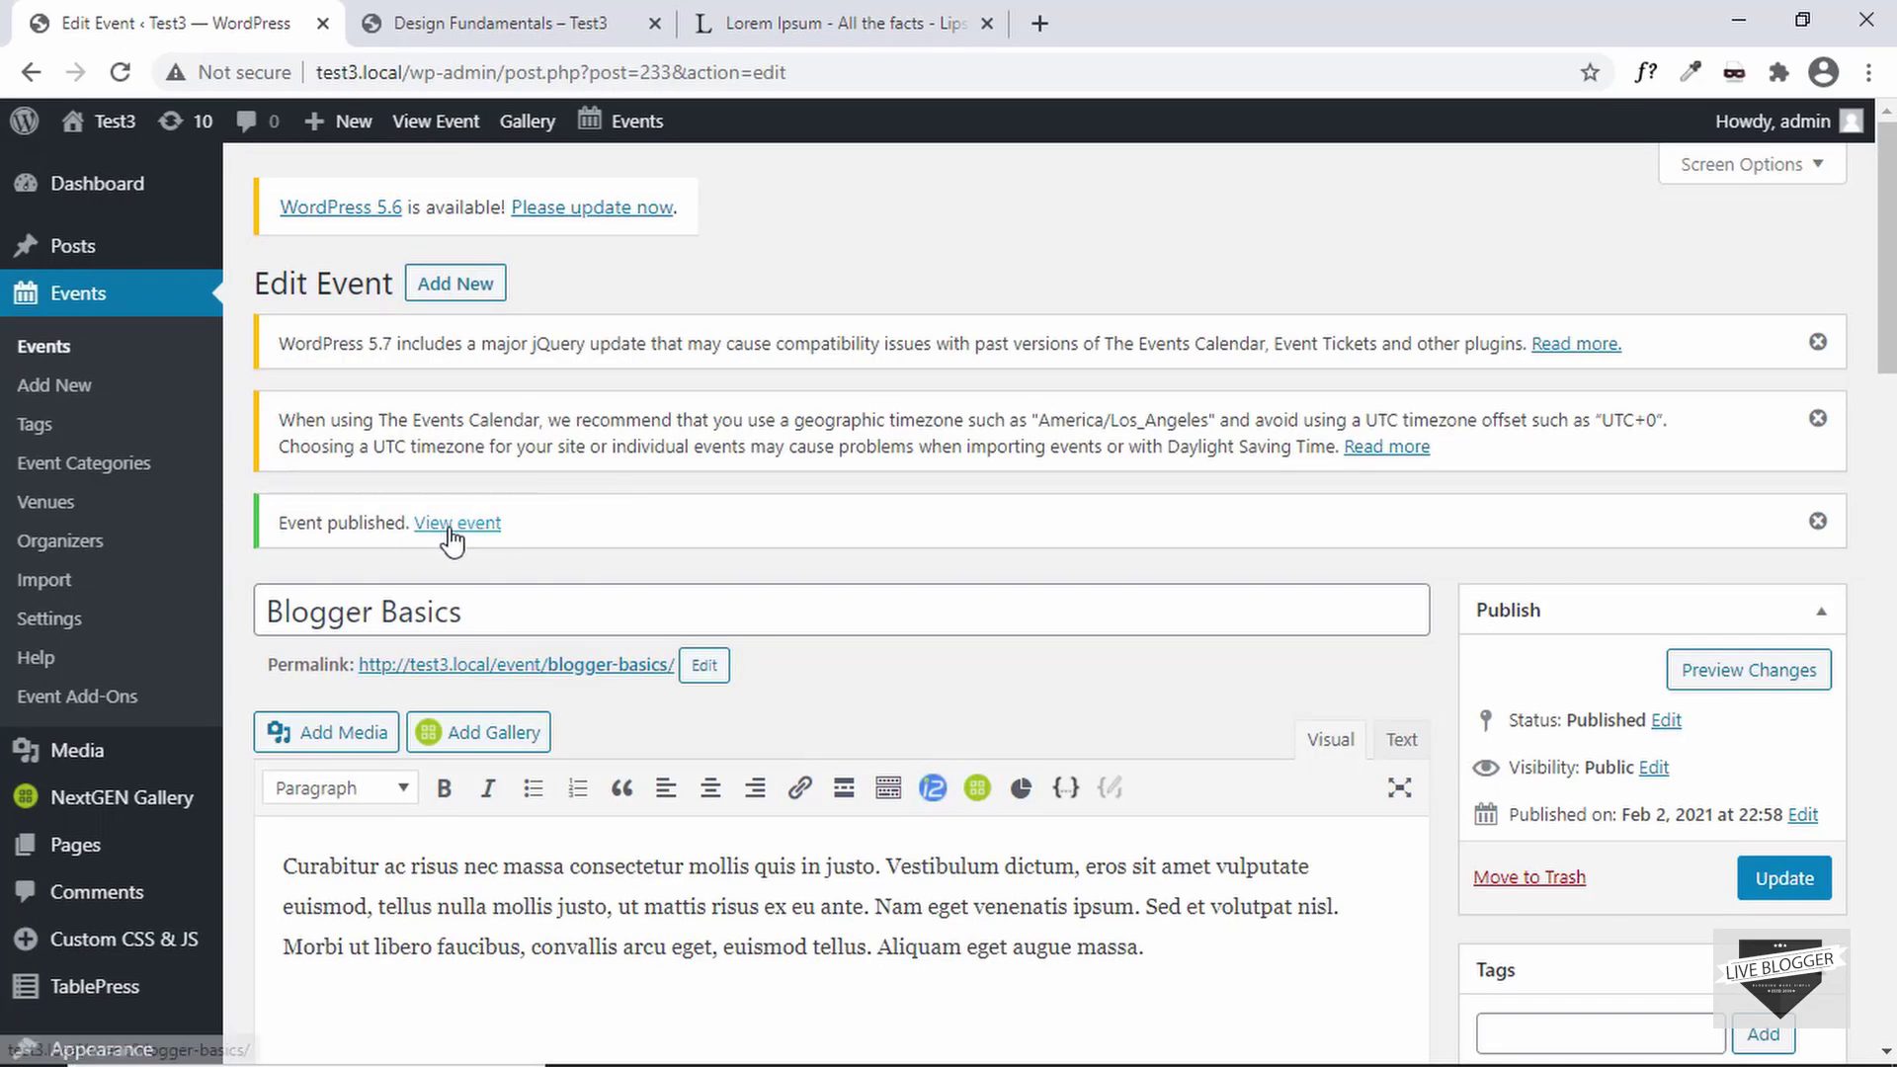
left_click(452, 530)
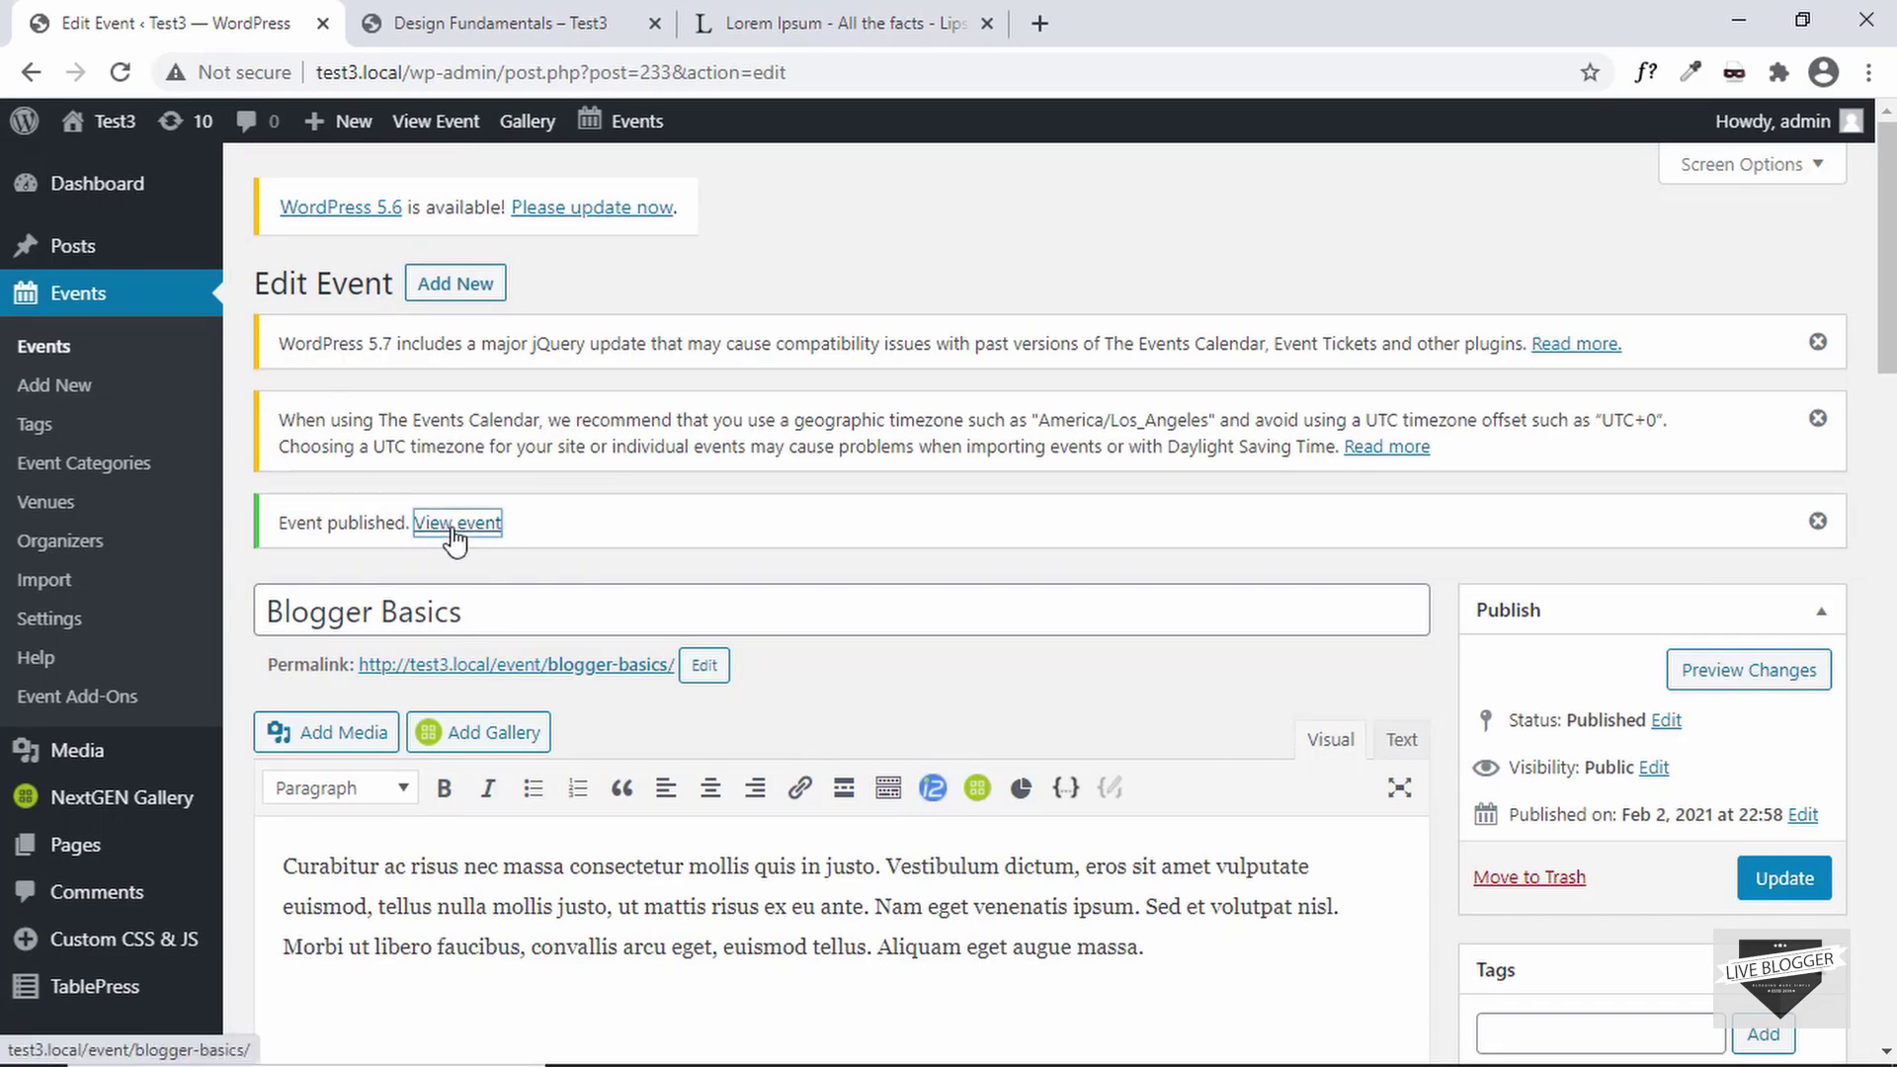
left_click(508, 22)
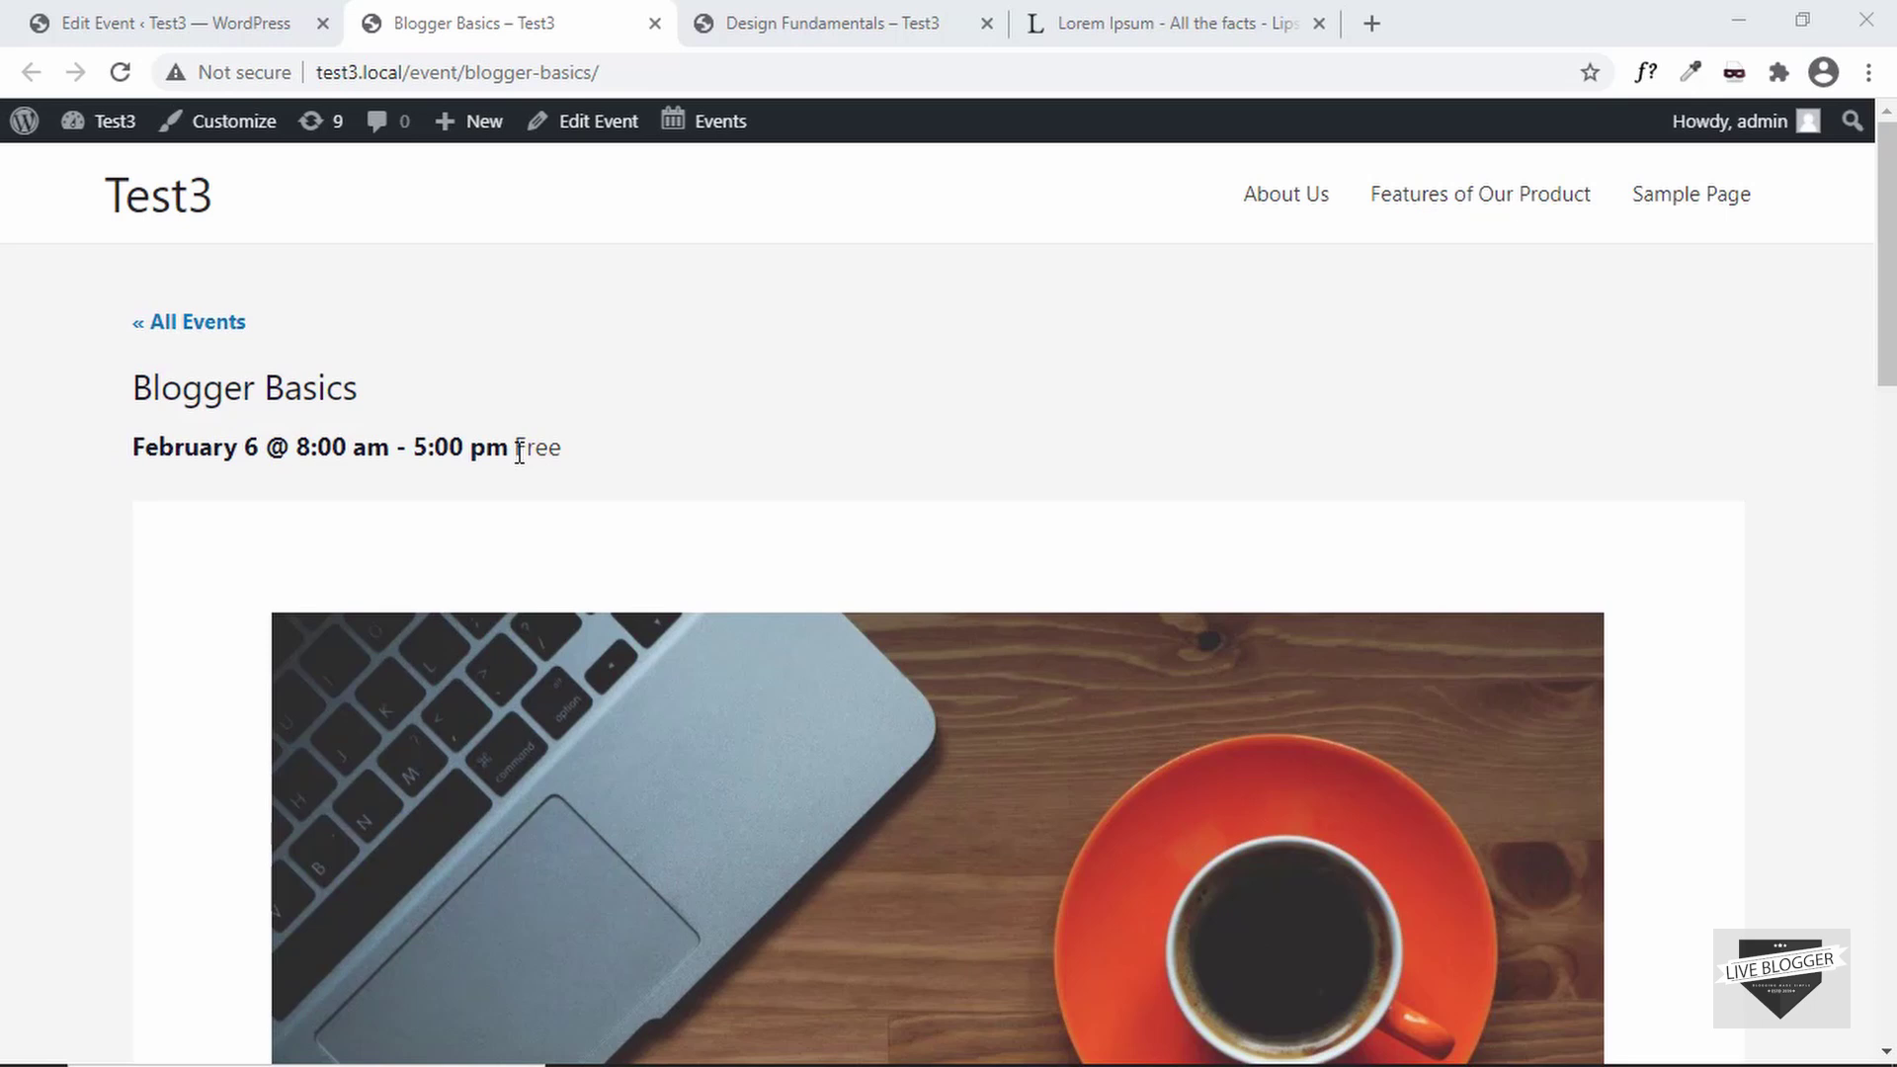
Review the published event's cost label, description, details, organizer and venue sections
left_click_drag(518, 450, 588, 452)
left_click(588, 453)
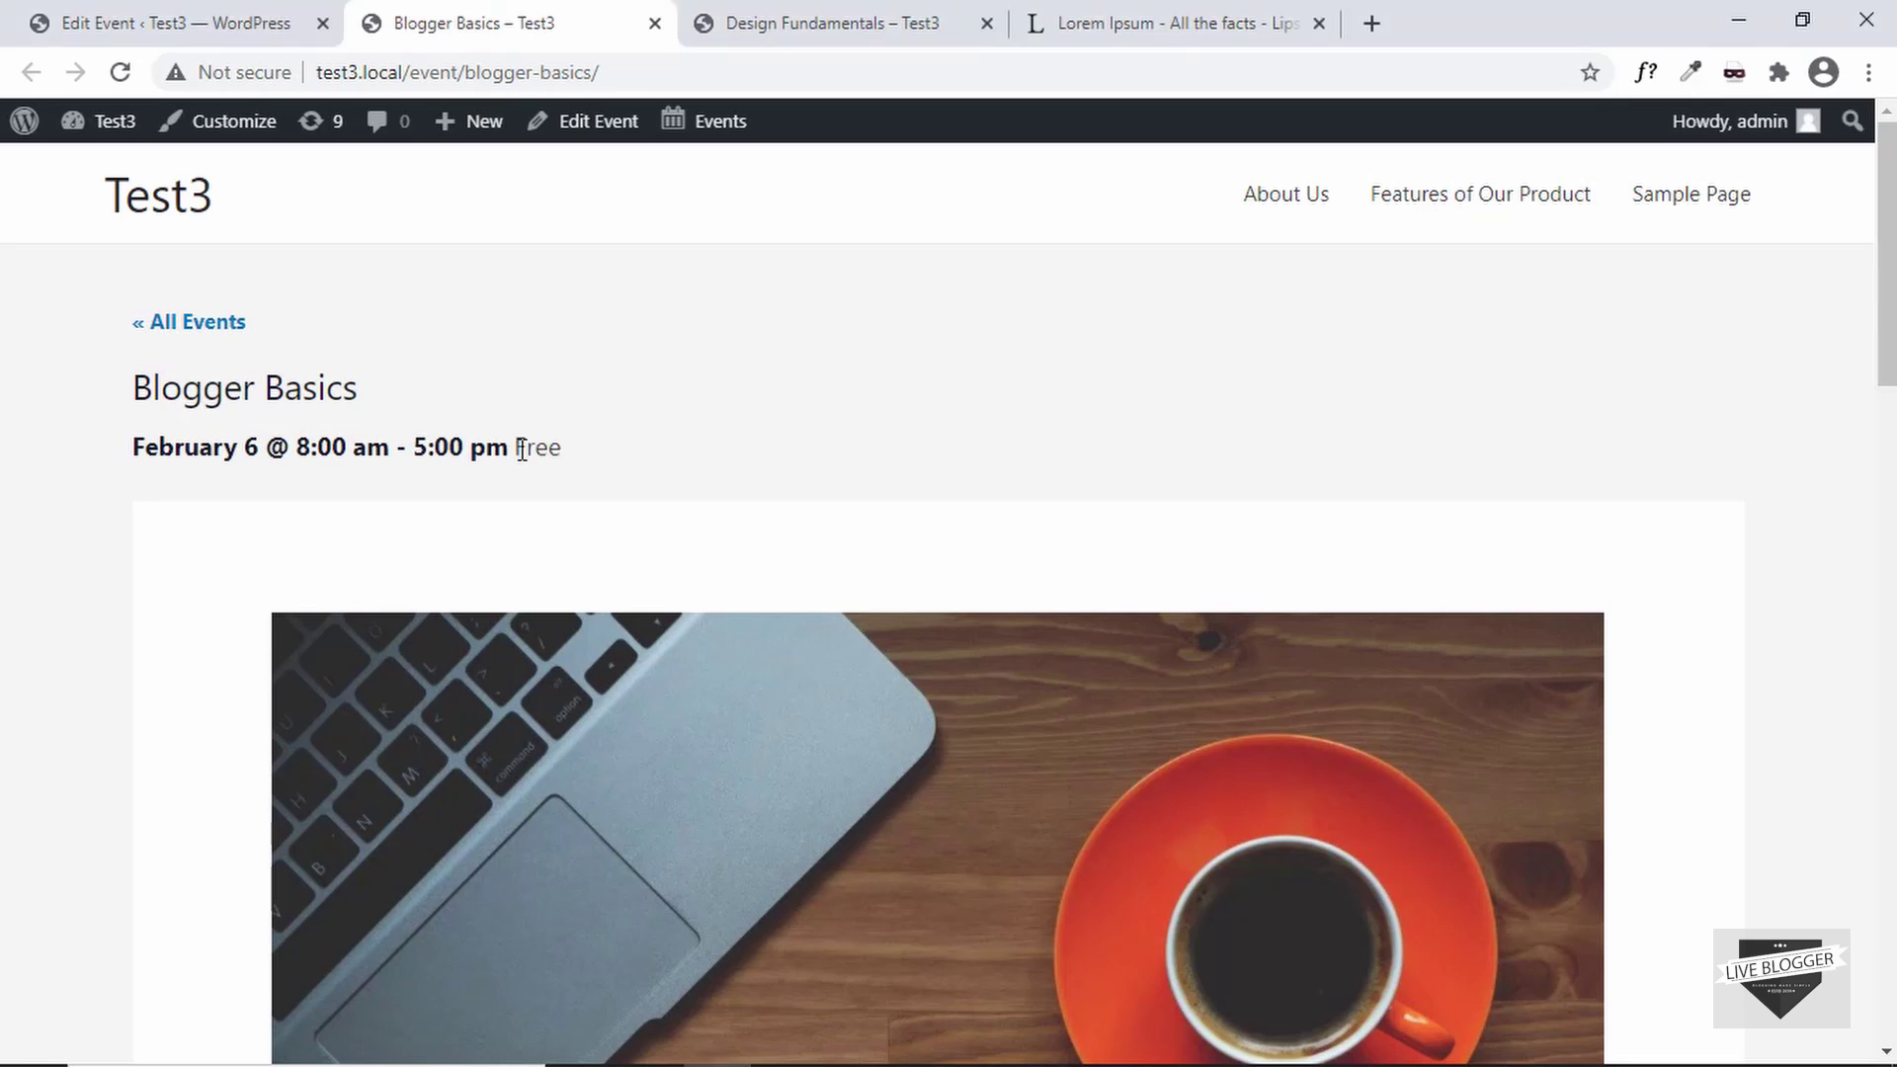
scroll(1058, 401, "down", 10)
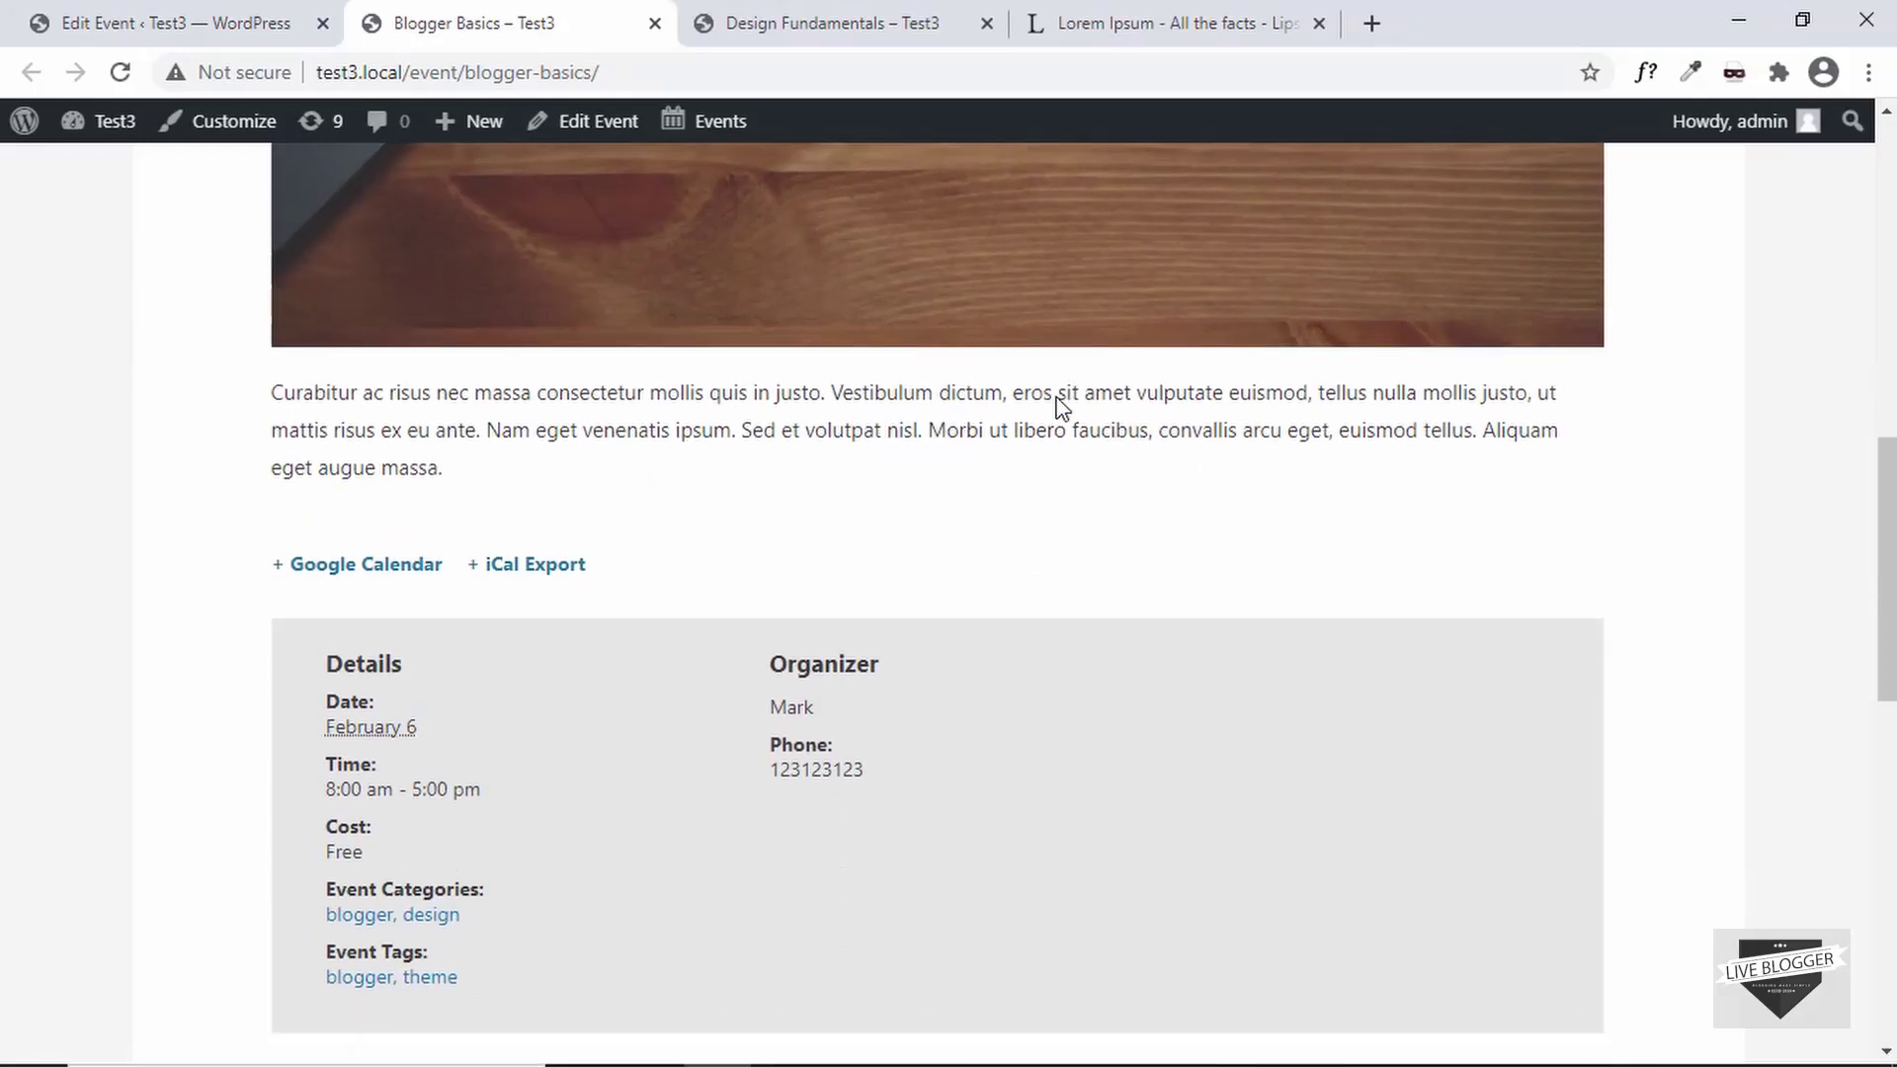
scroll(1058, 403, "down", 3)
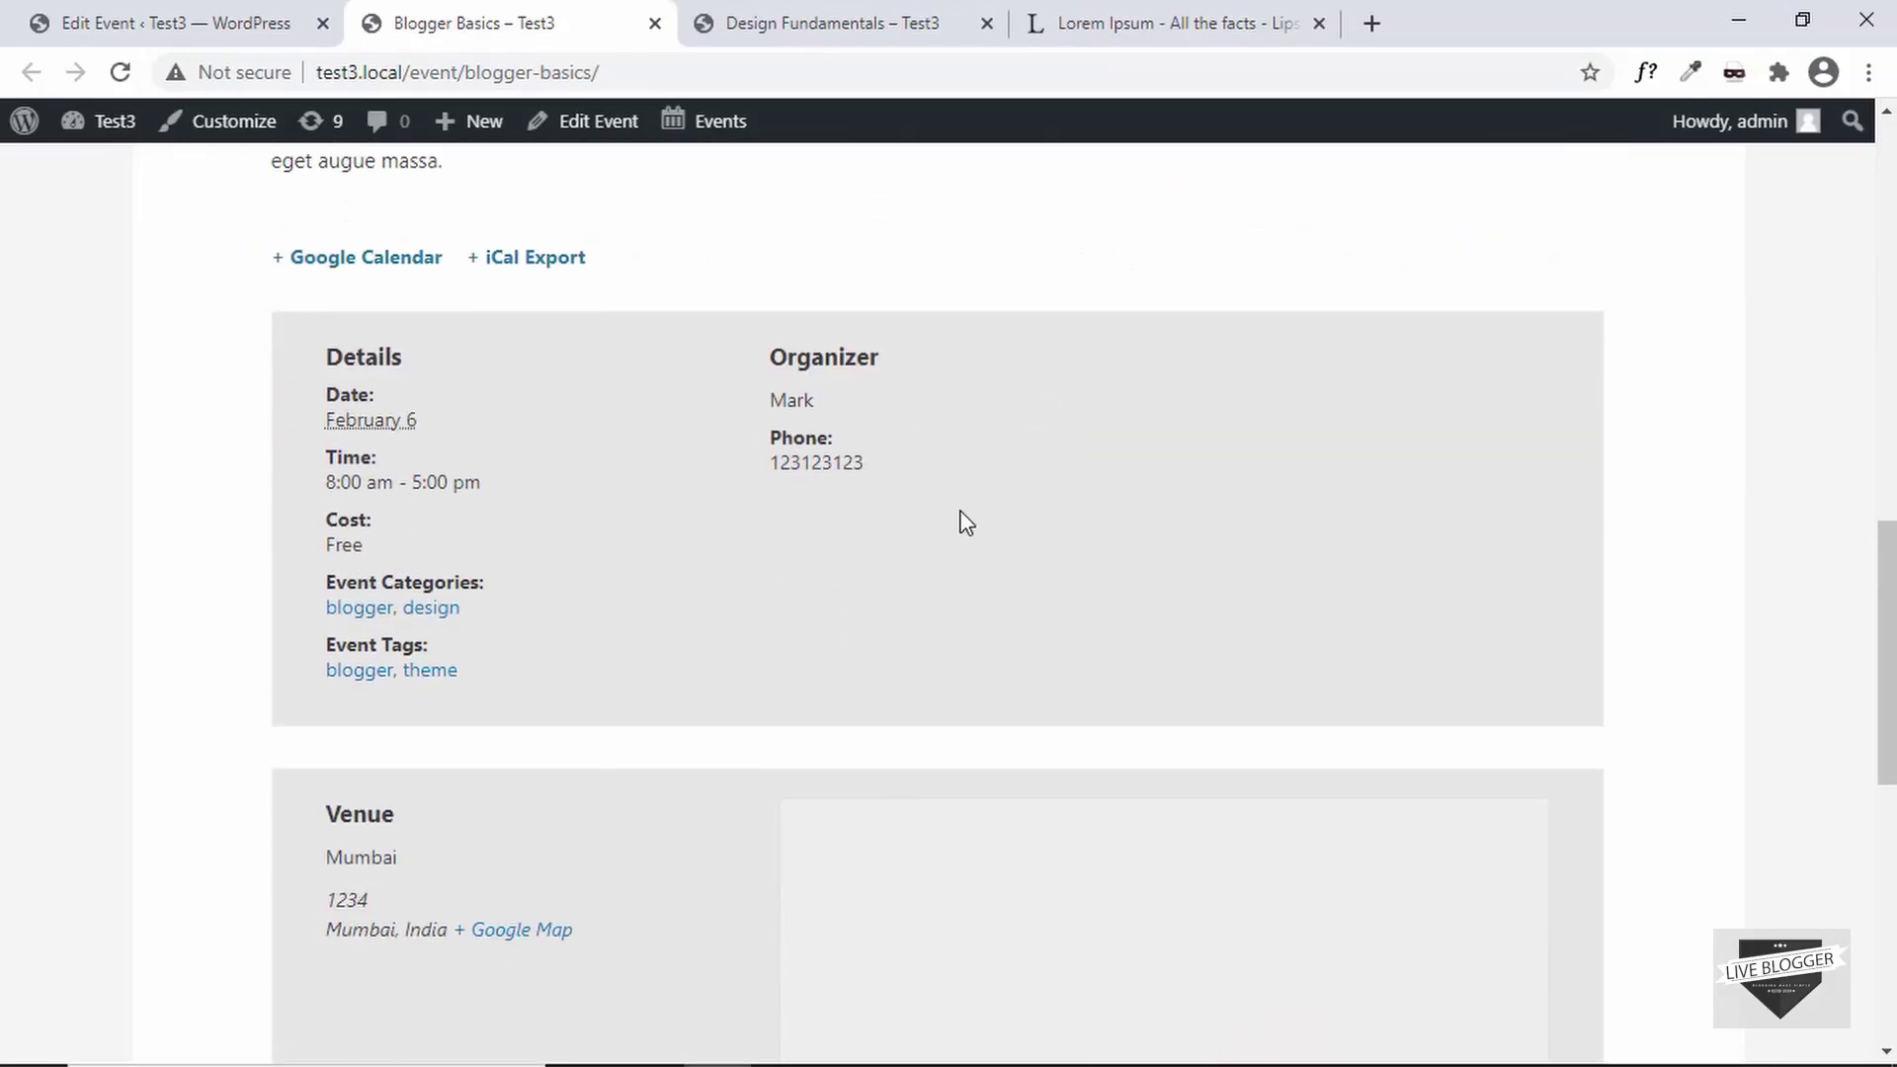
scroll(856, 541, "down", 3)
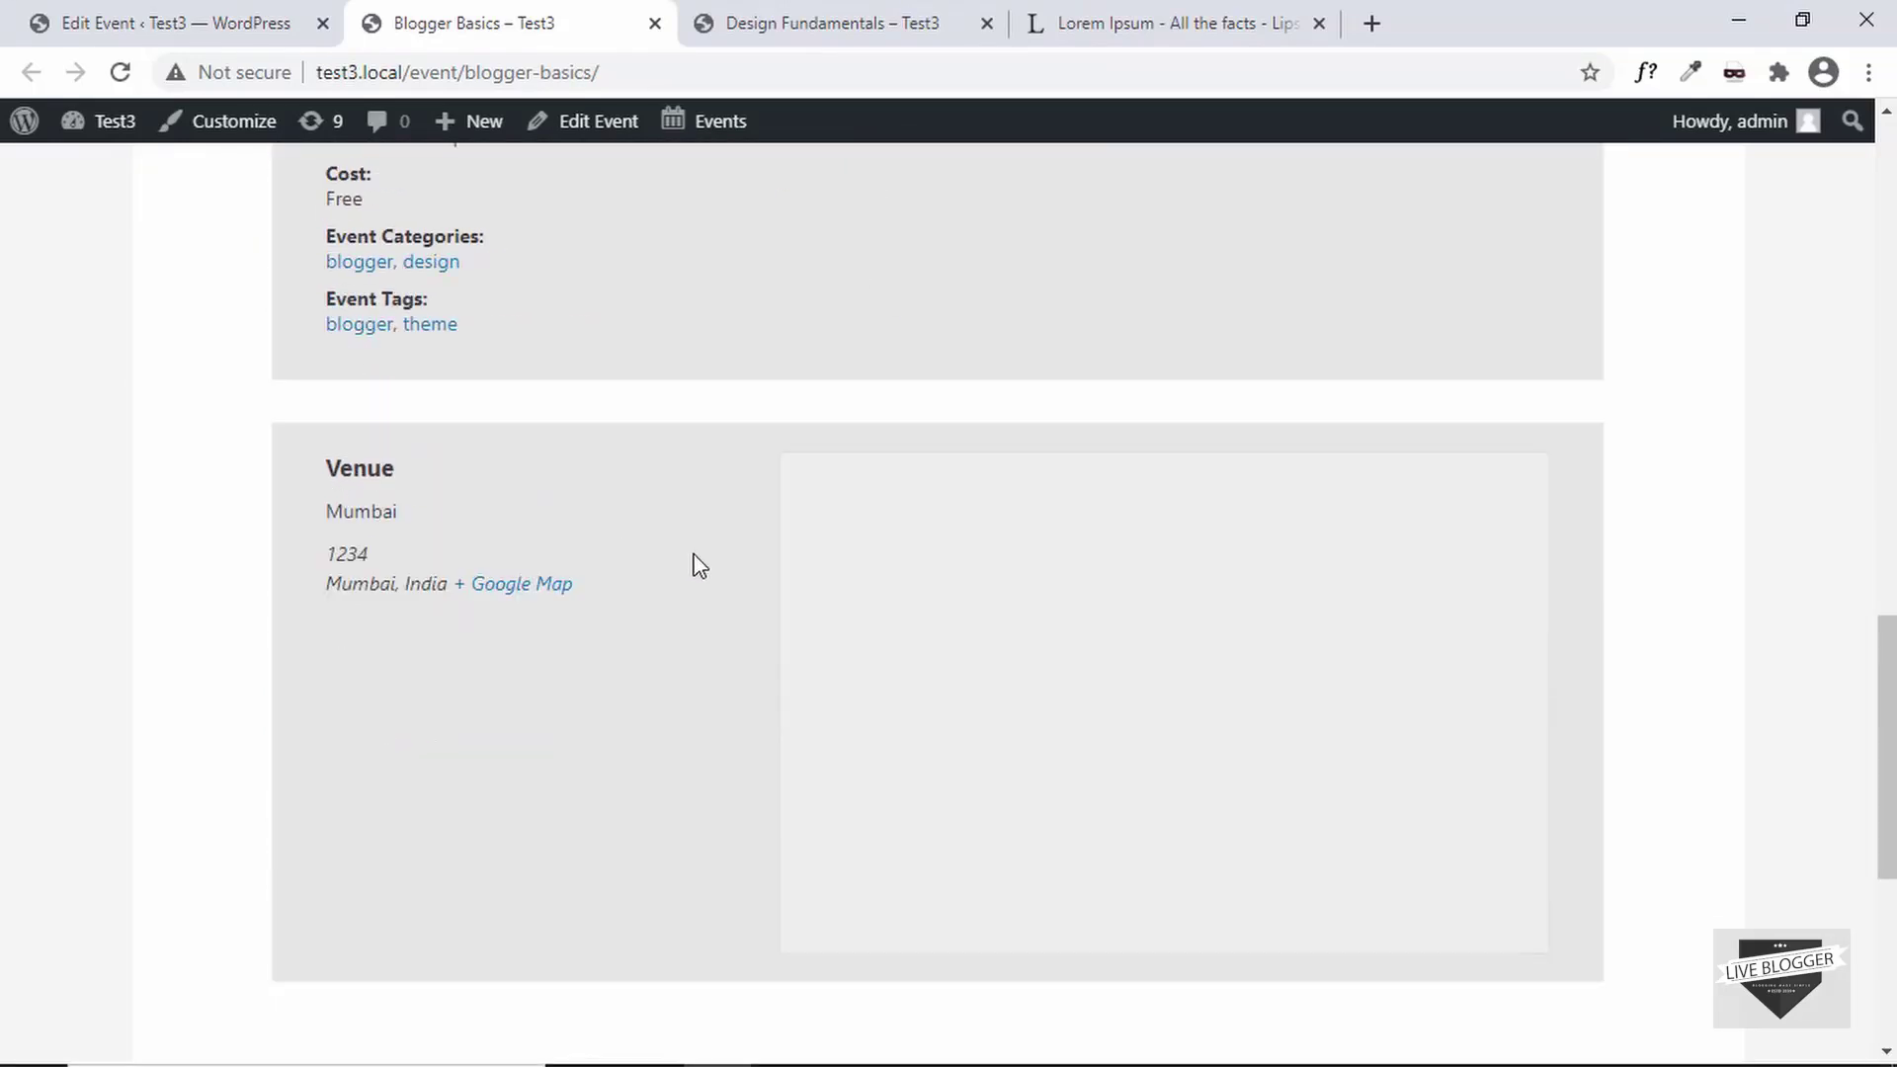
scroll(697, 573, "down", 4)
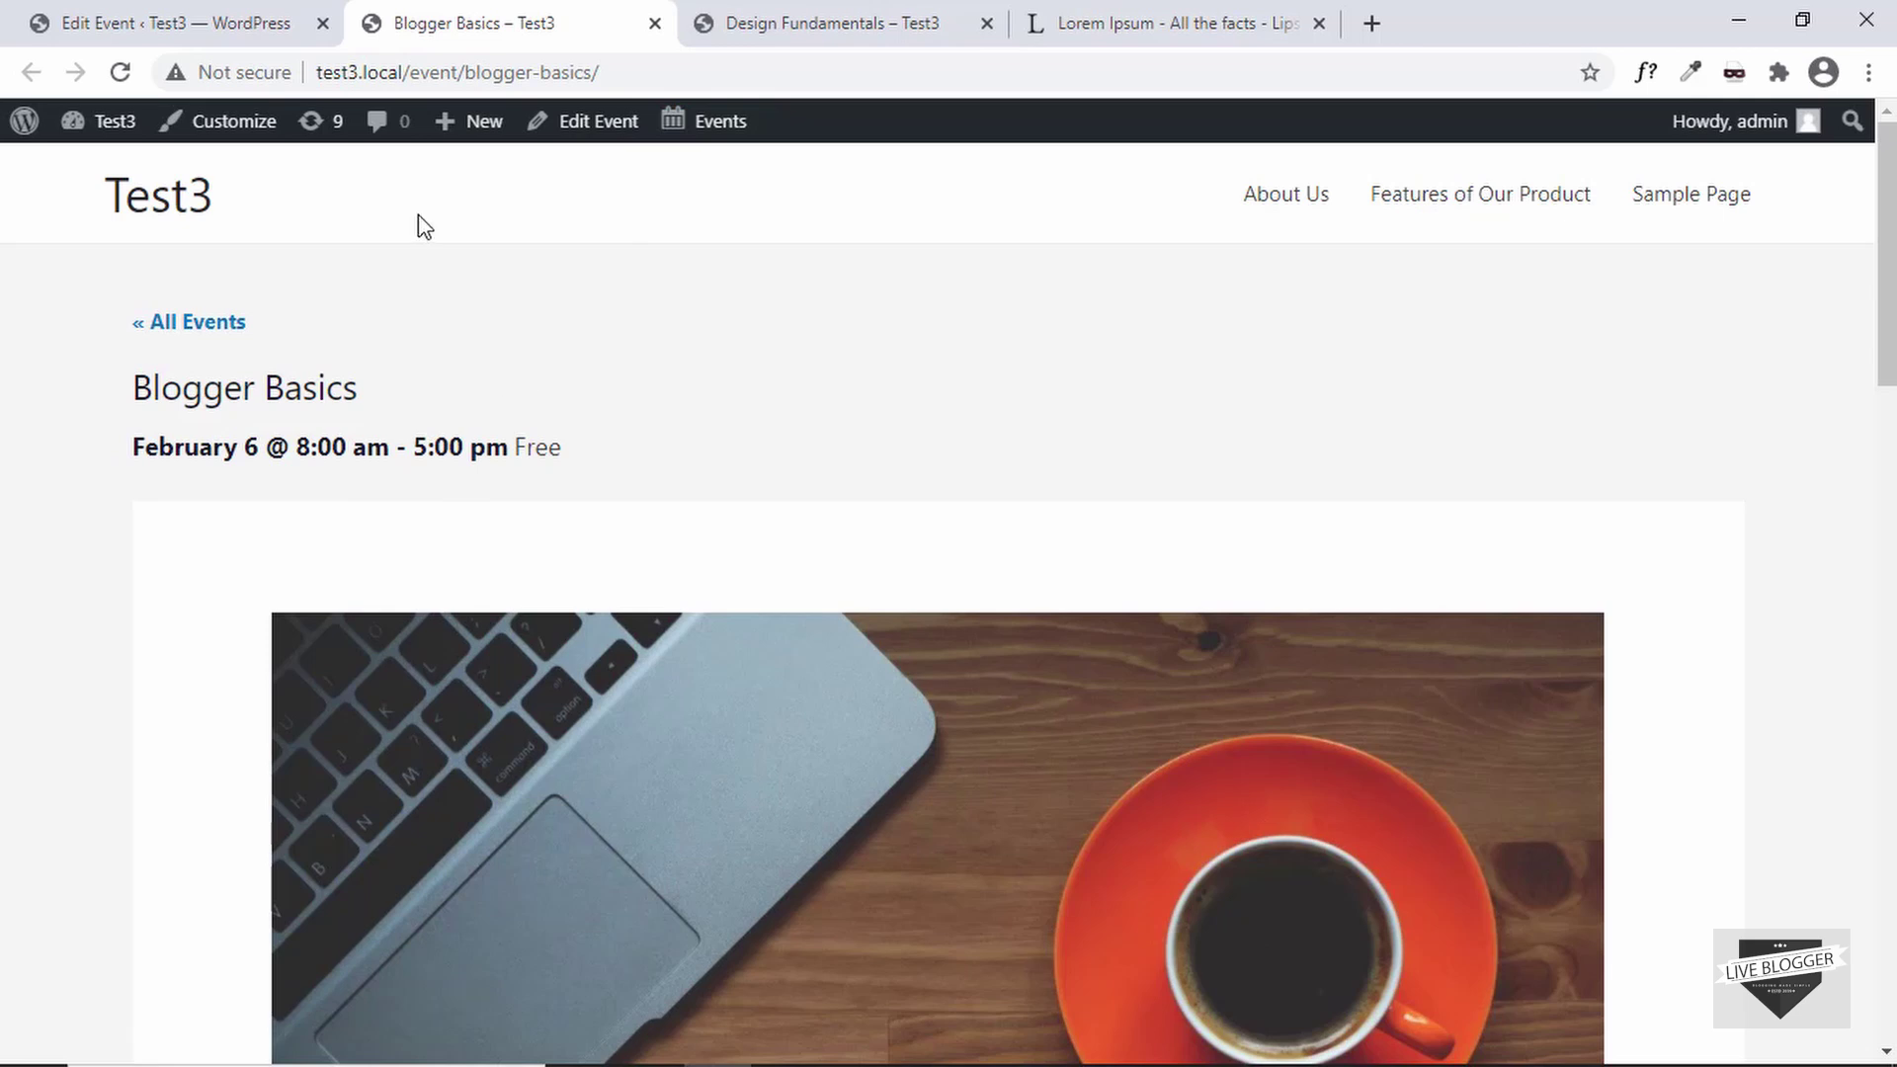
Open the site's events listing by shortening the page address to test3.local/event/
left_click(474, 72)
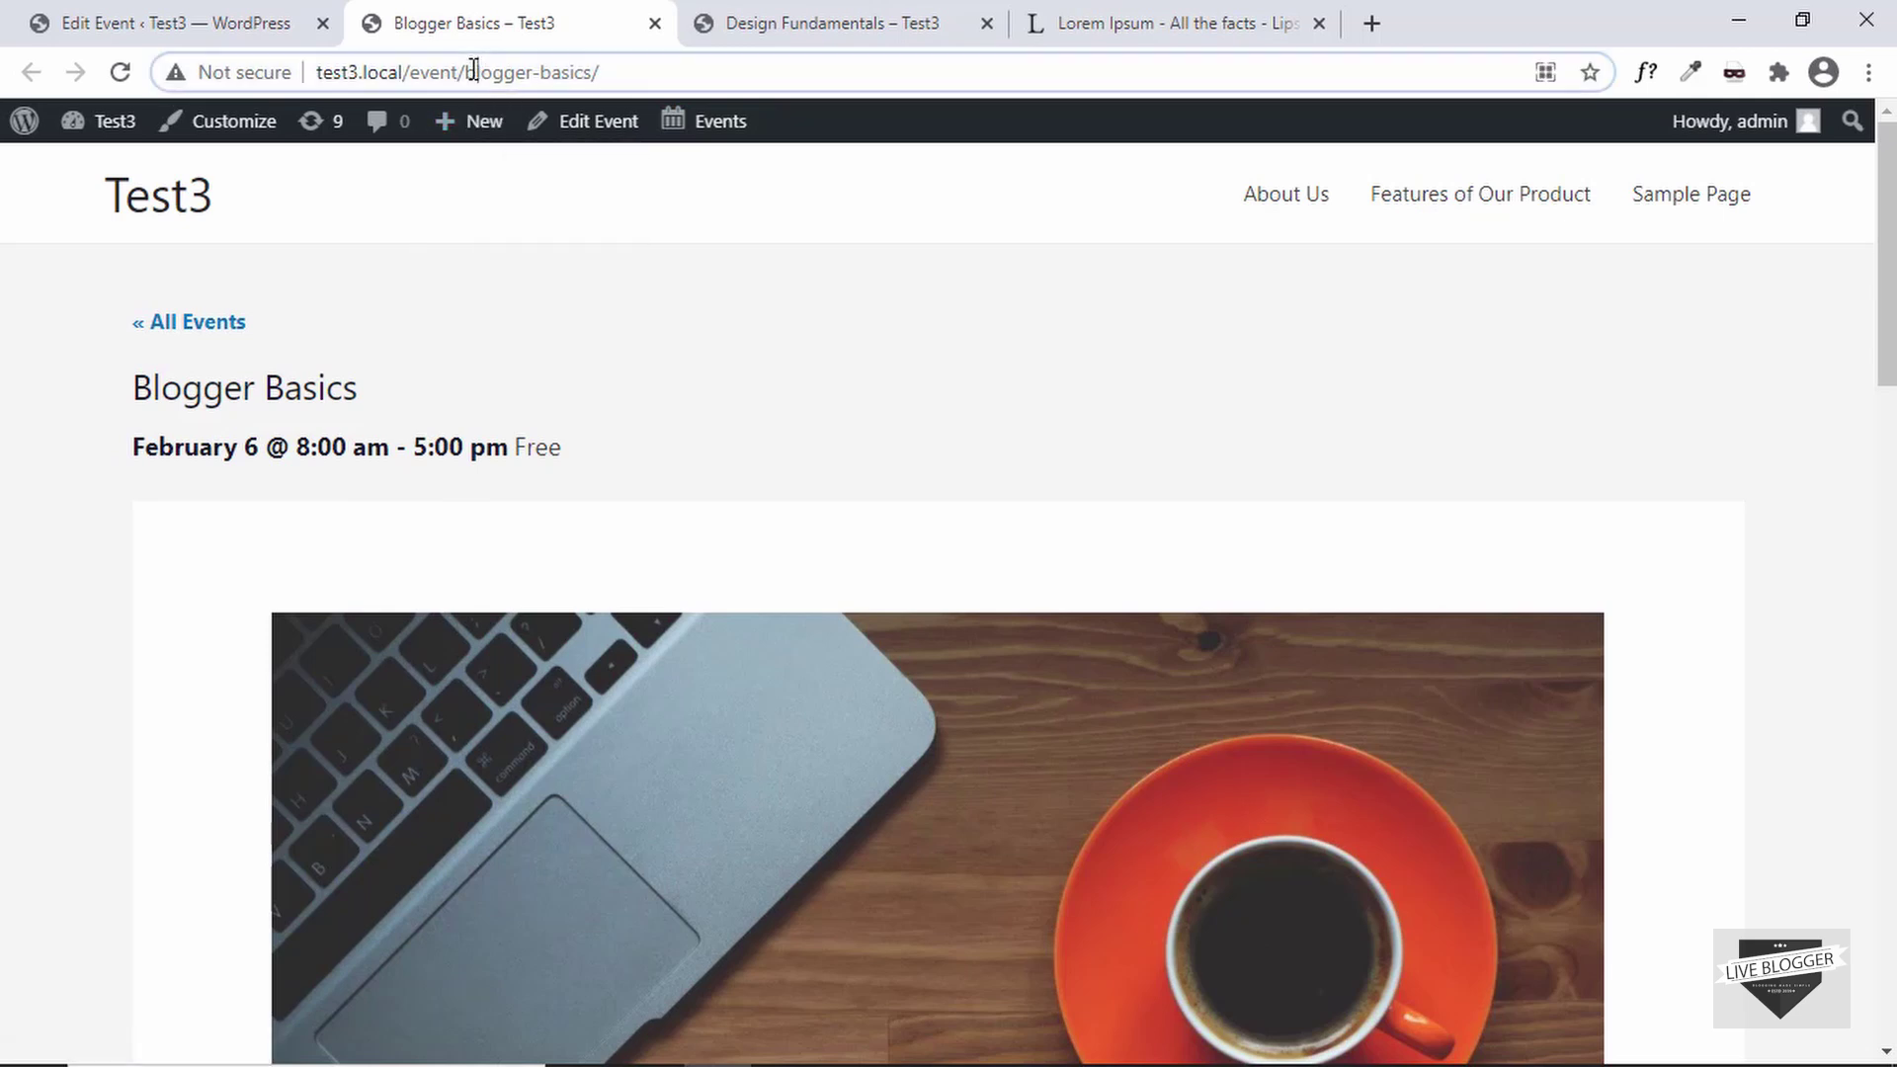
left_click_drag(474, 72, 778, 74)
key("BackSpace")
key("Return")
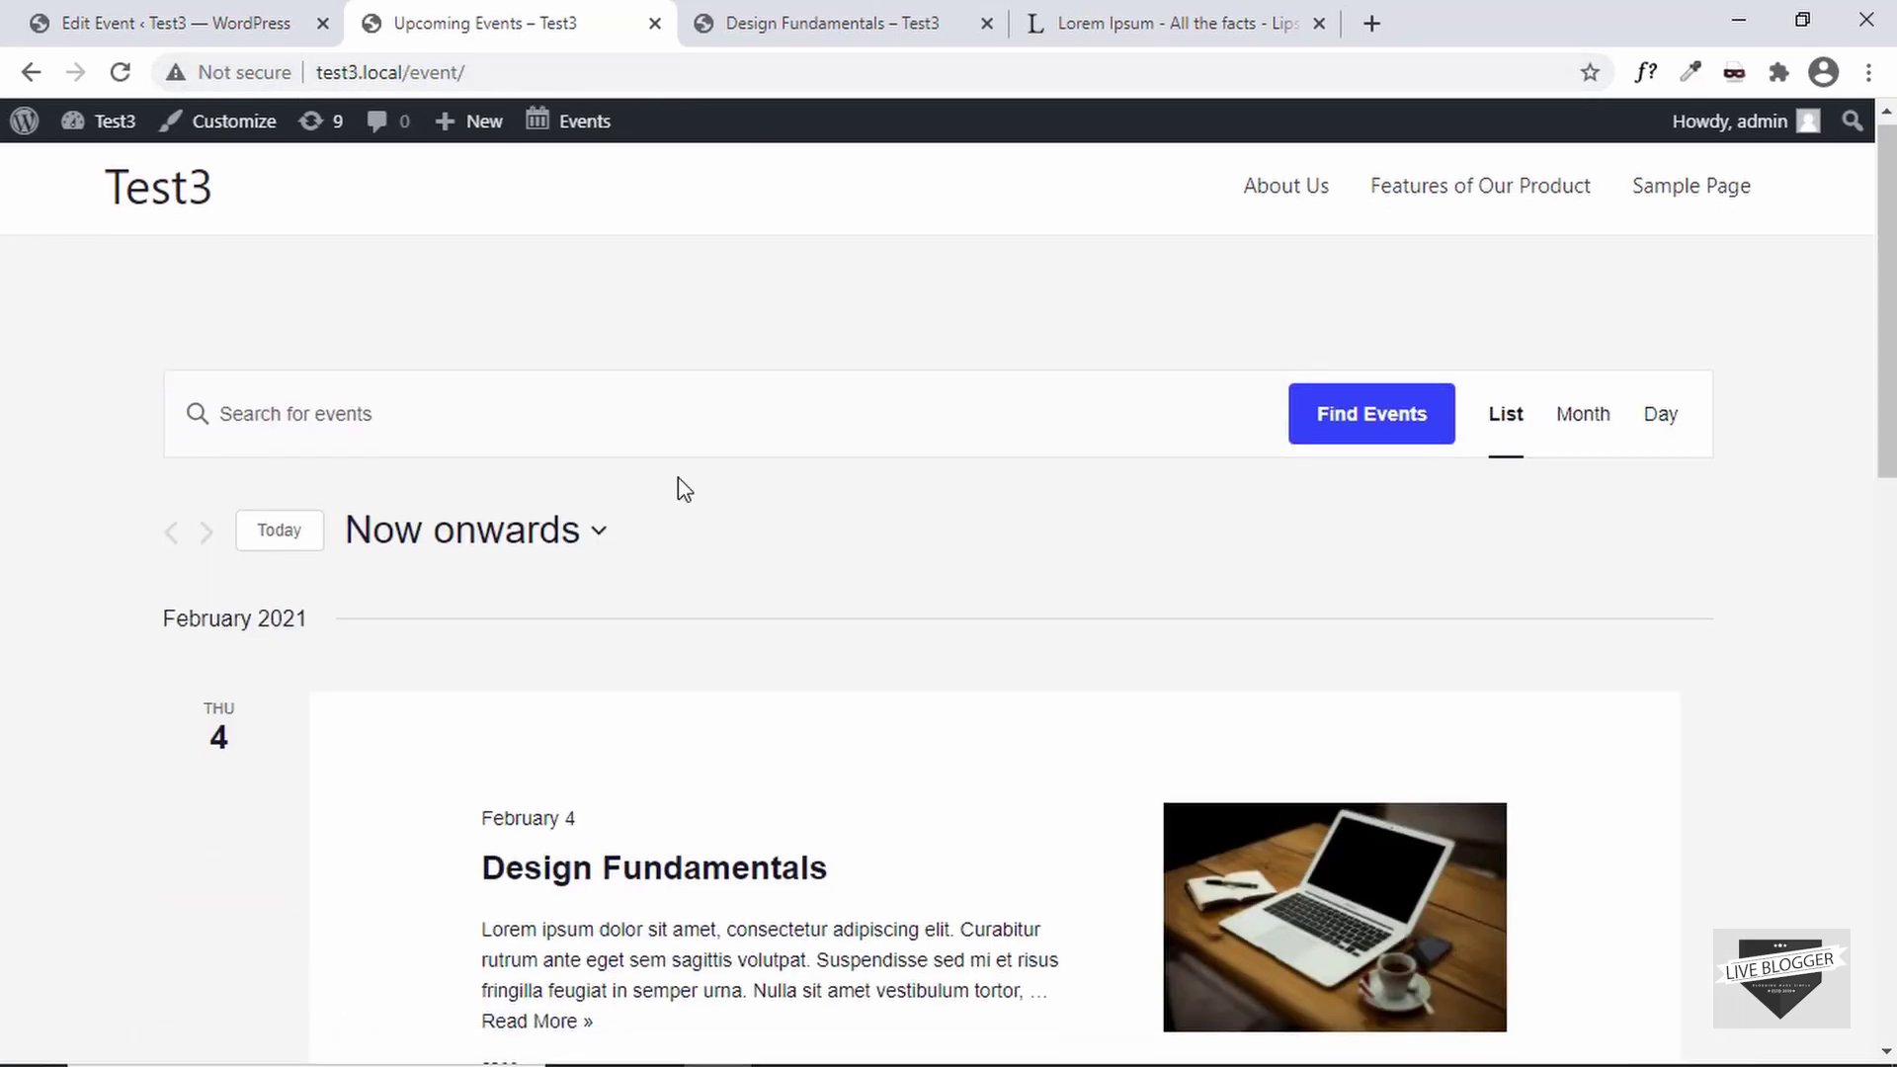
Look through the Design Fundamentals and Blogger Basics entries in the upcoming events list and switch the listing to Month view
scroll(682, 488, "down", 2)
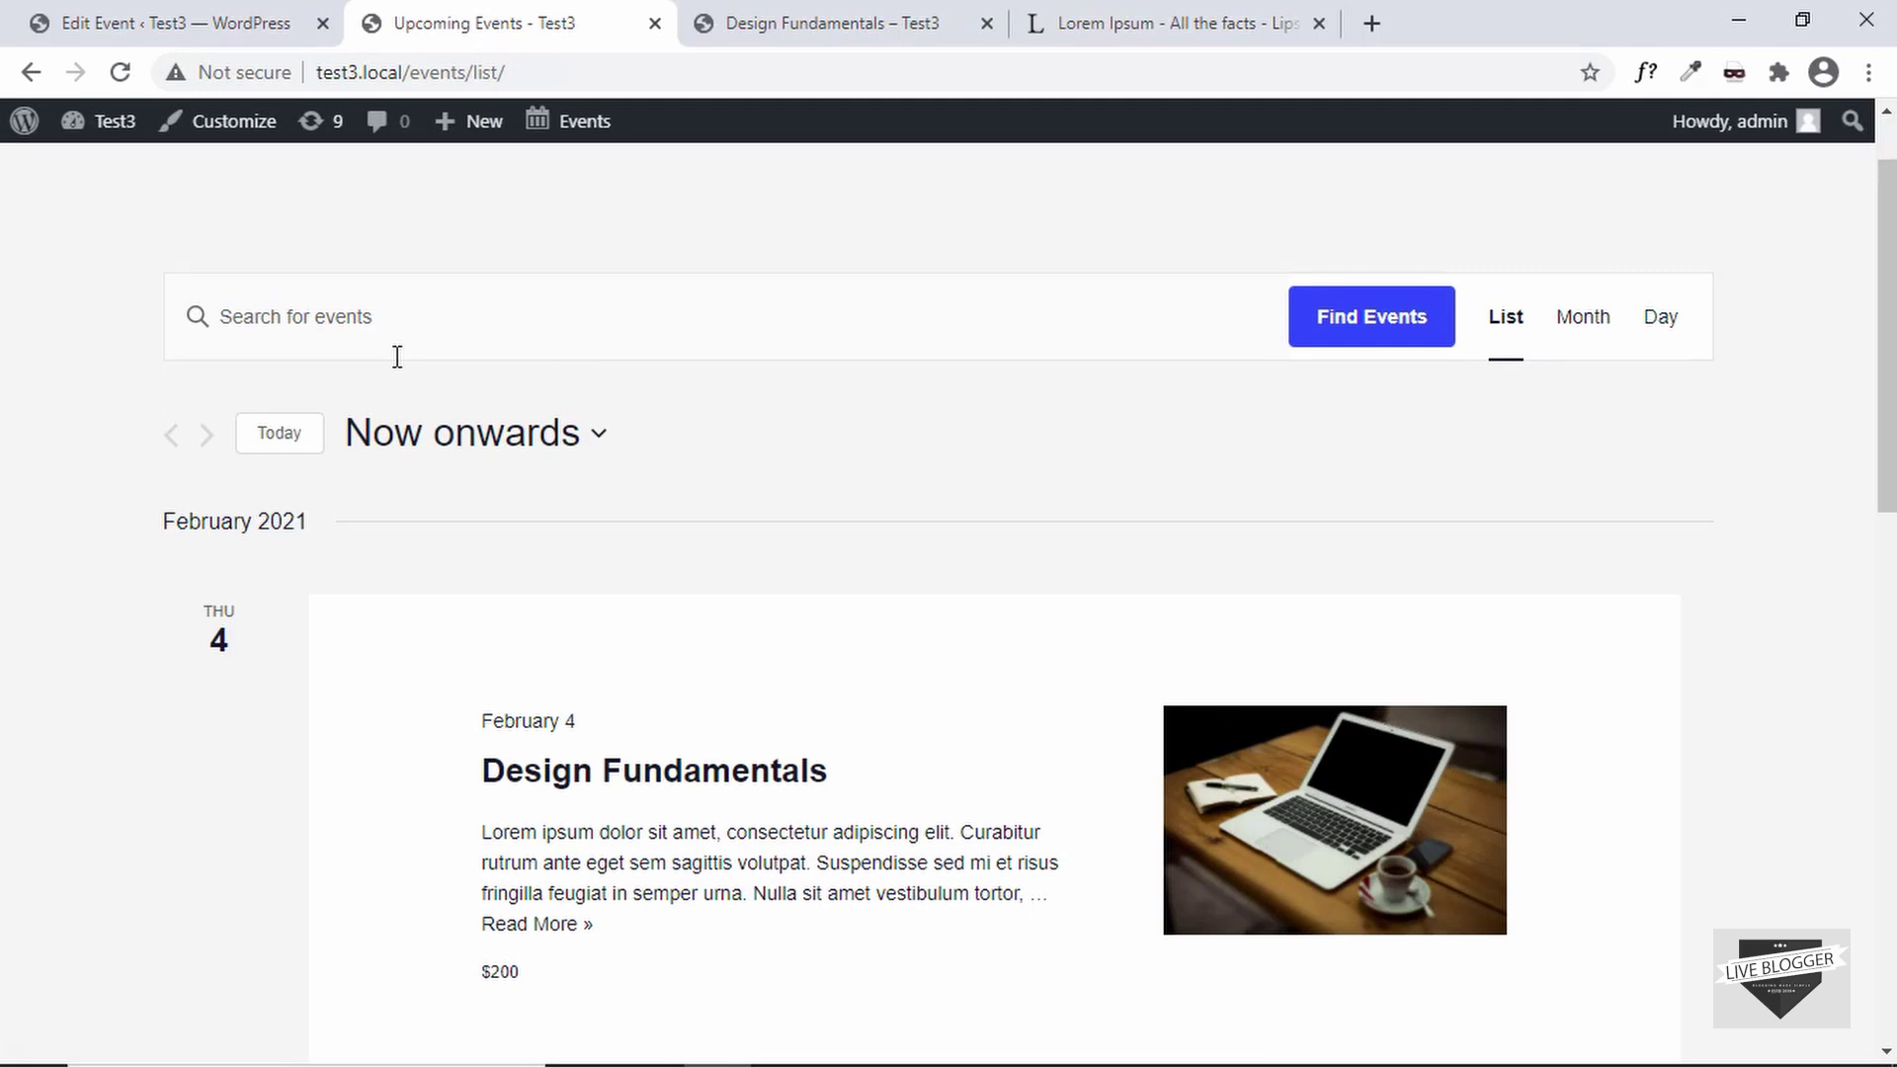
scroll(394, 355, "up", 1)
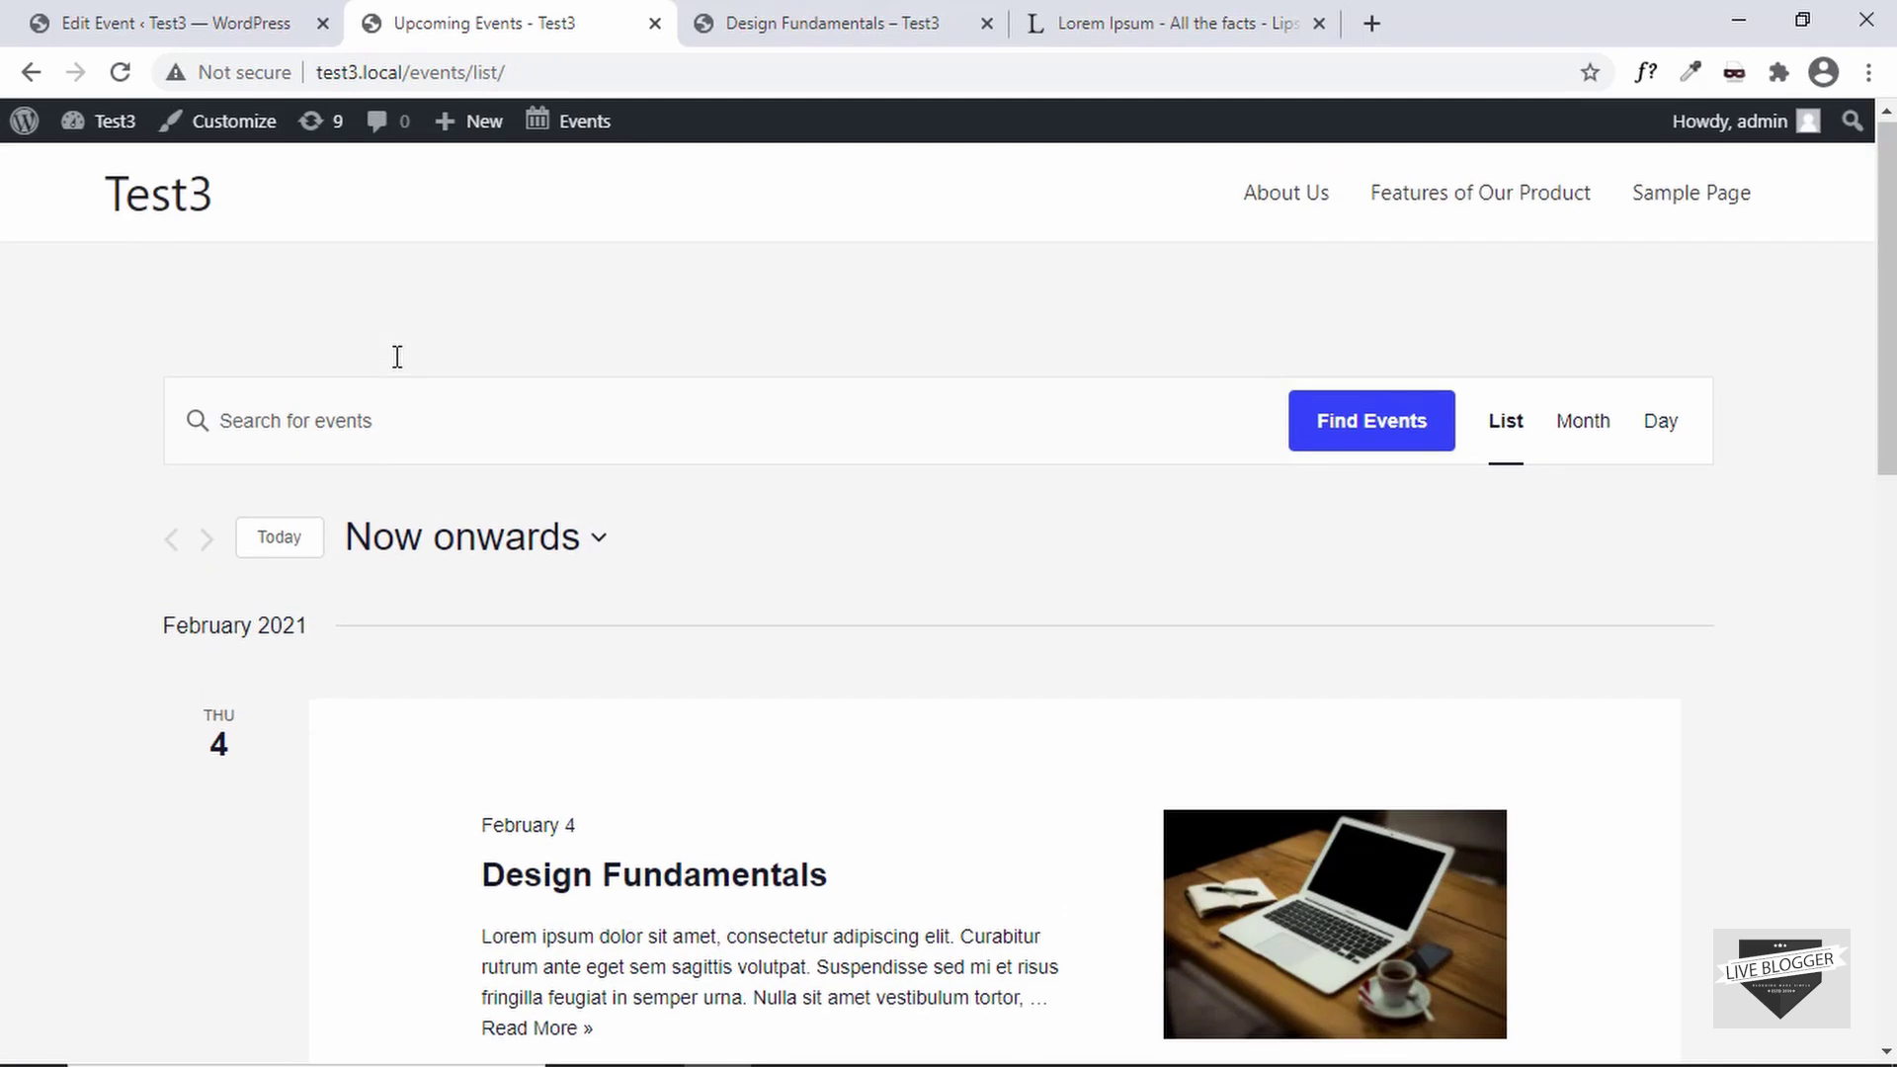
scroll(393, 341, "down", 1)
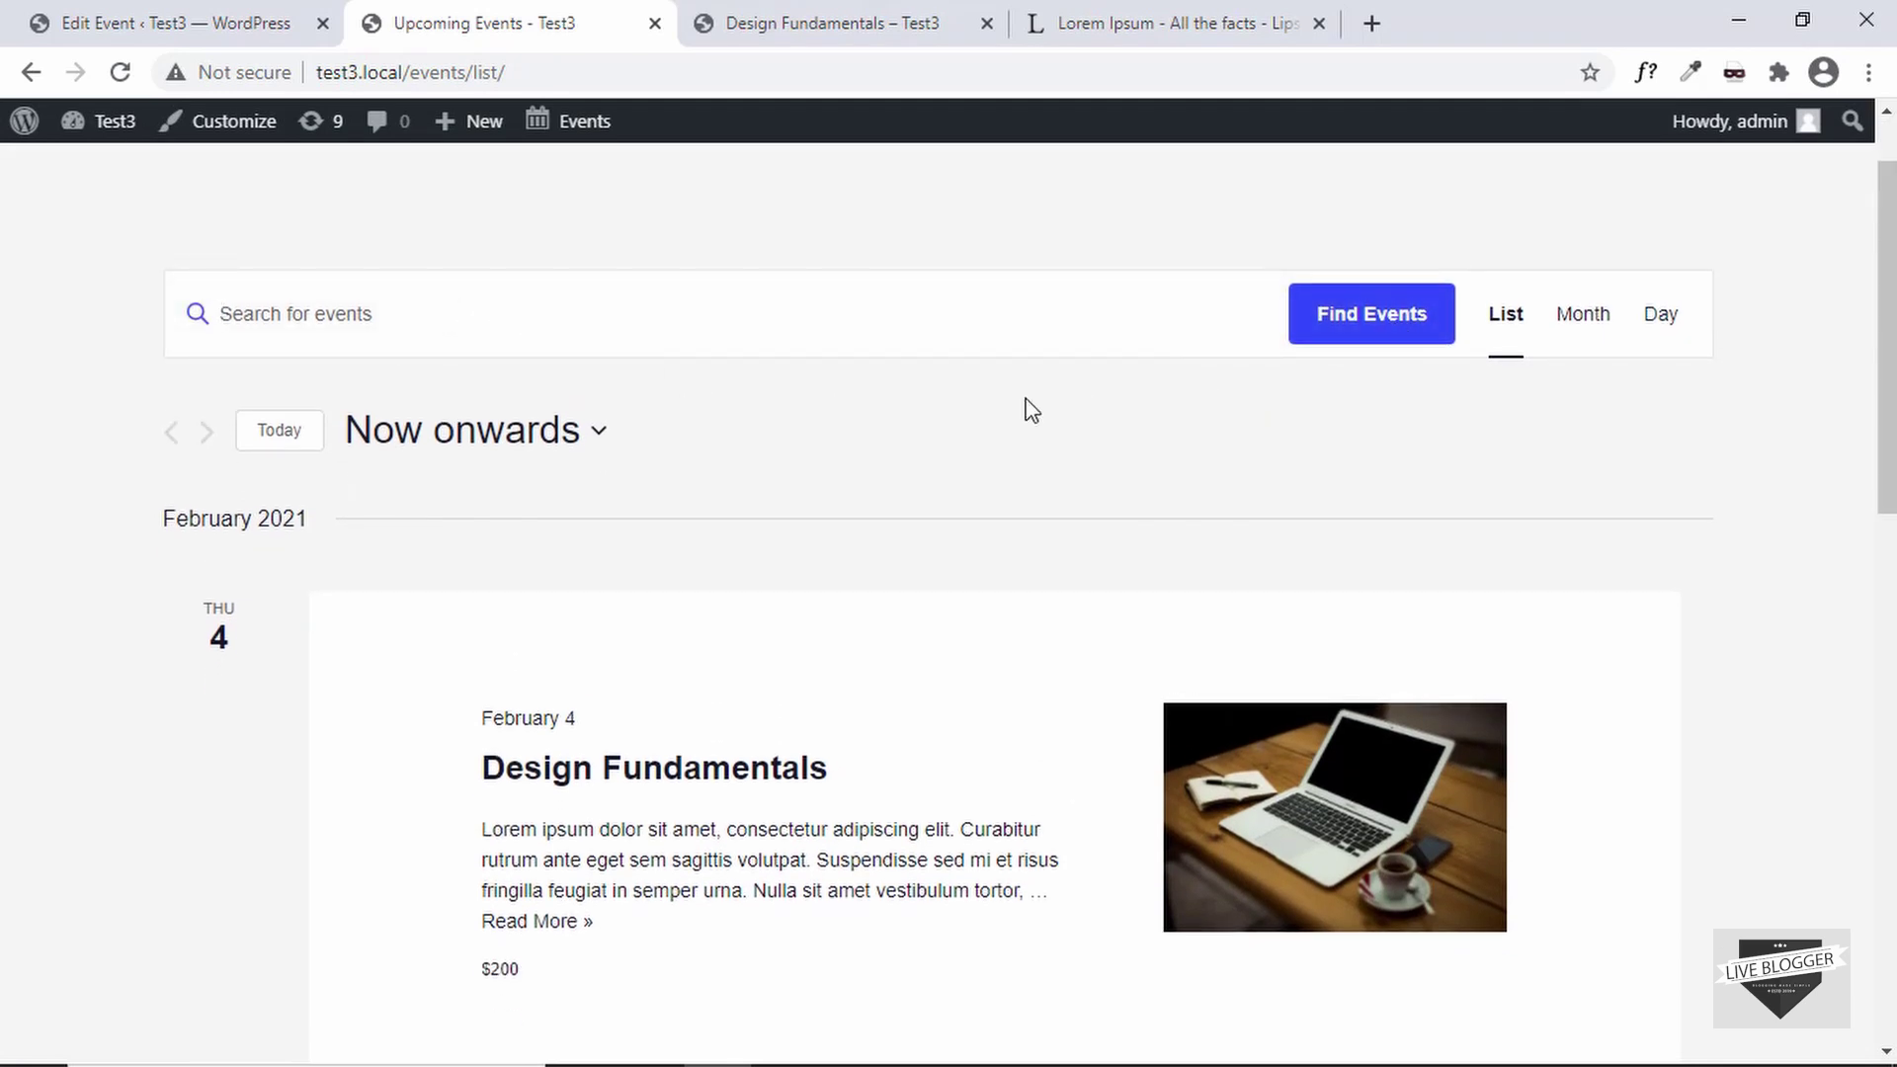
scroll(807, 508, "down", 10)
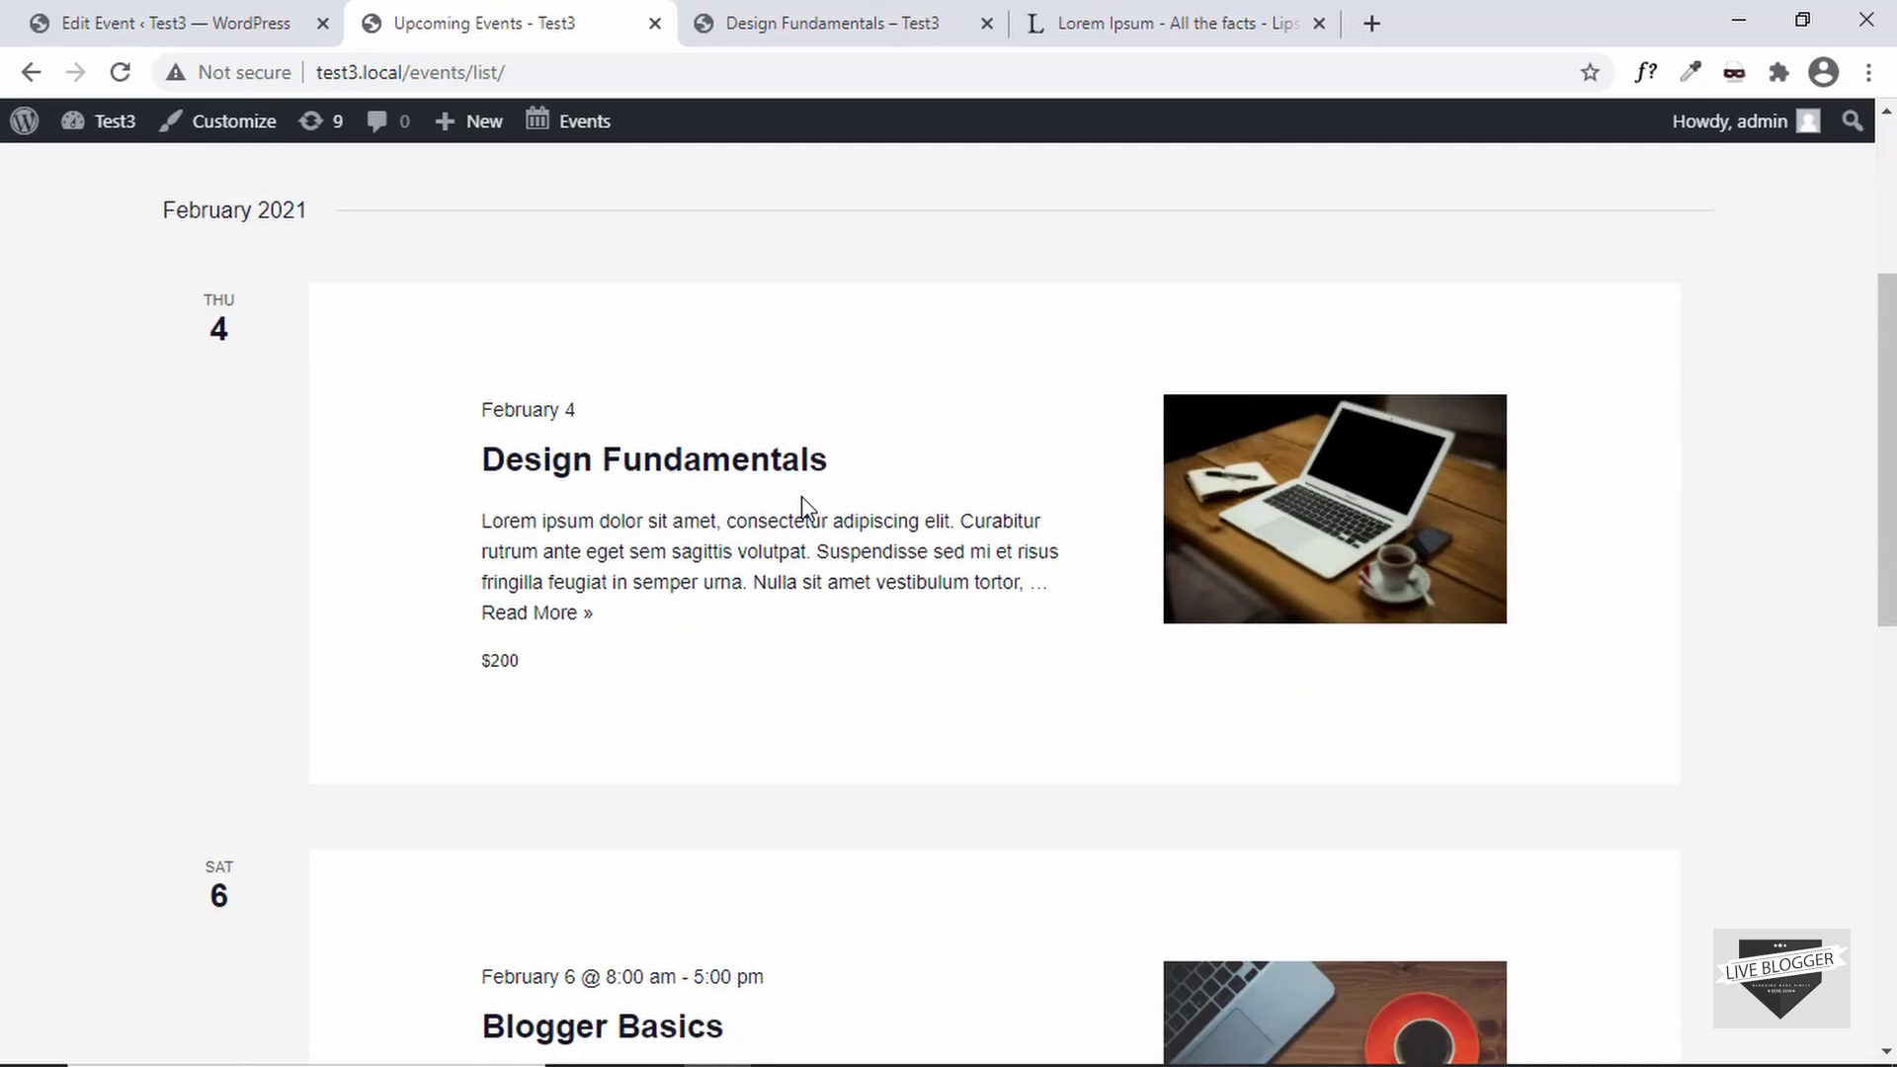
scroll(804, 501, "up", 7)
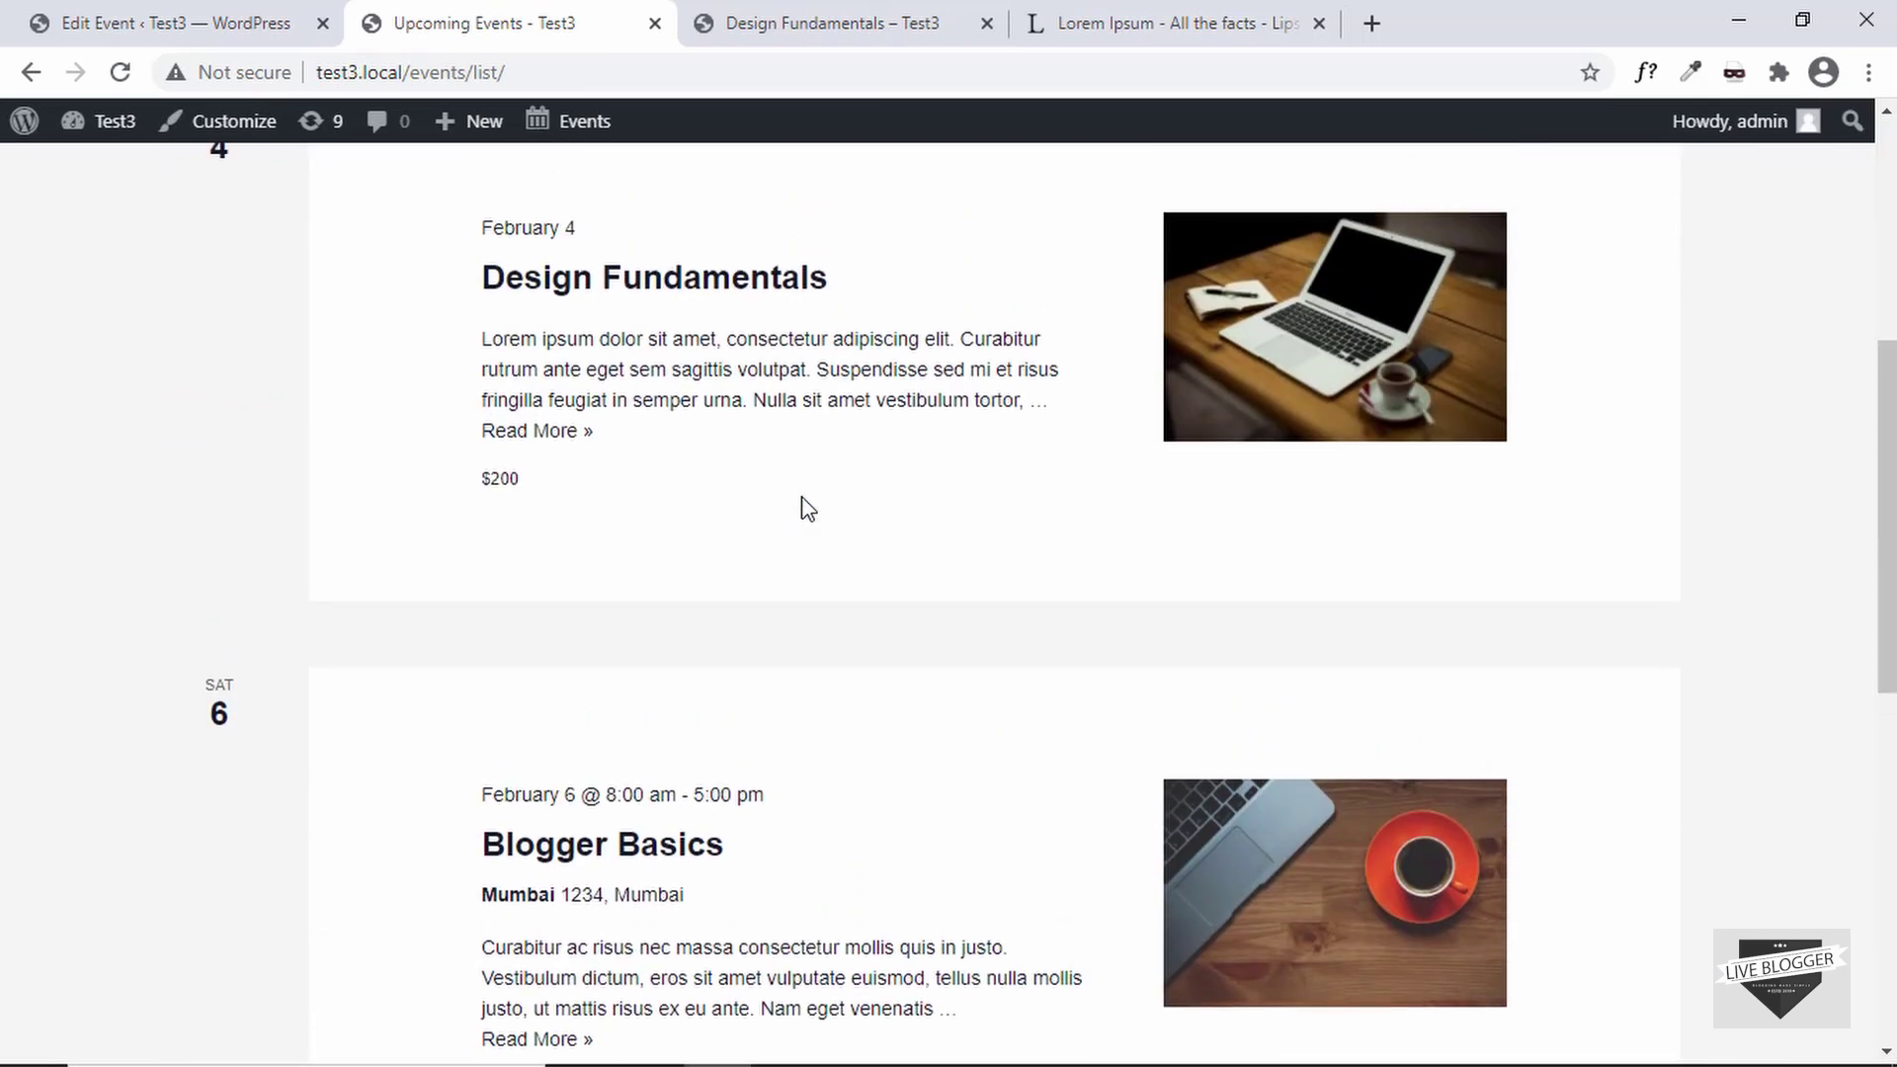
scroll(807, 508, "down", 3)
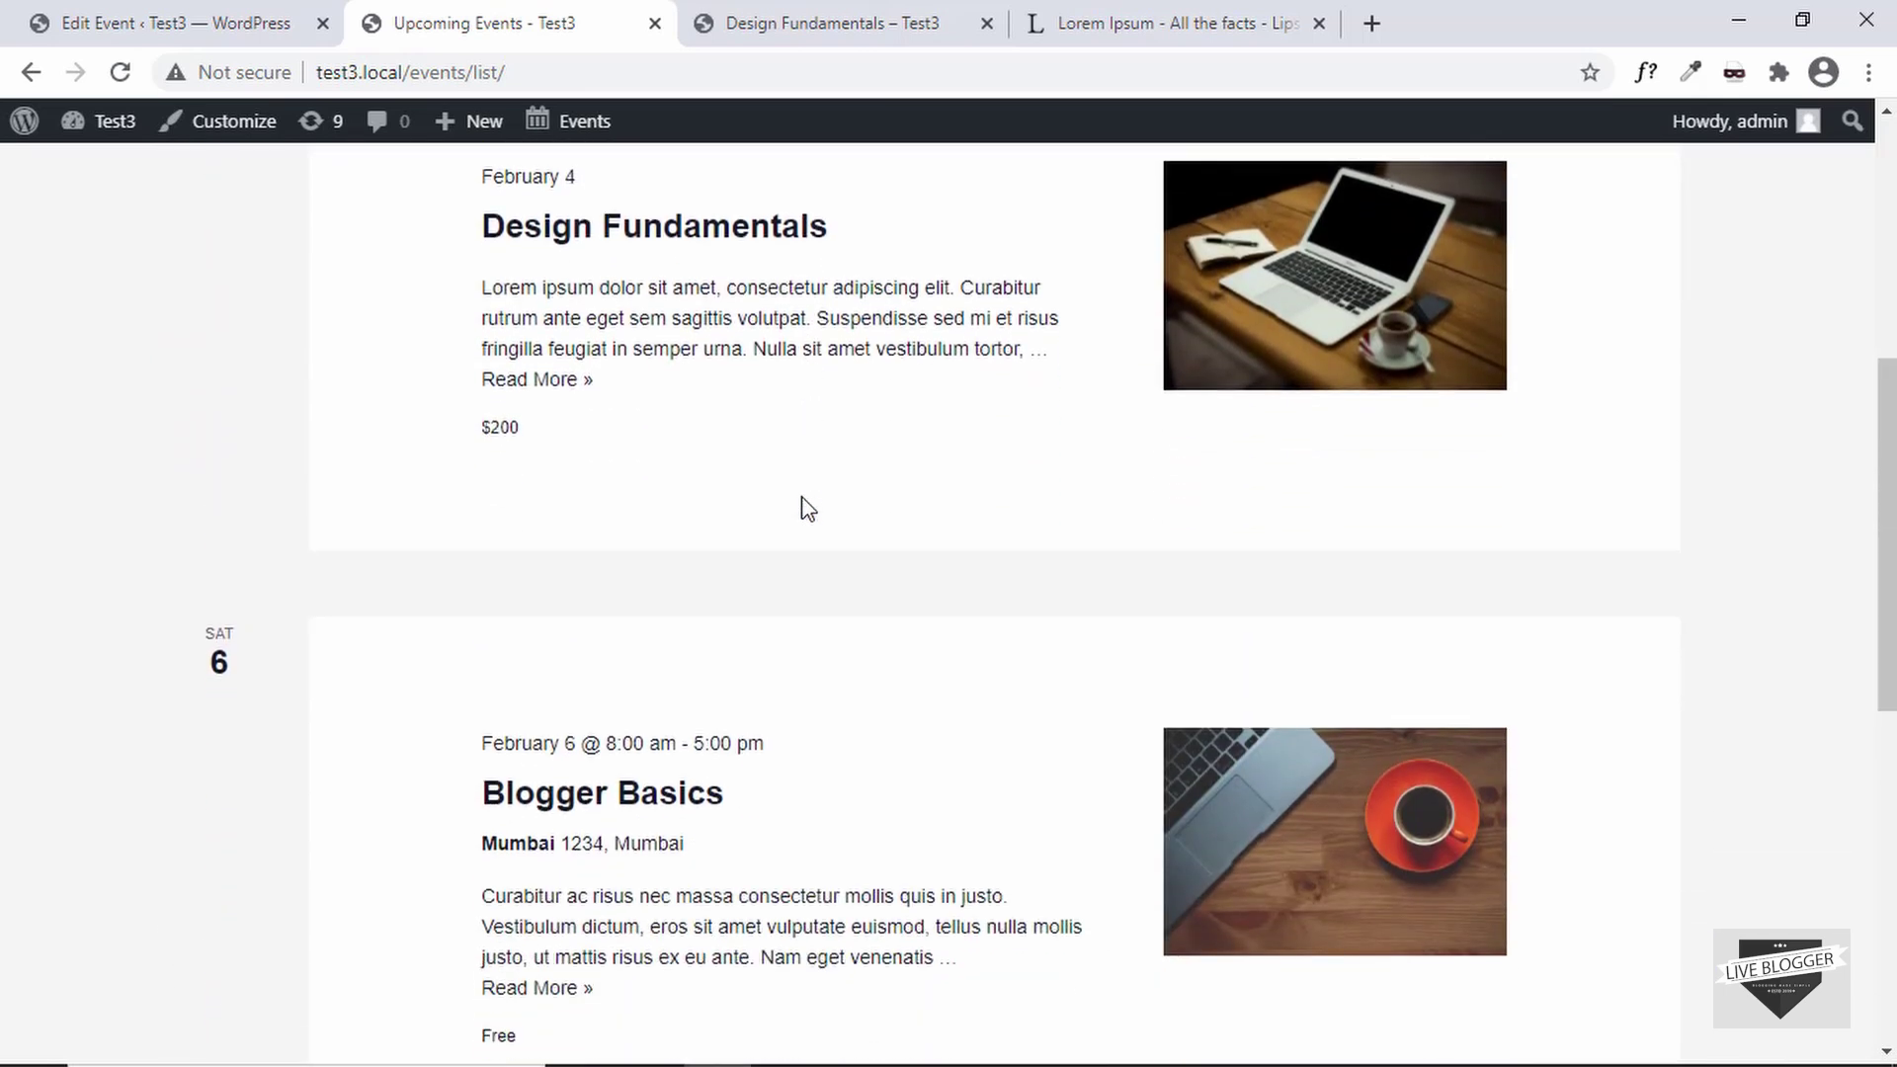
scroll(807, 508, "up", 6)
scroll(805, 504, "down", 1)
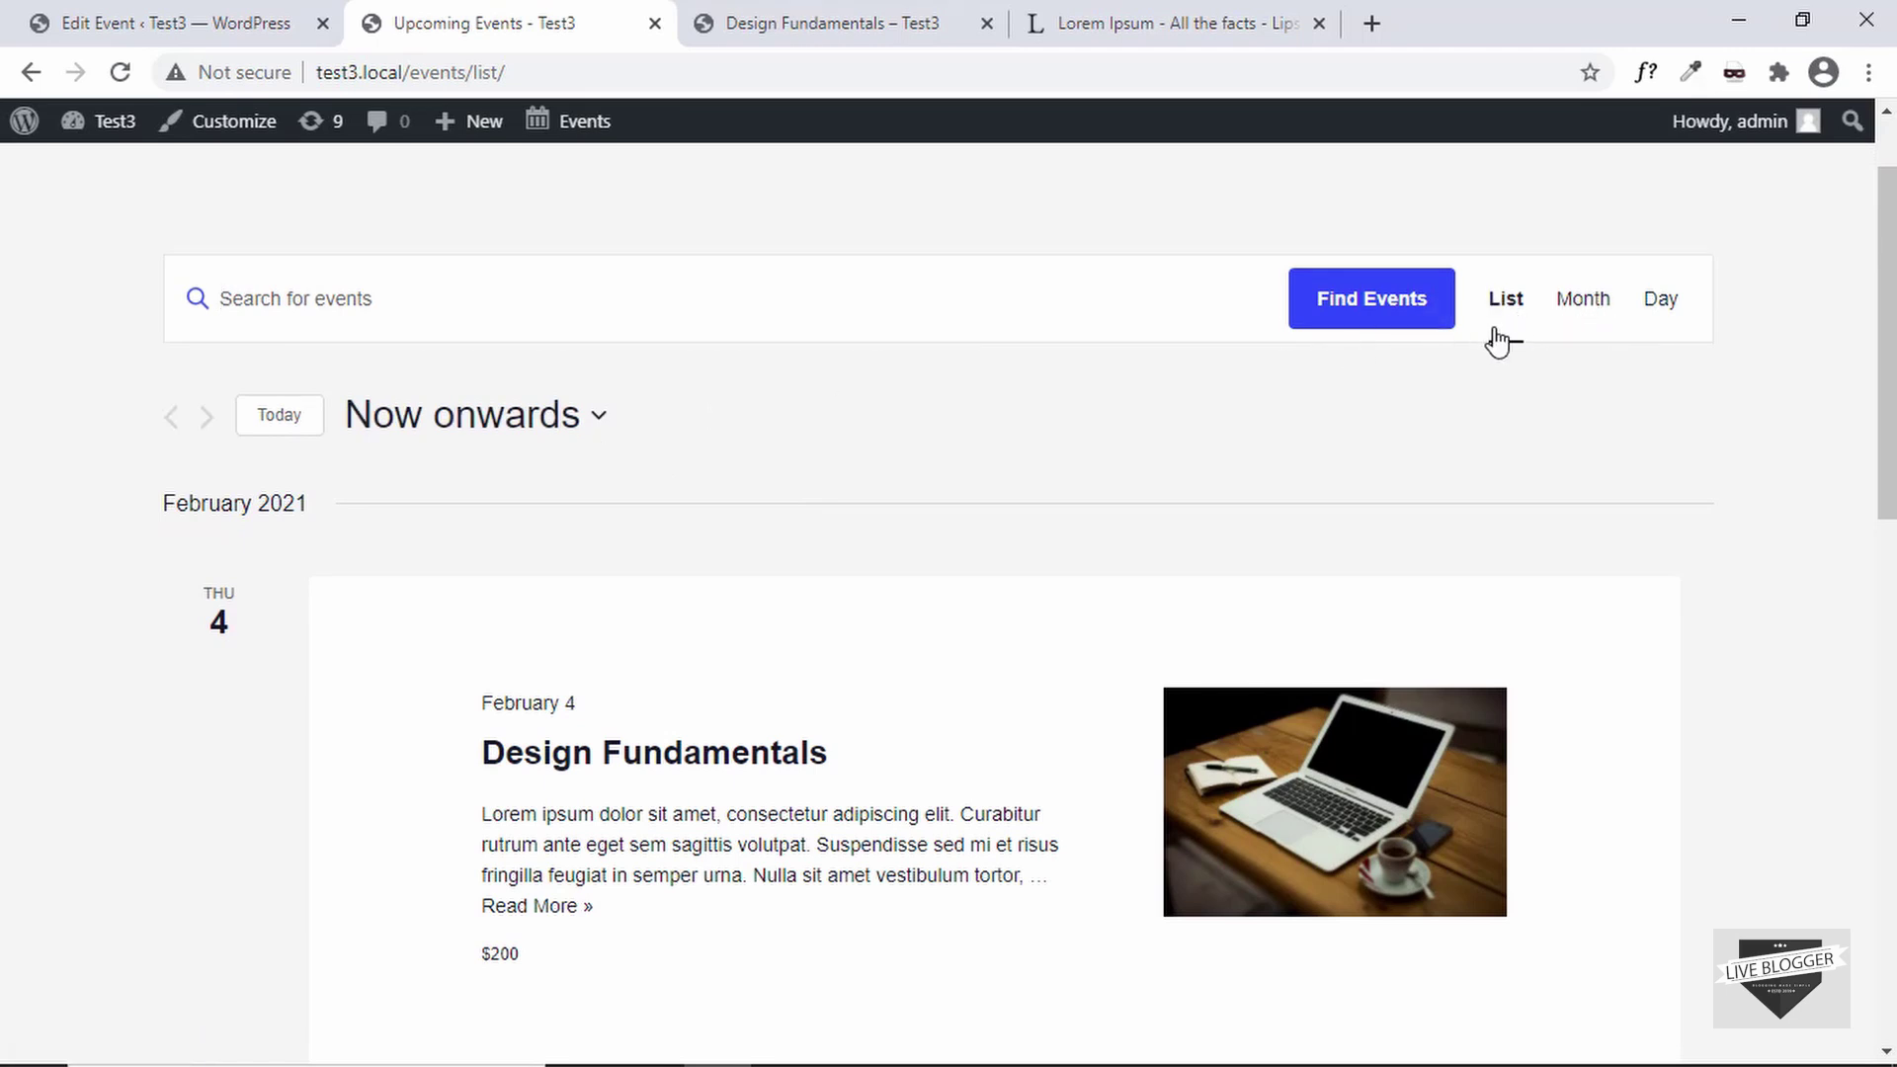
left_click(1587, 310)
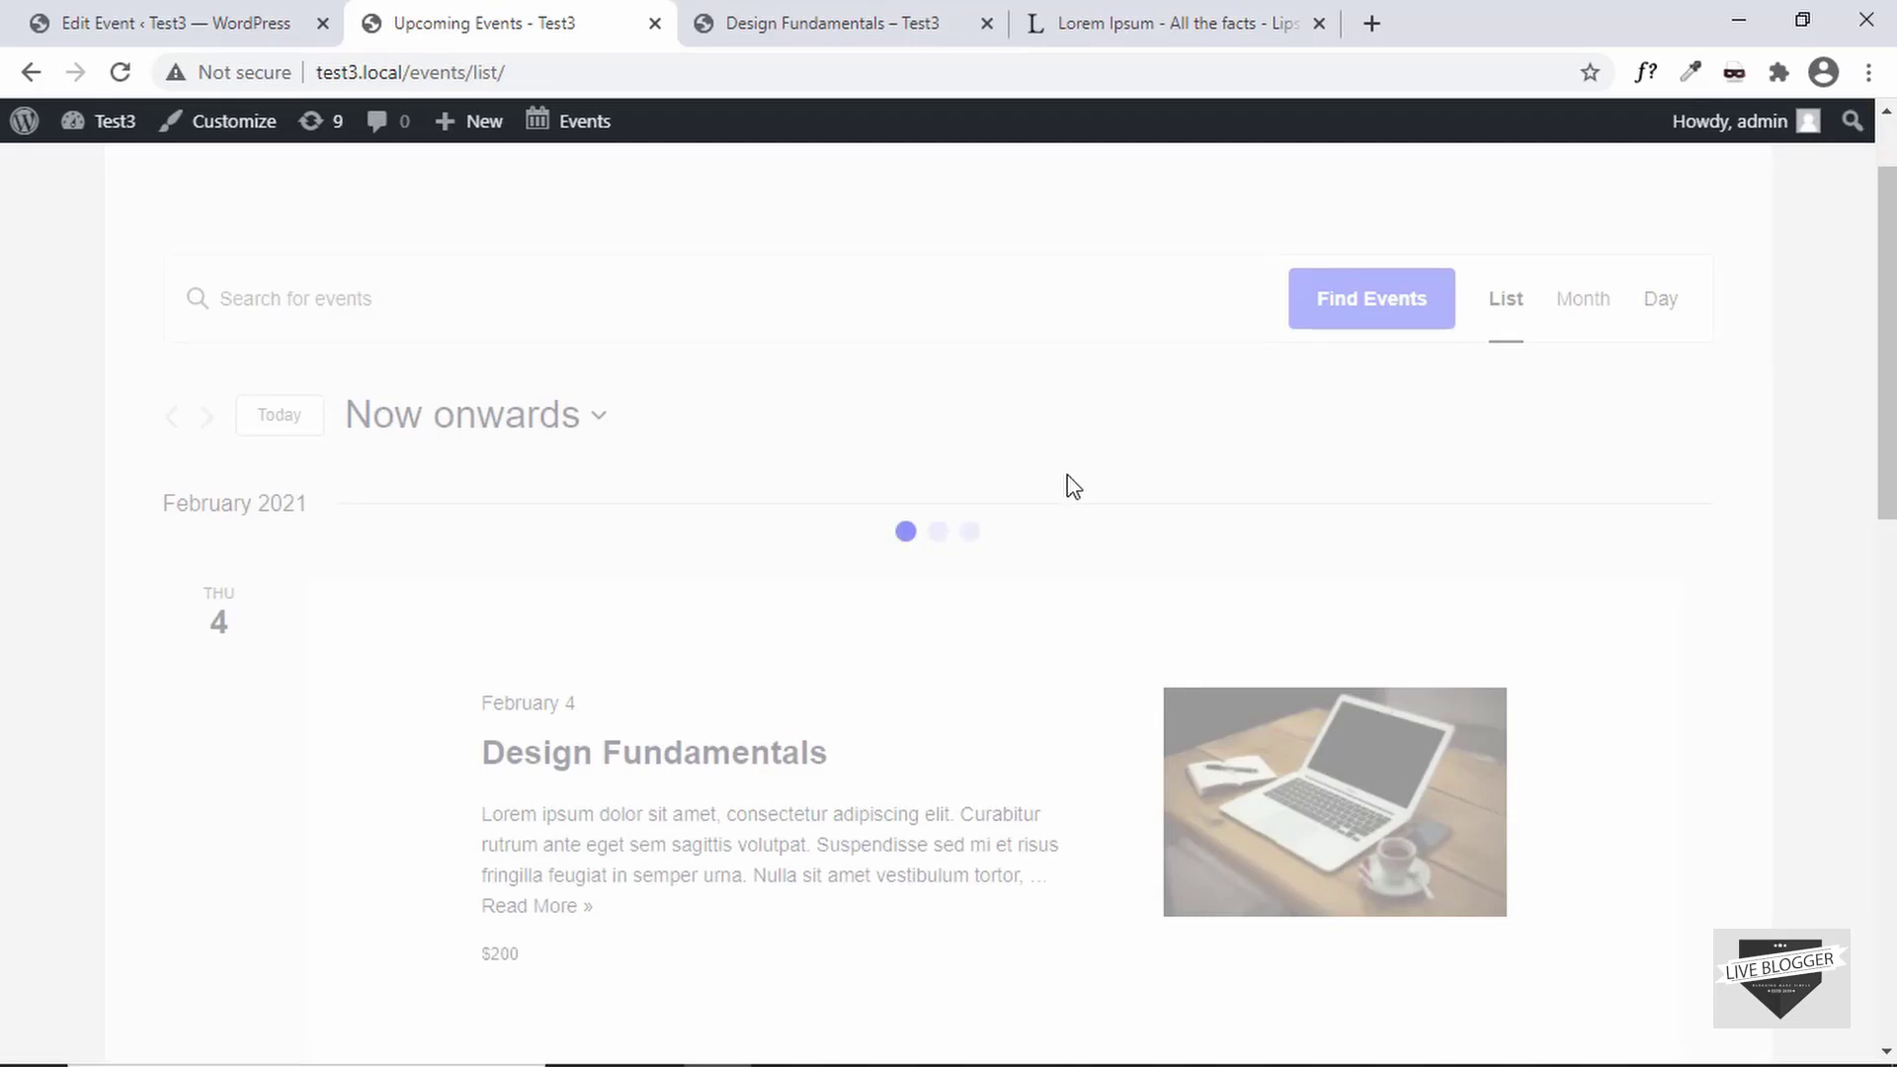
Look over the February 2021 month calendar and preview the Design Fundamentals and Blogger Basics entries
scroll(888, 551, "down", 8)
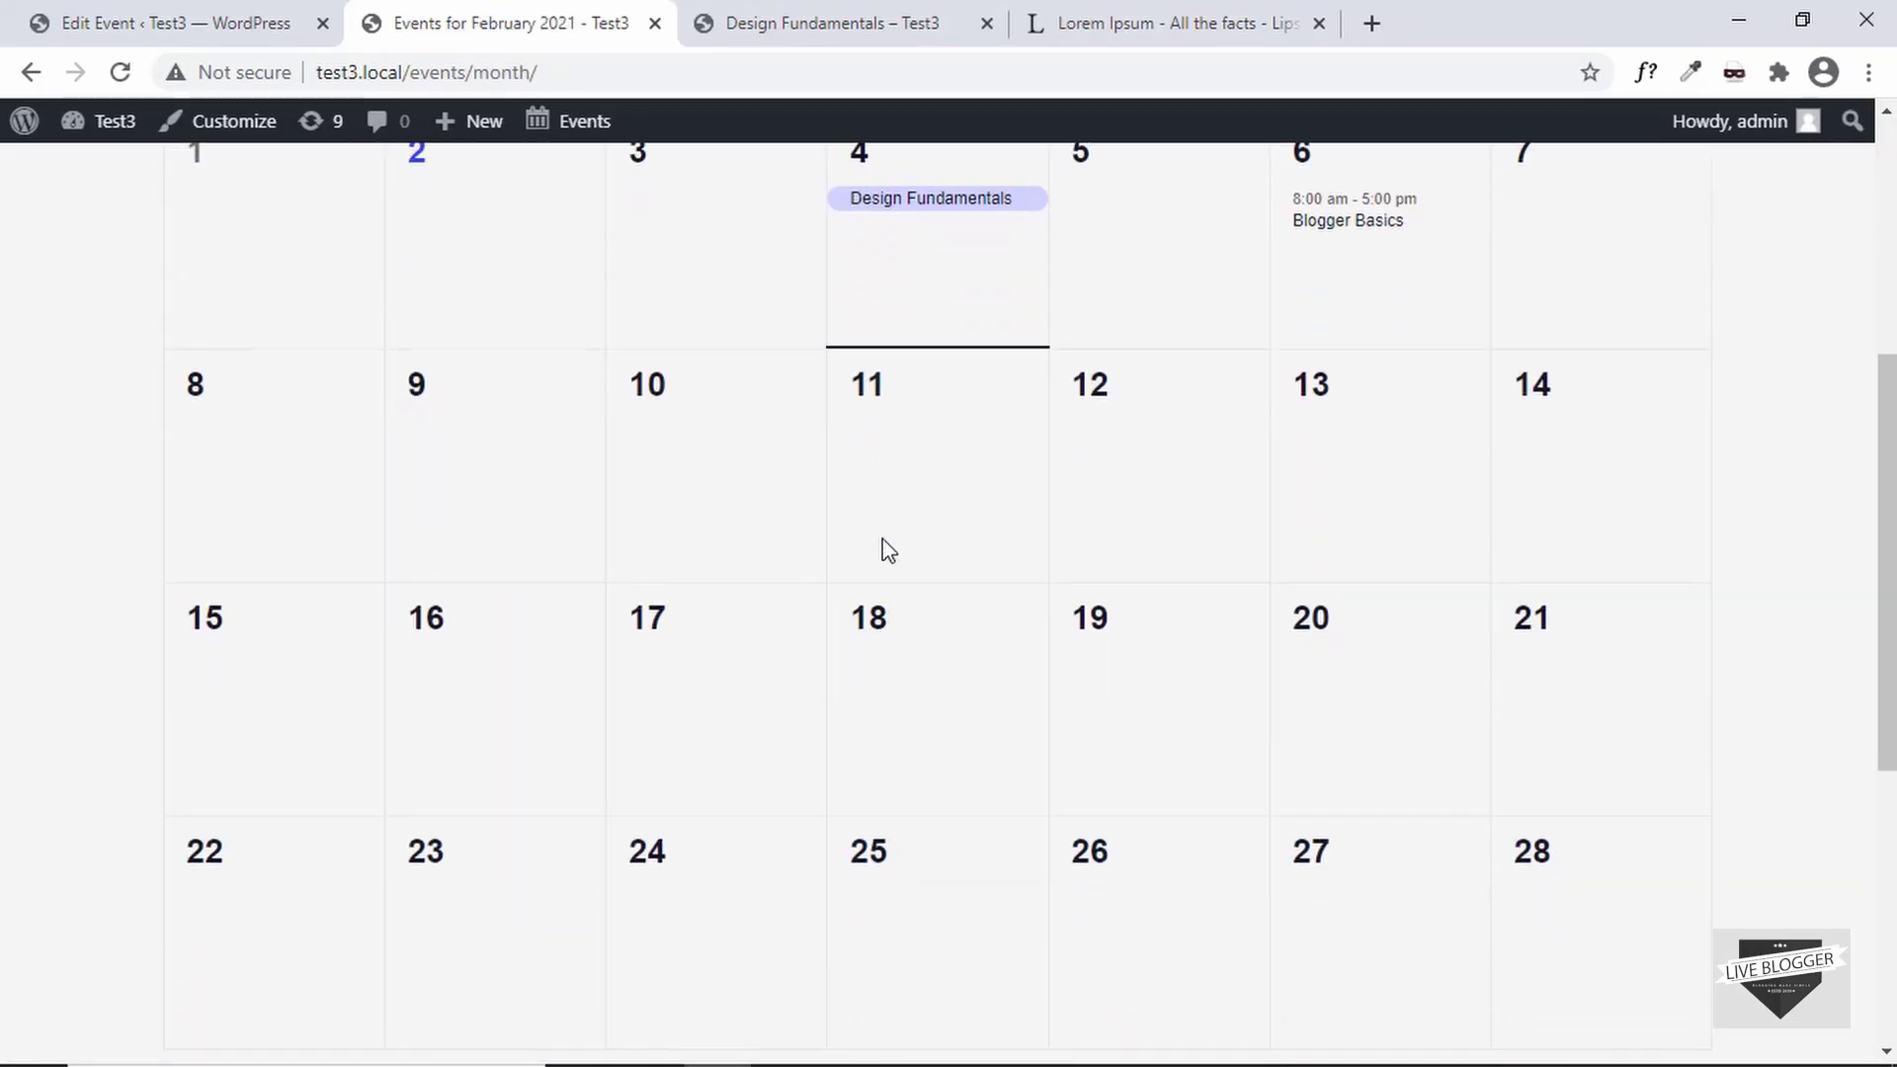
scroll(888, 550, "down", 3)
scroll(880, 548, "up", 10)
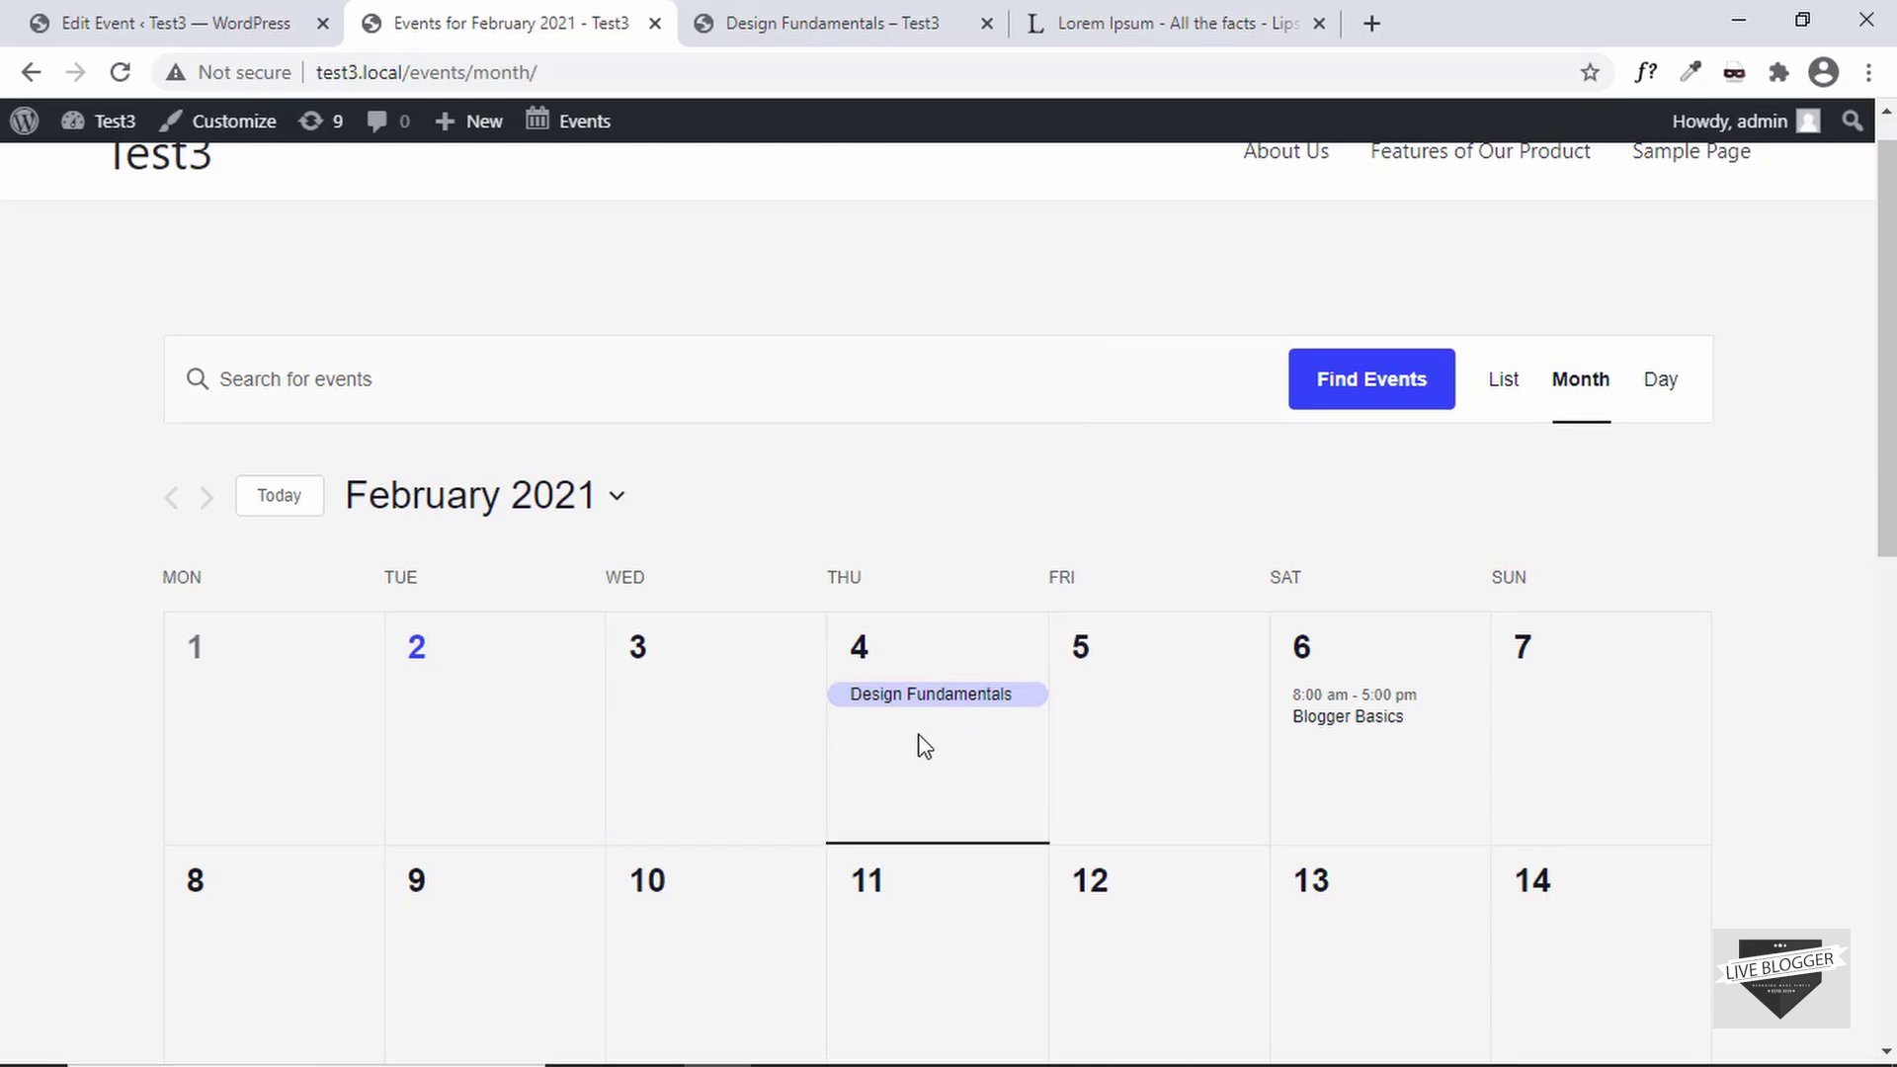
mouse_move(926, 710)
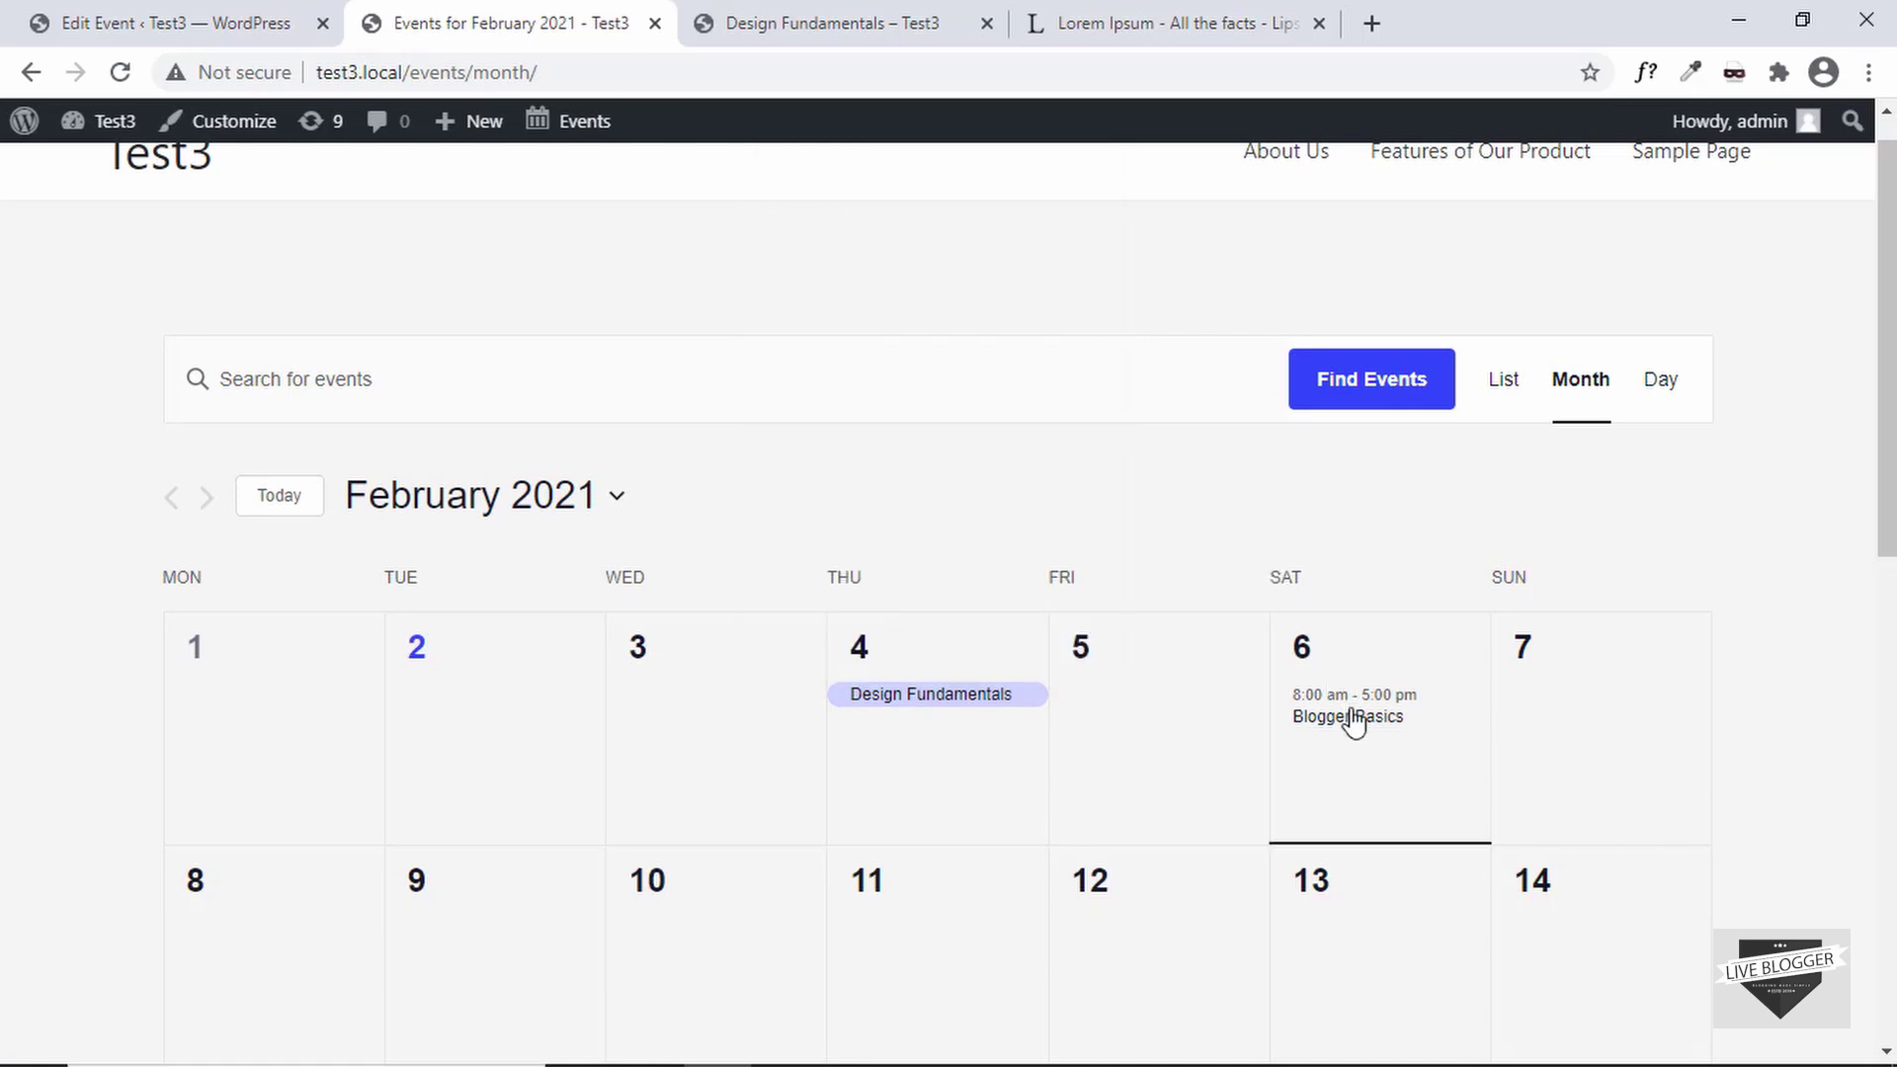
mouse_move(1352, 728)
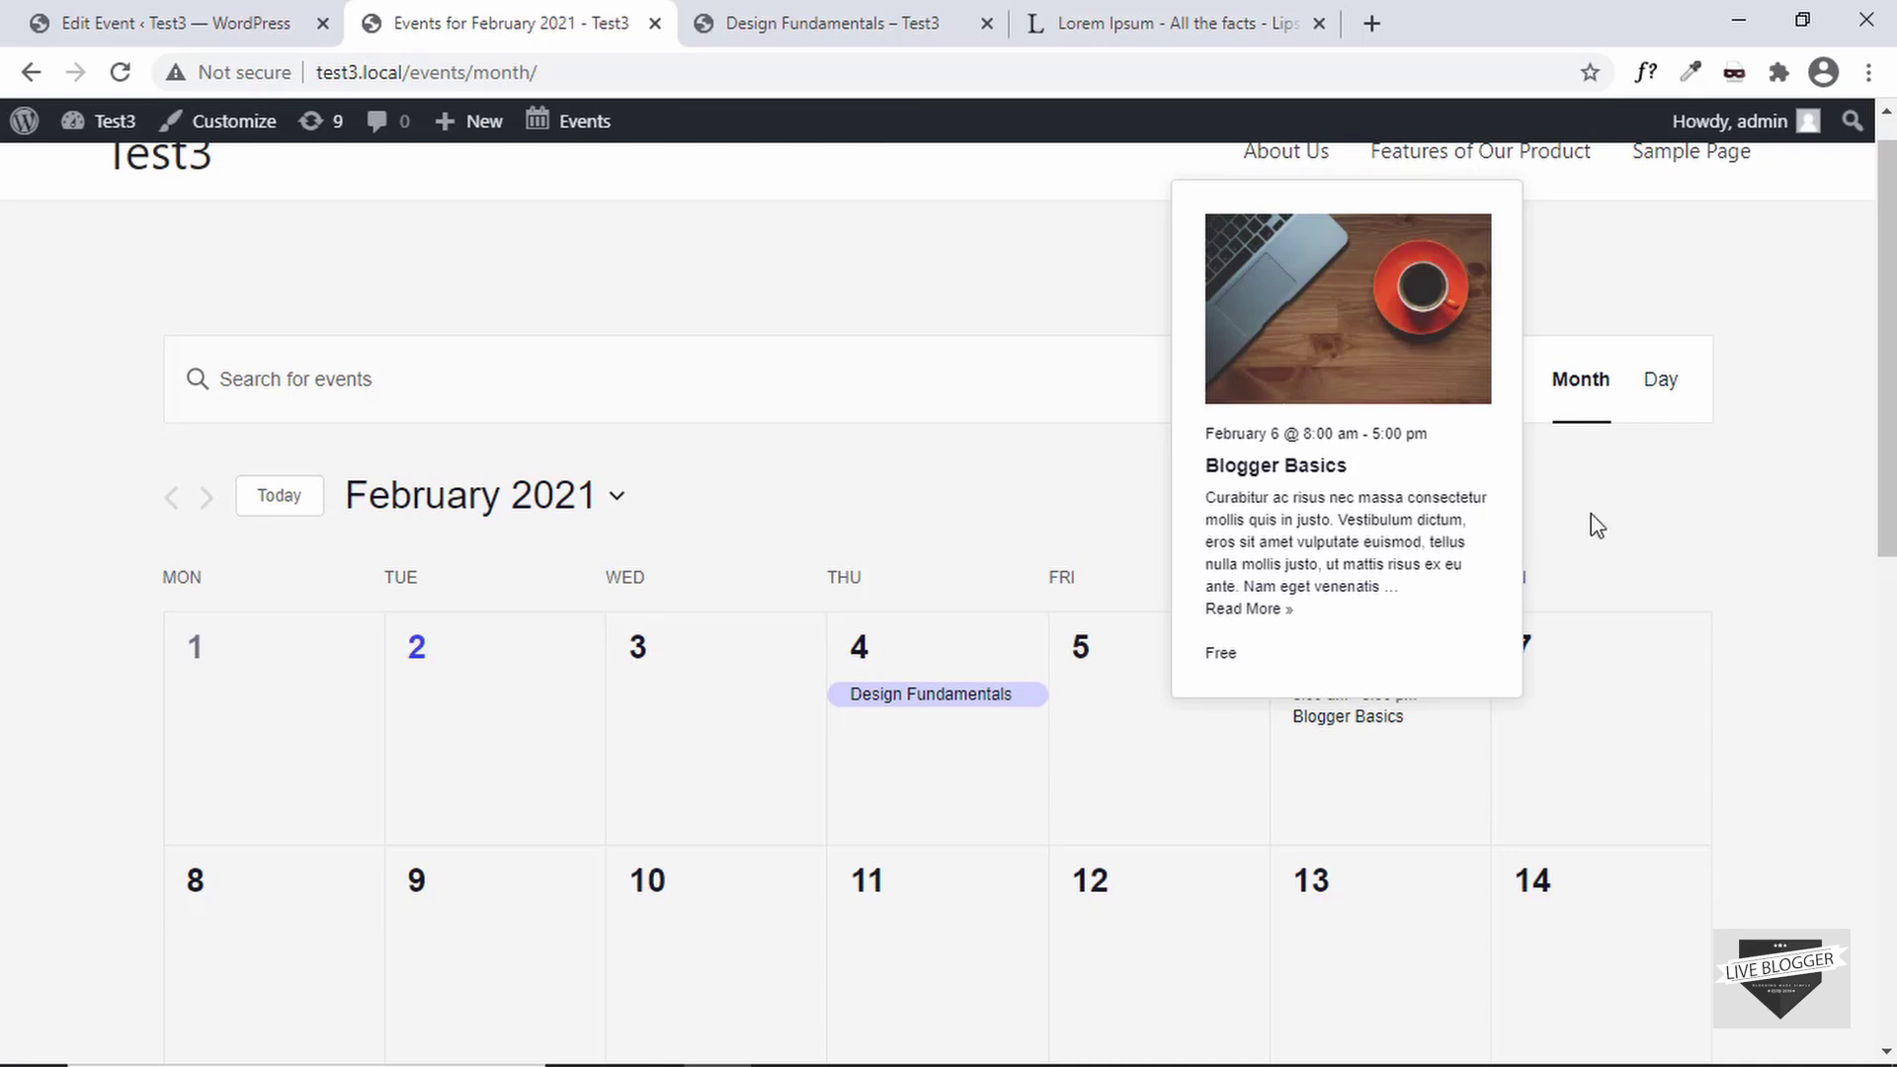
Switch the events calendar to Day view and examine the page for February 2, 2021
left_click(1661, 383)
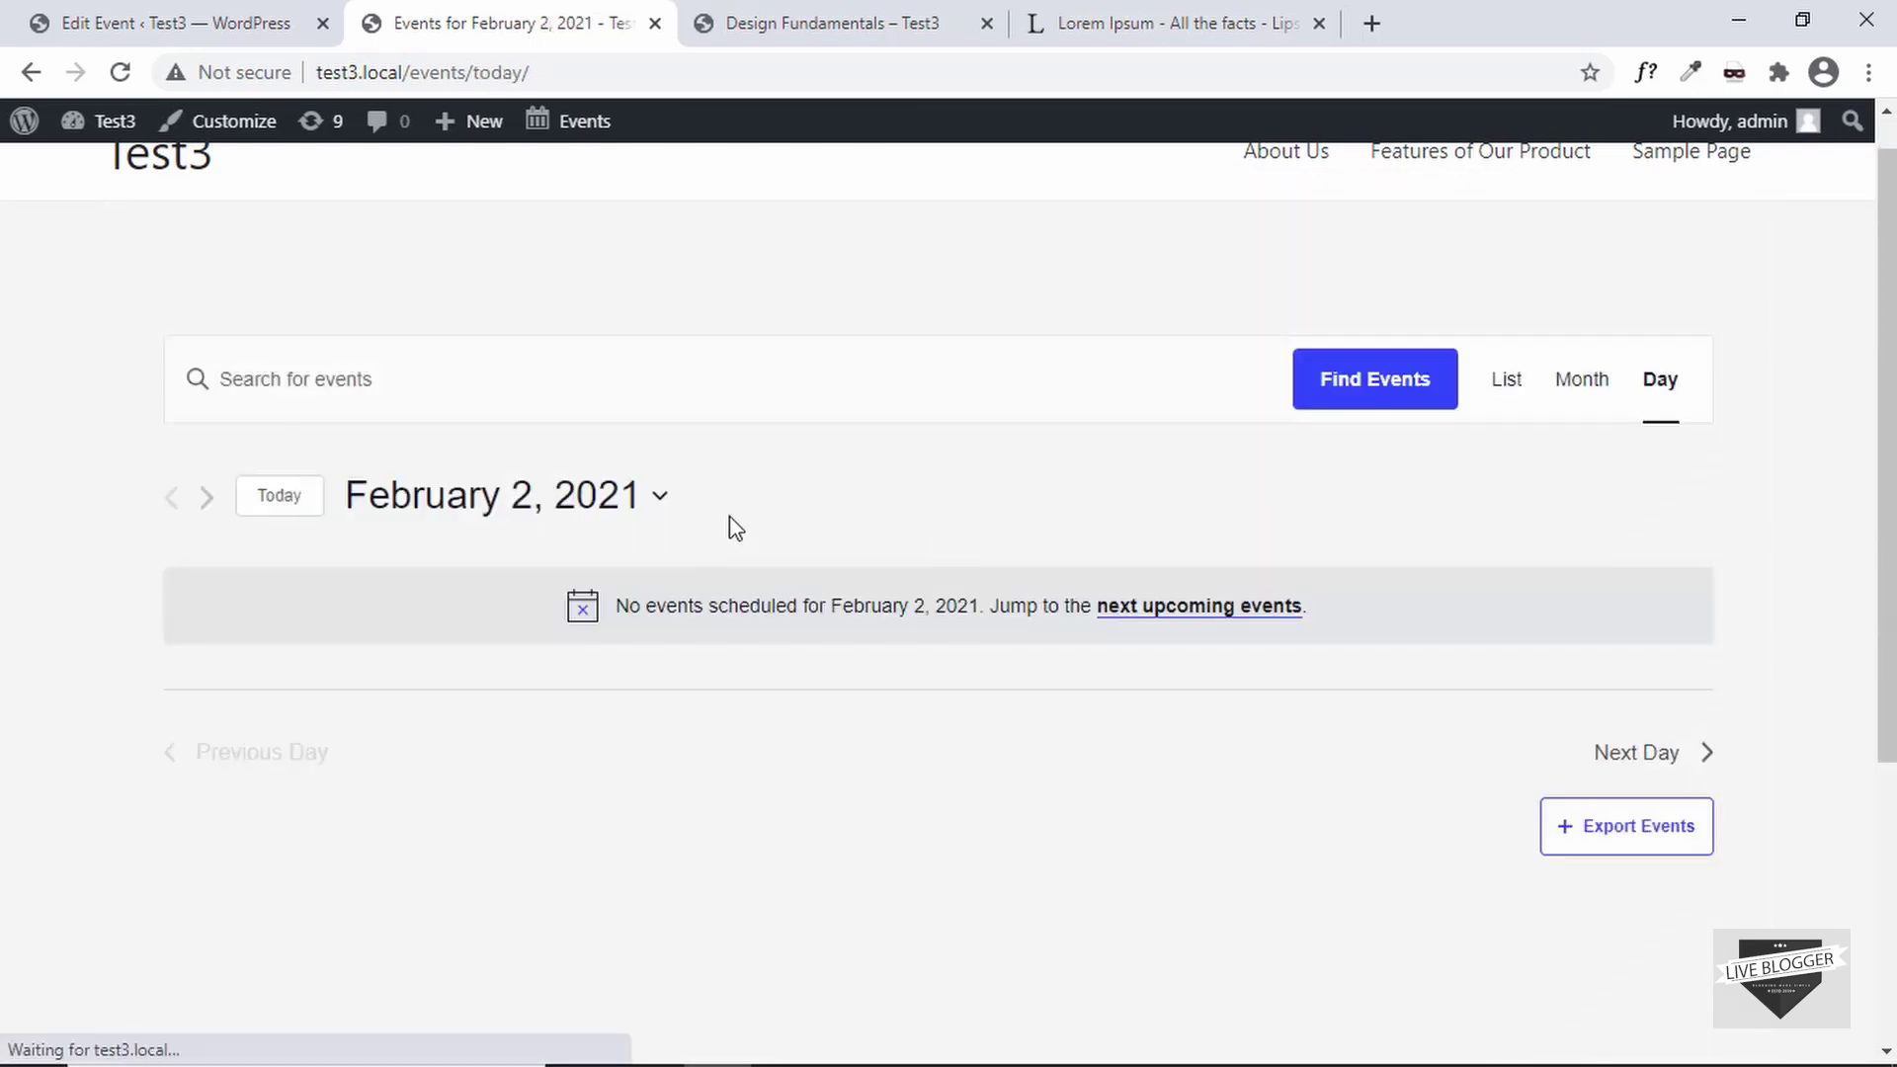
scroll(717, 524, "down", 1)
scroll(711, 517, "up", 1)
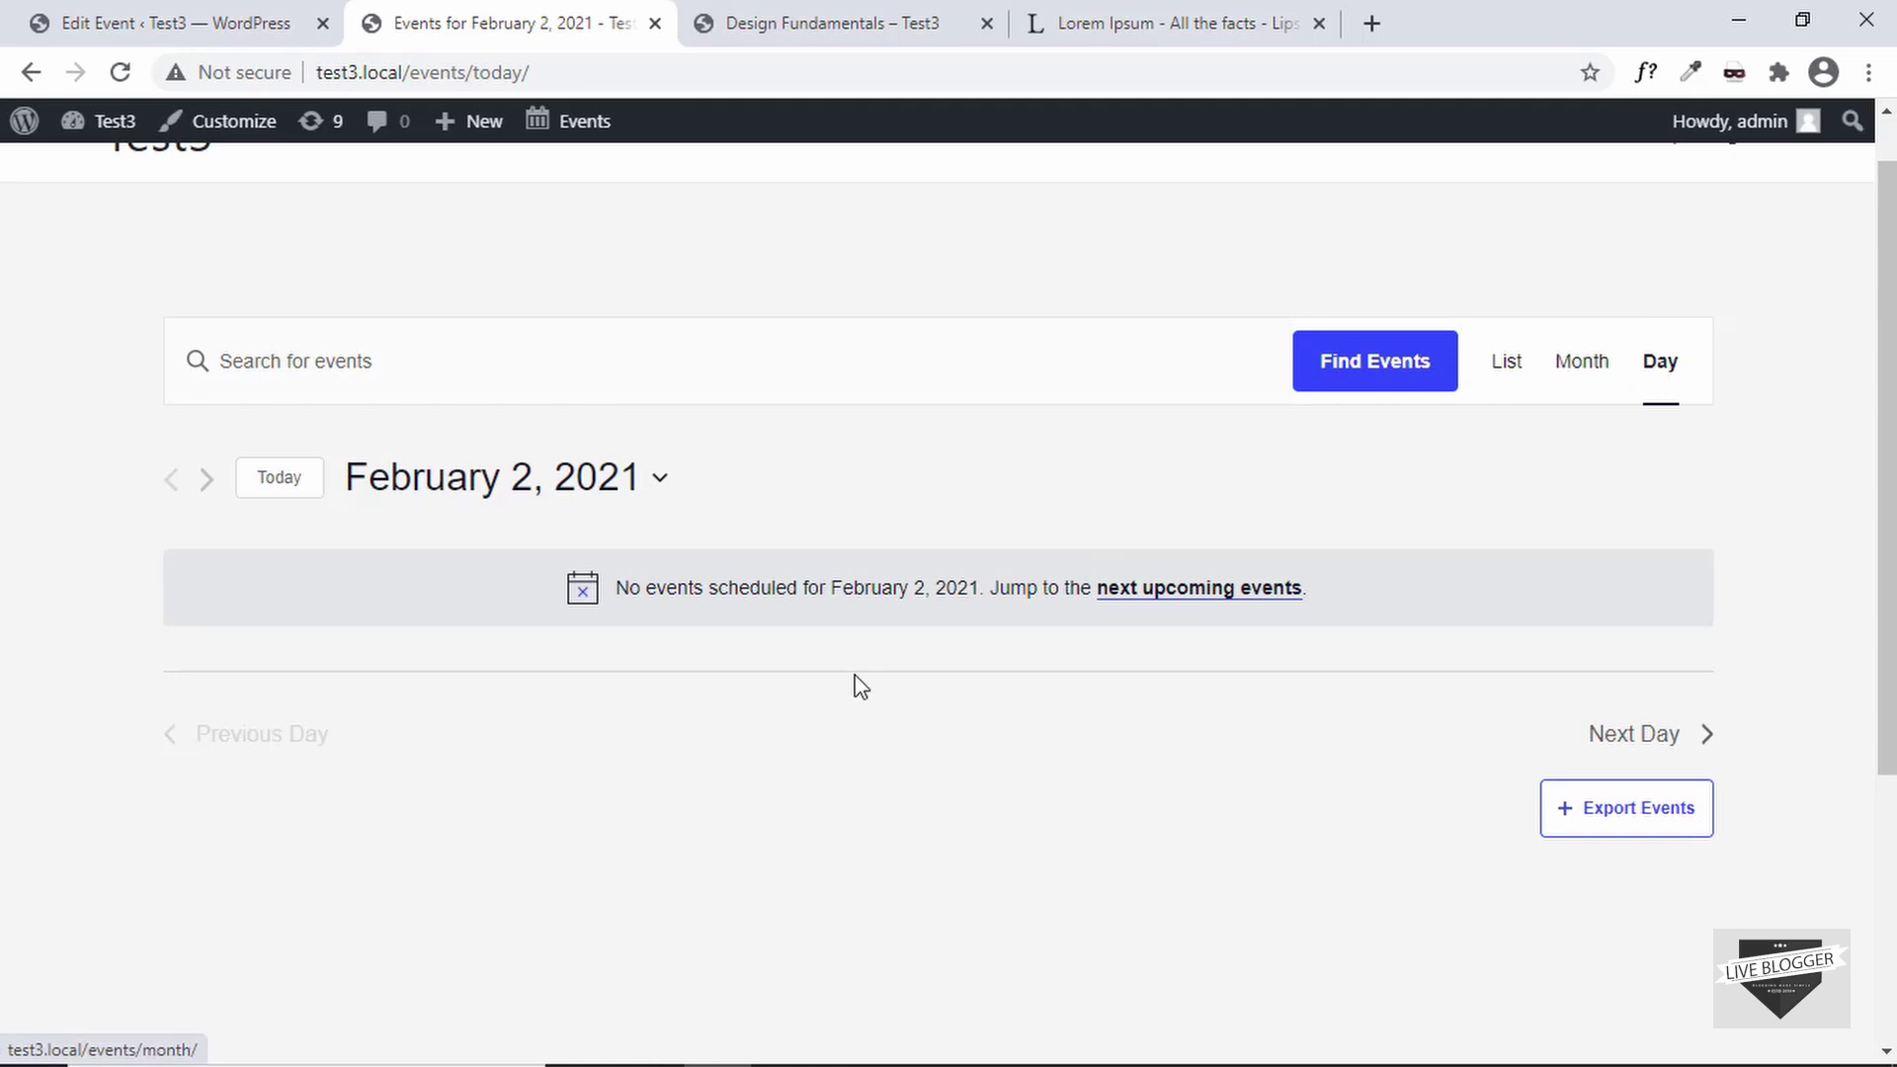
scroll(856, 605, "up", 1)
scroll(856, 605, "down", 1)
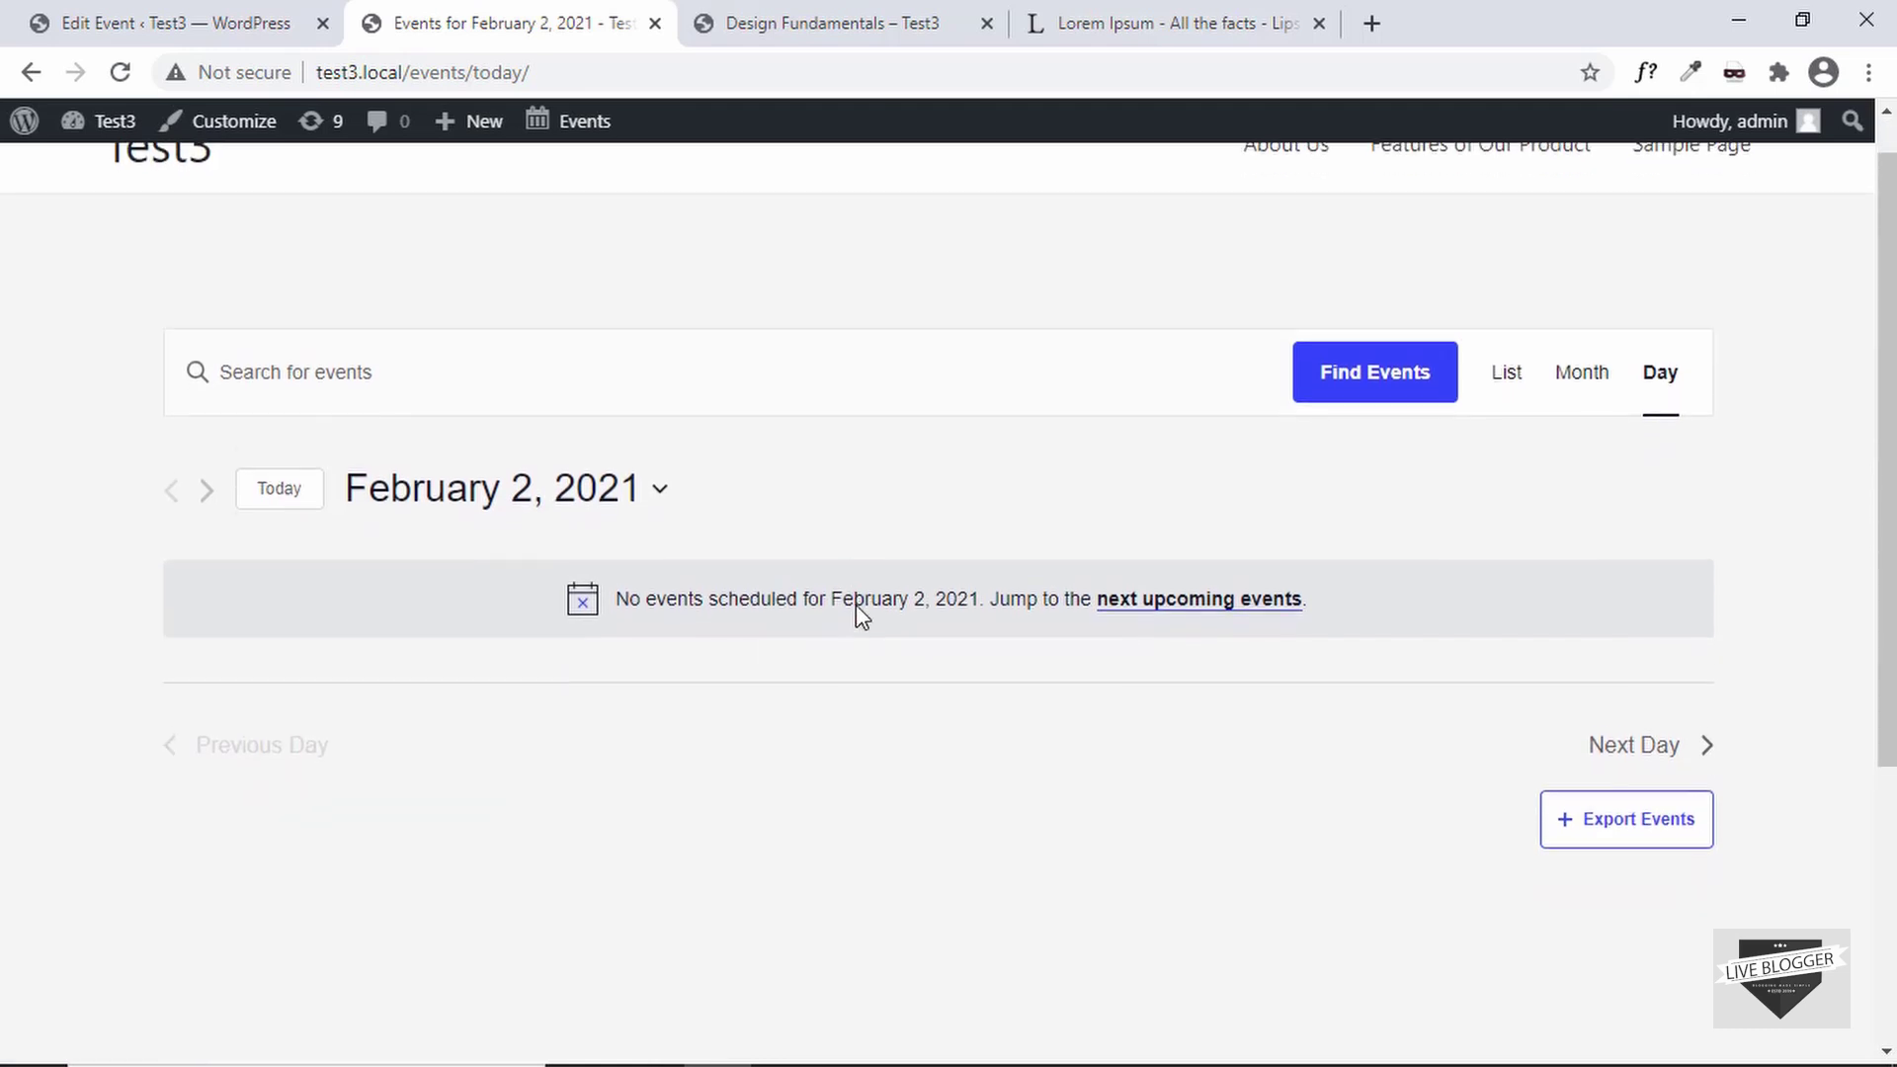
scroll(1225, 626, "down", 1)
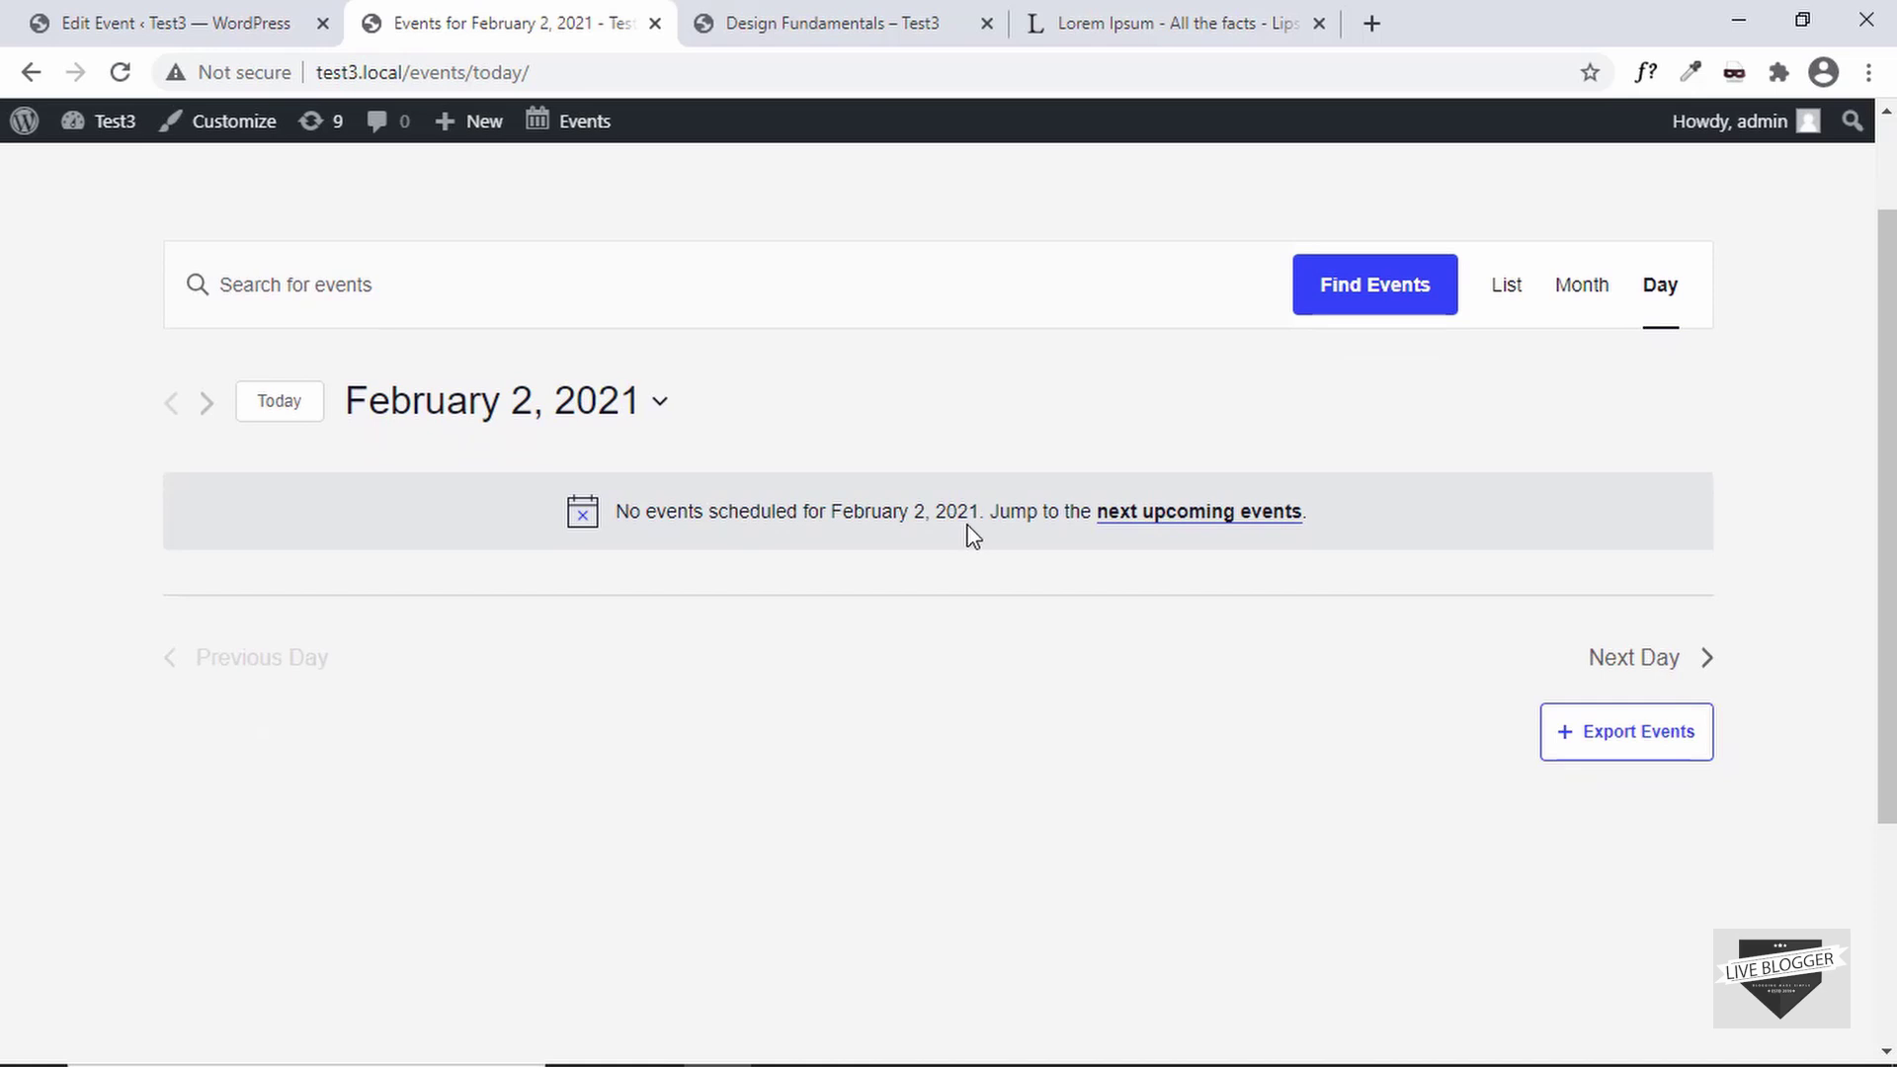
scroll(1097, 614, "up", 1)
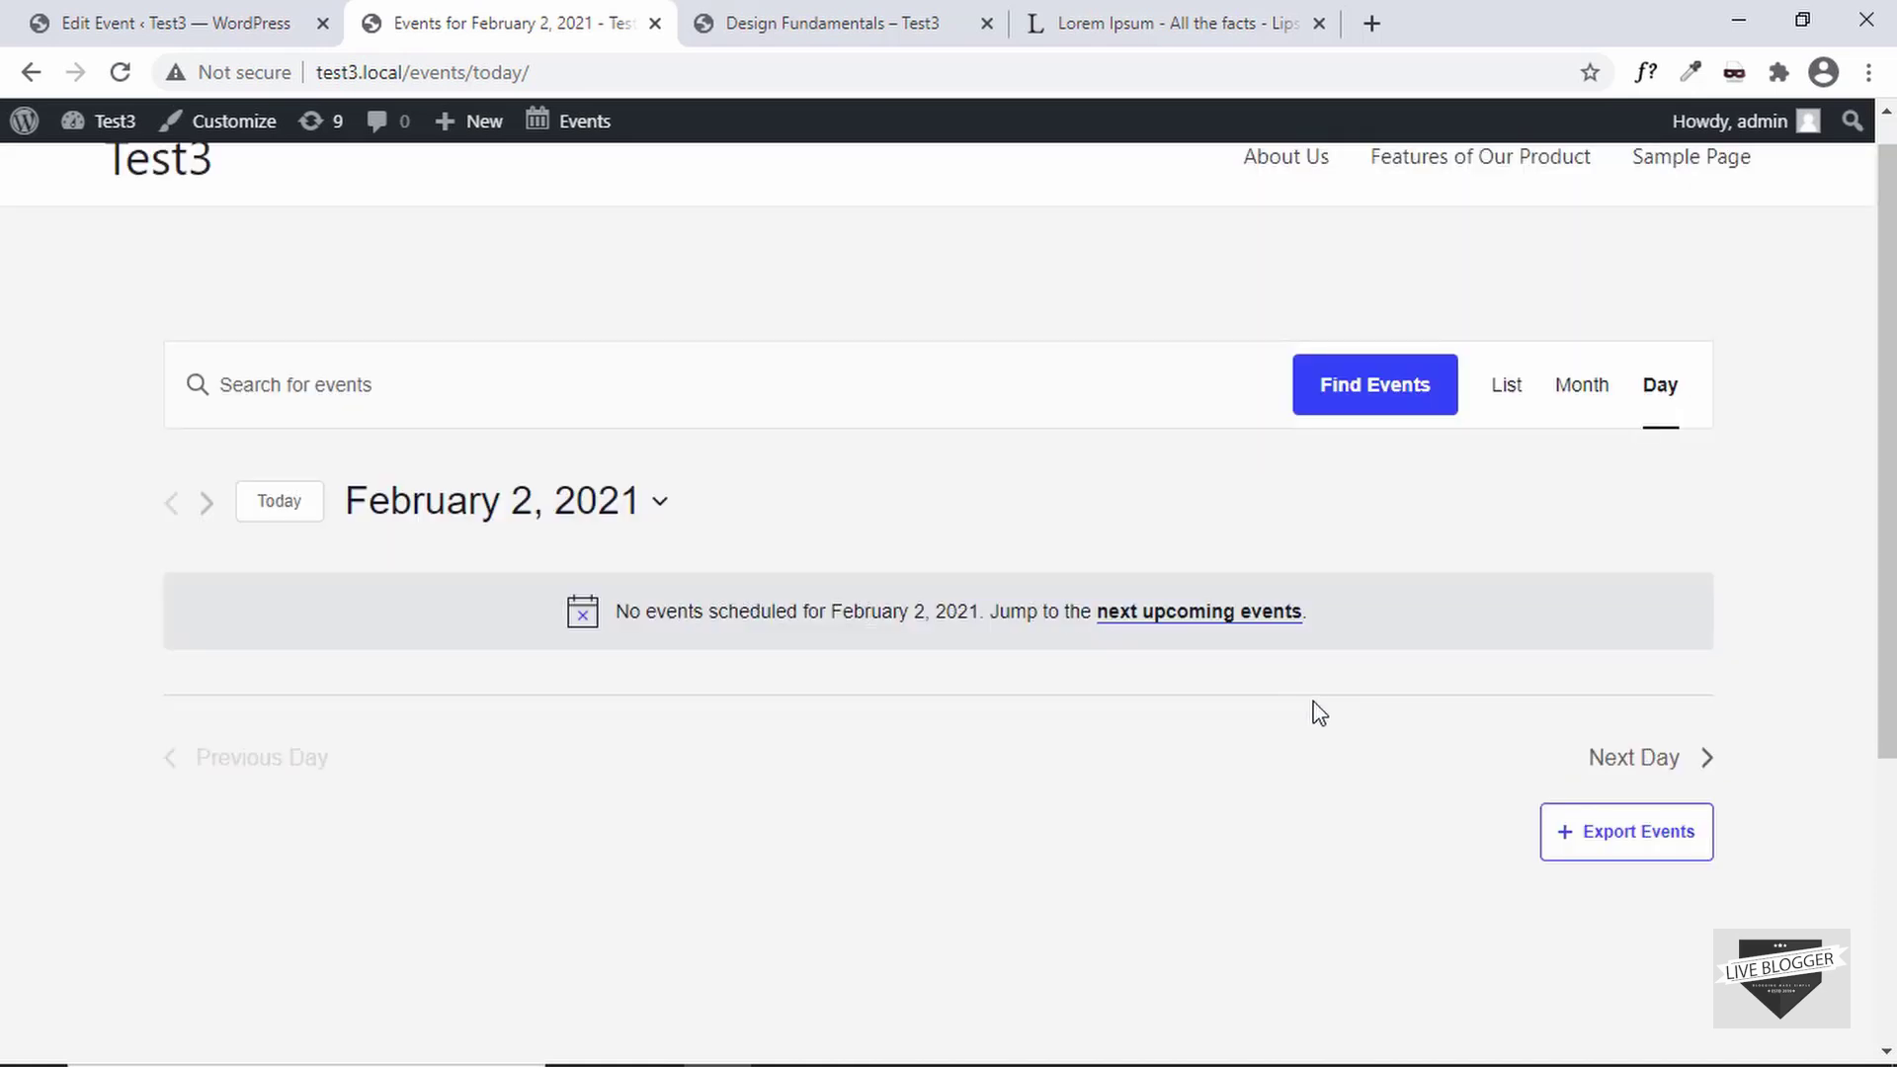
Advance the Day view two days to February 4, 2021 and review the Design Fundamentals entry
scroll(1319, 711, "up", 1)
left_click(1662, 802)
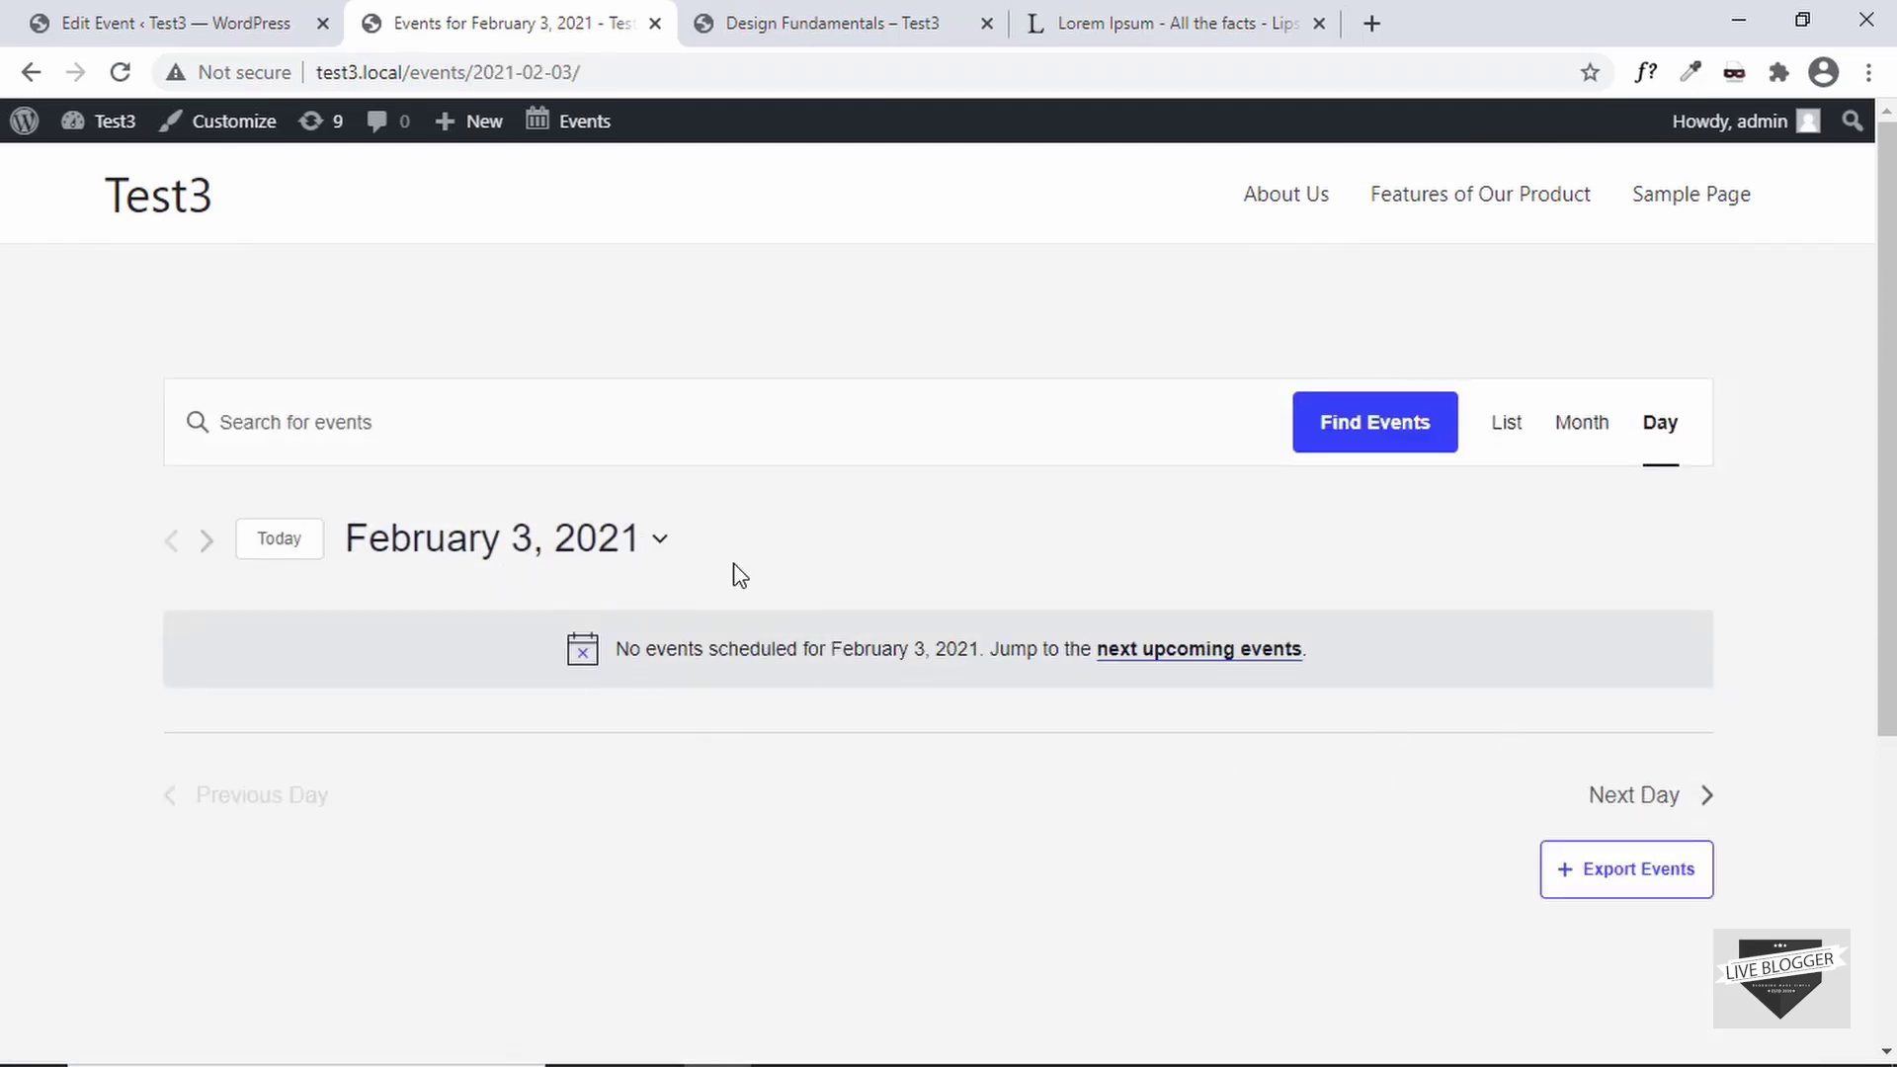
left_click(1656, 795)
scroll(588, 650, "down", 2)
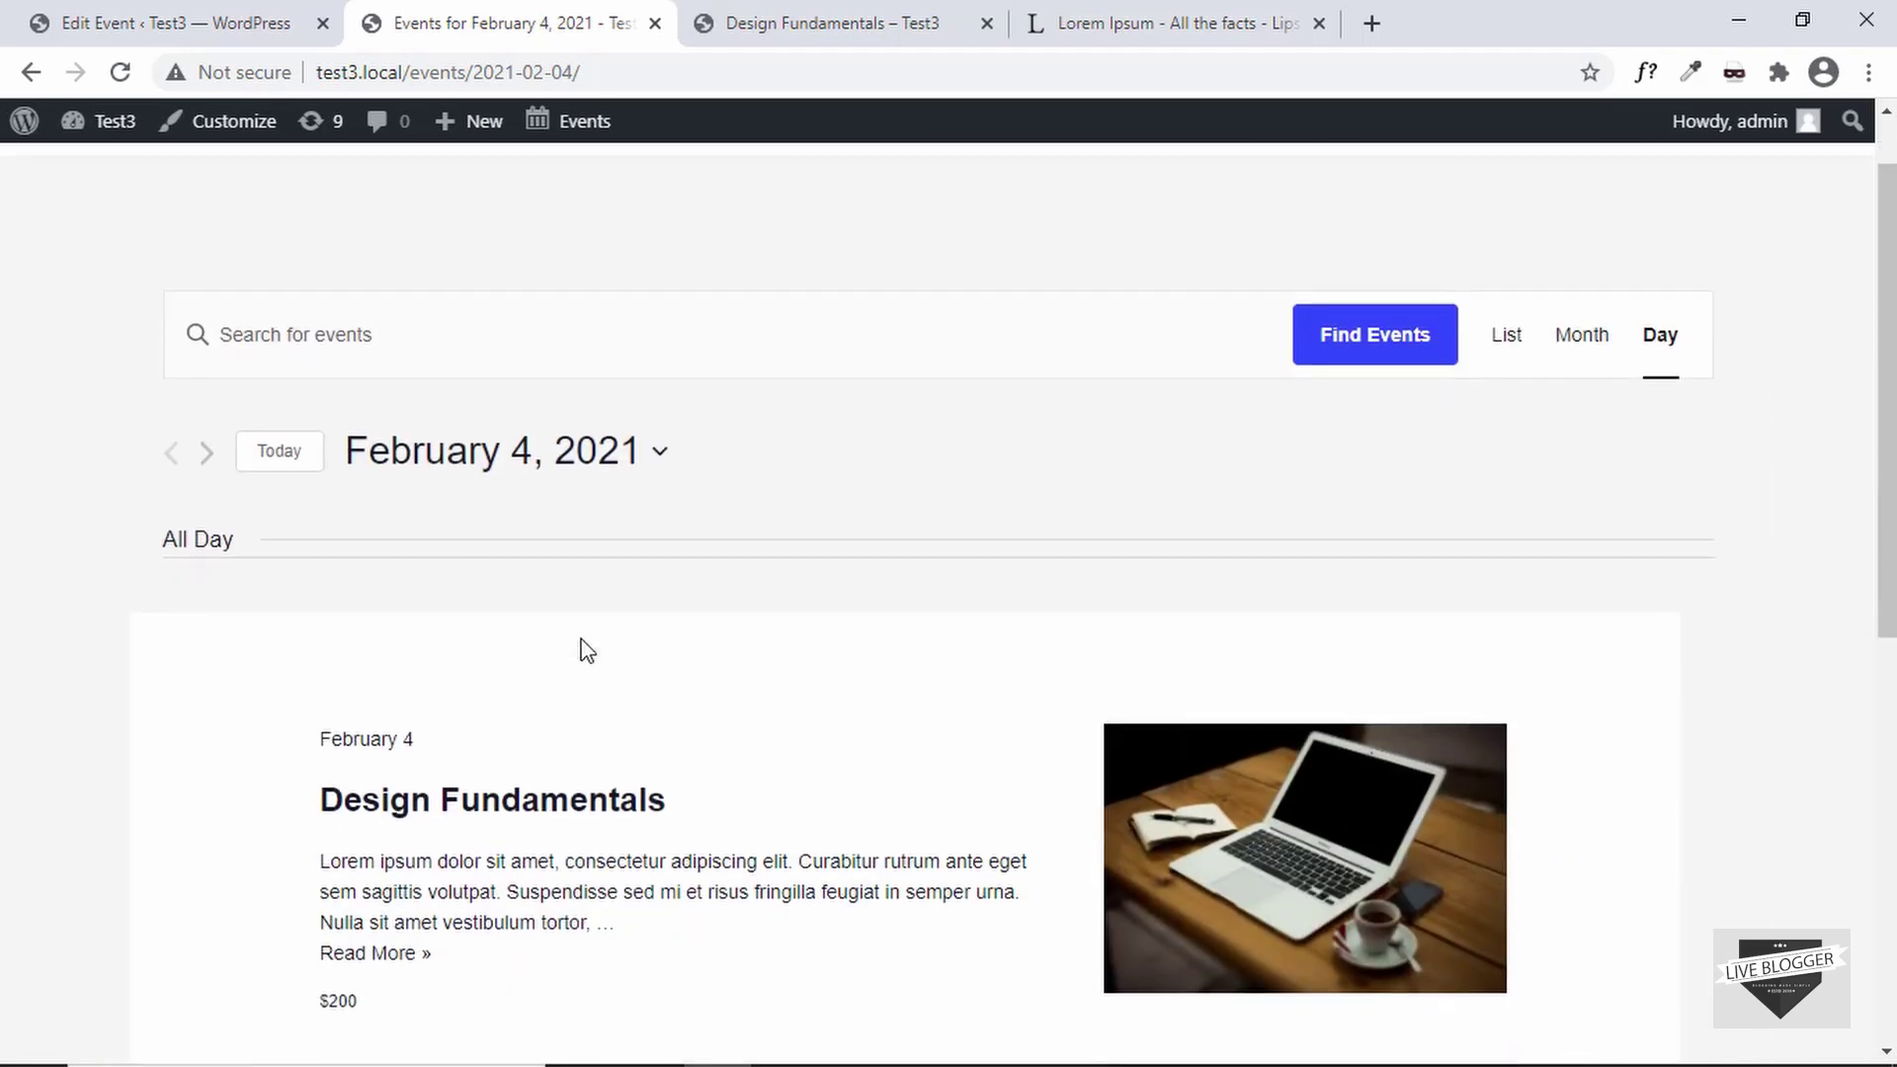
scroll(583, 616, "down", 4)
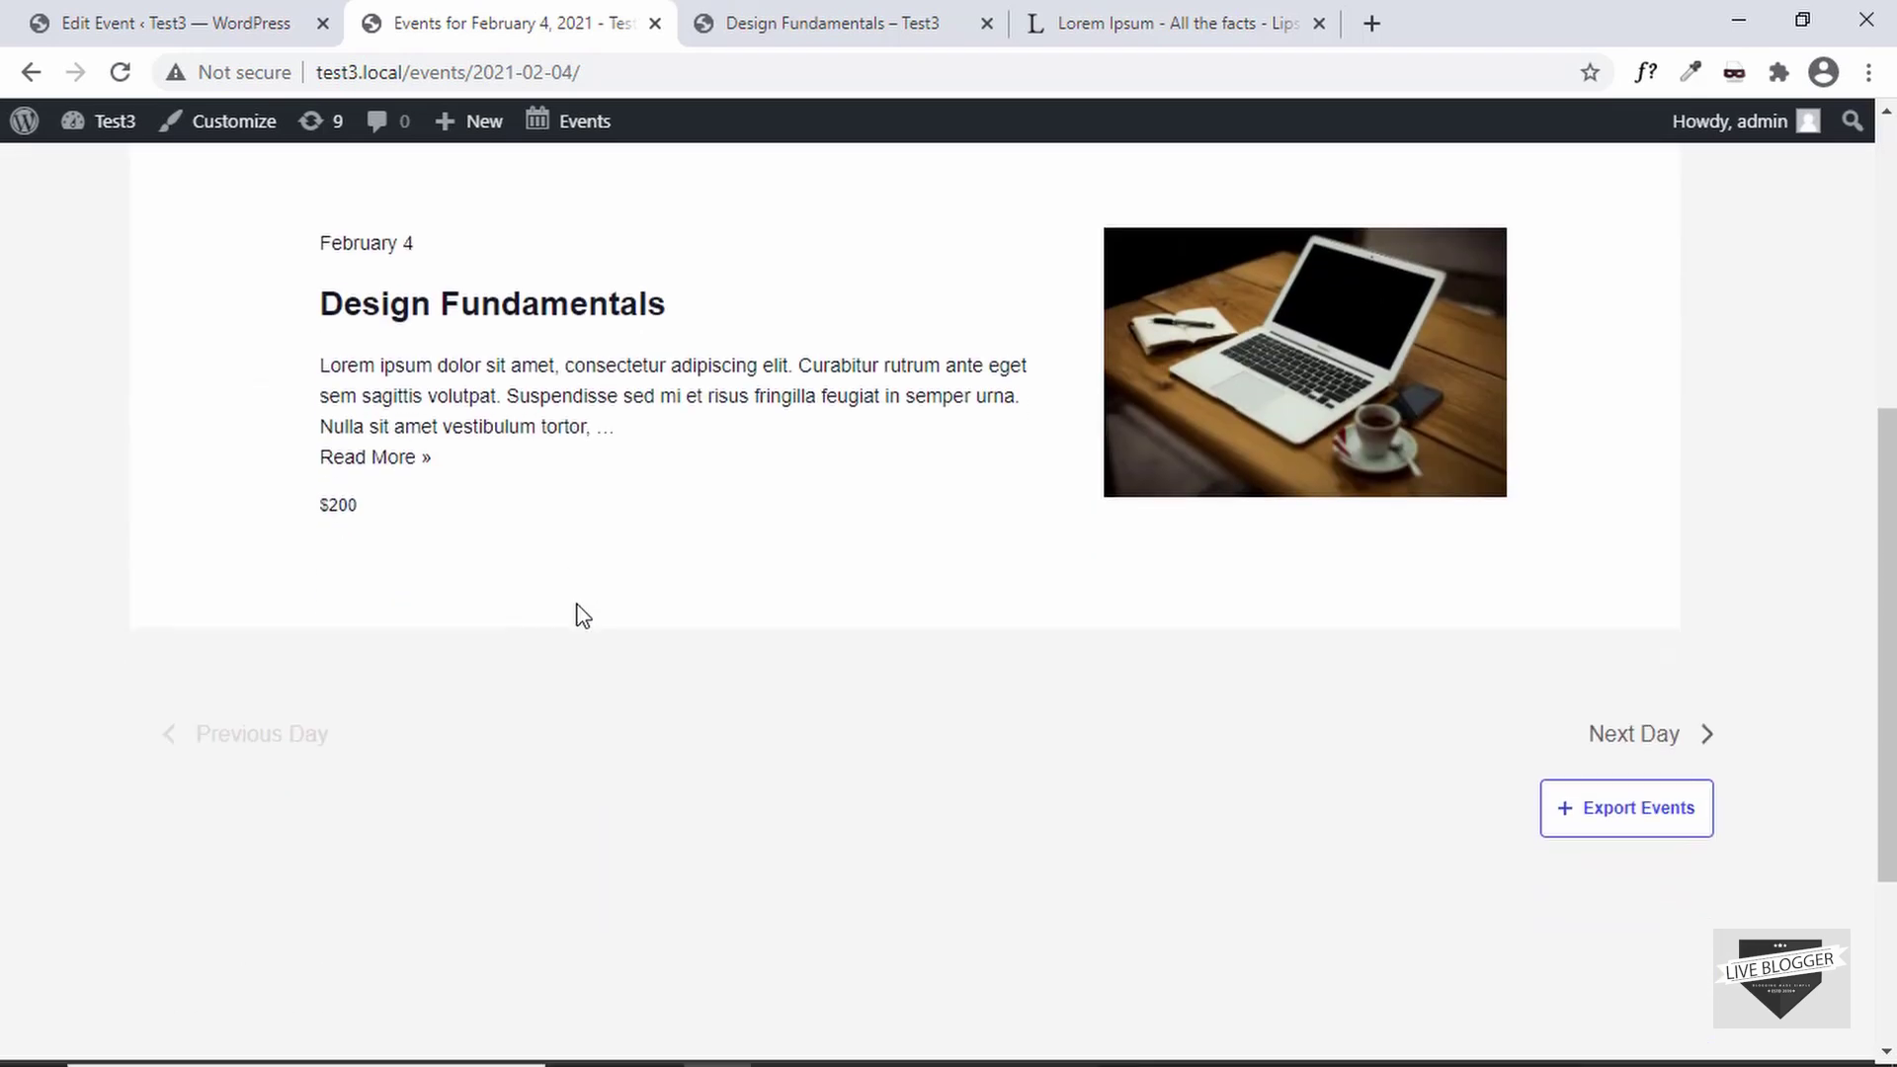
scroll(583, 616, "up", 5)
scroll(583, 612, "up", 1)
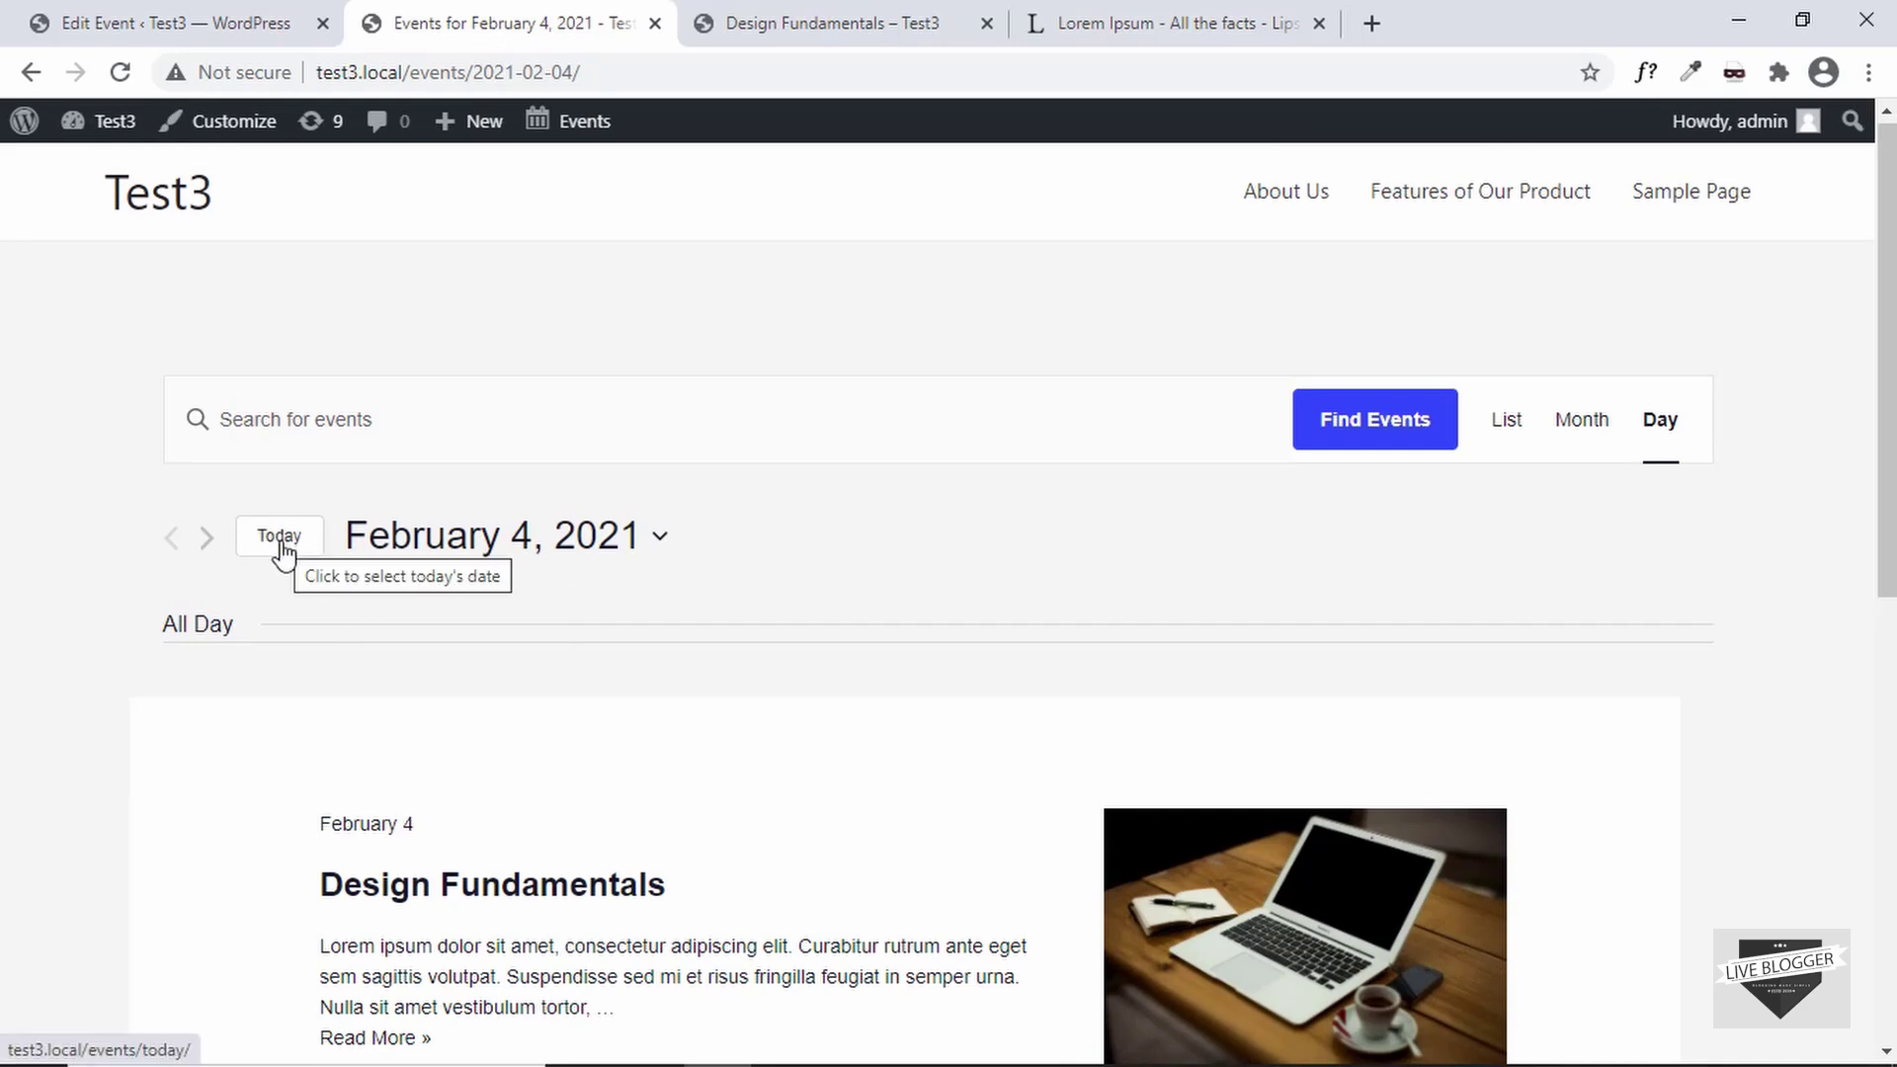
Pick February 6, 2021 in the Day view's date picker and review the Blogger Basics entry
left_click(660, 543)
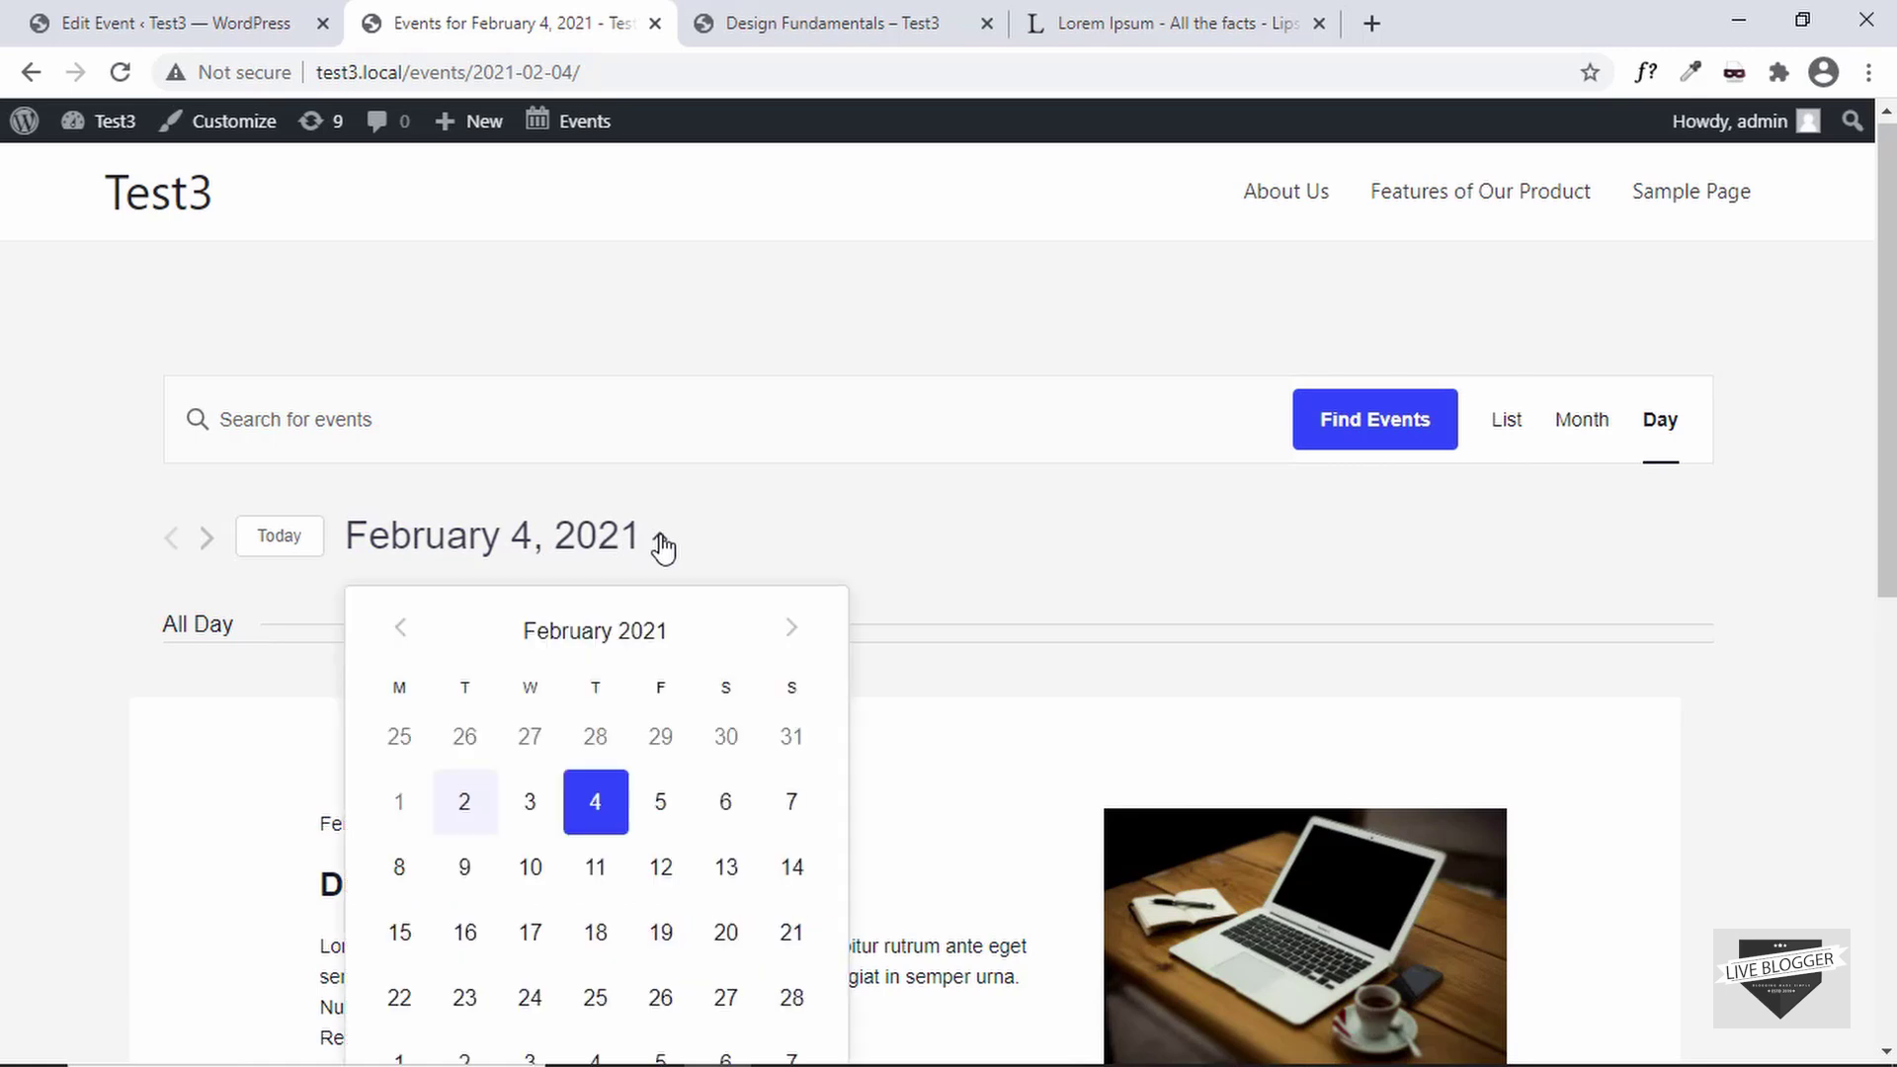
left_click(727, 804)
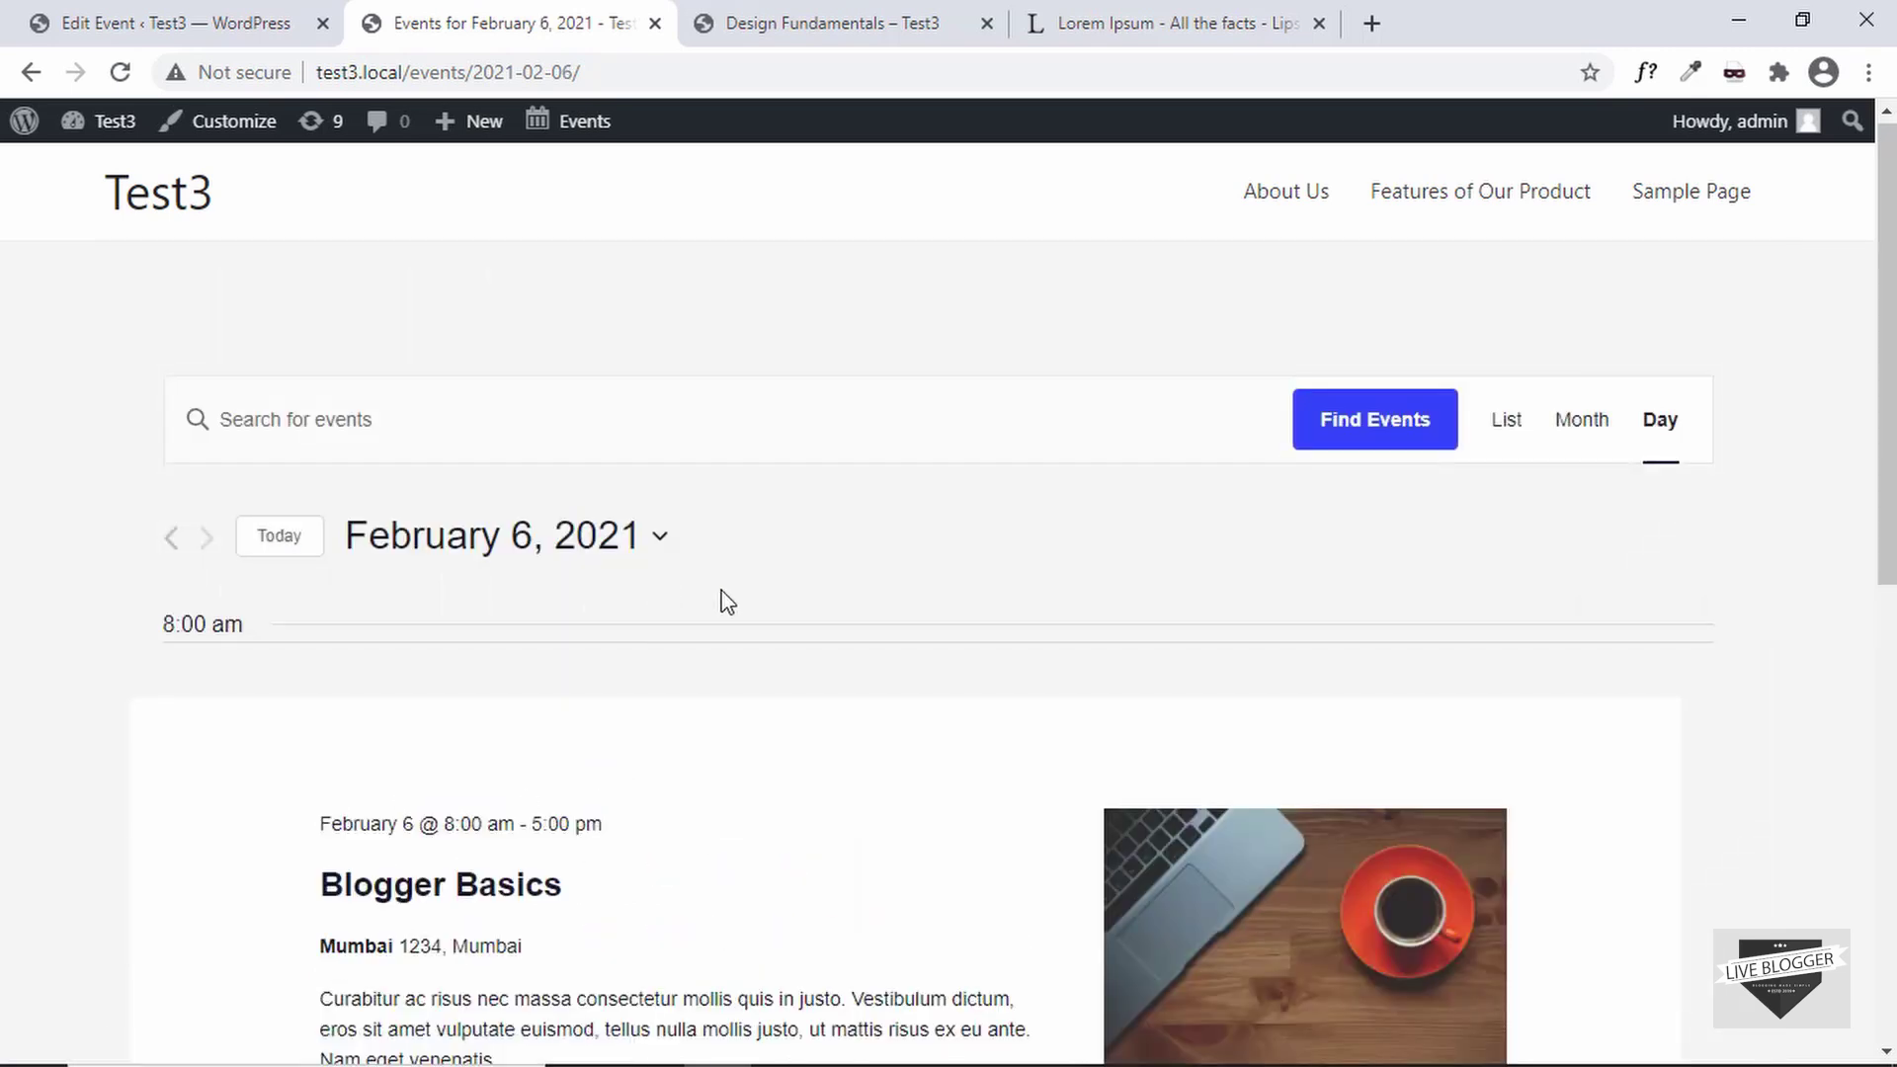
scroll(715, 726, "down", 3)
scroll(715, 726, "up", 3)
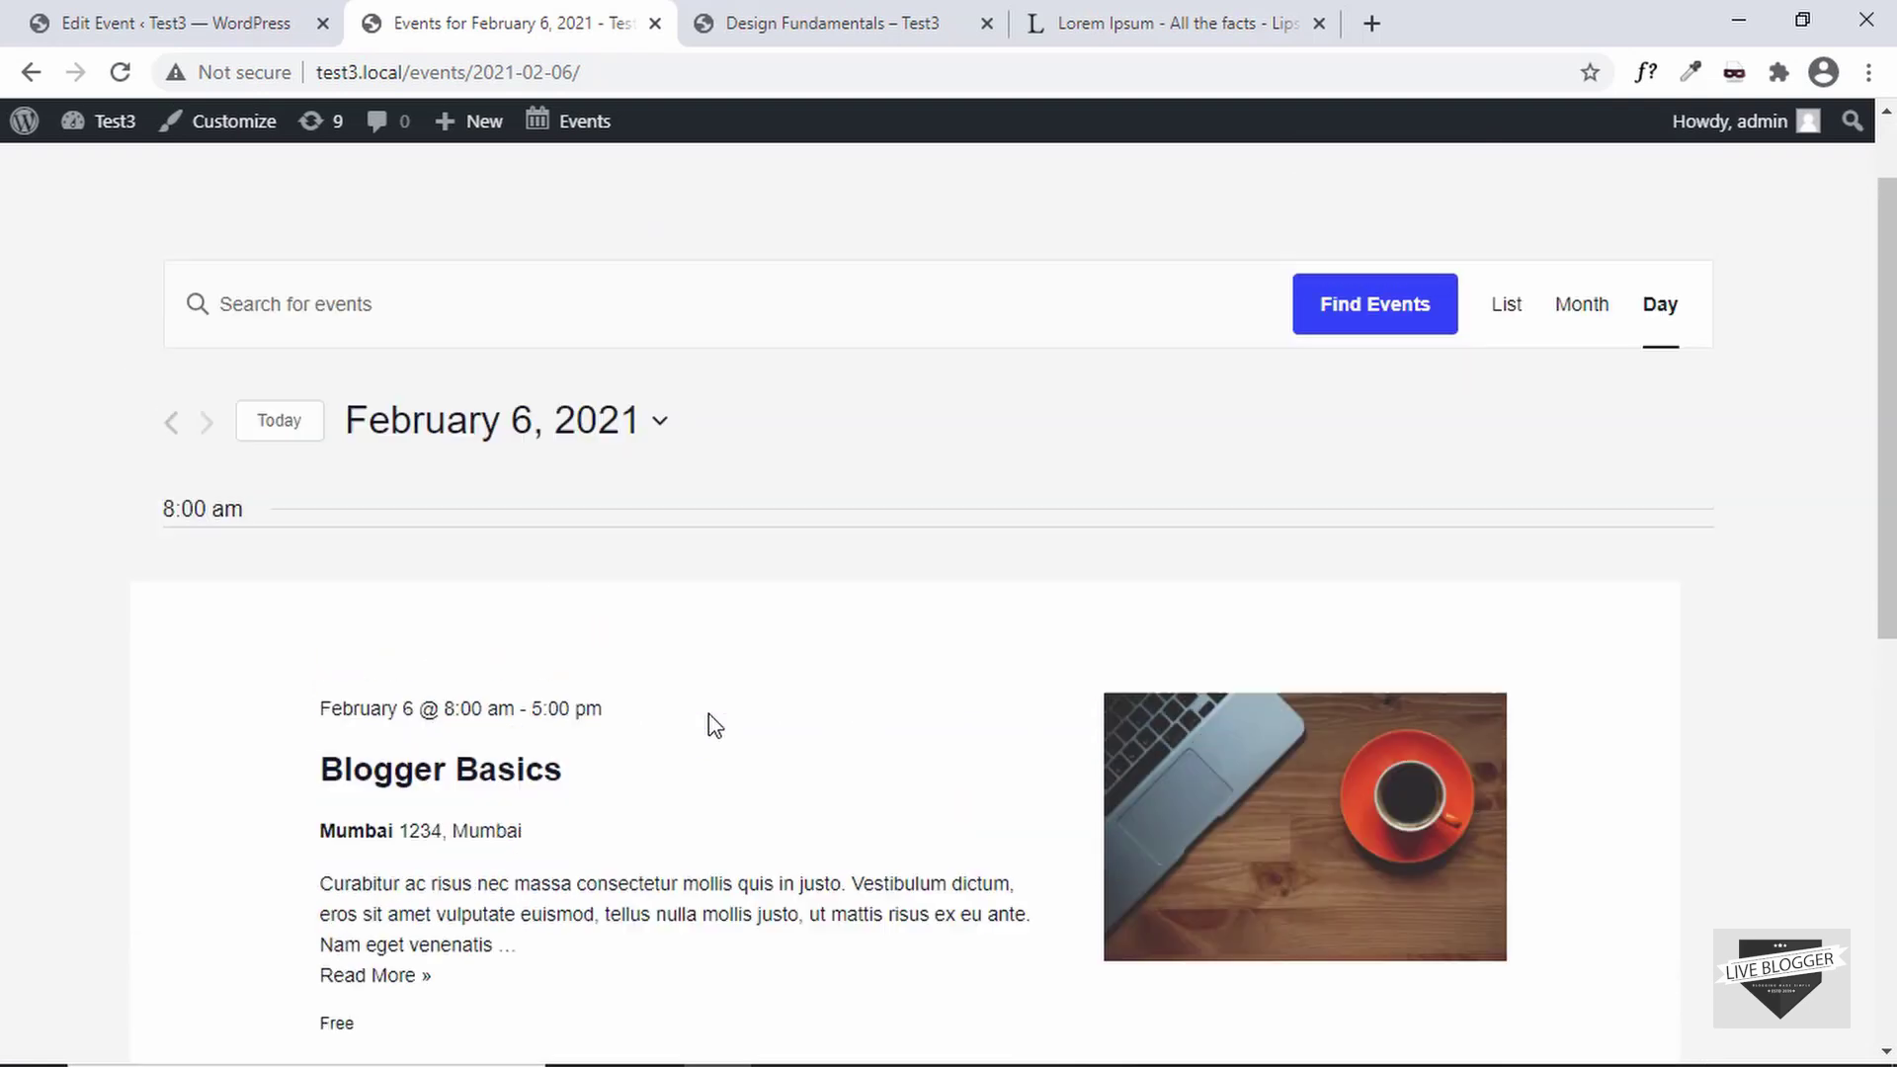
Switch the calendar to List view and review the events from February 6 onwards
left_click(1507, 425)
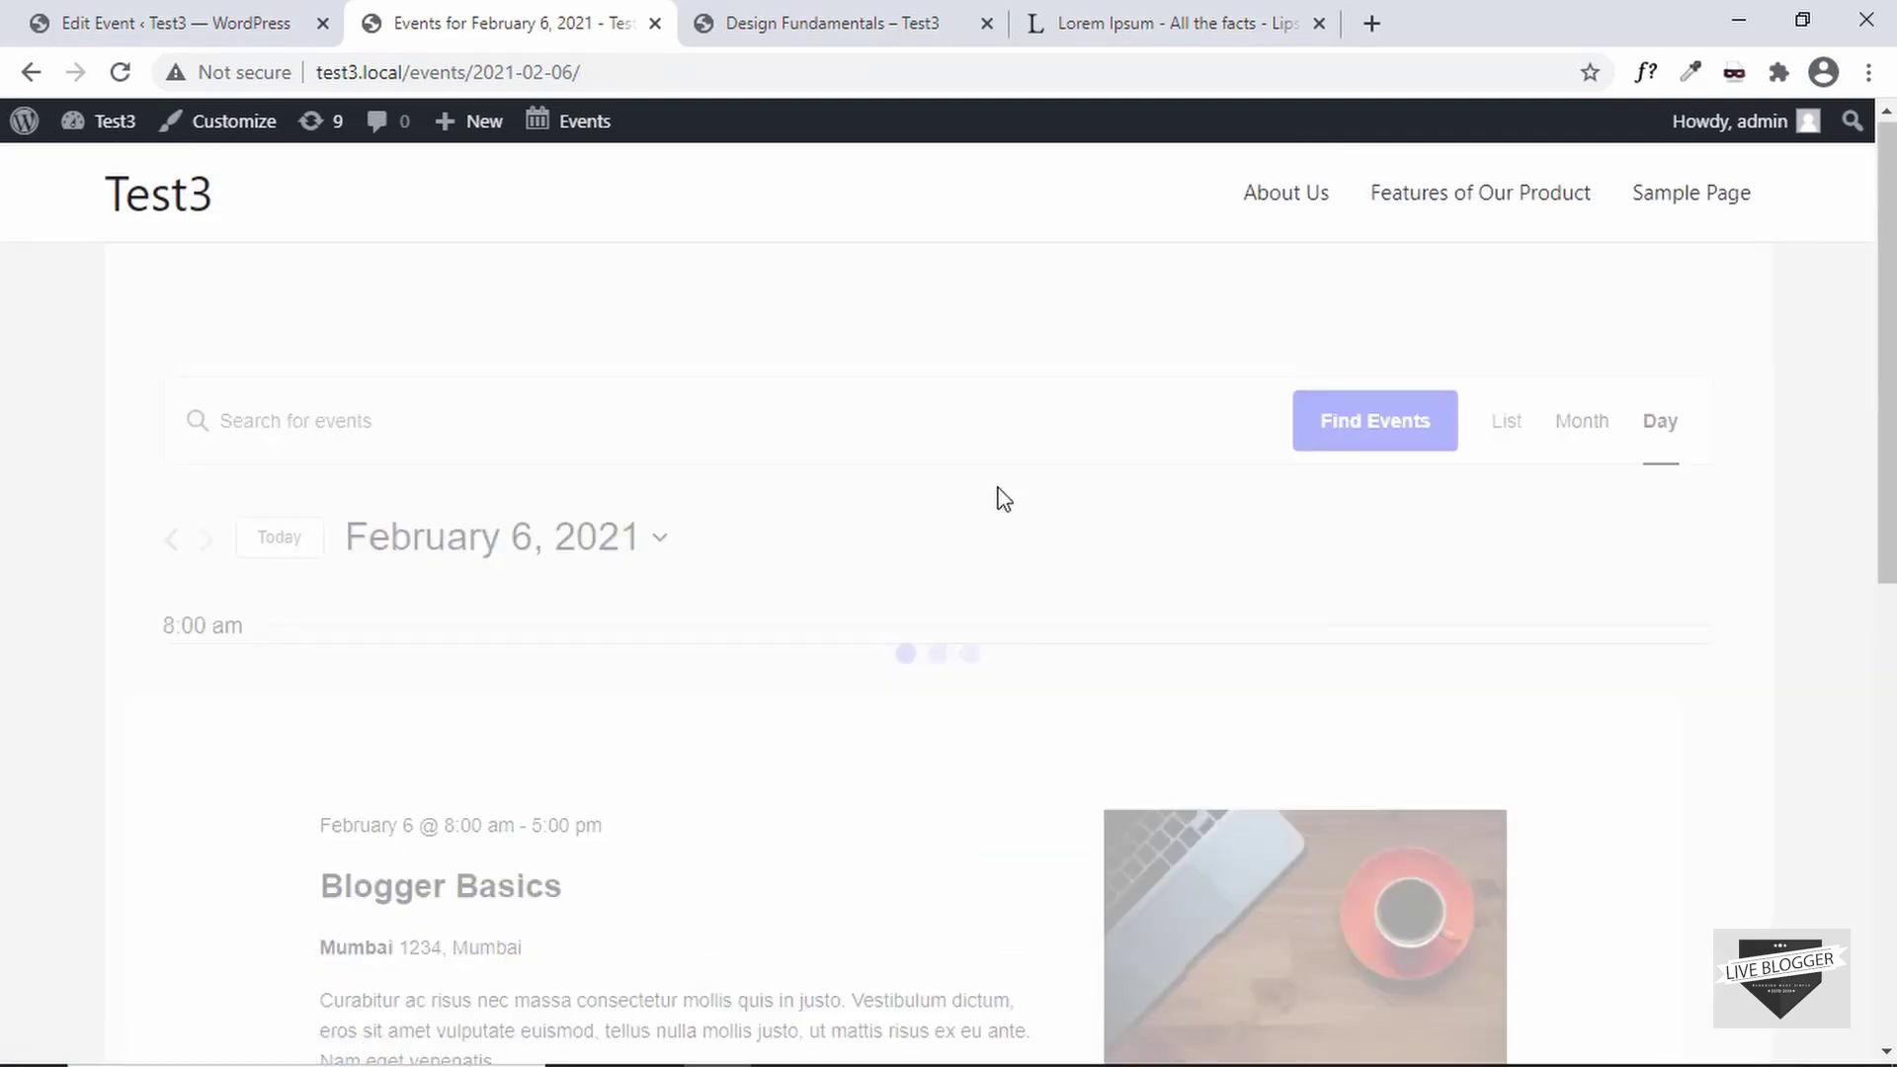
scroll(807, 537, "down", 7)
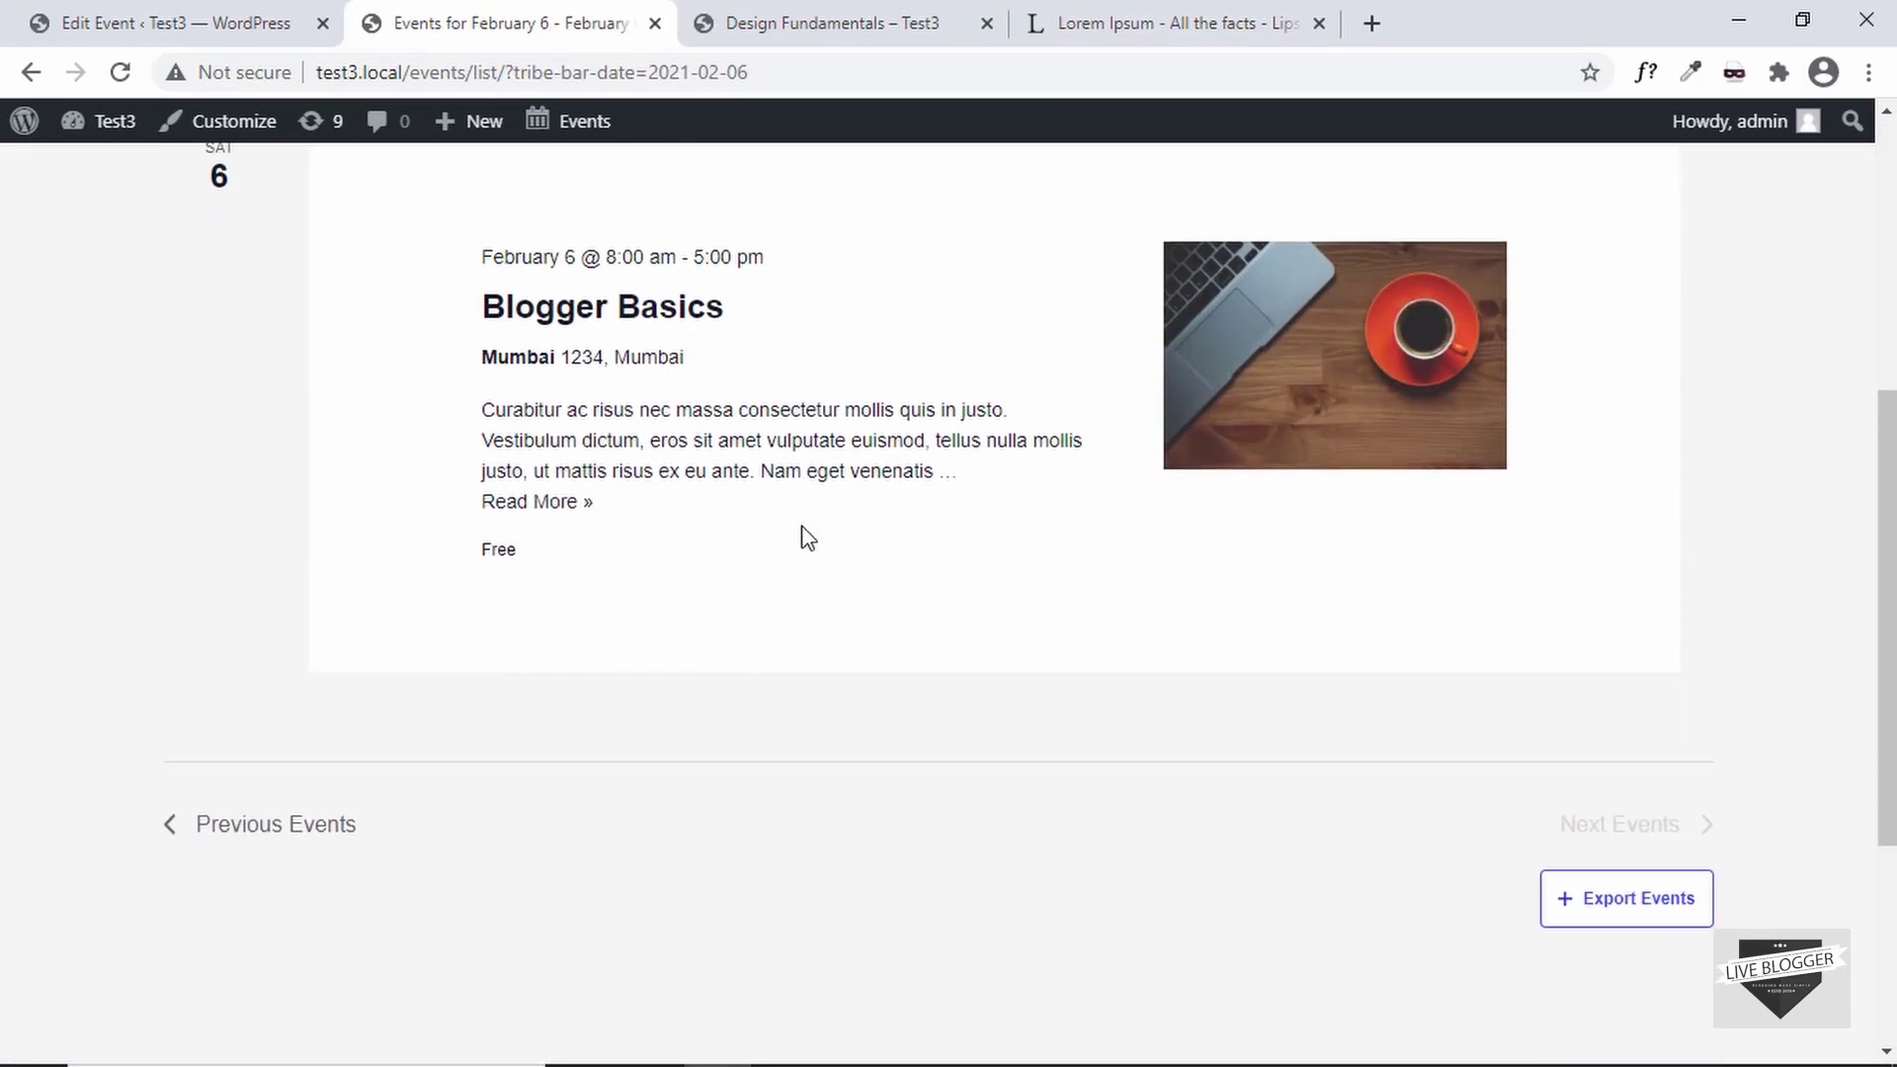
scroll(807, 537, "up", 4)
scroll(807, 537, "up", 2)
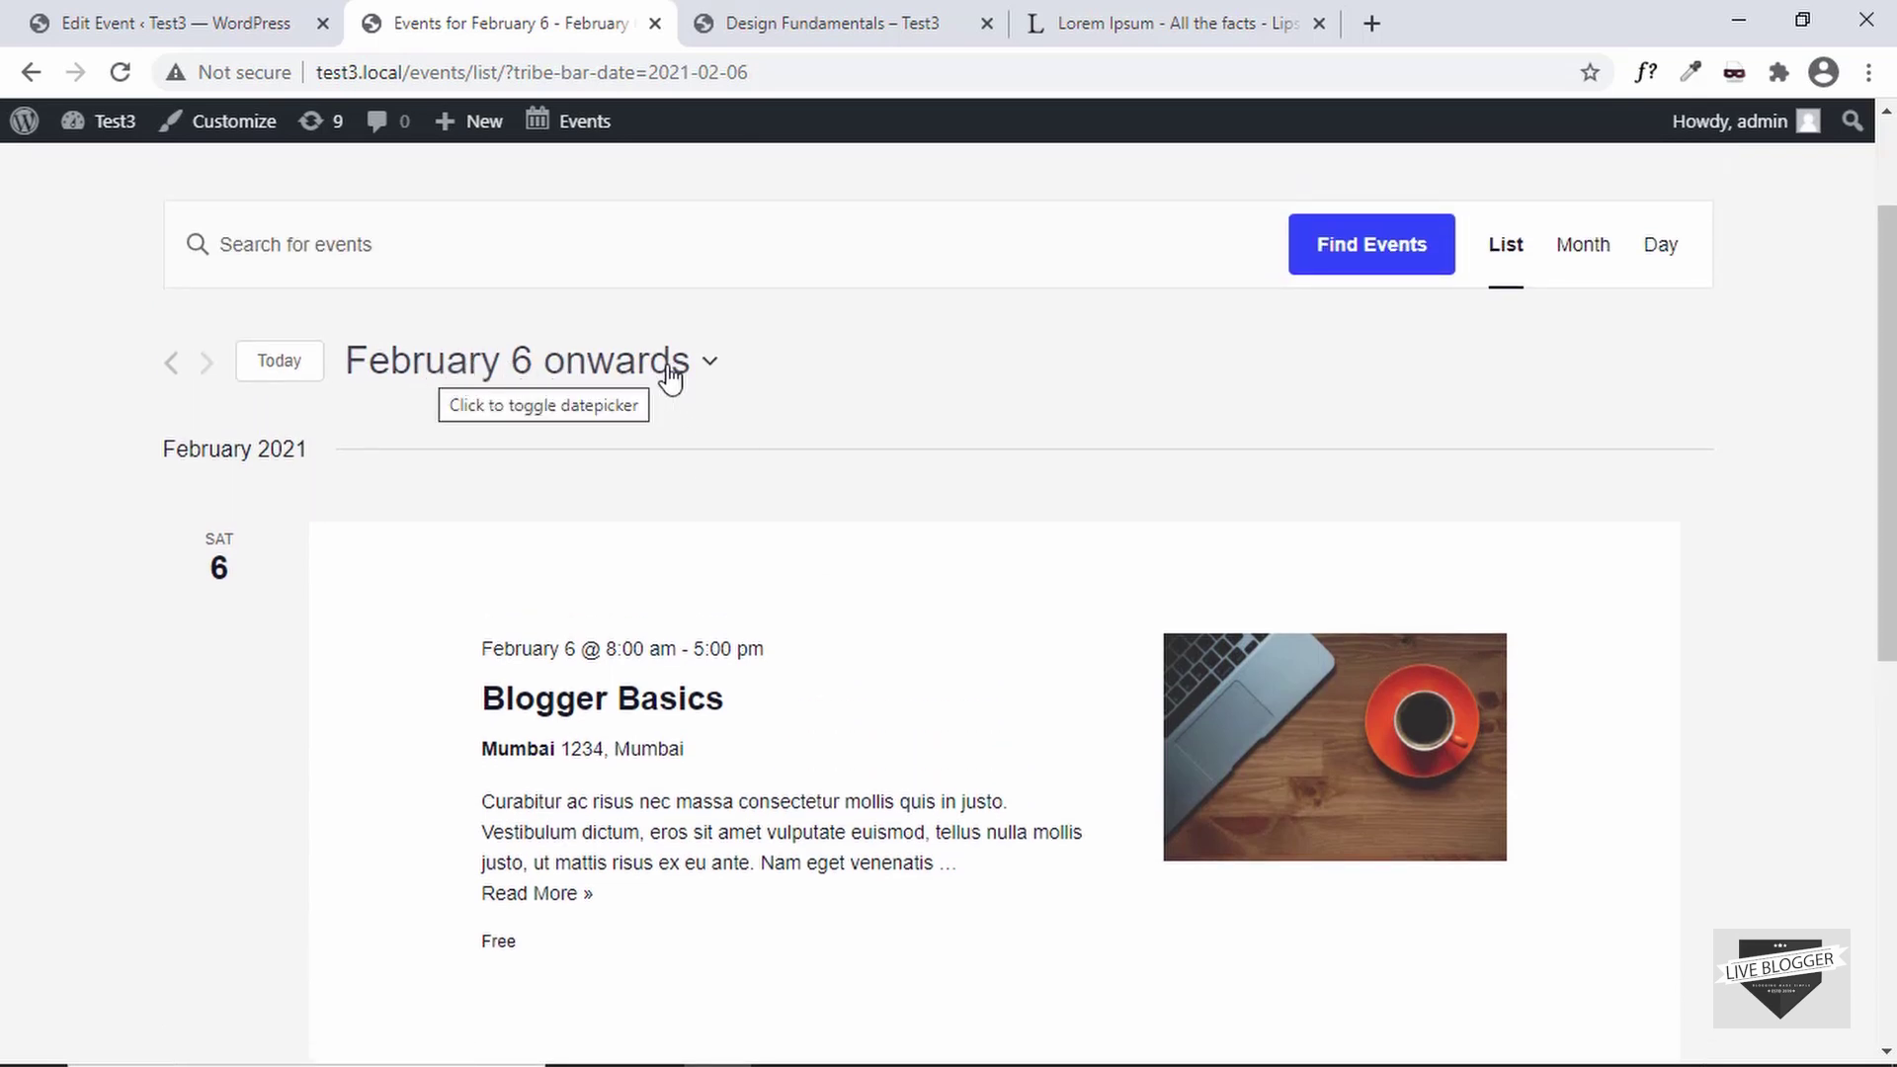
Reset the event list to today's date and look through the upcoming events
left_click(287, 371)
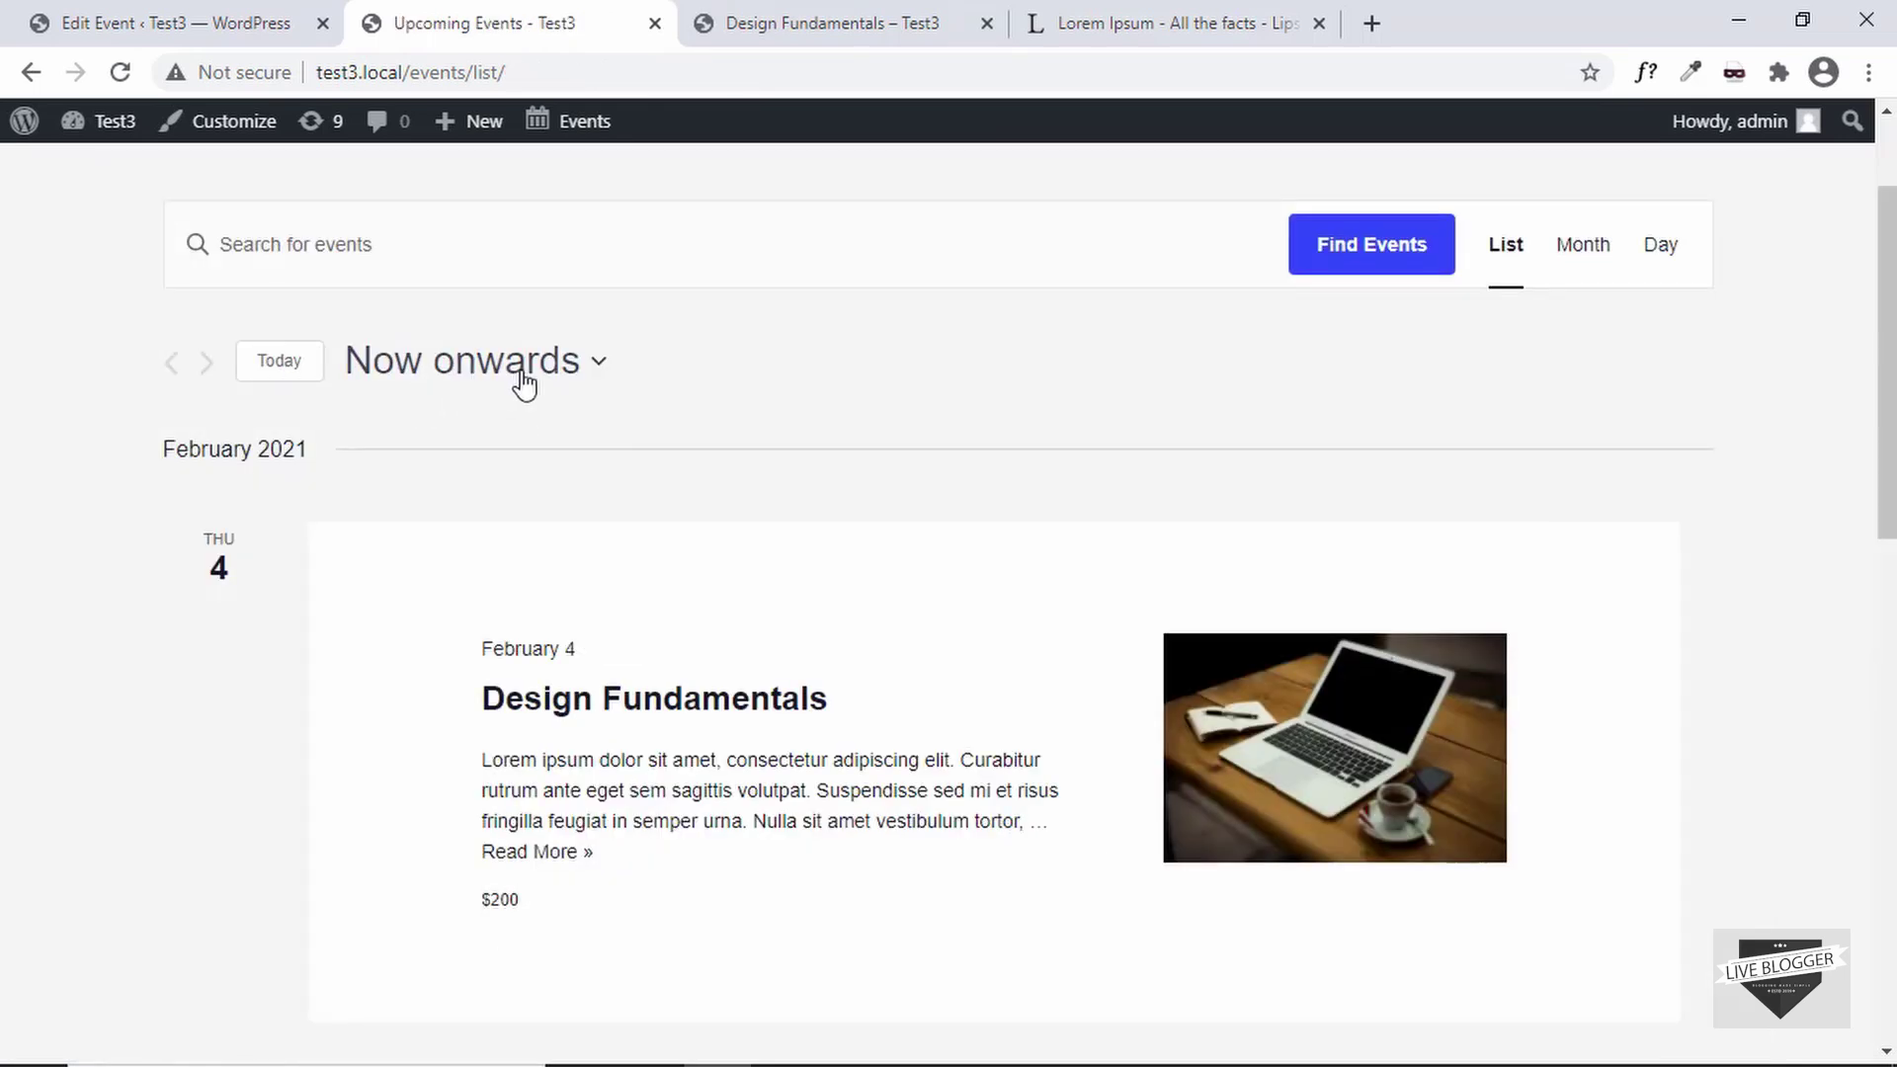
scroll(678, 395, "down", 1)
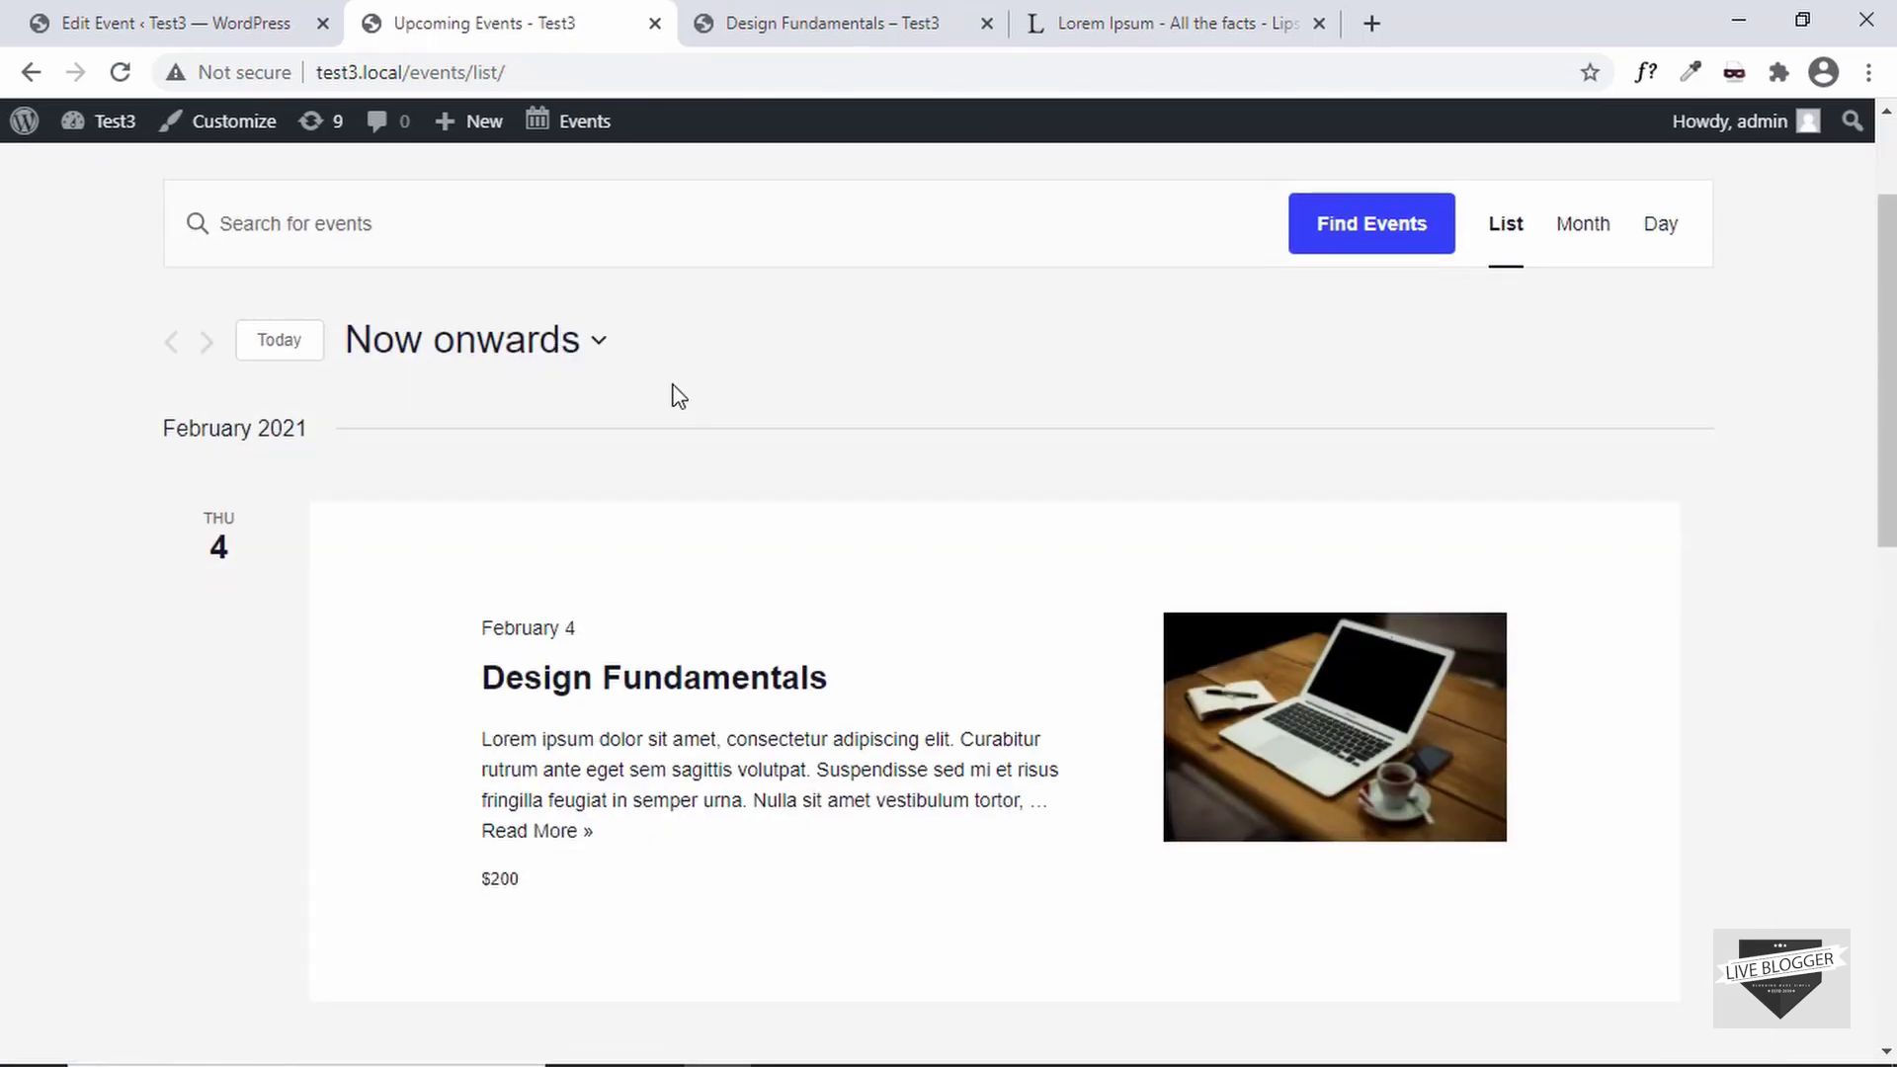
scroll(678, 396, "down", 7)
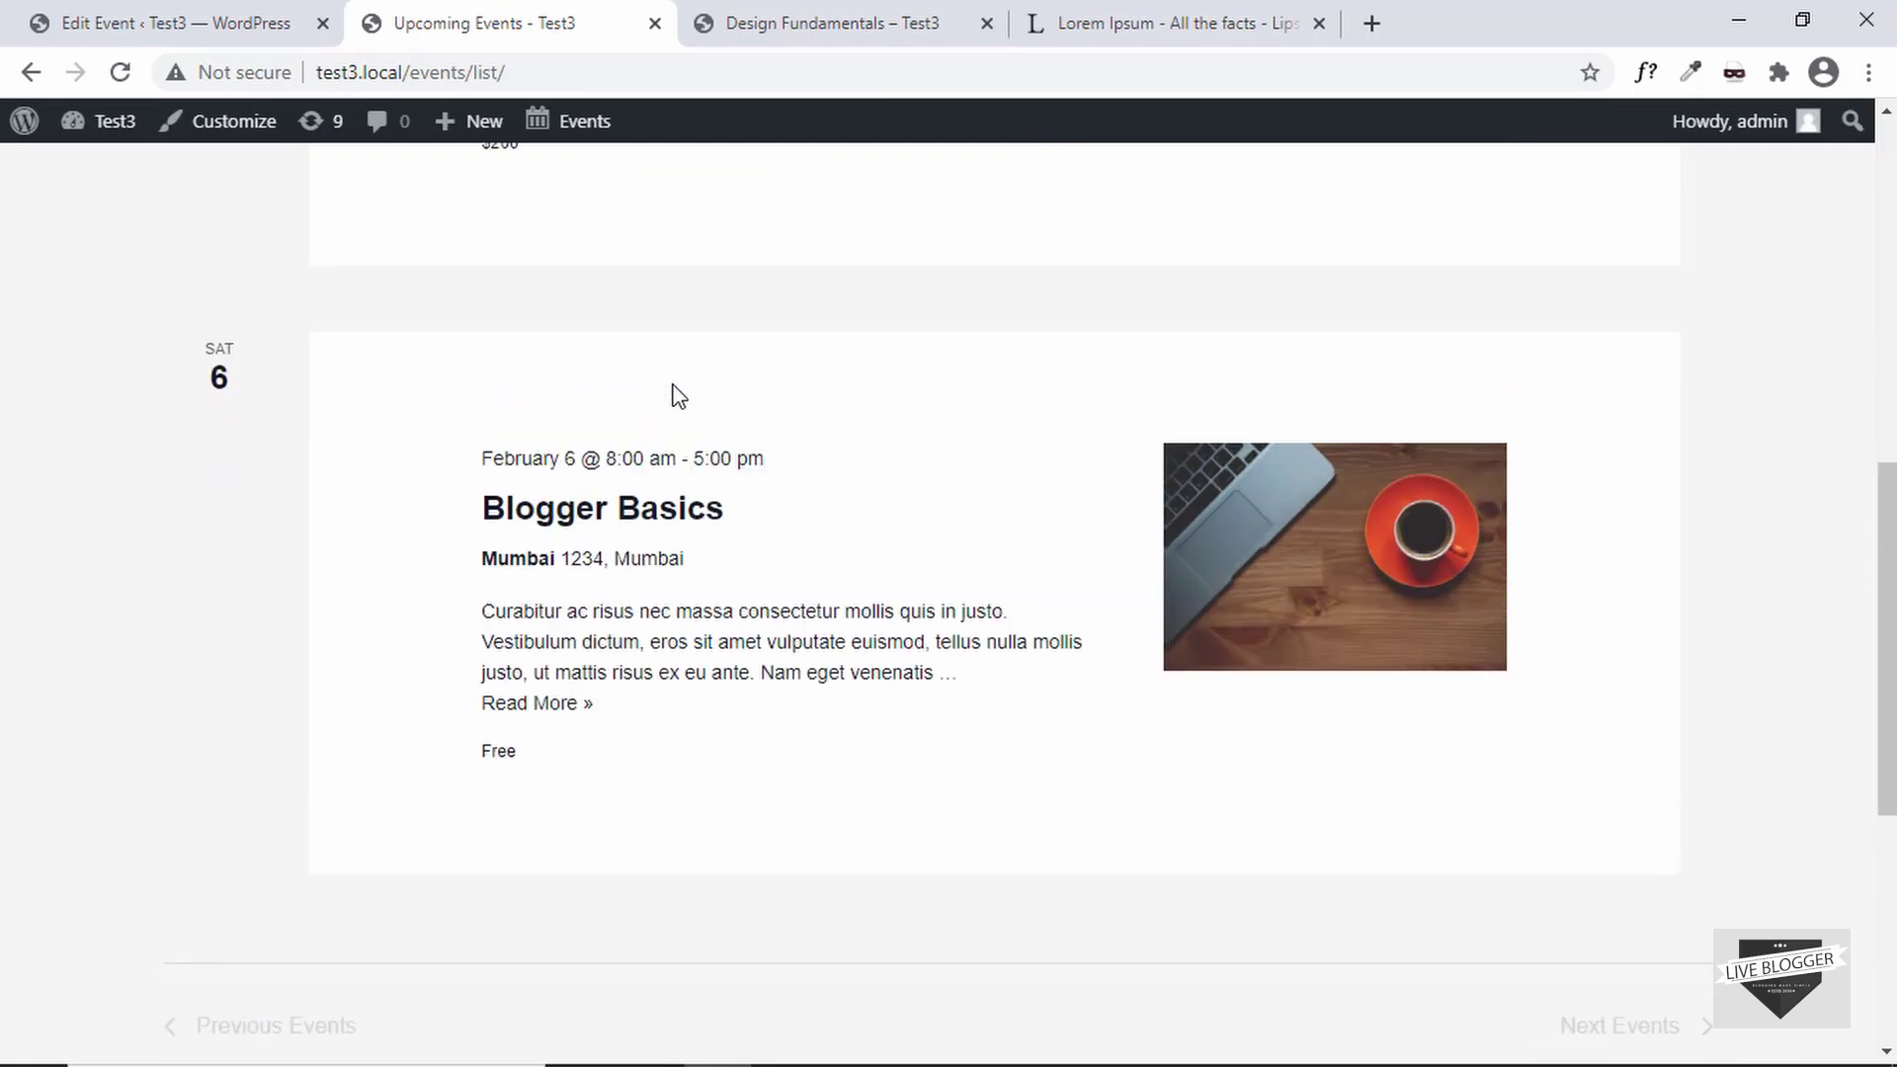
scroll(678, 395, "up", 4)
scroll(678, 395, "down", 3)
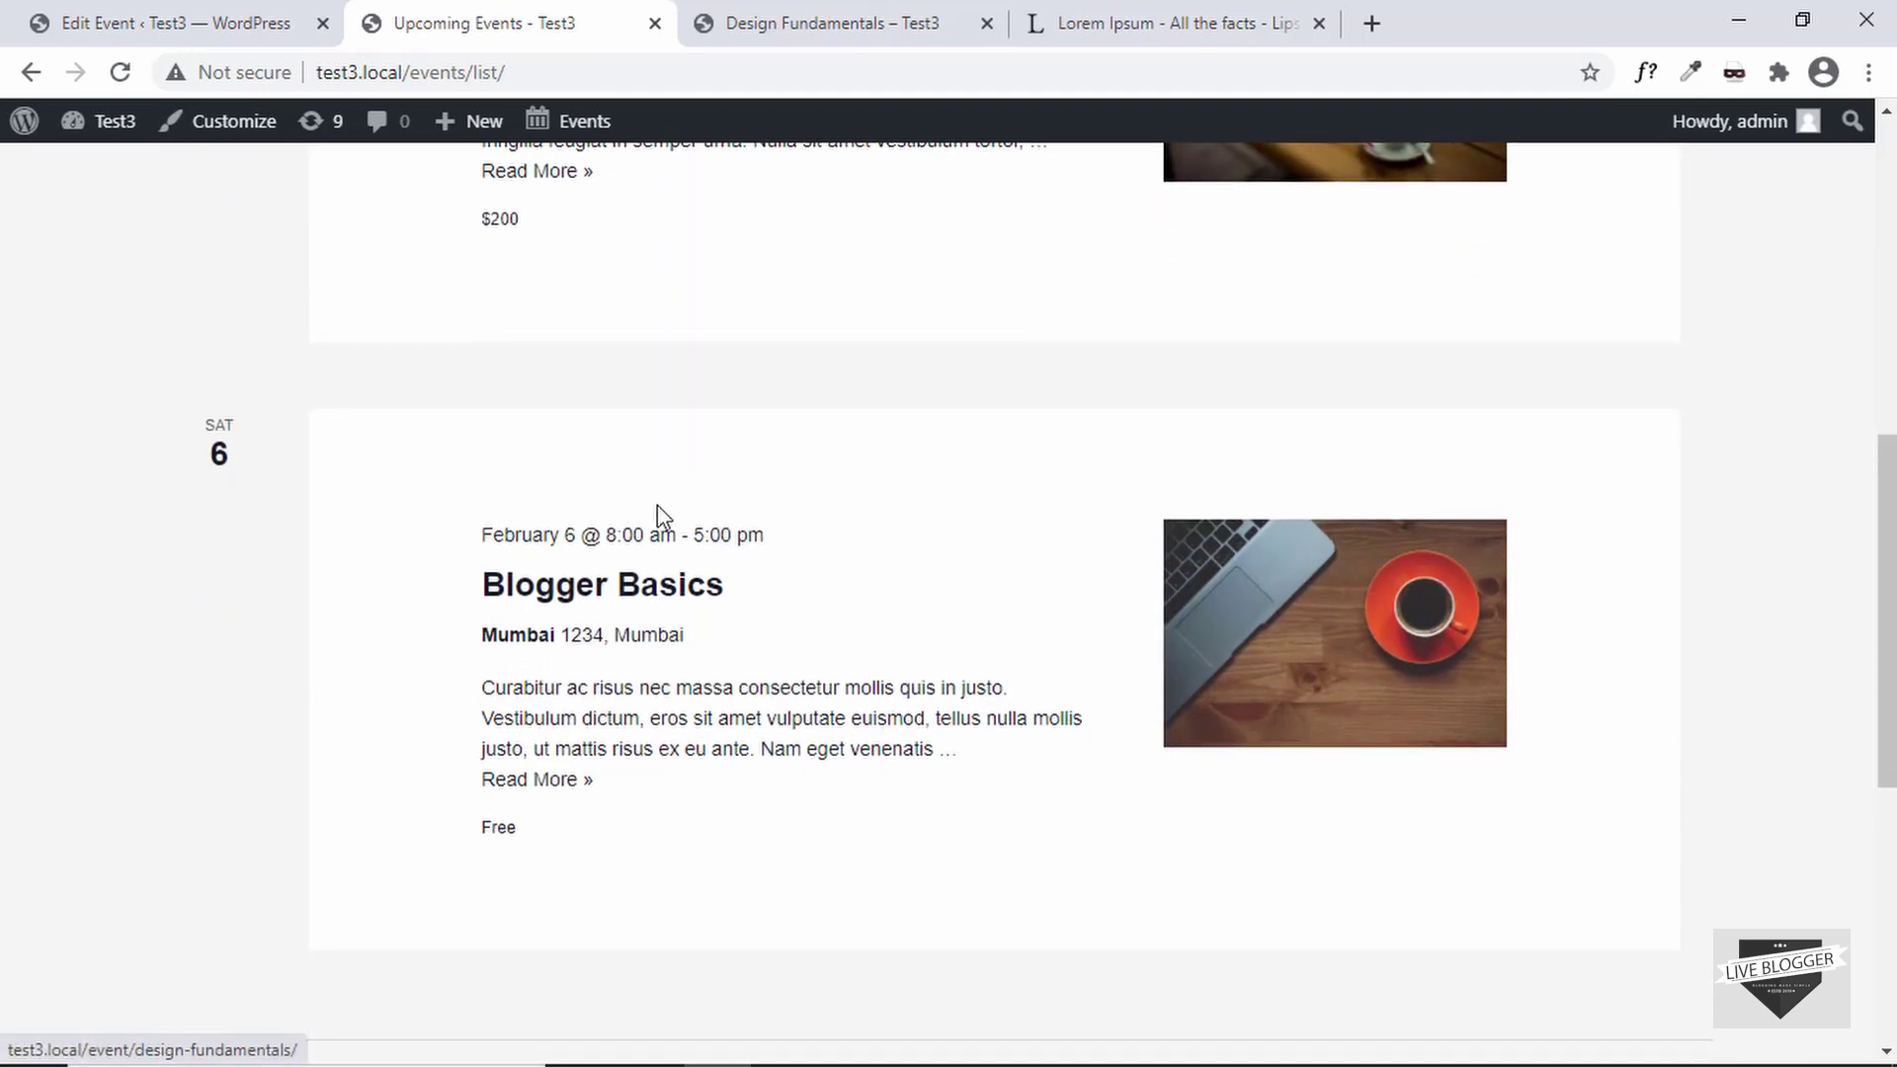
scroll(665, 525, "up", 1)
scroll(665, 526, "down", 2)
Open the Blogger Basics event from the list and look over its page
left_click(602, 531)
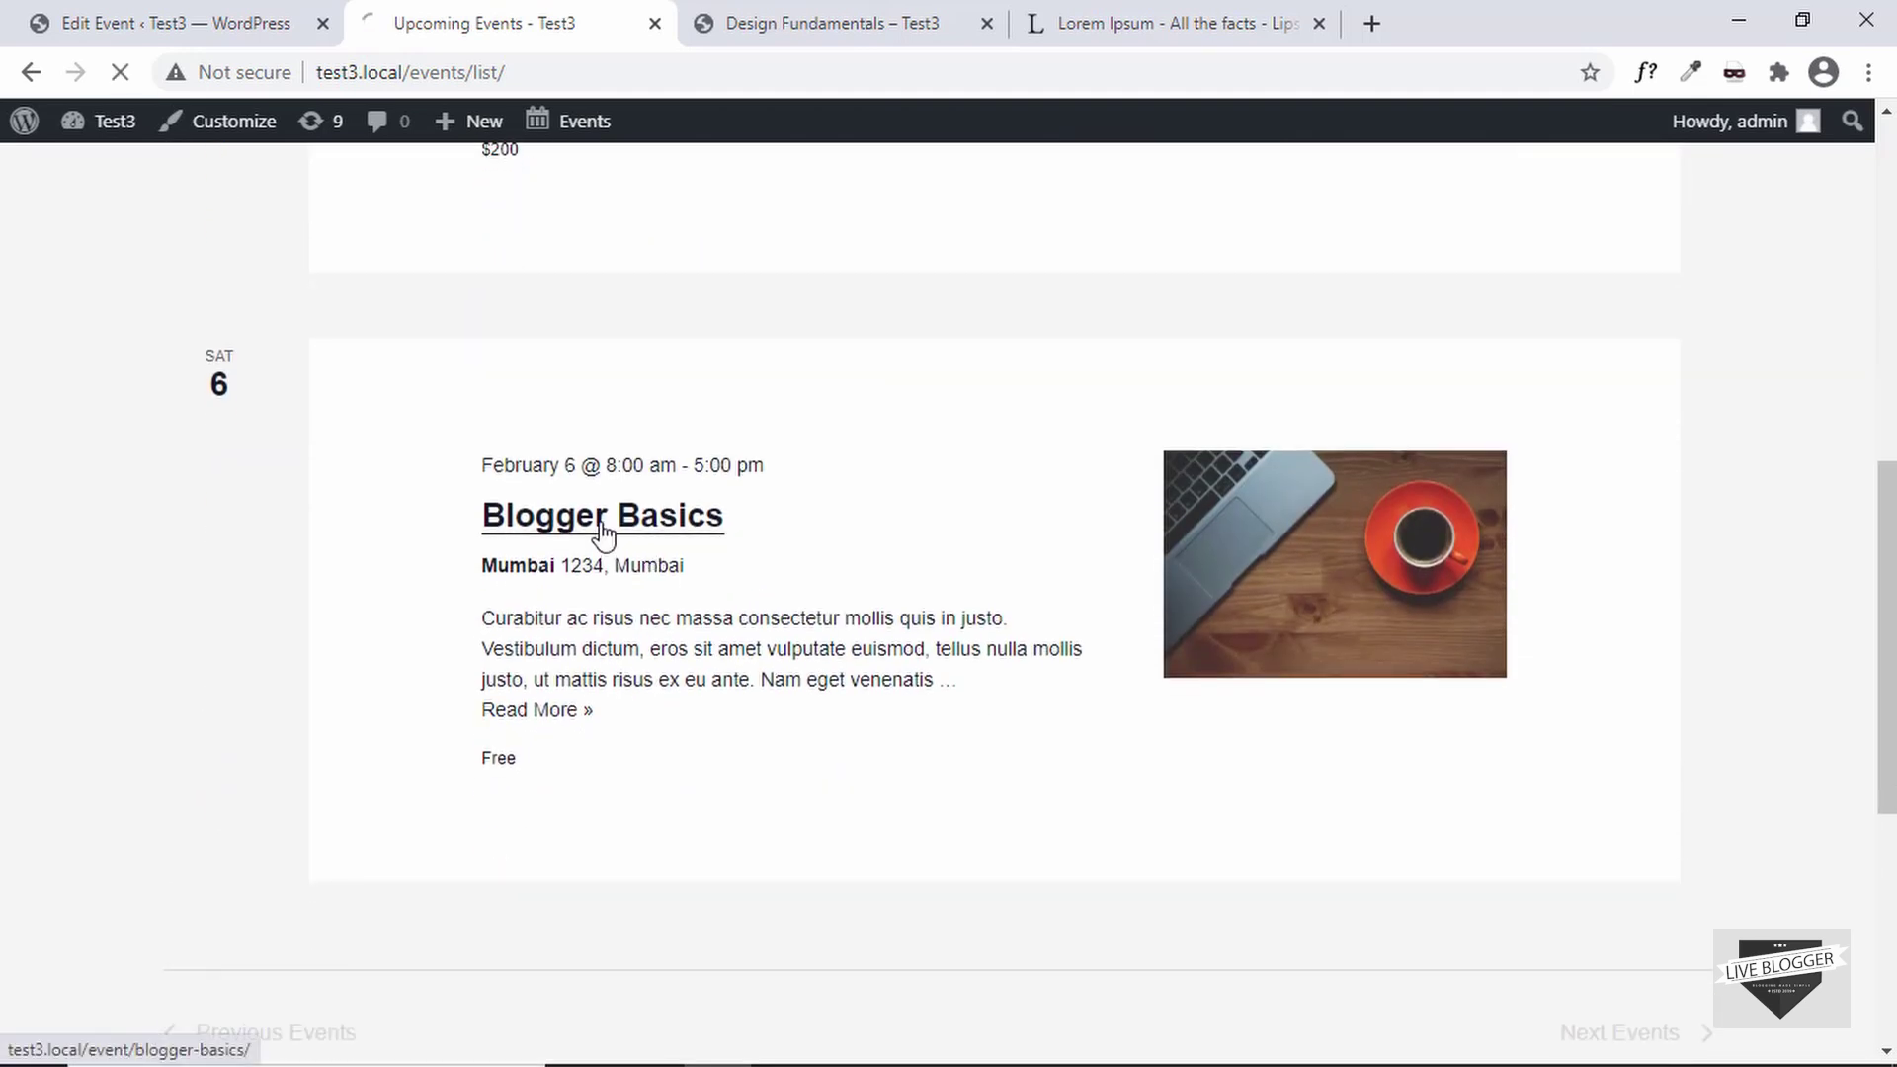
scroll(643, 517, "down", 12)
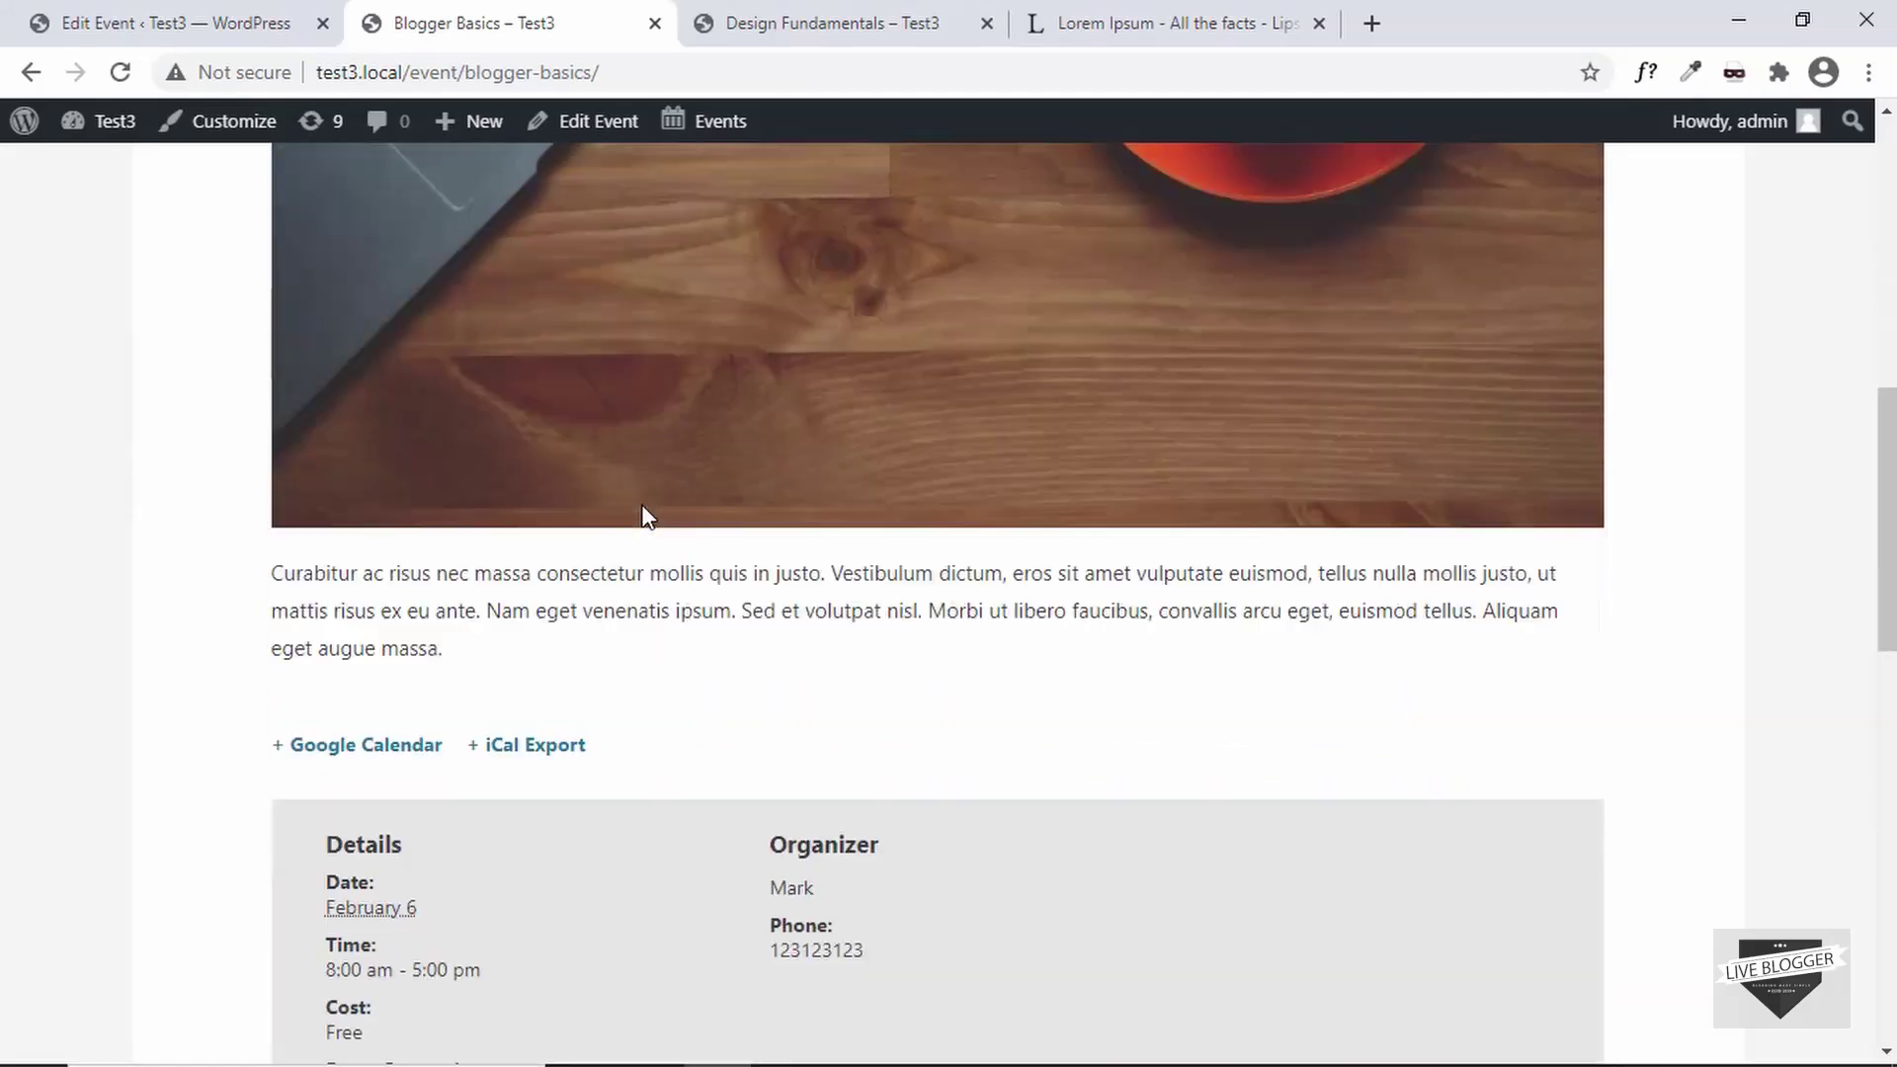
scroll(647, 516, "up", 13)
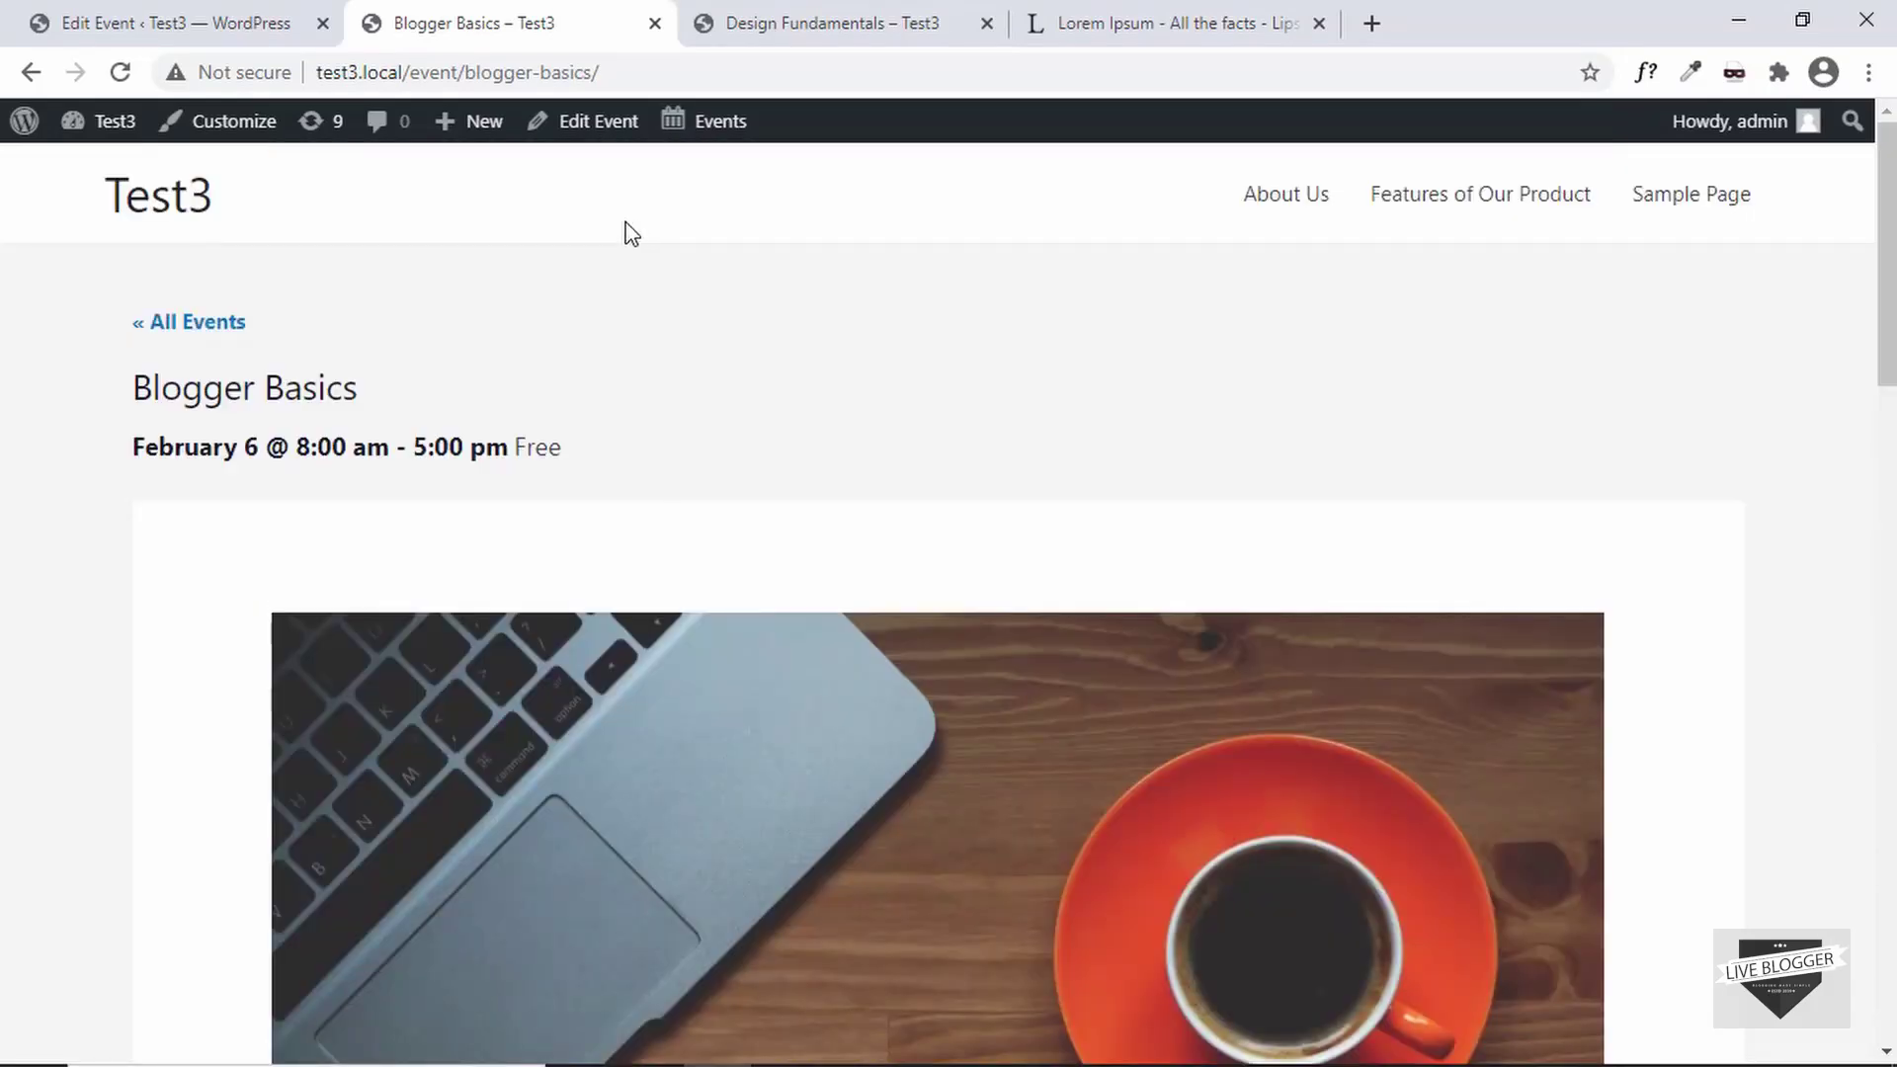
Return to the WordPress admin browser tab and look through the existing event tags
mouse_move(166, 30)
left_click(165, 30)
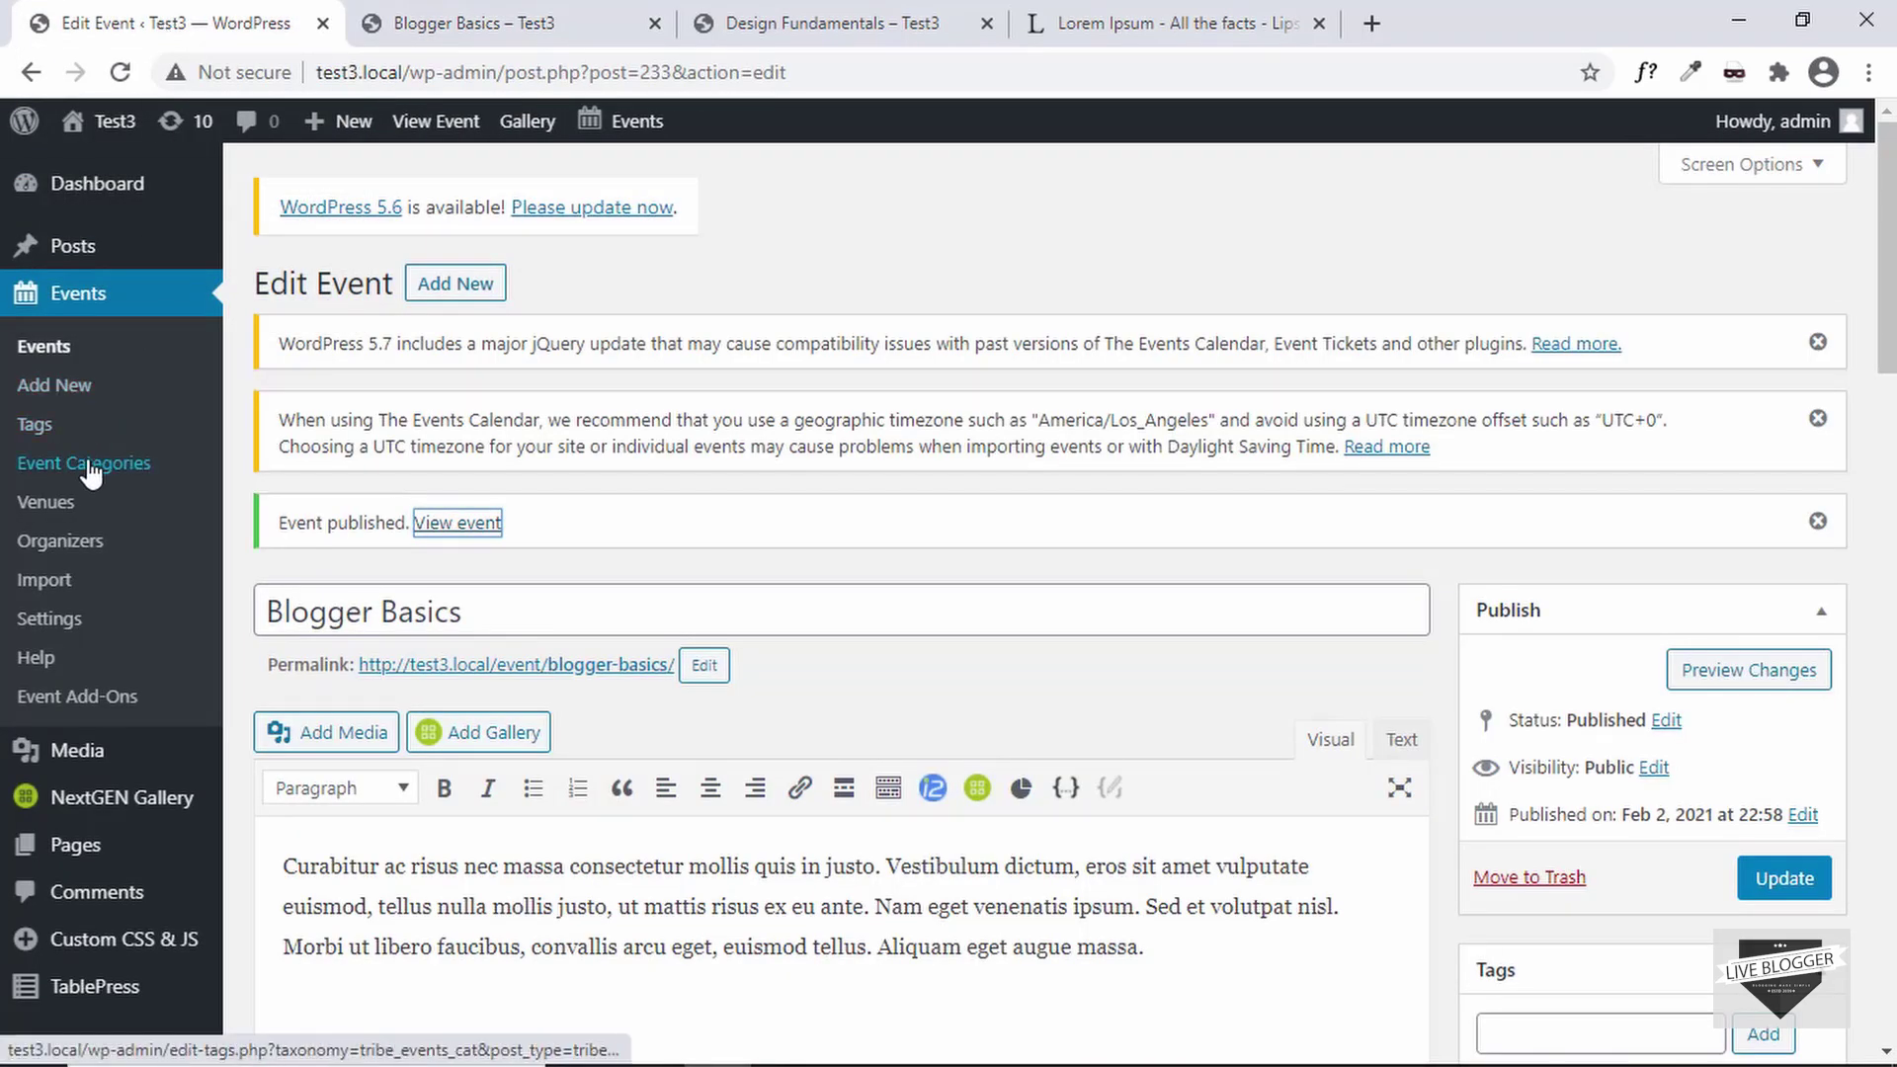
left_click(131, 432)
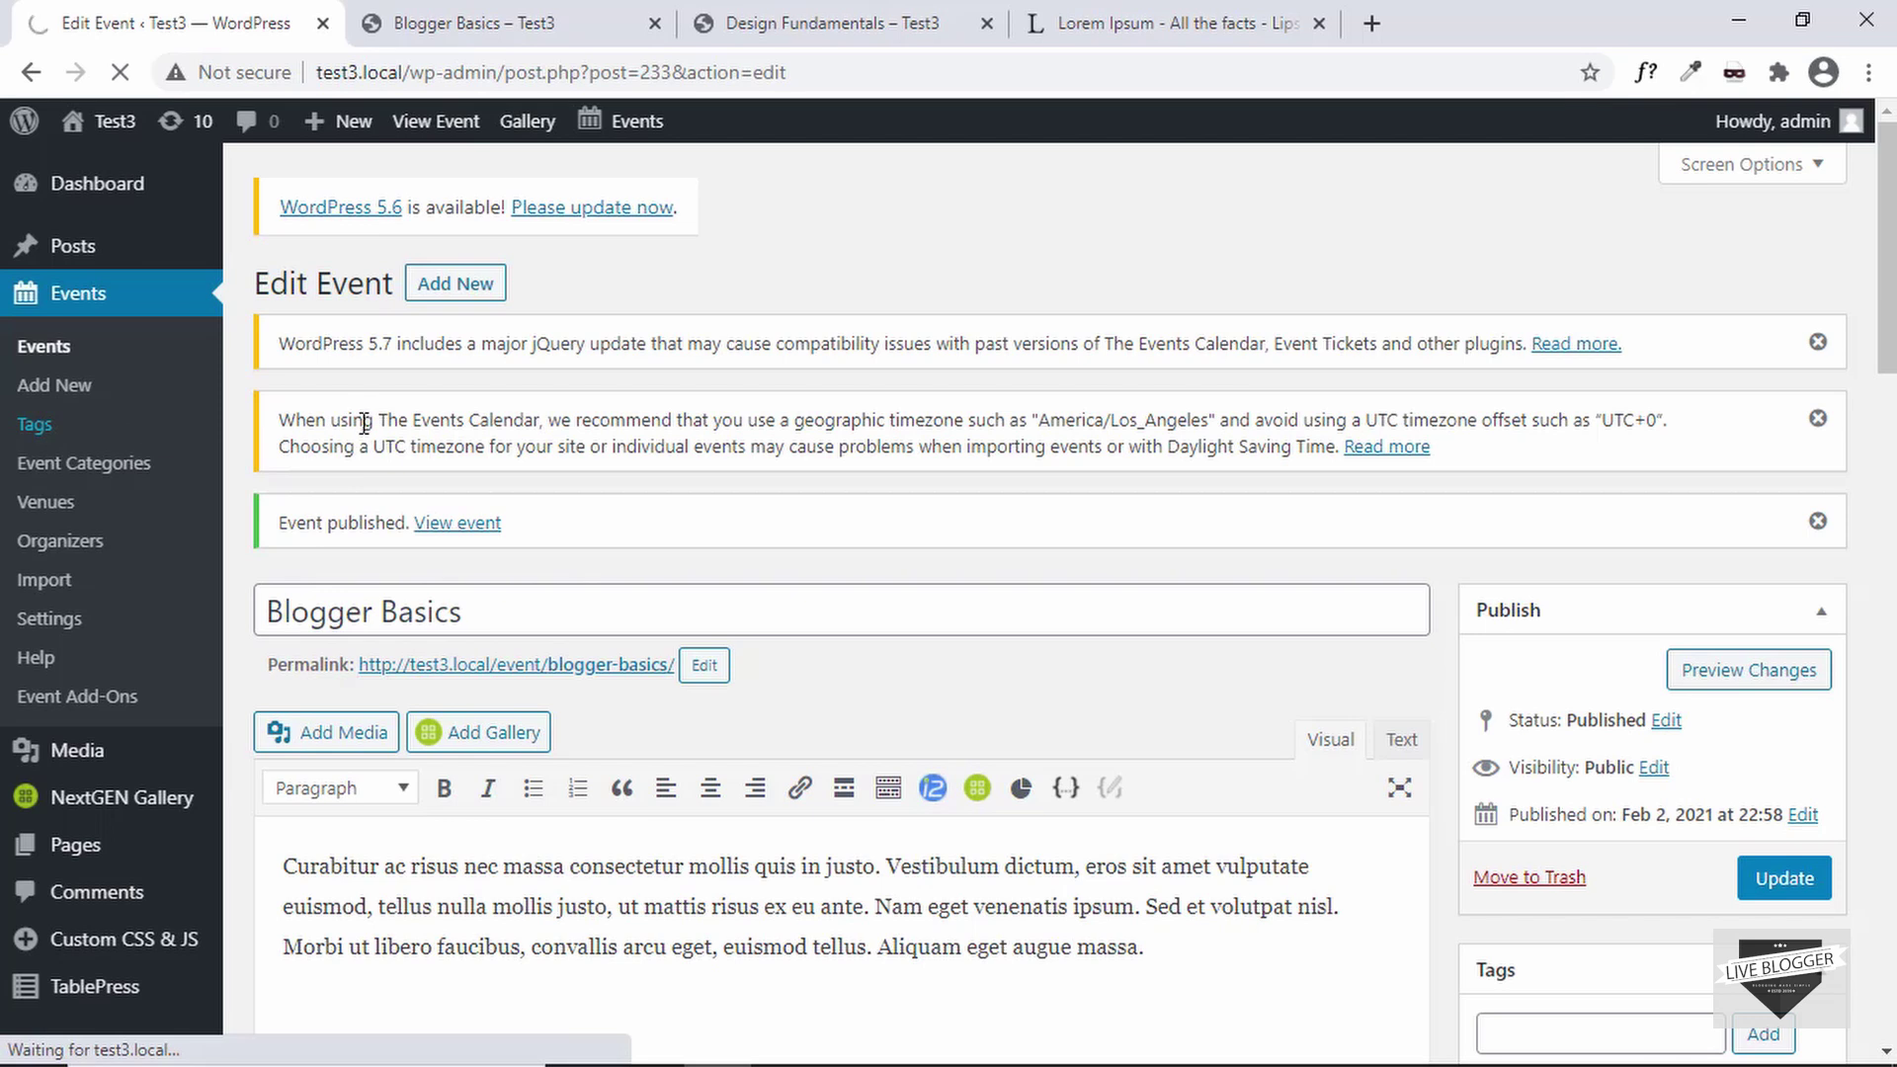
scroll(939, 500, "down", 3)
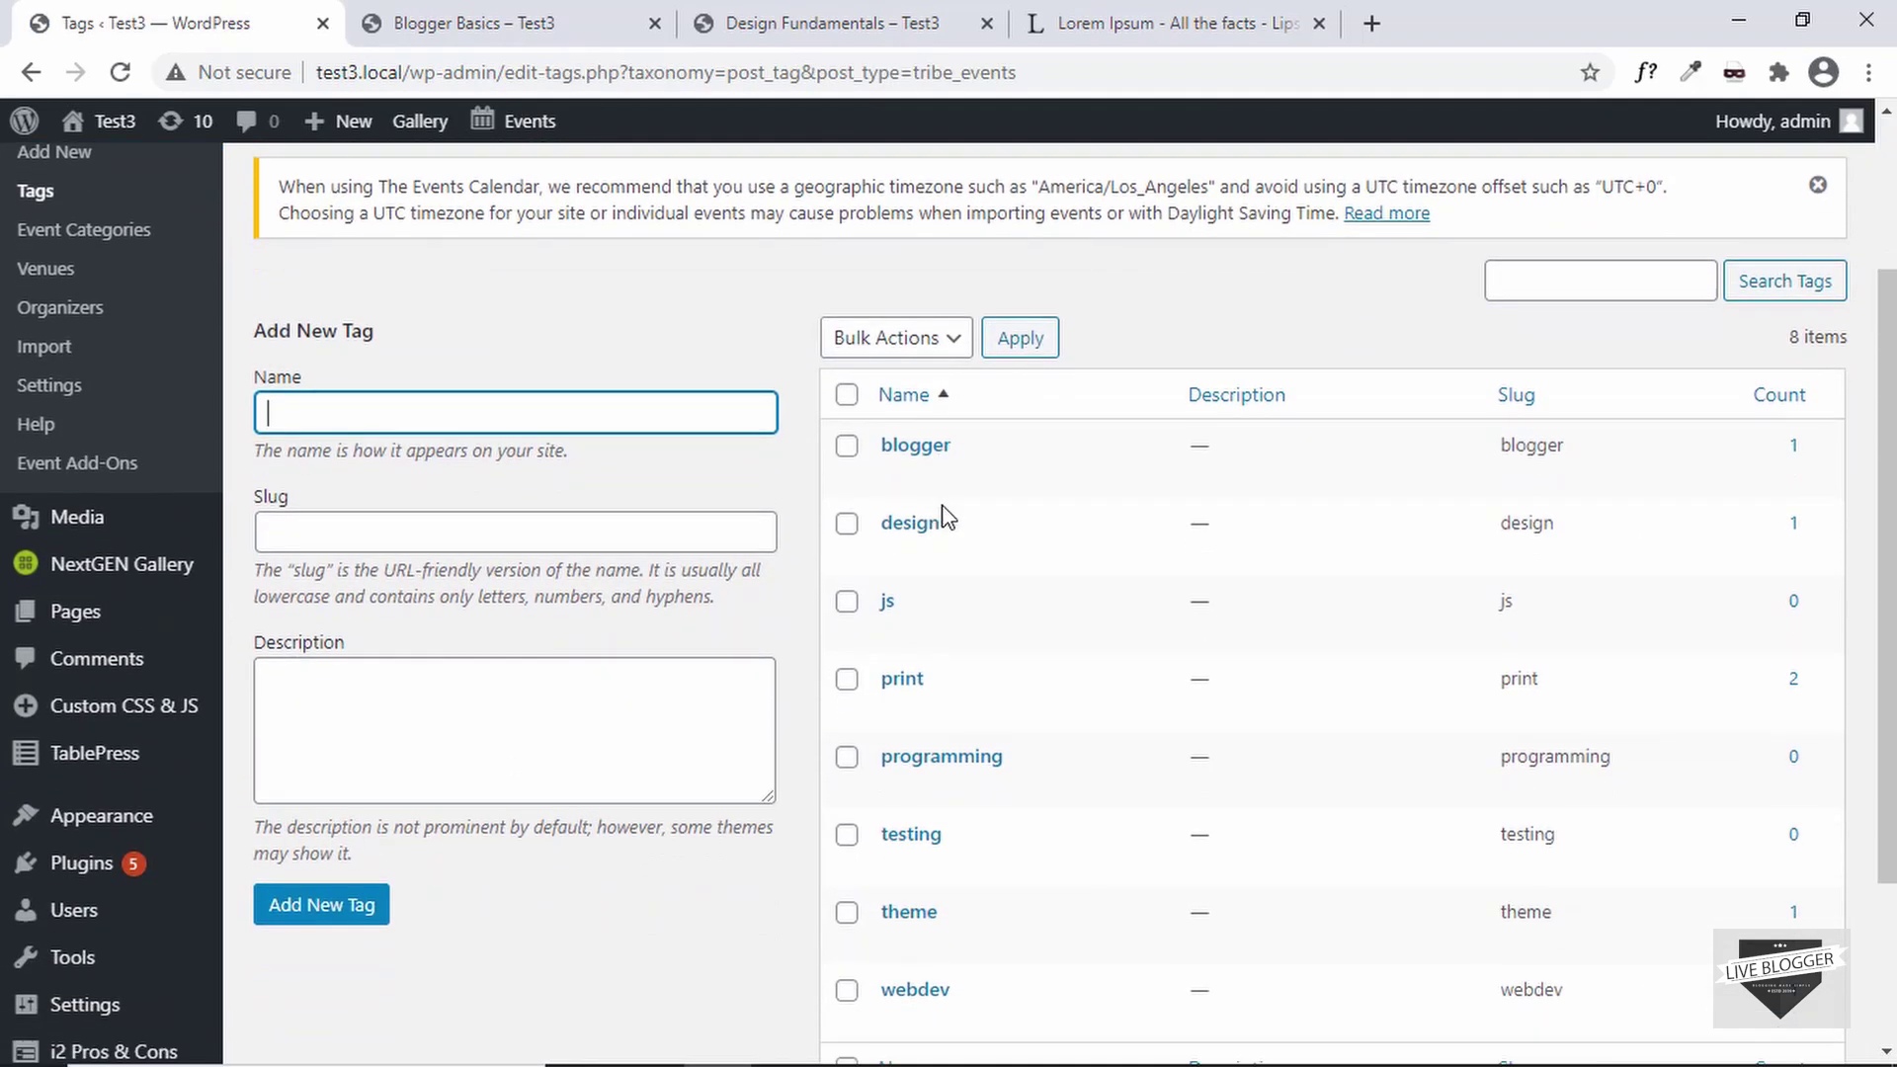
scroll(940, 511, "down", 2)
scroll(718, 494, "up", 3)
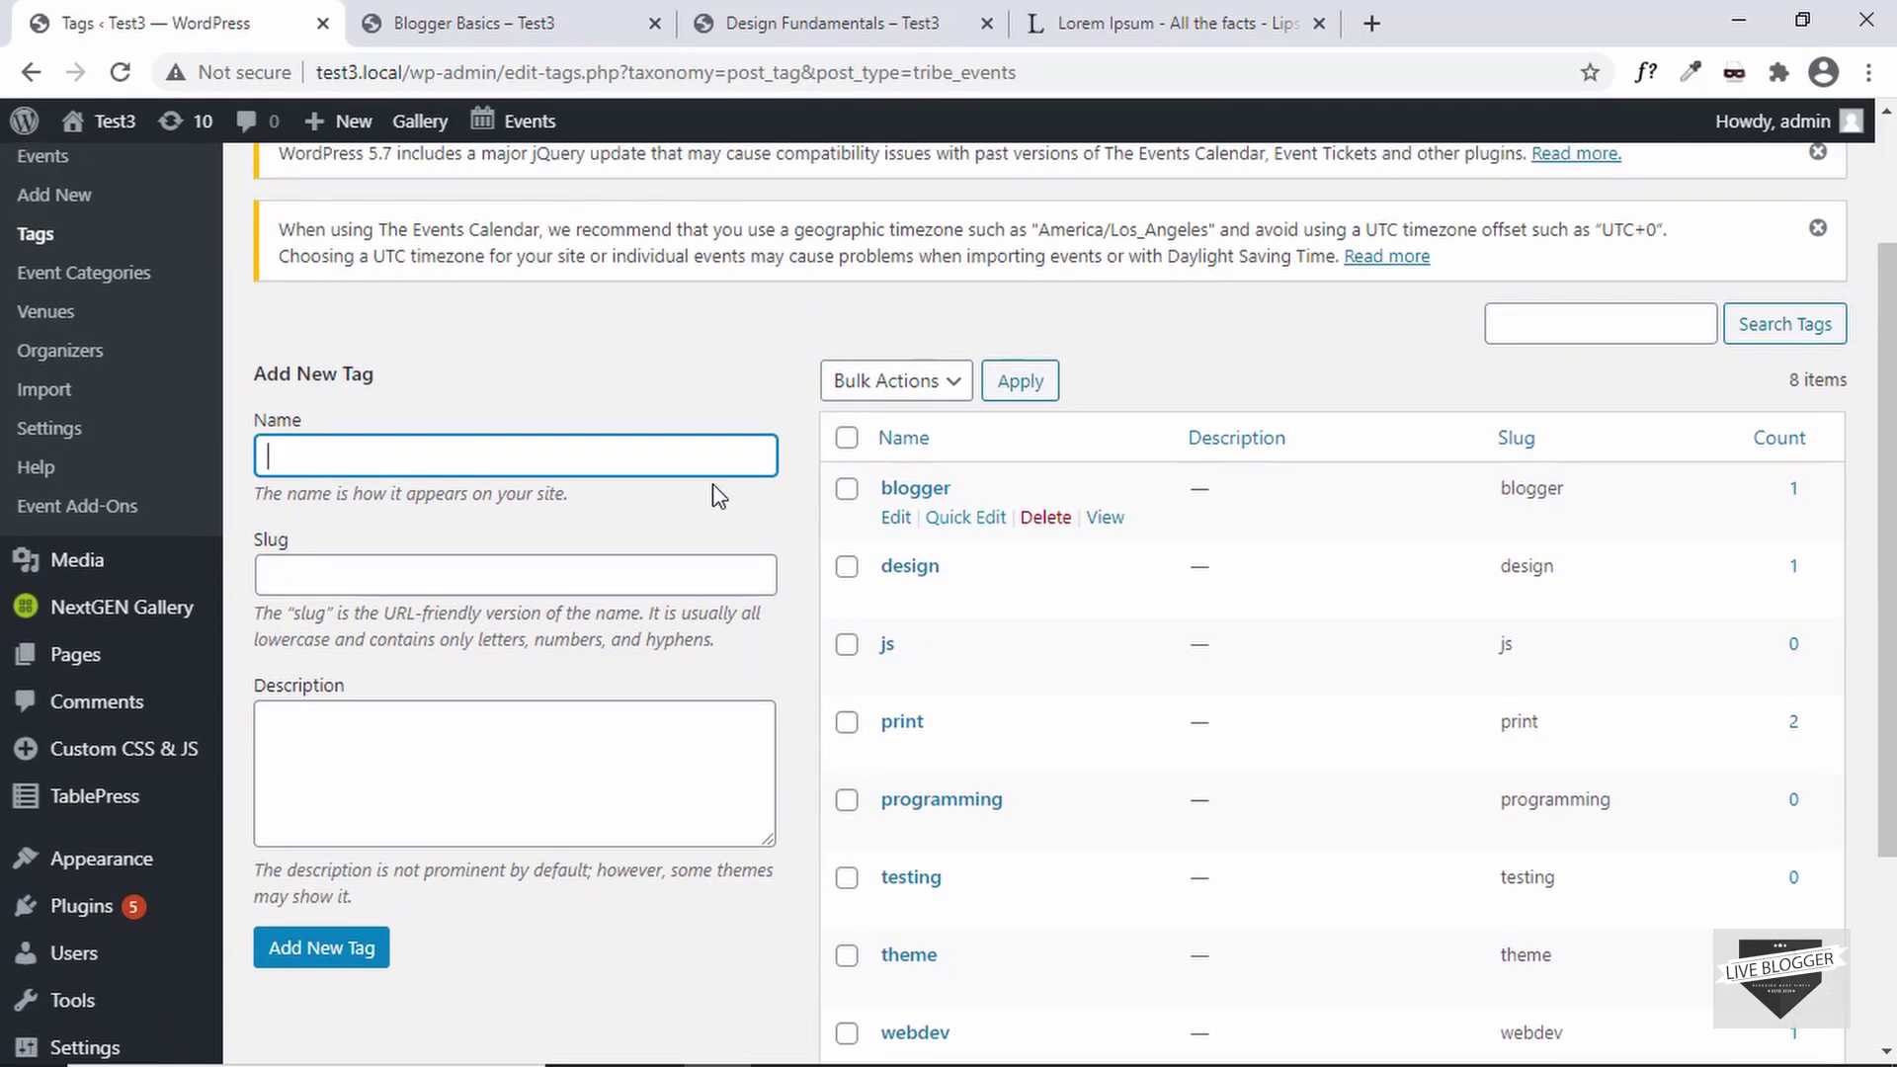
Open the Event Categories page and look over its category list and the new category form
left_click(85, 284)
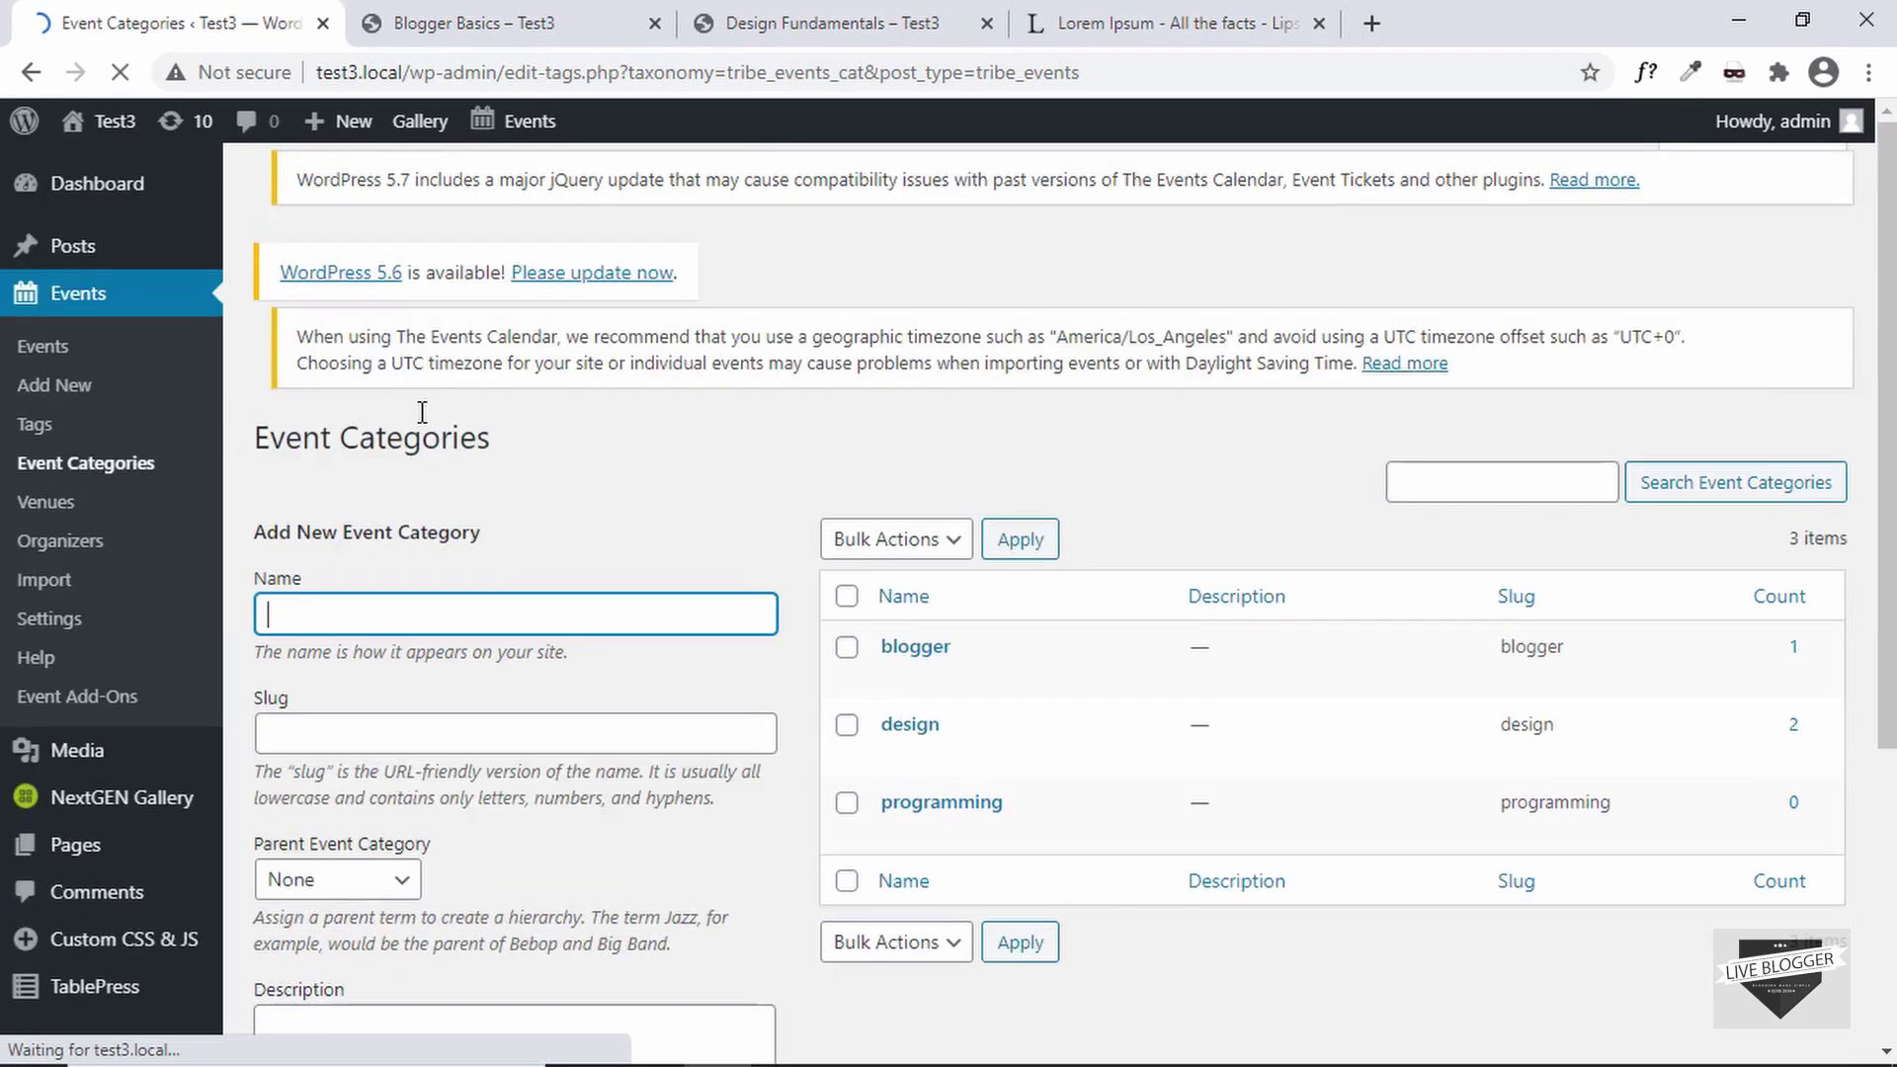
scroll(720, 550, "down", 2)
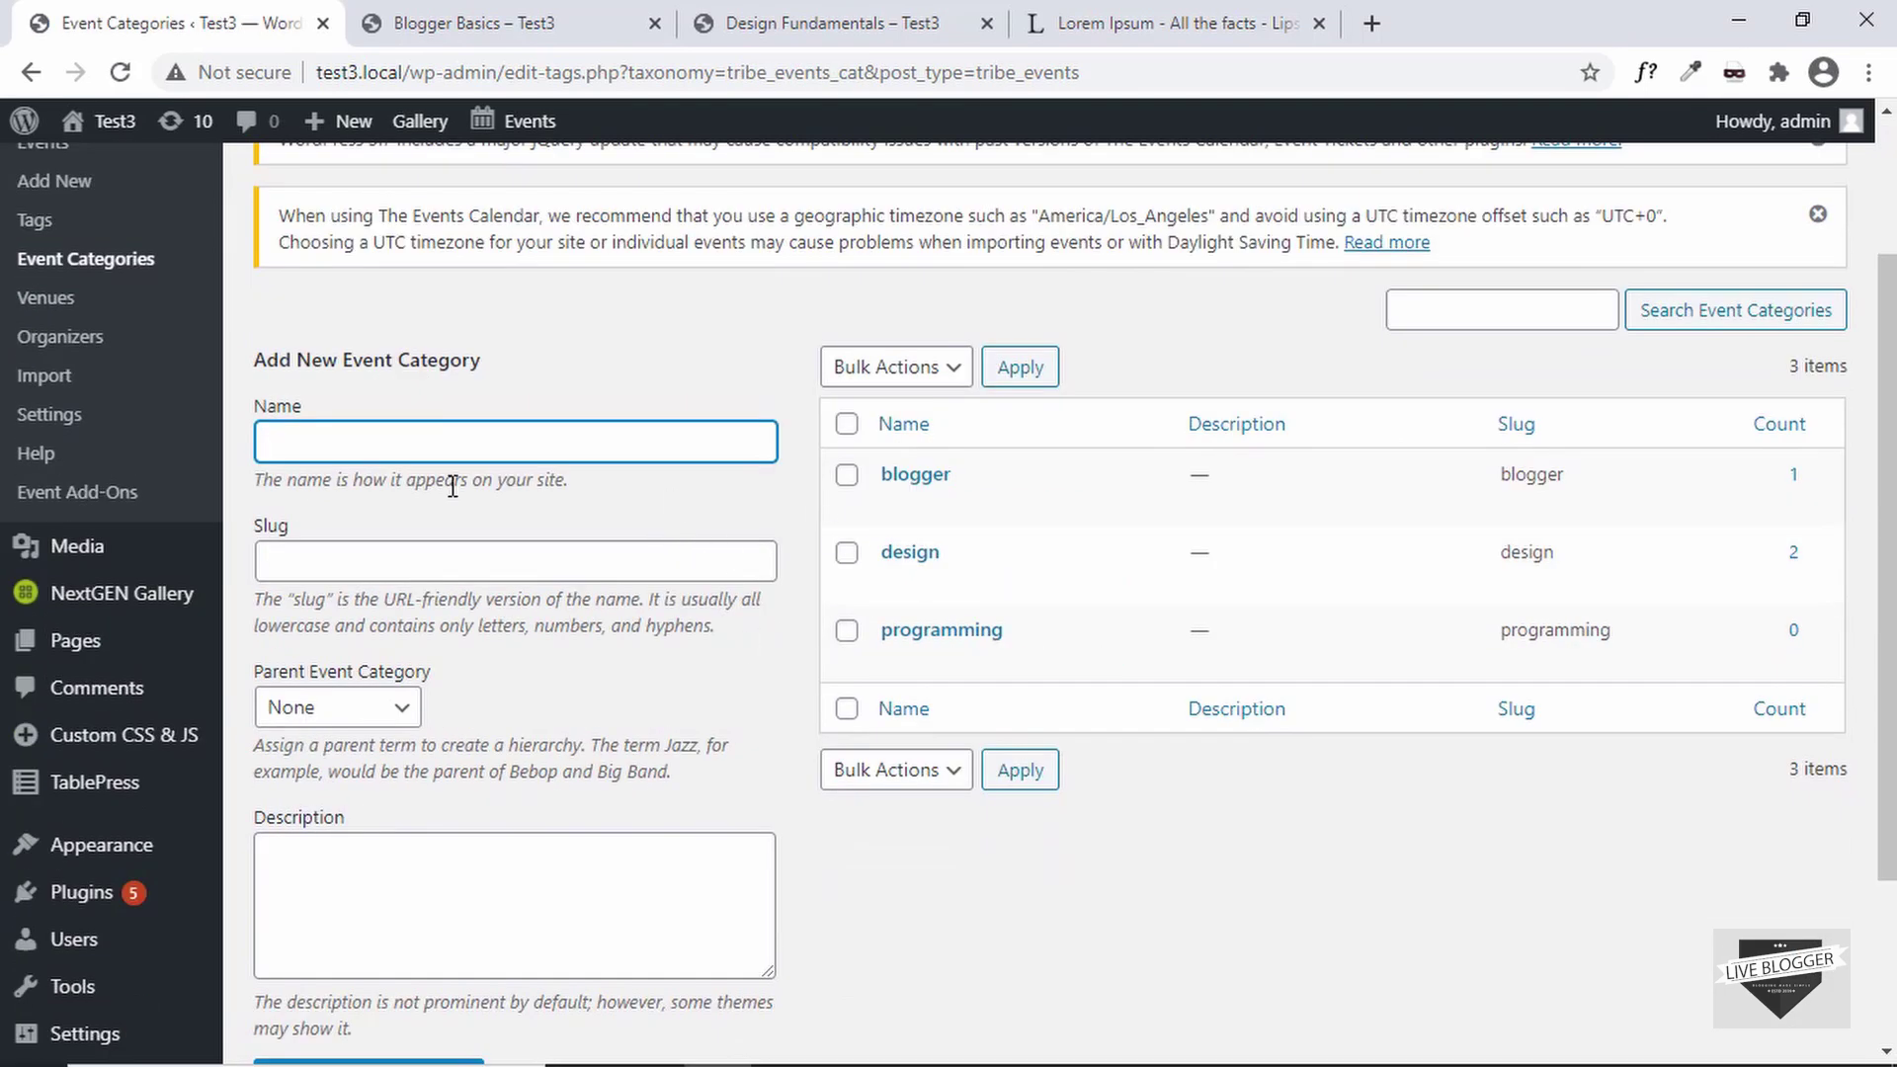
scroll(452, 486, "up", 2)
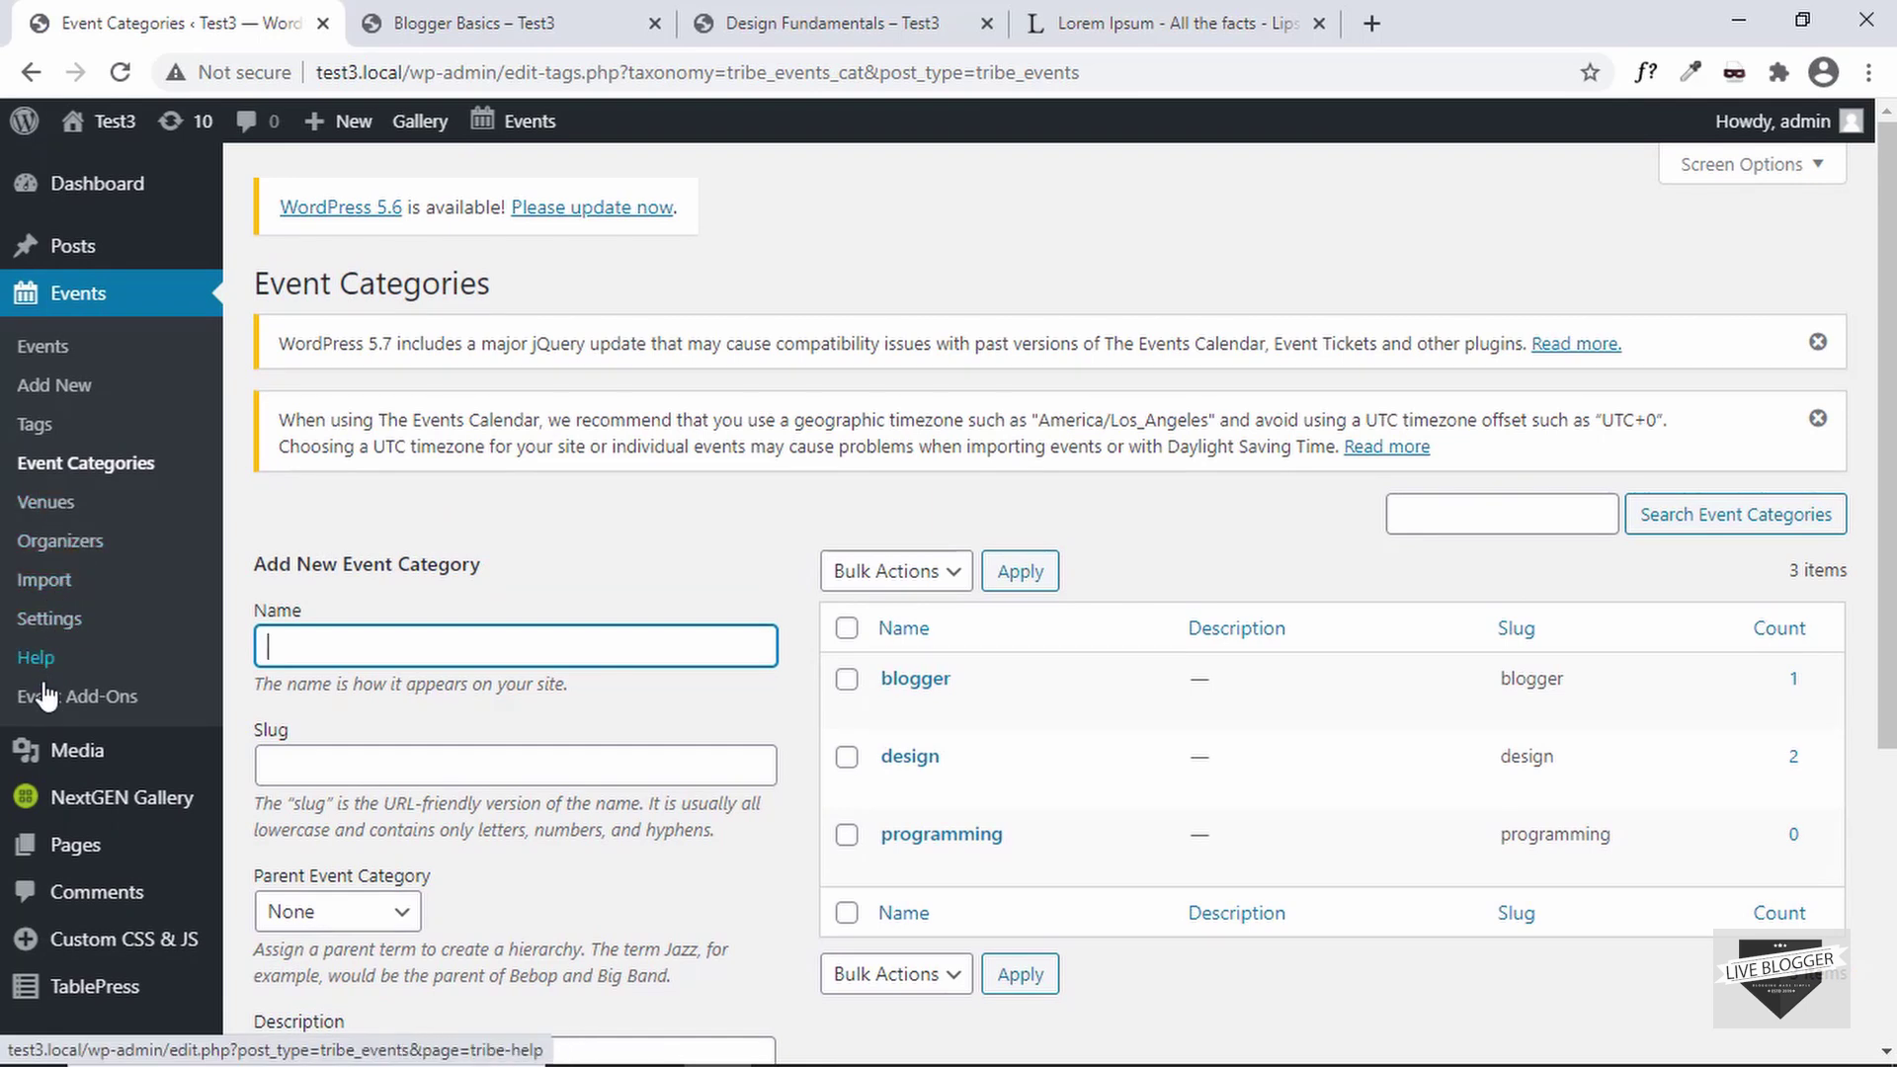
Open the Events settings and go to the General Settings options, starting with the number of events per page
left_click(45, 620)
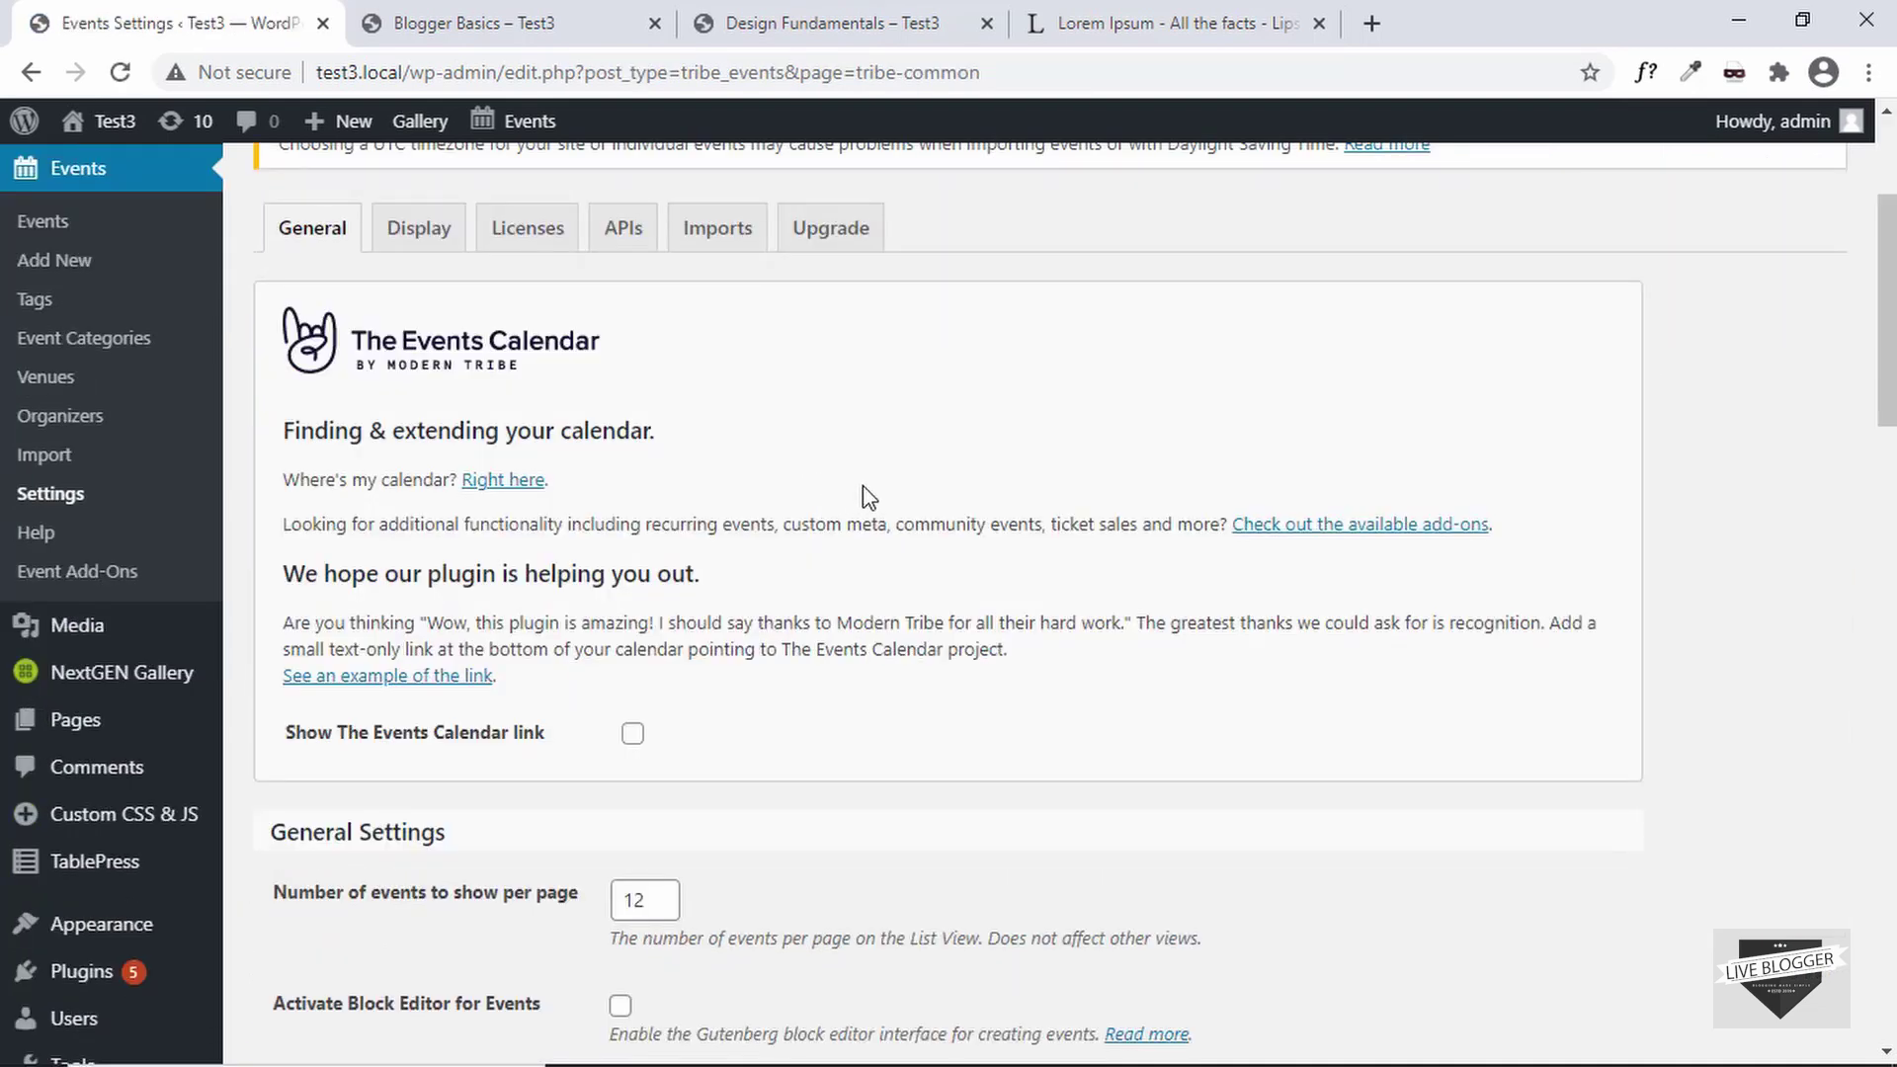
scroll(864, 494, "down", 3)
scroll(466, 339, "down", 3)
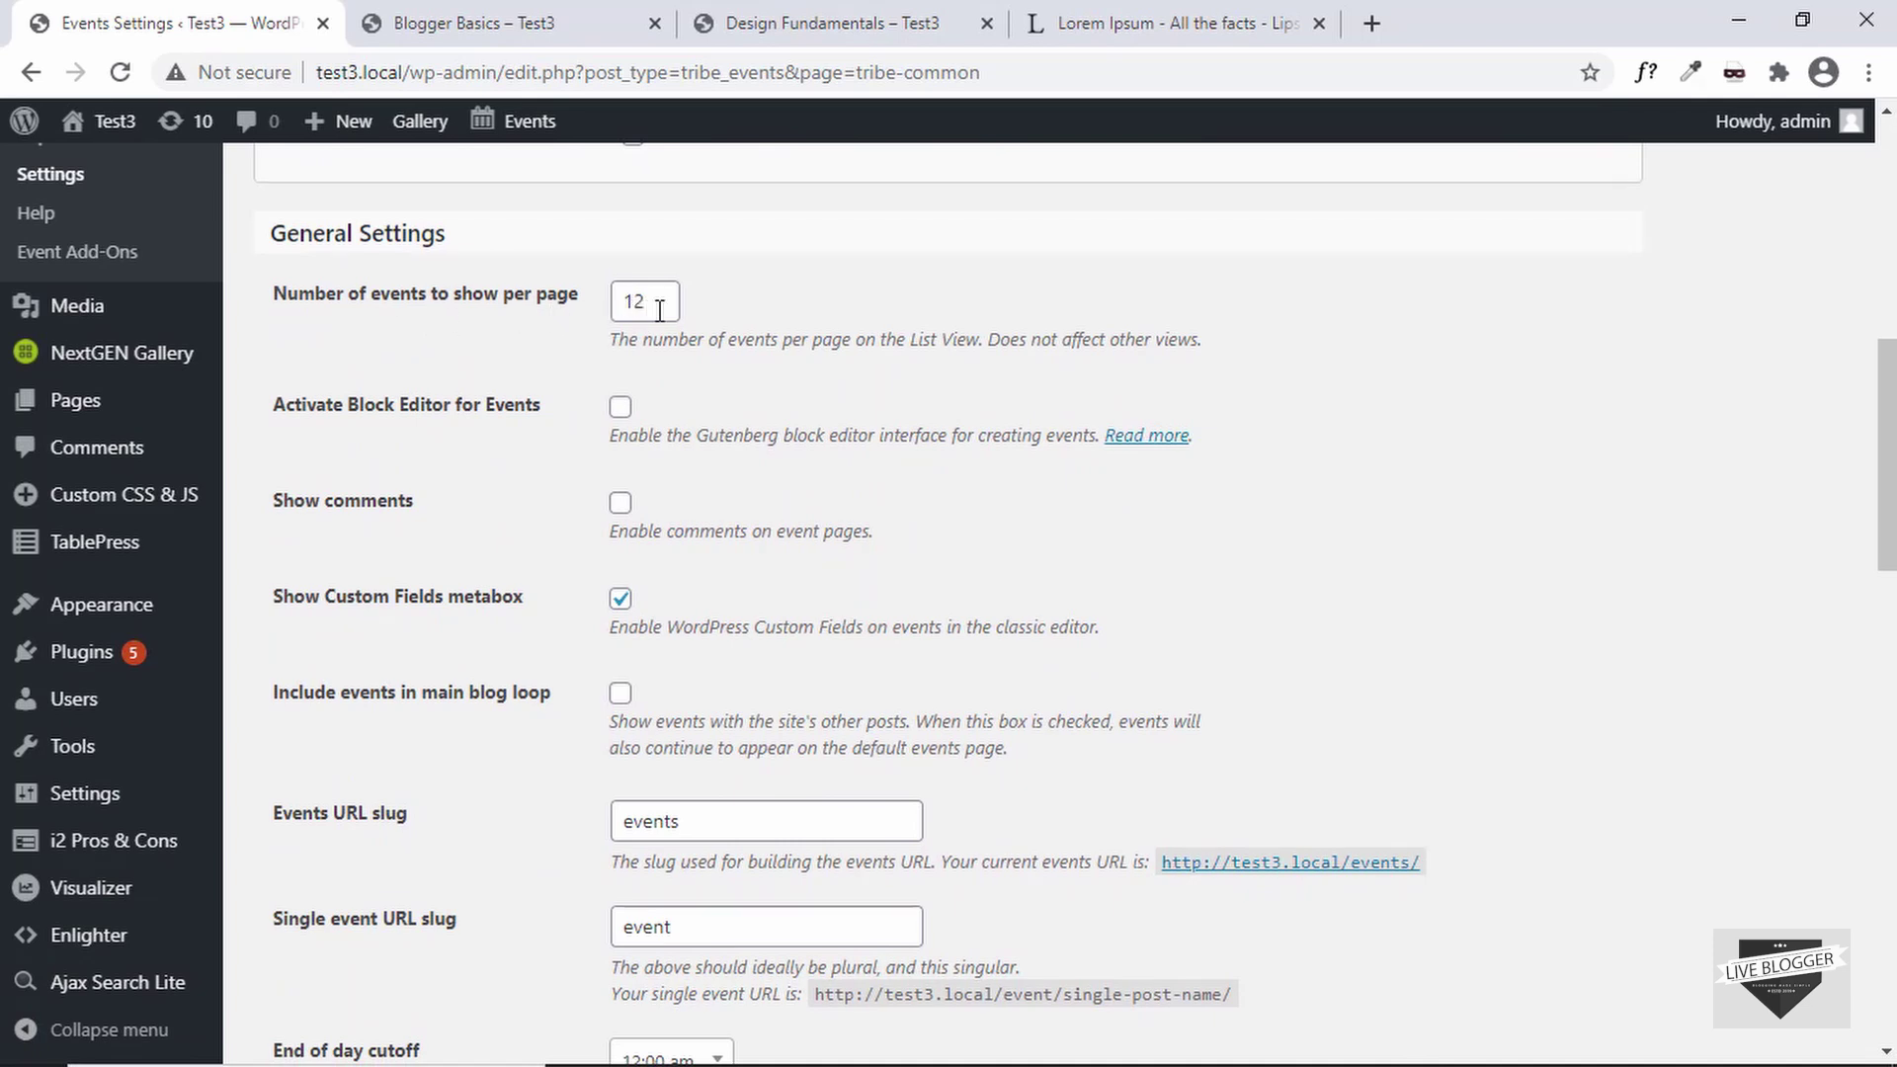
Look through the General Settings options for the block editor, comments, custom fields, main blog loop and URL slugs
scroll(504, 431, "down", 1)
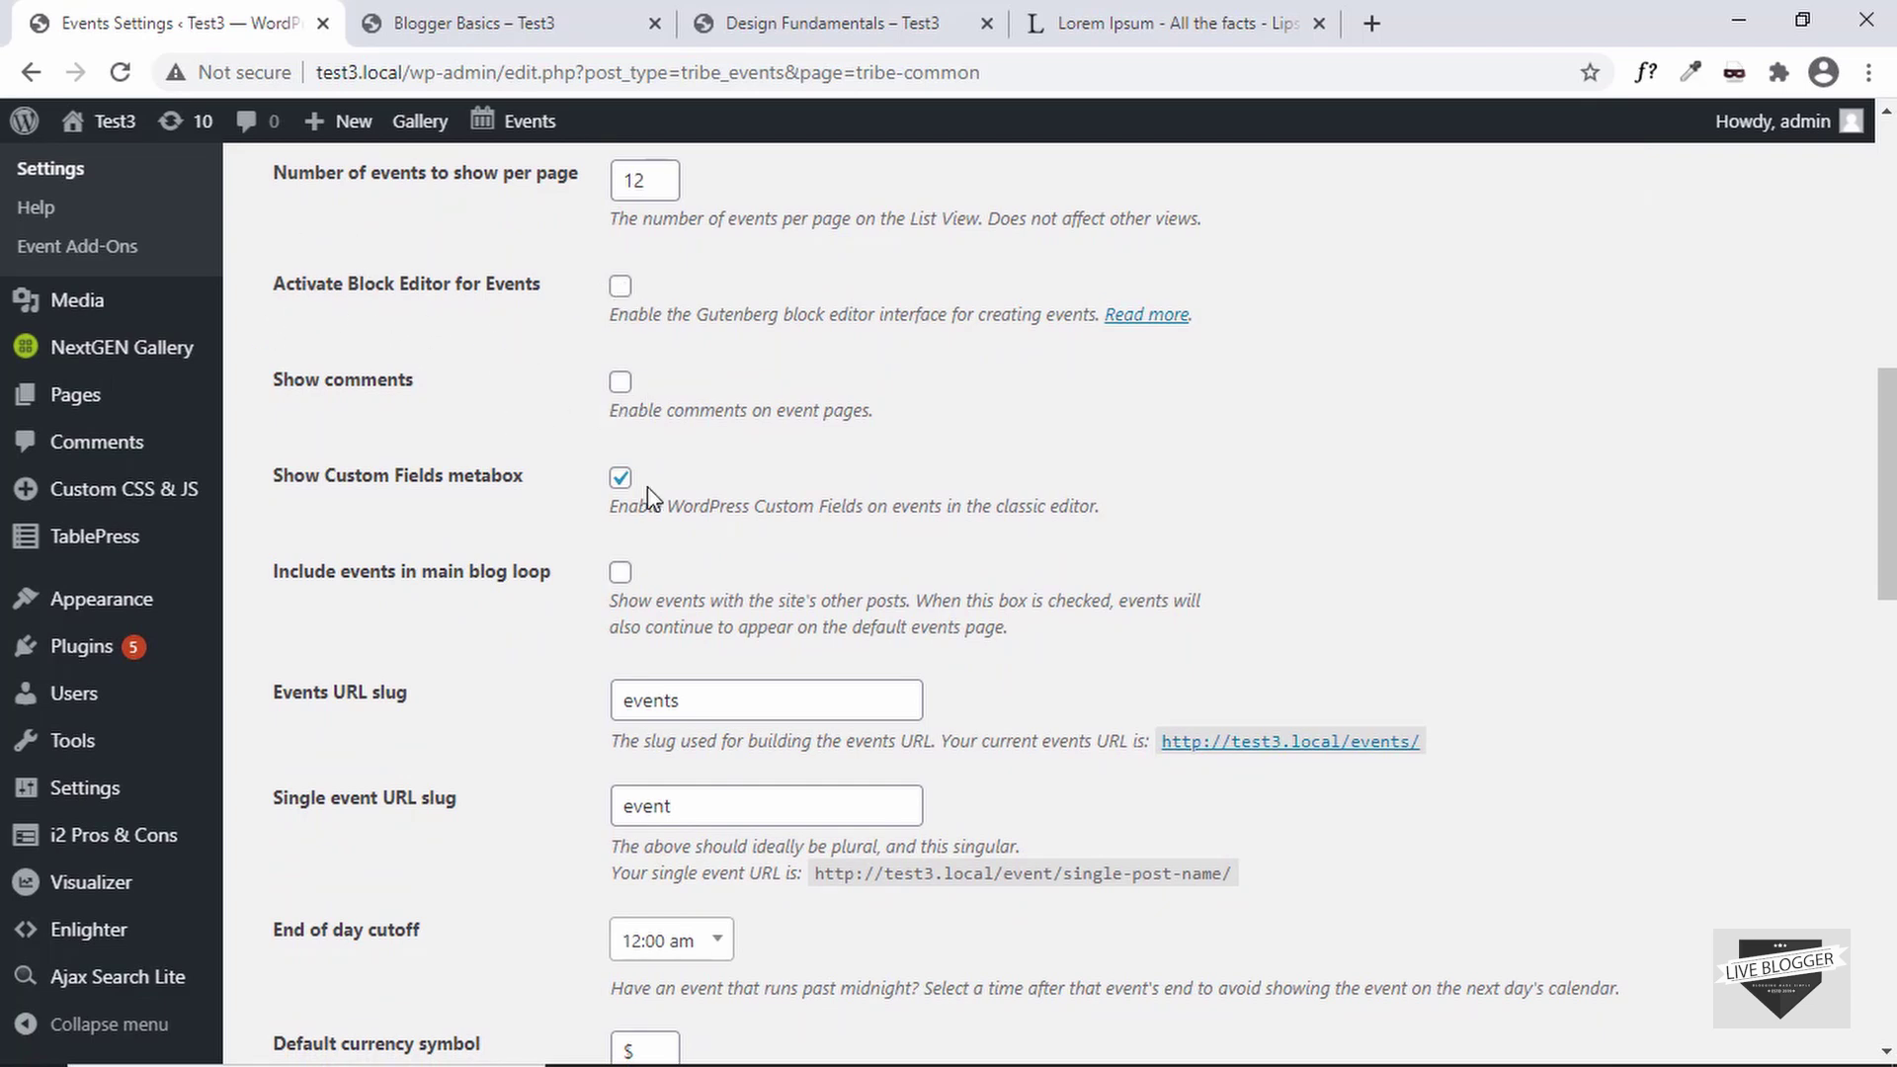
scroll(524, 532, "down", 1)
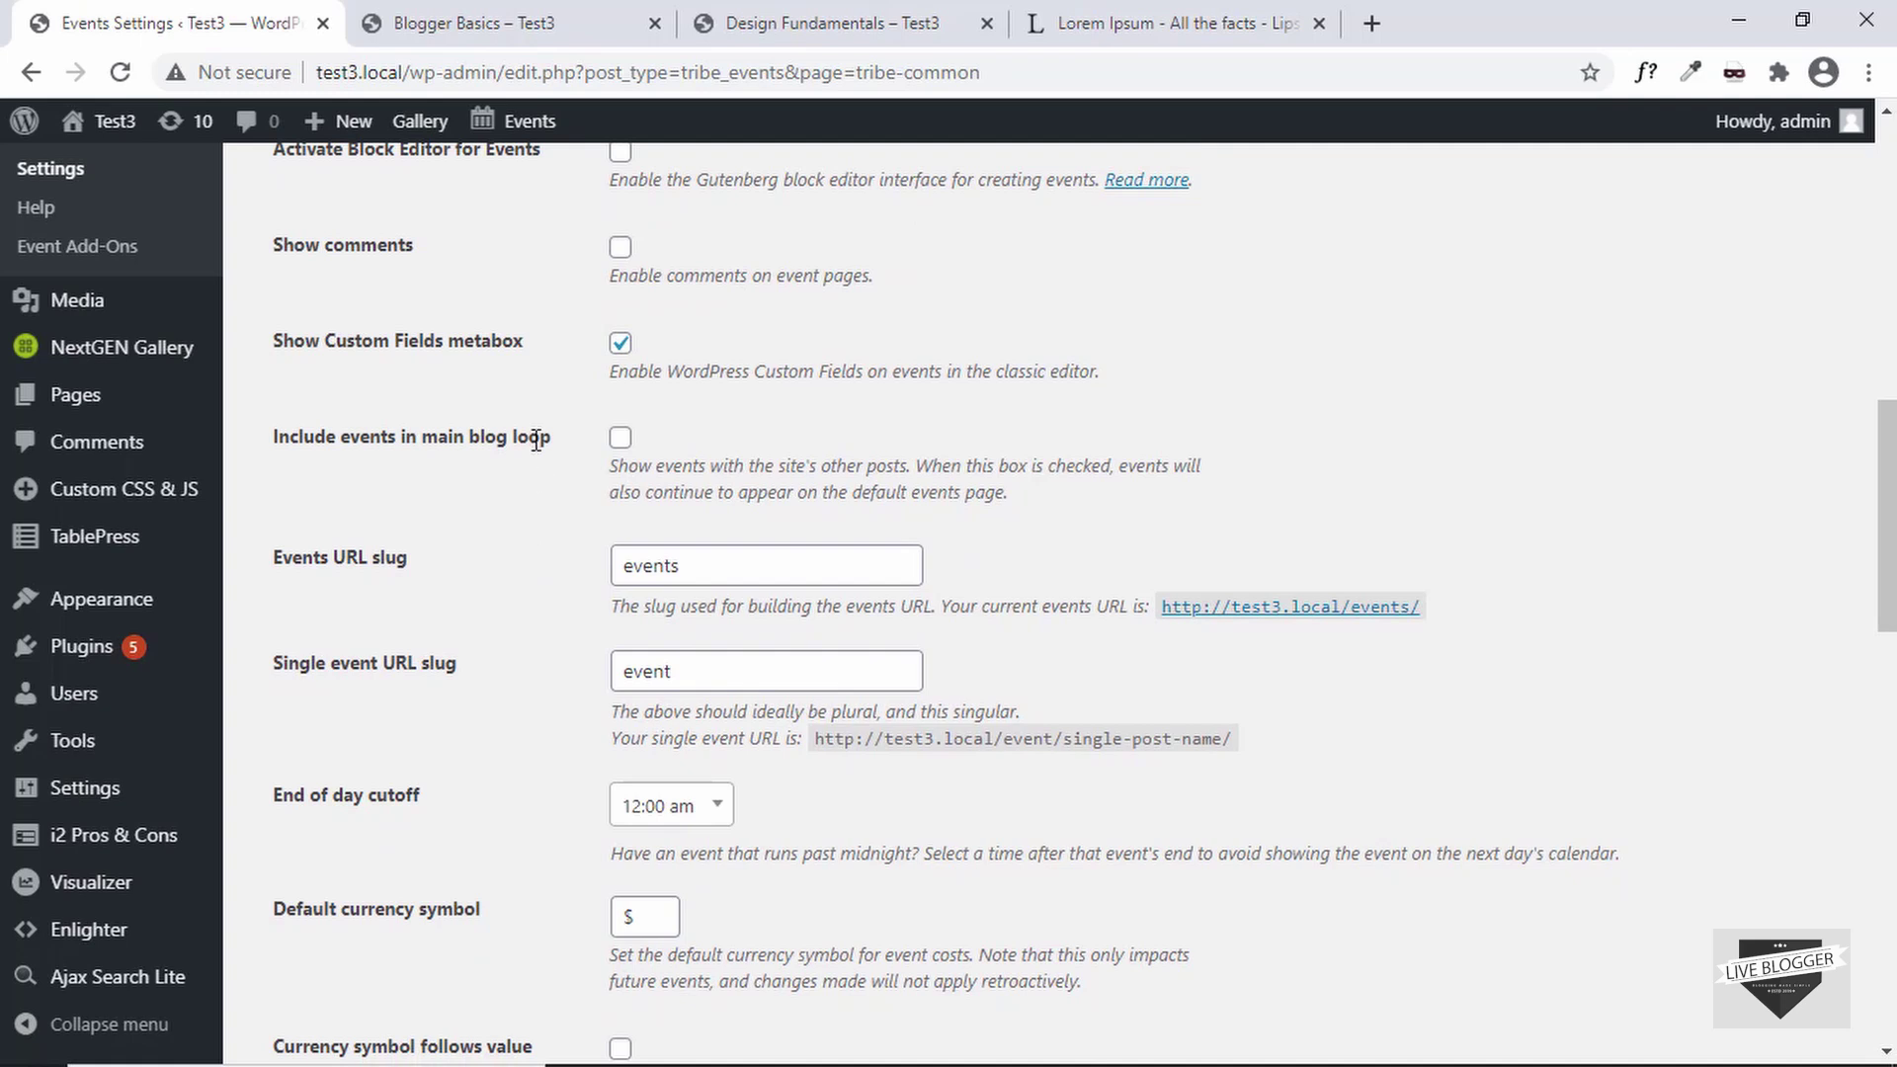
scroll(593, 411, "down", 2)
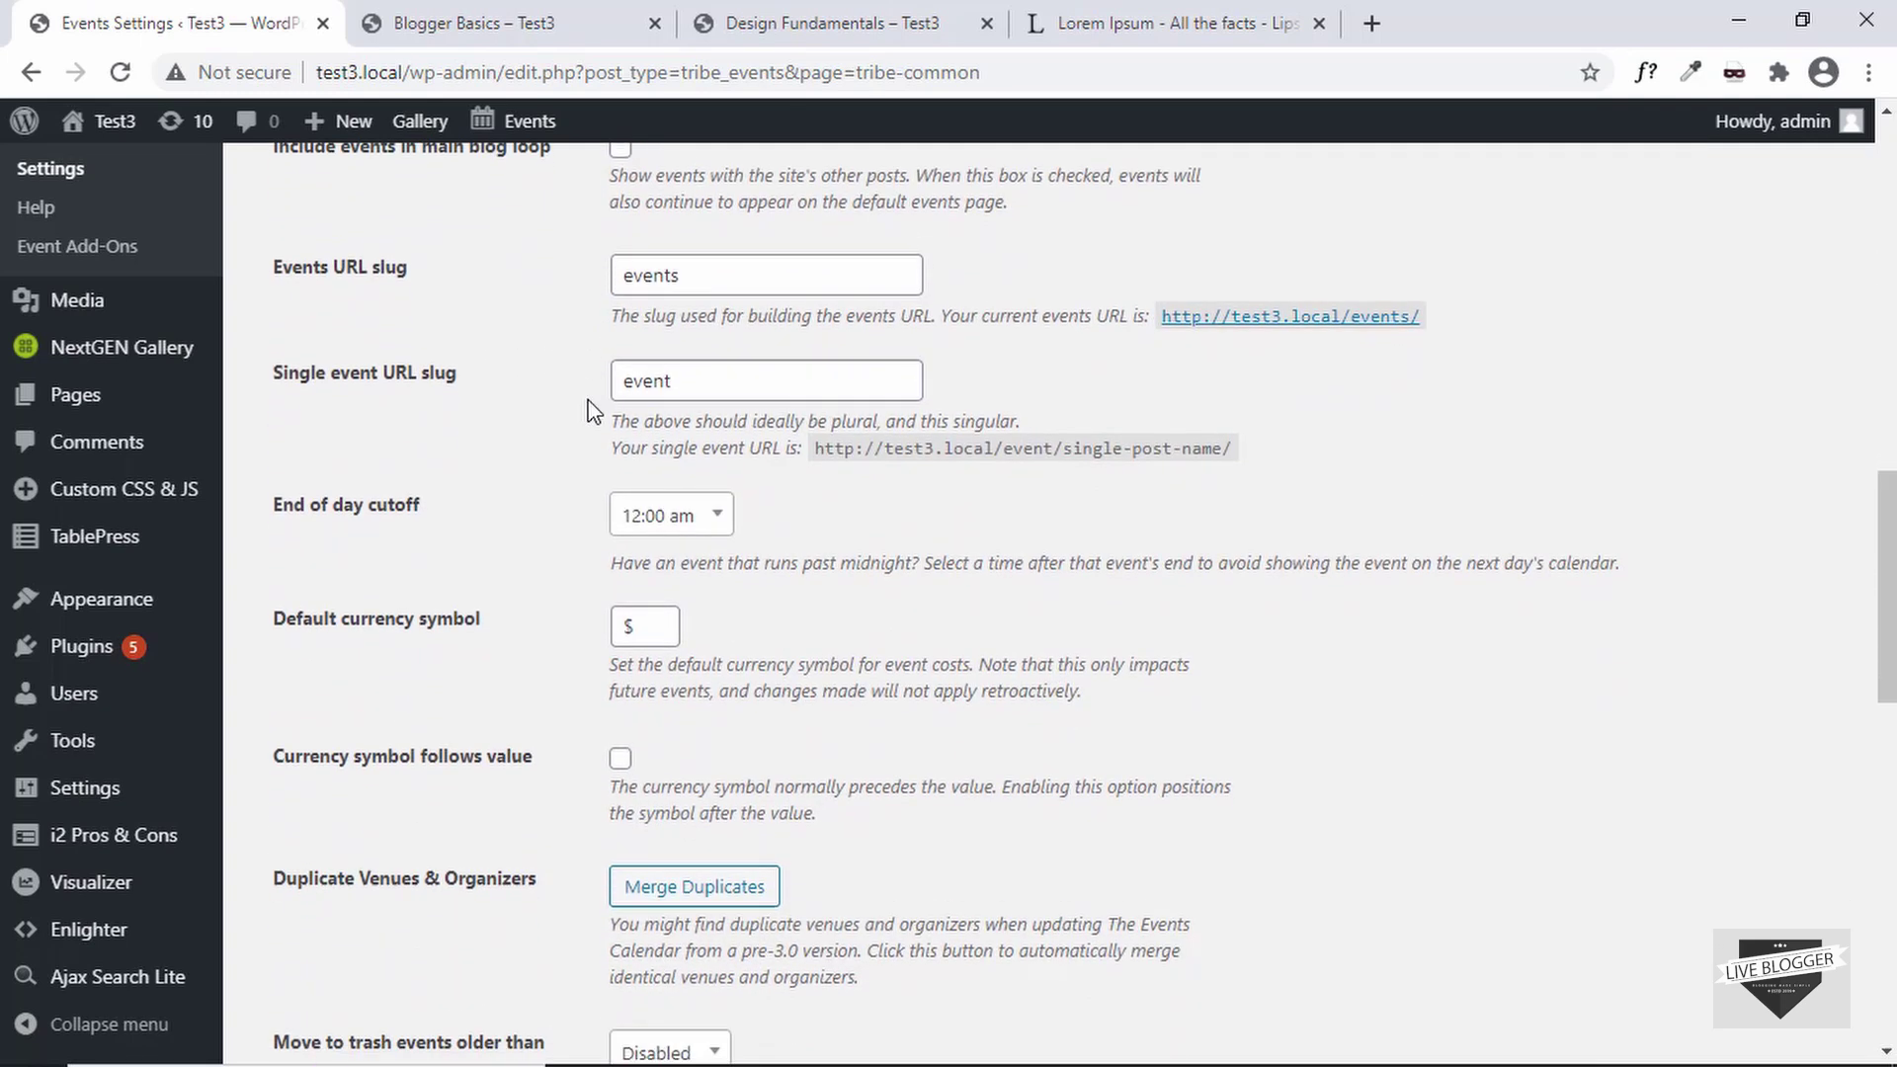
scroll(642, 375, "up", 1)
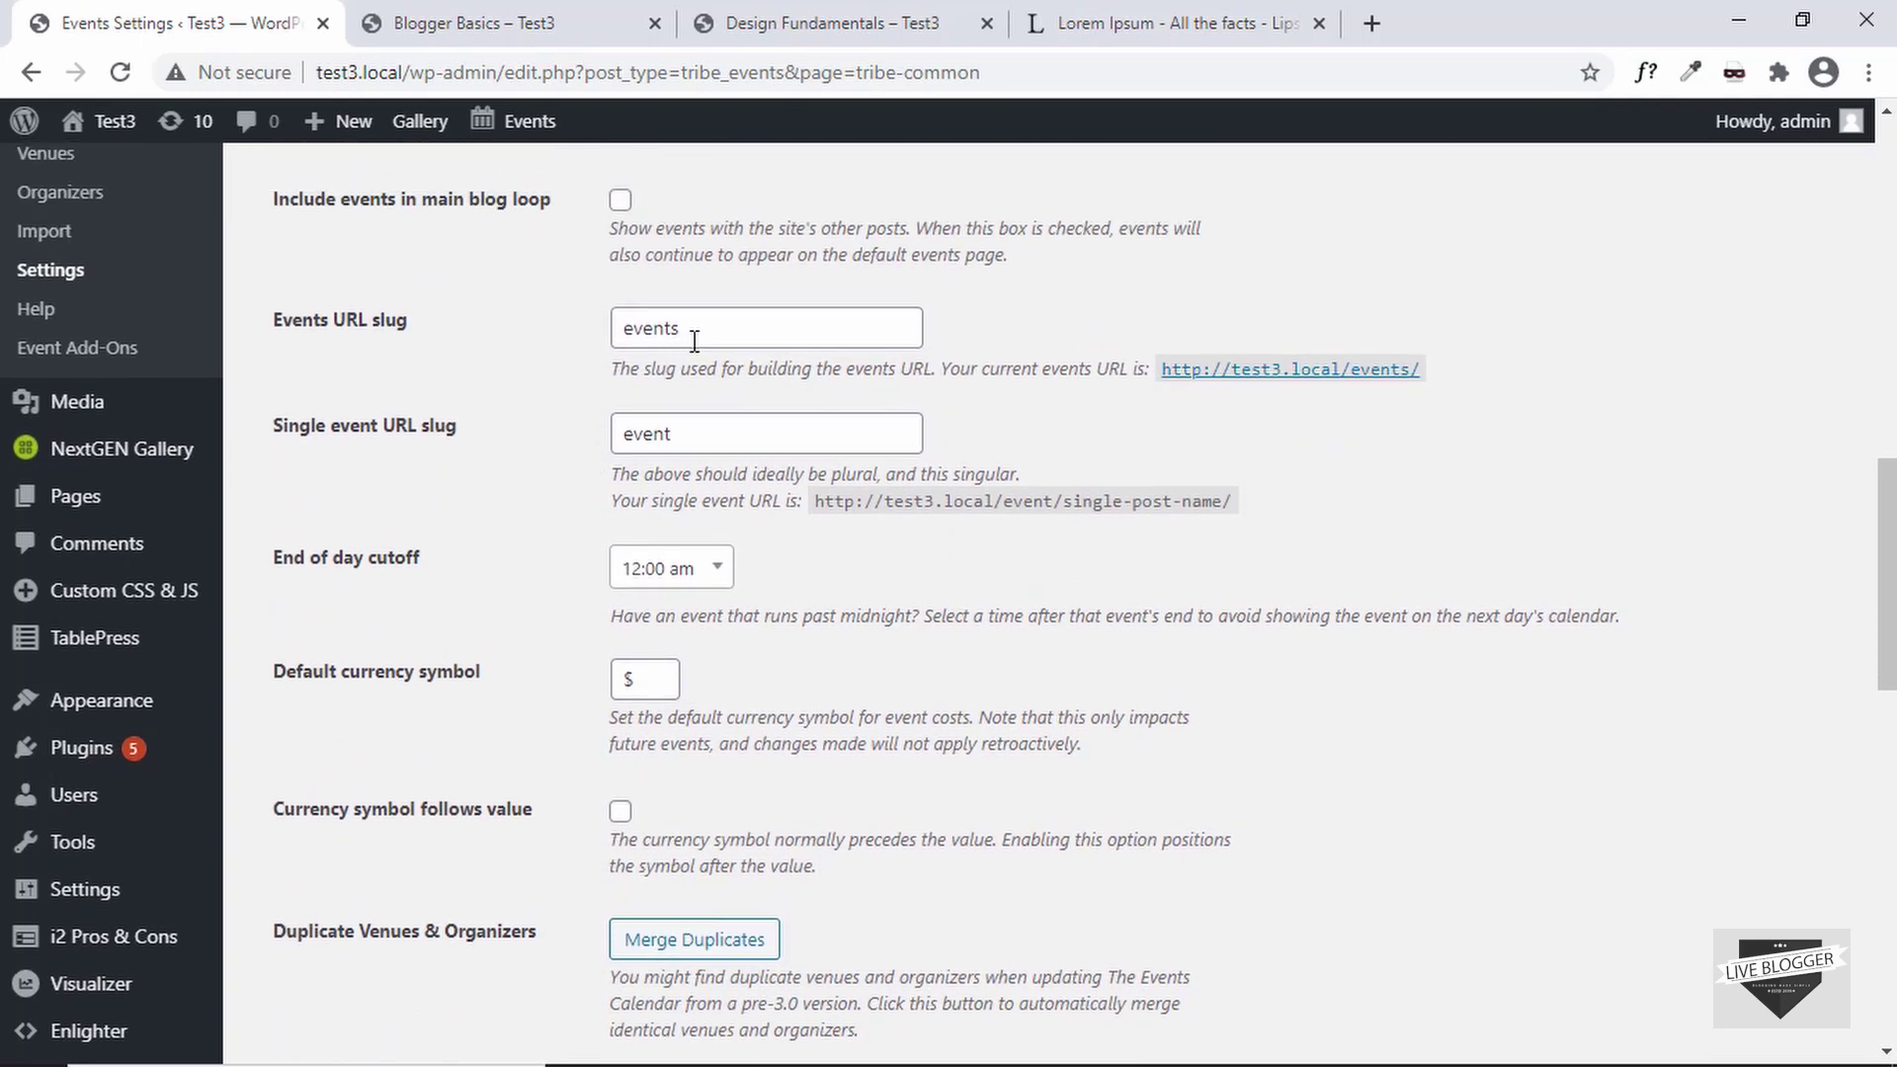
Check the slug in the Blogger Basics page address, then open all events and check the slug in that page's address
left_click(479, 8)
left_click(266, 18)
left_click(497, 11)
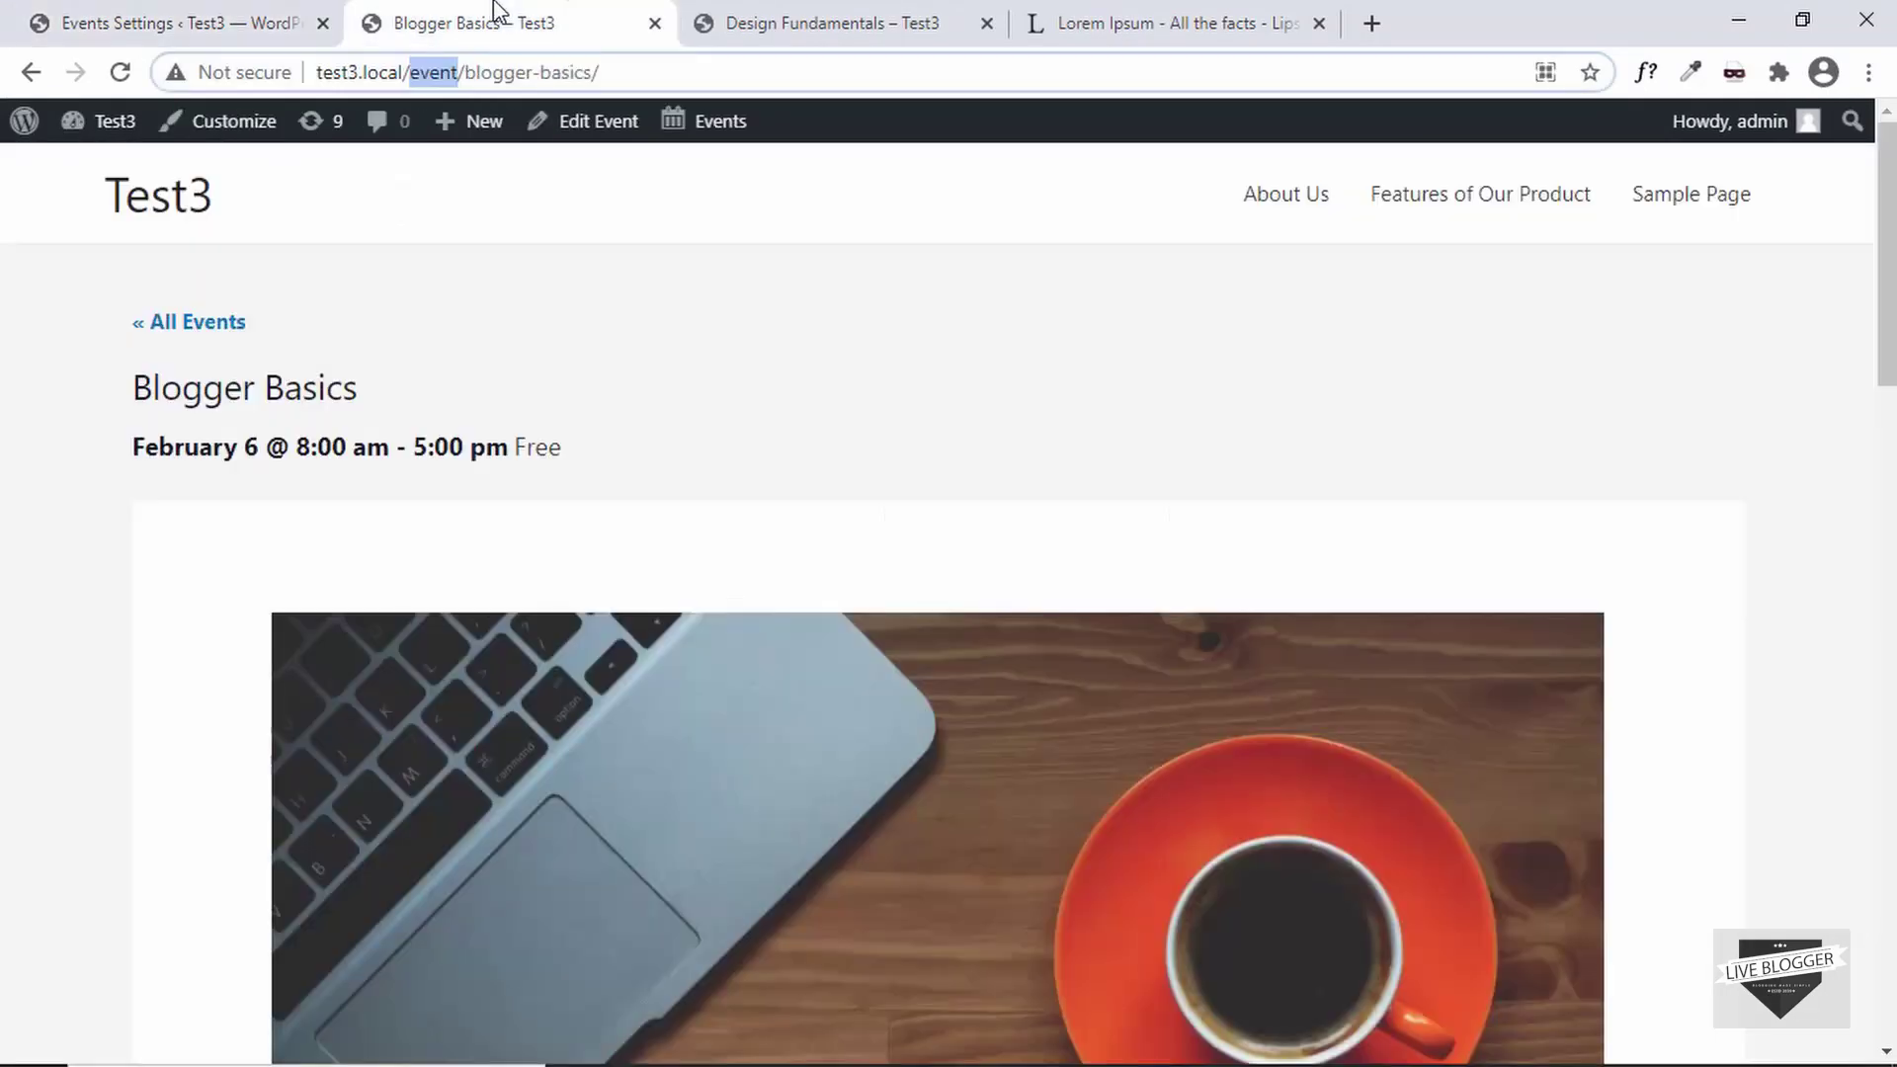
left_click(469, 77)
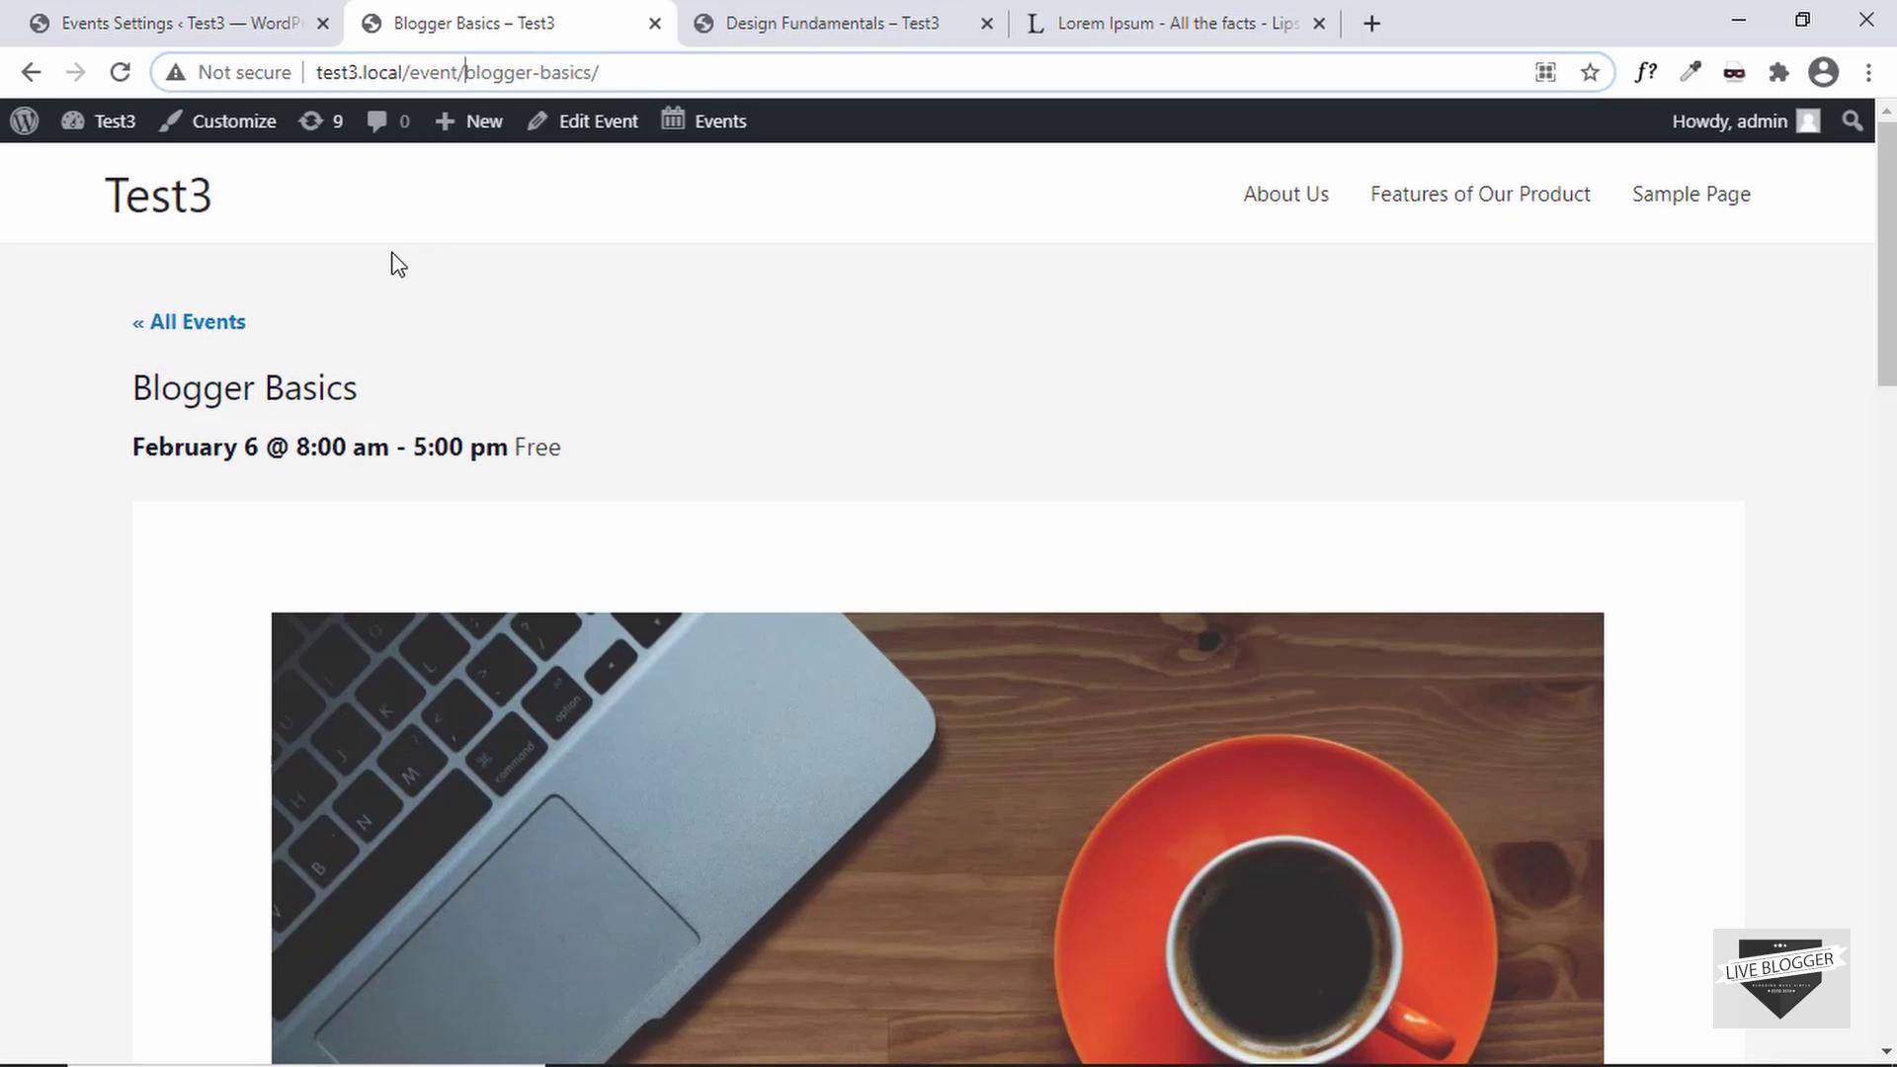
left_click(219, 324)
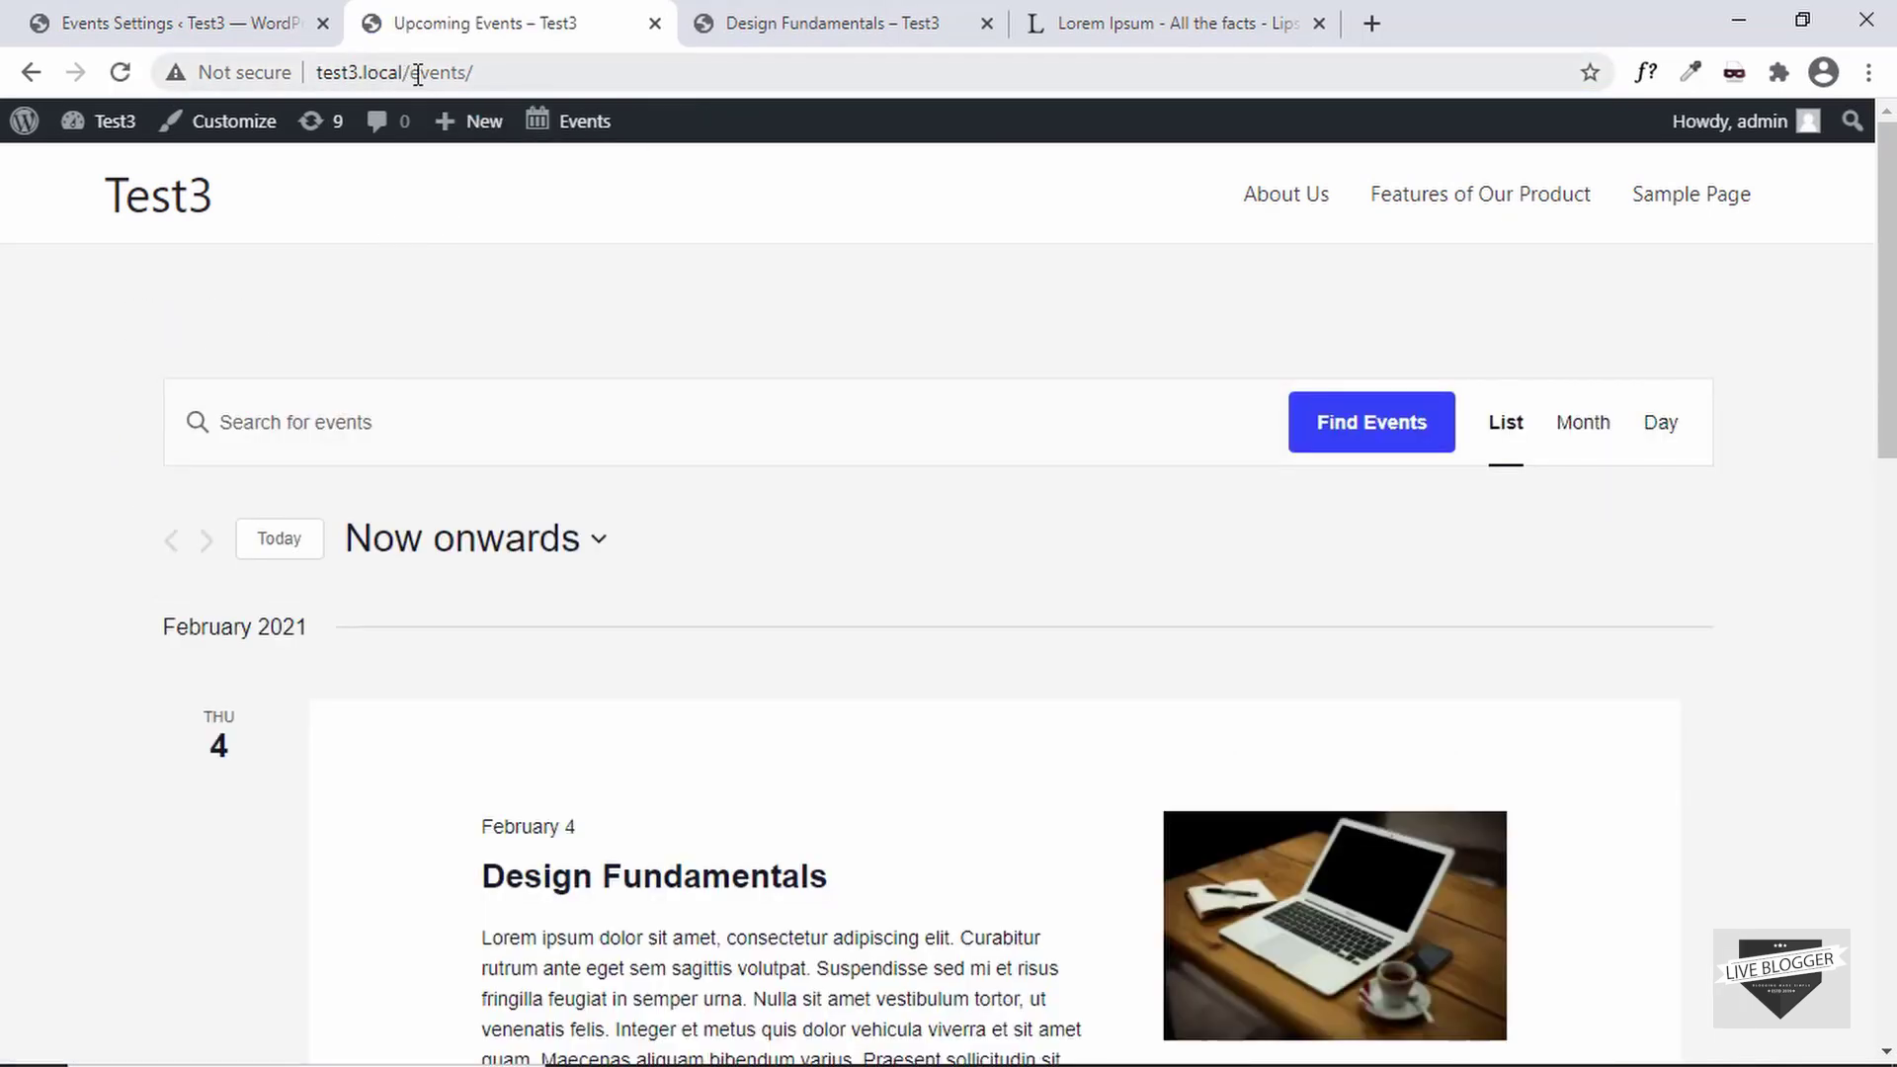
left_click_drag(406, 75, 499, 71)
left_click(500, 71)
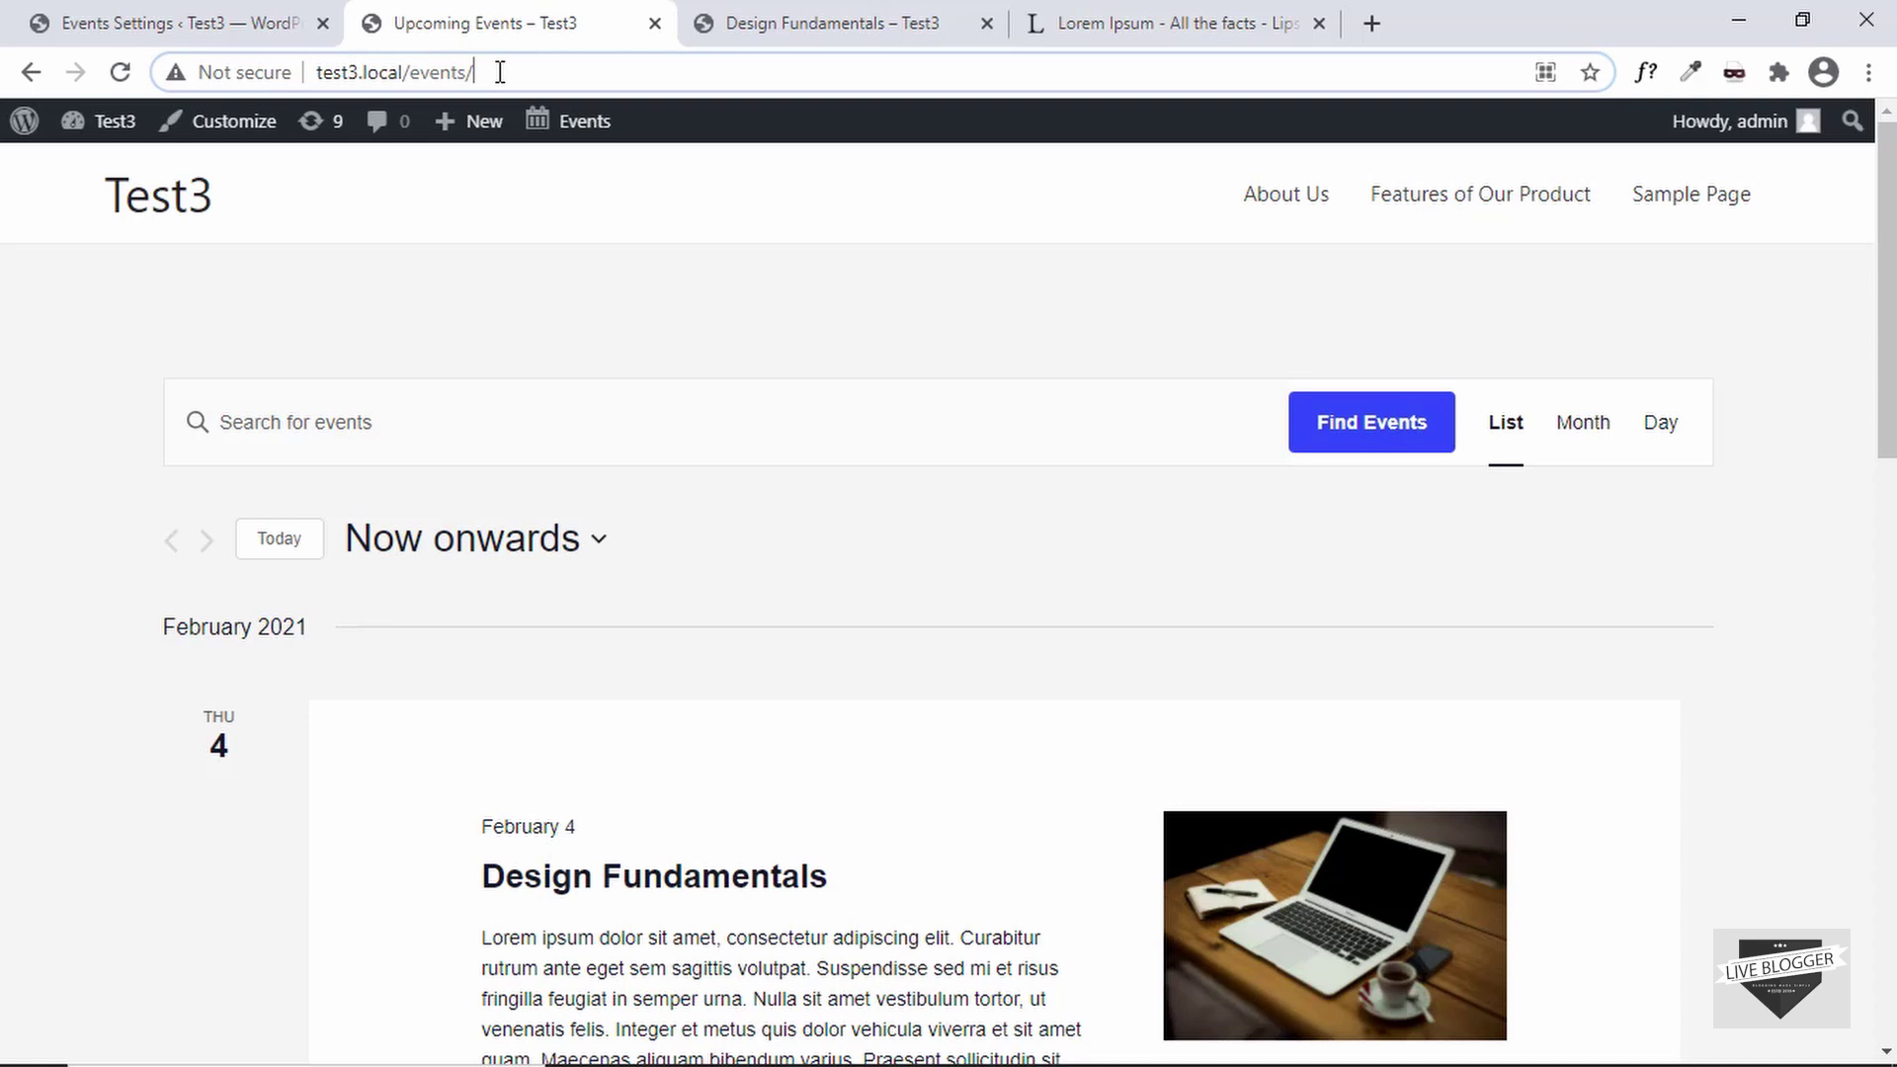
Compare the Events and Single event URL slug settings with the live site by opening the Design Fundamentals event and checking its address
left_click(249, 12)
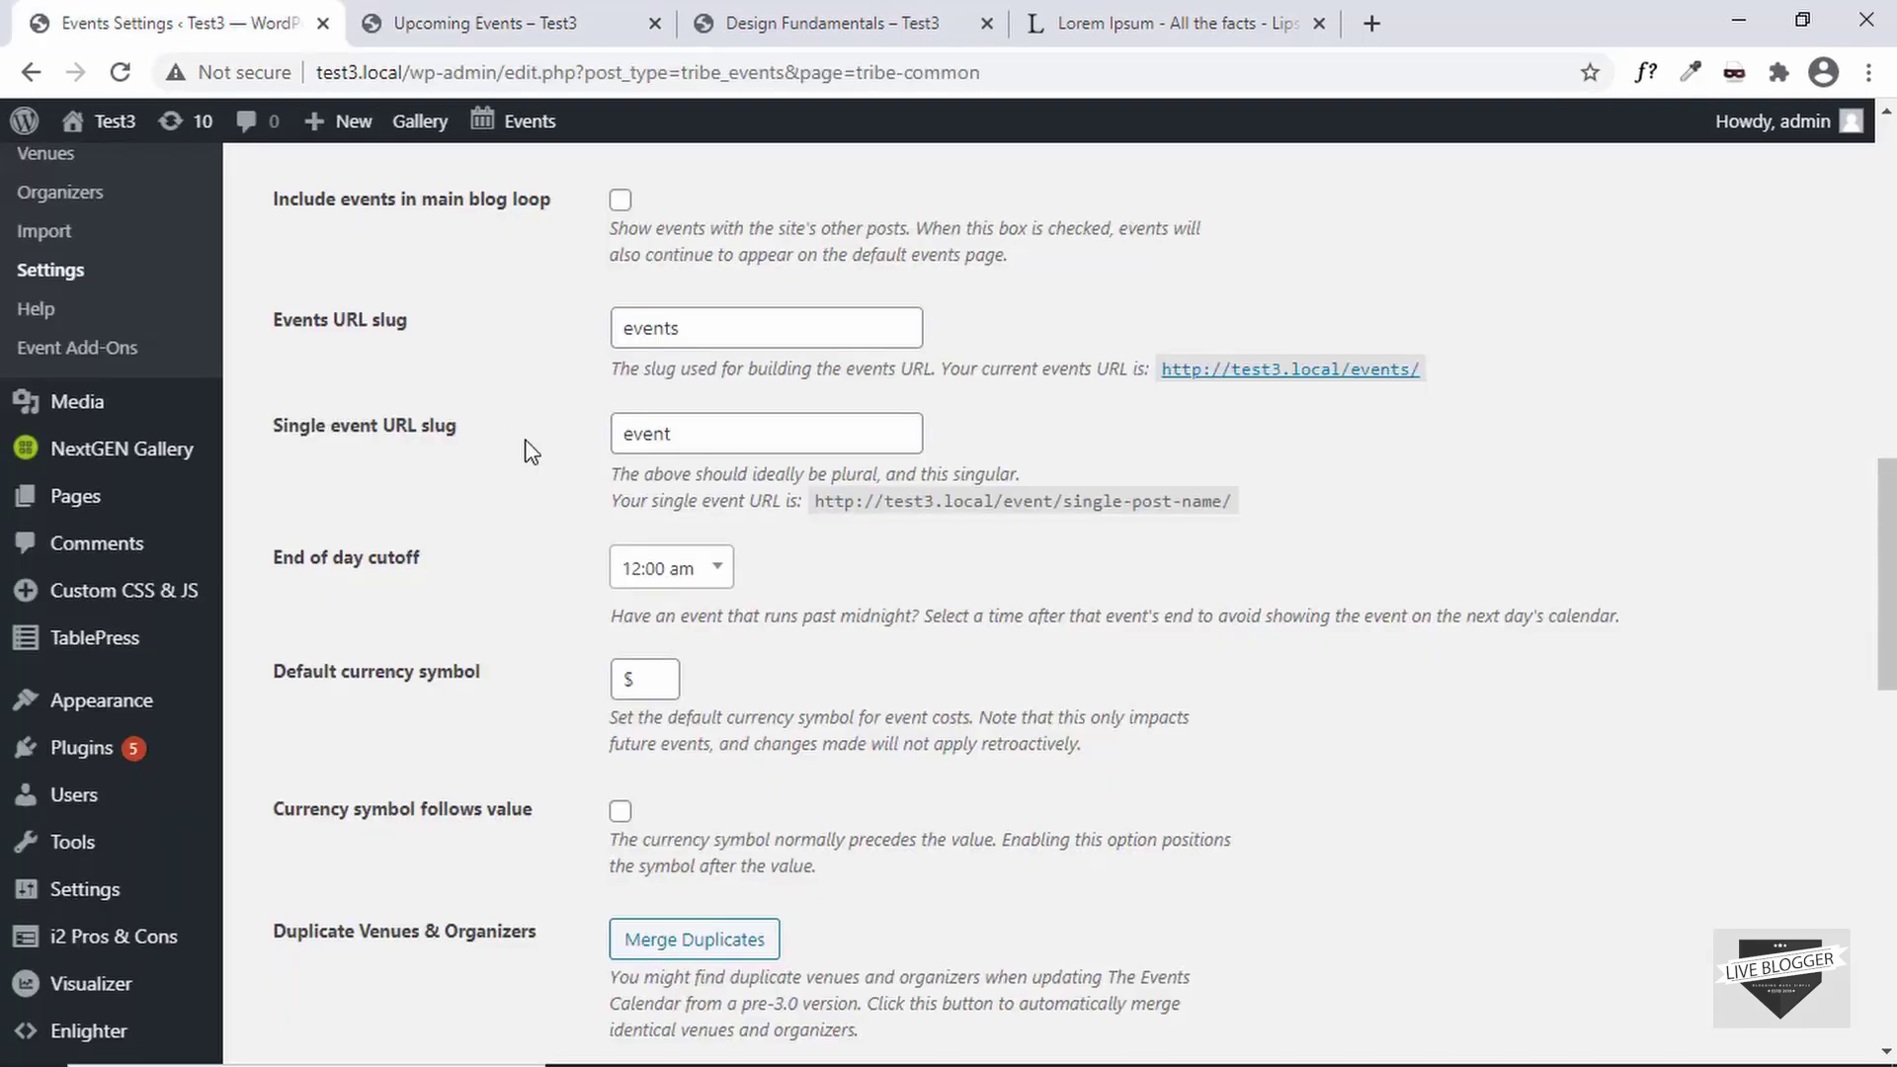
double_click(726, 326)
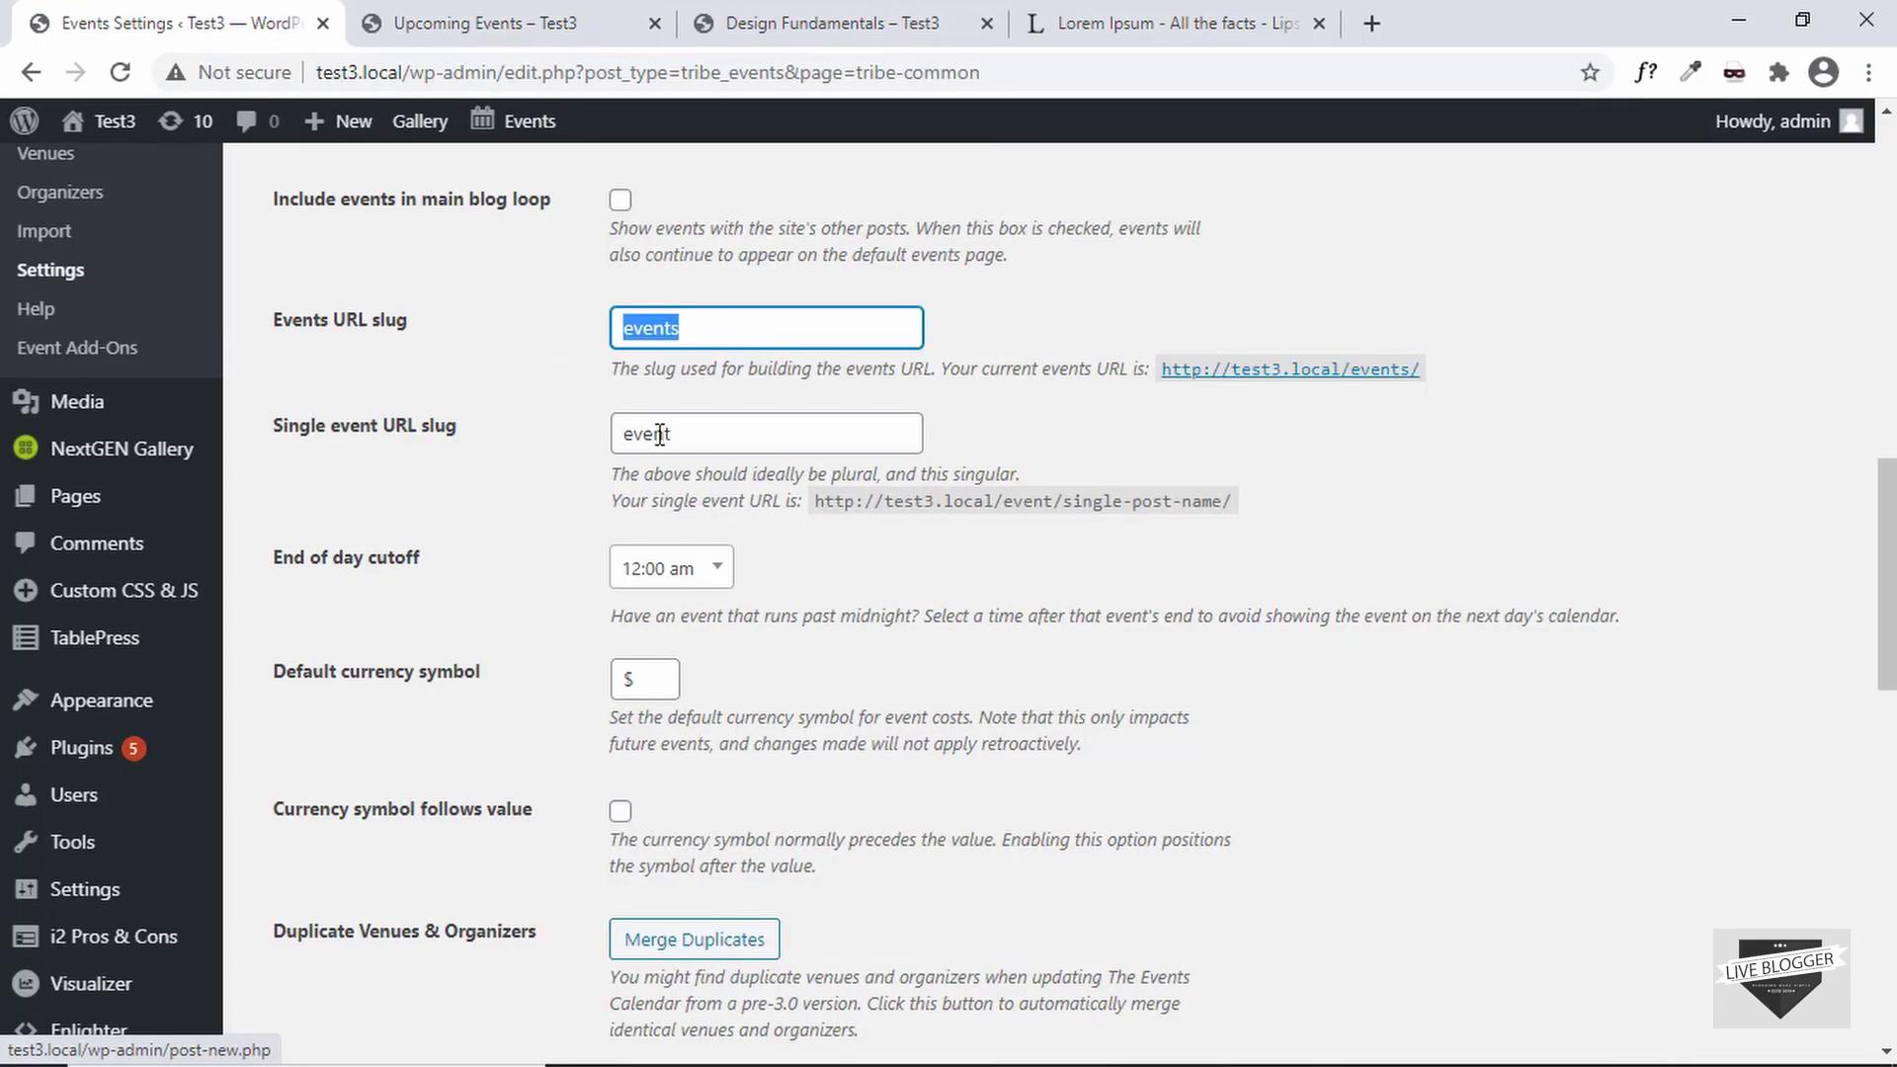
left_click(702, 439)
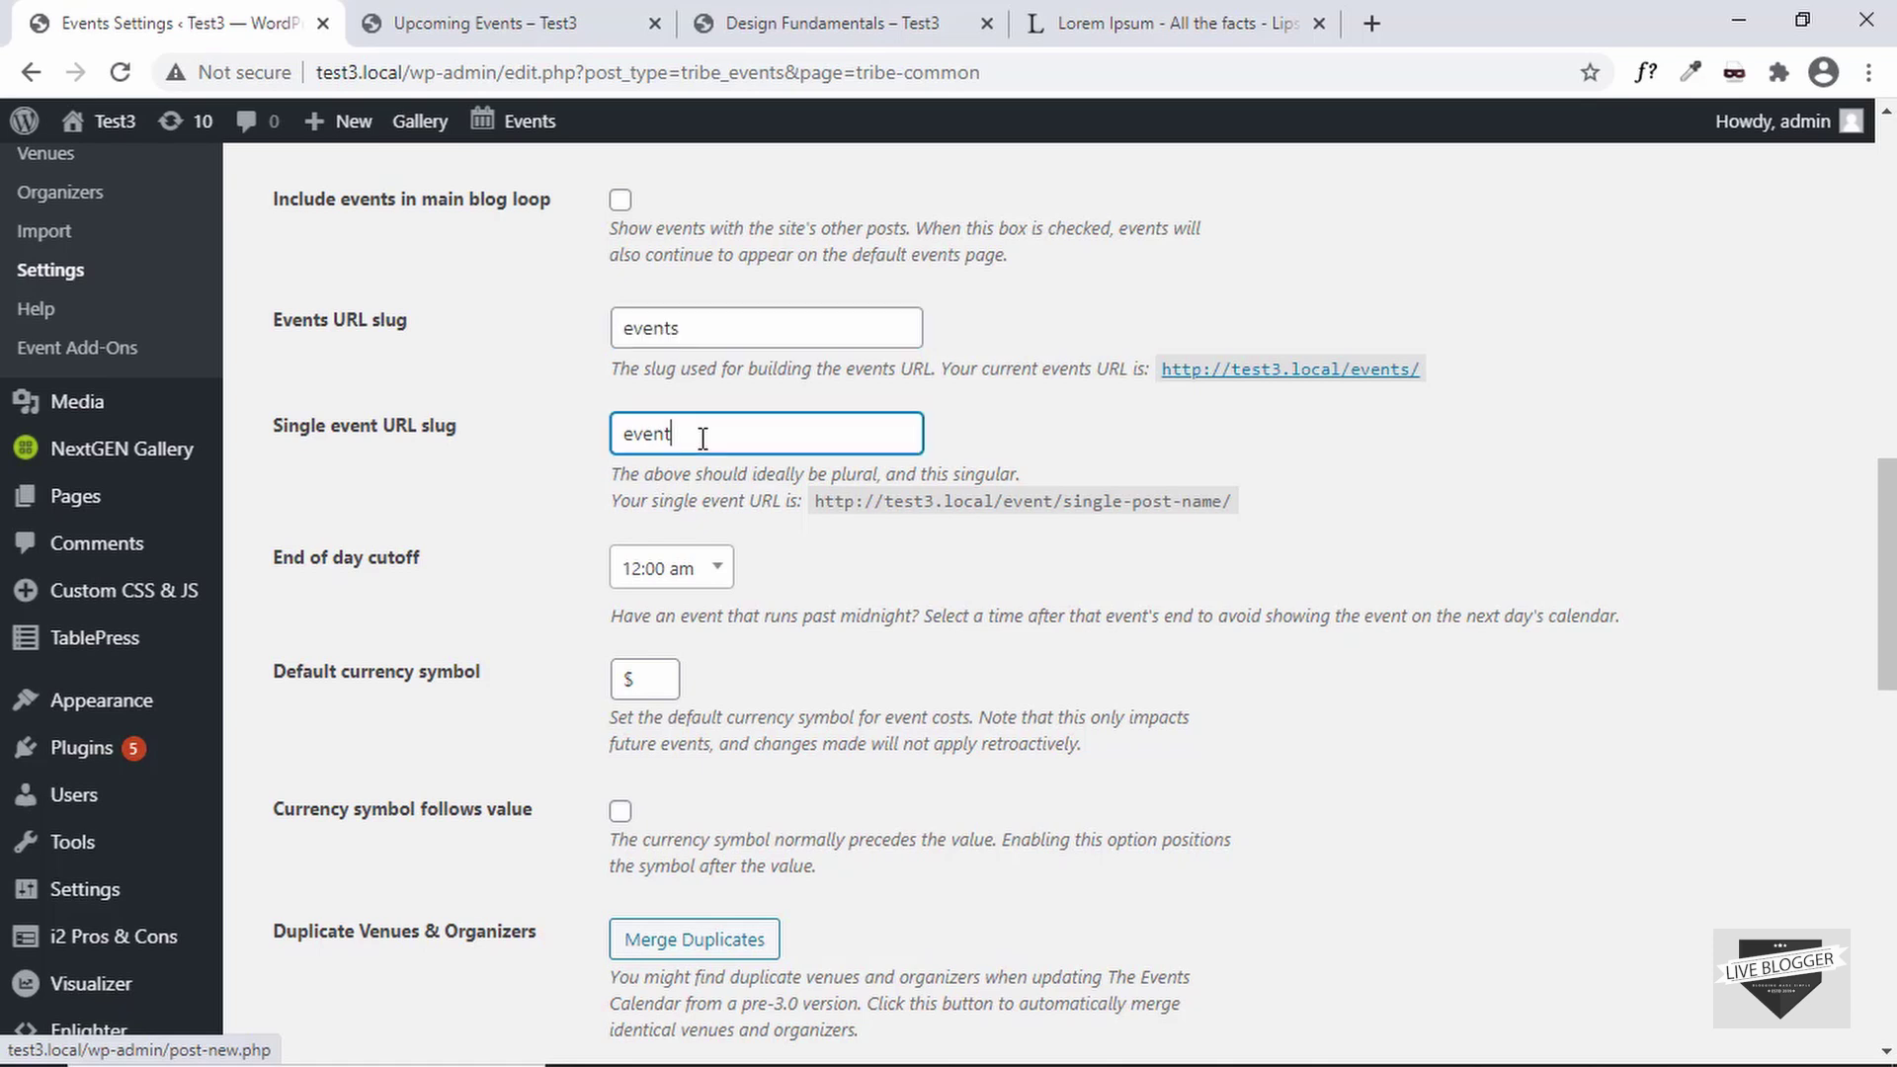
double_click(652, 441)
key("ctrl+Tab")
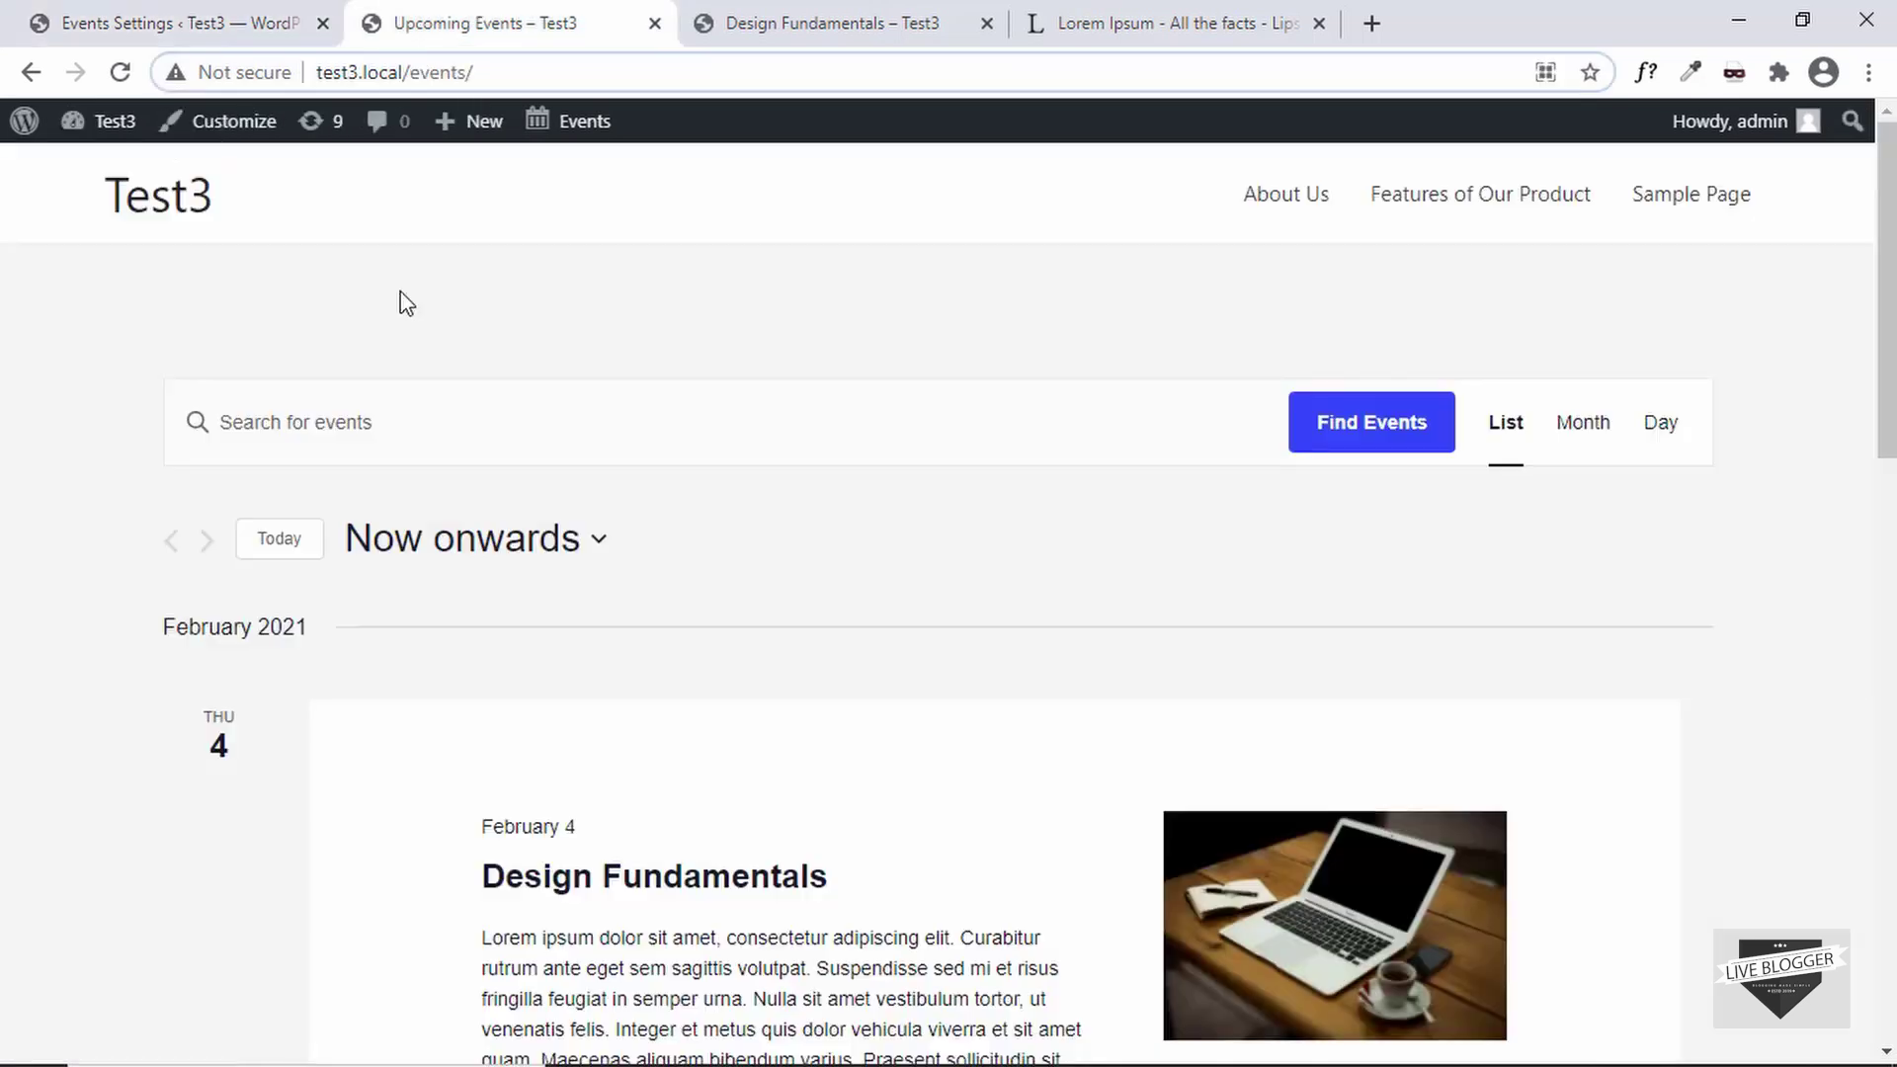
scroll(600, 736, "down", 3)
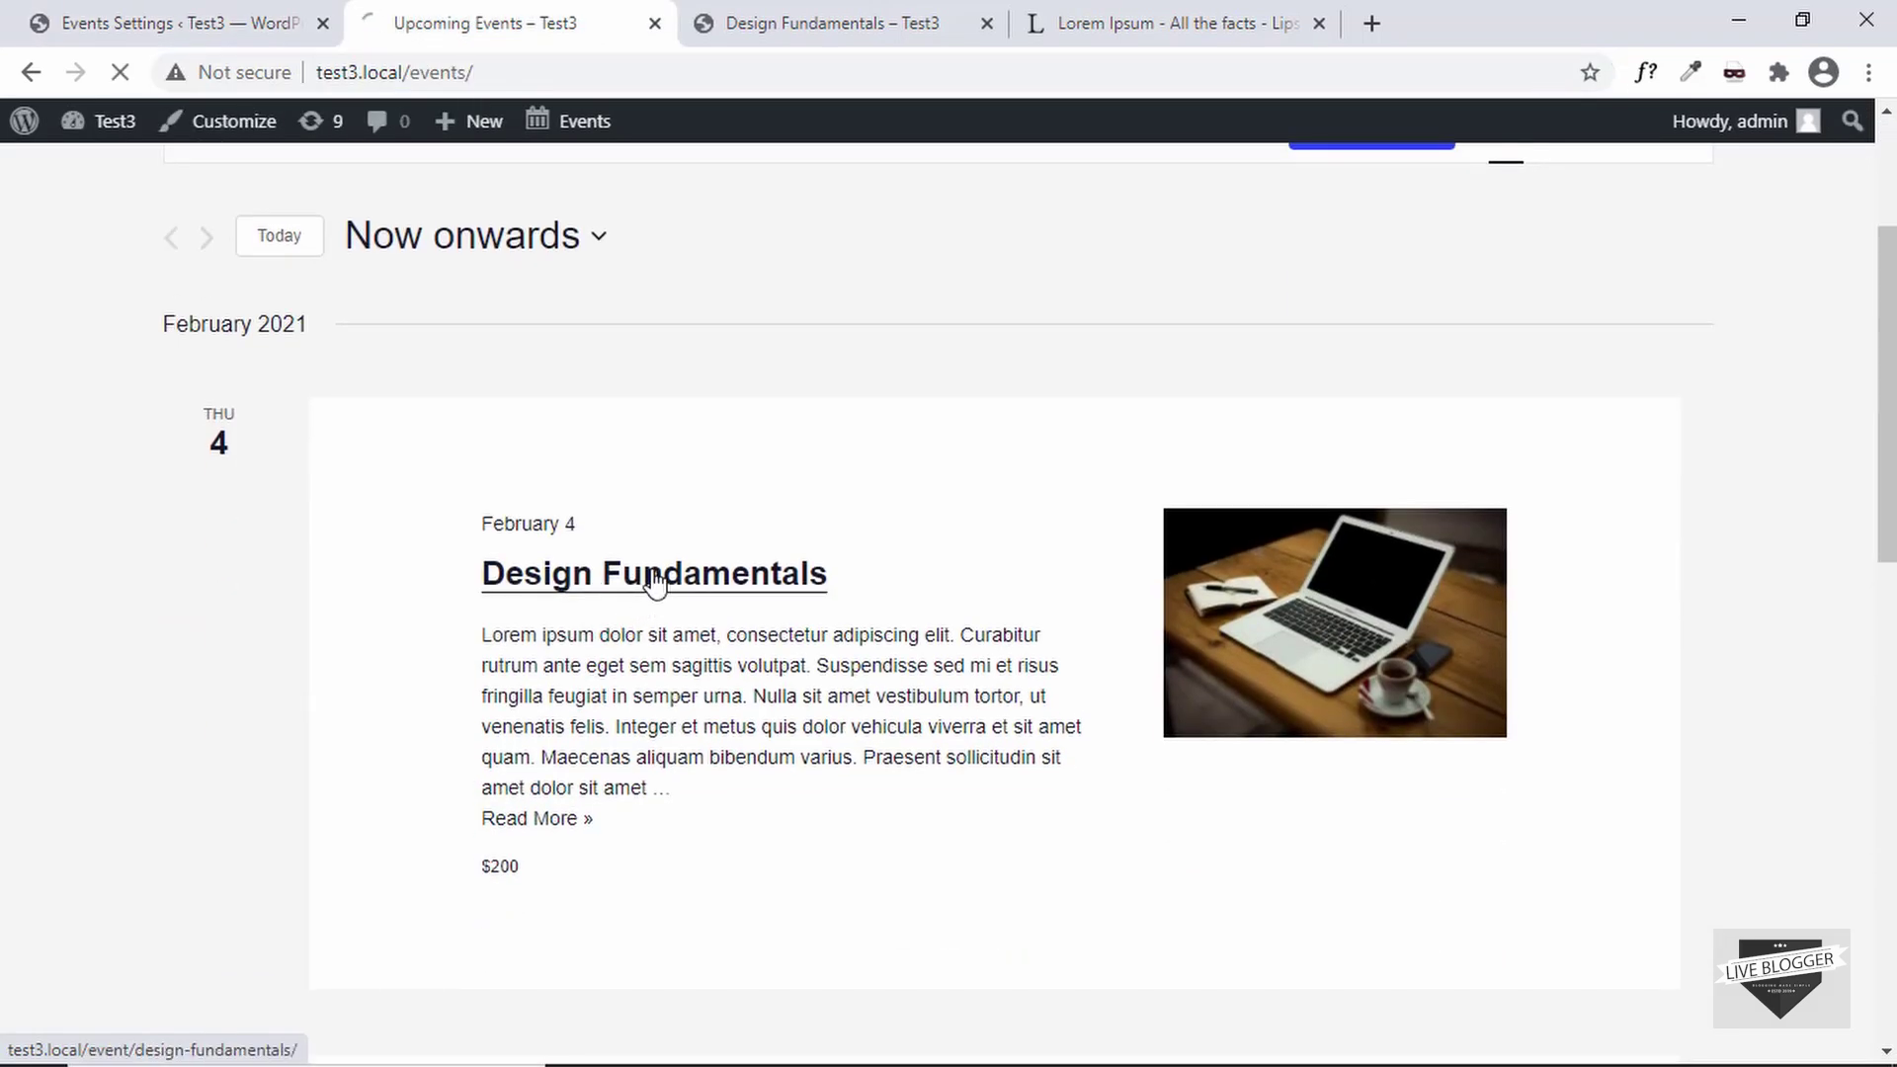
left_click(652, 595)
left_click_drag(411, 71, 464, 72)
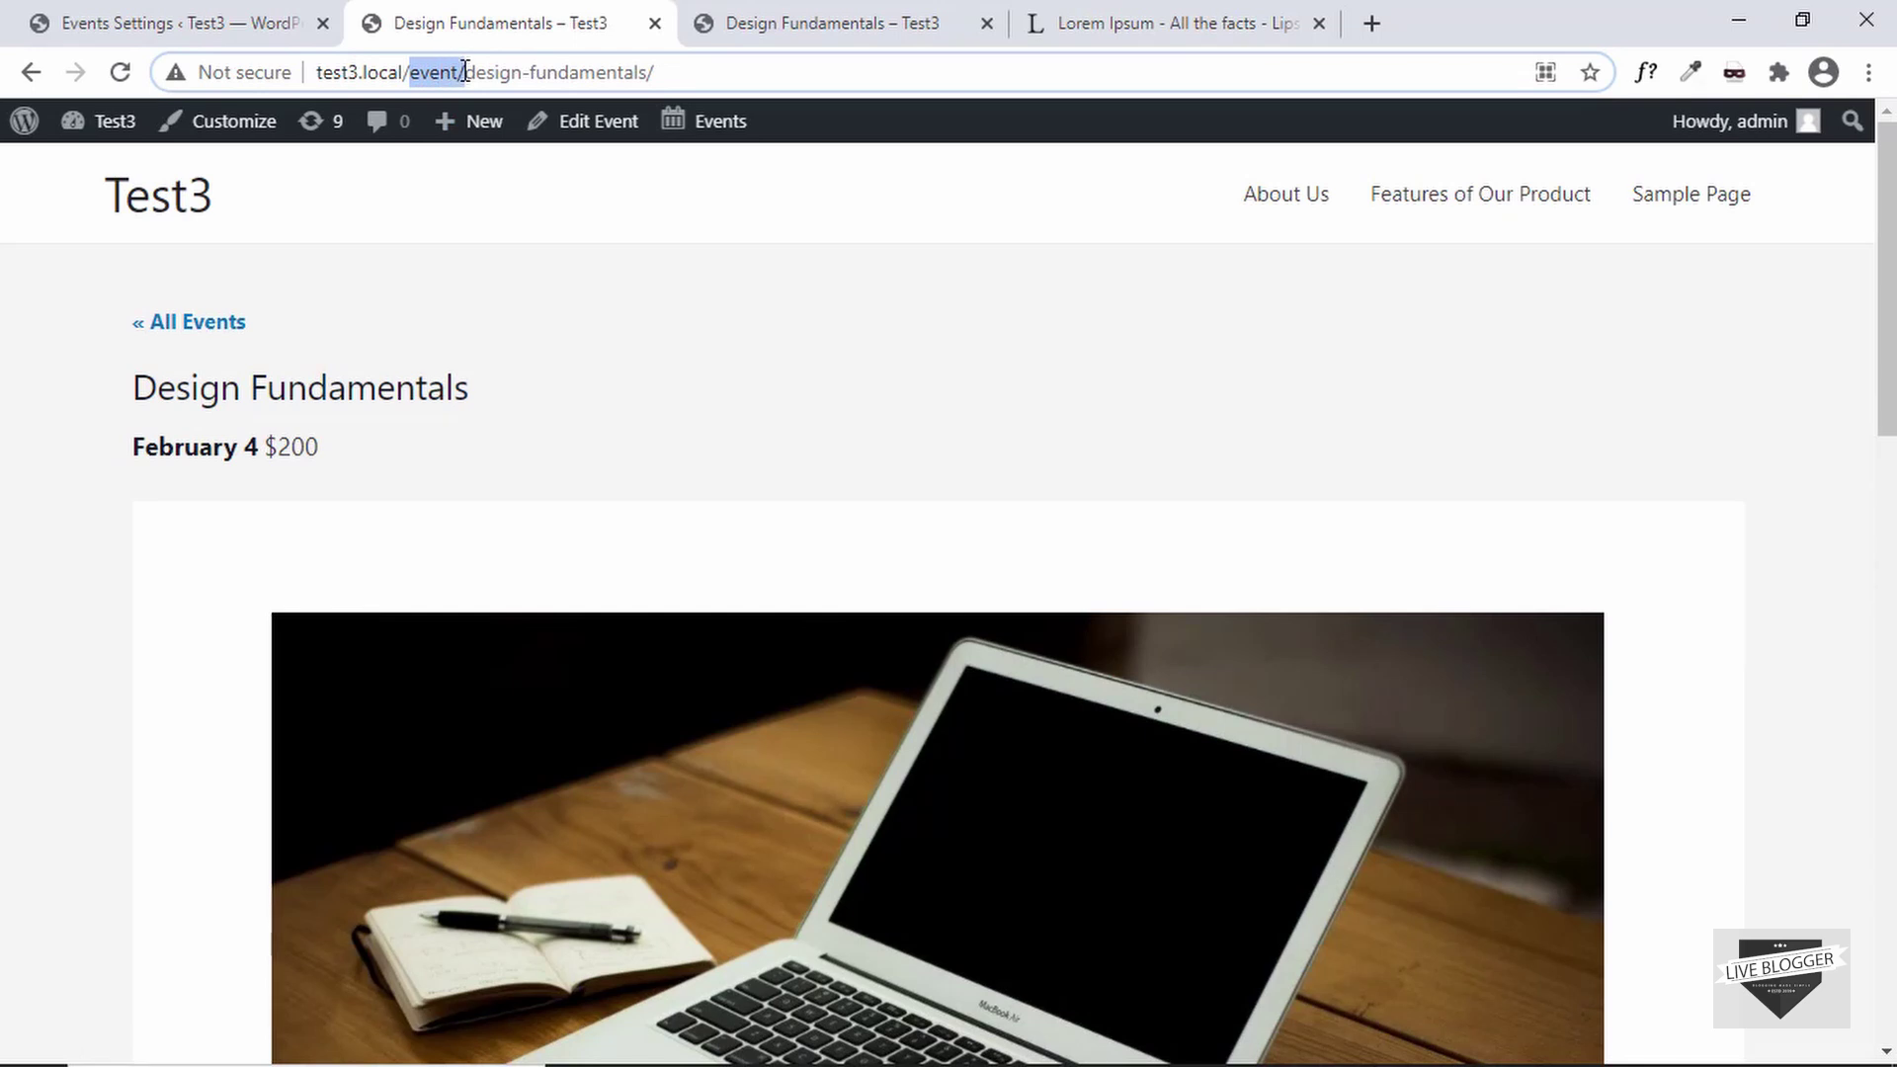
Return to the Events settings and view the available End of day cutoff times without changing the selection
left_click(208, 10)
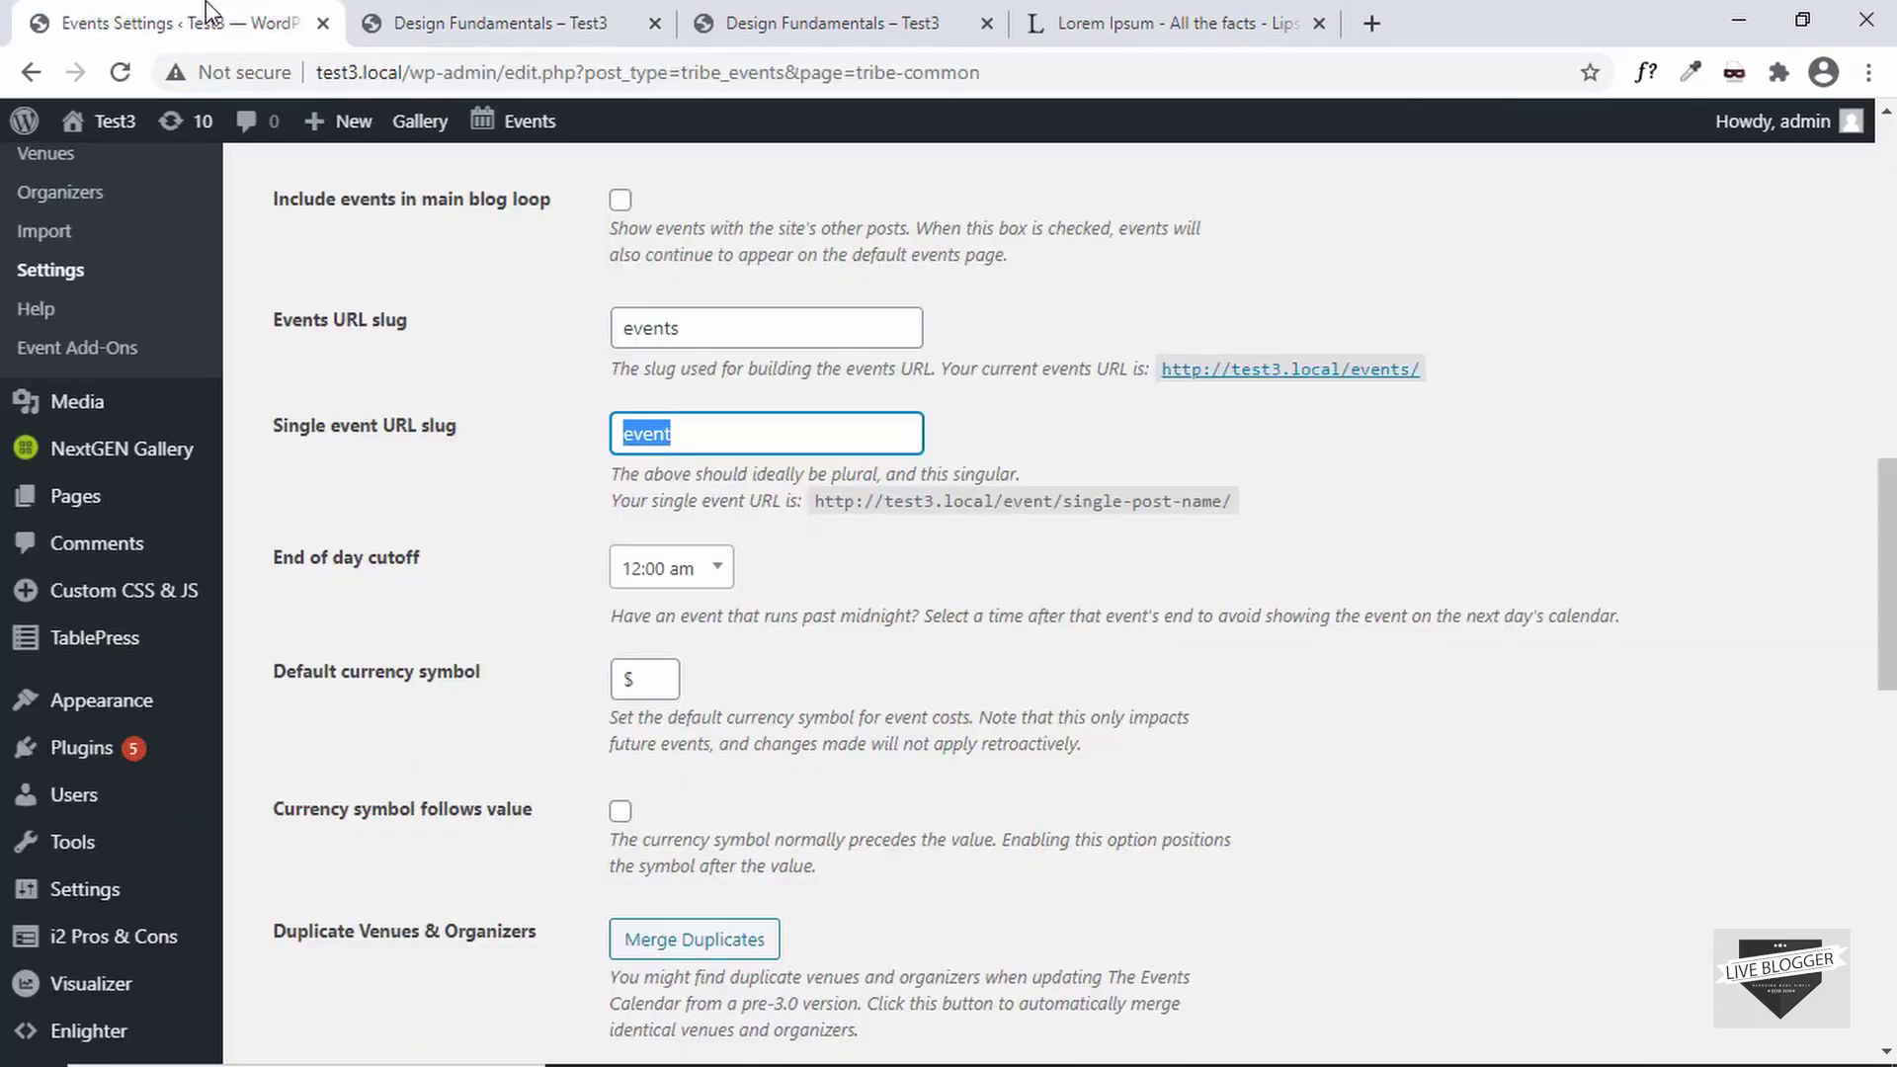
left_click(718, 445)
scroll(598, 484, "down", 2)
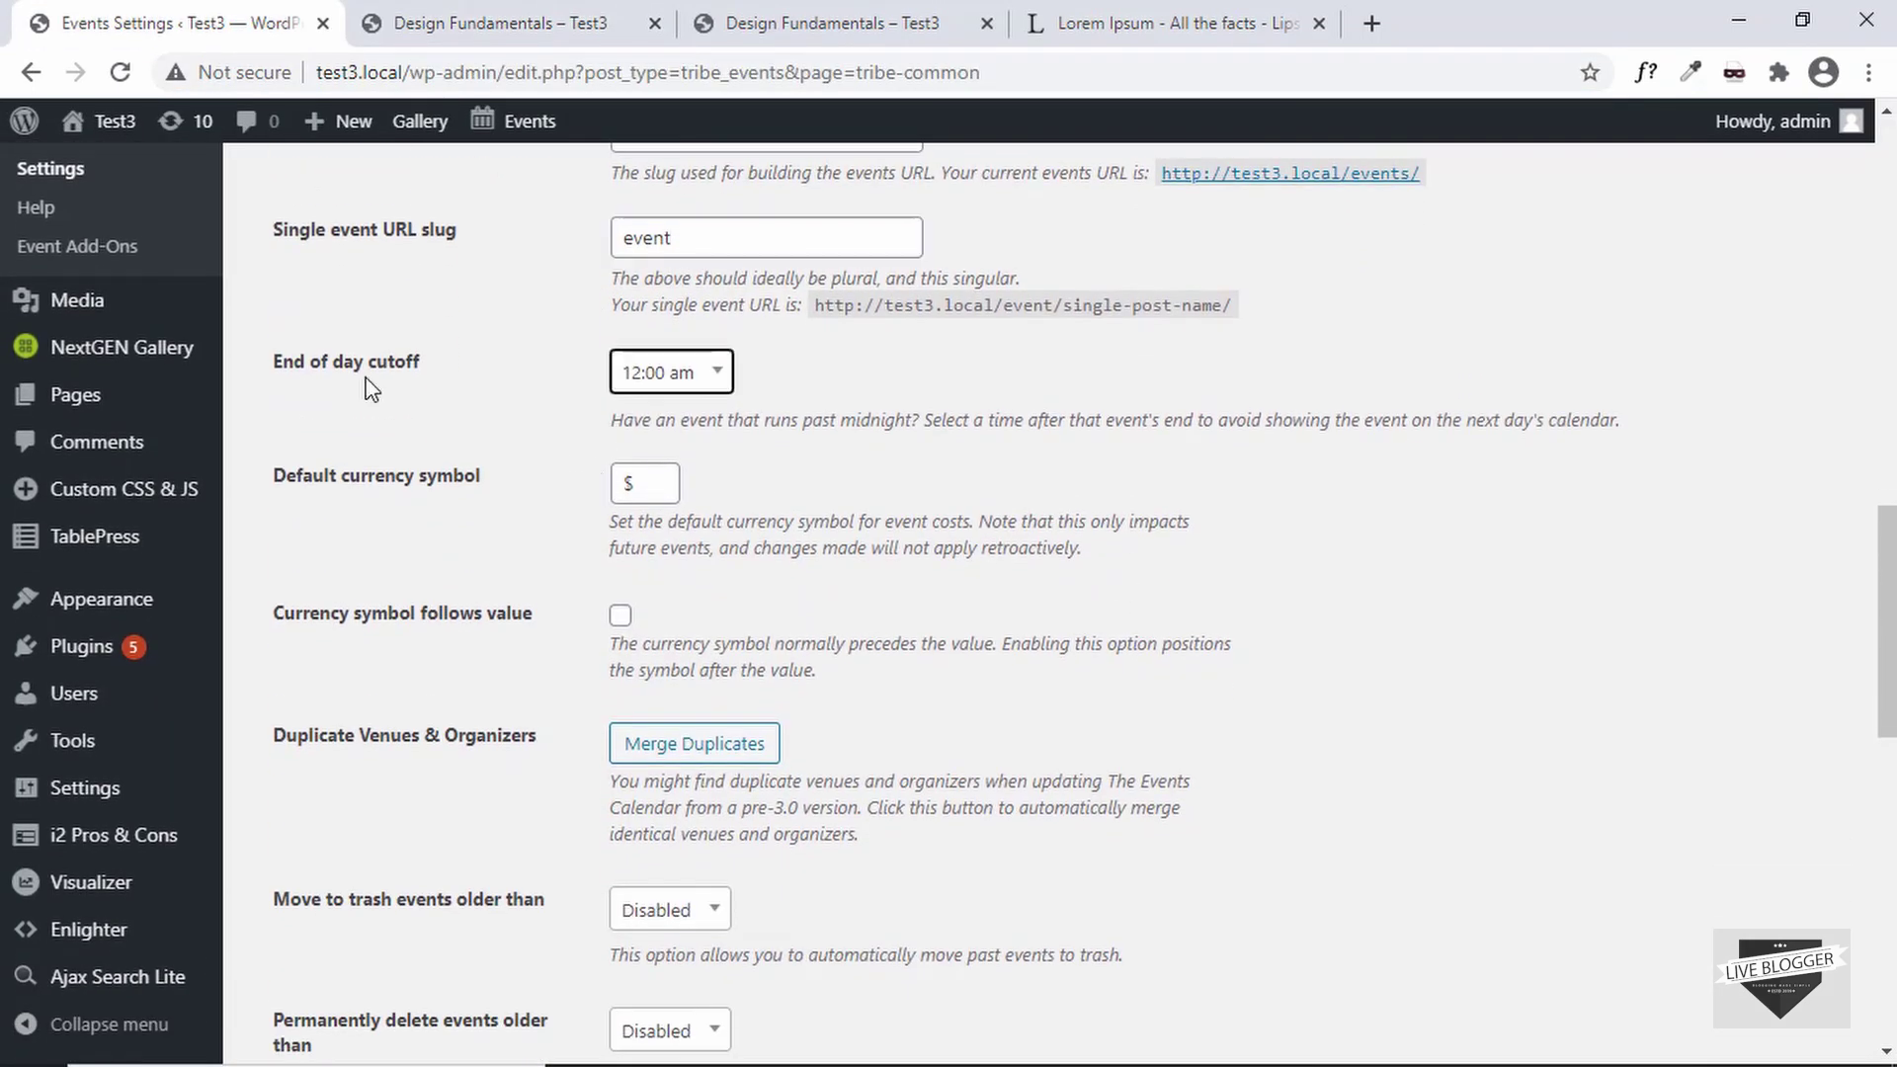
left_click(650, 376)
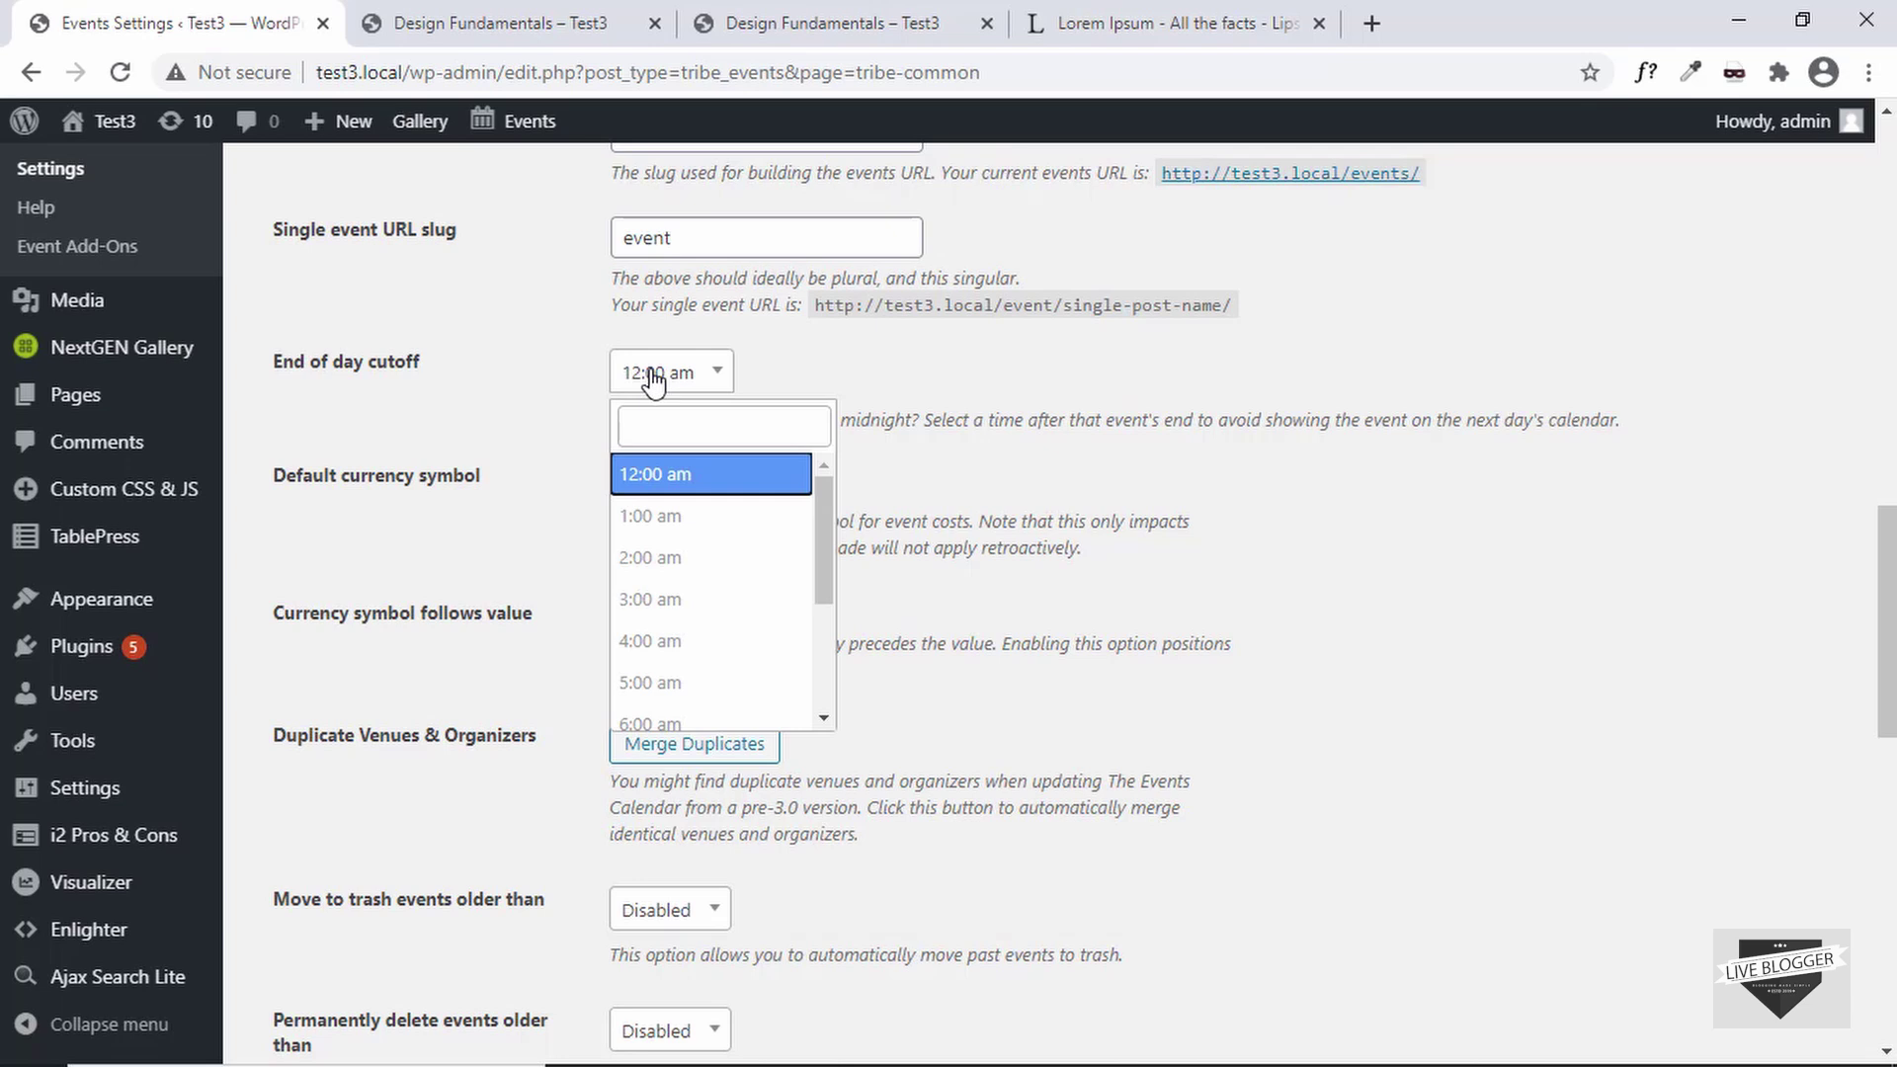
left_click(563, 393)
Examine the remaining general options for currency, duplicates, old events, maps, miscellaneous and time zone, then return to the settings categories
scroll(564, 394, "down", 3)
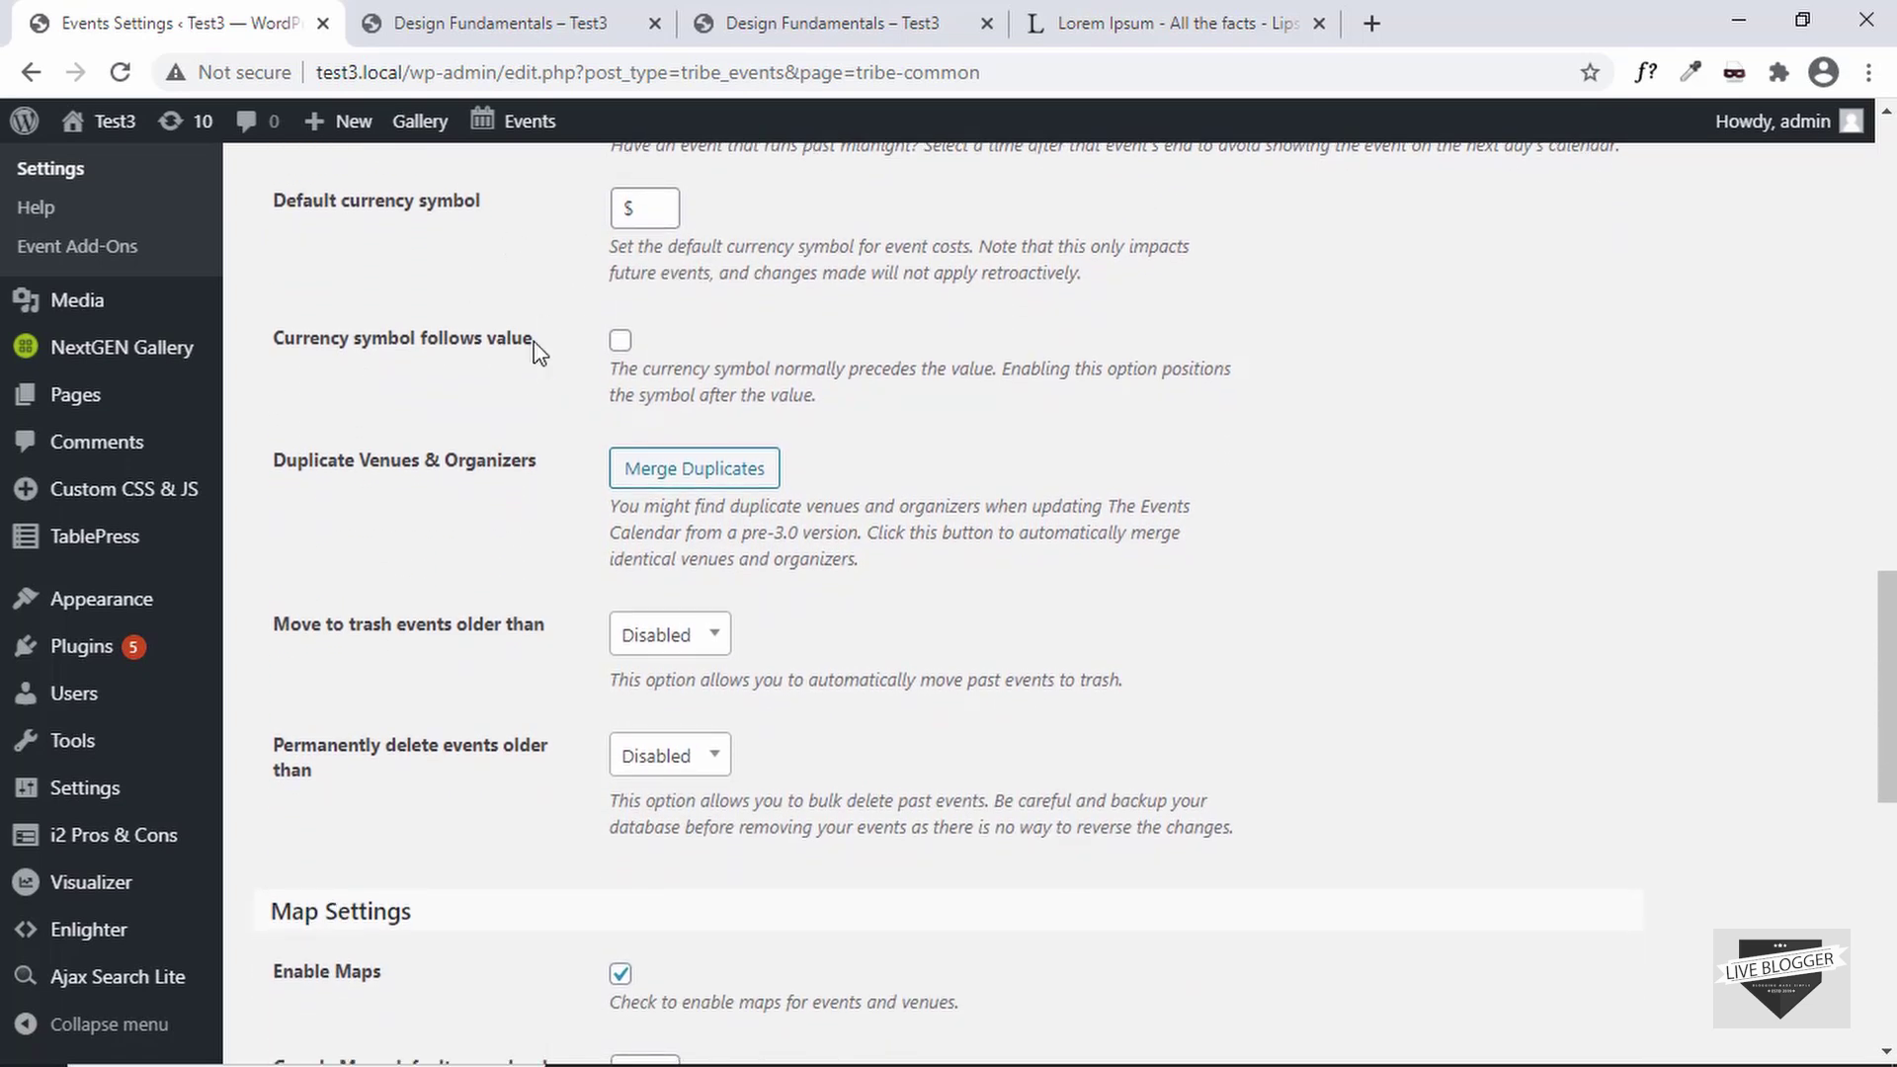
scroll(538, 351, "down", 4)
scroll(539, 351, "down", 3)
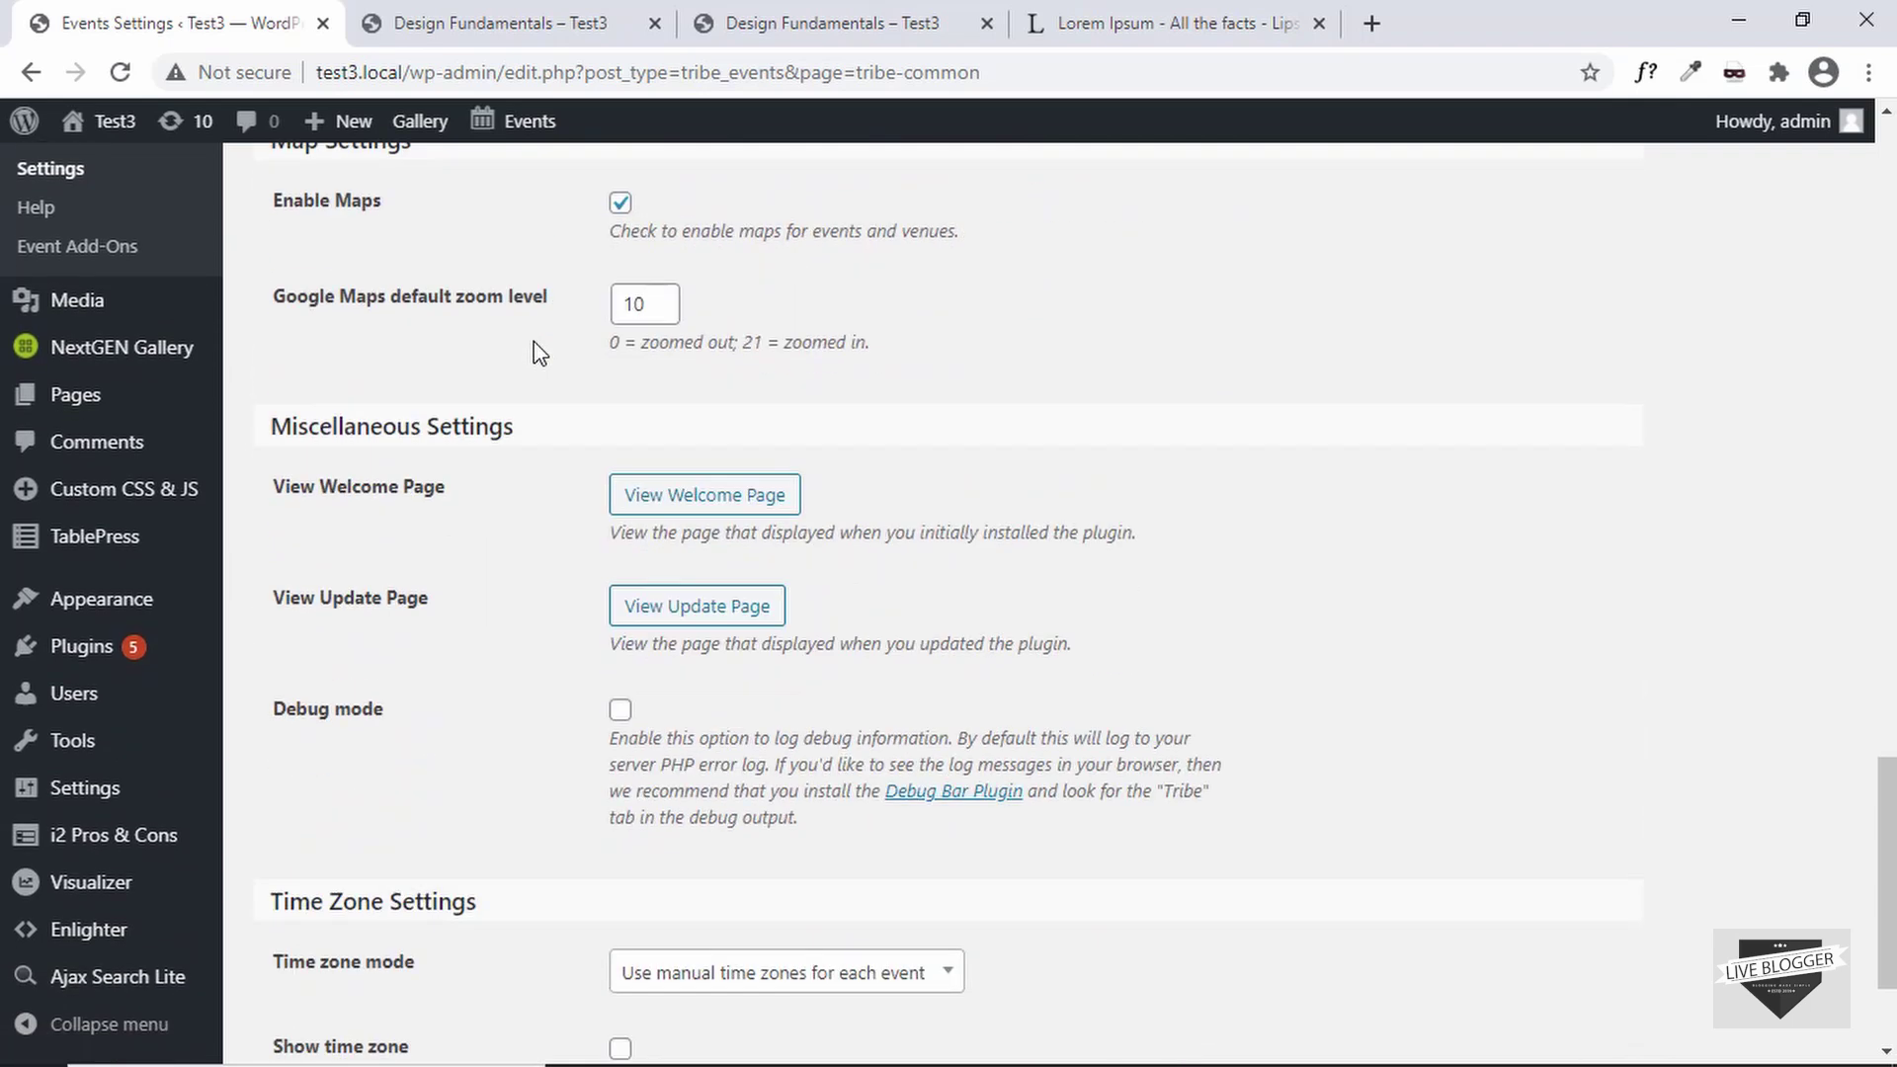
scroll(538, 351, "up", 4)
scroll(538, 351, "down", 1)
scroll(538, 350, "up", 7)
scroll(539, 351, "up", 14)
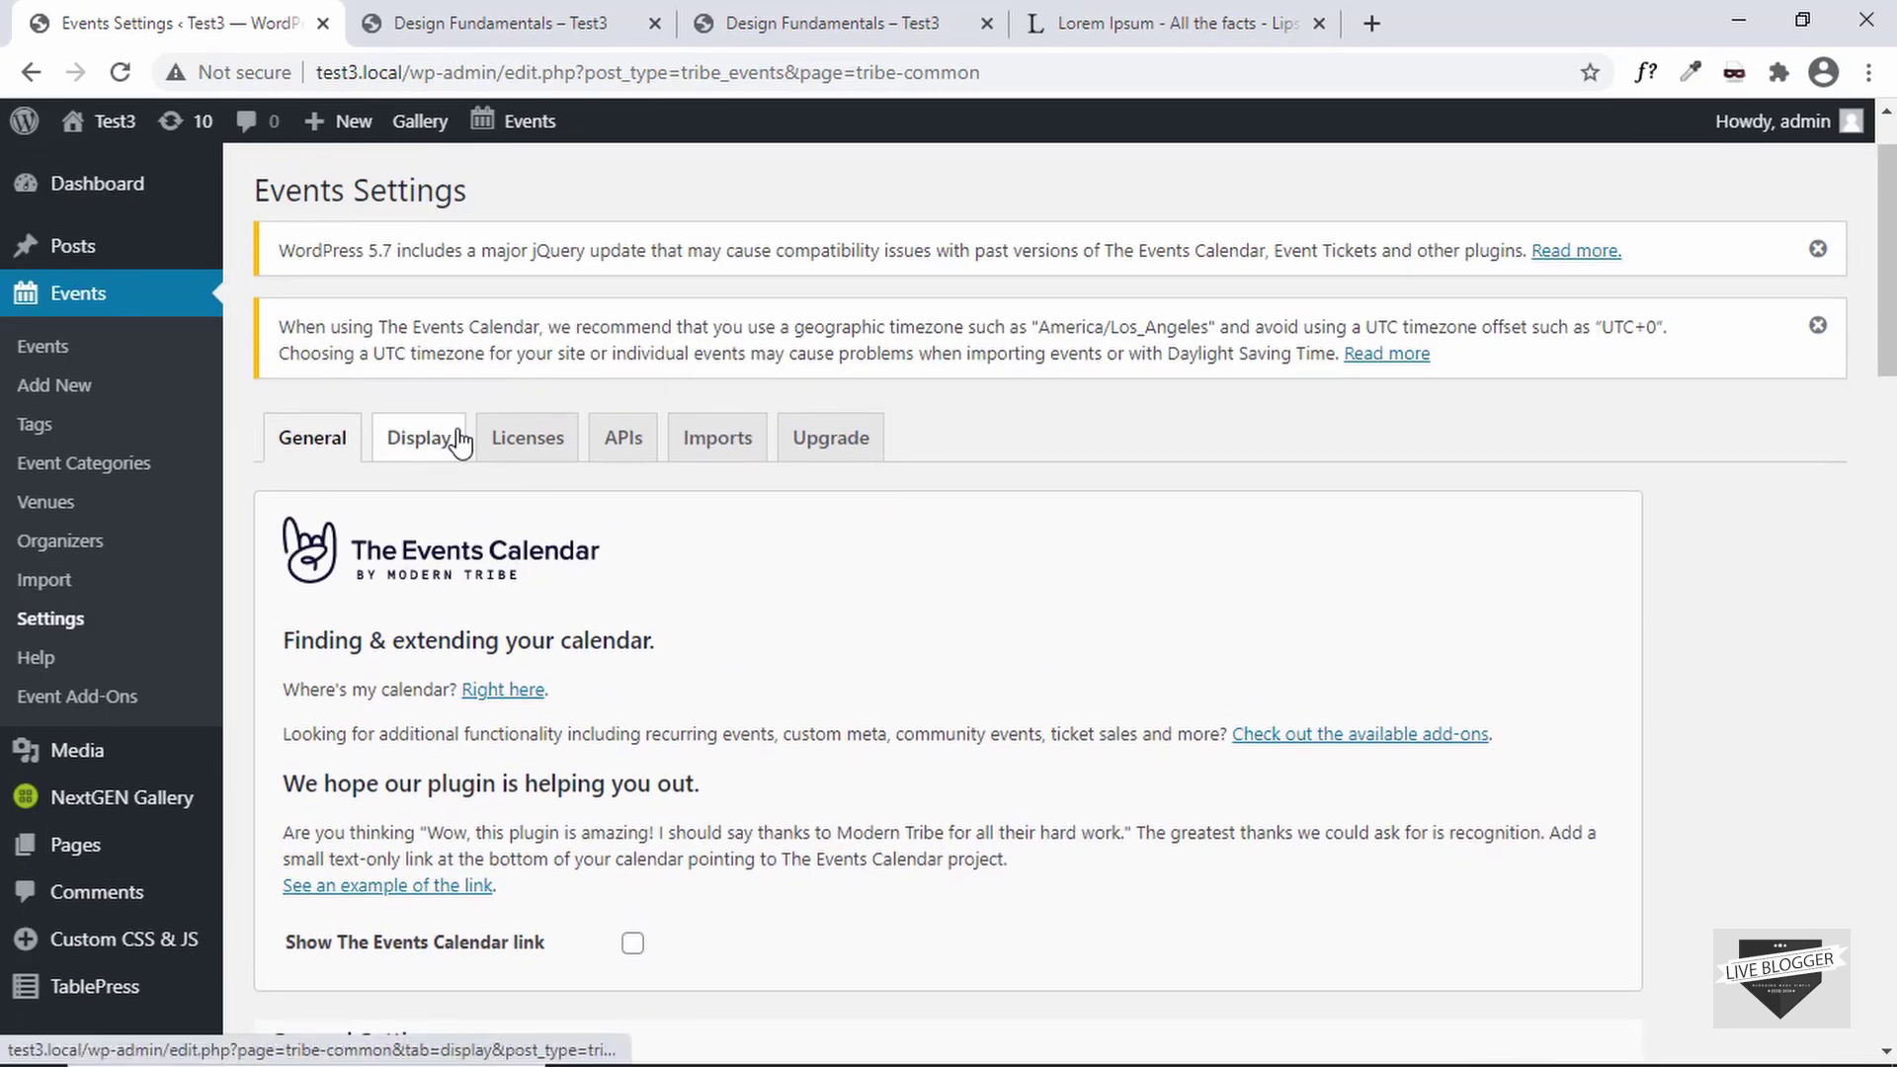
scroll(454, 438, "down", 2)
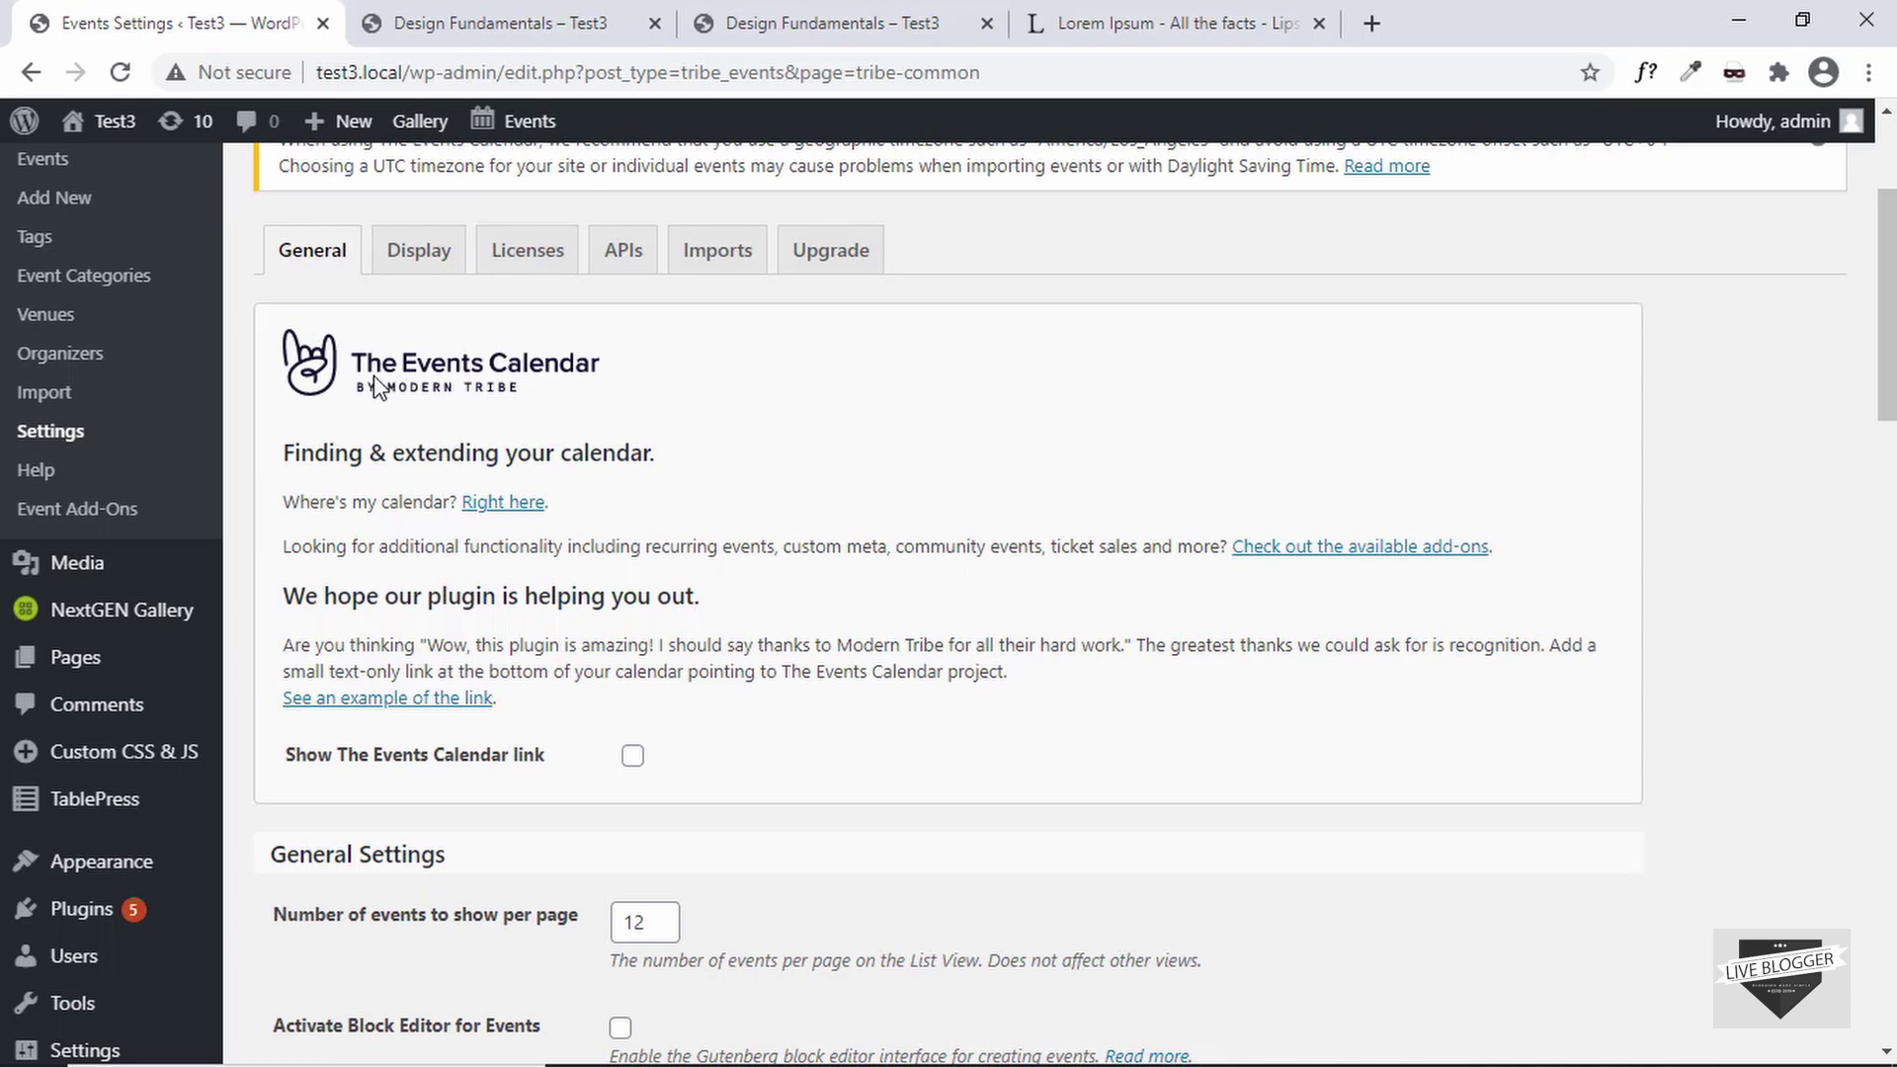
Open the Display settings and look over the default stylesheet, events template and enabled event views
left_click(423, 264)
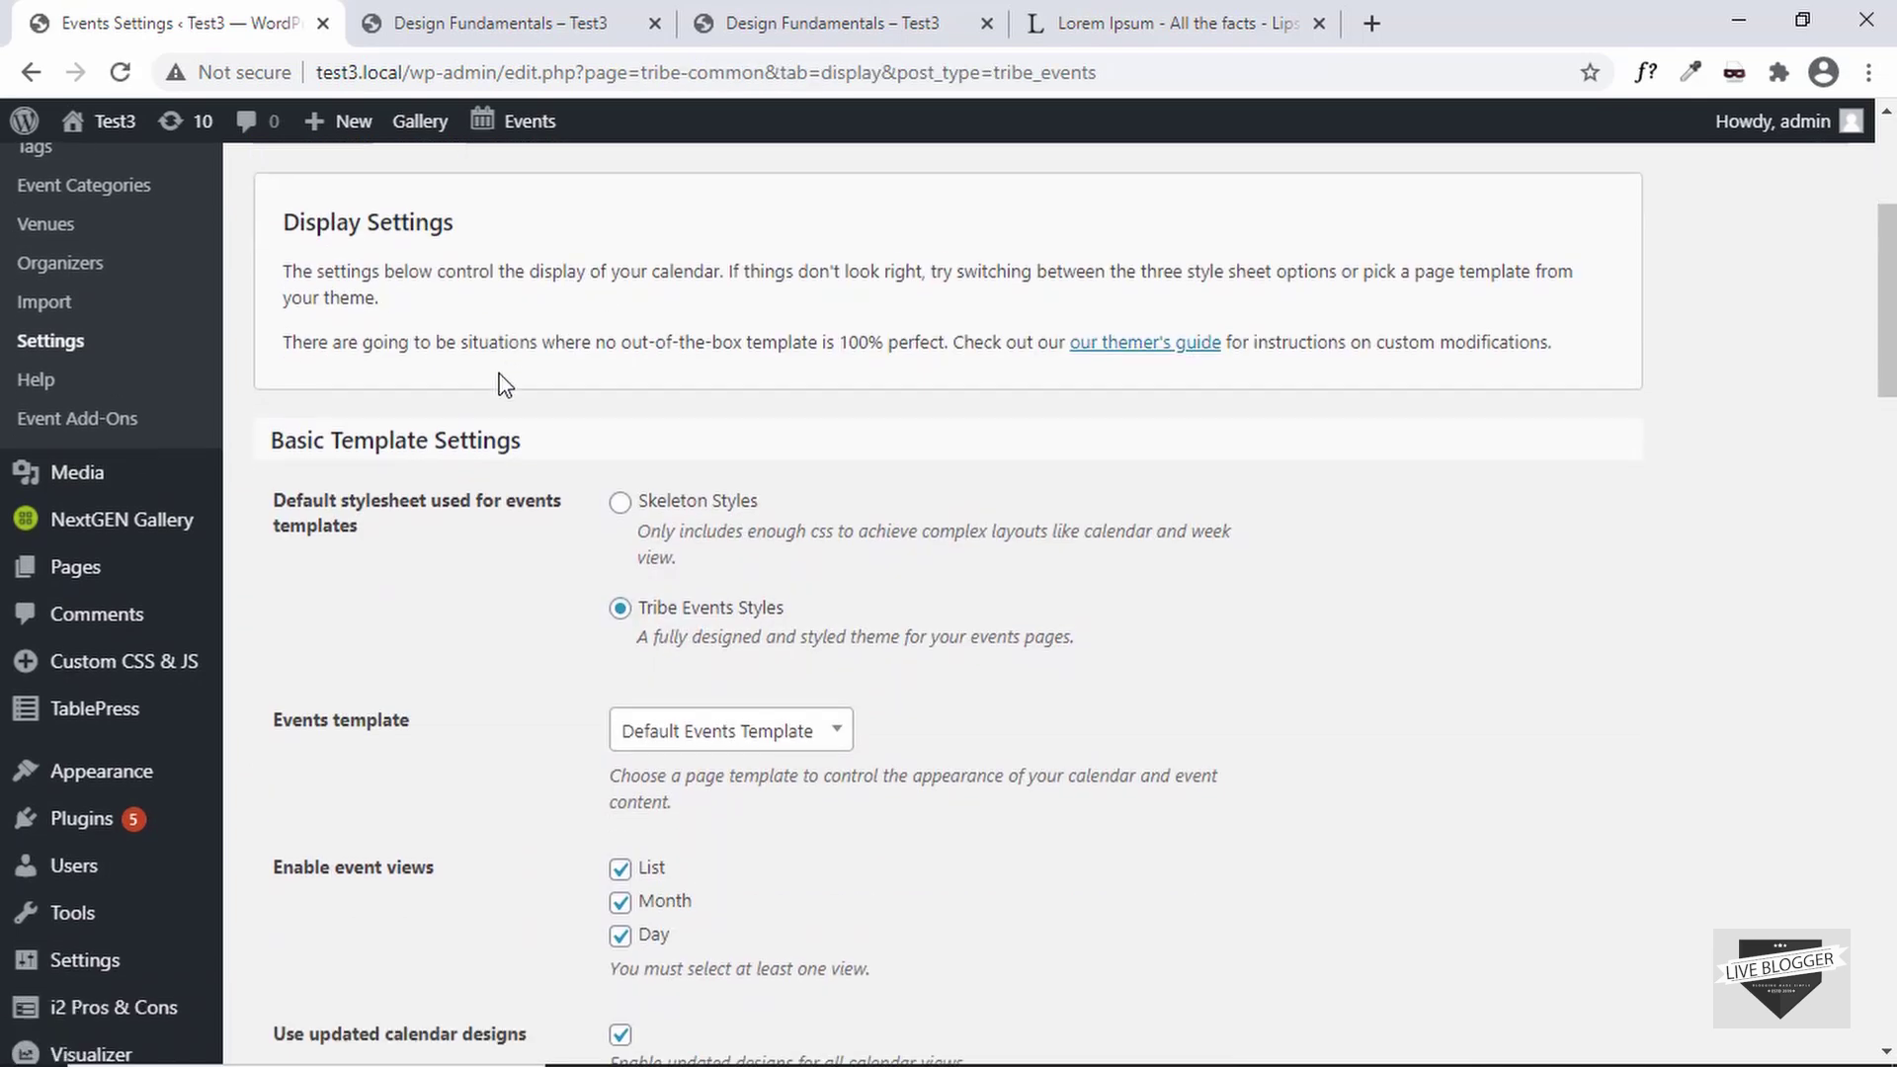
scroll(504, 385, "down", 1)
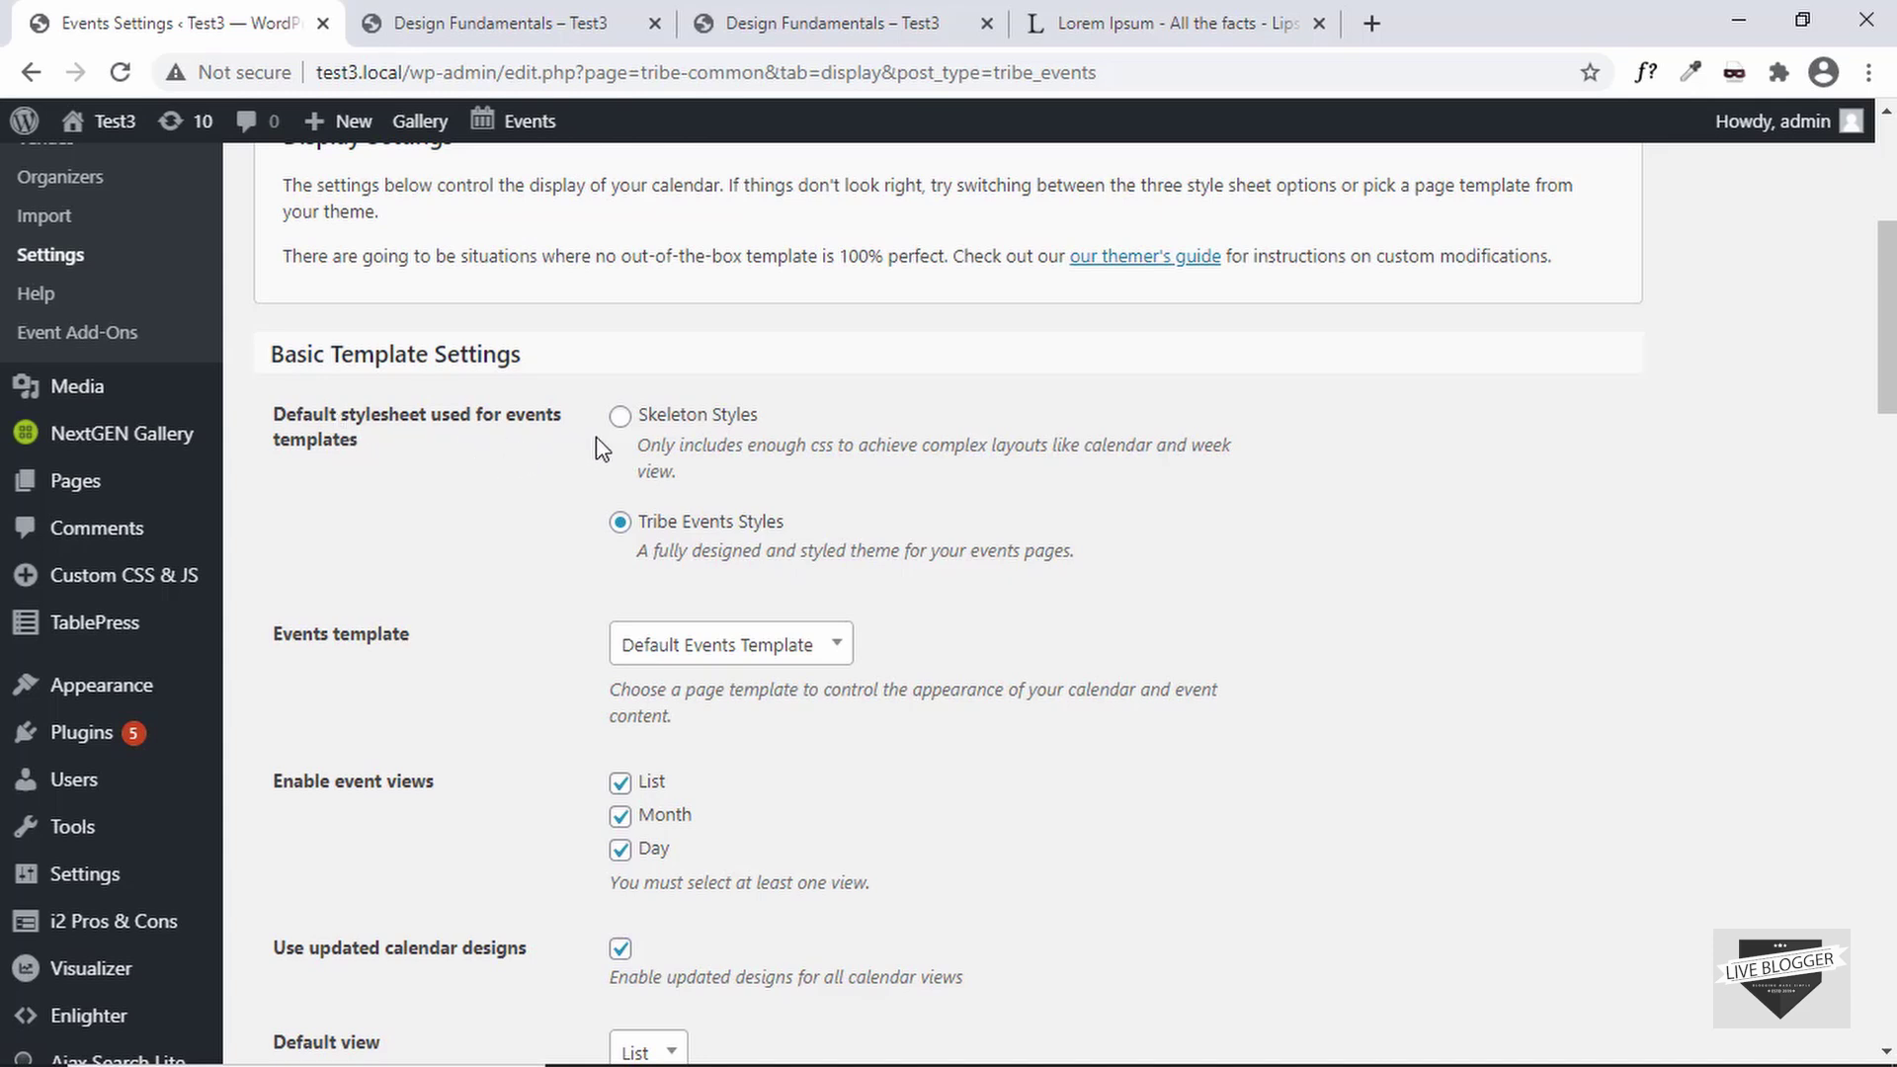
scroll(669, 444, "up", 1)
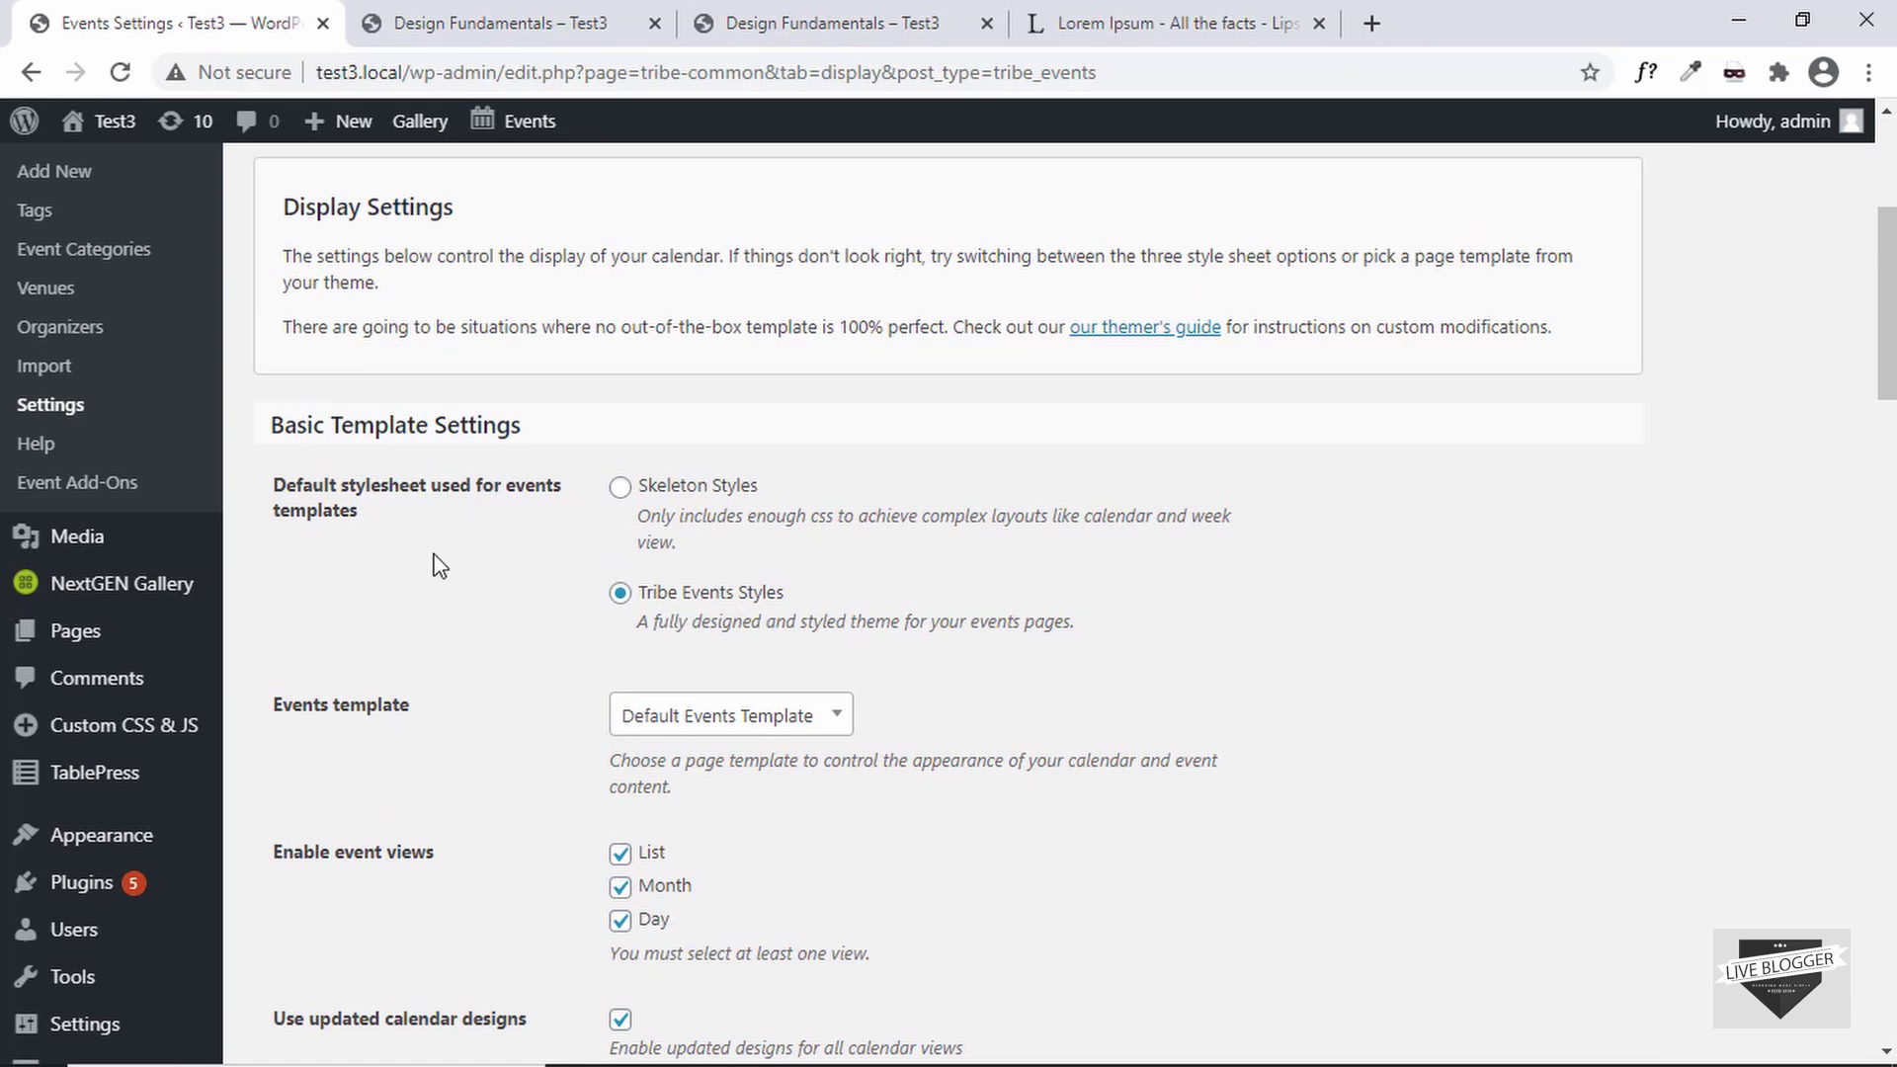
scroll(438, 565, "down", 3)
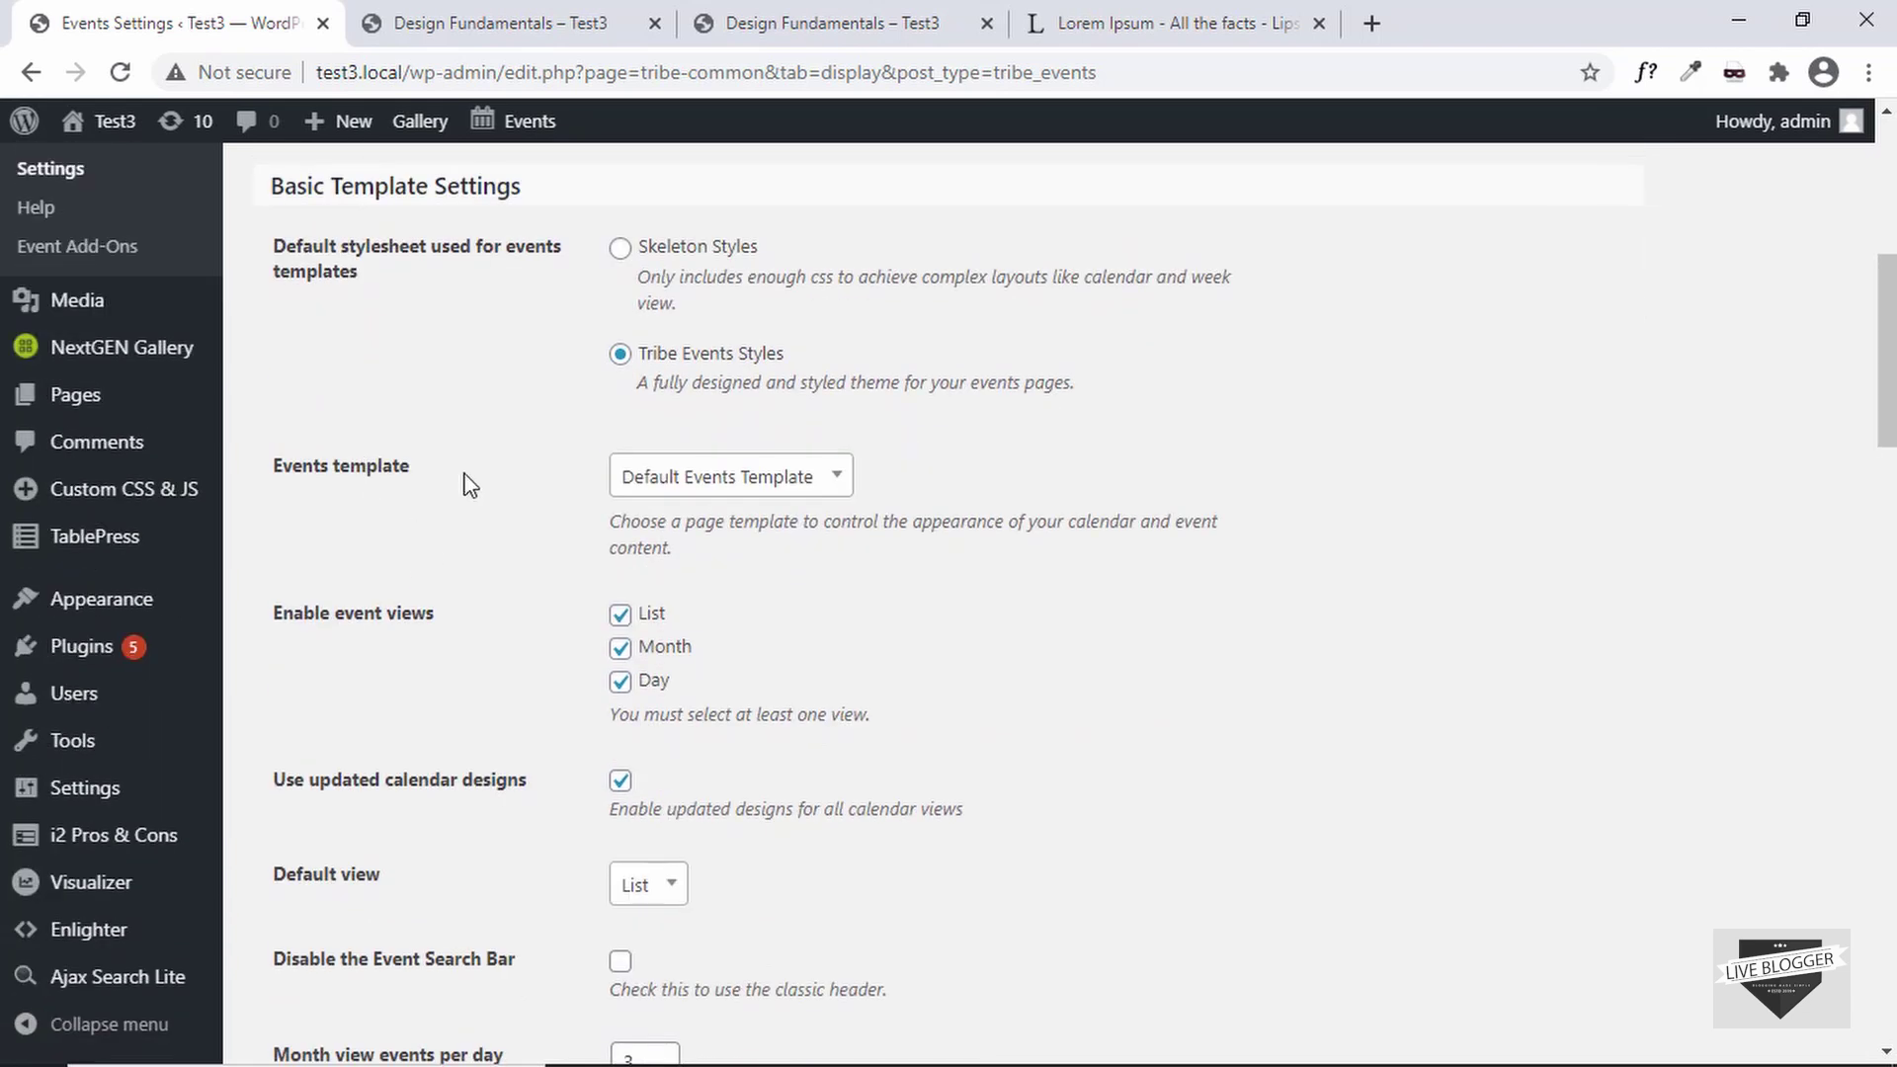
scroll(470, 484, "down", 4)
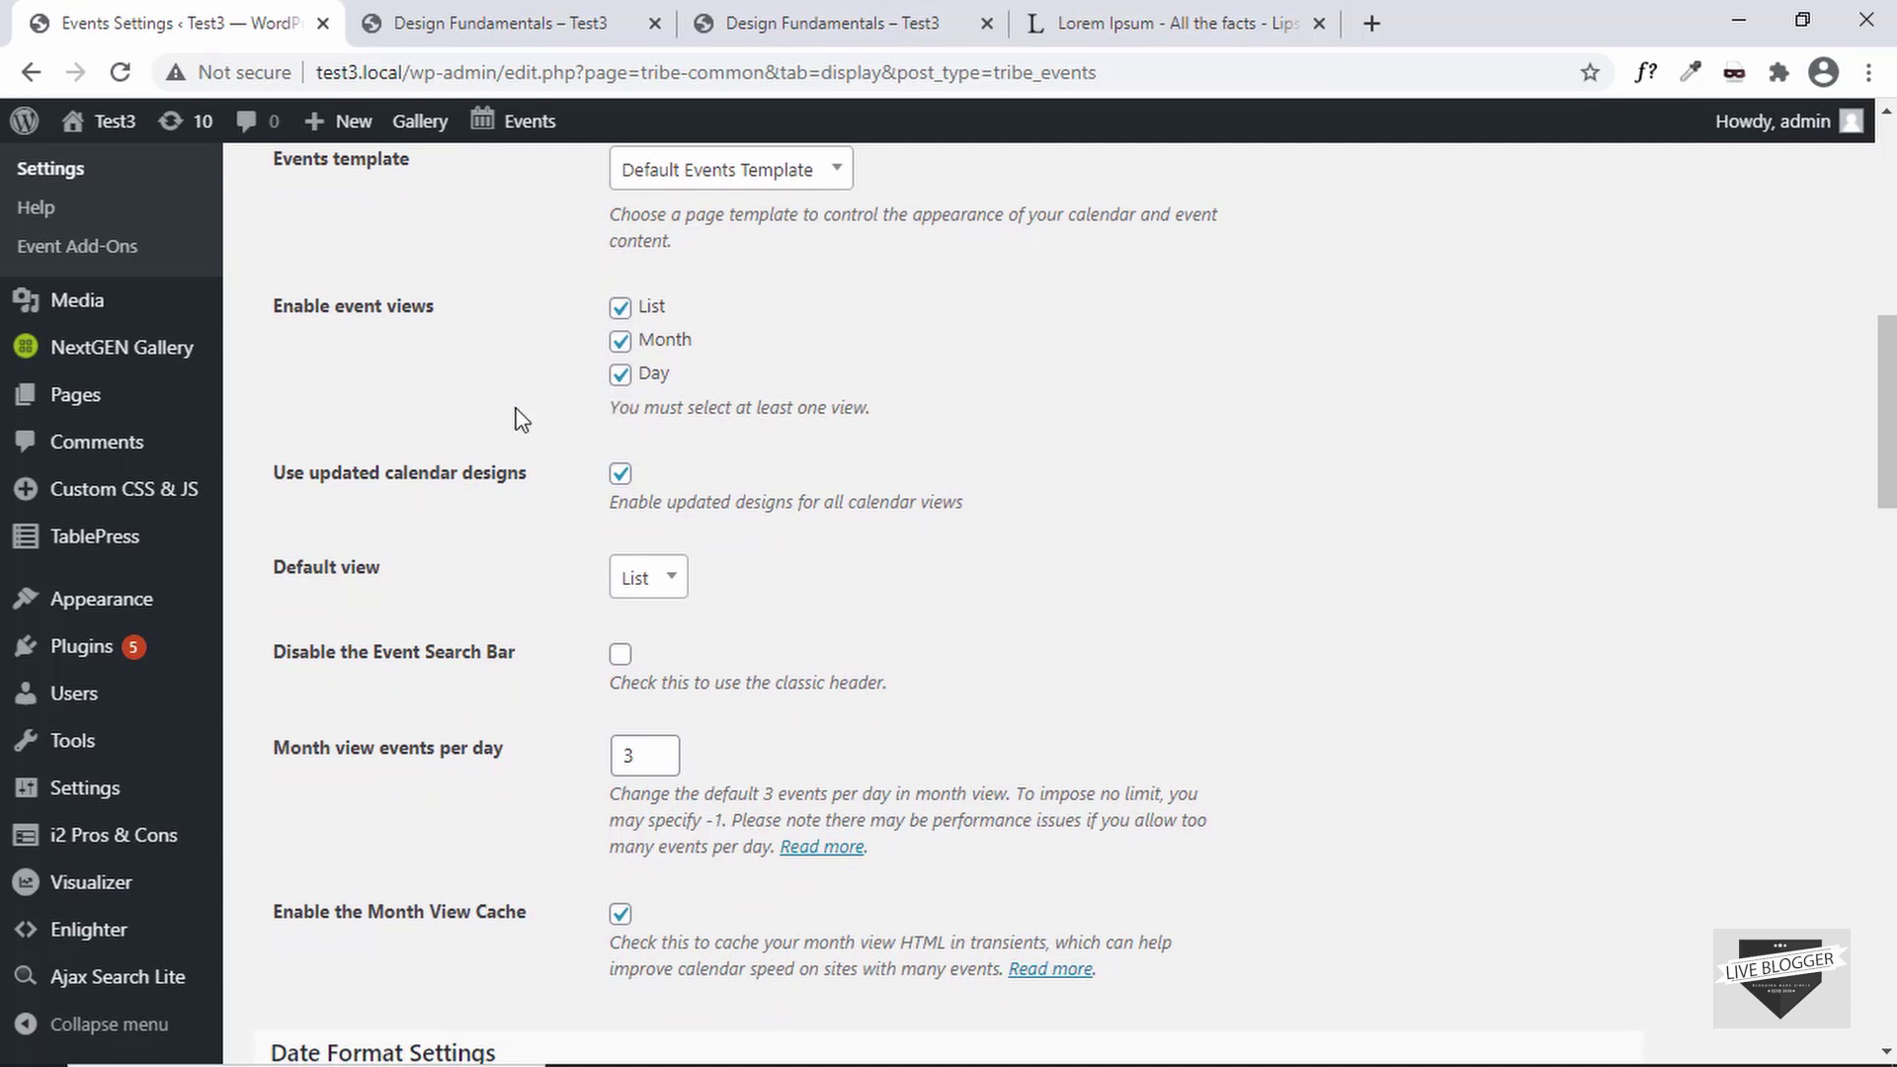
View the Default view choices without changing the selection, and look over the search bar and month view options
scroll(521, 420, "down", 2)
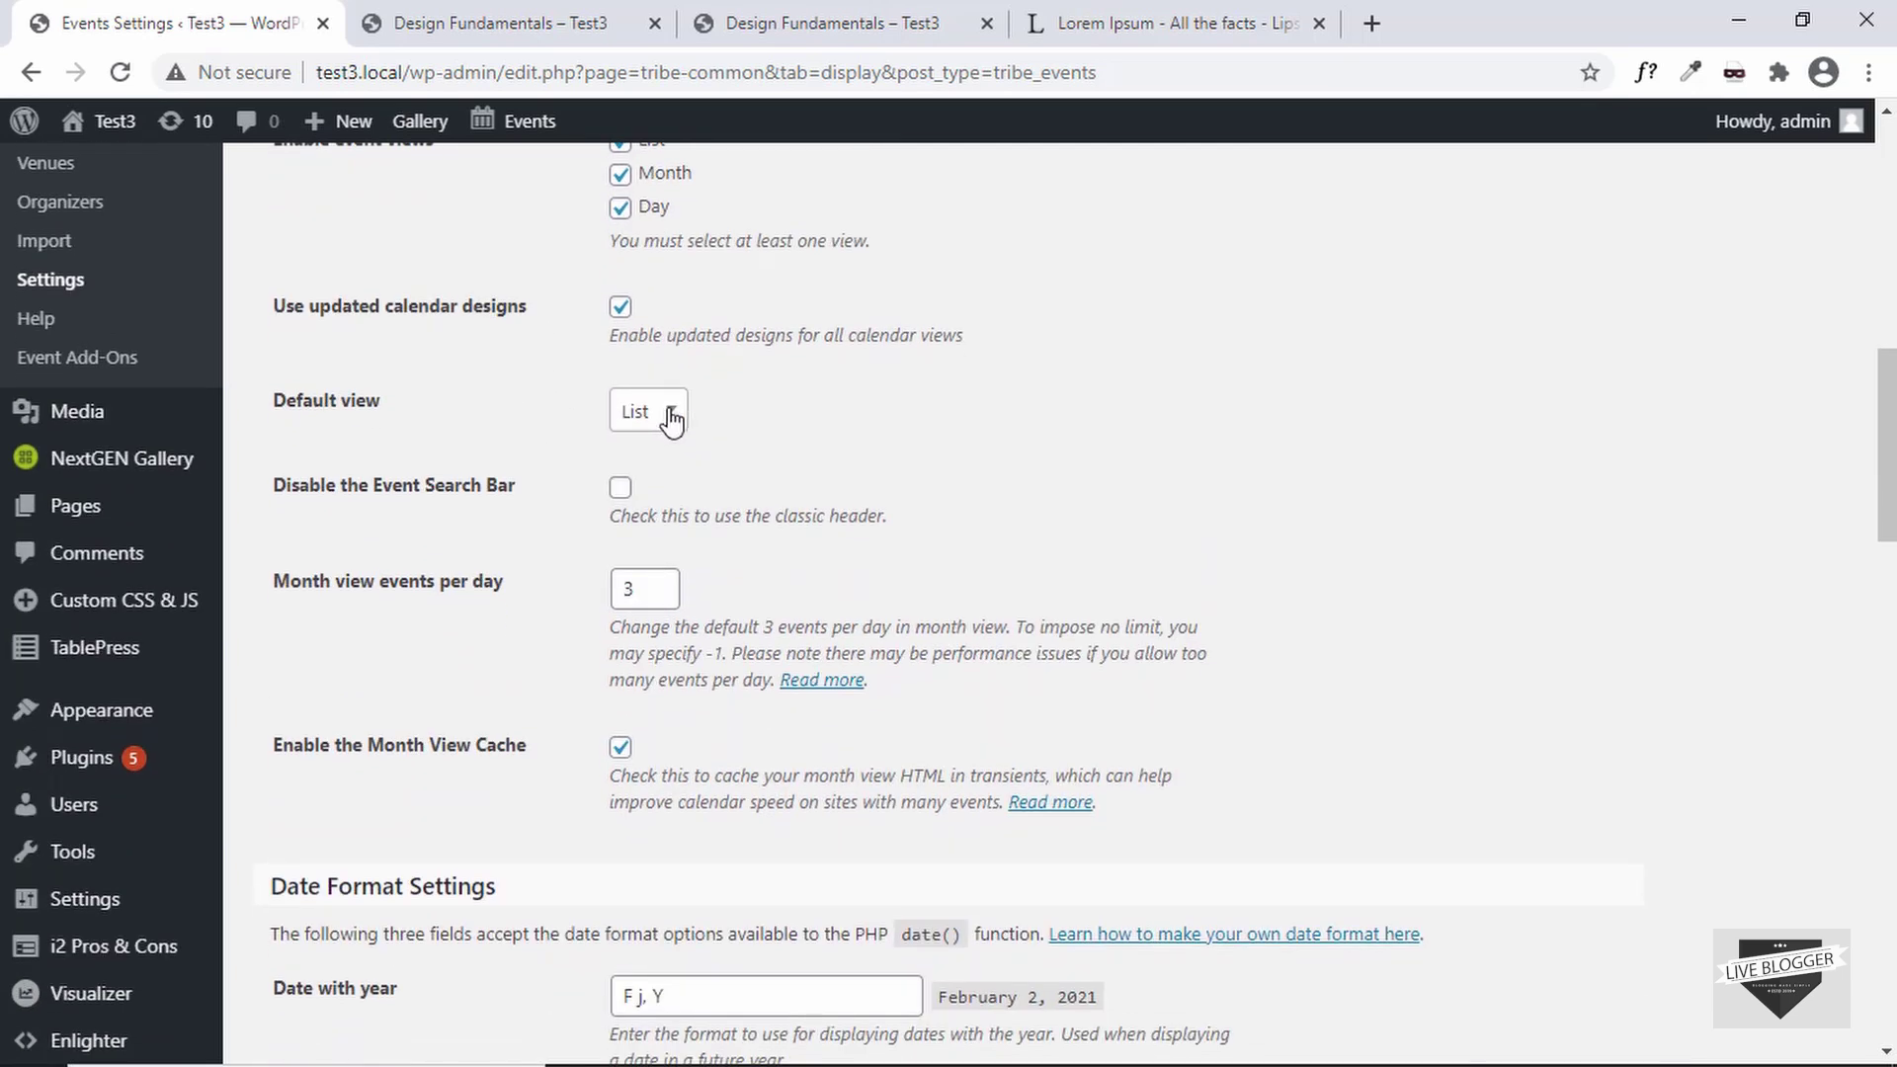
left_click(671, 417)
left_click(539, 418)
scroll(538, 420, "down", 1)
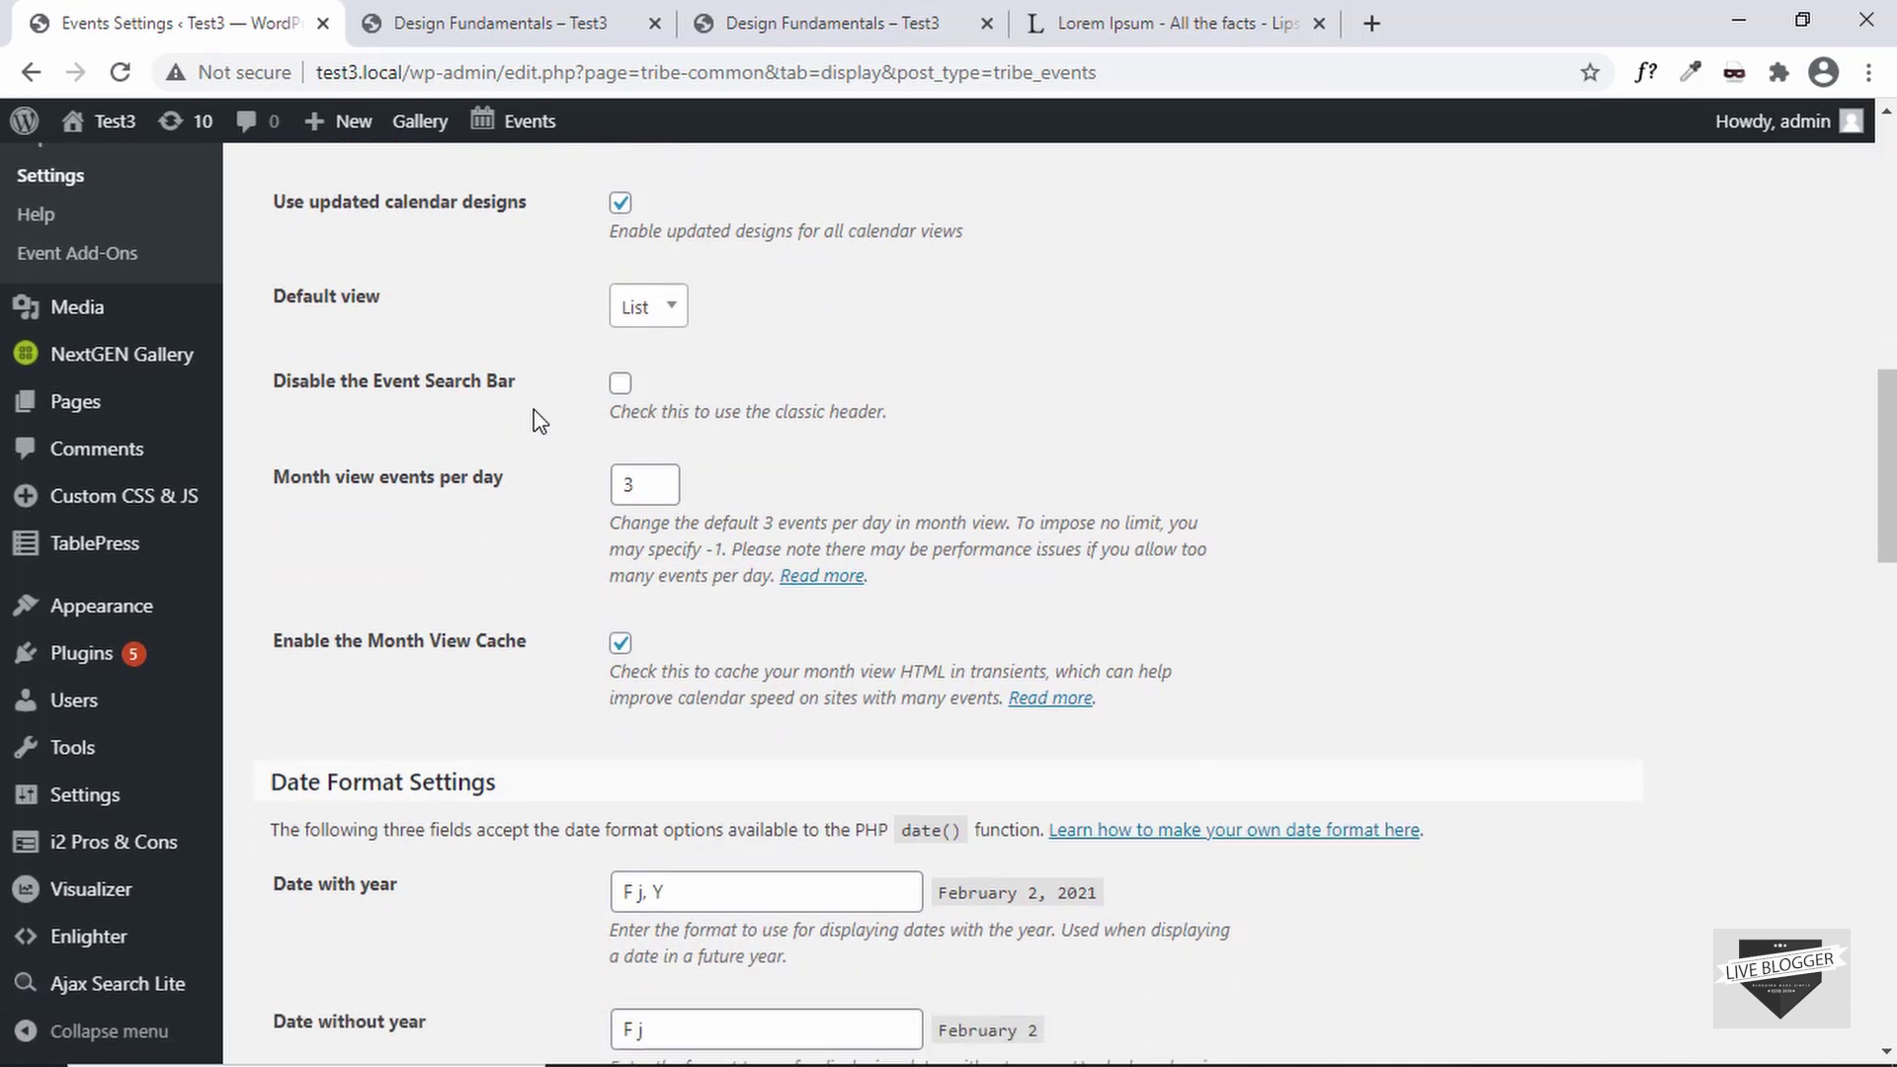
Review the empty editors for HTML before and after event content, and save the Display settings
scroll(538, 420, "down", 12)
scroll(539, 420, "down", 1)
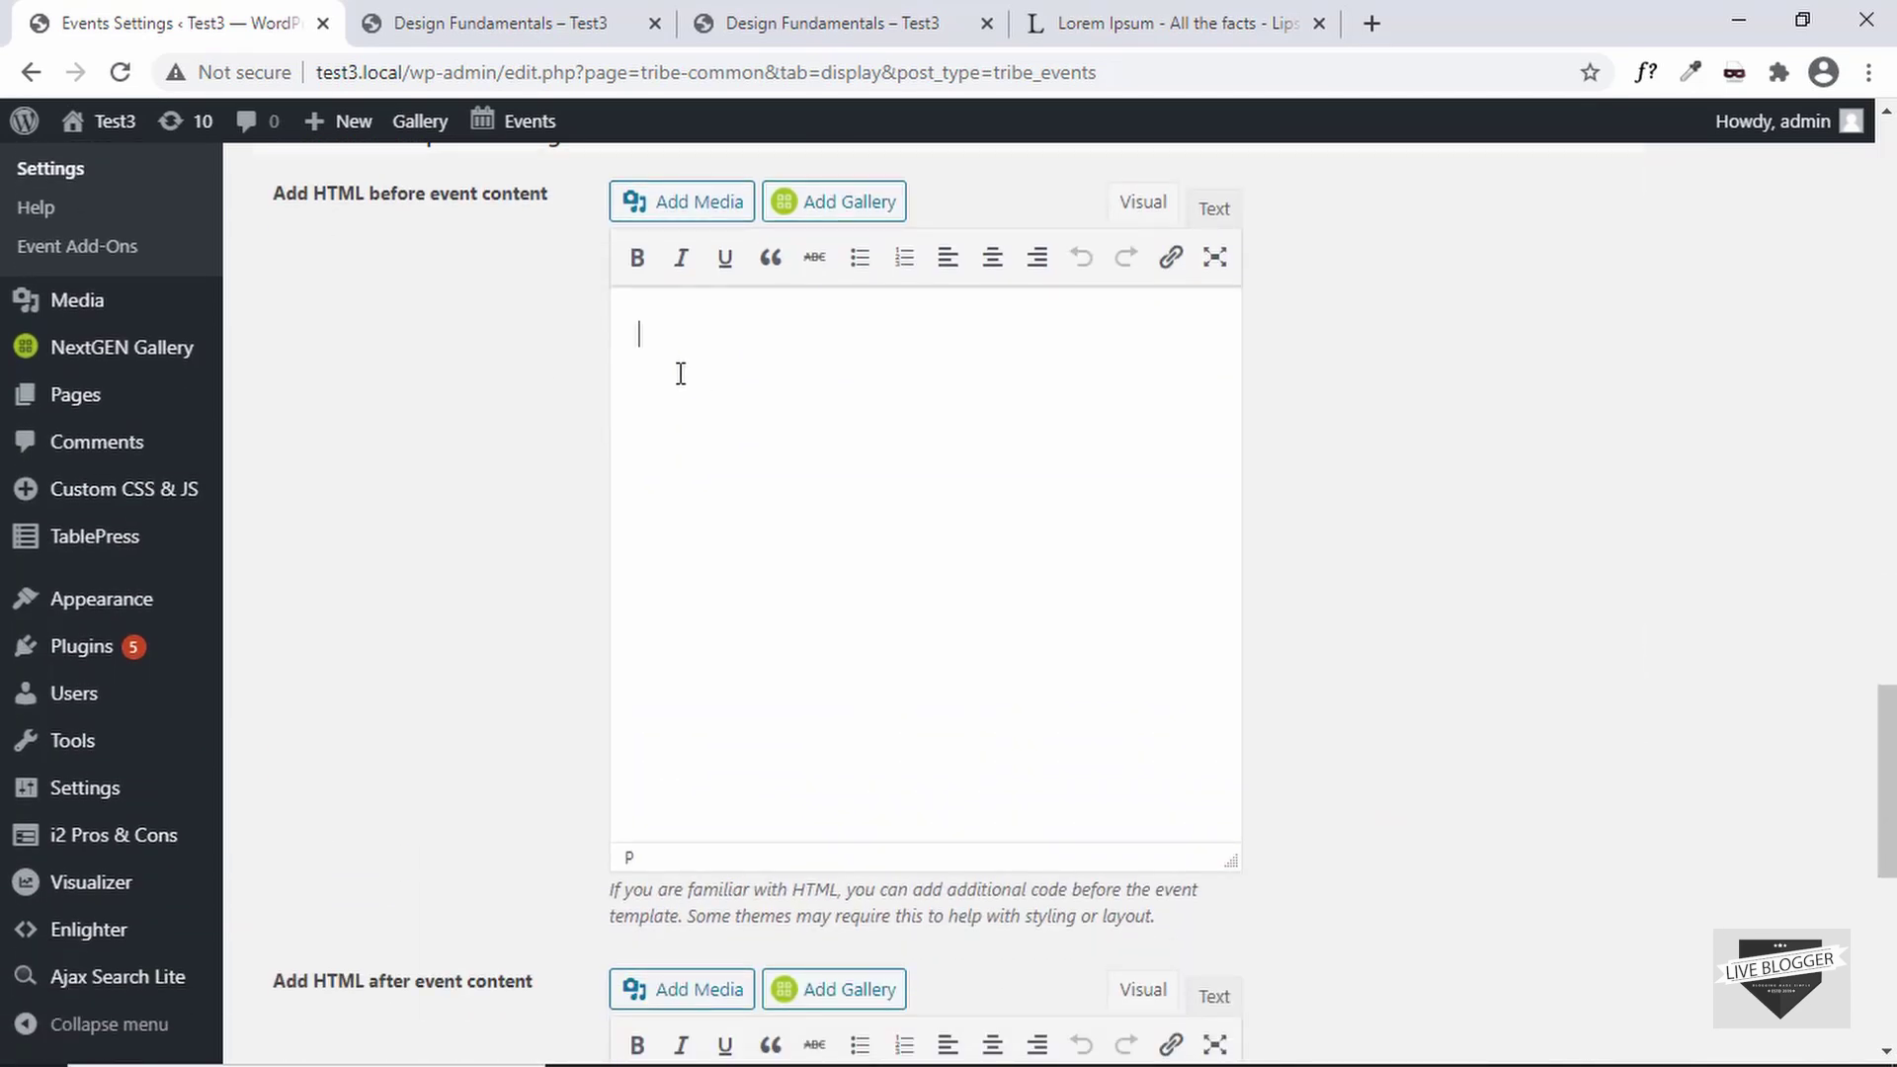
scroll(555, 369, "down", 7)
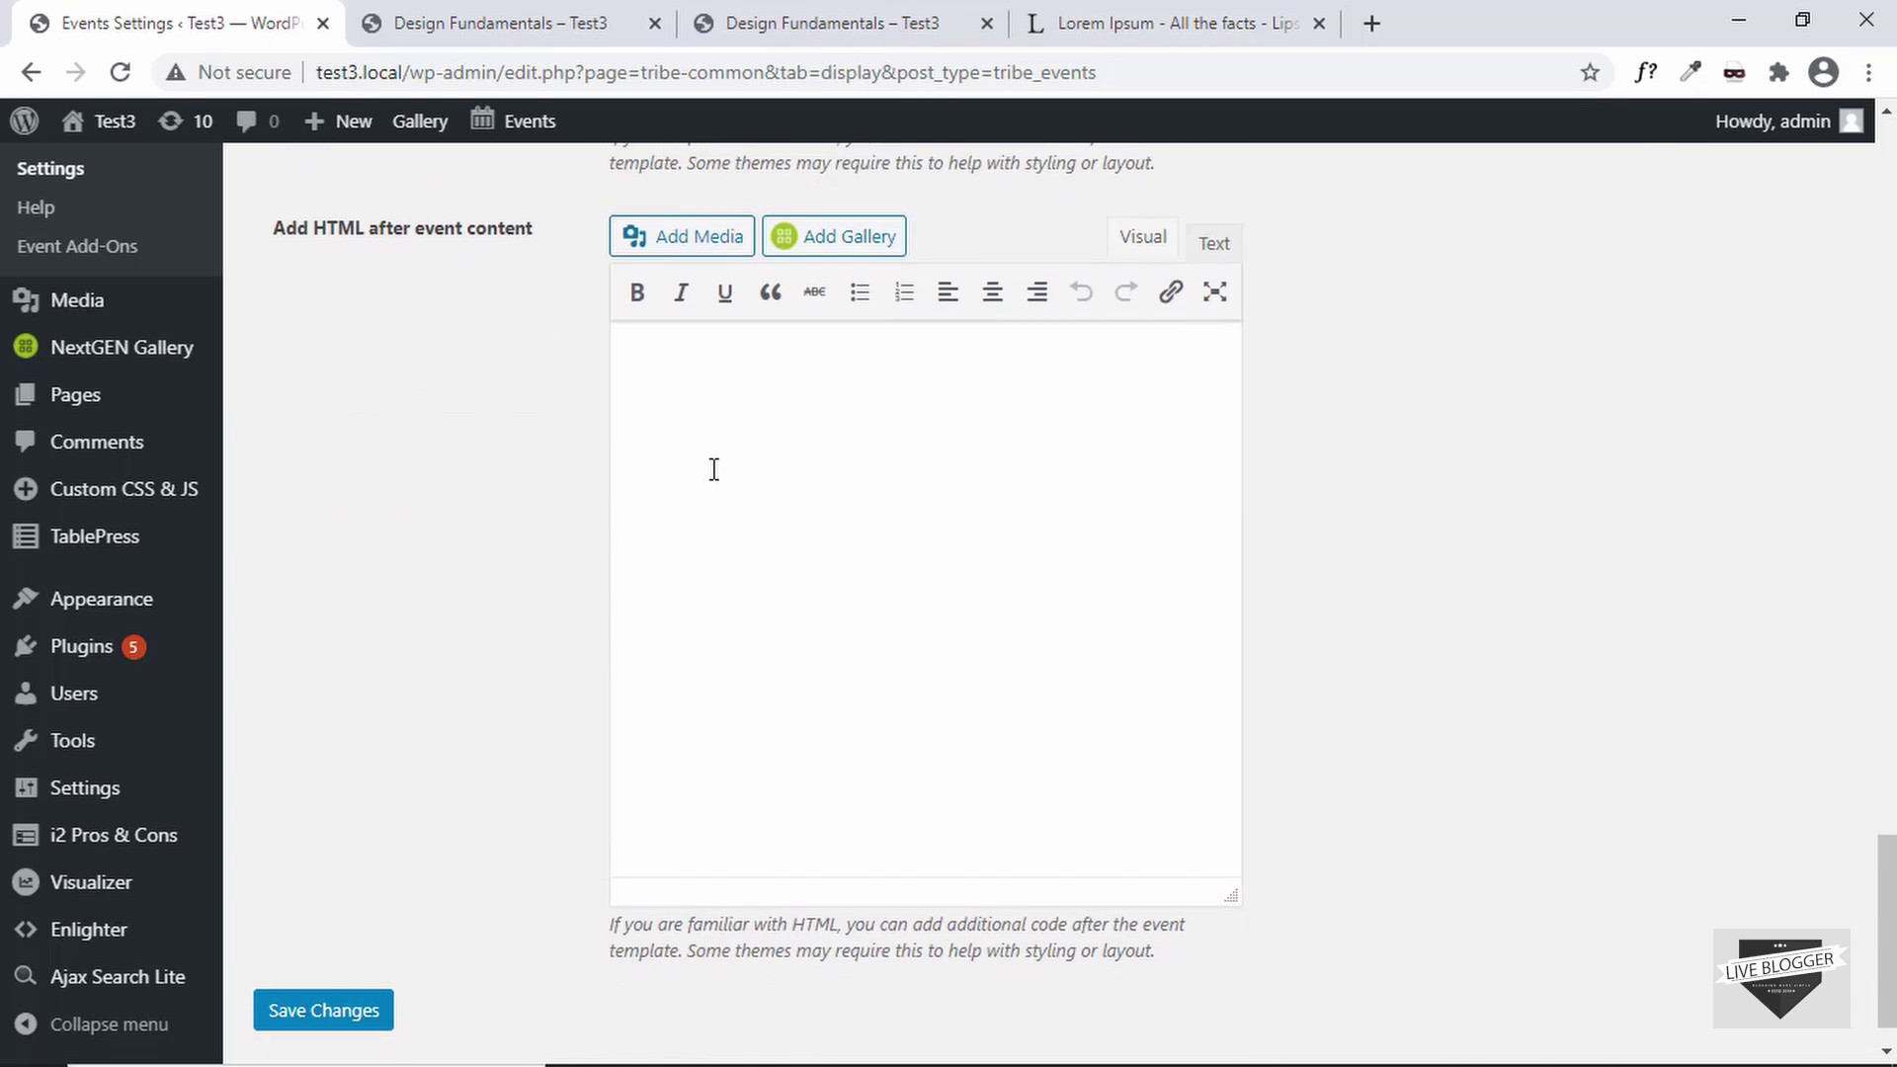
left_click(711, 470)
scroll(499, 604, "down", 1)
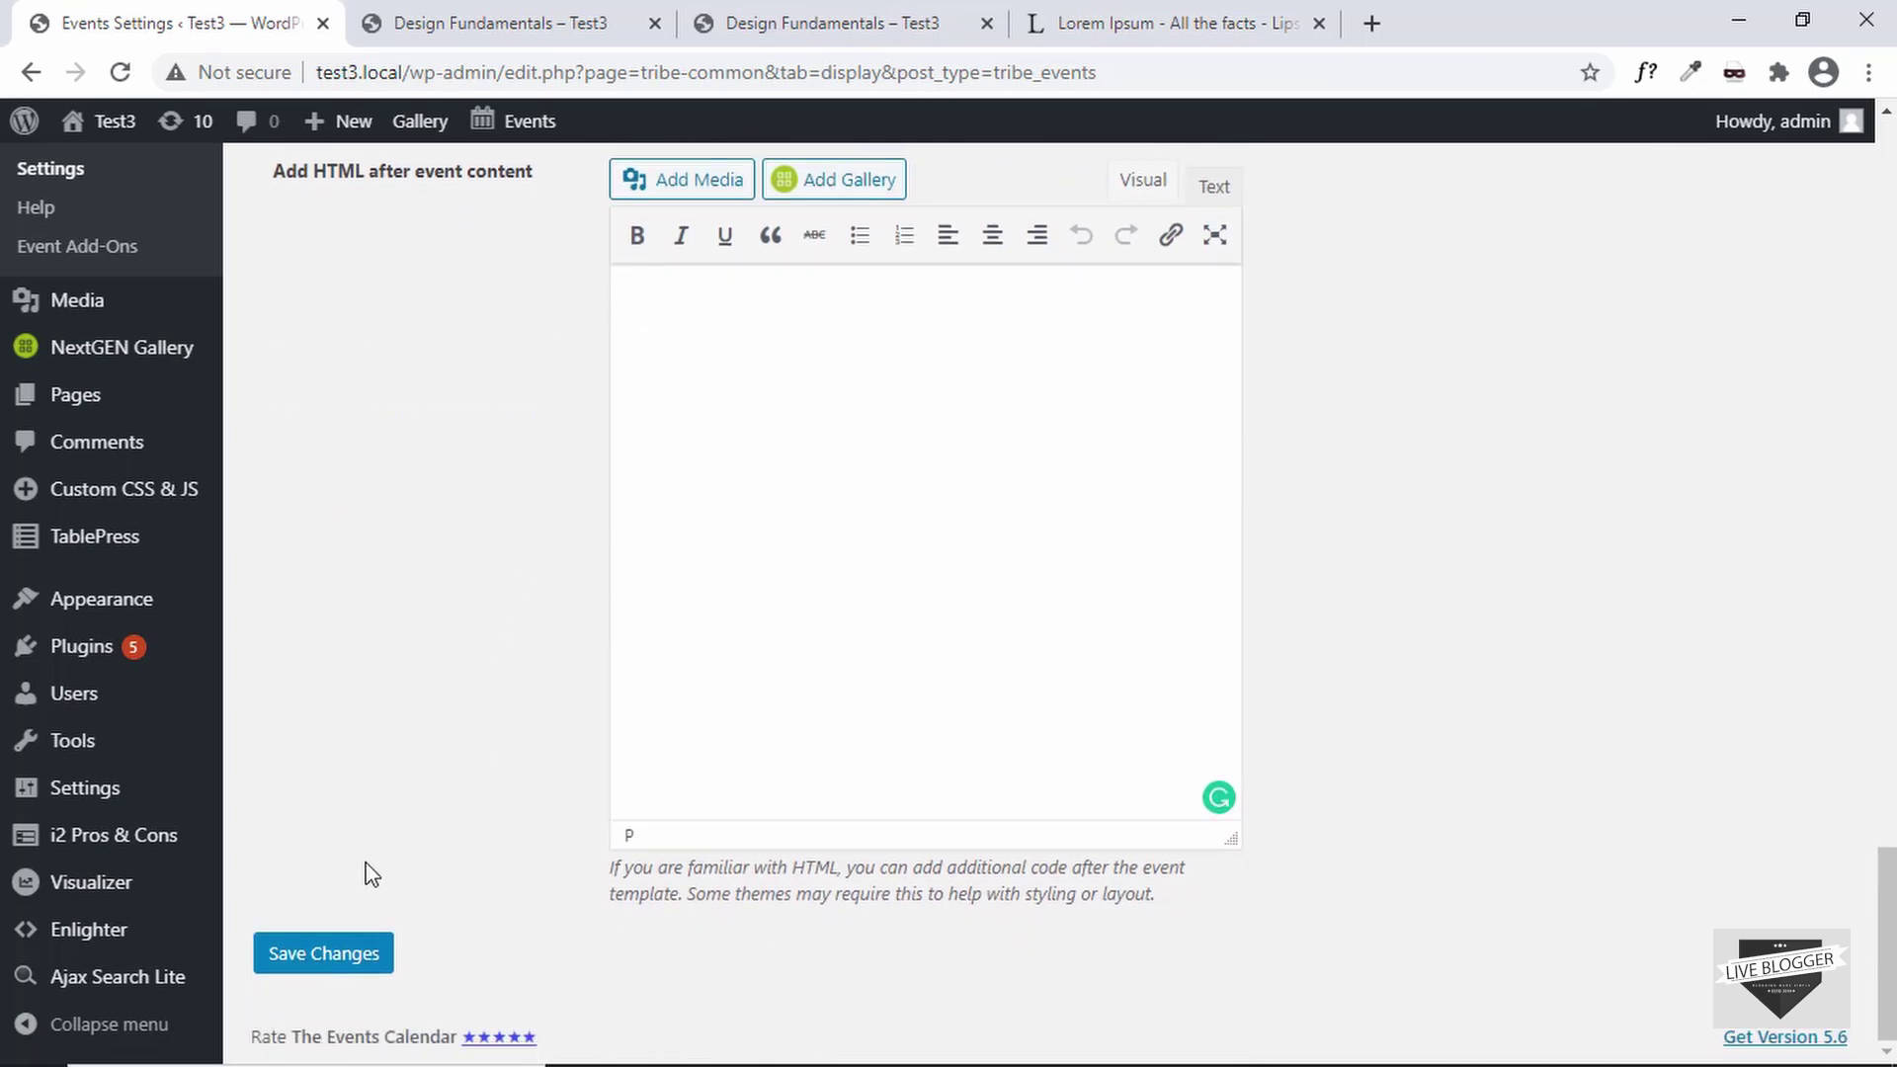
left_click(326, 954)
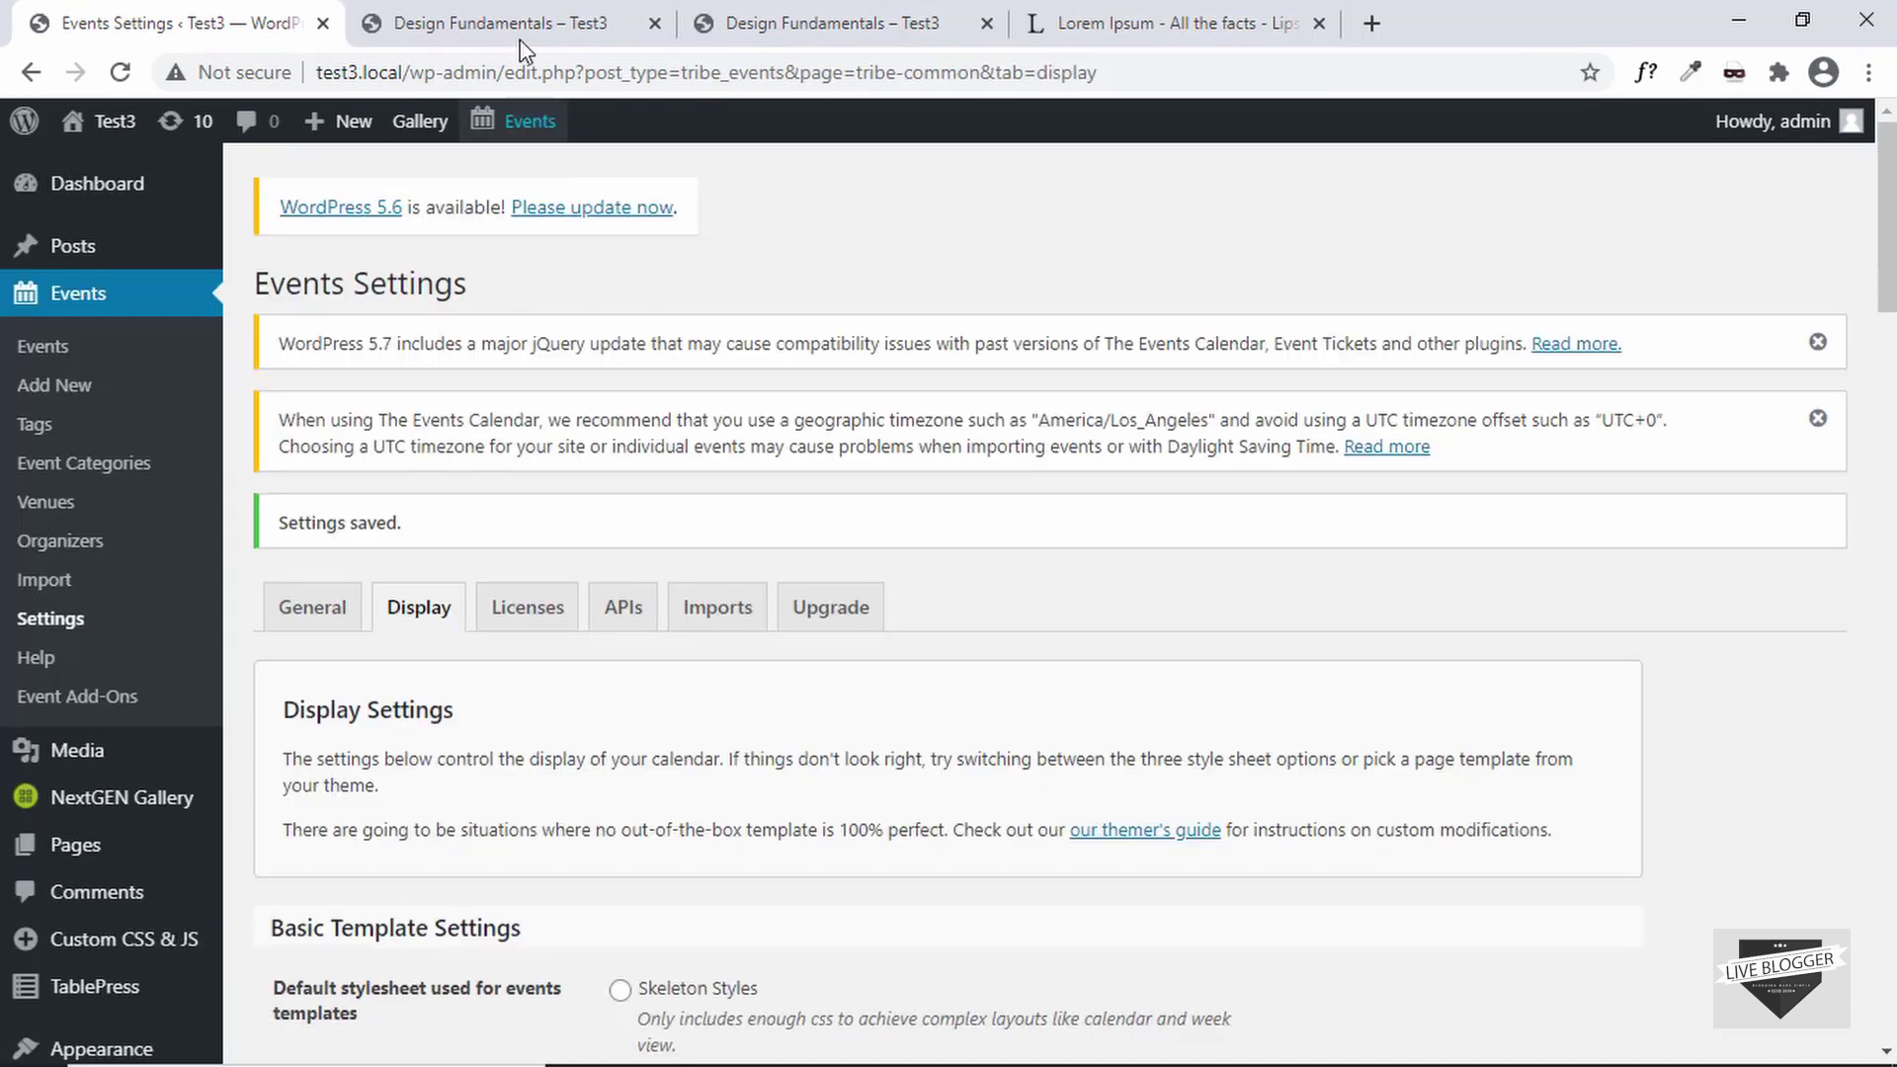
Switch to the Design Fundamentals page on the live site, open all events and look through the upcoming events list
left_click(521, 39)
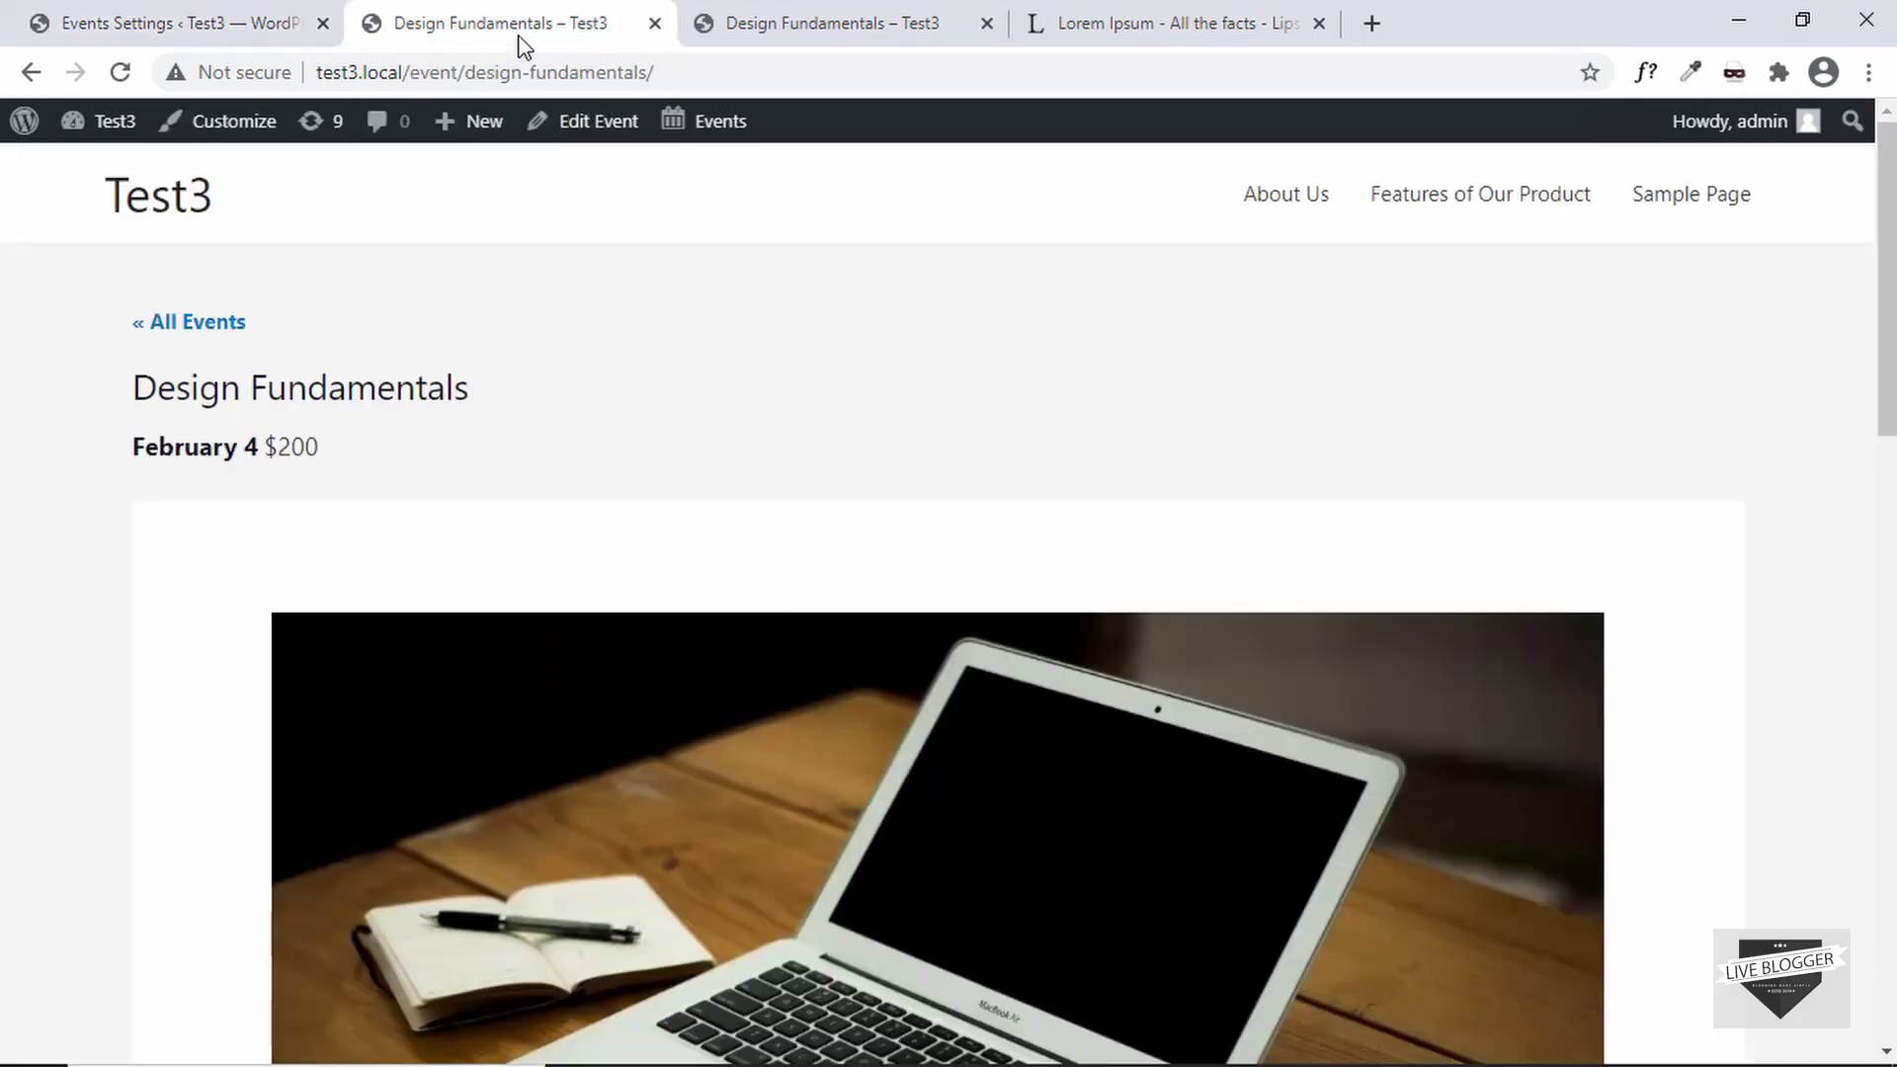
left_click(209, 326)
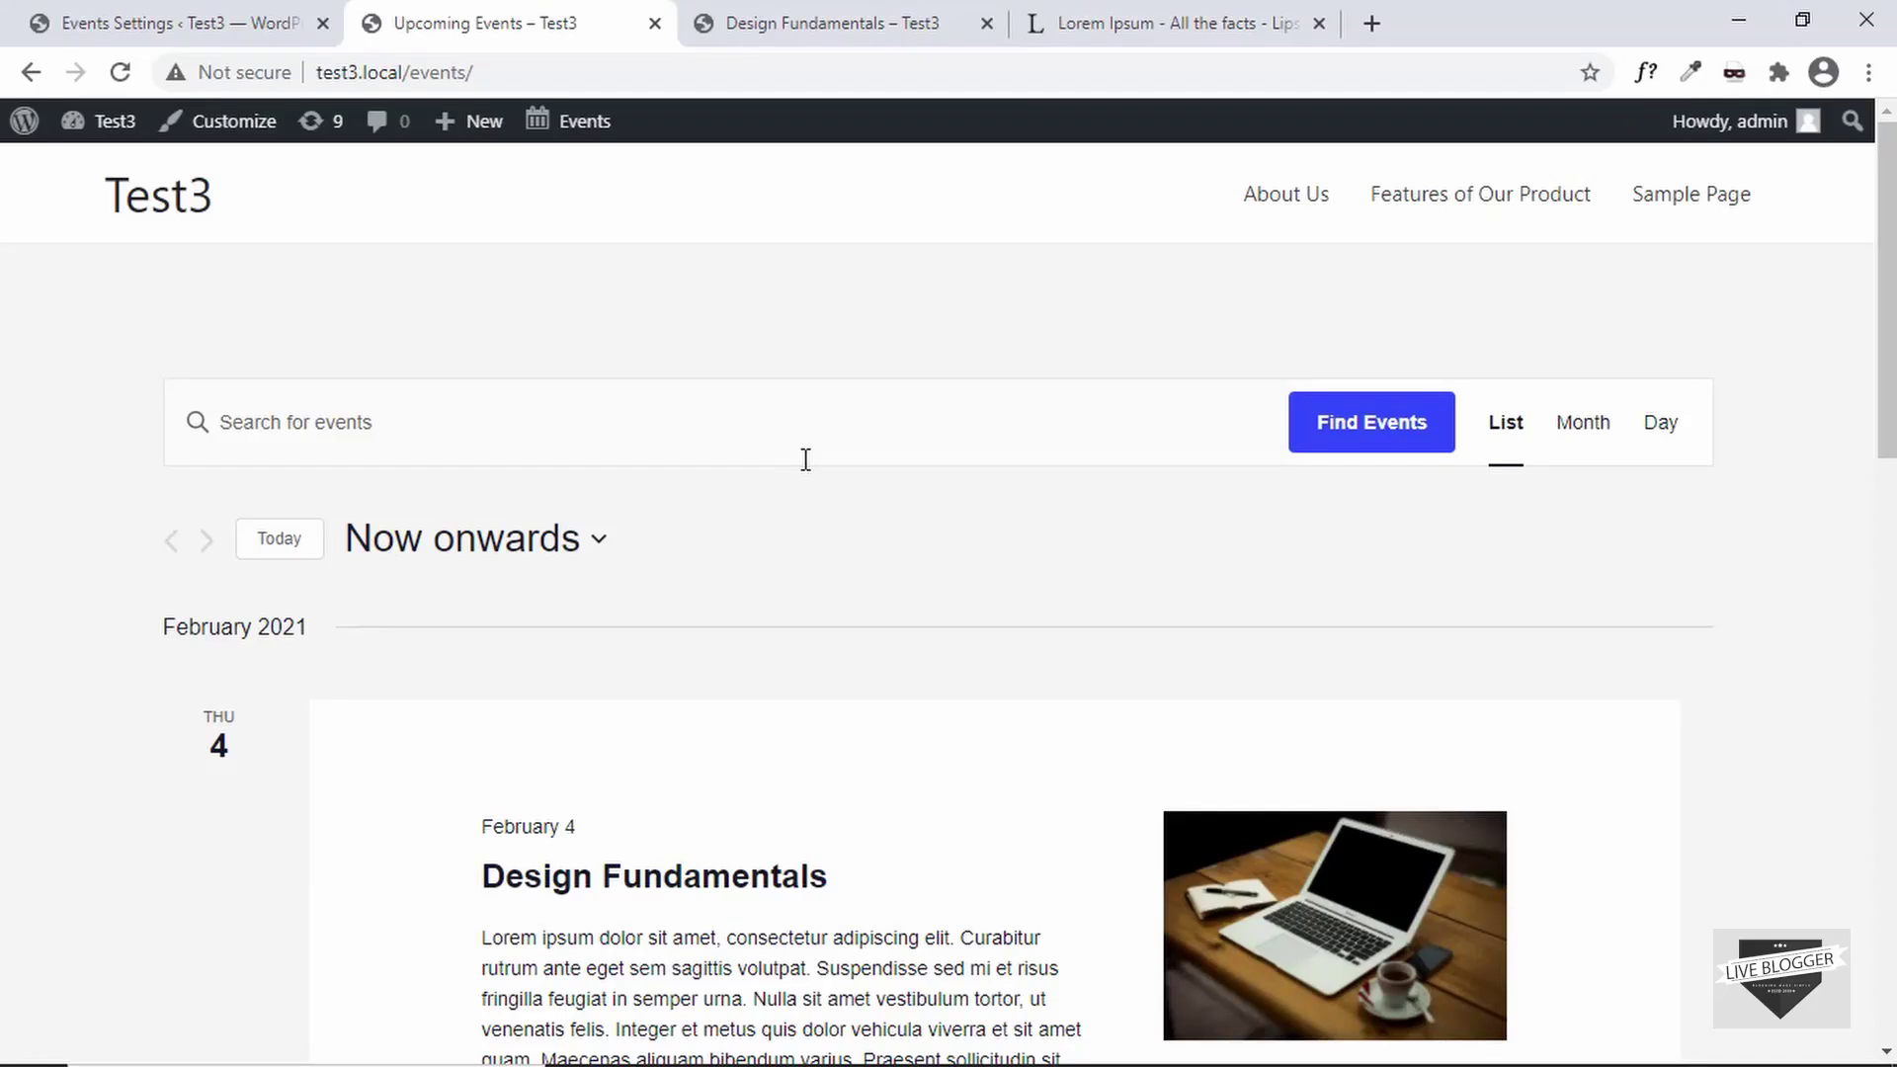
scroll(805, 459, "down", 2)
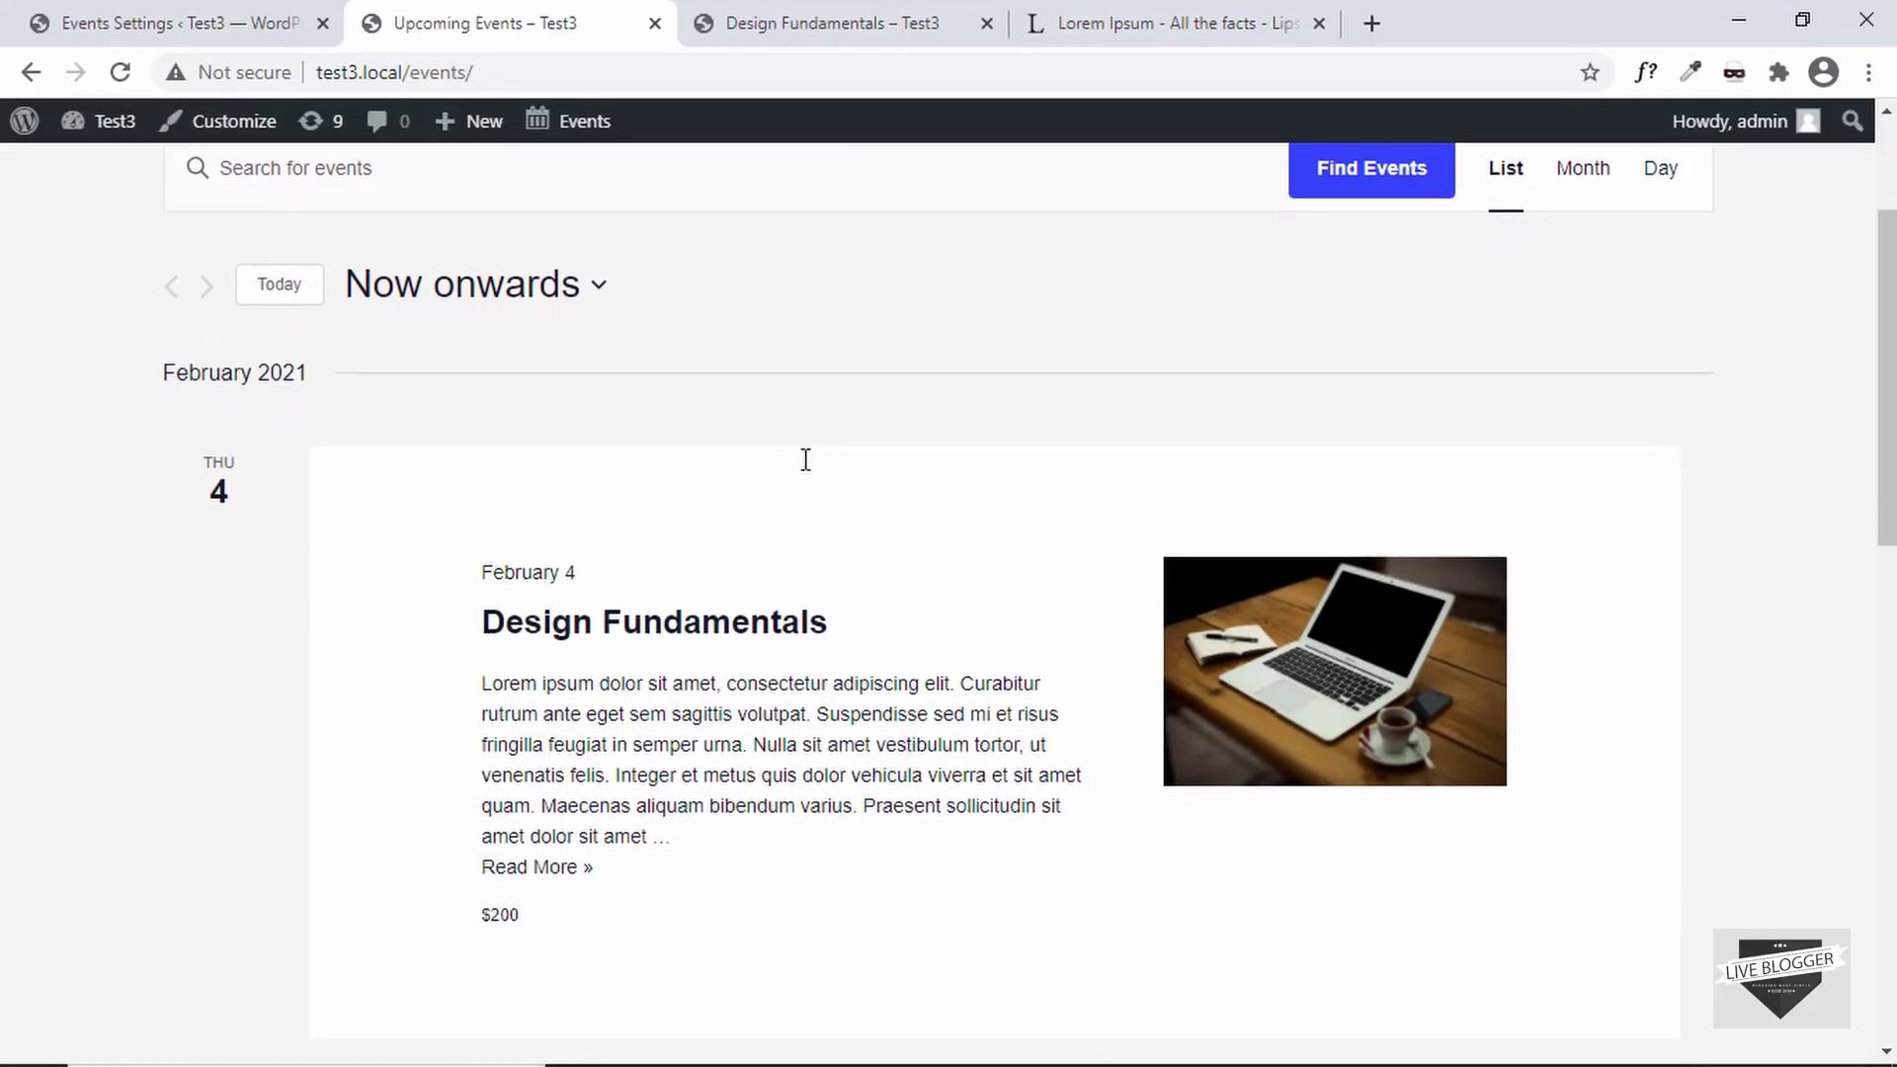
scroll(806, 460, "down", 1)
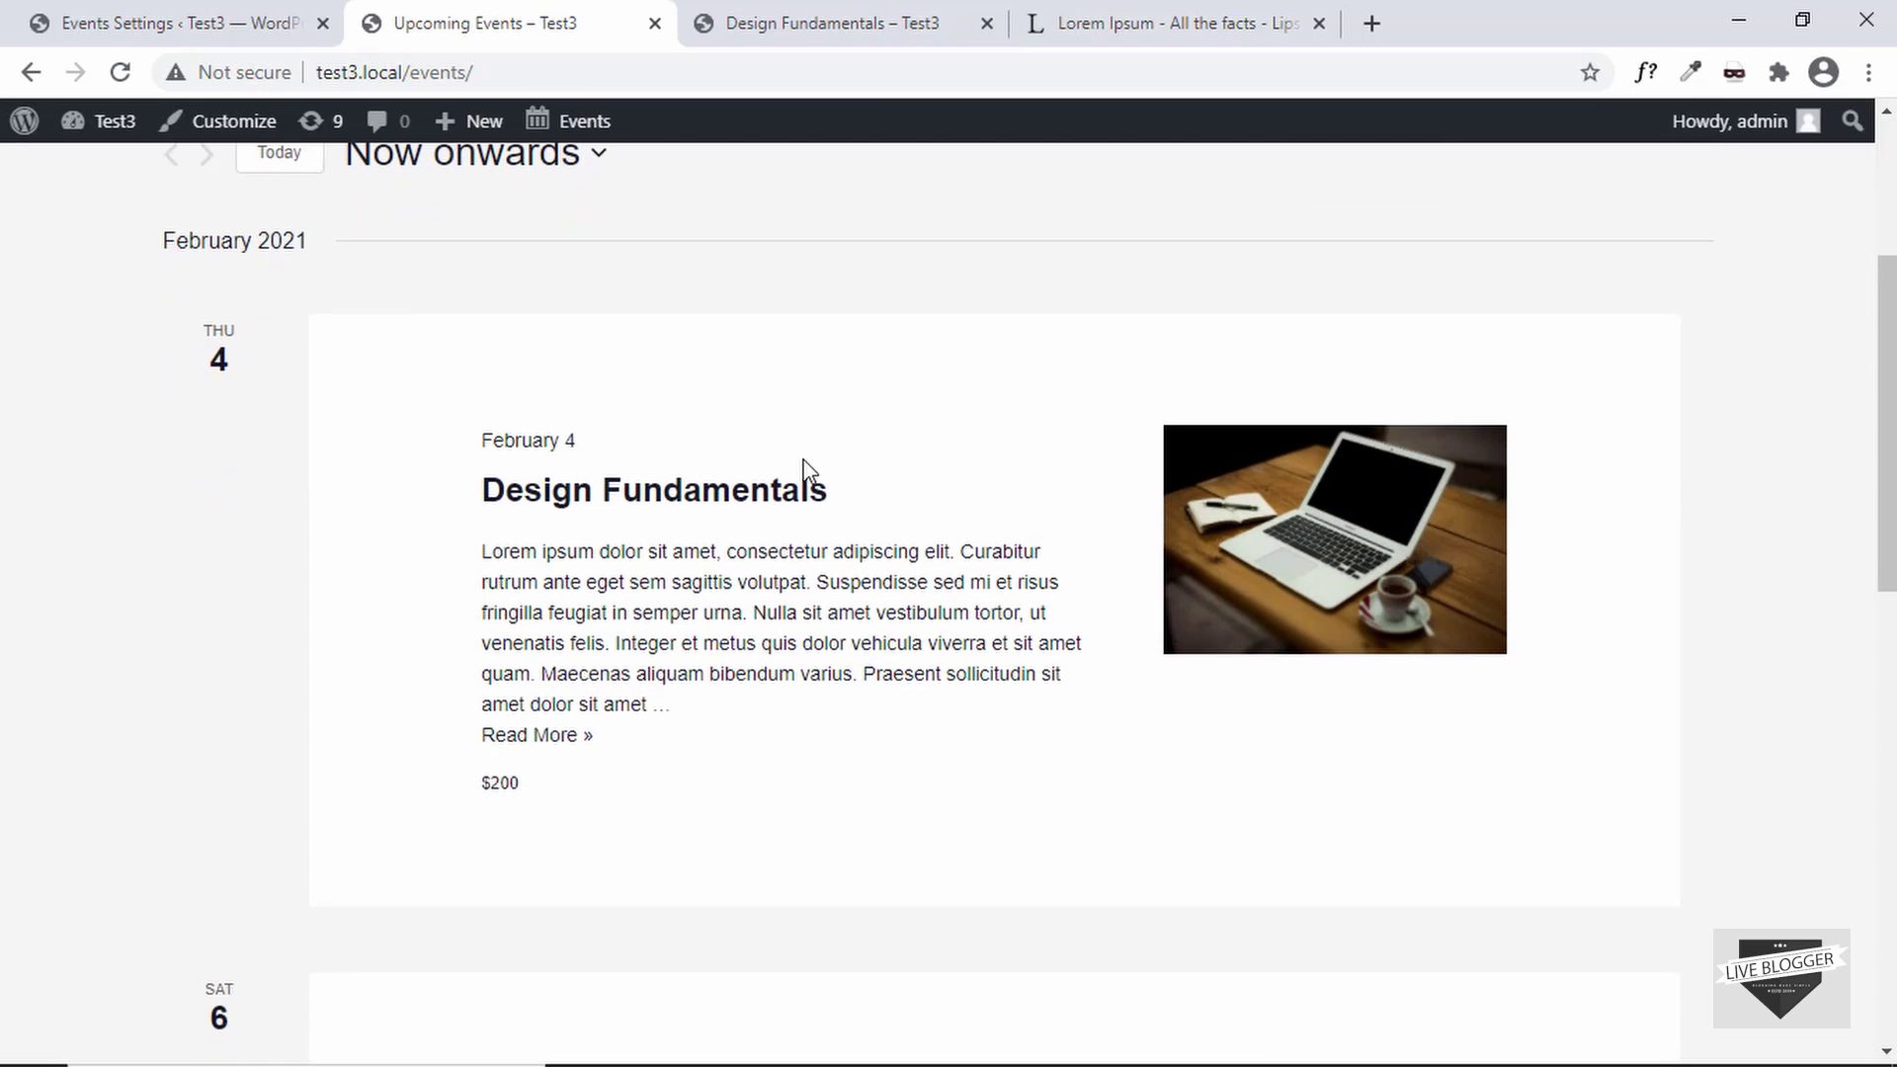